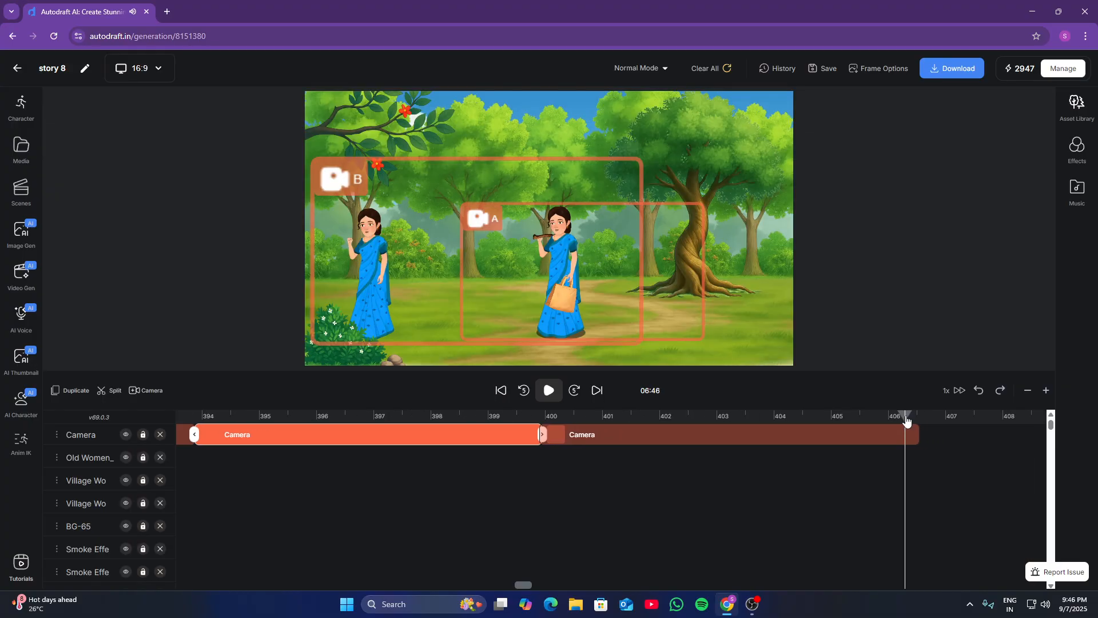
Add a camera clip at about 406.5 s in the indoor scene, framing A on the old woman and B around both women
{"action": "left_click", "coordinate": [920, 420]}
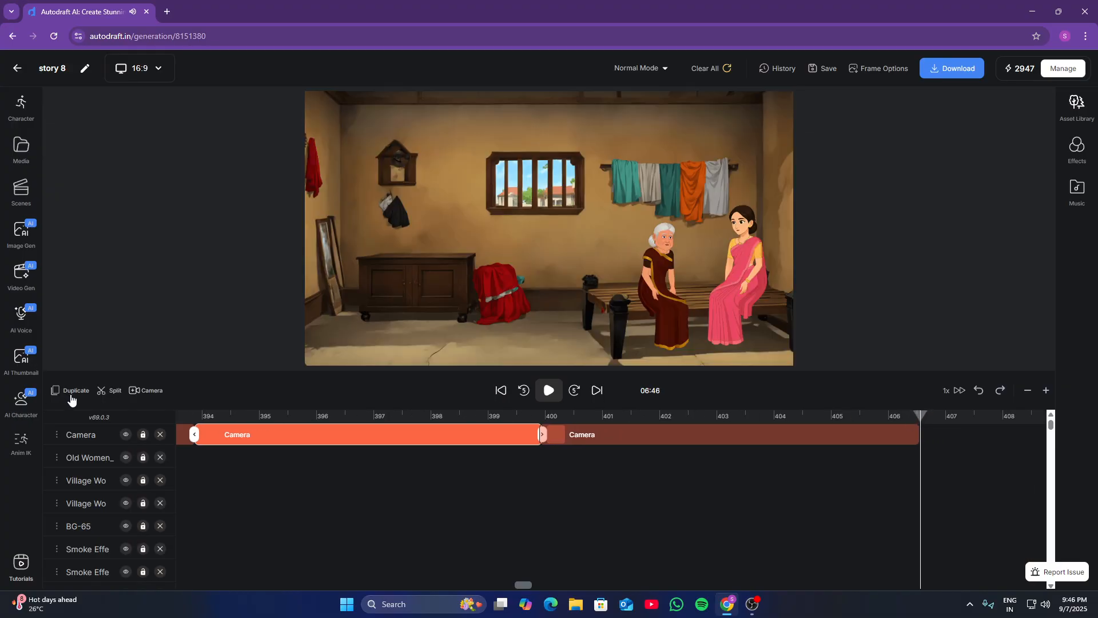
{"action": "left_click", "coordinate": [141, 391]}
{"action": "left_click", "coordinate": [980, 421]}
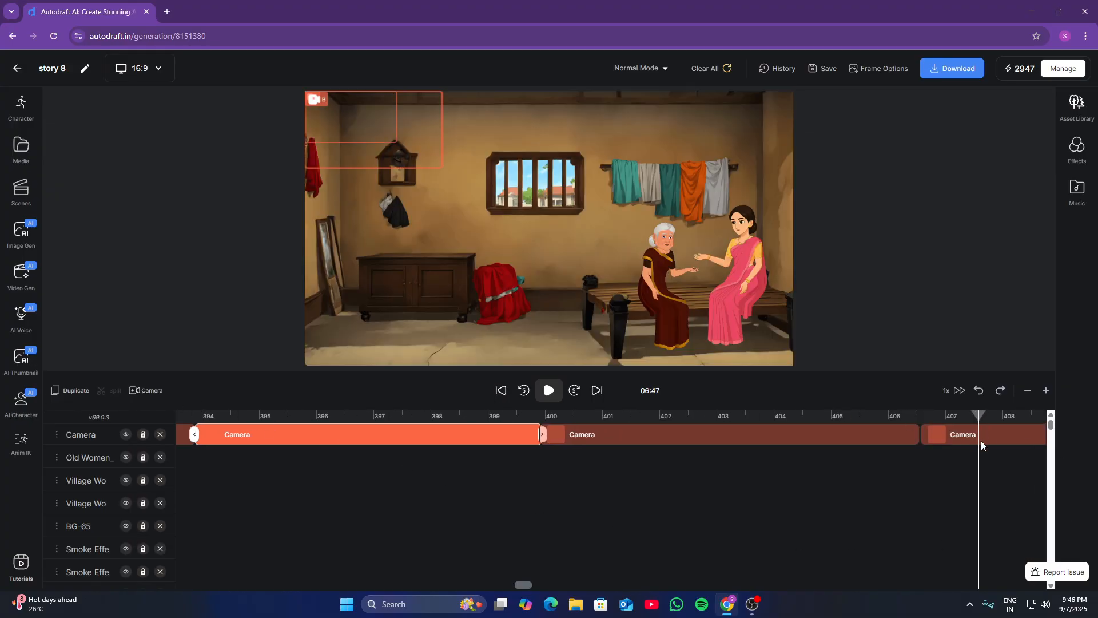
{"action": "left_click", "coordinate": [982, 442]}
{"action": "left_click_drag", "start_coordinate": [385, 120], "coordinate": [704, 246]}
{"action": "left_click_drag", "start_coordinate": [416, 160], "coordinate": [728, 314]}
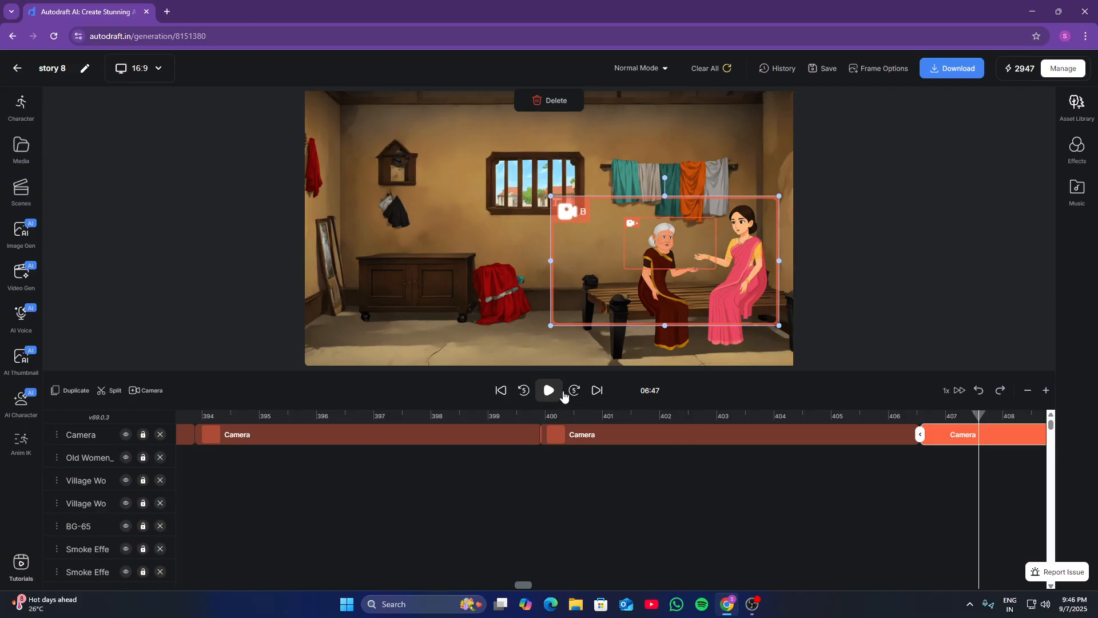
Extend the indoor scene's camera clip to end at about 411.3 s, playing the scene to check the movement
{"action": "key", "text": "Right"}
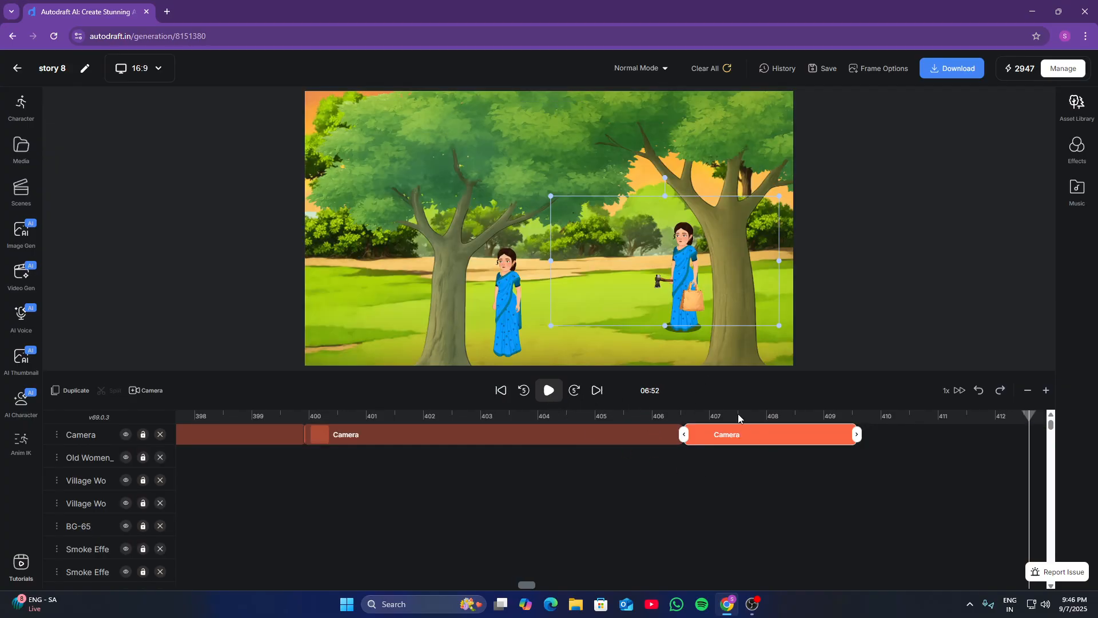
{"action": "key", "text": "Left"}
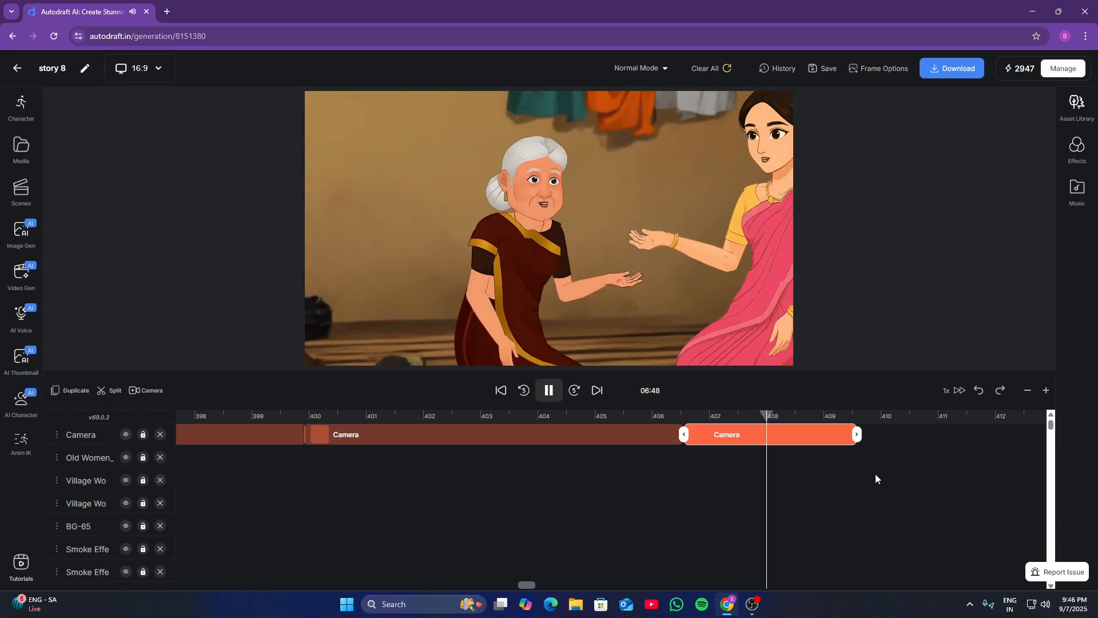
{"action": "left_click_drag", "start_coordinate": [858, 437], "coordinate": [960, 458]}
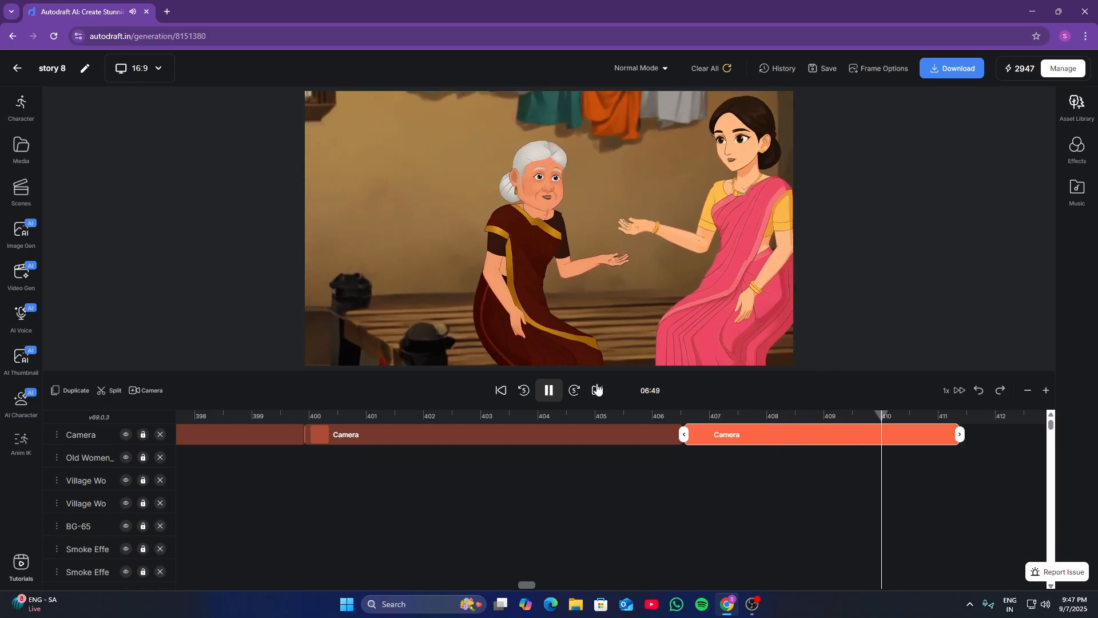
{"action": "left_click", "coordinate": [550, 390]}
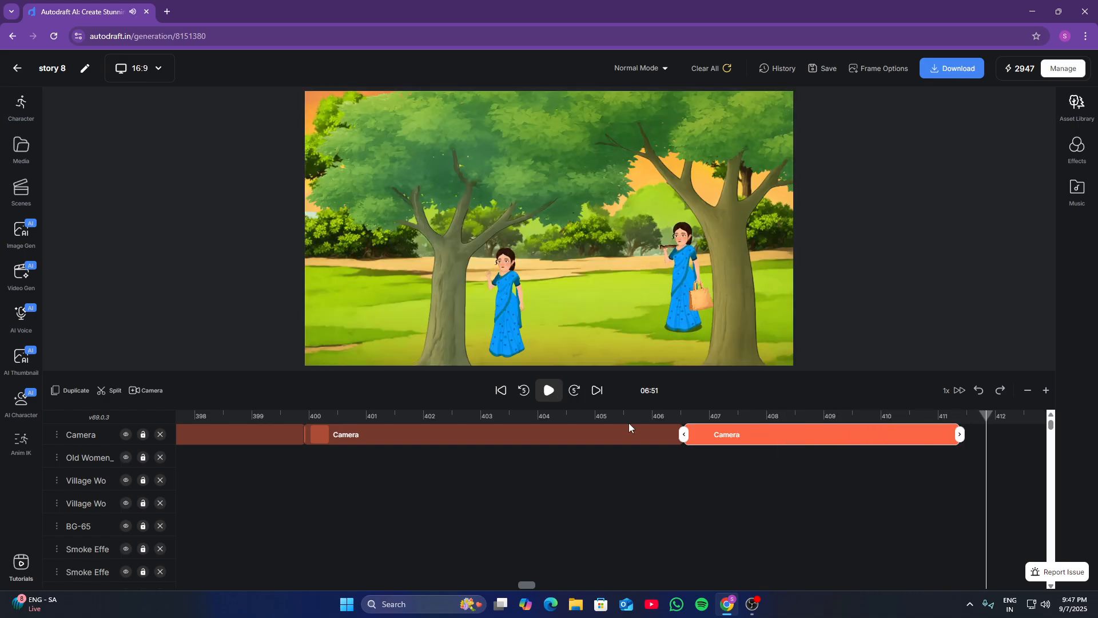
Add a camera clip at about 411.3 s, aligned with the start of the Walk_With_Axe clip
{"action": "left_click", "coordinate": [965, 422]}
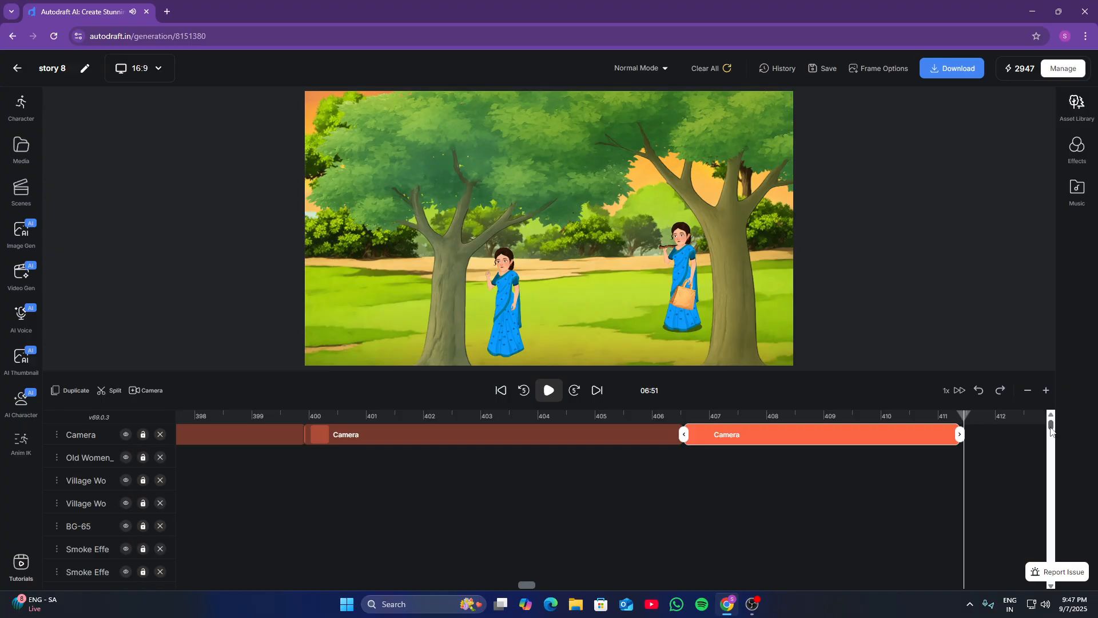
{"action": "left_click_drag", "start_coordinate": [1051, 431], "coordinate": [1042, 499]}
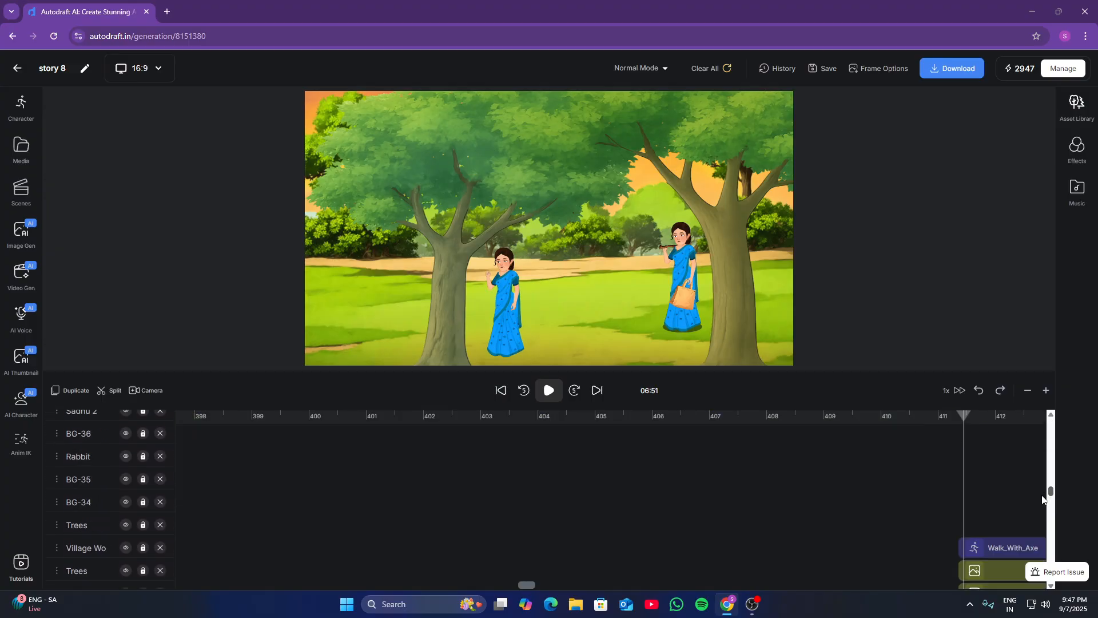
{"action": "scroll", "coordinate": [1010, 502], "scroll_direction": "down", "scroll_amount": 2}
{"action": "scroll", "coordinate": [998, 500], "scroll_direction": "up", "scroll_amount": 1}
{"action": "left_click", "coordinate": [960, 472]}
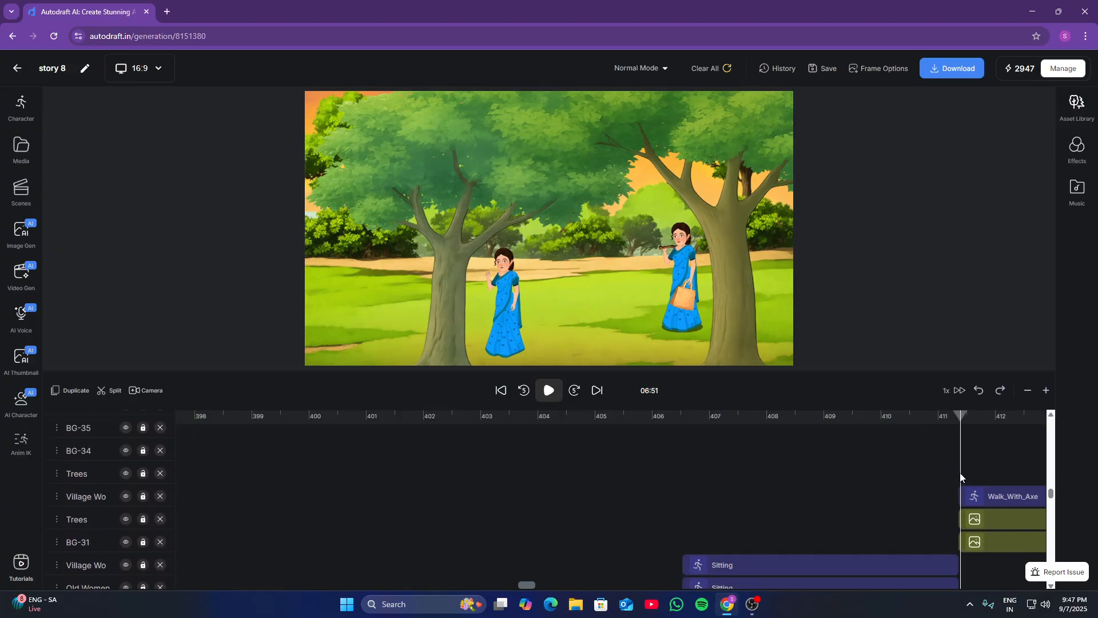
{"action": "scroll", "coordinate": [960, 475], "scroll_direction": "up", "scroll_amount": 10}
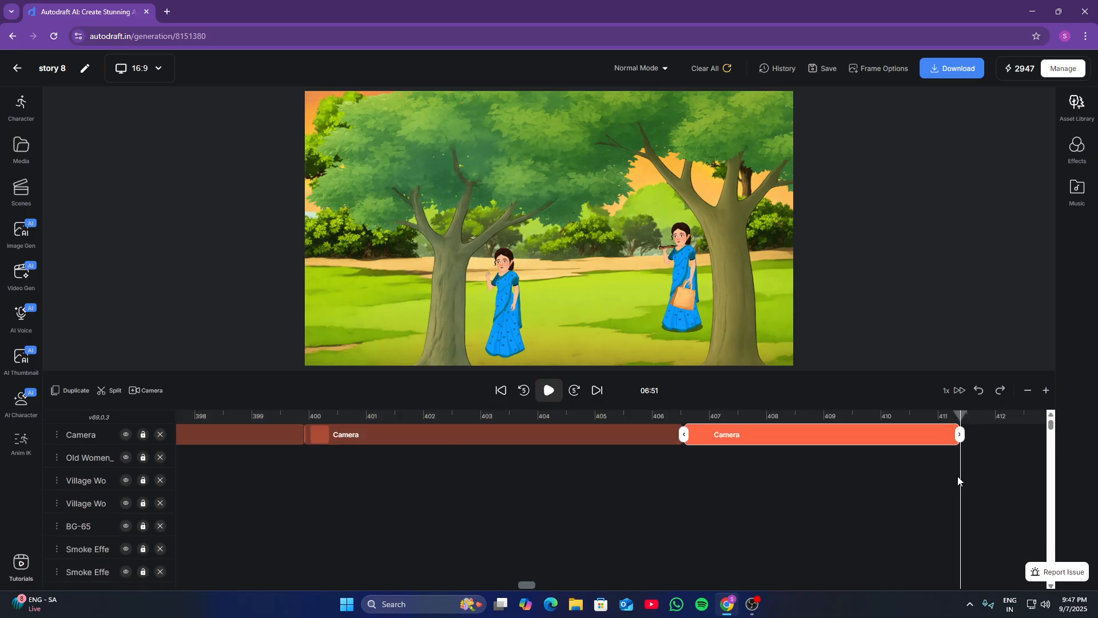
{"action": "left_click", "coordinate": [136, 391]}
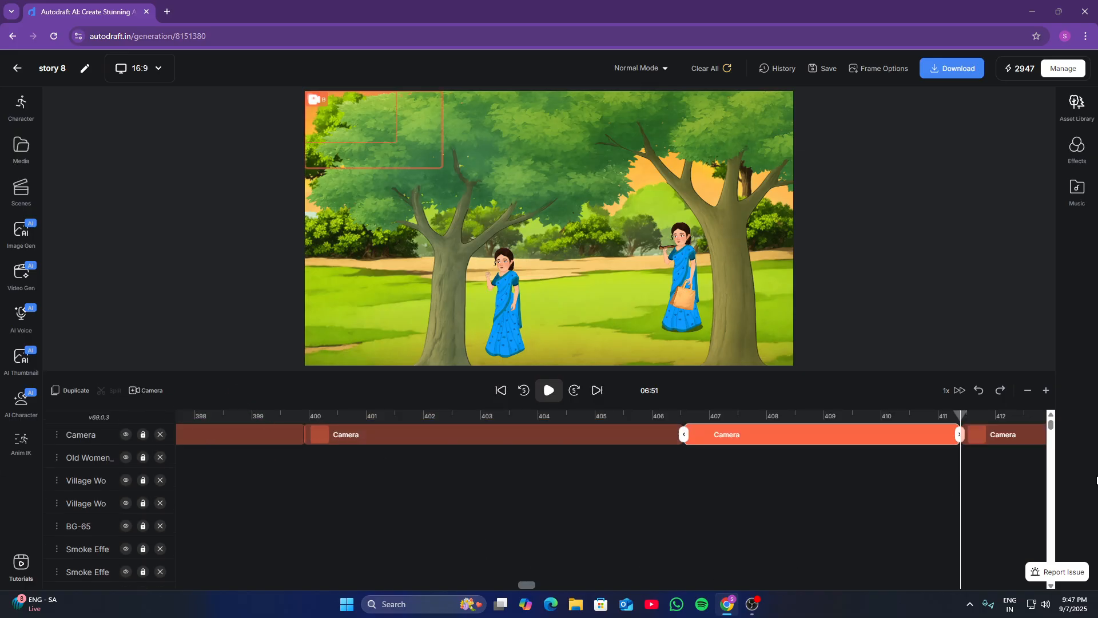
{"action": "left_click", "coordinate": [999, 413]}
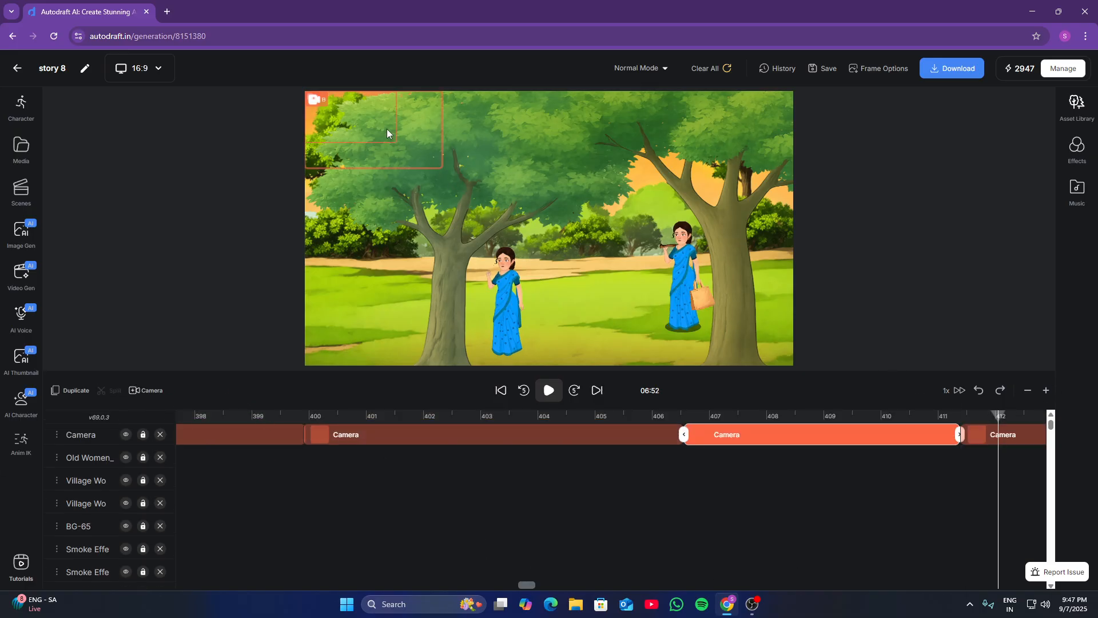
Place camera frame A on the woman carrying the bag and frame B on the woman beside the other tree
{"action": "left_click_drag", "start_coordinate": [379, 117], "coordinate": [383, 148]}
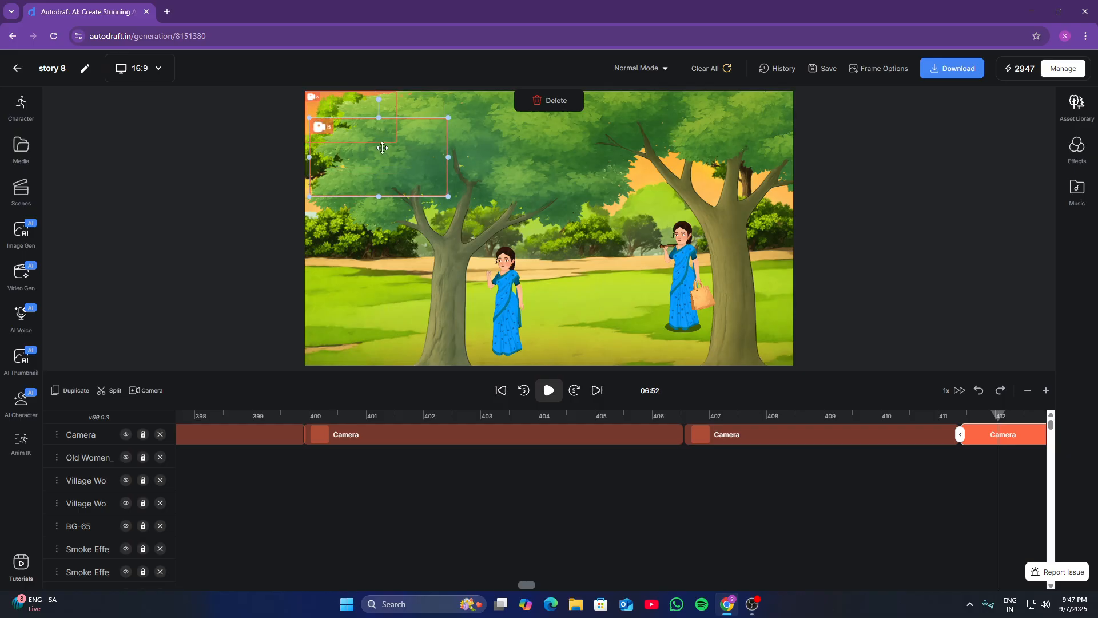
{"action": "left_click_drag", "start_coordinate": [367, 108], "coordinate": [685, 230]}
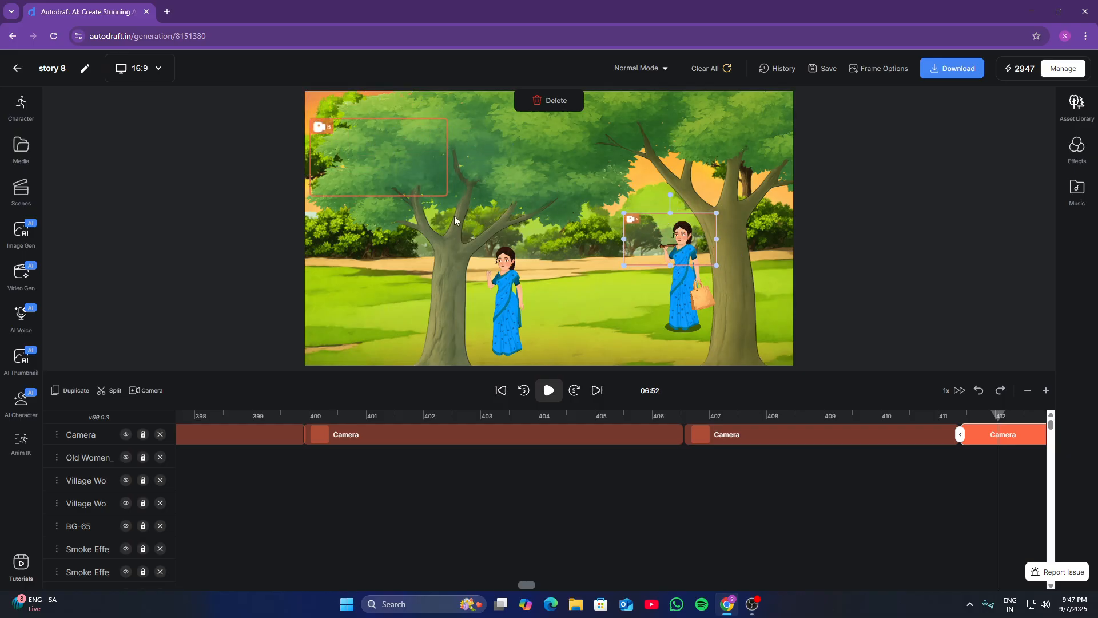
{"action": "left_click_drag", "start_coordinate": [421, 184], "coordinate": [561, 316]}
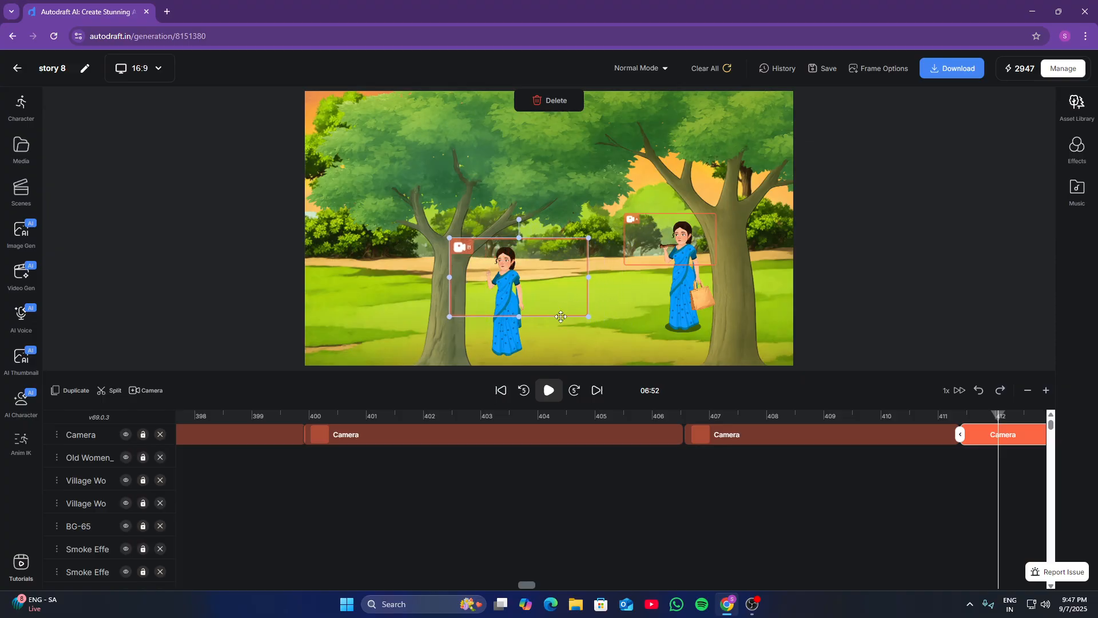
Extend the walking scene's camera clip to end at about 416.3 s, after playing the scene through
{"action": "left_click", "coordinate": [550, 389]}
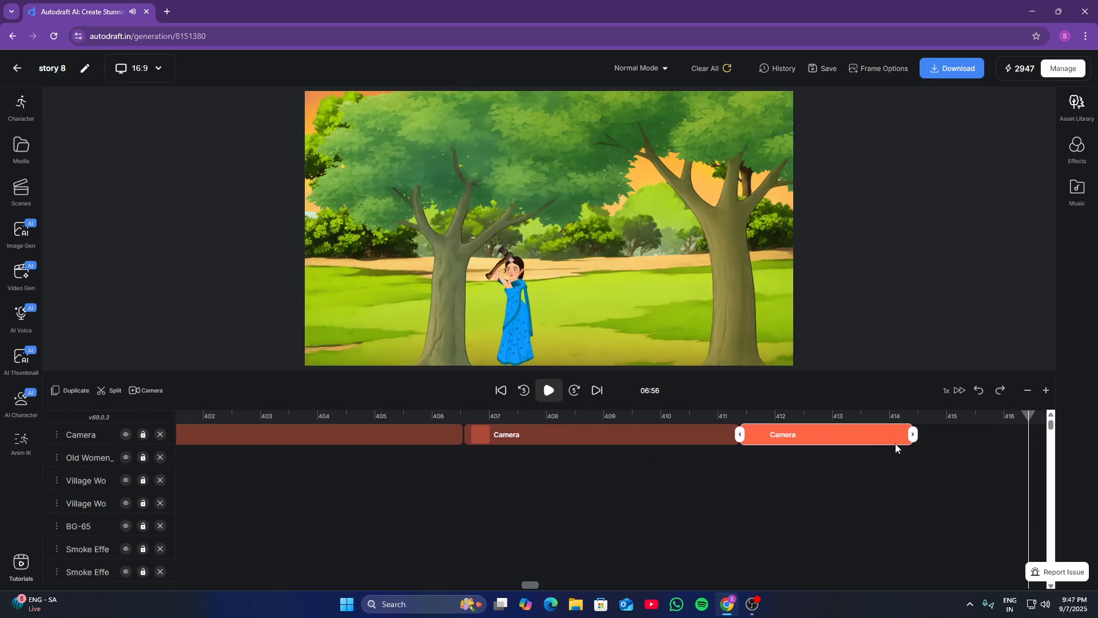
{"action": "left_click_drag", "start_coordinate": [1051, 428], "coordinate": [1043, 493]}
{"action": "left_click", "coordinate": [1025, 472]}
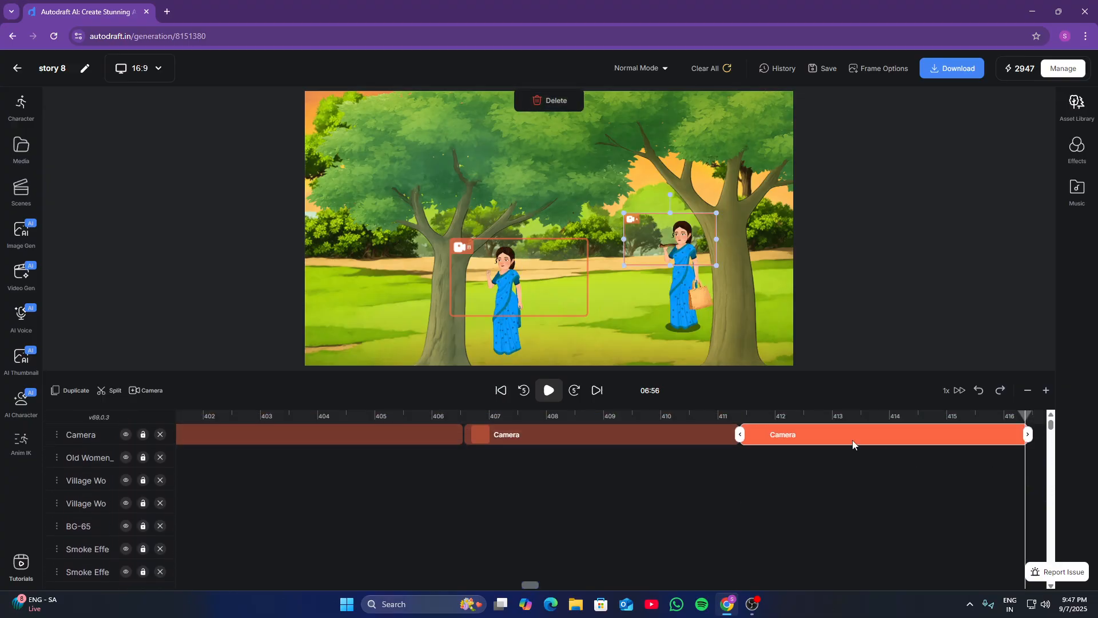
Add a camera clip at about 416.3 s, framing A closely on the woman chopping and B wider around her and the tree
{"action": "left_click", "coordinate": [1024, 420]}
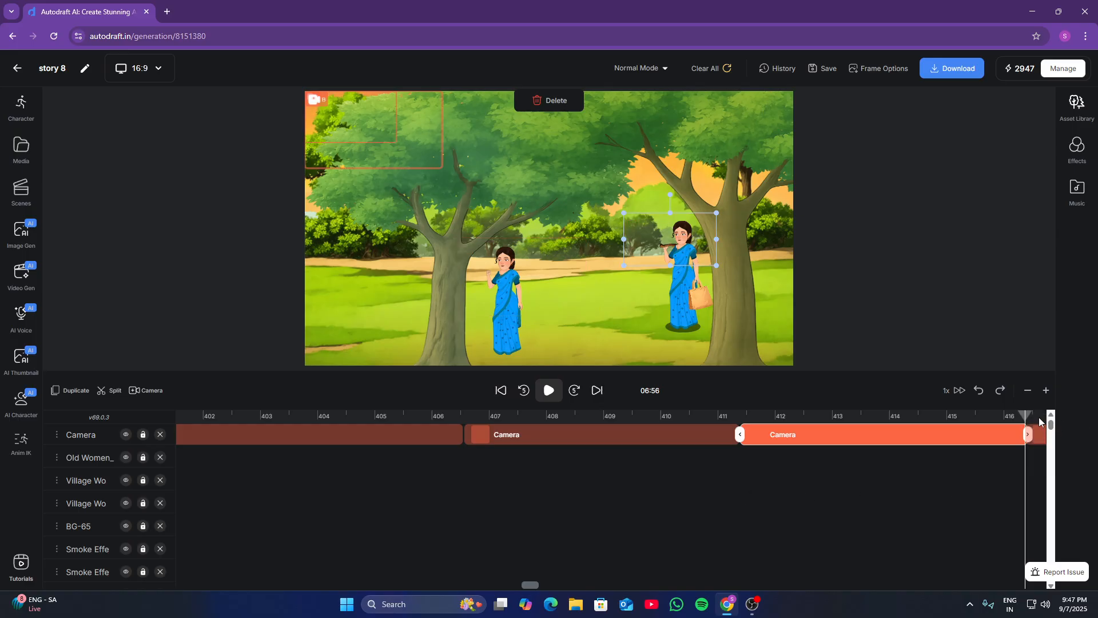
{"action": "scroll", "coordinate": [1039, 419], "scroll_direction": "right", "scroll_amount": 5}
{"action": "left_click", "coordinate": [825, 421]}
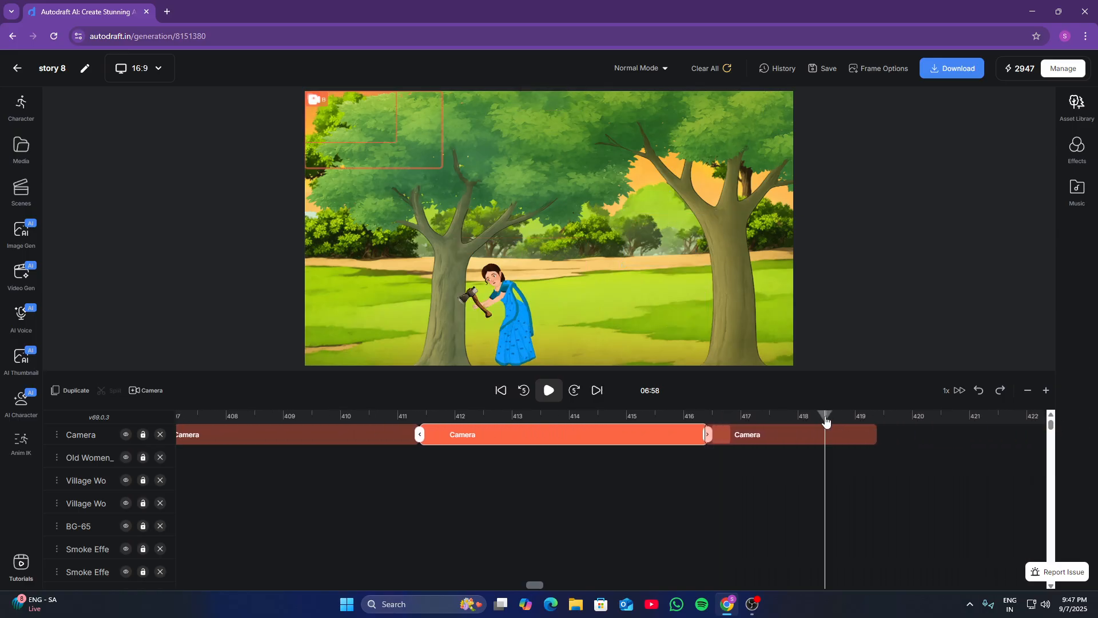
{"action": "left_click_drag", "start_coordinate": [335, 117], "coordinate": [369, 127]}
{"action": "left_click_drag", "start_coordinate": [413, 191], "coordinate": [498, 282]}
{"action": "left_click_drag", "start_coordinate": [478, 188], "coordinate": [521, 281]}
{"action": "mouse_move", "coordinate": [542, 322]}
{"action": "left_mouse_down"}
{"action": "mouse_move", "coordinate": [589, 349]}
{"action": "mouse_move", "coordinate": [543, 312]}
{"action": "left_mouse_up"}
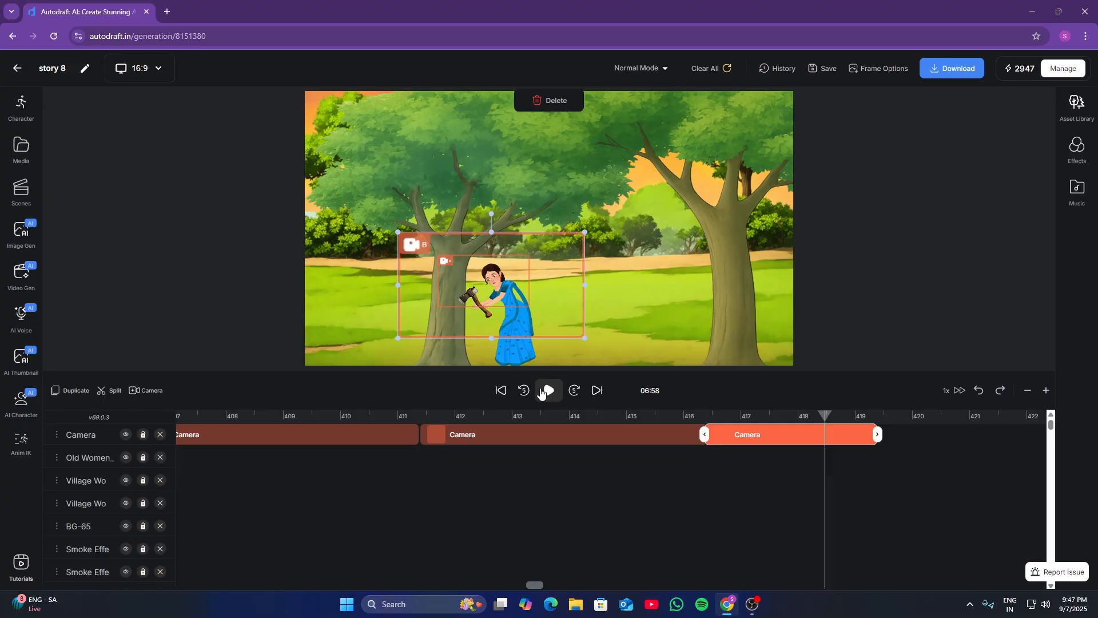
Extend the chopping scene's camera clip to about 421.3 s, matching the end of the Using_Axe clip
{"action": "left_click", "coordinate": [544, 391]}
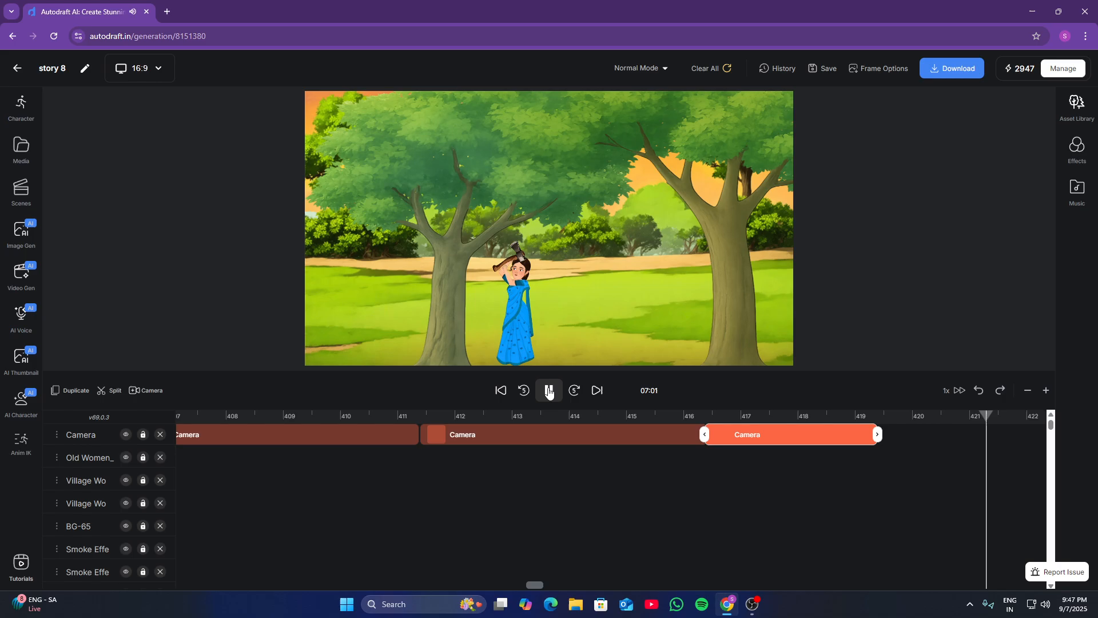
{"action": "left_click", "coordinate": [550, 392]}
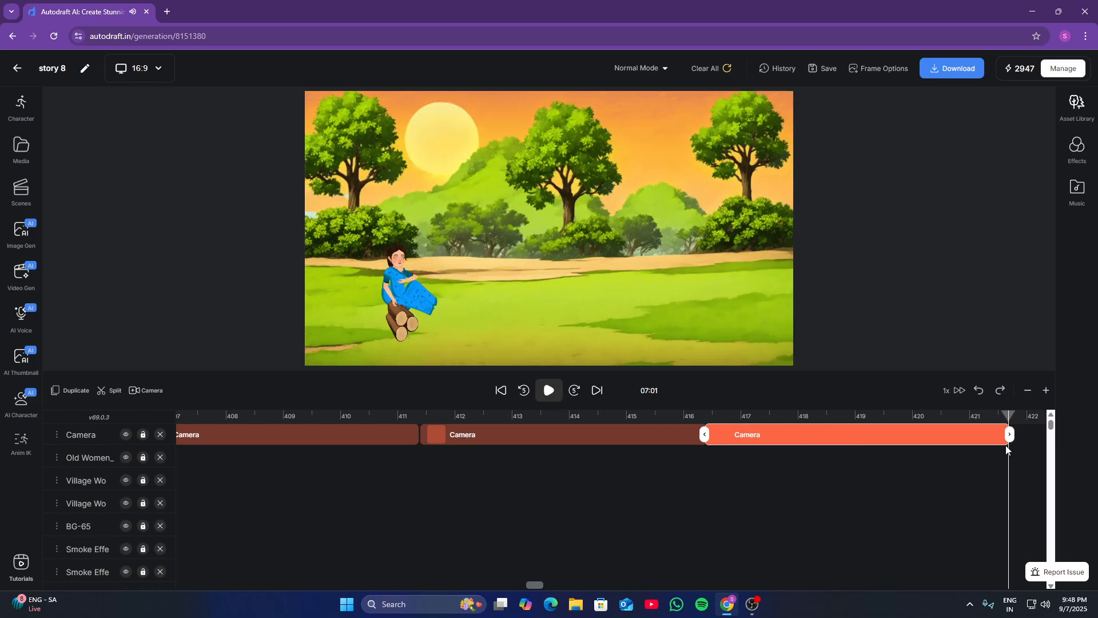
{"action": "scroll", "coordinate": [1010, 450], "scroll_direction": "down", "scroll_amount": 10}
{"action": "scroll", "coordinate": [1007, 450], "scroll_direction": "down", "scroll_amount": 8}
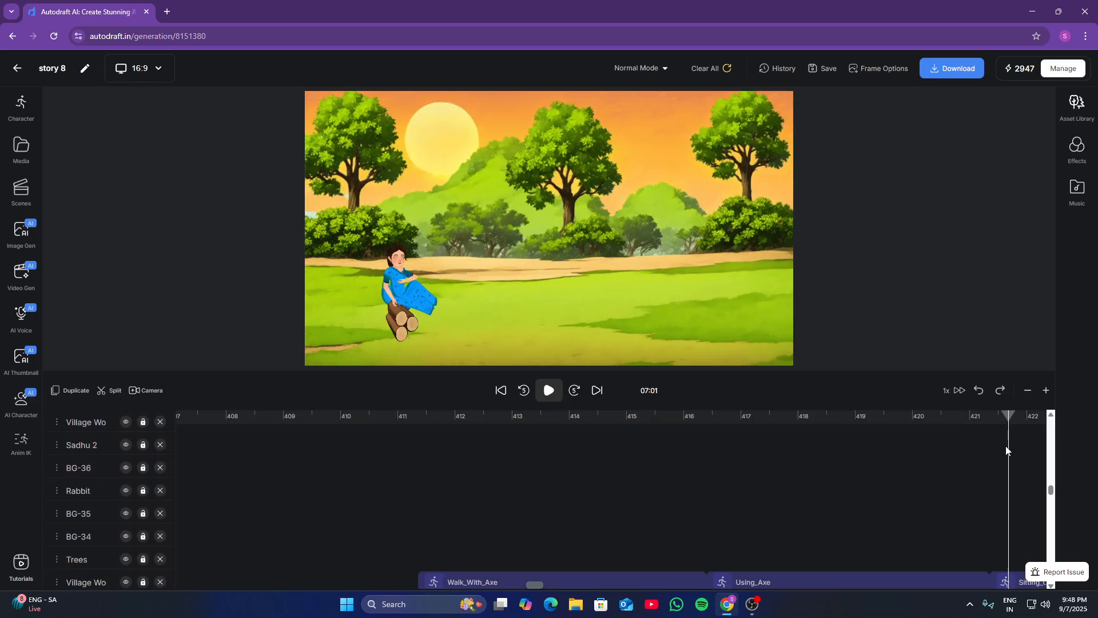
{"action": "left_click", "coordinate": [991, 462]}
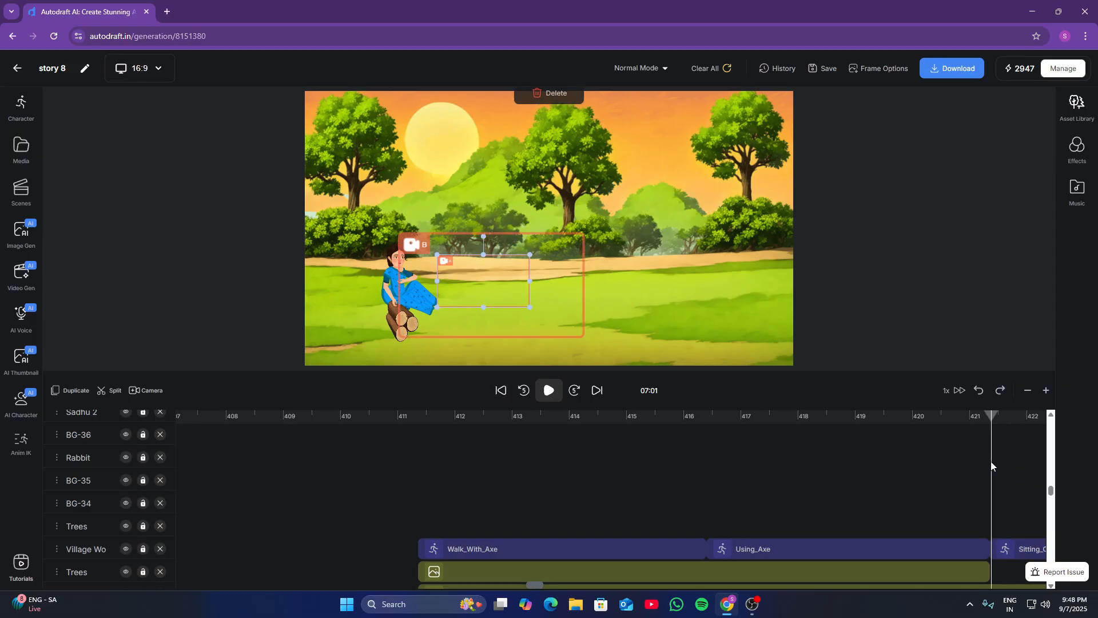
{"action": "scroll", "coordinate": [991, 462], "scroll_direction": "up", "scroll_amount": 15}
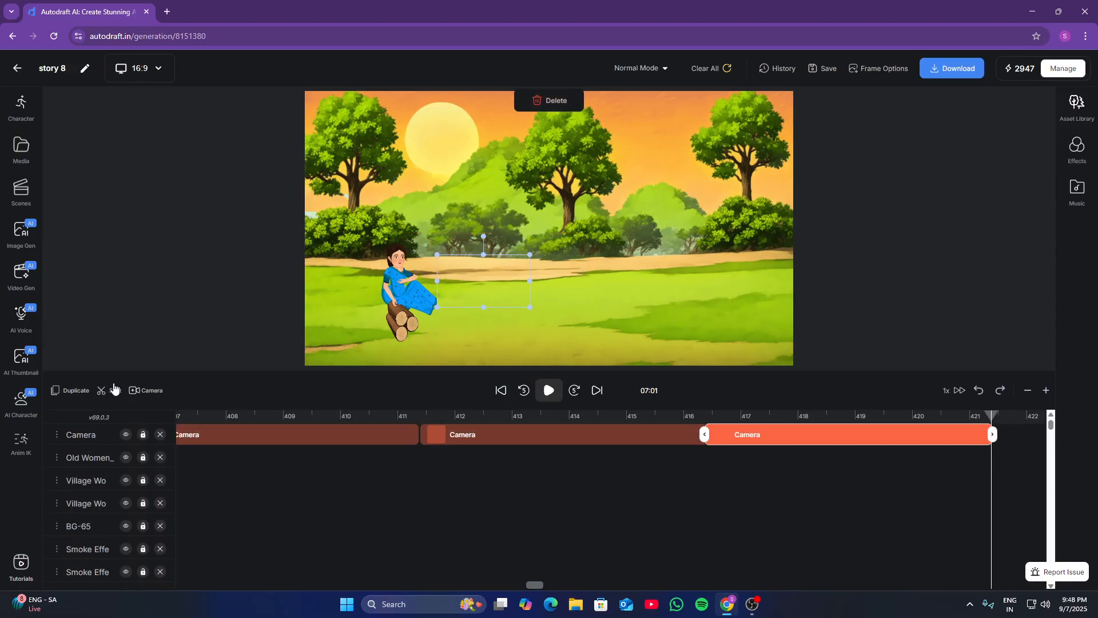
Add a camera clip at about 421.3 s and move frames A and B over the woman sitting on the logs
{"action": "left_click", "coordinate": [134, 392]}
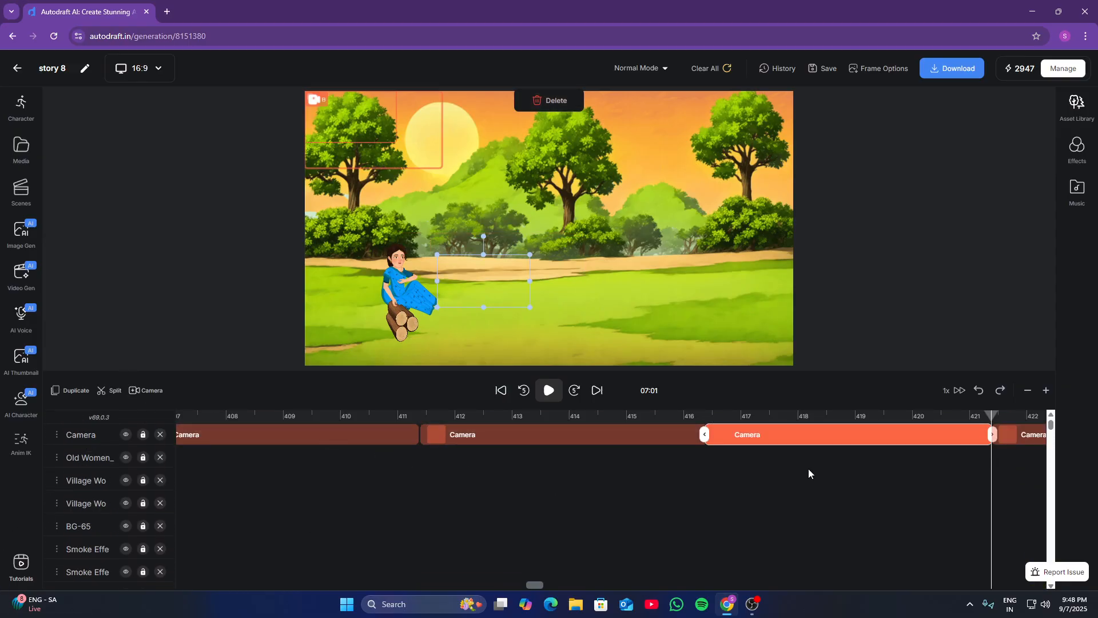
{"action": "left_click", "coordinate": [1022, 417]}
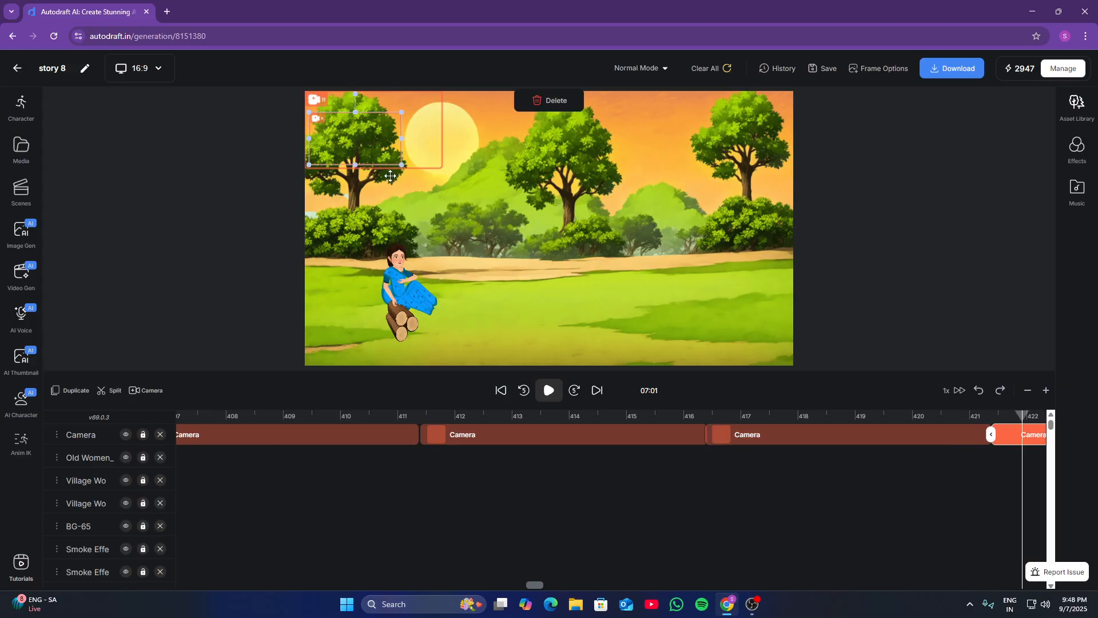
{"action": "left_click_drag", "start_coordinate": [390, 176], "coordinate": [430, 296]}
{"action": "left_click_drag", "start_coordinate": [417, 148], "coordinate": [474, 330]}
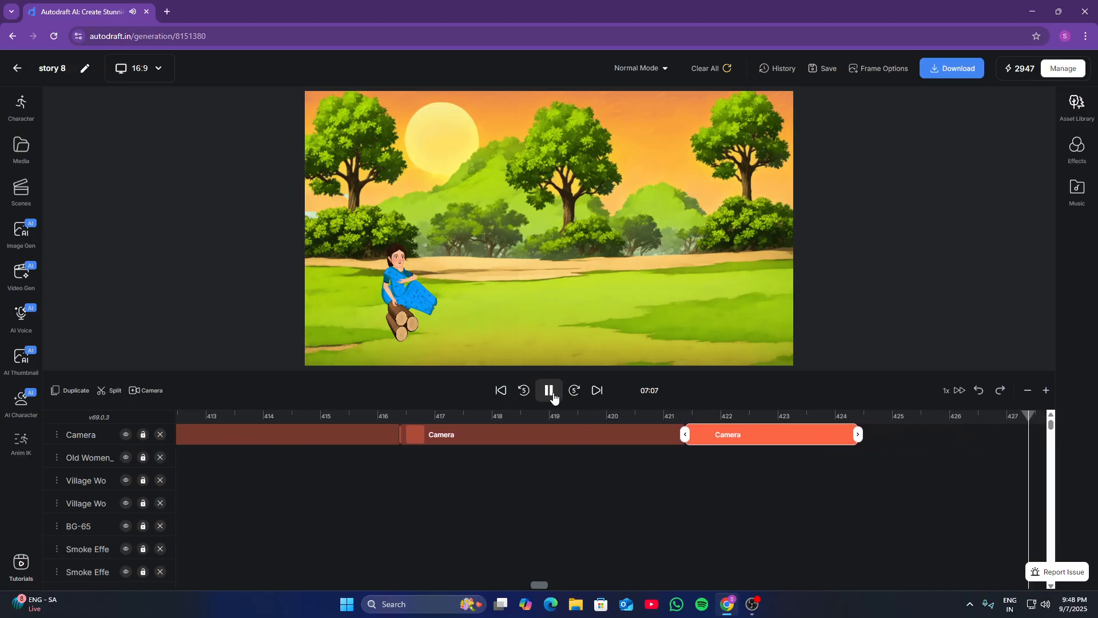
Extend the sitting scene's camera clip to about 430.5 s and play the scene to check its timing
{"action": "left_click_drag", "start_coordinate": [859, 438], "coordinate": [1036, 436]}
{"action": "left_click", "coordinate": [549, 394]}
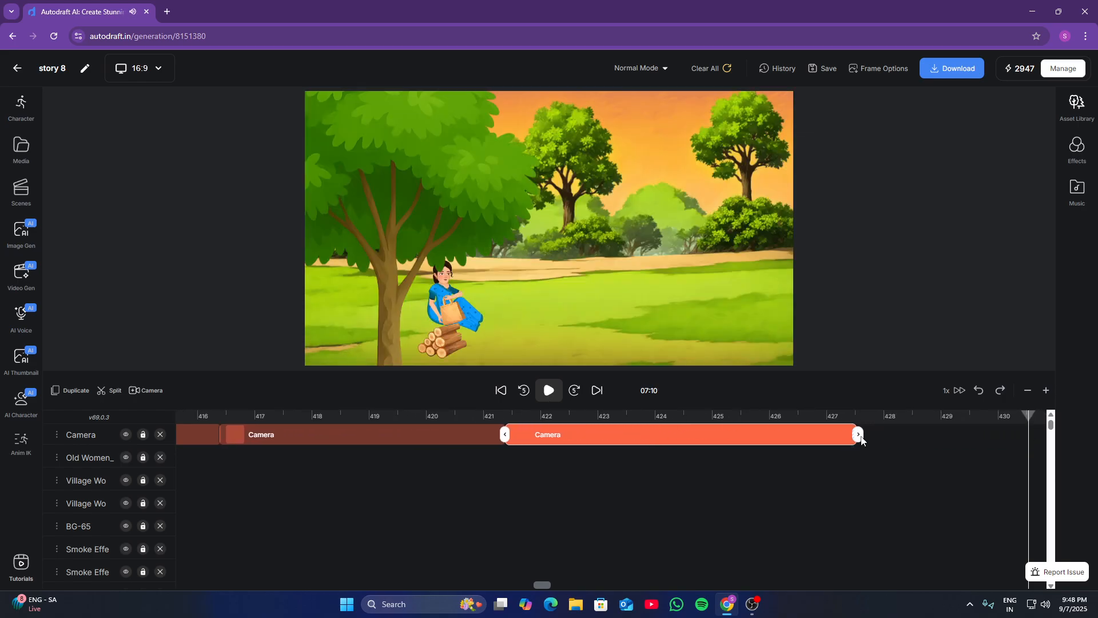
{"action": "left_click_drag", "start_coordinate": [860, 436], "coordinate": [1031, 436]}
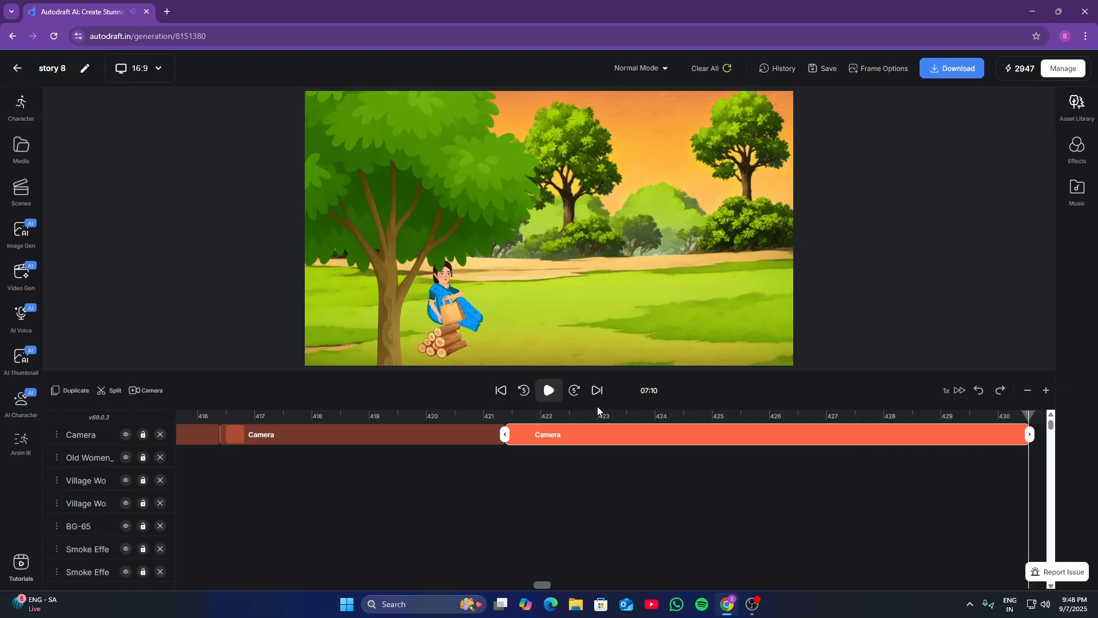
{"action": "left_click", "coordinate": [627, 413]}
{"action": "left_click", "coordinate": [548, 392]}
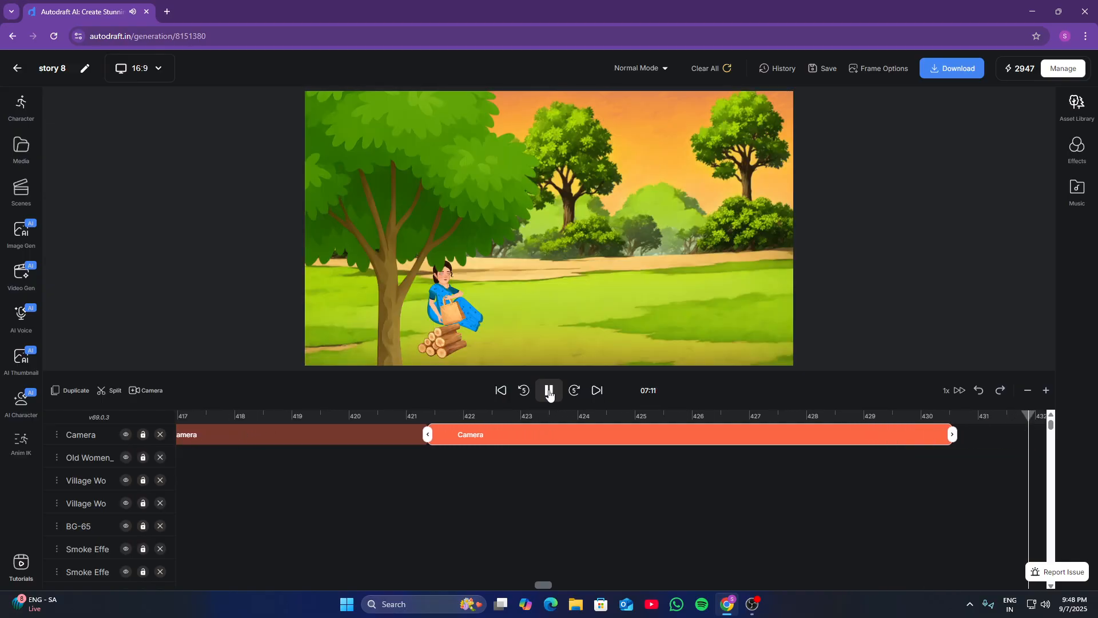
{"action": "left_click", "coordinate": [549, 391]}
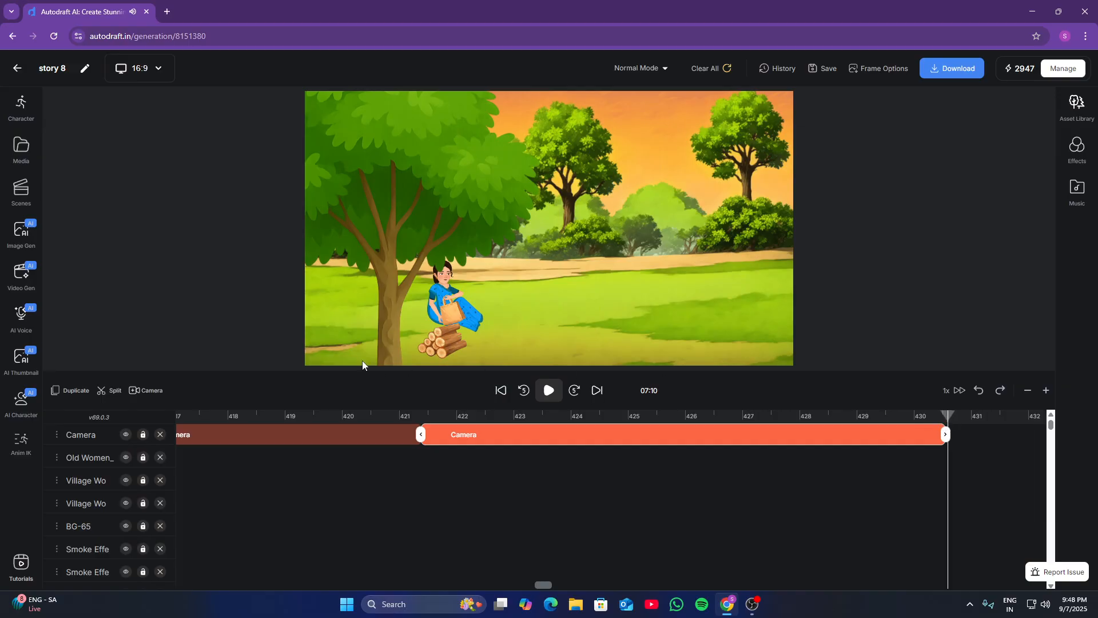
Add a camera clip at about 430.5 s, framing A closely on the seated woman and B wider around her, the logs and the trunk
{"action": "left_click", "coordinate": [146, 390]}
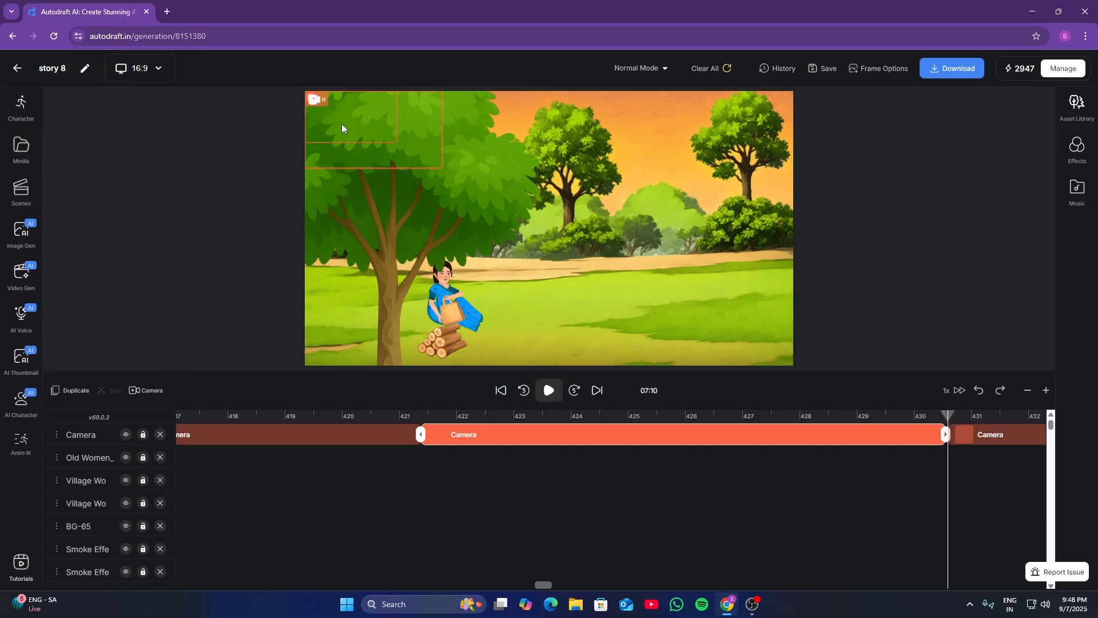
{"action": "left_click_drag", "start_coordinate": [345, 122], "coordinate": [420, 292]}
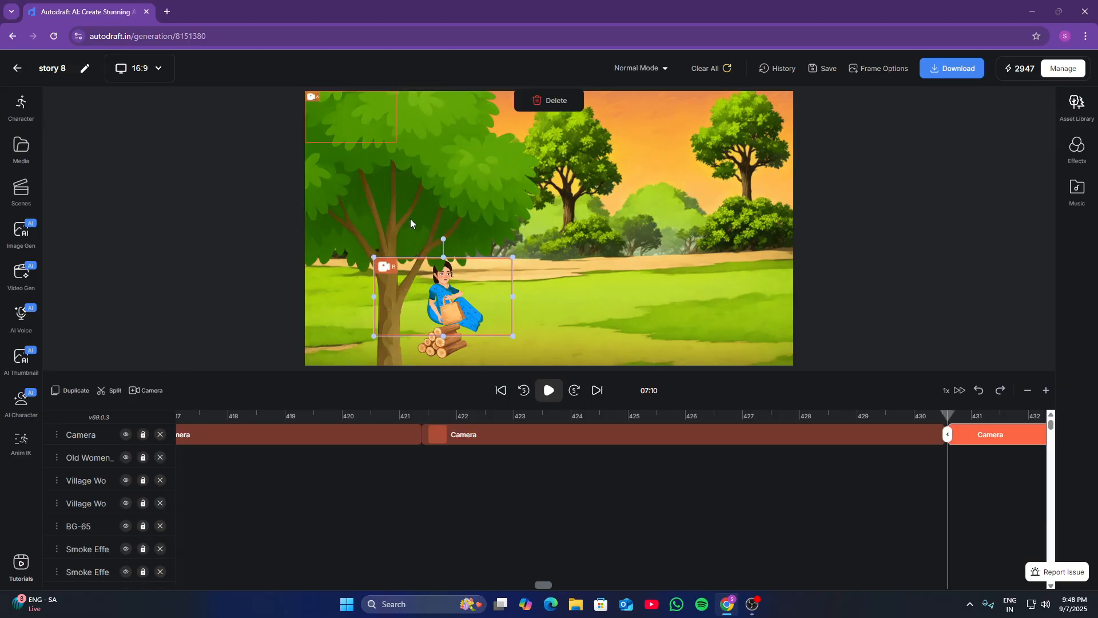
{"action": "left_click_drag", "start_coordinate": [347, 127], "coordinate": [448, 303]}
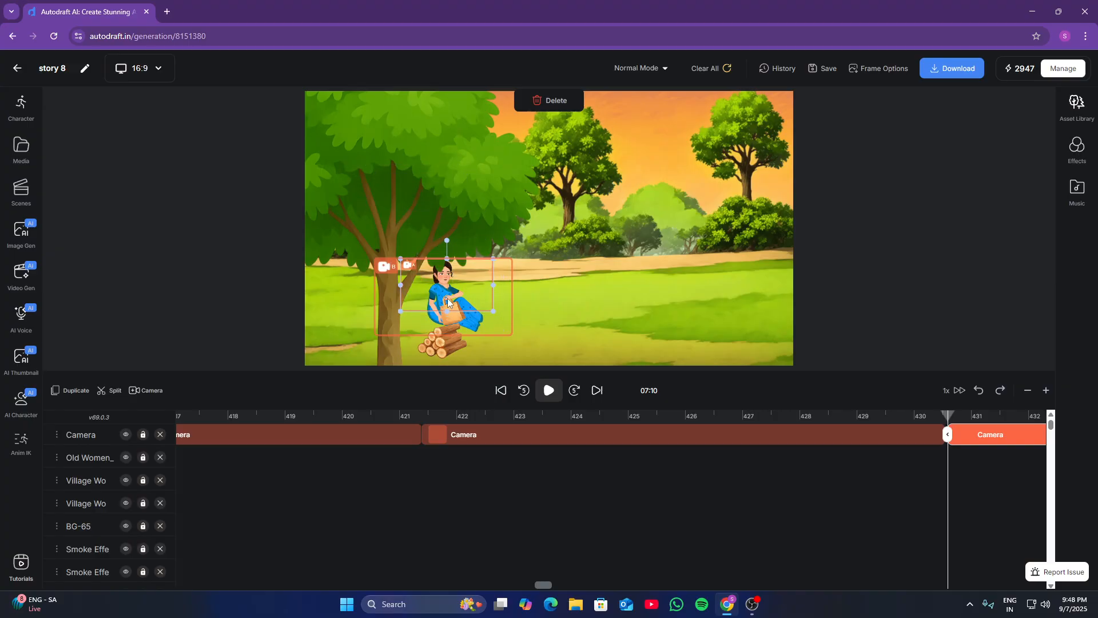
{"action": "left_click", "coordinate": [511, 332]}
{"action": "left_click_drag", "start_coordinate": [510, 332], "coordinate": [536, 375]}
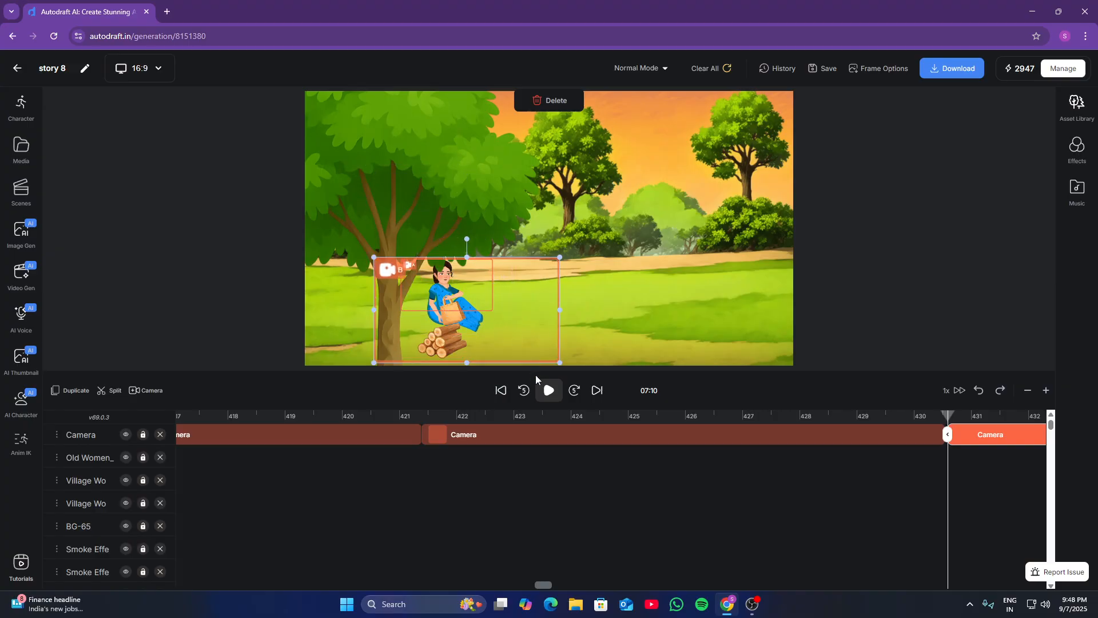
Extend the seated woman's camera clip to about 444.4 s, playing the scene to find its end, and add another camera clip after it
{"action": "left_click", "coordinate": [552, 390]}
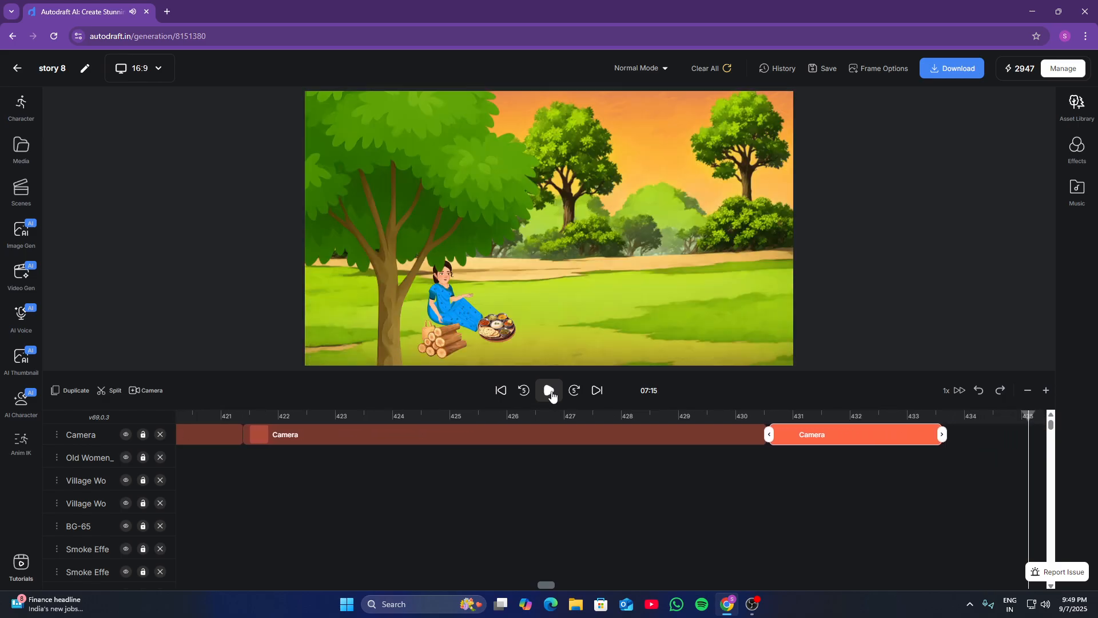
{"action": "left_click_drag", "start_coordinate": [943, 434], "coordinate": [1091, 430]}
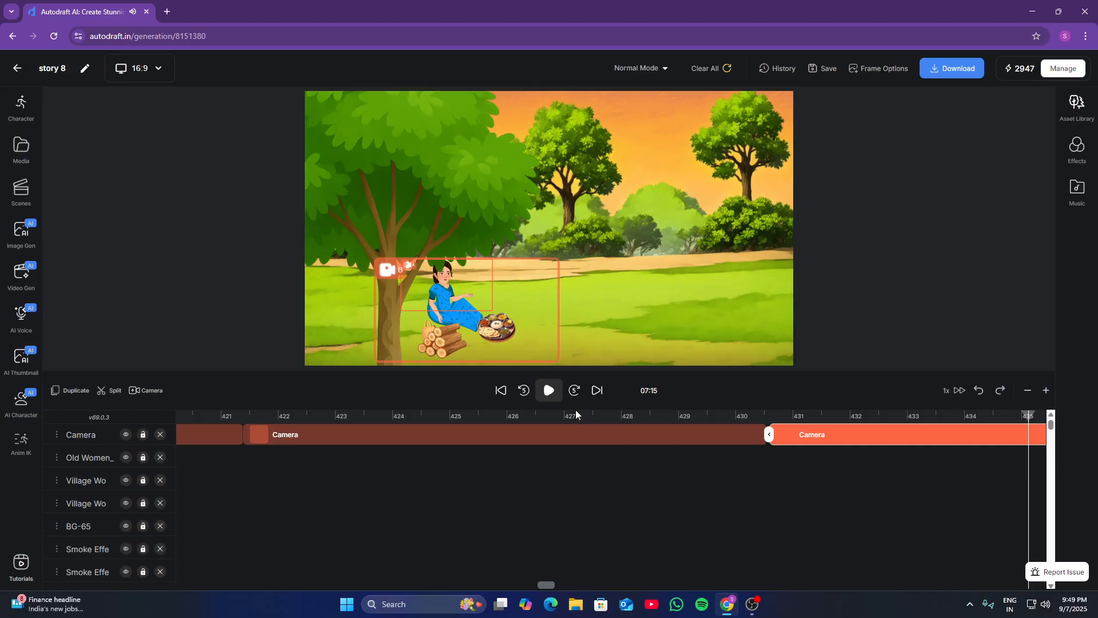
{"action": "left_click", "coordinate": [547, 394]}
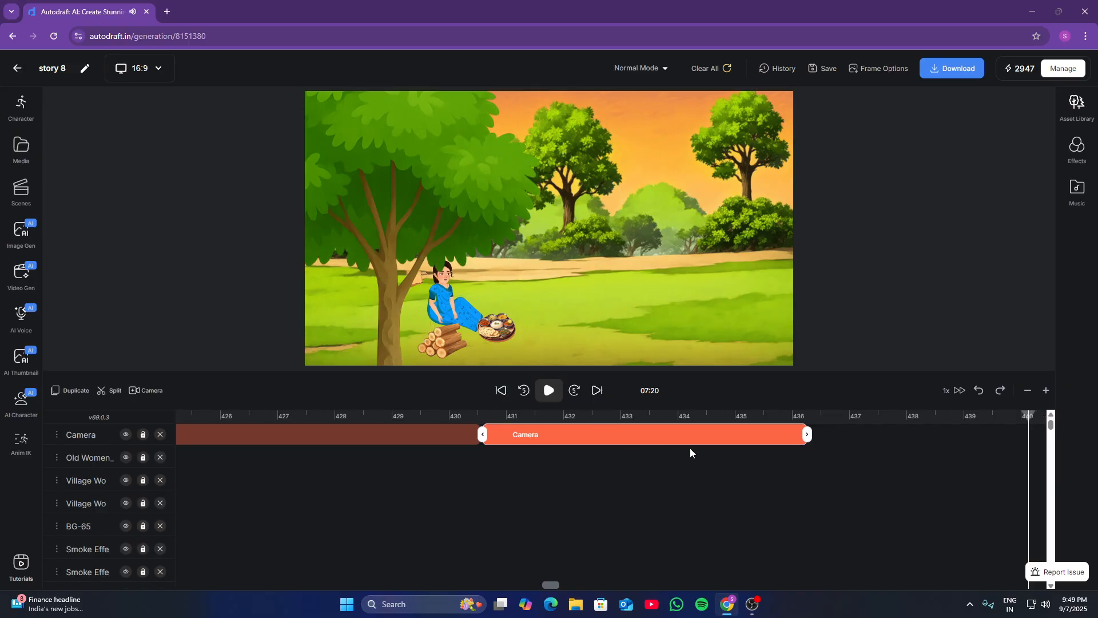
{"action": "left_click_drag", "start_coordinate": [812, 436], "coordinate": [1033, 436]}
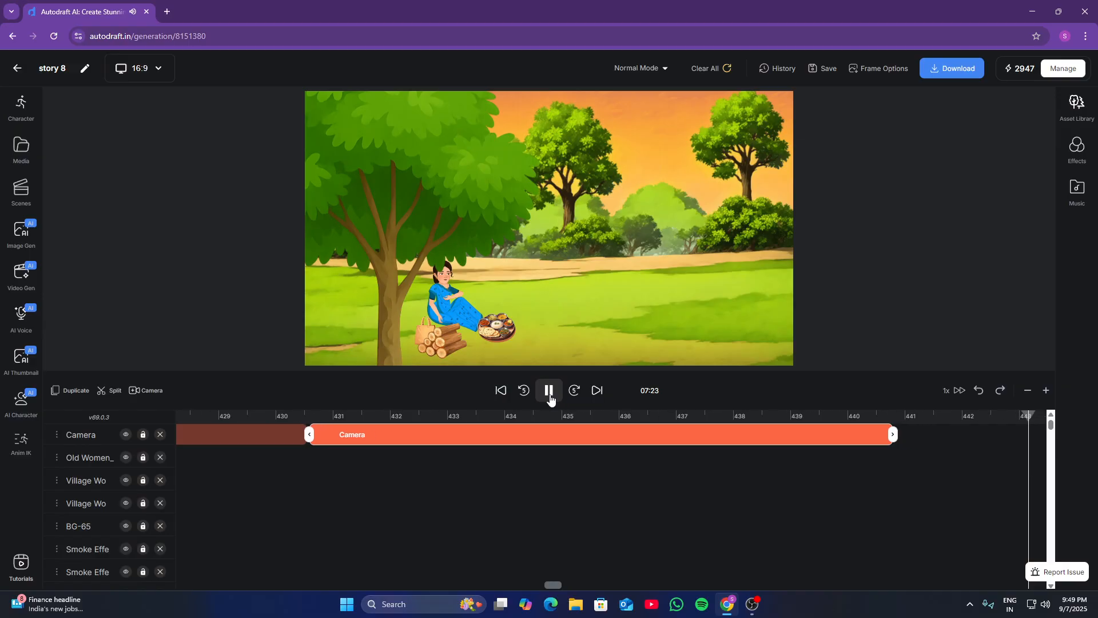
{"action": "left_click", "coordinate": [550, 399]}
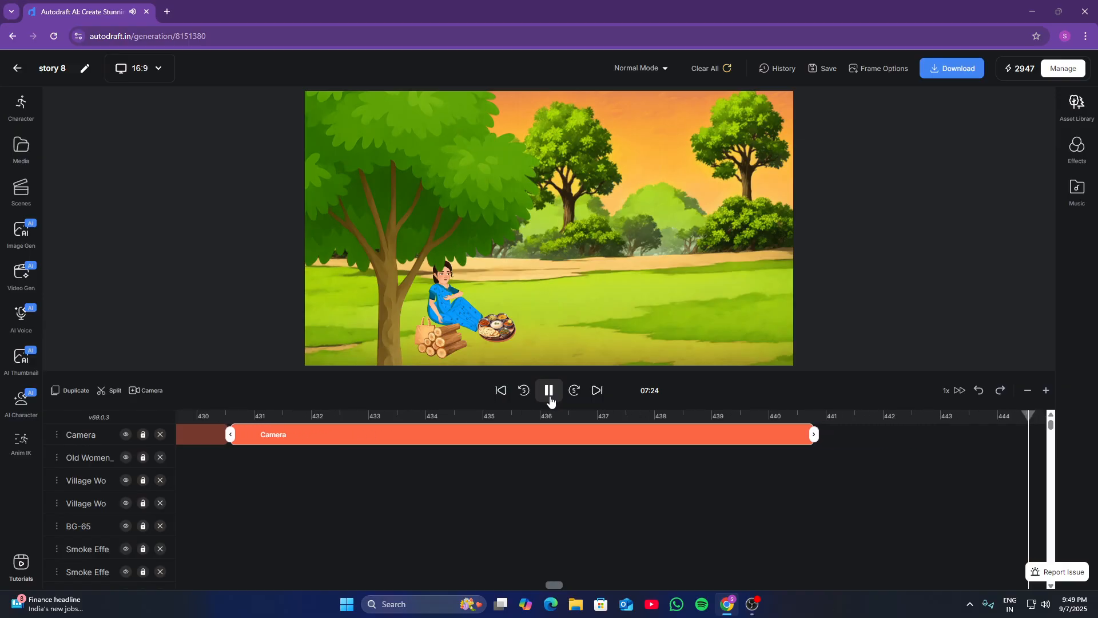
{"action": "left_click_drag", "start_coordinate": [813, 437], "coordinate": [1033, 434]}
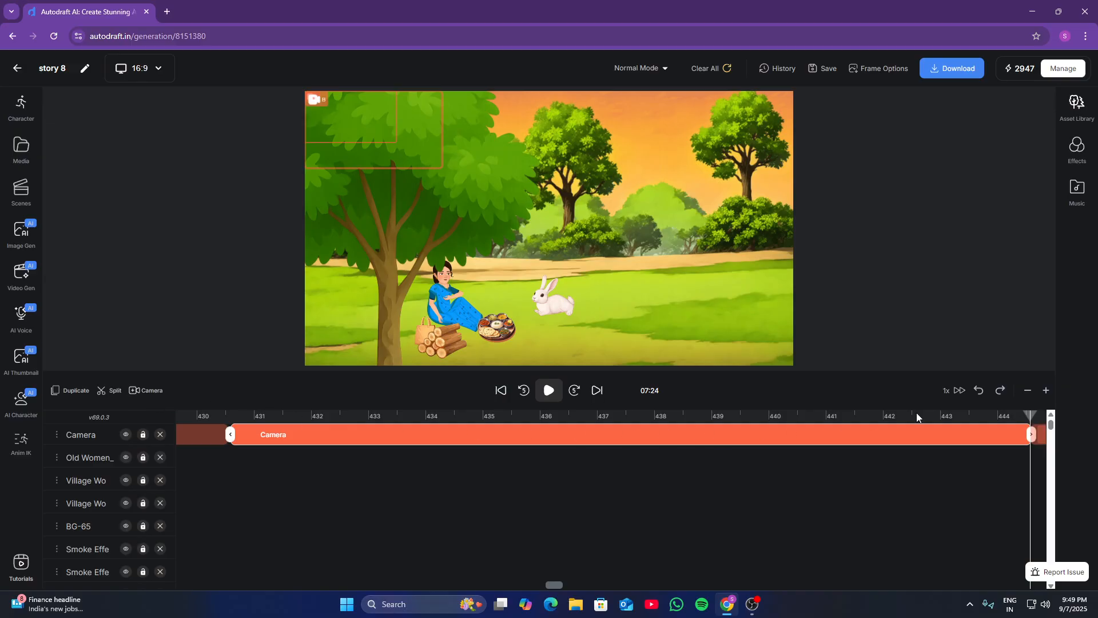
Play the rabbit's entrance and compare the new camera clip's timing with the rabbit's Run clip
{"action": "left_click", "coordinate": [1043, 419]}
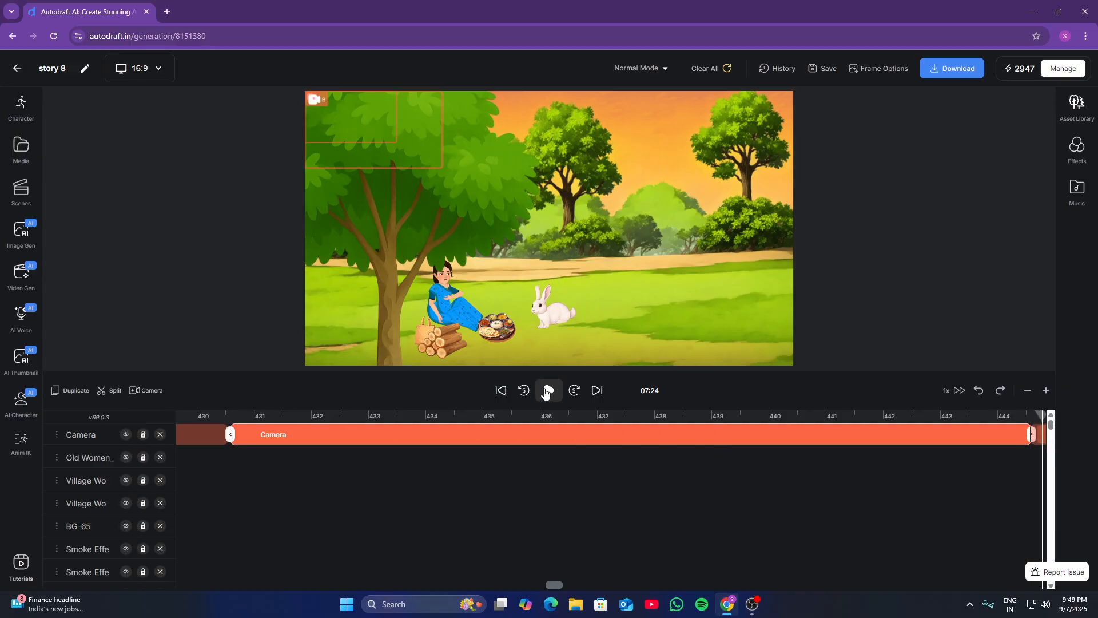
{"action": "left_click", "coordinate": [546, 391]}
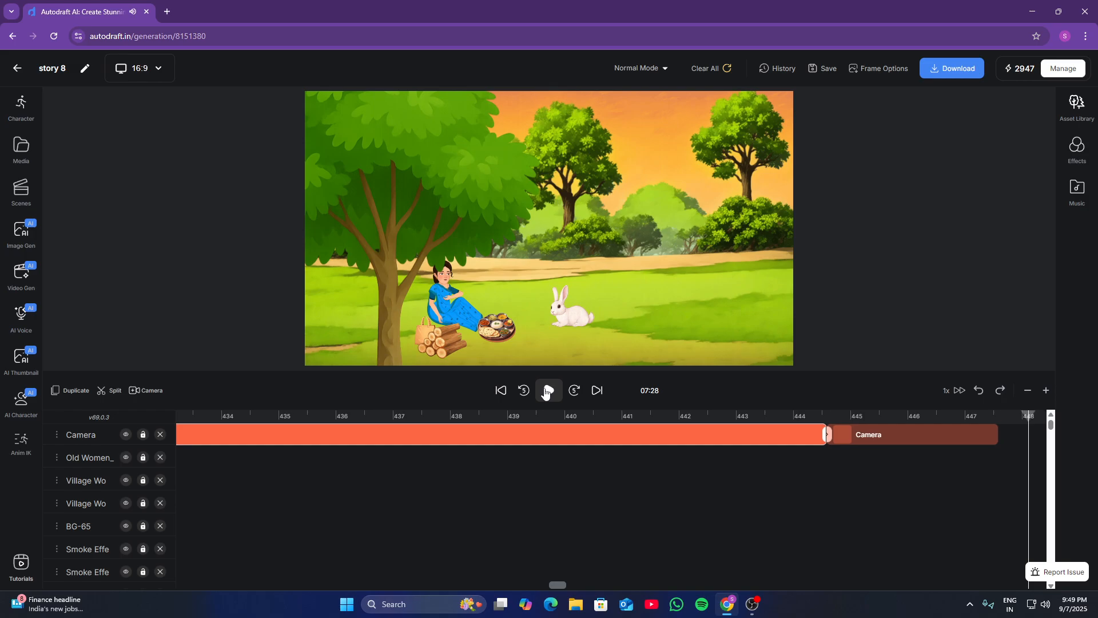
{"action": "left_click", "coordinate": [877, 419]}
{"action": "scroll", "coordinate": [892, 515], "scroll_direction": "down", "scroll_amount": 10}
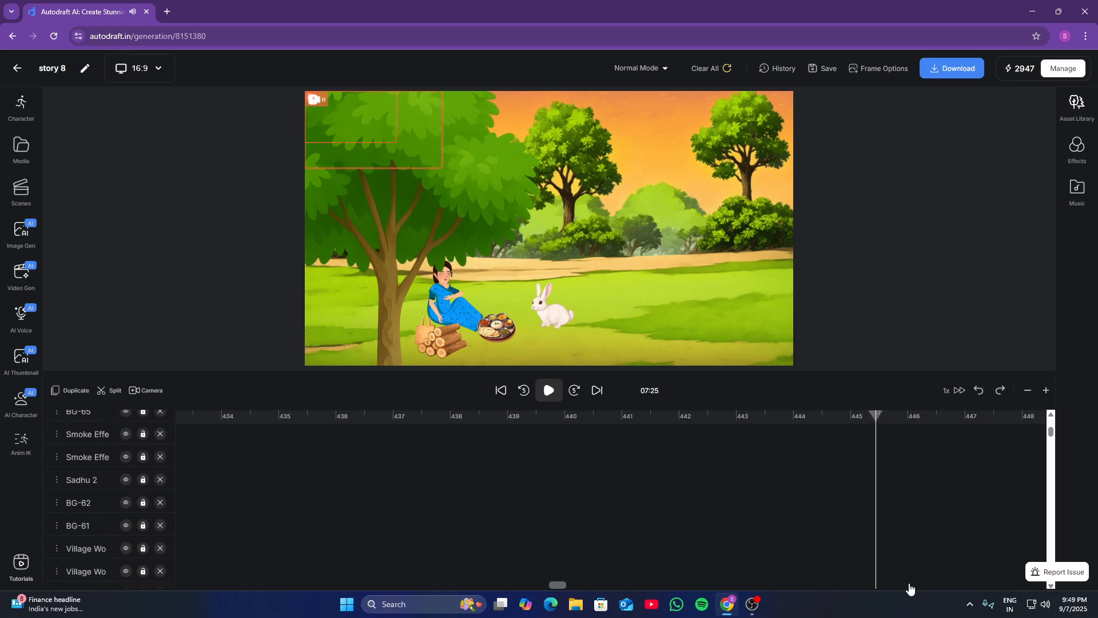
{"action": "scroll", "coordinate": [894, 527], "scroll_direction": "down", "scroll_amount": 6}
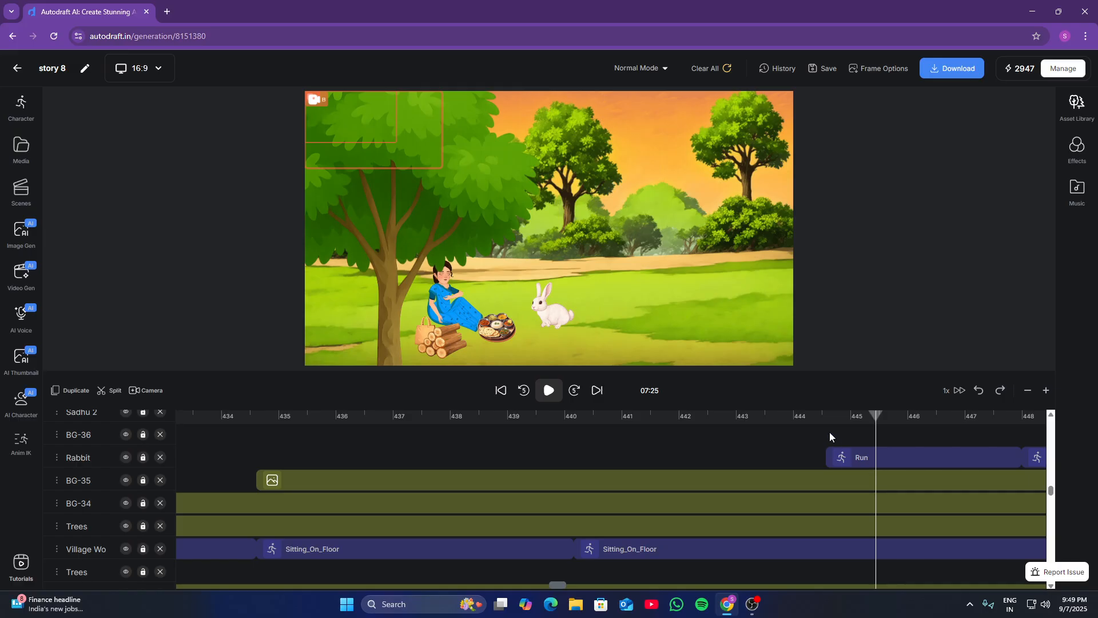
{"action": "left_click", "coordinate": [828, 433]}
{"action": "left_click", "coordinate": [549, 390]}
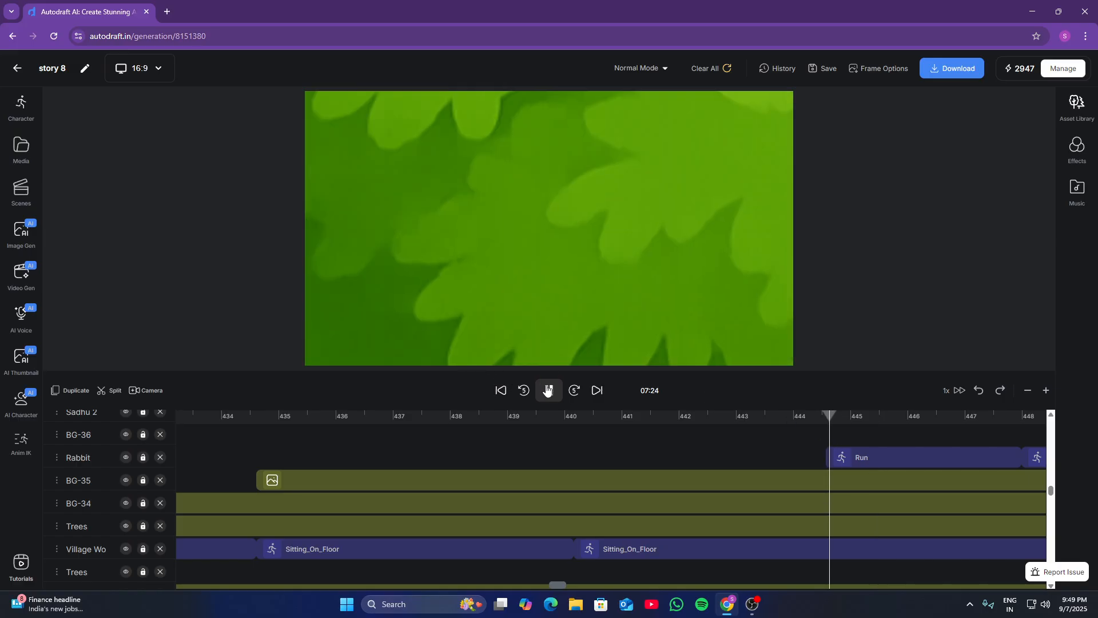
{"action": "key", "text": "space"}
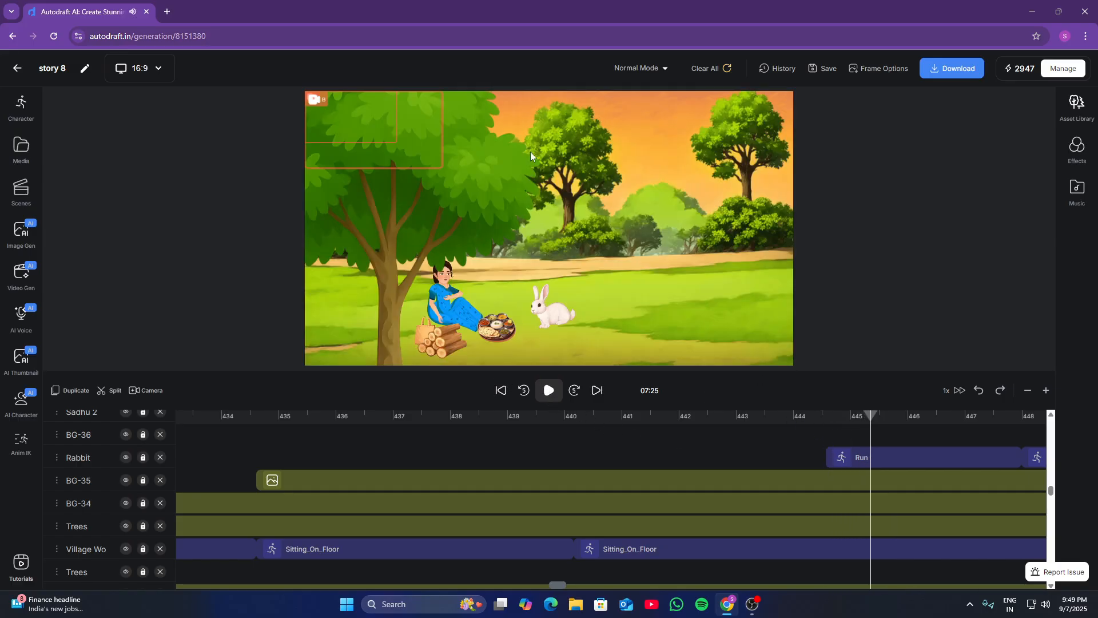
{"action": "left_click", "coordinate": [382, 130]}
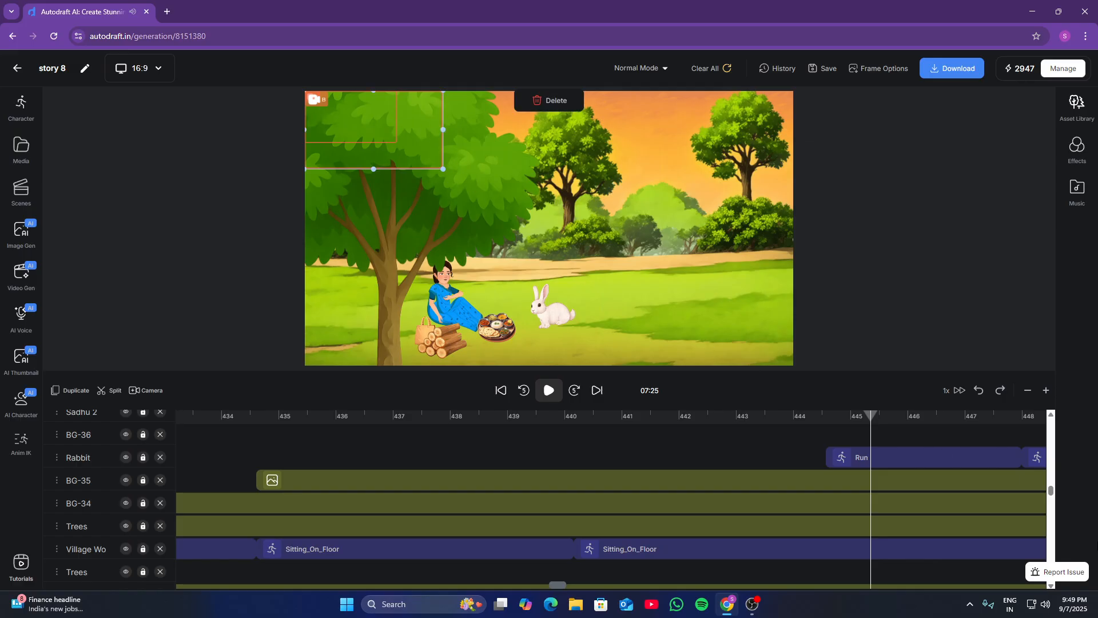
{"action": "left_click", "coordinate": [548, 390]}
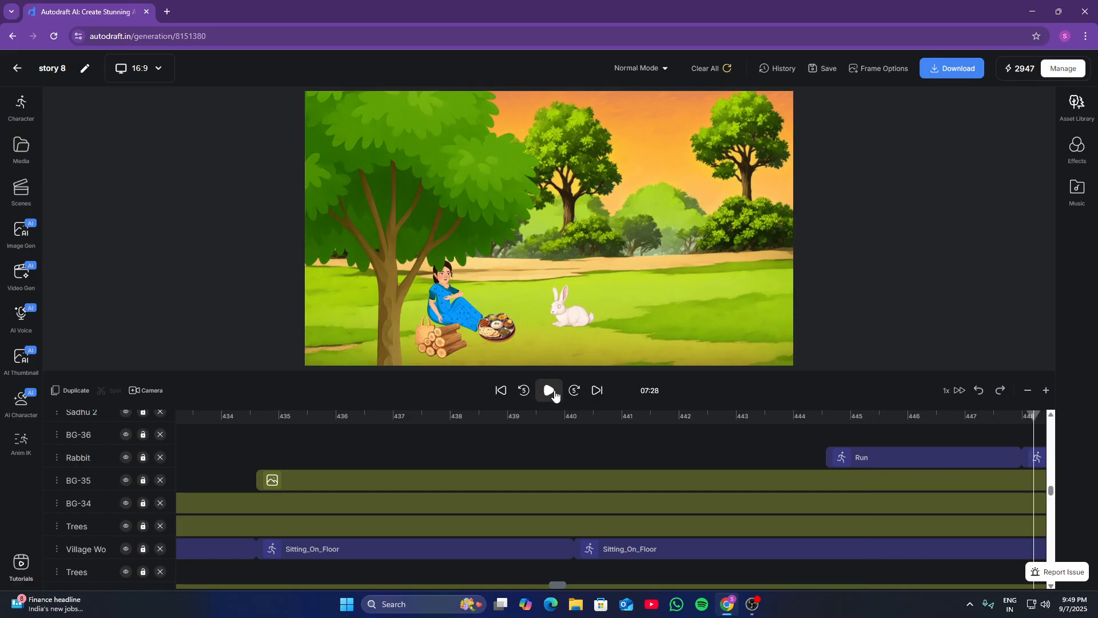
{"action": "left_click", "coordinate": [743, 442]}
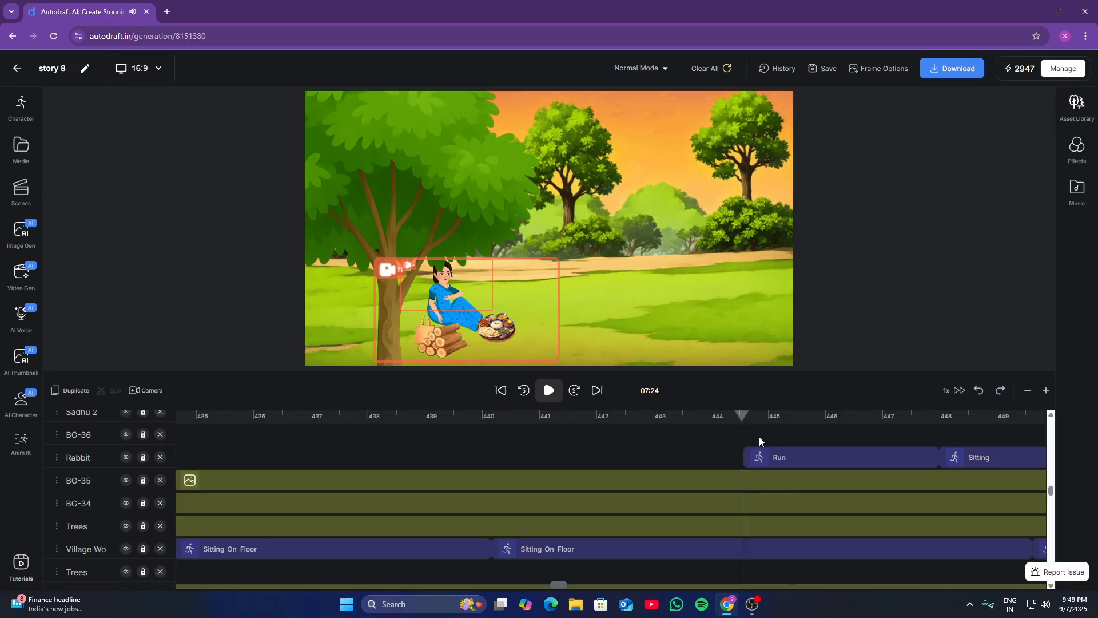
Enlarge frame B around the woman and the rabbit, and move frame A to the bushes at the scene's right edge
{"action": "left_click", "coordinate": [760, 440]}
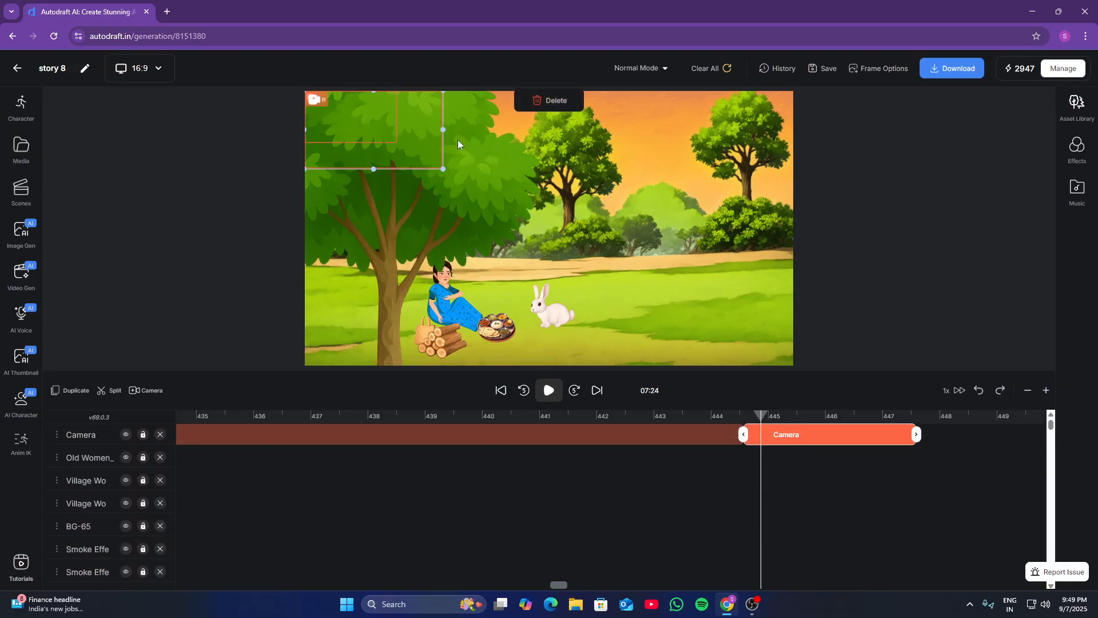
{"action": "left_click_drag", "start_coordinate": [426, 146], "coordinate": [615, 361]}
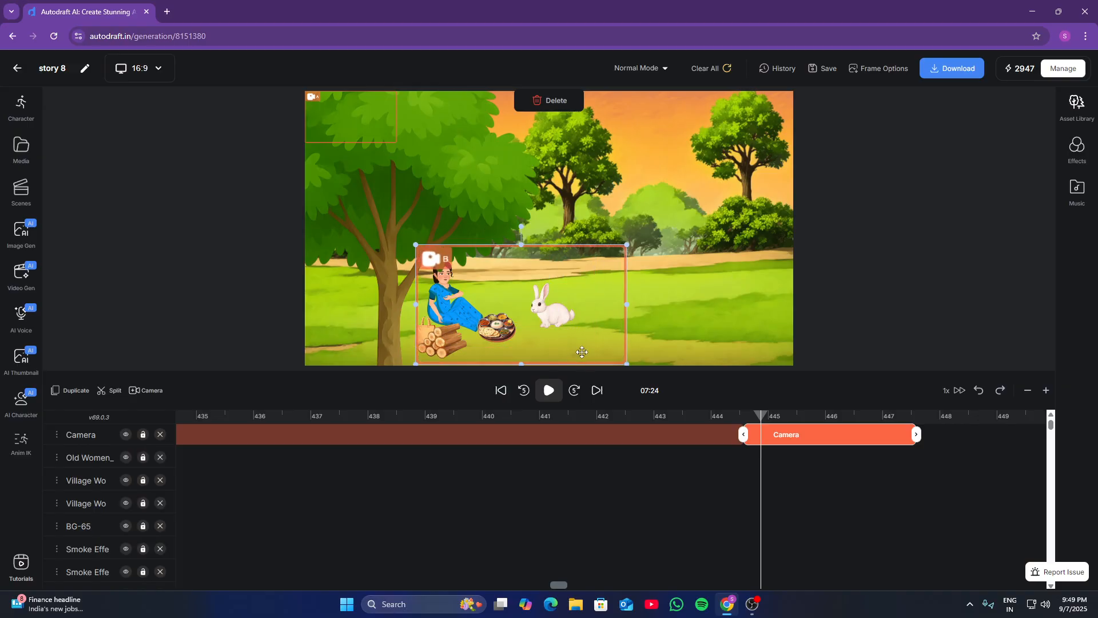
{"action": "left_click_drag", "start_coordinate": [352, 117], "coordinate": [747, 261]}
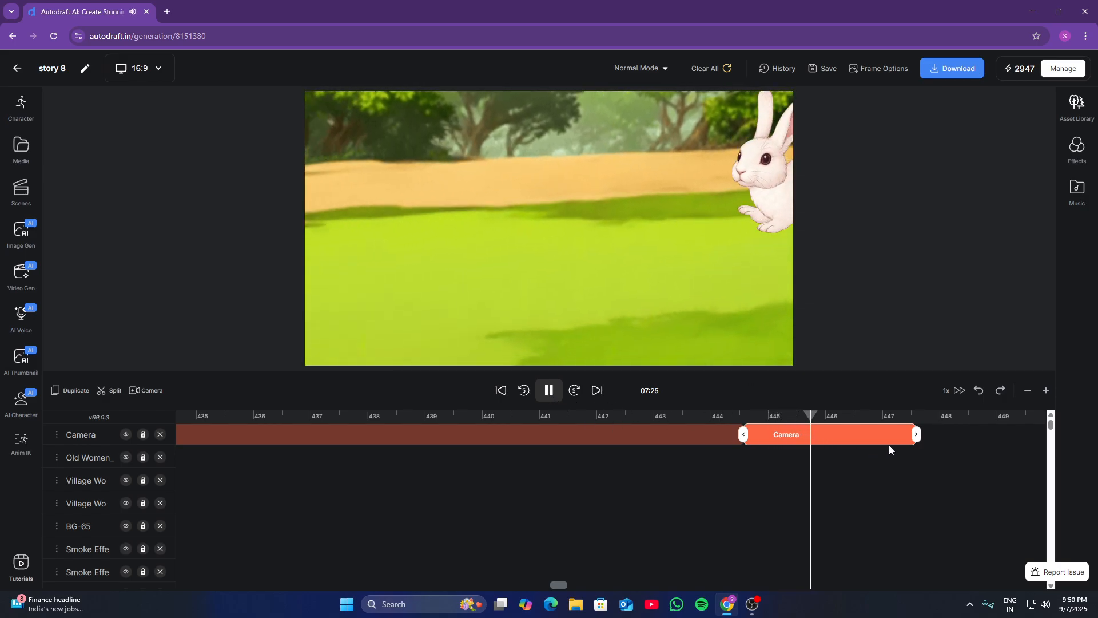
Set the rabbit entrance's camera clip to end at about 447.9 s, matching the end of the Run clip, and play on
{"action": "left_click_drag", "start_coordinate": [916, 434], "coordinate": [979, 434]}
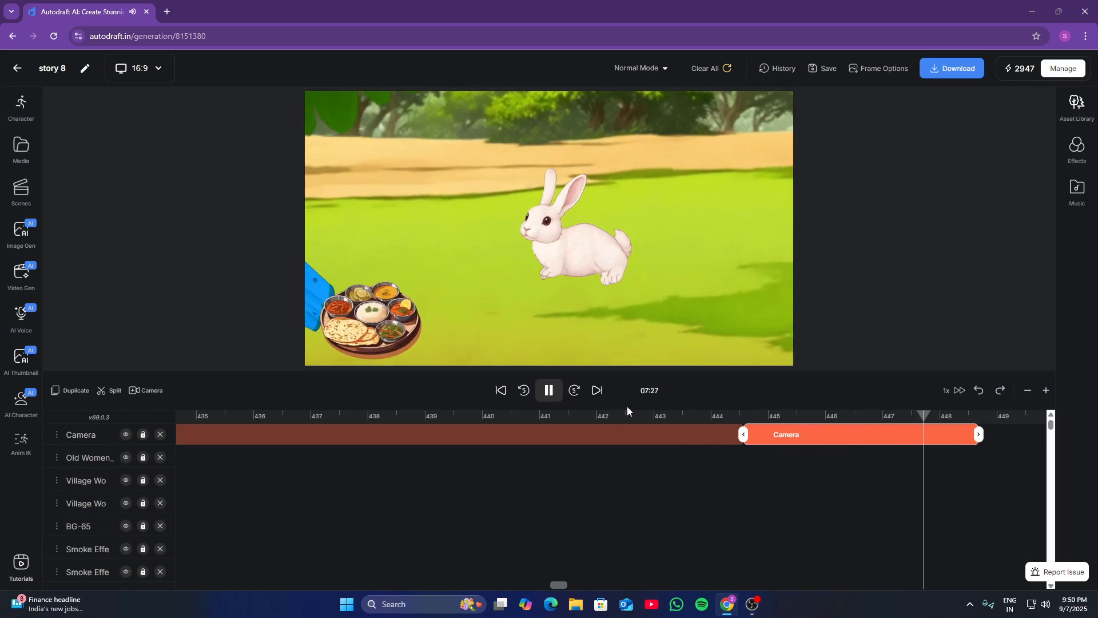
{"action": "left_click", "coordinate": [549, 390]}
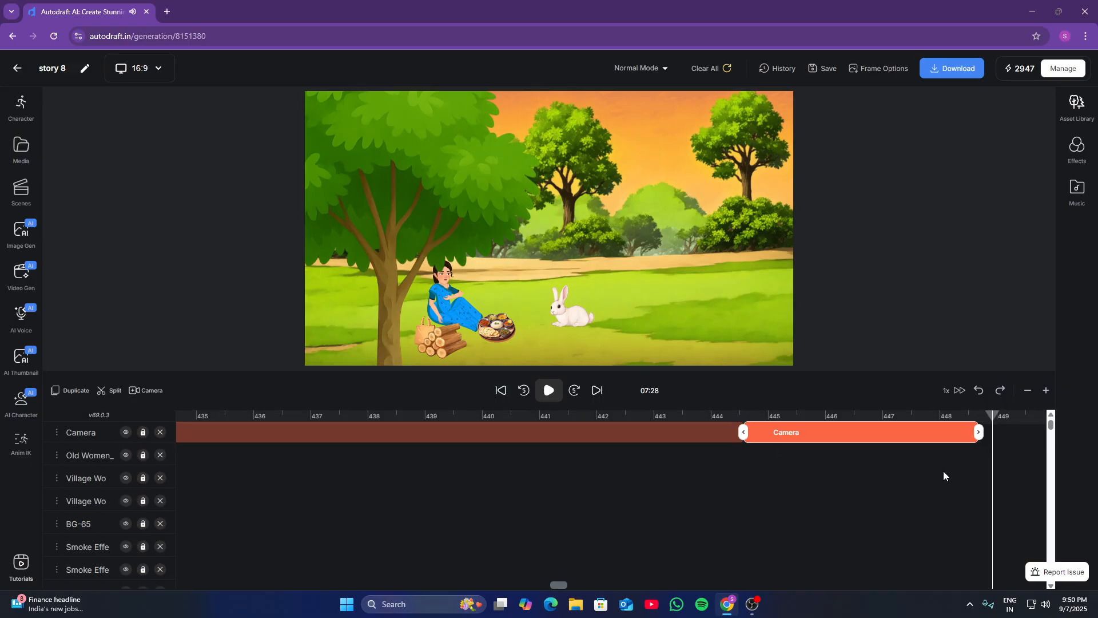
{"action": "scroll", "coordinate": [959, 465], "scroll_direction": "down", "scroll_amount": 5}
{"action": "scroll", "coordinate": [959, 465], "scroll_direction": "down", "scroll_amount": 3}
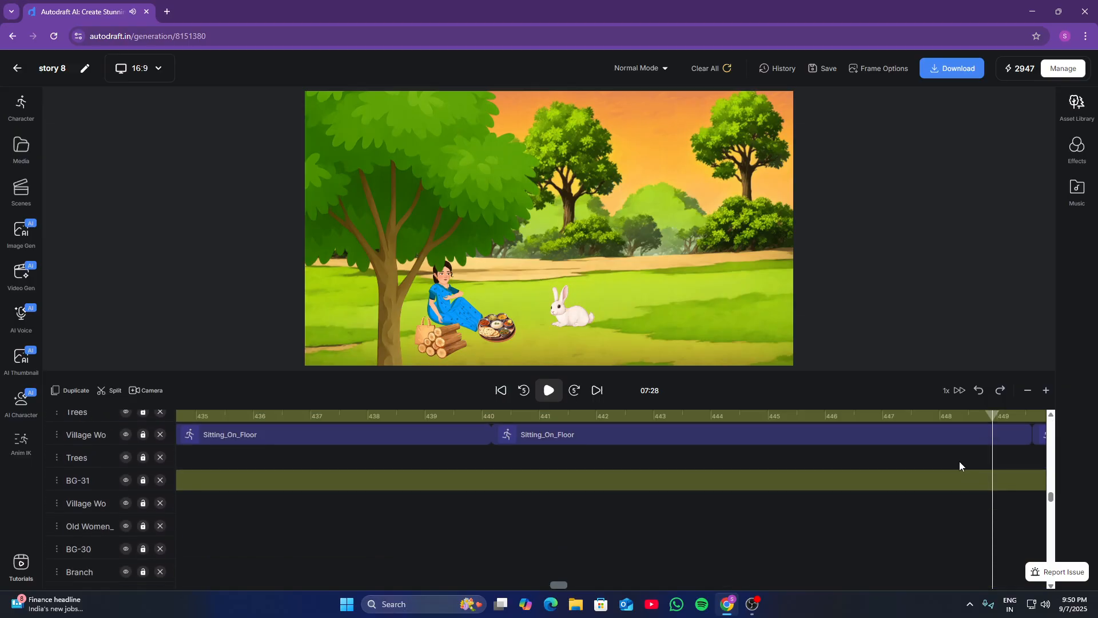
{"action": "left_click", "coordinate": [939, 468]}
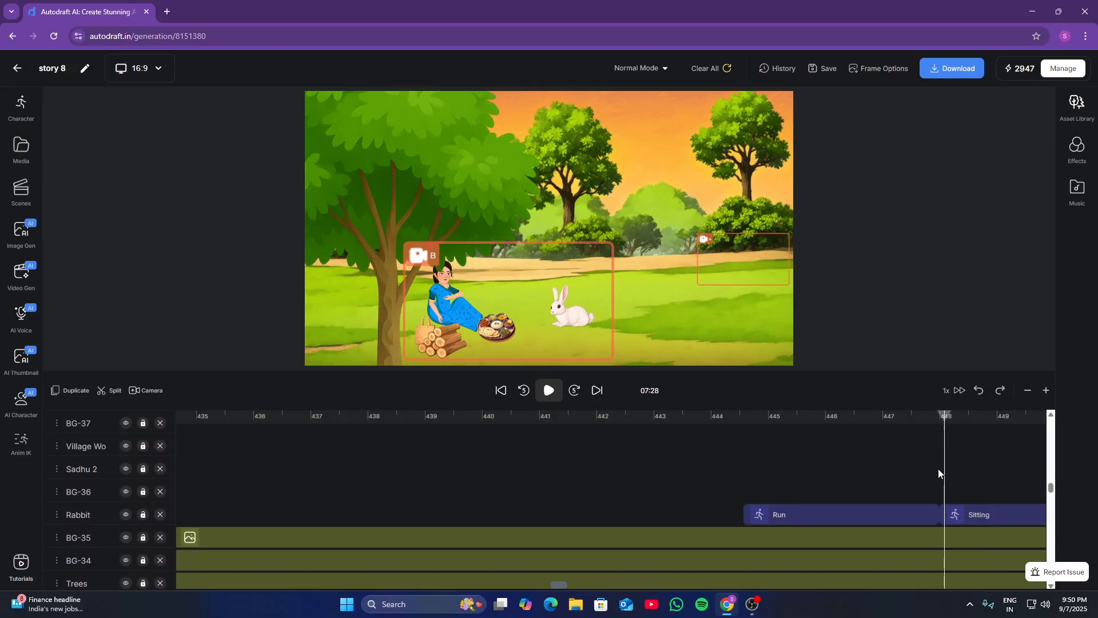
{"action": "scroll", "coordinate": [946, 458], "scroll_direction": "up", "scroll_amount": 8}
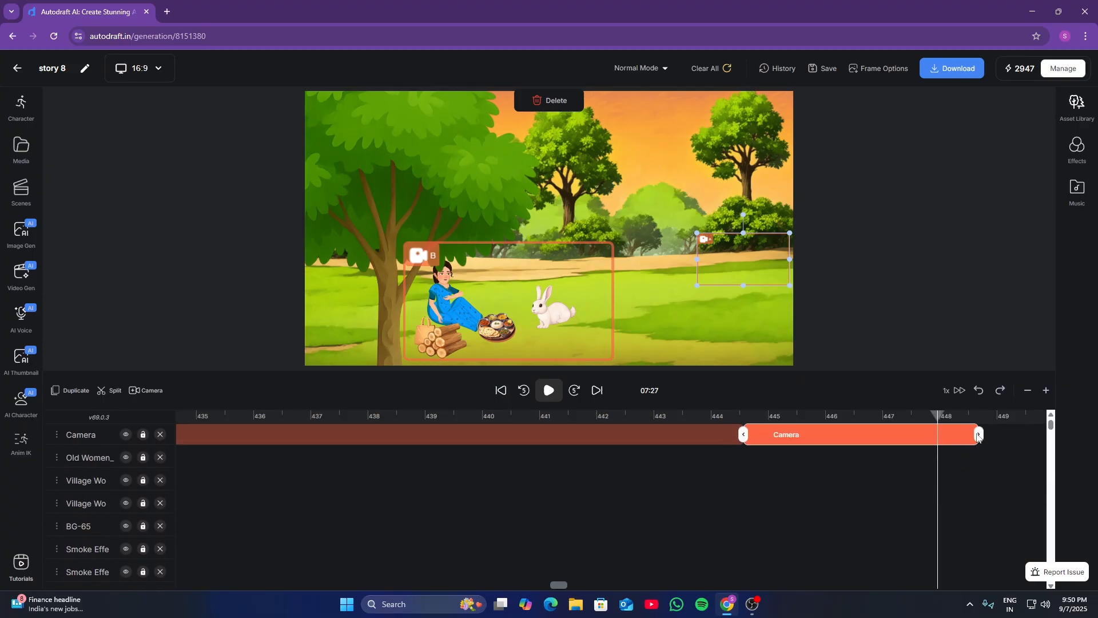
{"action": "left_click", "coordinate": [709, 420]}
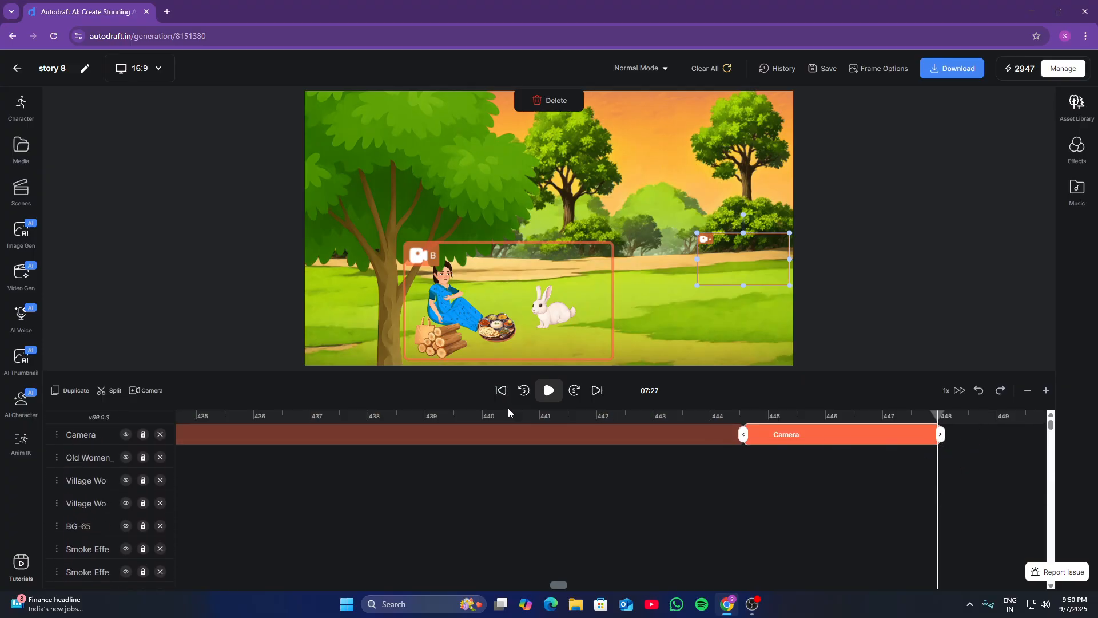
{"action": "left_click", "coordinate": [547, 390]}
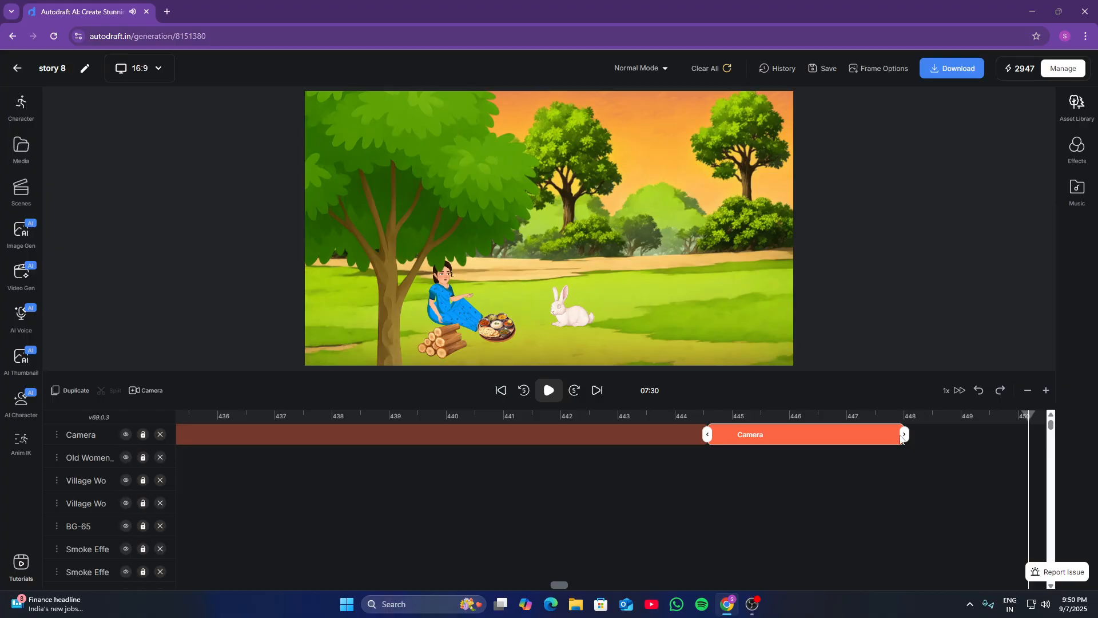
Add a camera clip at about 447.9 s, framing A closely on the sitting rabbit and B wider around the woman, food and rabbit
{"action": "left_click", "coordinate": [904, 422]}
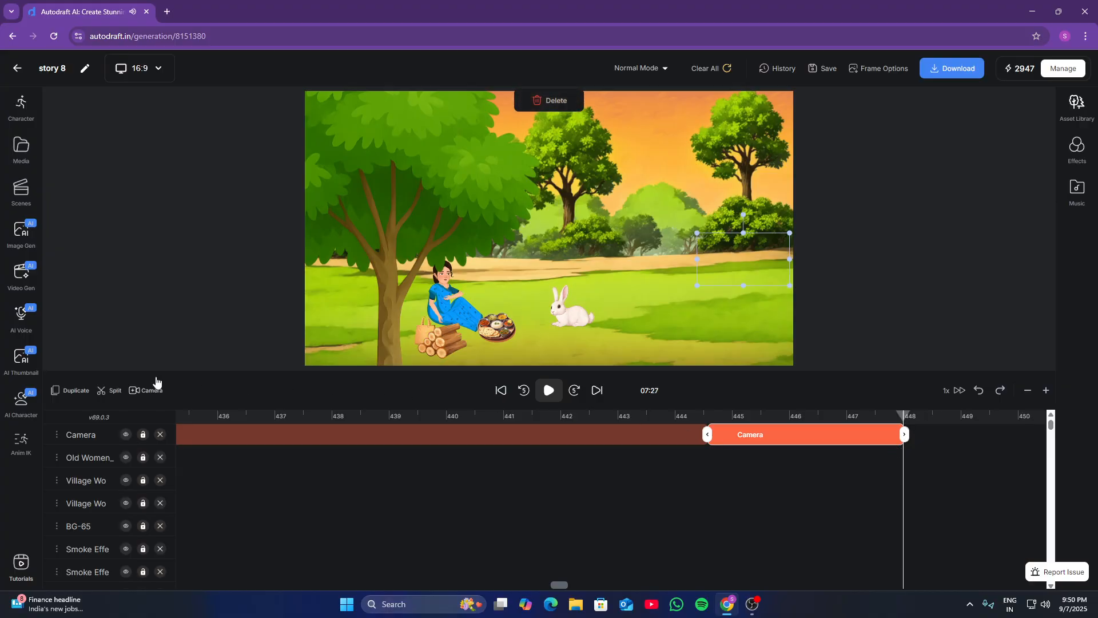
{"action": "left_click", "coordinate": [143, 391]}
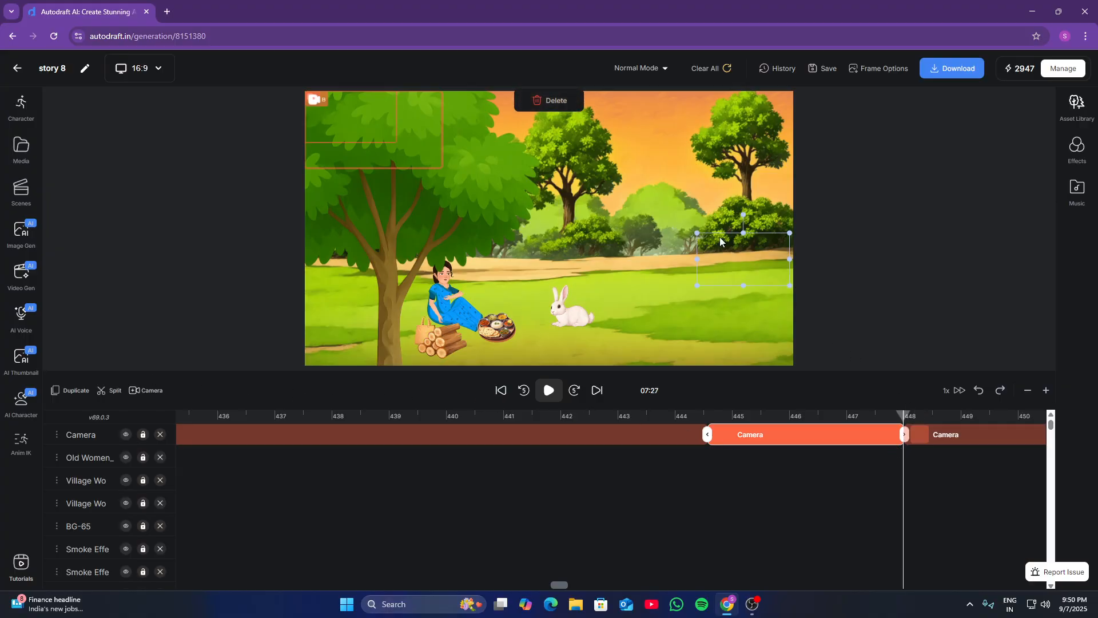
{"action": "left_click", "coordinate": [376, 118]}
{"action": "left_click", "coordinate": [375, 113]}
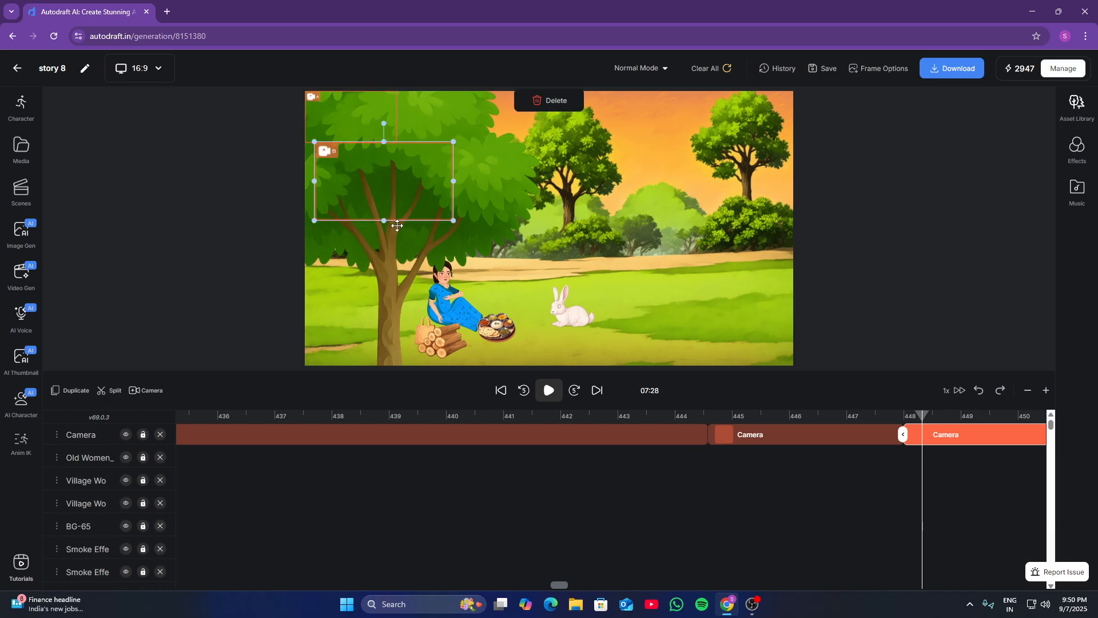
{"action": "left_click_drag", "start_coordinate": [375, 114], "coordinate": [477, 256]}
{"action": "left_click_drag", "start_coordinate": [451, 220], "coordinate": [598, 324]}
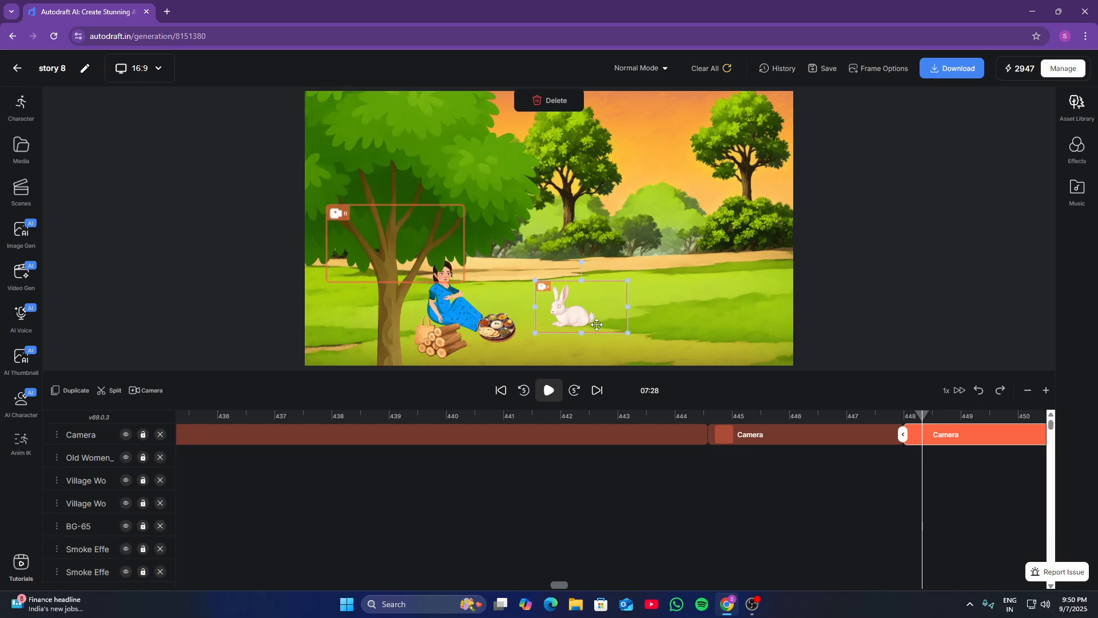
{"action": "left_click_drag", "start_coordinate": [427, 245], "coordinate": [492, 281]}
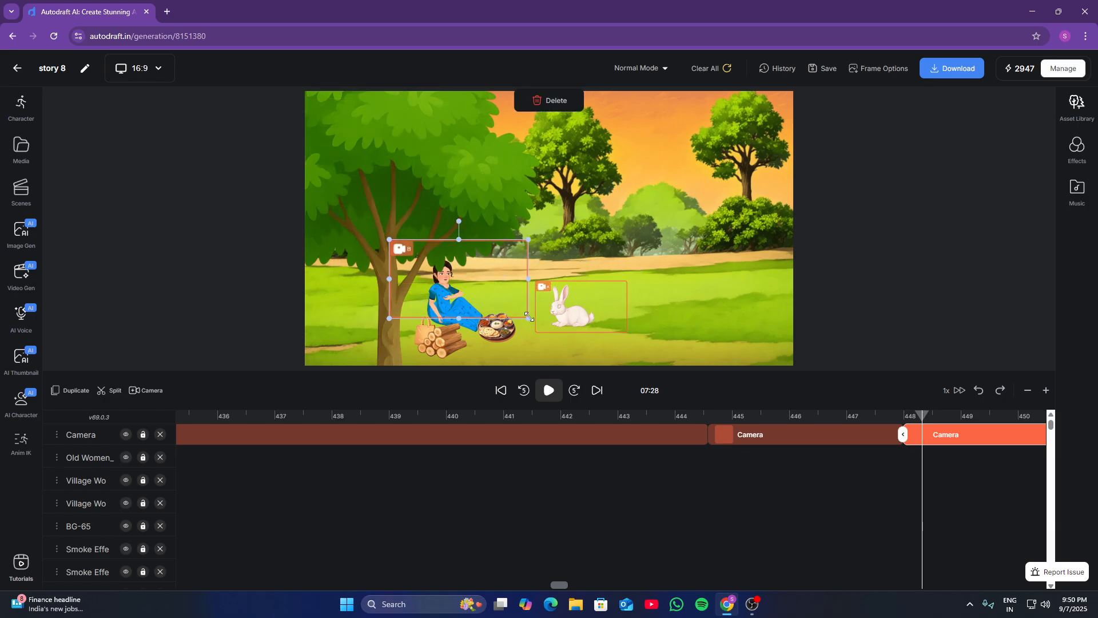
{"action": "left_click_drag", "start_coordinate": [528, 316], "coordinate": [639, 326]}
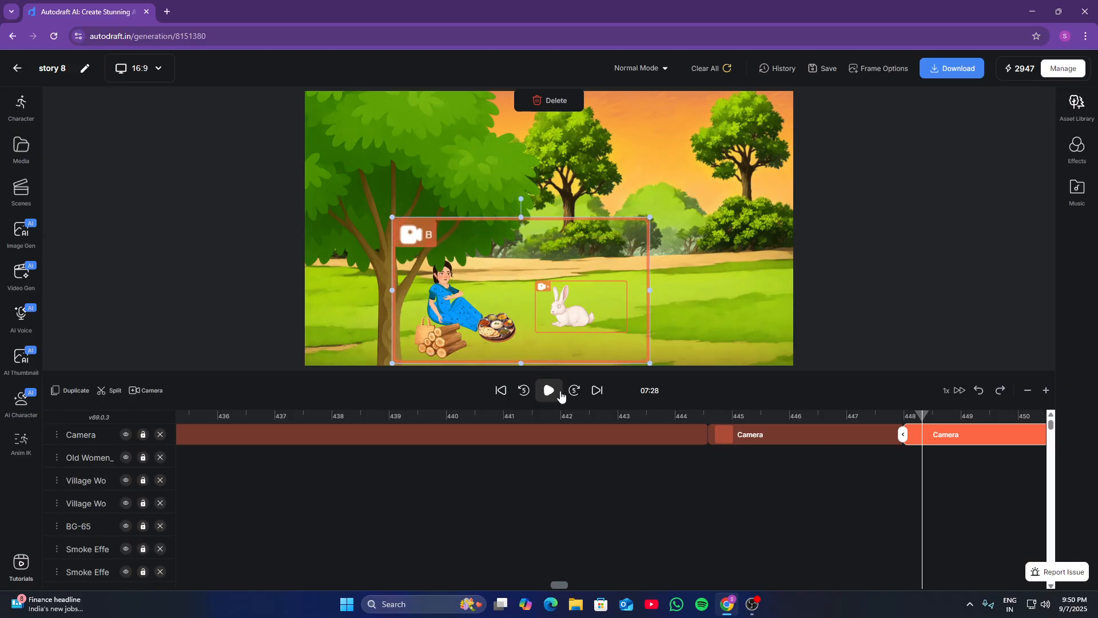
Play the sitting-rabbit scene and set its camera clip to end at about 451.2 s, where the BG-36 clip starts
{"action": "left_click", "coordinate": [550, 389]}
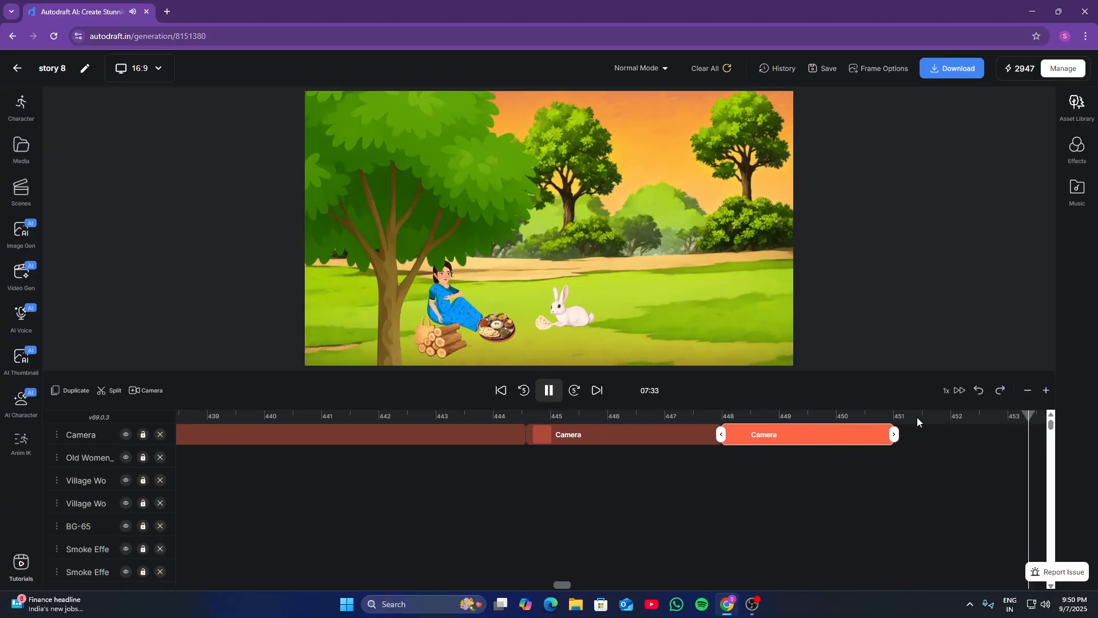
{"action": "left_click_drag", "start_coordinate": [1051, 429], "coordinate": [1036, 497]}
{"action": "left_click", "coordinate": [886, 437]}
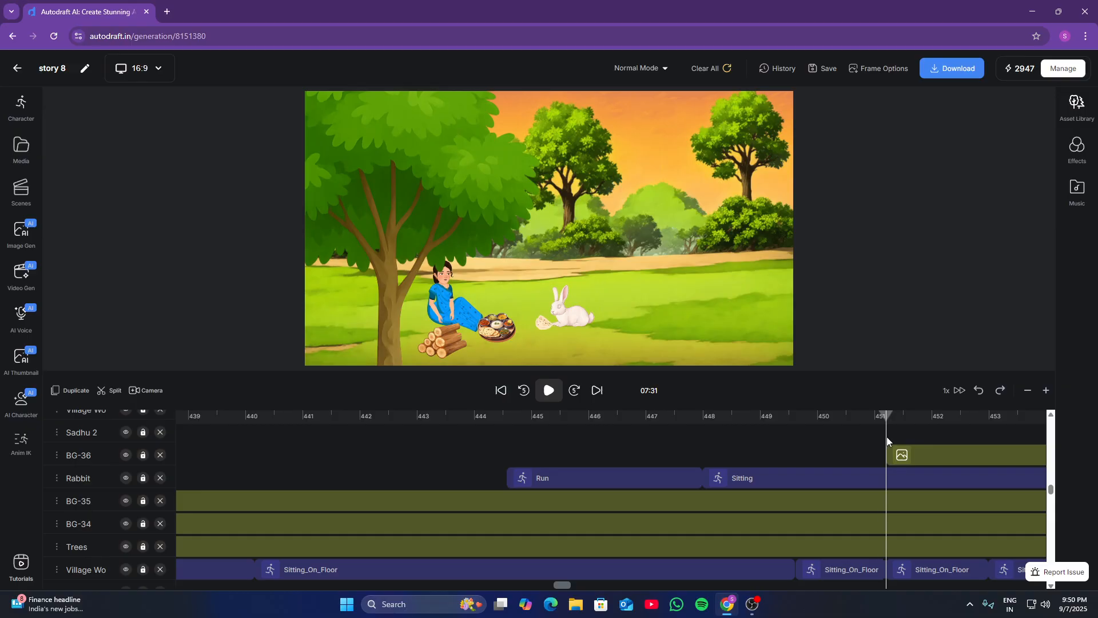
{"action": "scroll", "coordinate": [890, 428], "scroll_direction": "up", "scroll_amount": 5}
{"action": "scroll", "coordinate": [892, 425], "scroll_direction": "up", "scroll_amount": 6}
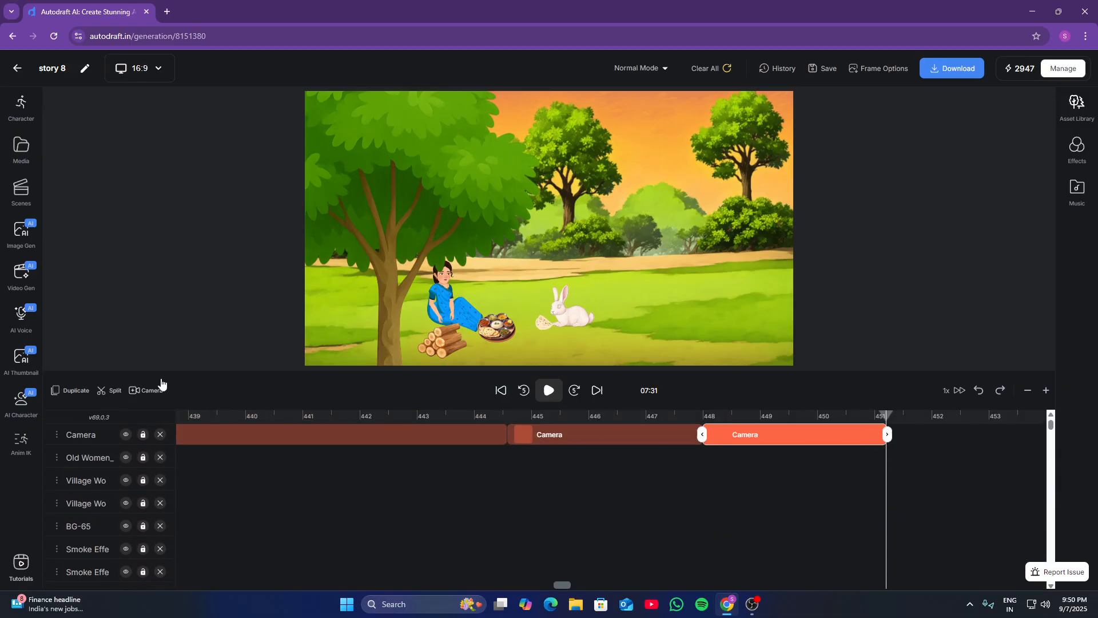
Add a camera clip at about 451.2 s, framing A closely on the rabbit with its bread and B wider around the woman, food and rabbit
{"action": "left_click", "coordinate": [157, 406]}
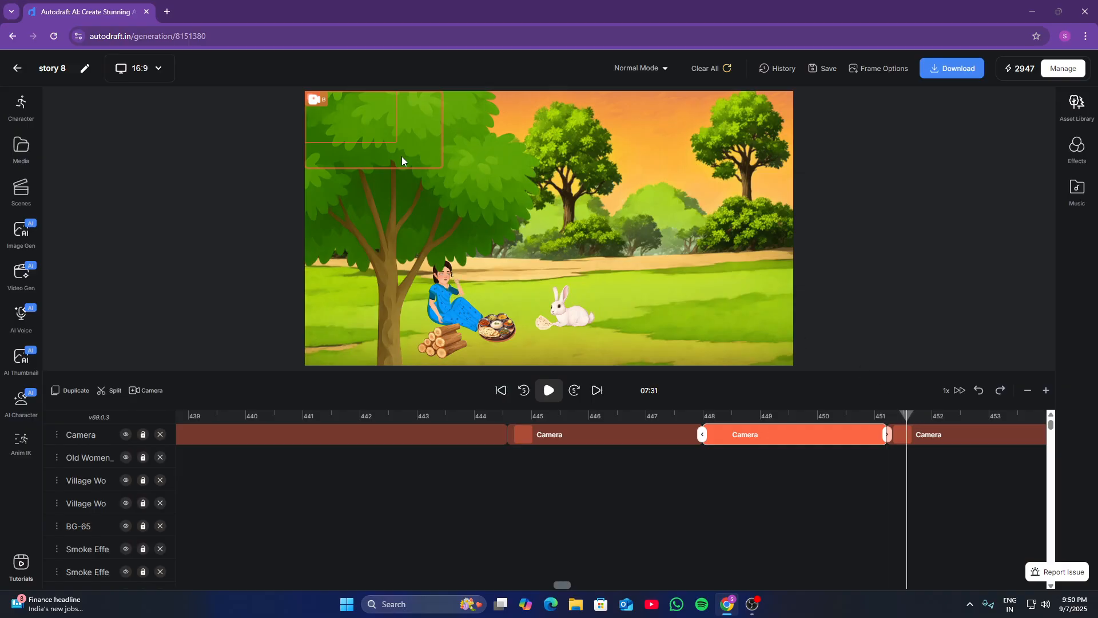
{"action": "left_click", "coordinate": [370, 122]}
{"action": "left_click_drag", "start_coordinate": [370, 122], "coordinate": [582, 323]}
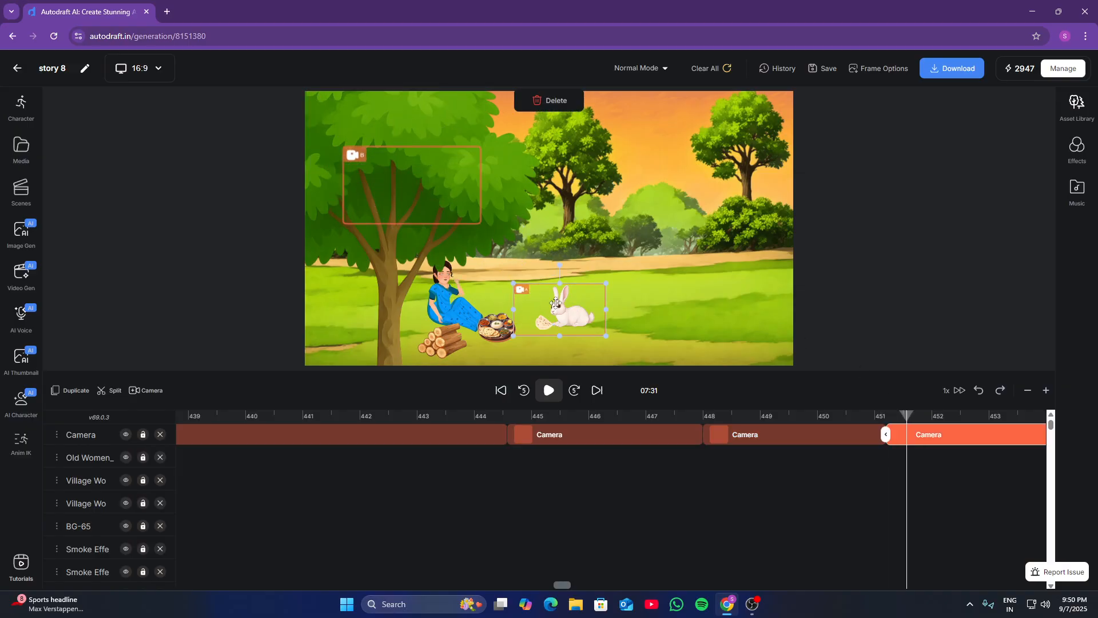
{"action": "left_click", "coordinate": [441, 187]}
{"action": "left_click_drag", "start_coordinate": [472, 208], "coordinate": [618, 360]}
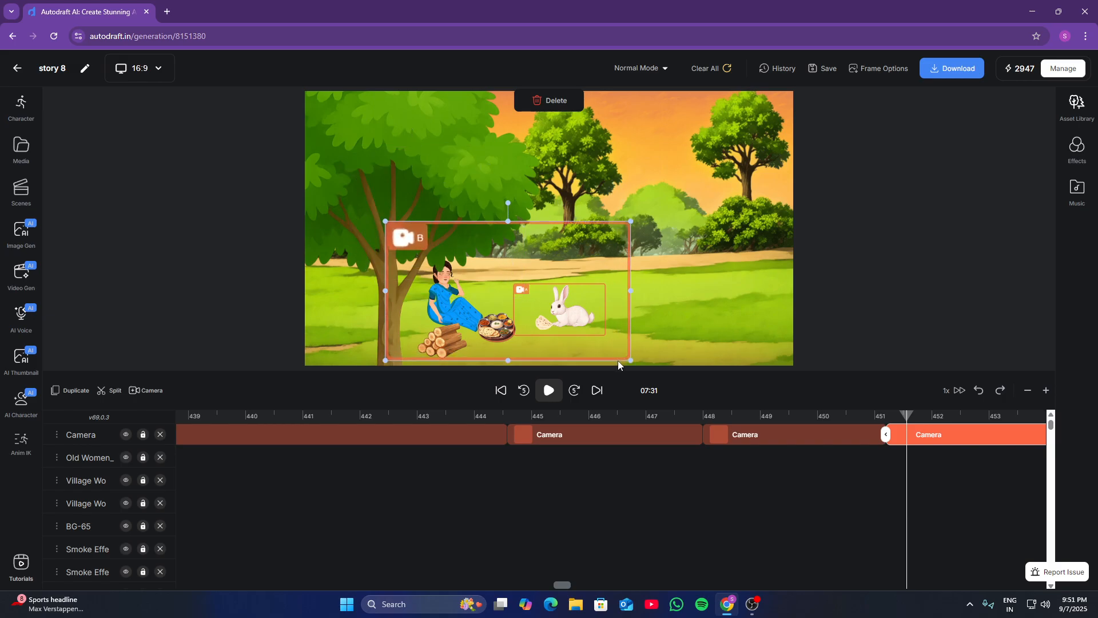
Play on and extend the camera clip to about 457.4 s, checking it against the end of the rabbit's Sitting clip
{"action": "left_click", "coordinate": [549, 391]}
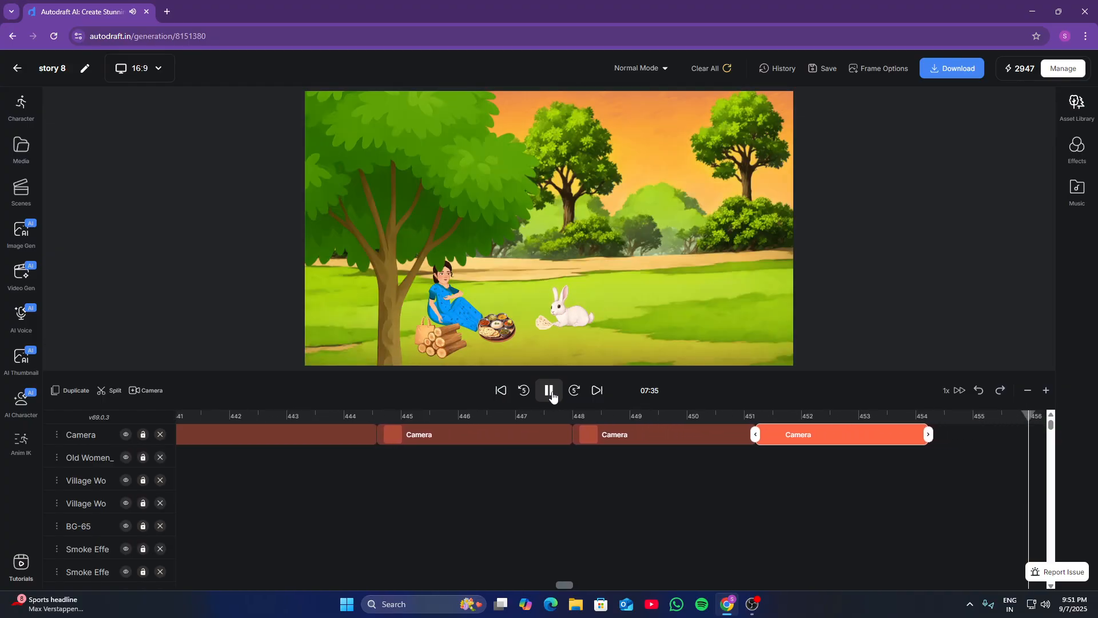
{"action": "left_click", "coordinate": [551, 392]}
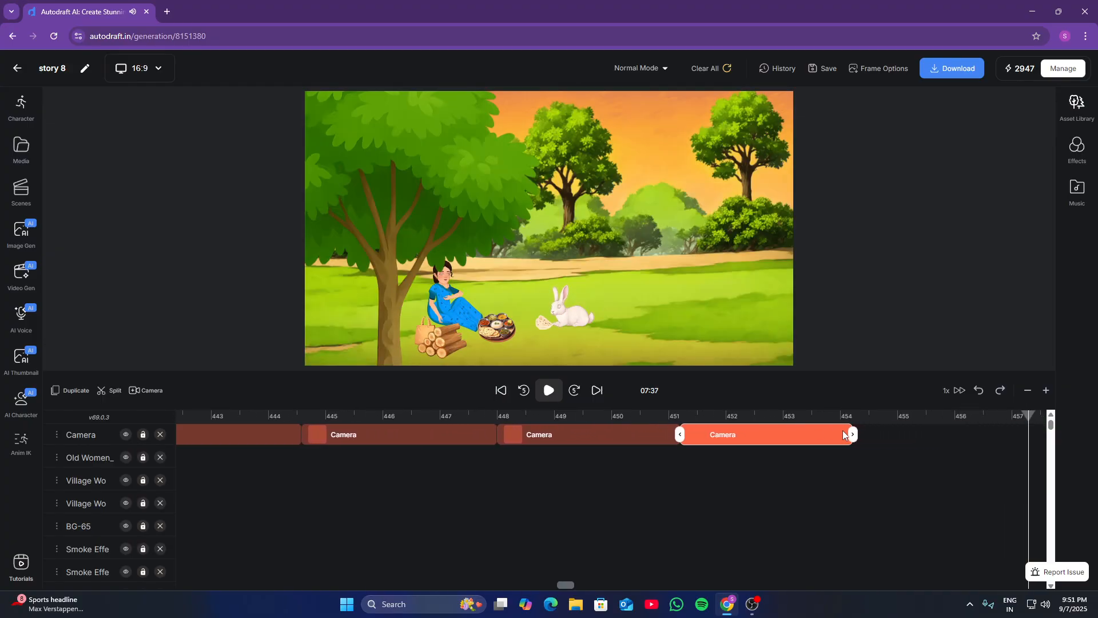
{"action": "left_click_drag", "start_coordinate": [844, 435], "coordinate": [1027, 444]}
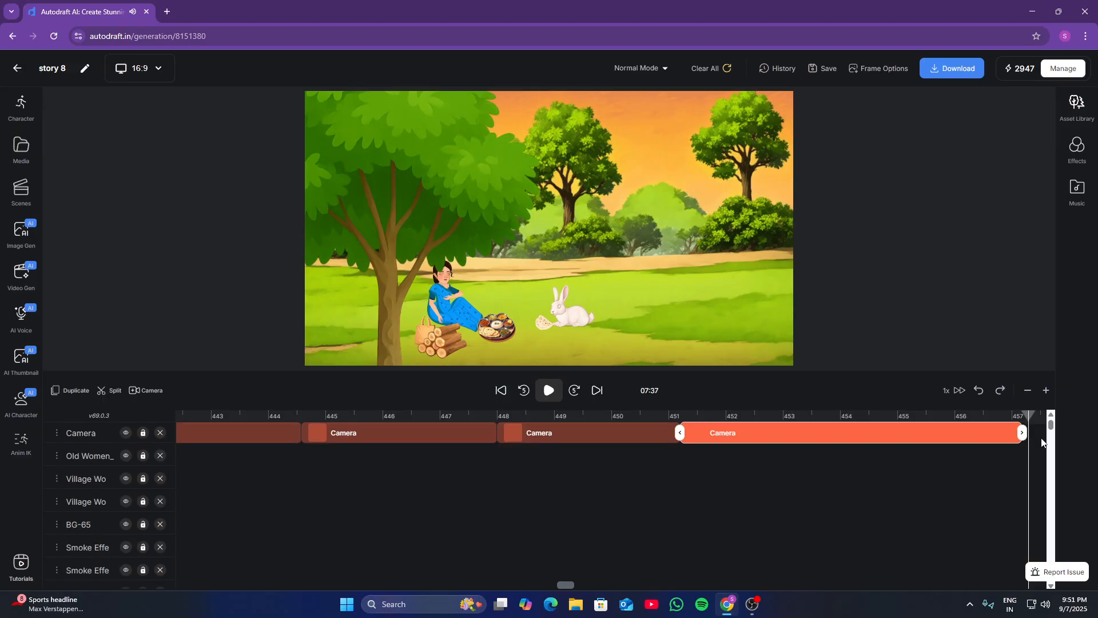
{"action": "scroll", "coordinate": [1042, 442], "scroll_direction": "down", "scroll_amount": 8}
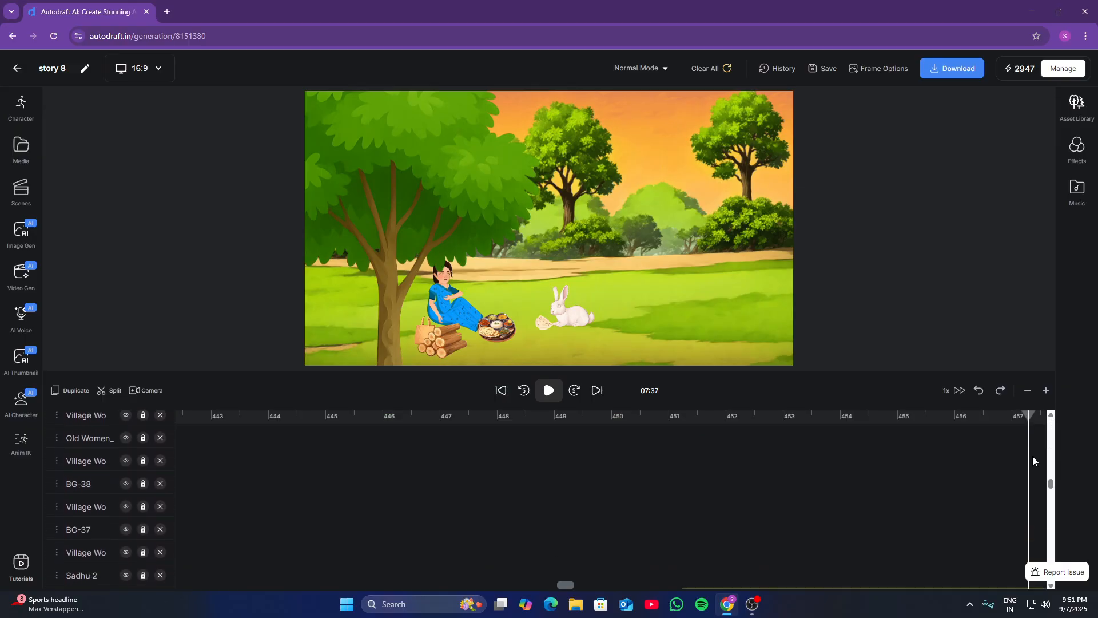
{"action": "scroll", "coordinate": [1032, 455], "scroll_direction": "down", "scroll_amount": 3}
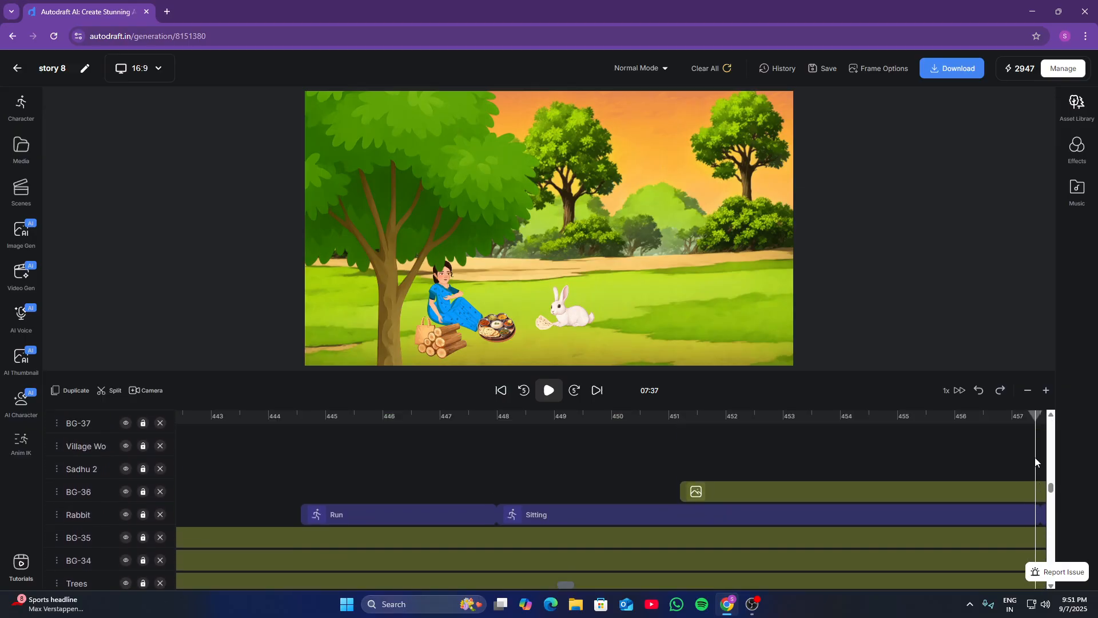
{"action": "scroll", "coordinate": [1030, 447], "scroll_direction": "right", "scroll_amount": 1}
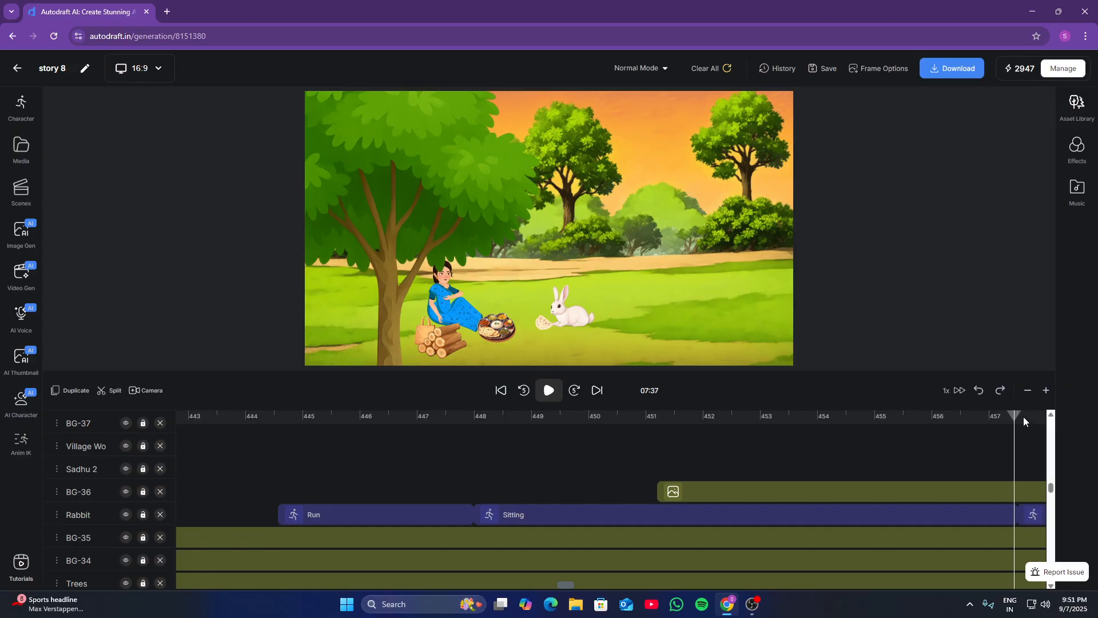
{"action": "scroll", "coordinate": [811, 472], "scroll_direction": "right", "scroll_amount": 7}
{"action": "scroll", "coordinate": [627, 469], "scroll_direction": "up", "scroll_amount": 10}
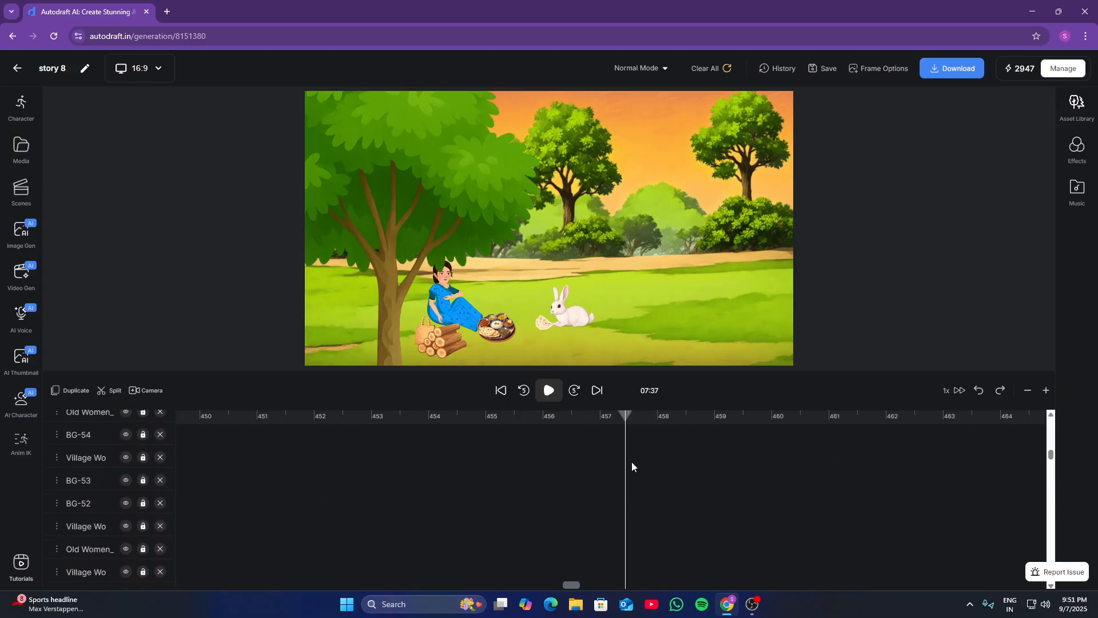
{"action": "scroll", "coordinate": [632, 462], "scroll_direction": "up", "scroll_amount": 10}
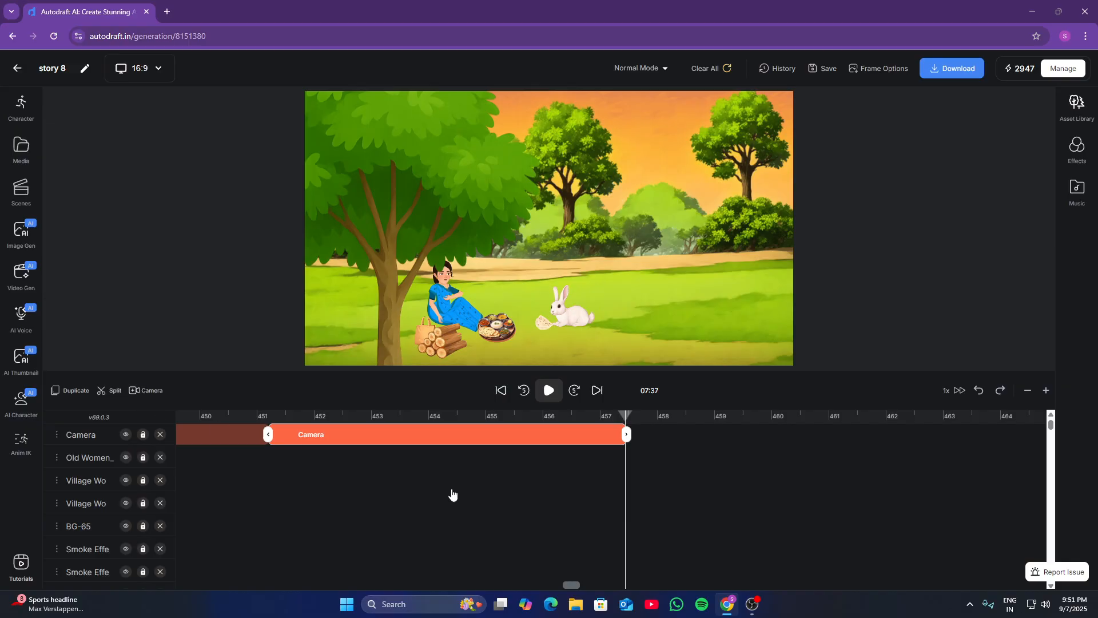
Add a camera clip at about 457.4 s for the eating rabbit, with A close on the rabbit and B enlarged around the woman and rabbit
{"action": "left_click", "coordinate": [693, 421]}
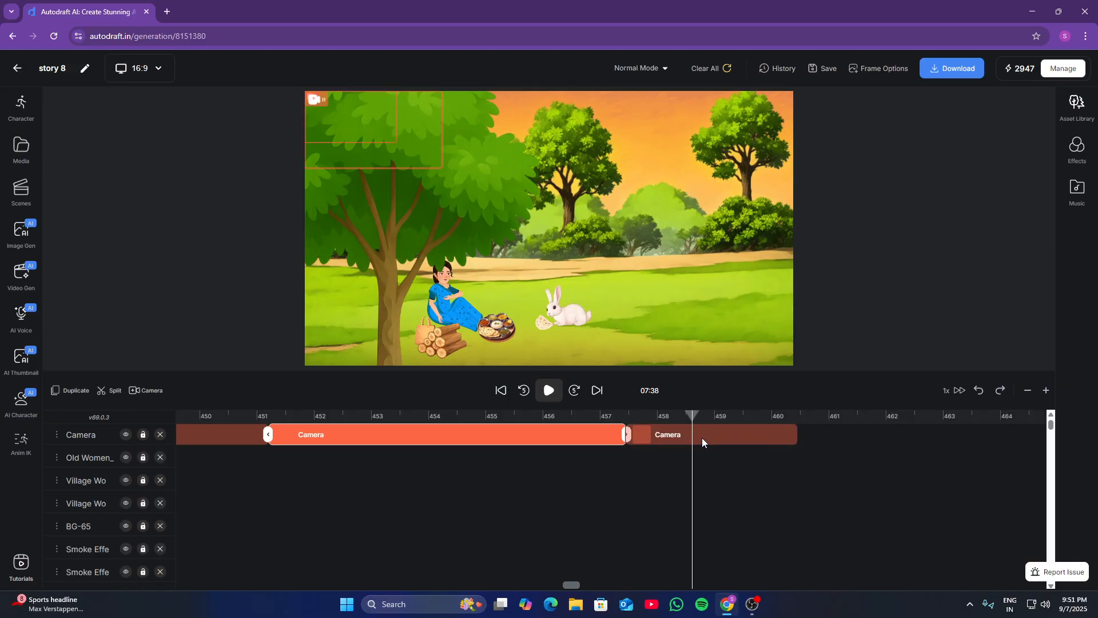
{"action": "left_click", "coordinate": [702, 437]}
{"action": "left_click", "coordinate": [376, 110]}
{"action": "left_click_drag", "start_coordinate": [376, 110], "coordinate": [579, 308]}
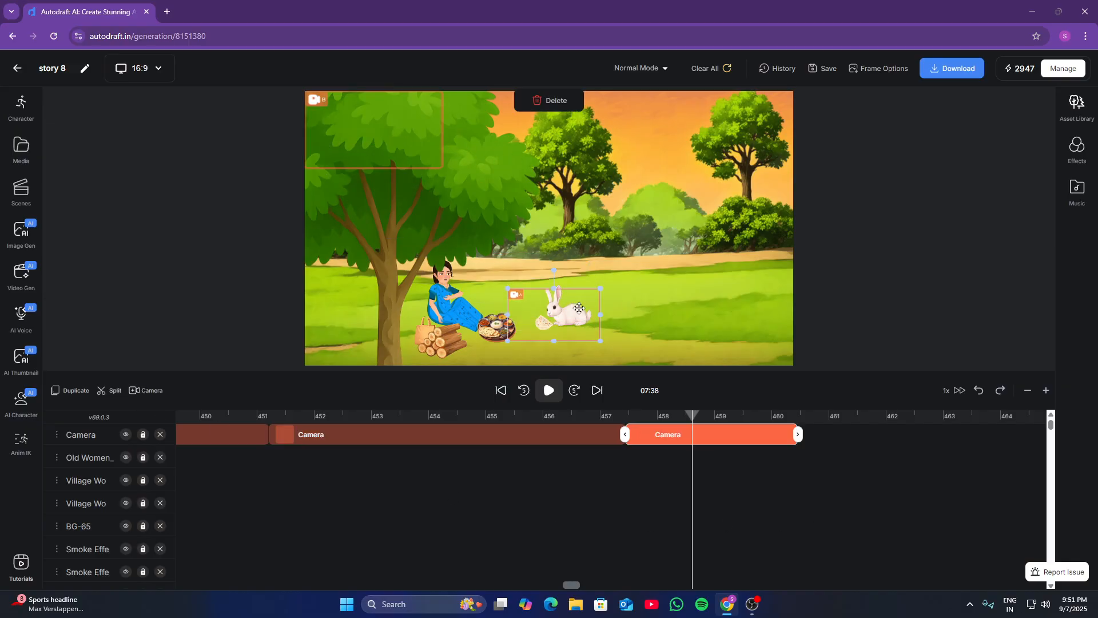
{"action": "left_click_drag", "start_coordinate": [368, 155], "coordinate": [478, 296]}
{"action": "left_click_drag", "start_coordinate": [552, 312], "coordinate": [608, 350]}
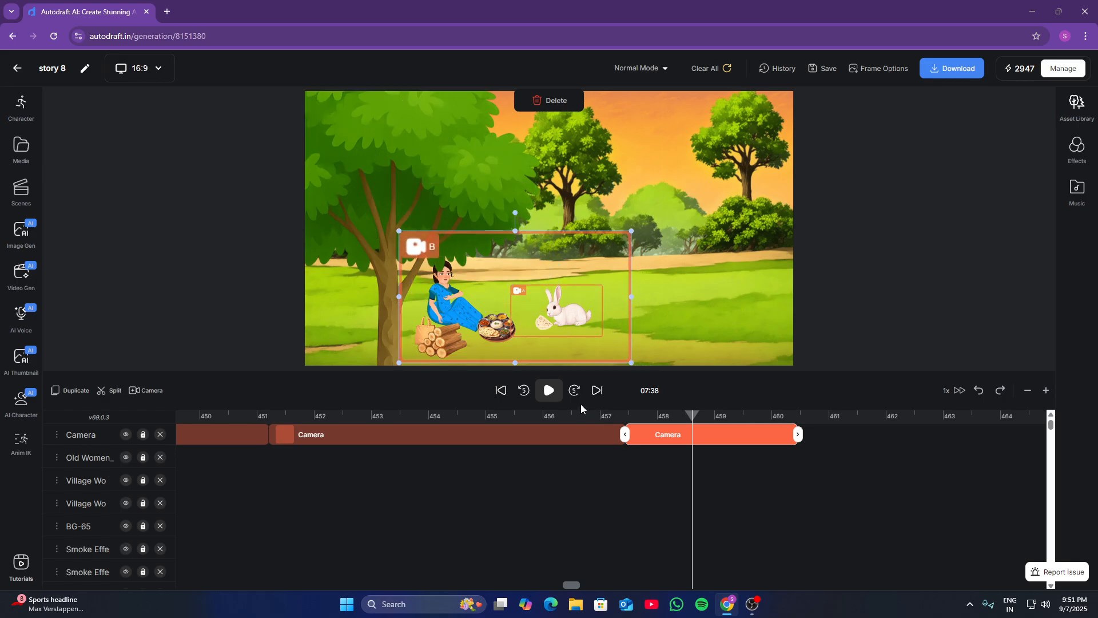
Play the eating scene and set its camera clip to end at about 459.9 s, where the next conversational voice clip starts
{"action": "left_click", "coordinate": [558, 400]}
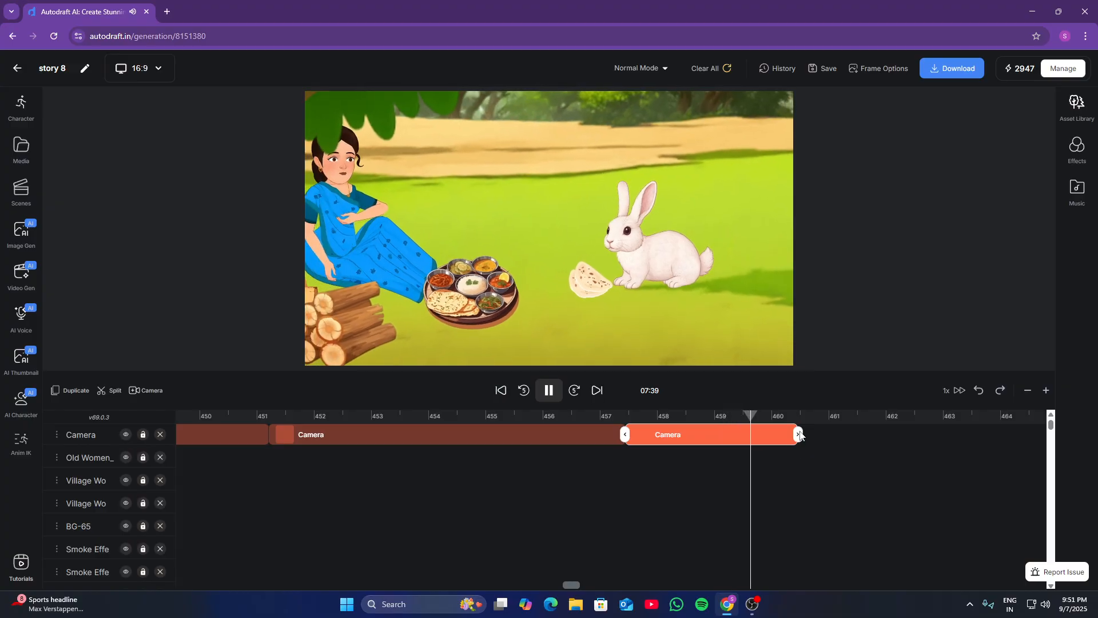
{"action": "left_click_drag", "start_coordinate": [850, 441], "coordinate": [806, 447]}
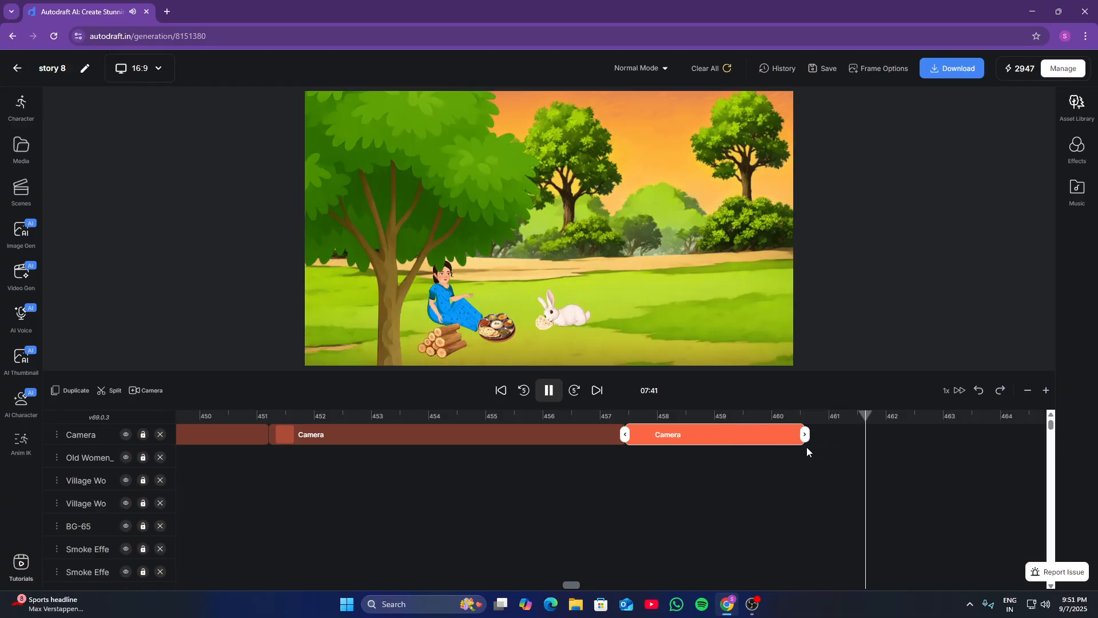
{"action": "left_click", "coordinate": [823, 425]}
{"action": "left_click_drag", "start_coordinate": [1052, 428], "coordinate": [1055, 607]}
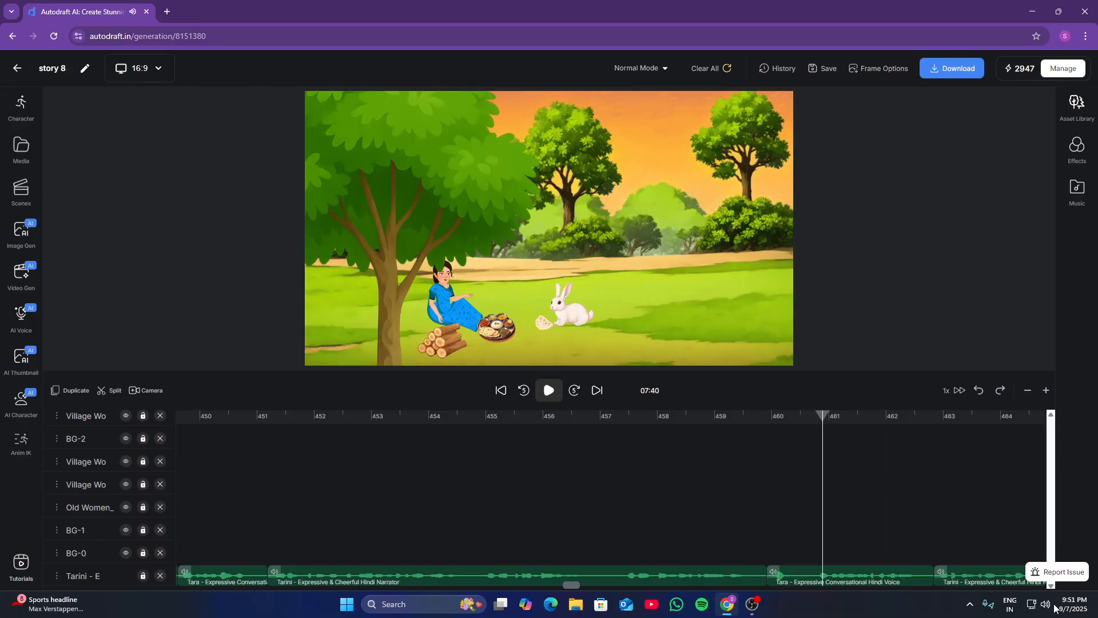
{"action": "left_click", "coordinate": [768, 553]}
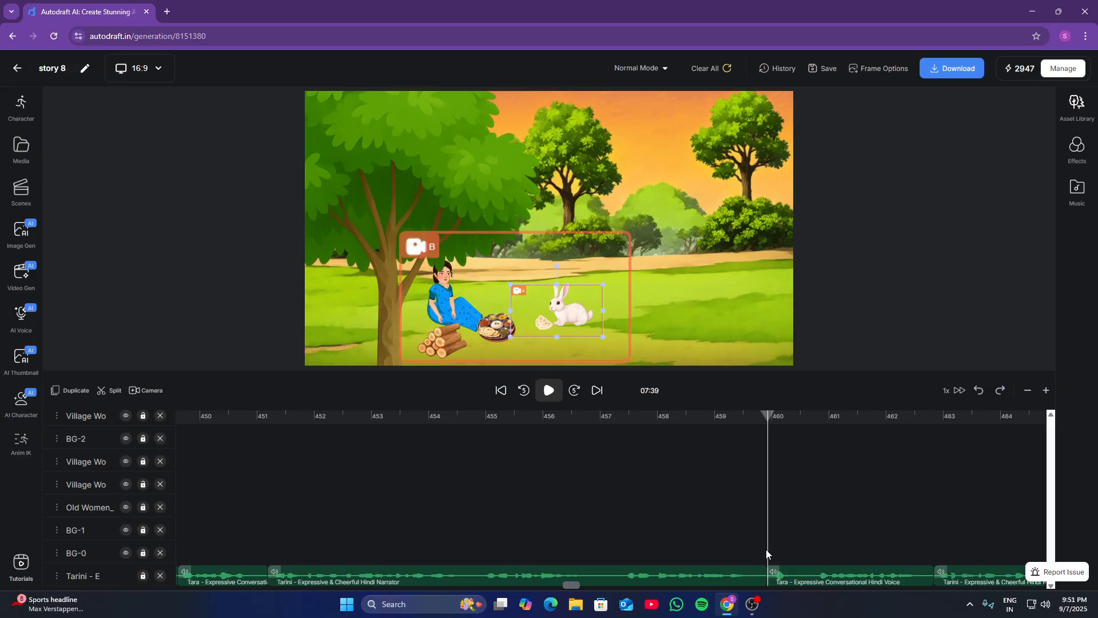
{"action": "scroll", "coordinate": [769, 548], "scroll_direction": "up", "scroll_amount": 5}
{"action": "scroll", "coordinate": [768, 548], "scroll_direction": "up", "scroll_amount": 10}
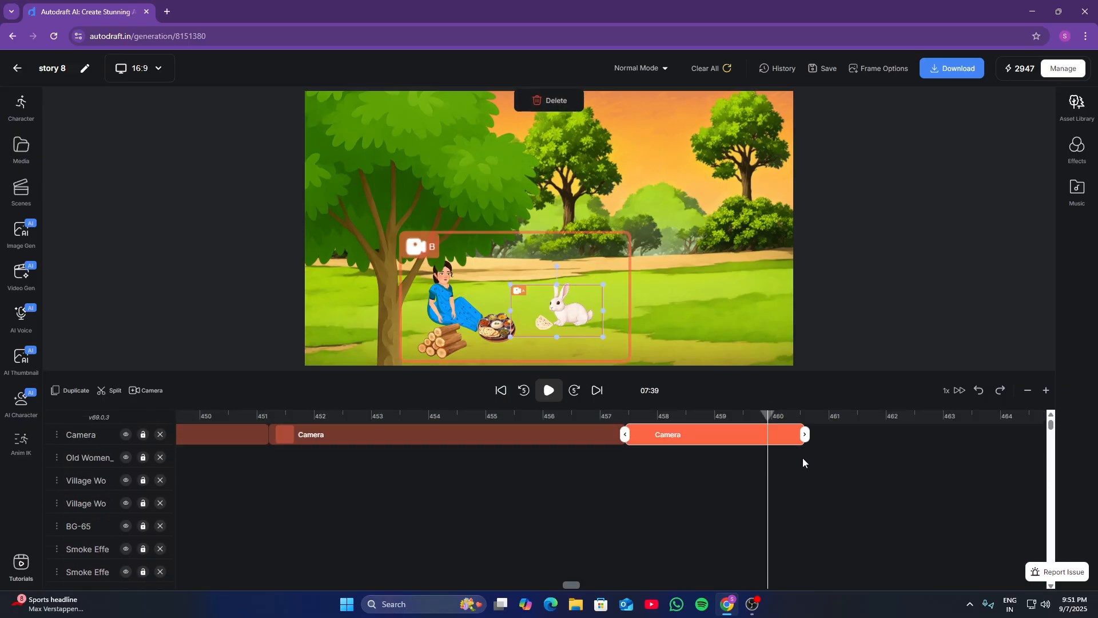
{"action": "left_click_drag", "start_coordinate": [758, 447], "coordinate": [762, 452]}
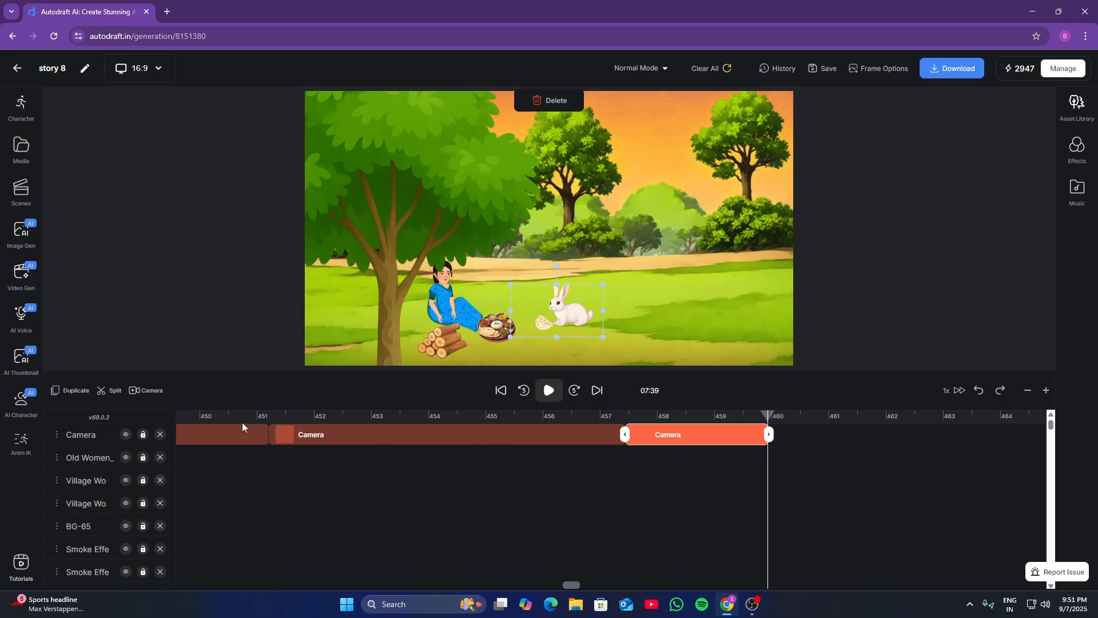
Add a camera clip at about 459.9 s, framing A closely on the seated woman and B wider around her, the food and the rabbit
{"action": "left_click", "coordinate": [139, 393]}
{"action": "left_click", "coordinate": [806, 417]}
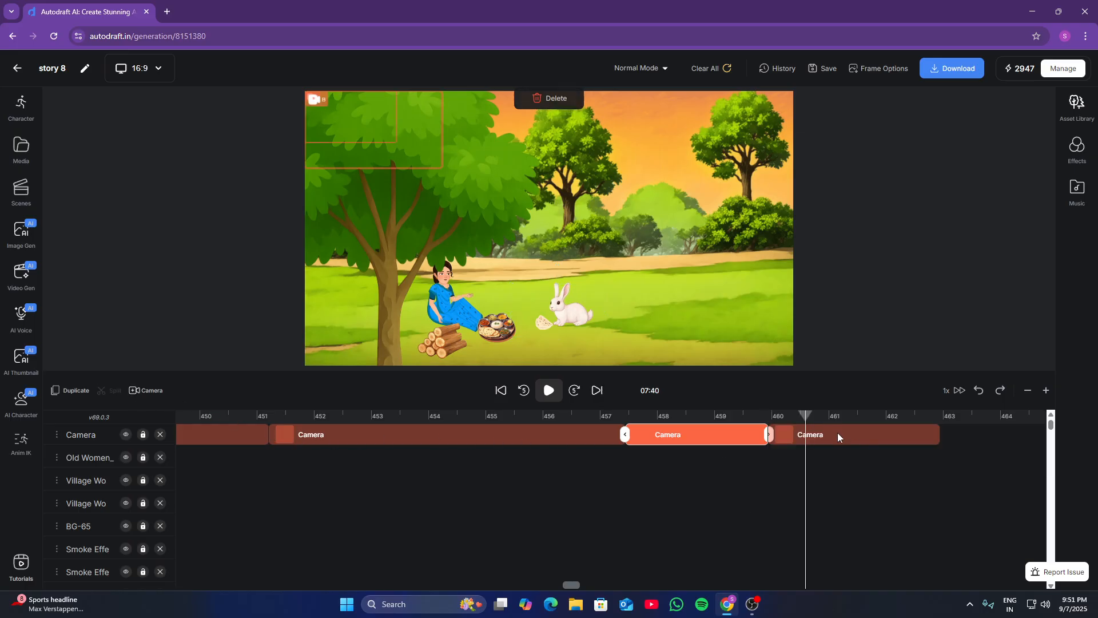
{"action": "left_click", "coordinate": [826, 434]}
{"action": "left_click_drag", "start_coordinate": [387, 138], "coordinate": [488, 302]}
{"action": "left_click_drag", "start_coordinate": [375, 107], "coordinate": [471, 256]}
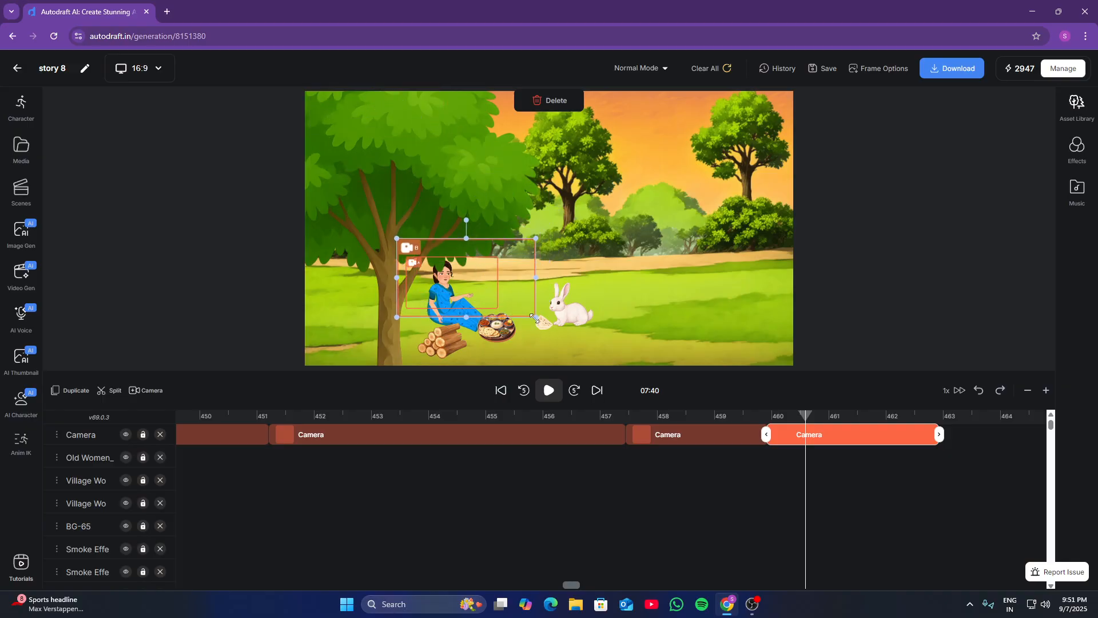
{"action": "left_click_drag", "start_coordinate": [534, 317], "coordinate": [618, 364]}
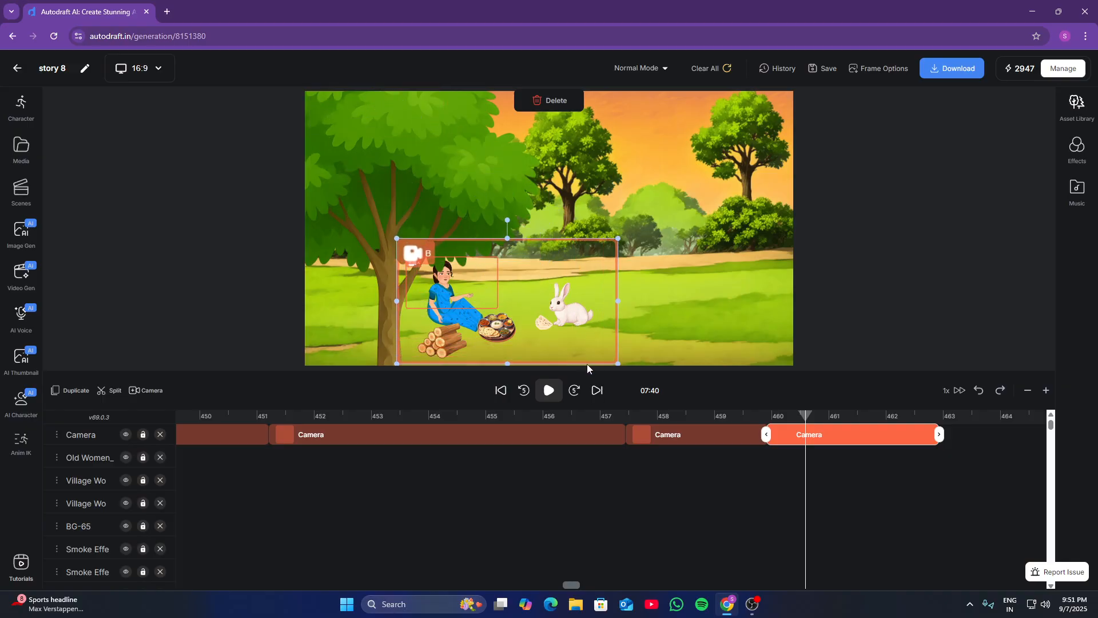
Play the woman's shot and set its camera clip to end at about 462.8 s, matching the end of the BG-36 clip
{"action": "left_click", "coordinate": [559, 390]}
{"action": "left_click_drag", "start_coordinate": [939, 434], "coordinate": [1034, 439]}
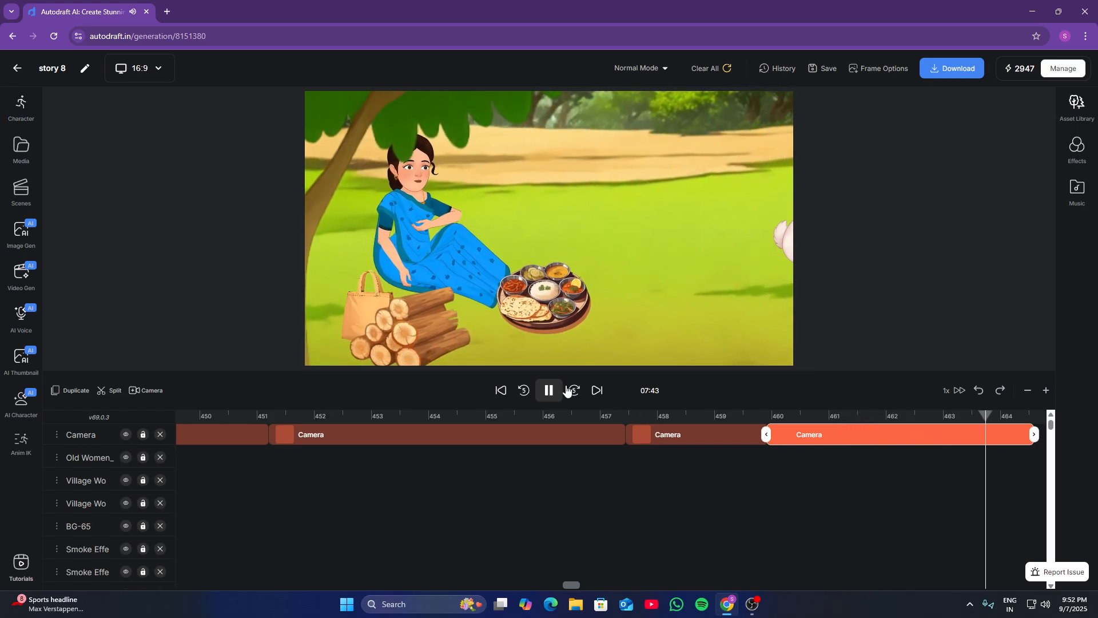
{"action": "left_click", "coordinate": [964, 416]}
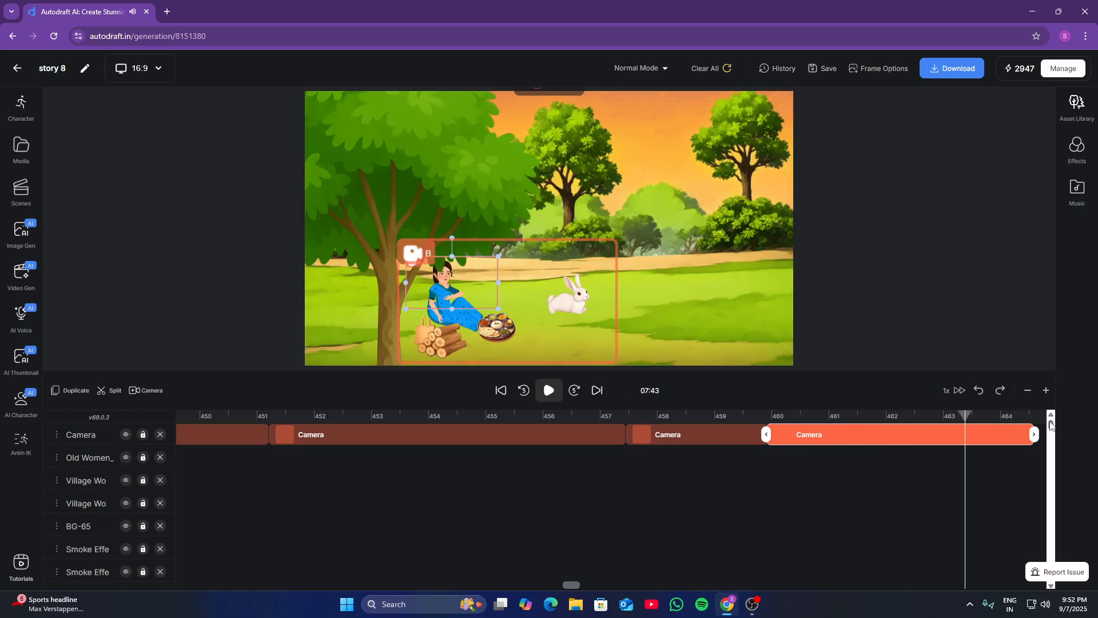
{"action": "left_click_drag", "start_coordinate": [1051, 426], "coordinate": [1058, 490]}
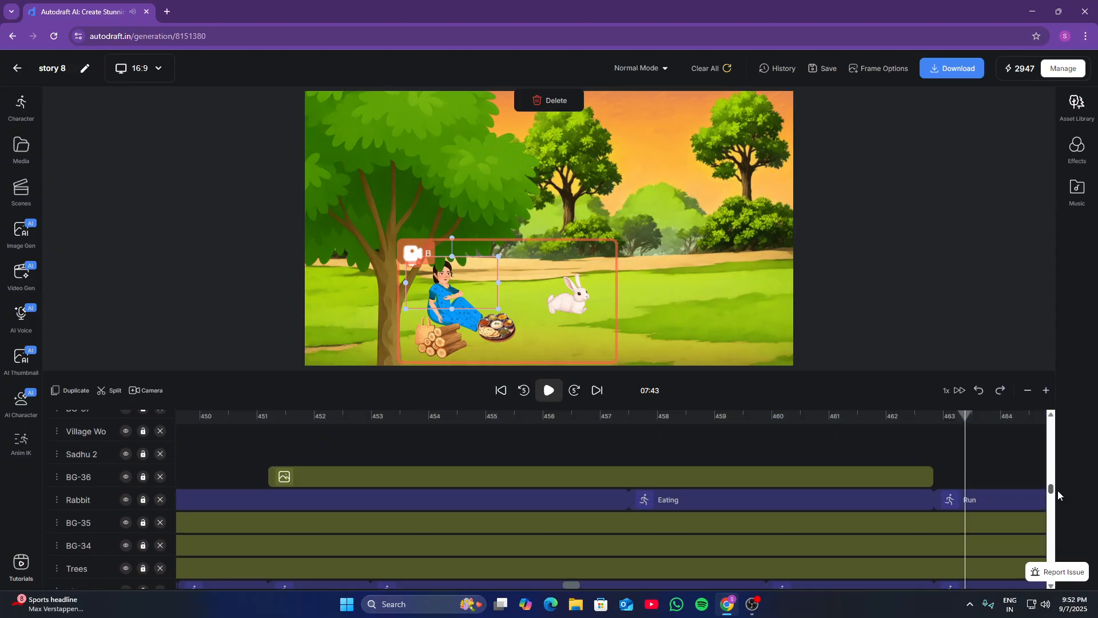
{"action": "scroll", "coordinate": [935, 453], "scroll_direction": "up", "scroll_amount": 10}
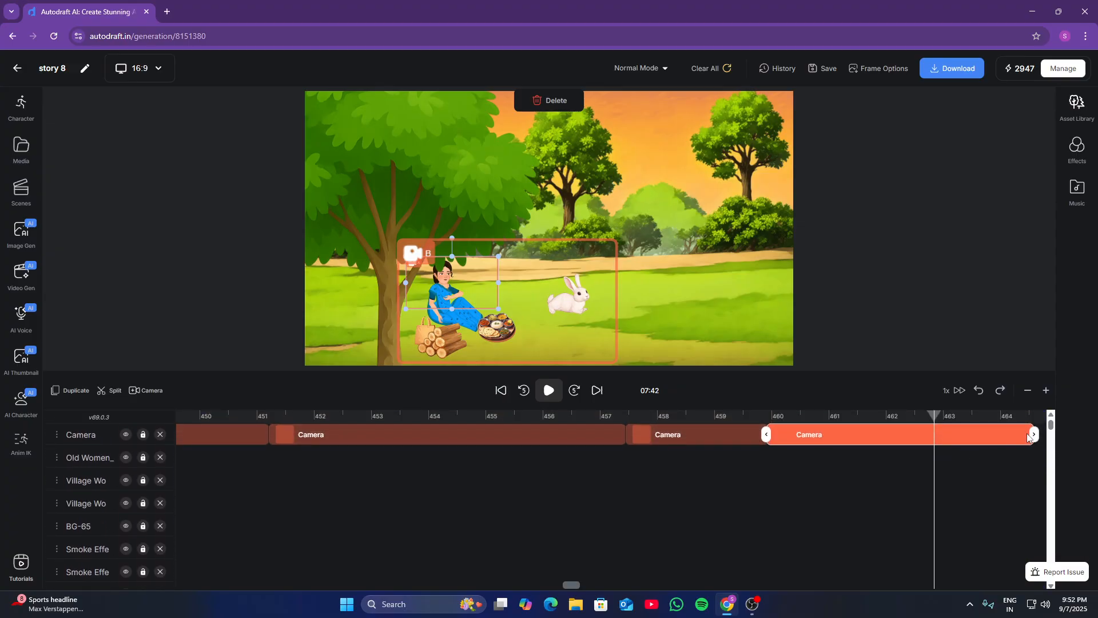
{"action": "left_click_drag", "start_coordinate": [1036, 435], "coordinate": [935, 434]}
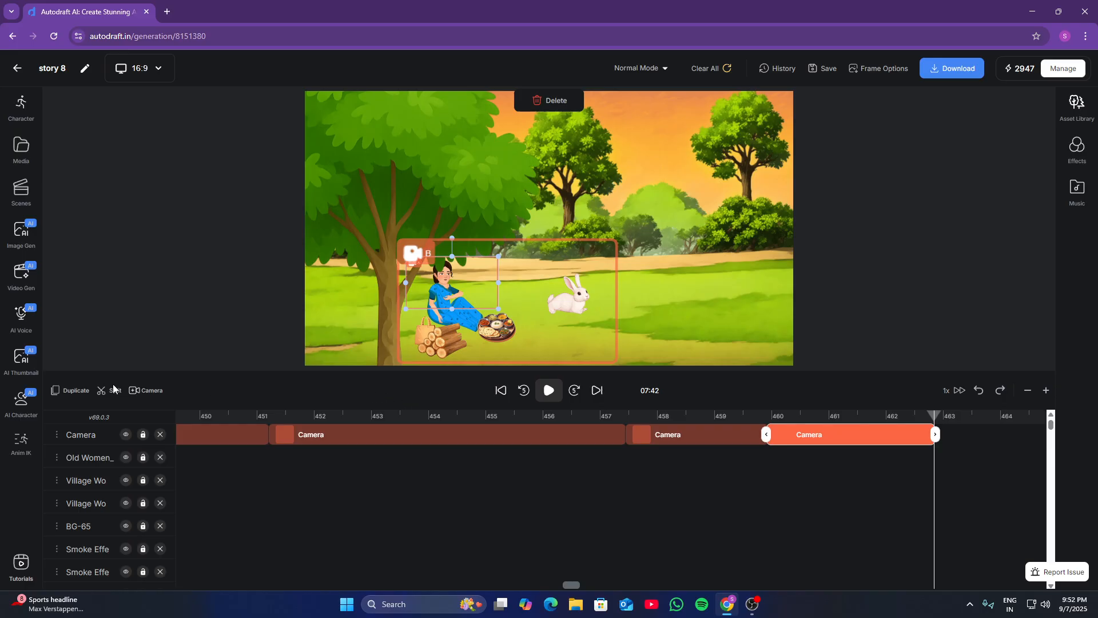
Add a camera clip at about 462.8 s for the rabbit's departure, with A enlarged around the woman and rabbit and B over the far-side bushes
{"action": "left_click", "coordinate": [990, 416]}
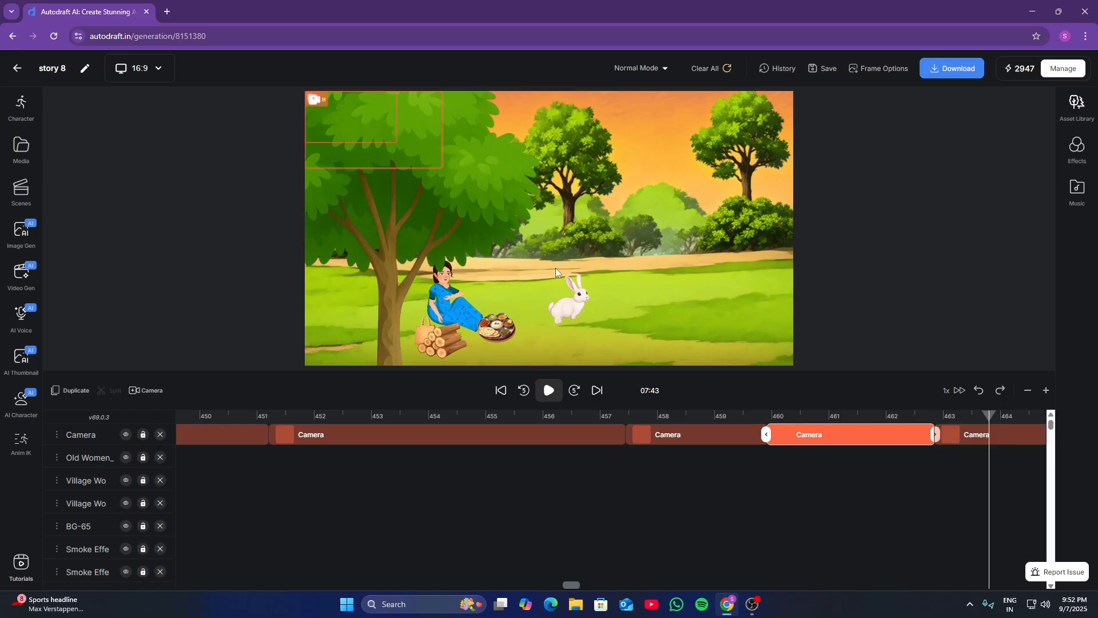
{"action": "left_click_drag", "start_coordinate": [357, 123], "coordinate": [395, 158]}
{"action": "left_click_drag", "start_coordinate": [364, 121], "coordinate": [592, 312]}
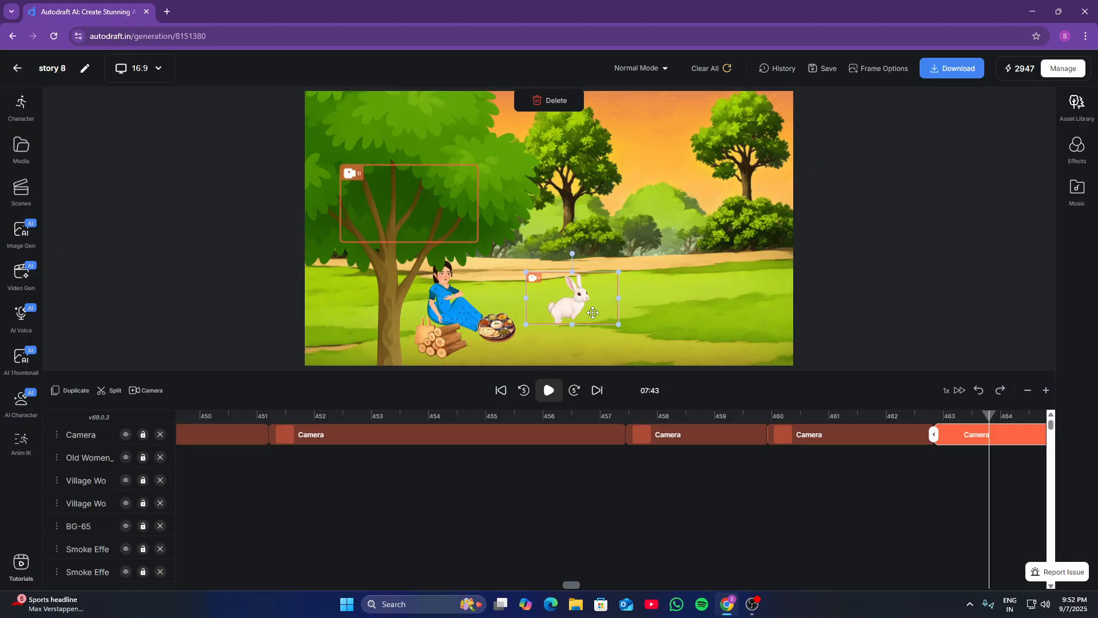
{"action": "left_click_drag", "start_coordinate": [388, 184], "coordinate": [707, 244]}
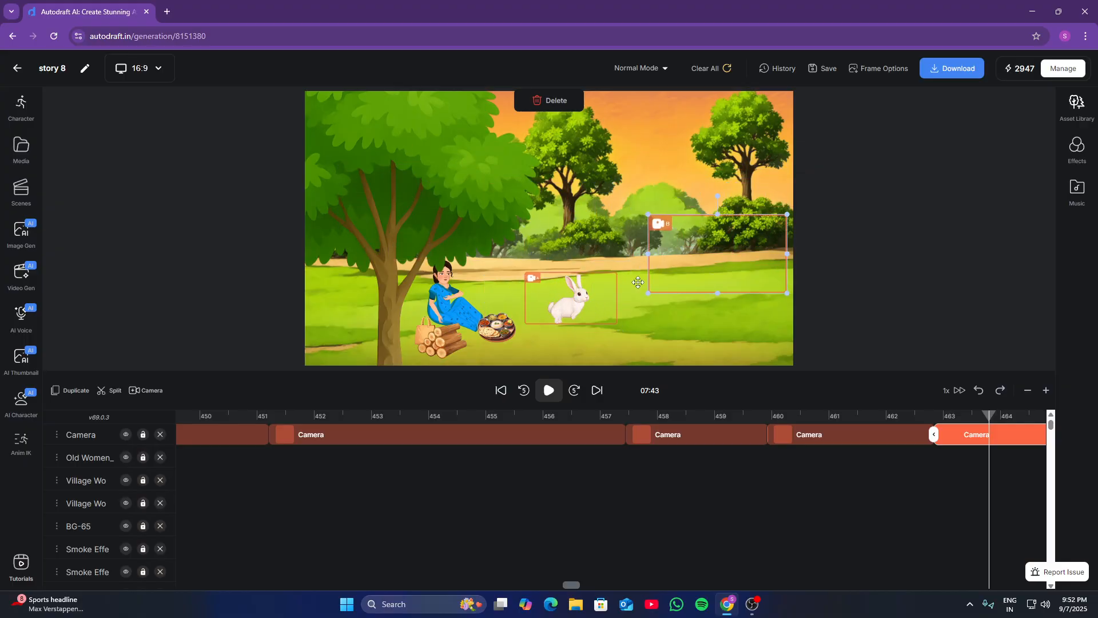
{"action": "left_click_drag", "start_coordinate": [522, 271], "coordinate": [348, 173]}
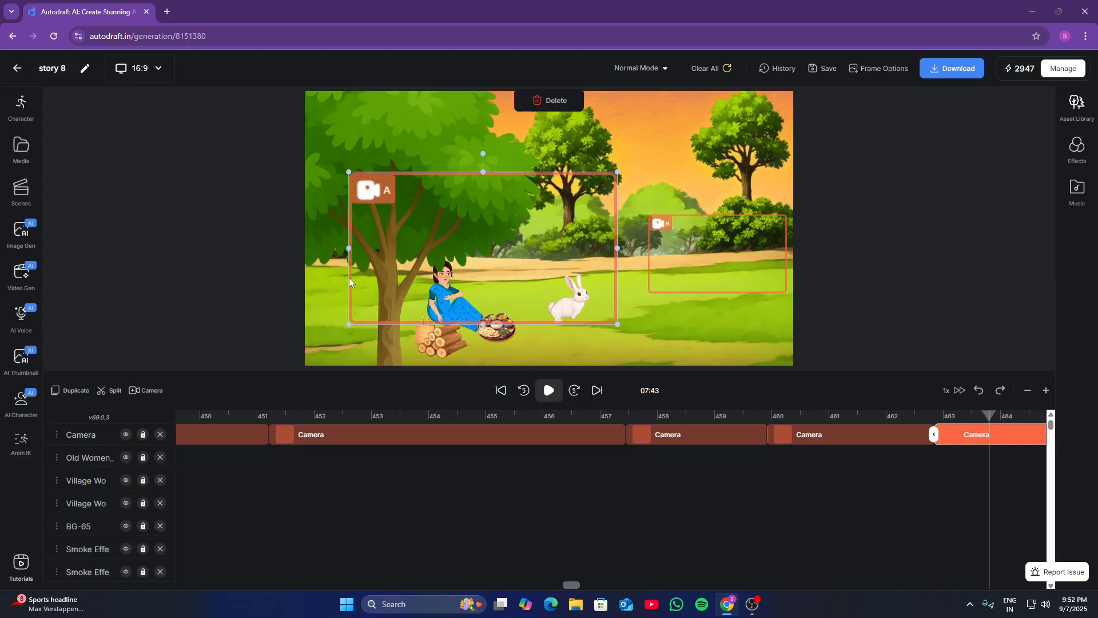
{"action": "left_click_drag", "start_coordinate": [407, 297], "coordinate": [421, 341]}
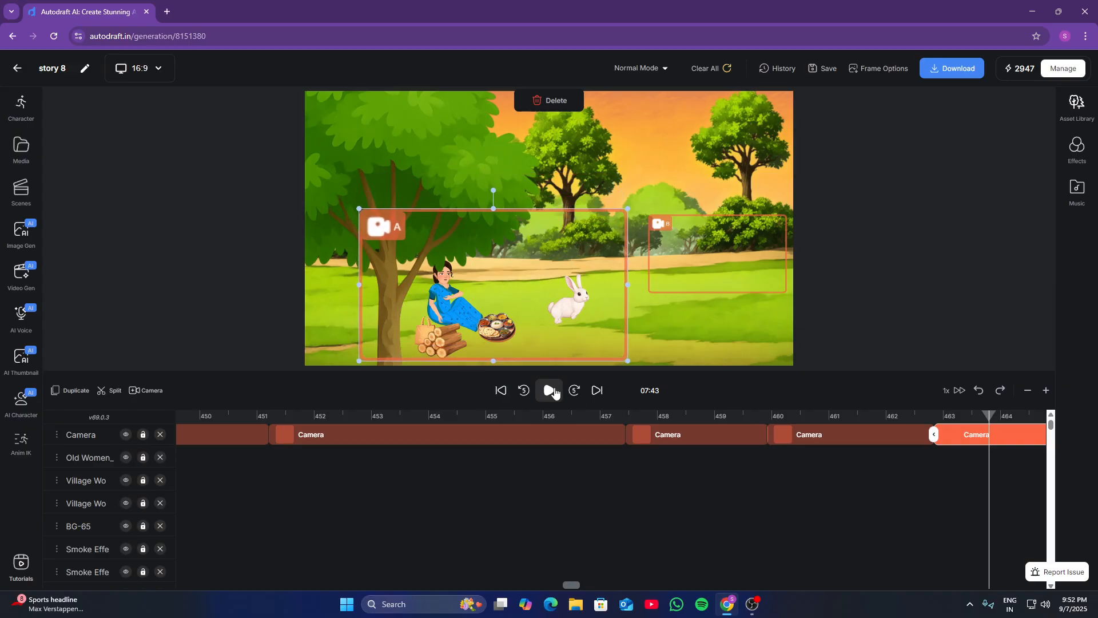
Play the rabbit's departure and set its camera clip to end at about 468.1 s, matching the end of the Rabbit's Run clip
{"action": "left_click", "coordinate": [549, 391]}
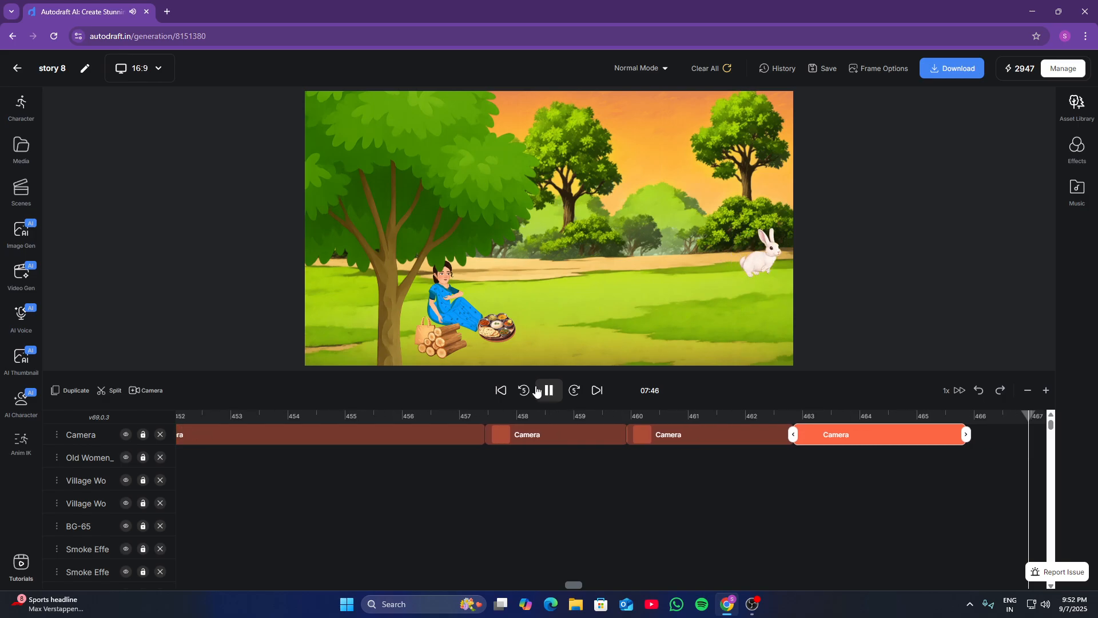
{"action": "left_click", "coordinate": [547, 390]}
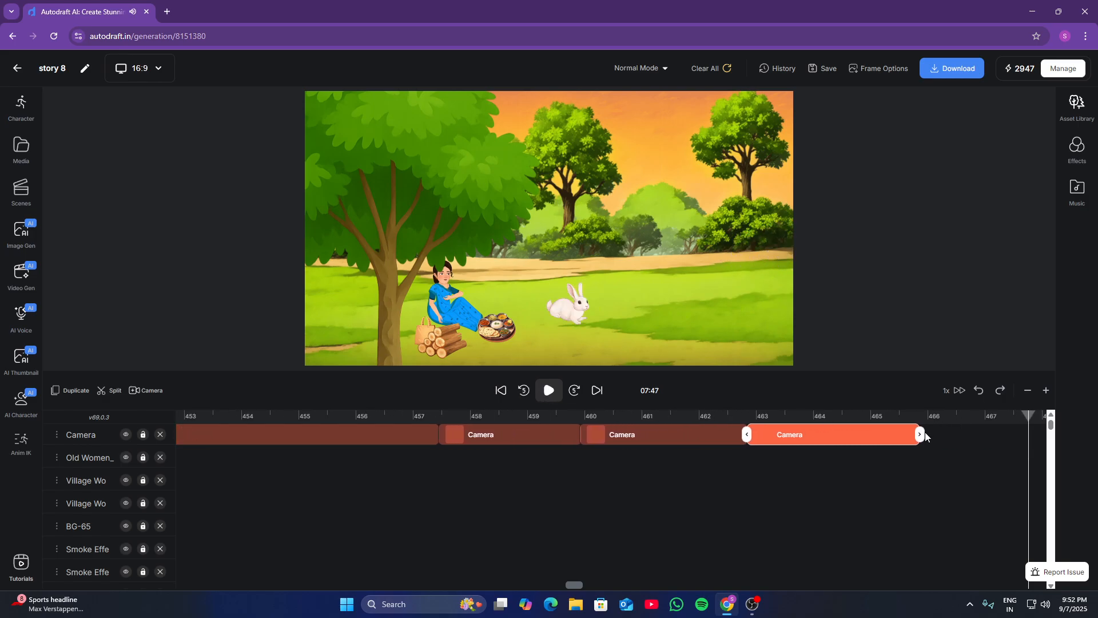
{"action": "left_click_drag", "start_coordinate": [1049, 440], "coordinate": [984, 440]}
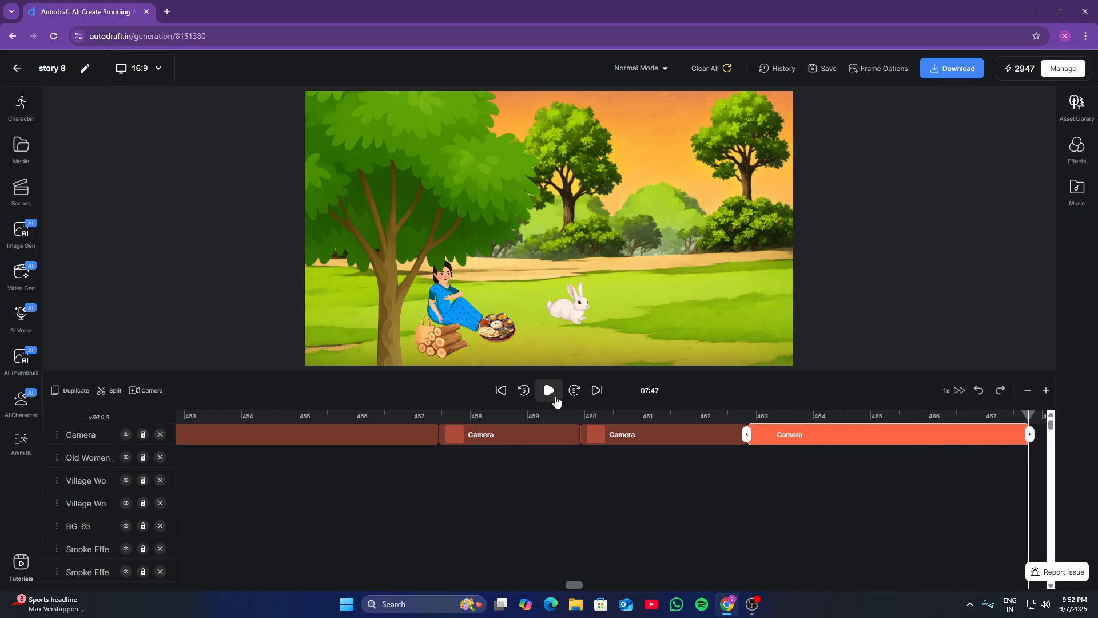
{"action": "left_click", "coordinate": [555, 399]}
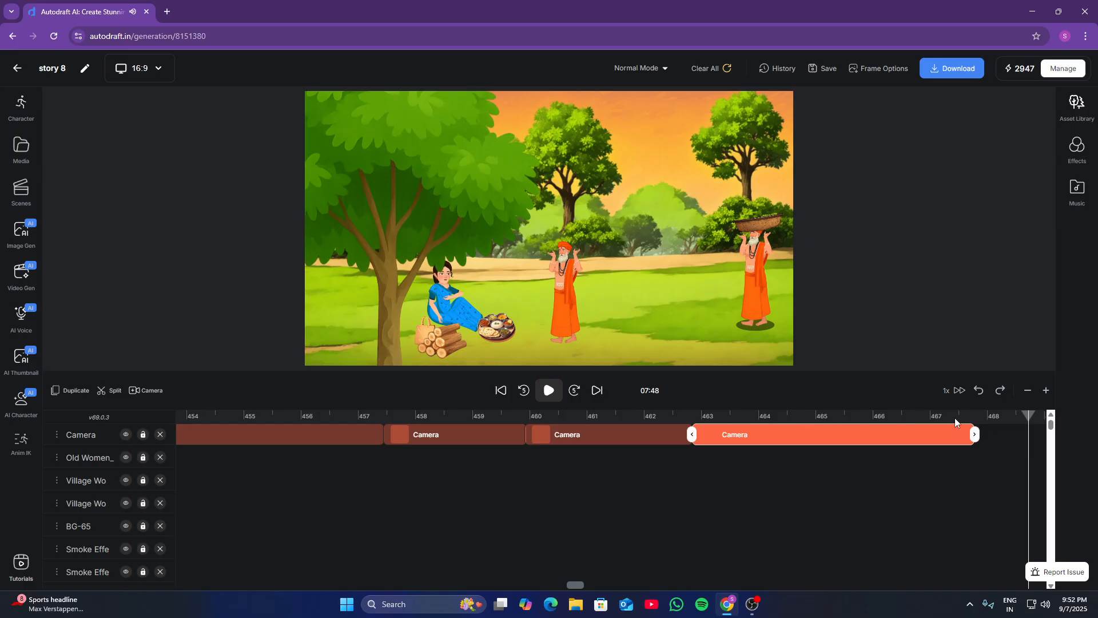
{"action": "left_click", "coordinate": [978, 418]}
{"action": "scroll", "coordinate": [989, 458], "scroll_direction": "down", "scroll_amount": 5}
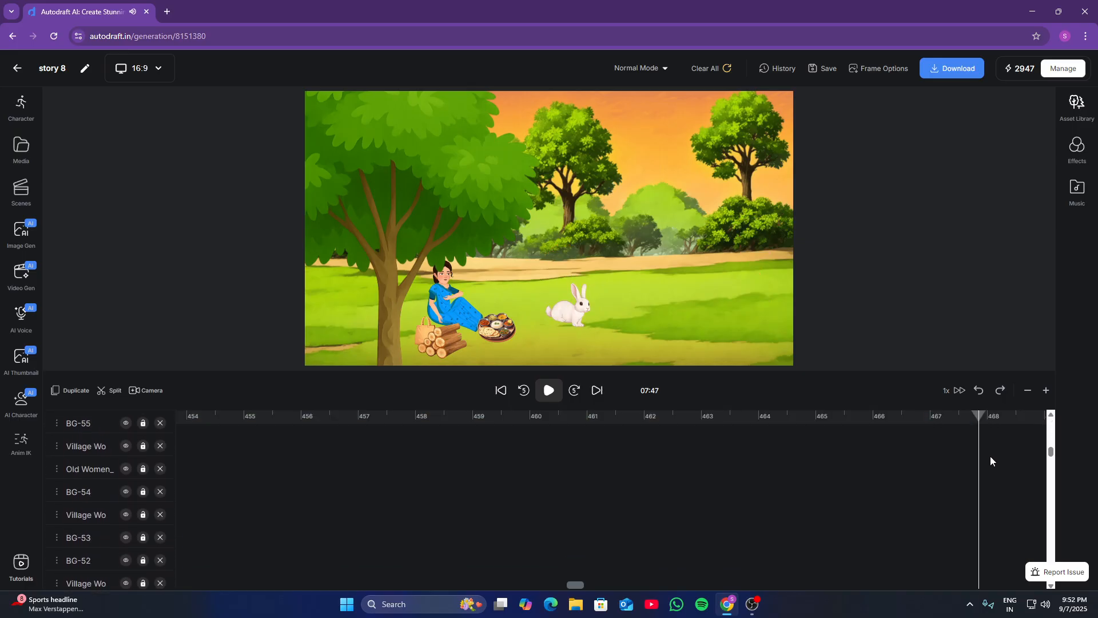
{"action": "scroll", "coordinate": [993, 457], "scroll_direction": "down", "scroll_amount": 5}
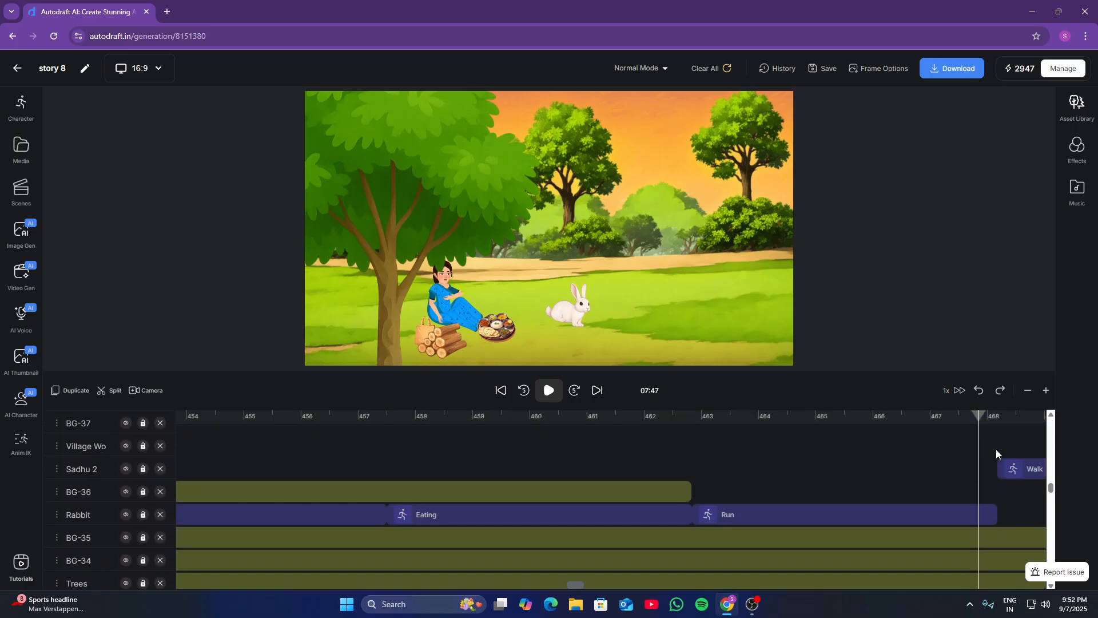
{"action": "left_click", "coordinate": [1001, 441]}
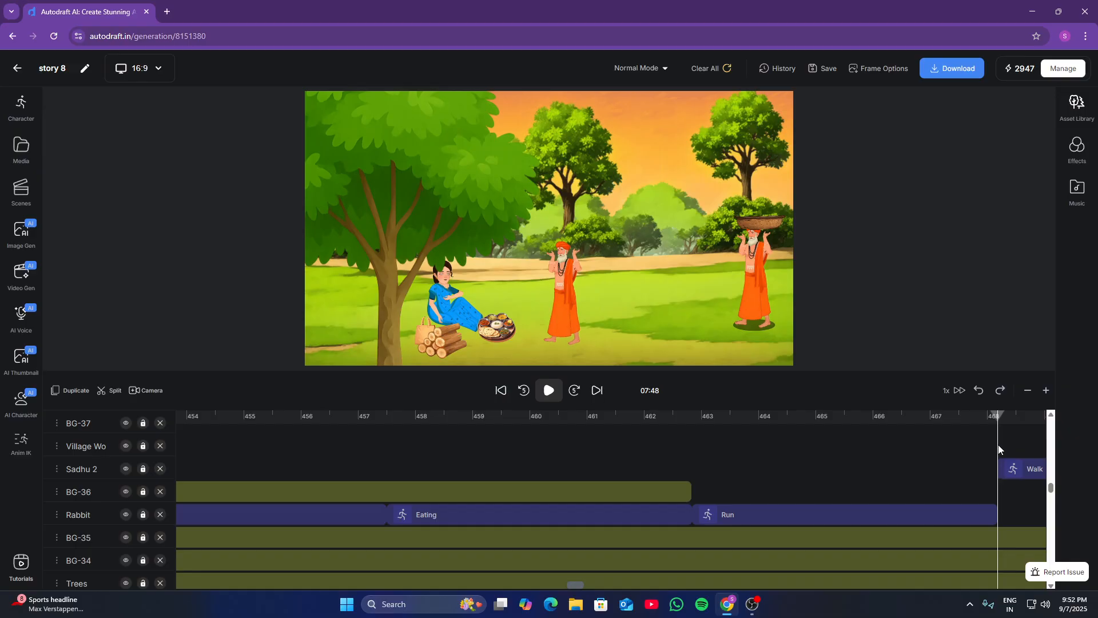
{"action": "scroll", "coordinate": [998, 449], "scroll_direction": "up", "scroll_amount": 10}
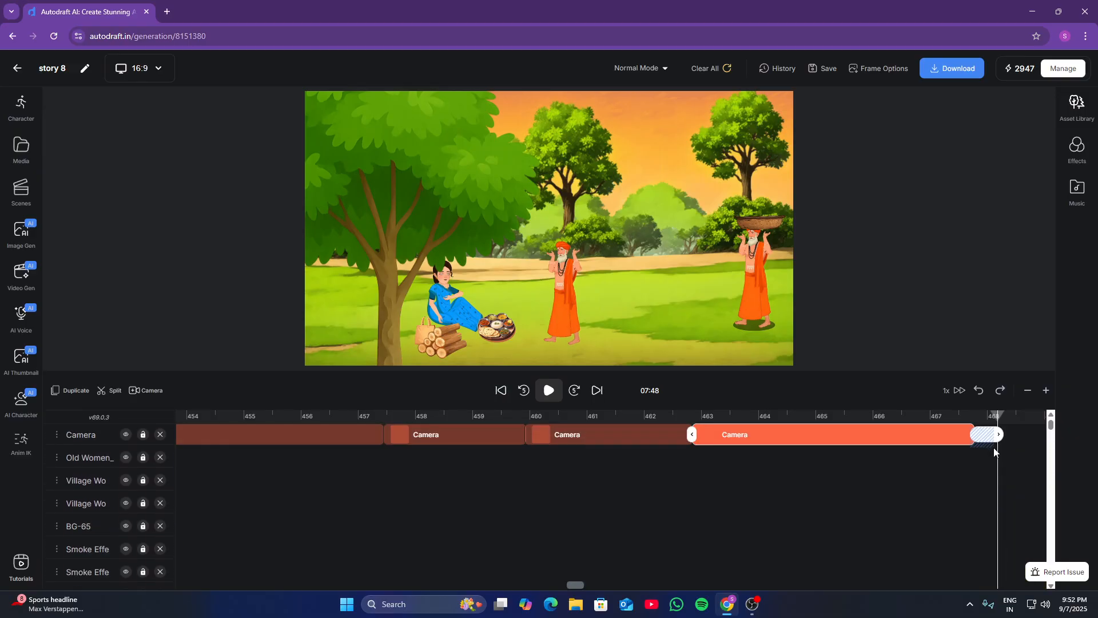
Add a camera clip at about 468.1 s, with A close on the arriving sadhu's head and basket and B enlarged around the woman and standing sadhu
{"action": "left_click", "coordinate": [1025, 435]}
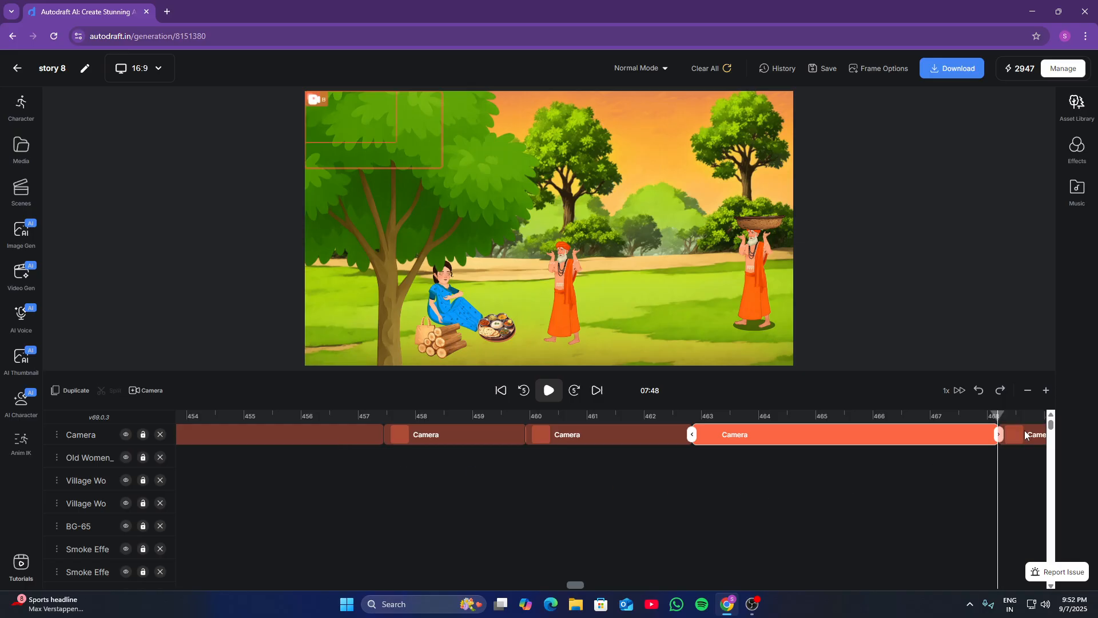
{"action": "left_click", "coordinate": [1026, 417]}
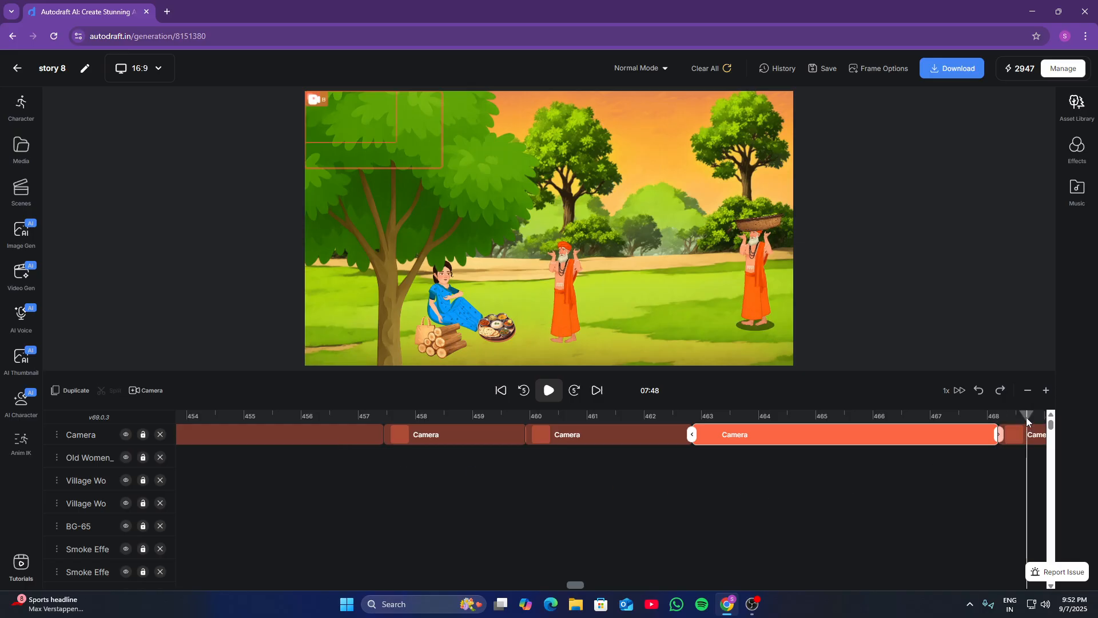
{"action": "left_click", "coordinate": [374, 136]}
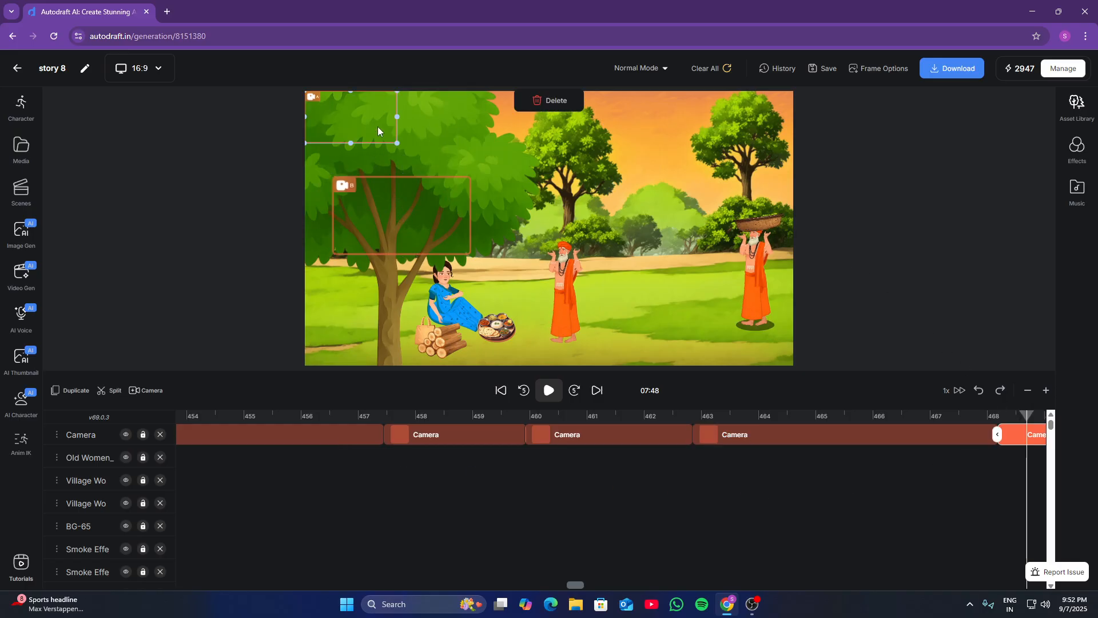
{"action": "left_click_drag", "start_coordinate": [377, 127], "coordinate": [767, 254]}
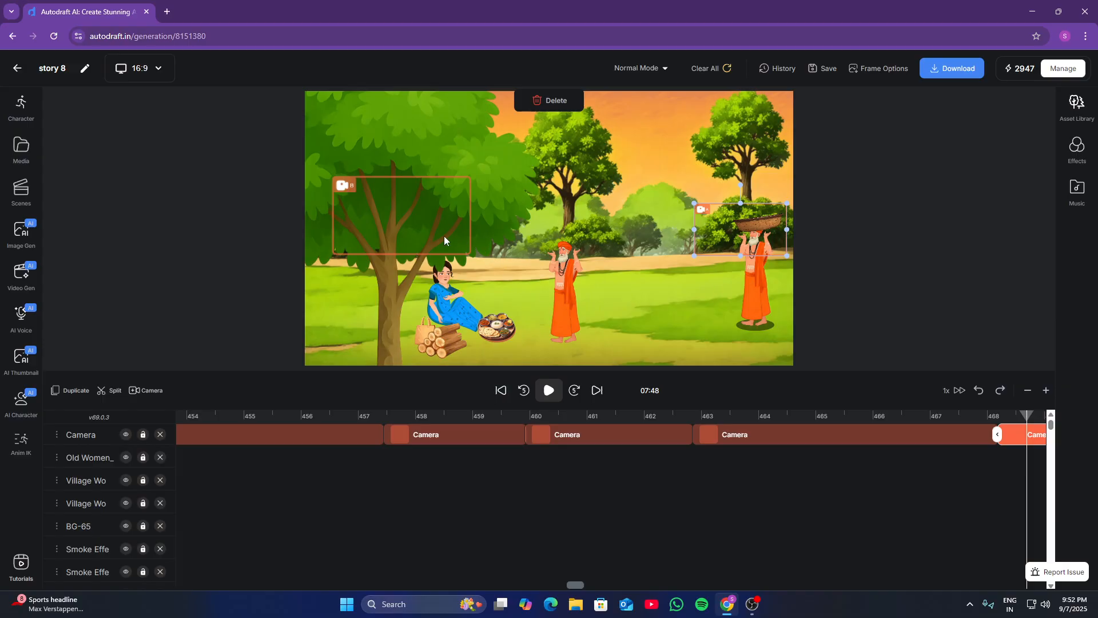
{"action": "left_click_drag", "start_coordinate": [444, 235], "coordinate": [592, 410]}
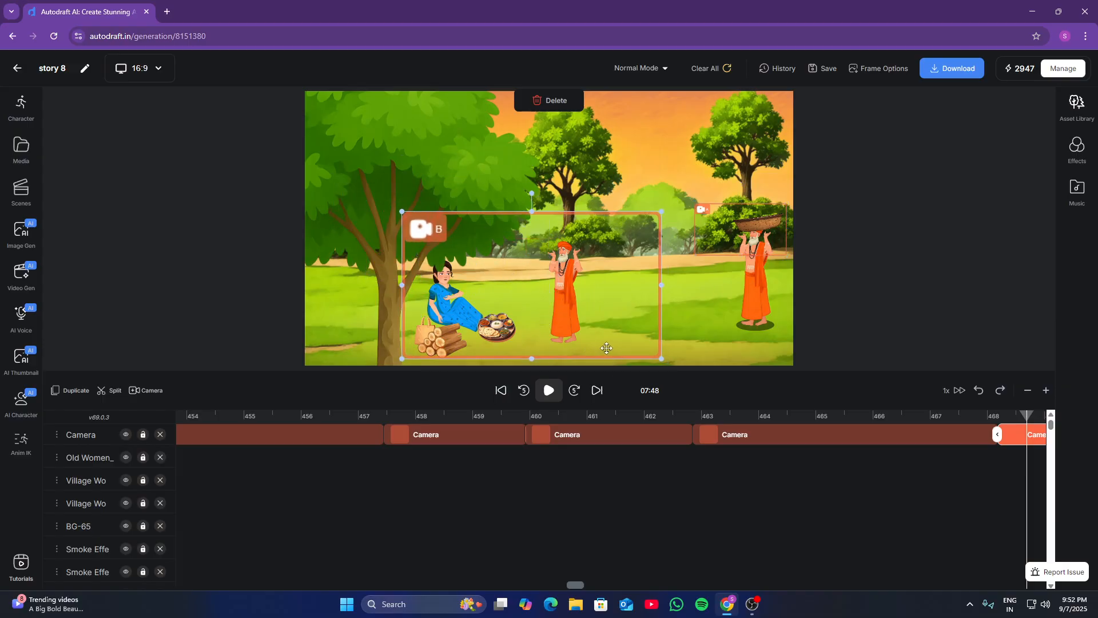
Play the sadhu's arrival and extend its camera clip to about 480 s
{"action": "left_click", "coordinate": [550, 392]}
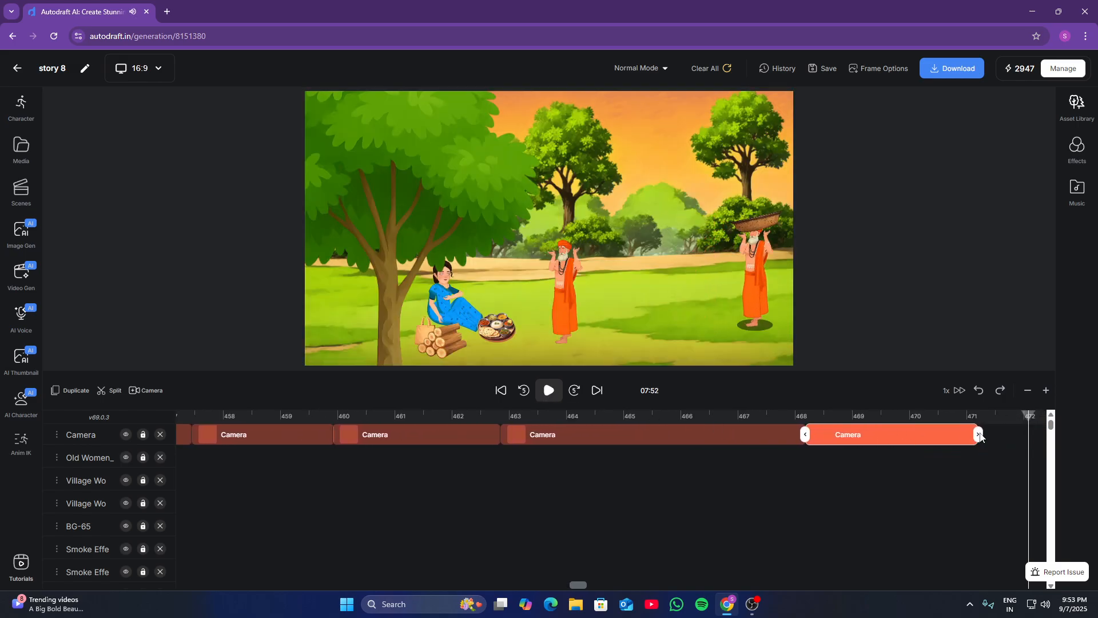
{"action": "left_click_drag", "start_coordinate": [980, 436], "coordinate": [1047, 435]}
{"action": "left_click", "coordinate": [550, 400]}
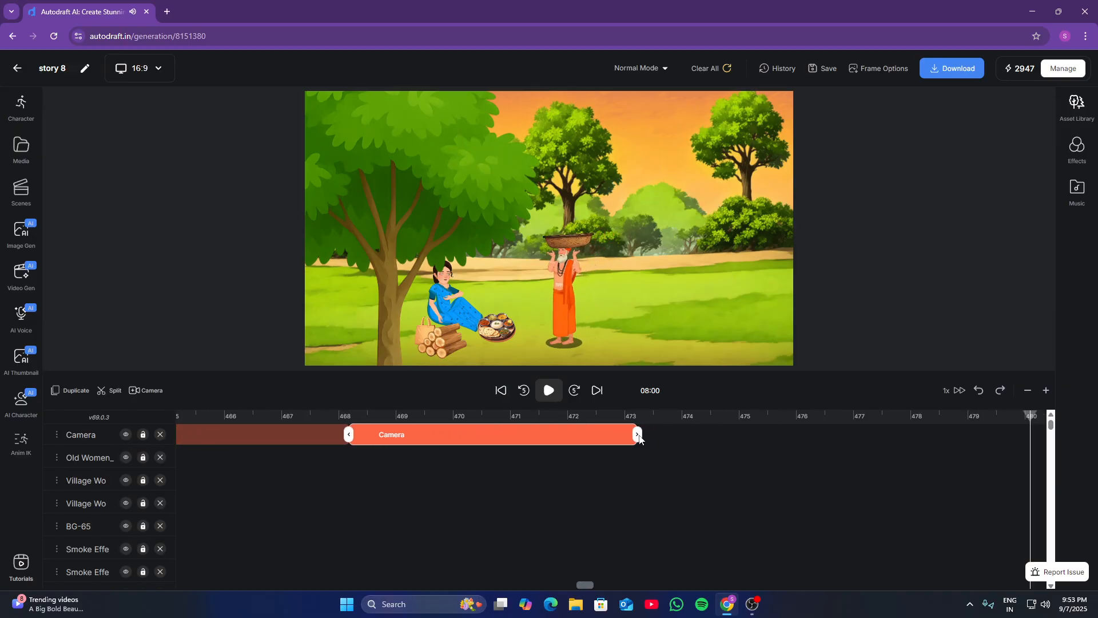
{"action": "left_click_drag", "start_coordinate": [638, 435], "coordinate": [1018, 444]}
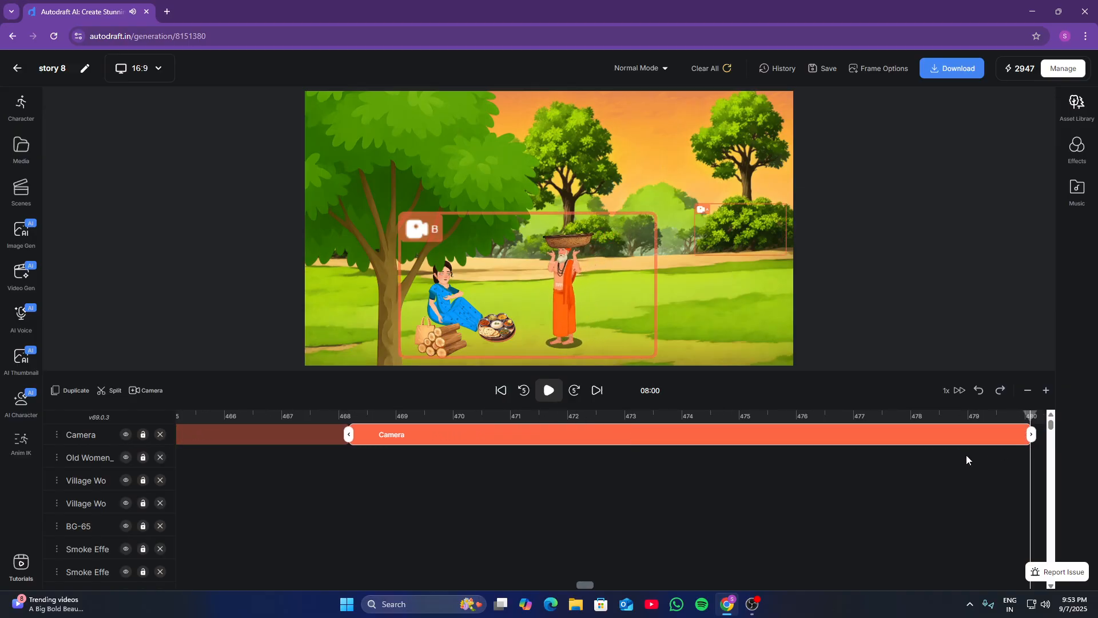
Replay the sadhu's walk and set its camera clip to end at about 480.8 s, where Sadhu 2's Idle clip ends
{"action": "left_click", "coordinate": [540, 413]}
{"action": "left_click", "coordinate": [550, 399]}
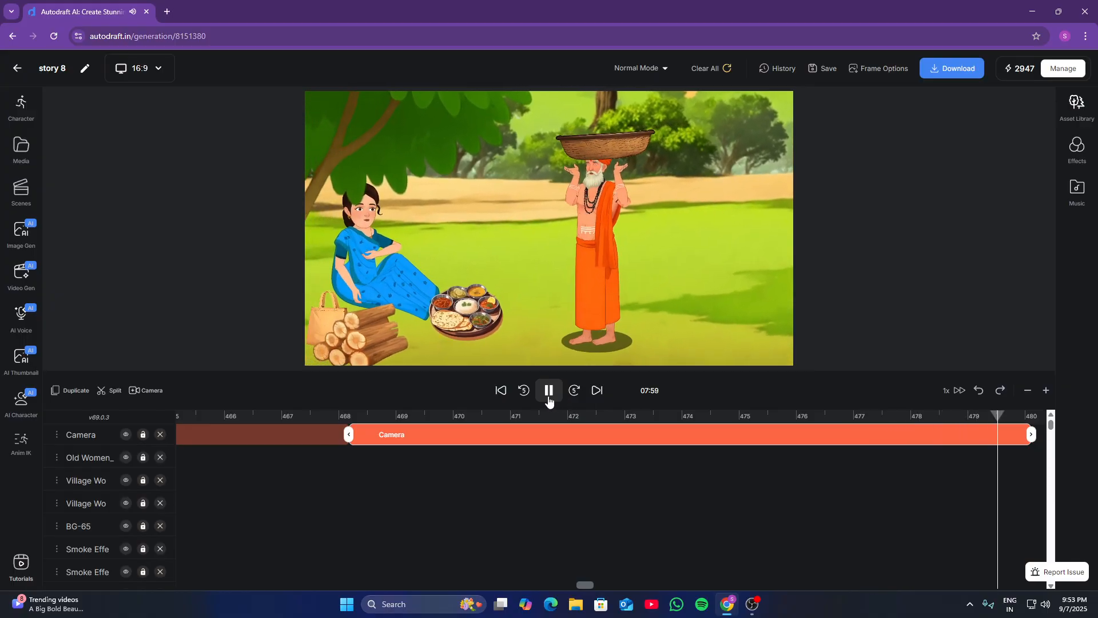
{"action": "left_click", "coordinate": [549, 399]}
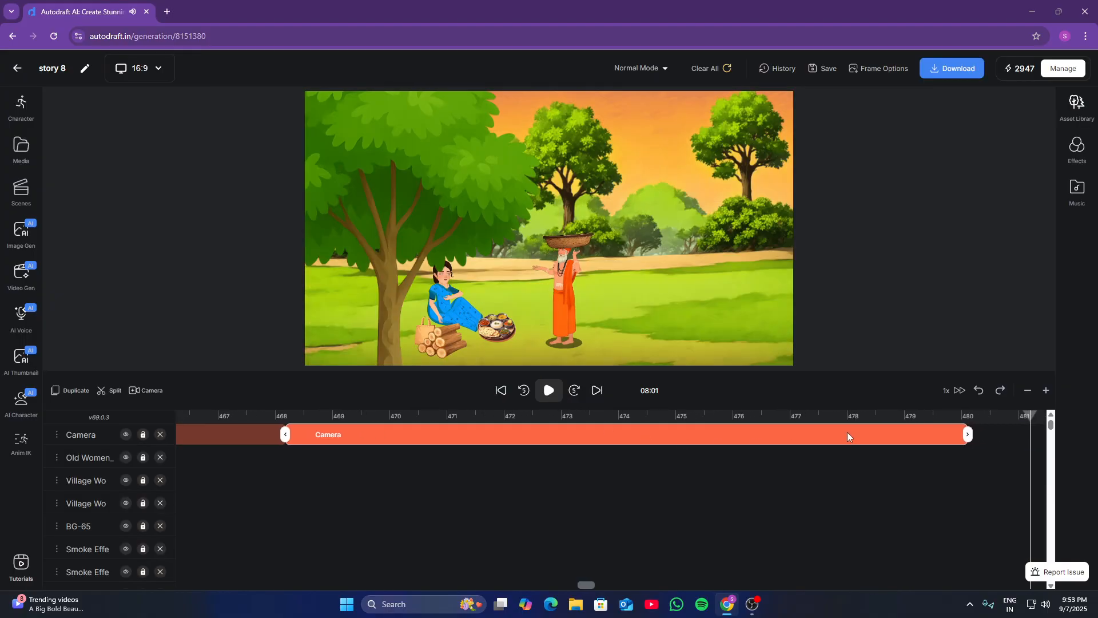
{"action": "left_click_drag", "start_coordinate": [1052, 430], "coordinate": [1061, 495]}
{"action": "scroll", "coordinate": [1011, 493], "scroll_direction": "up", "scroll_amount": 3}
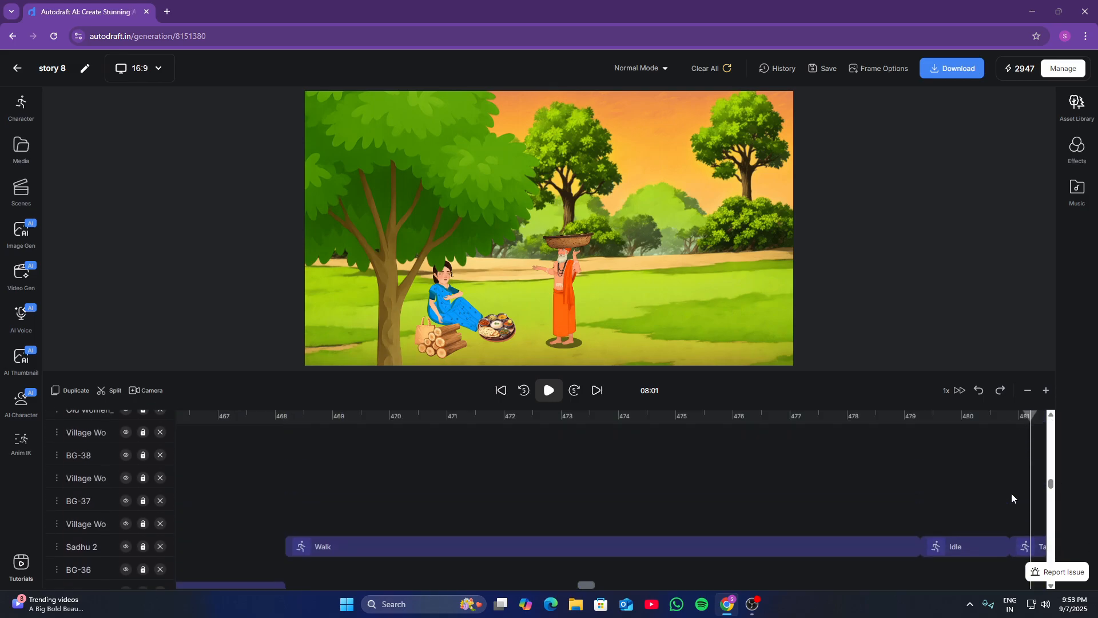
{"action": "left_click", "coordinate": [1011, 493]}
{"action": "scroll", "coordinate": [1012, 491], "scroll_direction": "up", "scroll_amount": 2}
{"action": "scroll", "coordinate": [1009, 490], "scroll_direction": "up", "scroll_amount": 5}
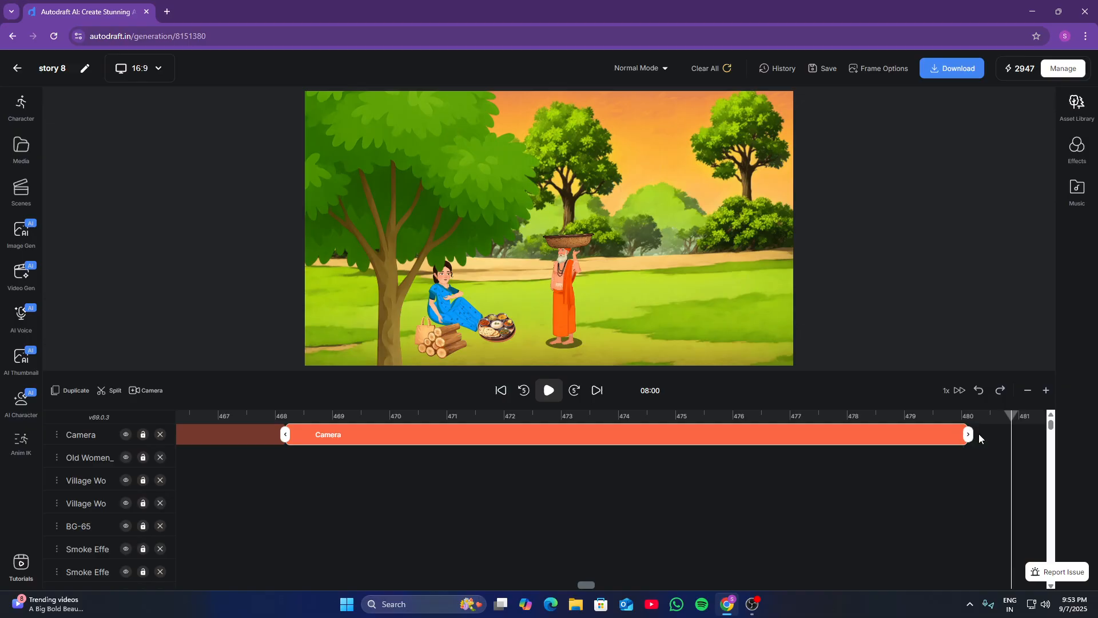
{"action": "left_click_drag", "start_coordinate": [1016, 442], "coordinate": [1014, 437]}
Add a camera clip at about 480.8 s, framing A closely on the sadhu's upper body and B wide around the woman and sadhu
{"action": "left_click", "coordinate": [1038, 416]}
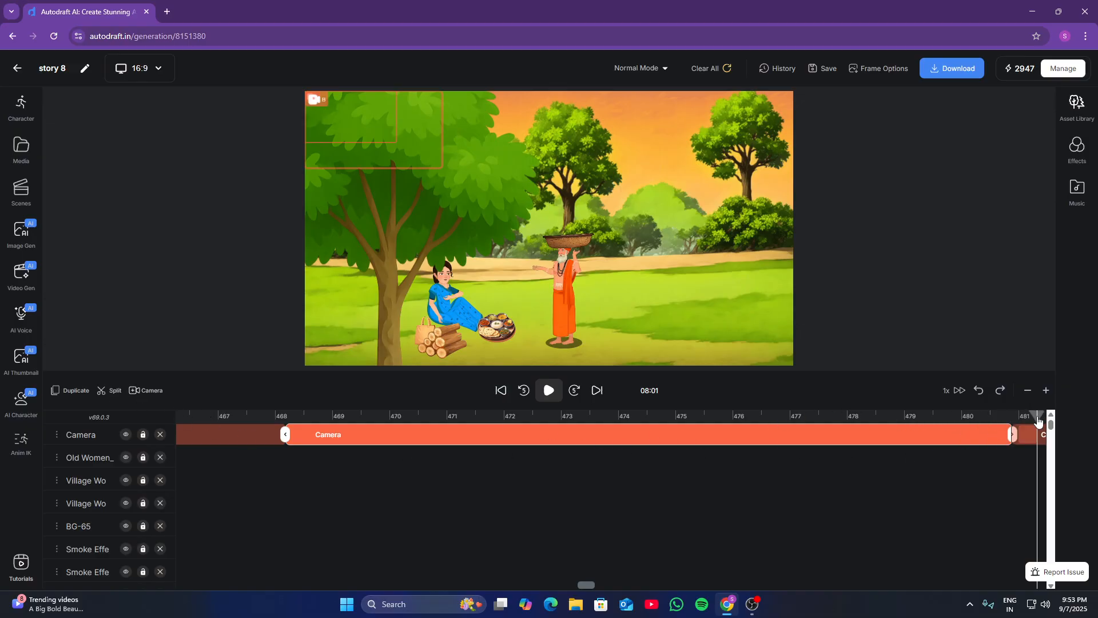
{"action": "left_click", "coordinate": [395, 127]}
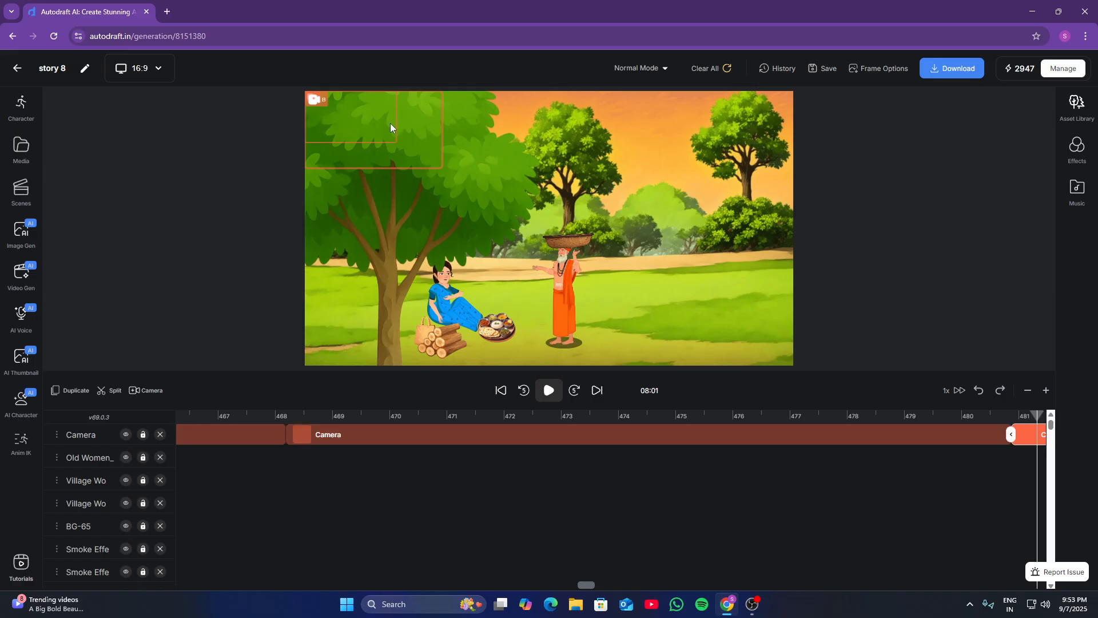
{"action": "left_click_drag", "start_coordinate": [358, 115], "coordinate": [565, 246]}
{"action": "left_click_drag", "start_coordinate": [604, 276], "coordinate": [637, 298]}
{"action": "left_click", "coordinate": [446, 207]}
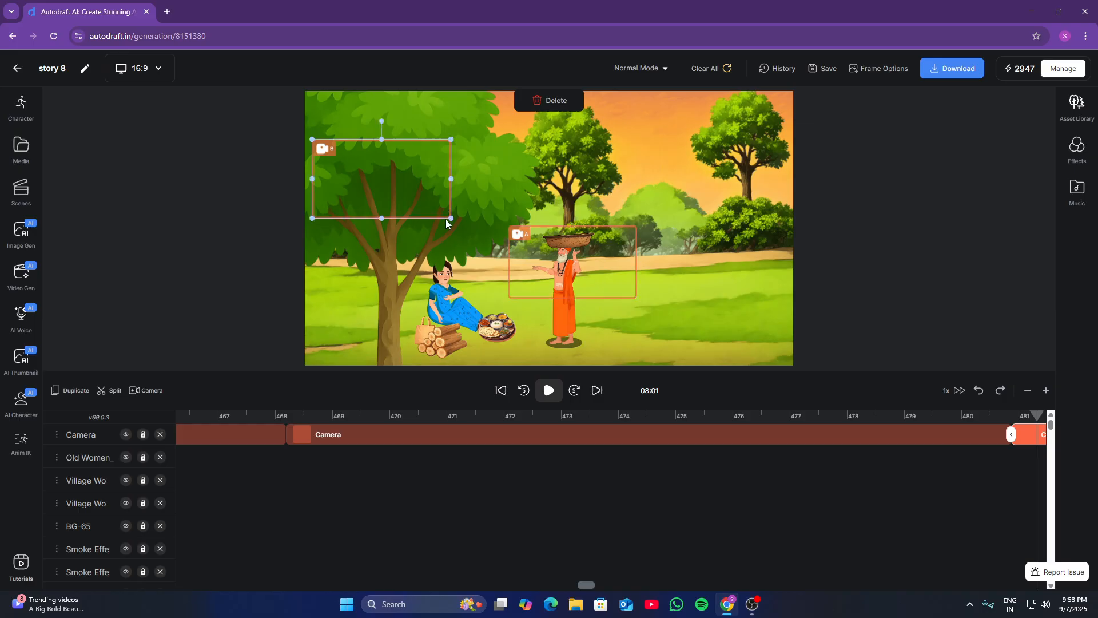
{"action": "left_click_drag", "start_coordinate": [449, 217], "coordinate": [598, 336]}
{"action": "left_click_drag", "start_coordinate": [521, 191], "coordinate": [573, 223]}
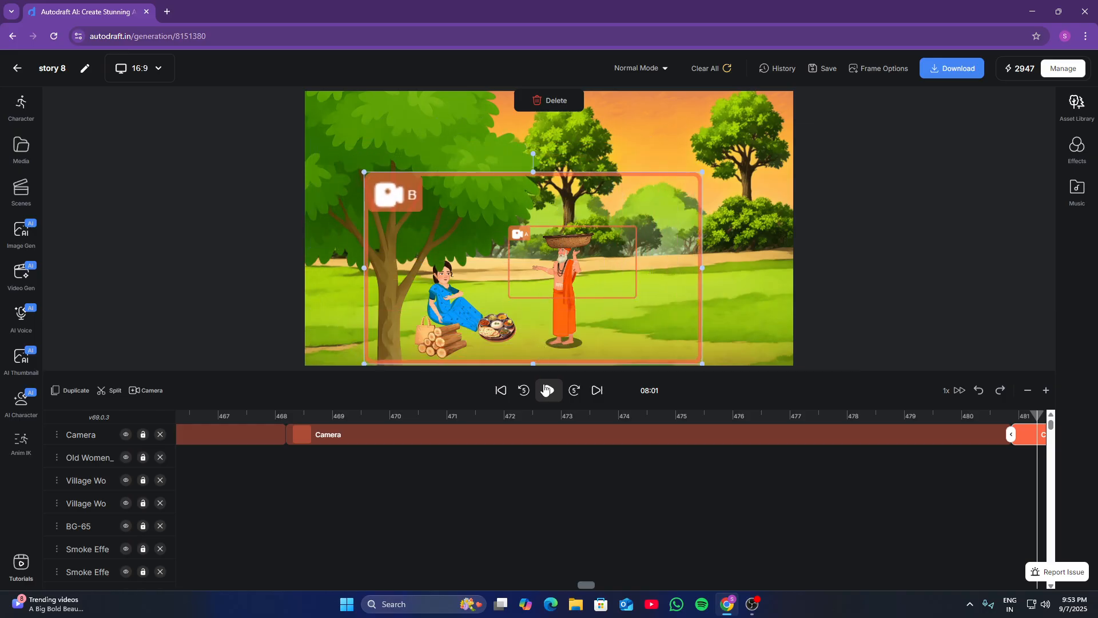
Play the sadhu's talking shot and set its camera clip to end at about 484.8 s, where the next voice clip starts
{"action": "left_click", "coordinate": [547, 389]}
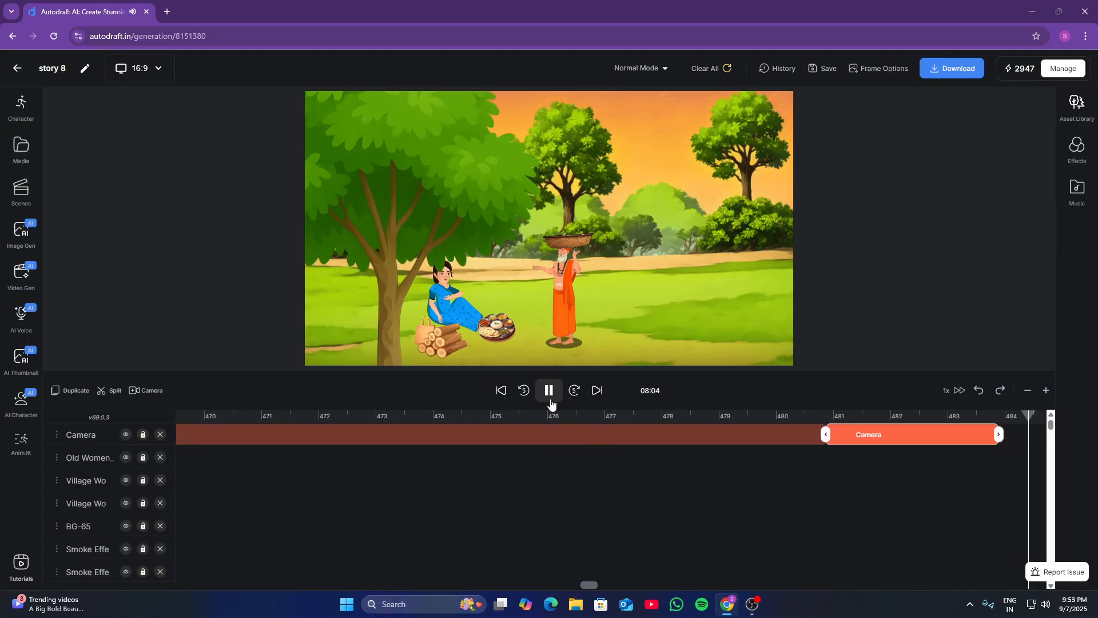
{"action": "left_click", "coordinate": [549, 391]}
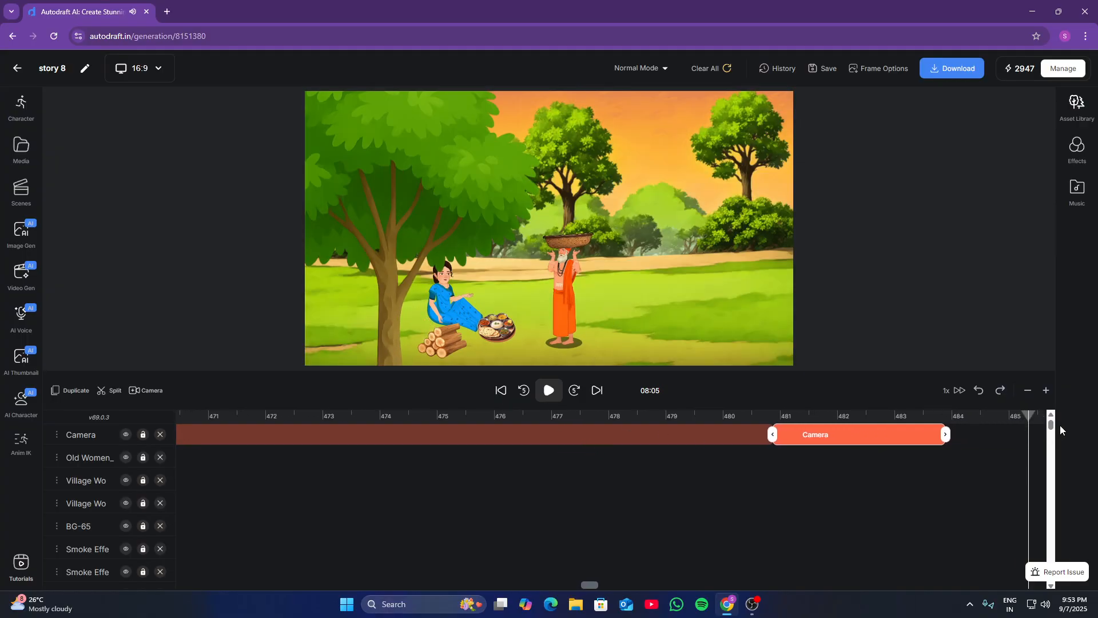
{"action": "left_click_drag", "start_coordinate": [1051, 426], "coordinate": [1055, 589]}
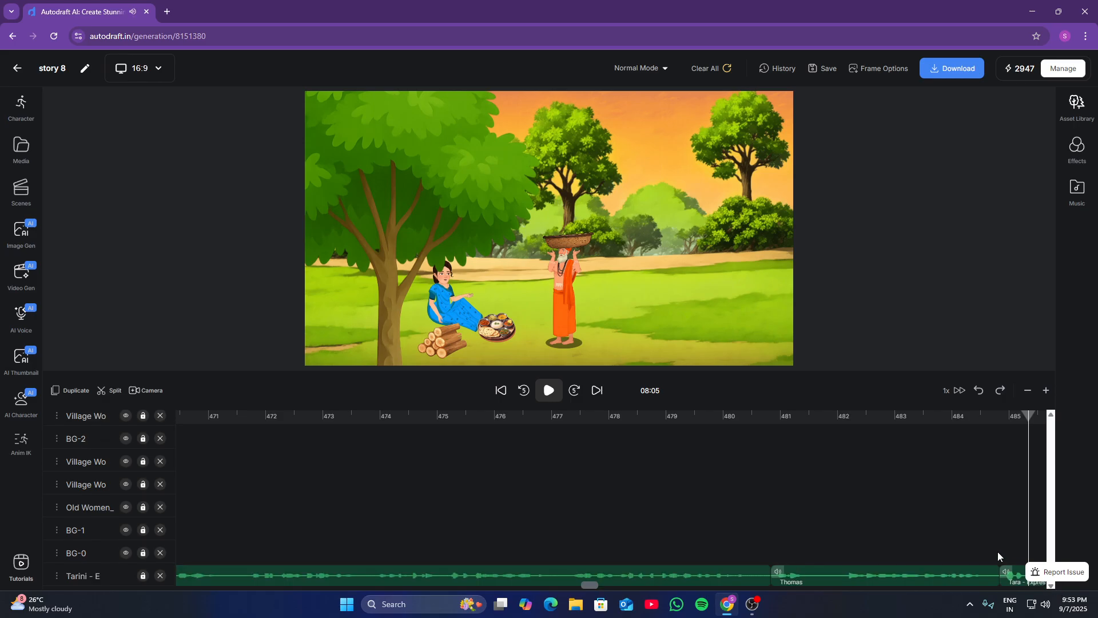
{"action": "left_click", "coordinate": [1000, 543]}
{"action": "scroll", "coordinate": [1010, 533], "scroll_direction": "up", "scroll_amount": 5}
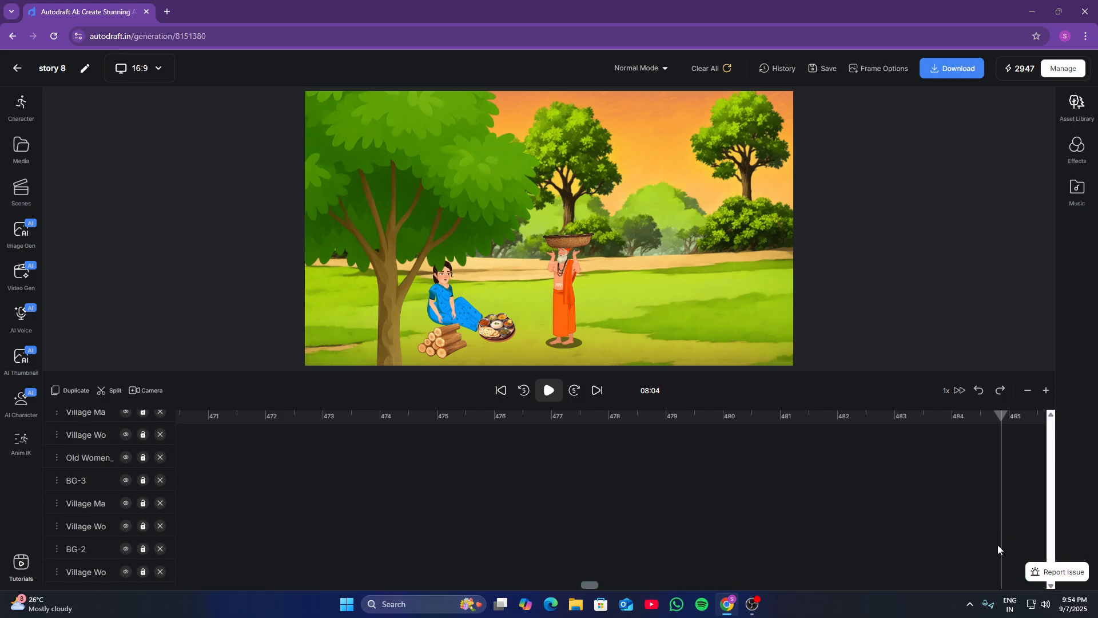
{"action": "scroll", "coordinate": [998, 549], "scroll_direction": "up", "scroll_amount": 10}
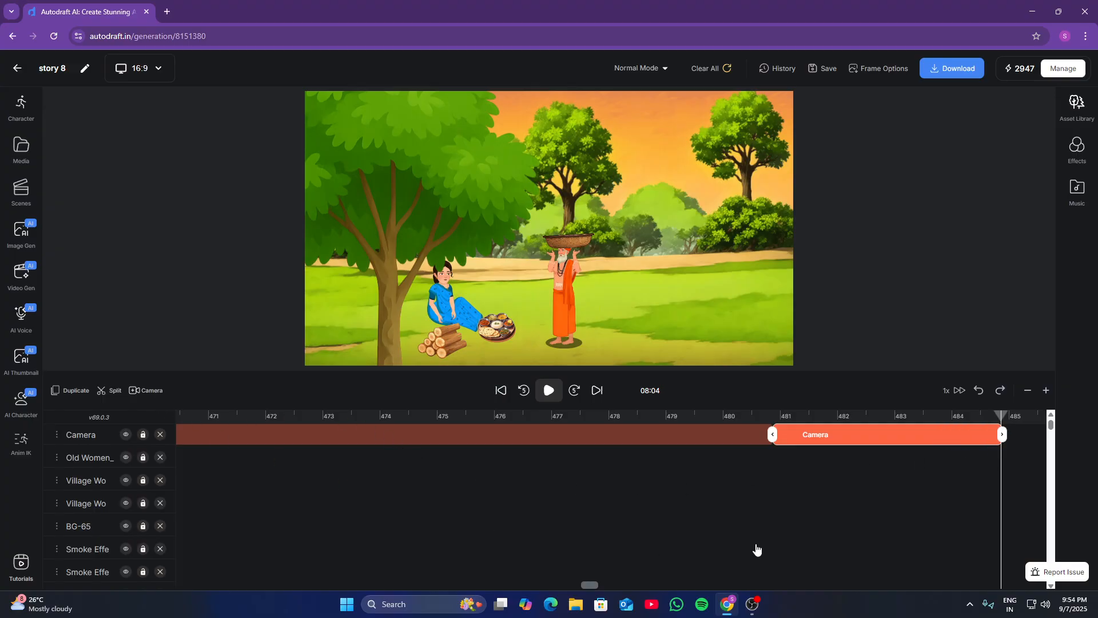
Set up the camera clip starting at about 484.8 s, framing A closely on the woman and B wide around the woman and sadhu
{"action": "left_click", "coordinate": [1034, 421]}
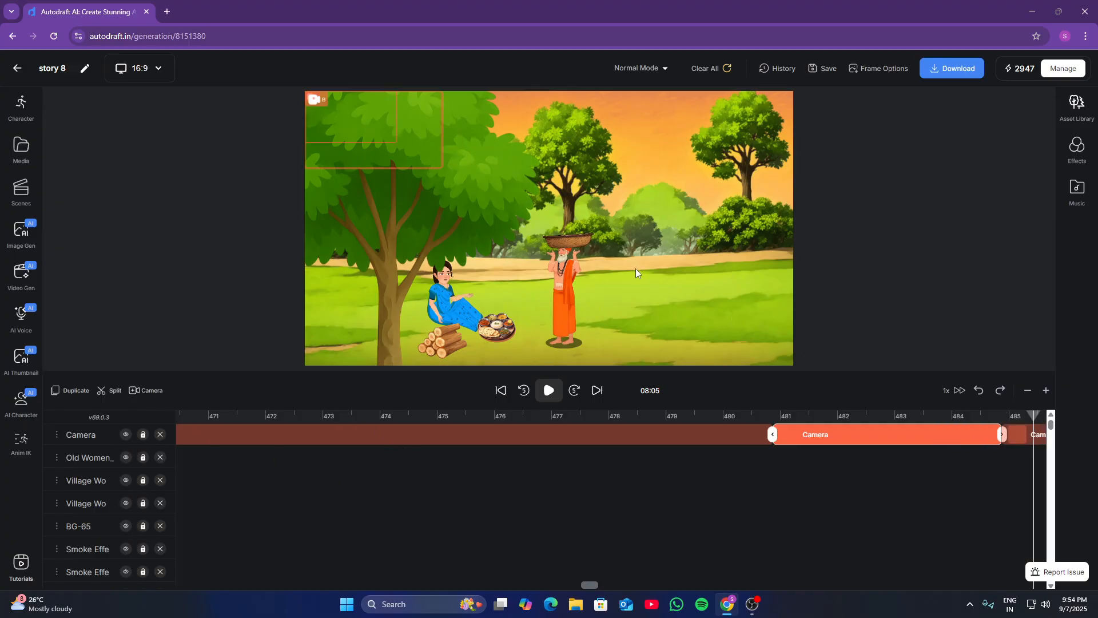
{"action": "left_click", "coordinate": [380, 119]}
{"action": "left_click_drag", "start_coordinate": [379, 119], "coordinate": [452, 285]}
{"action": "left_click", "coordinate": [351, 123]}
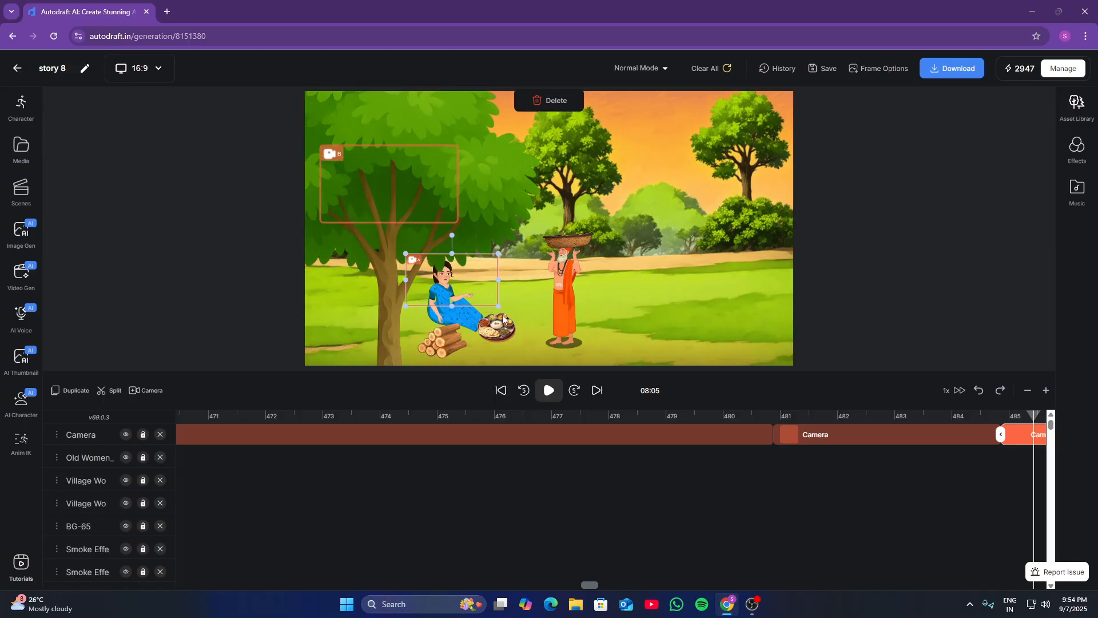
{"action": "left_click_drag", "start_coordinate": [391, 201], "coordinate": [452, 252]}
{"action": "left_click_drag", "start_coordinate": [521, 277], "coordinate": [614, 361]}
Play the woman's talking shot and set its camera clip to end at about 487.4 s, where the next voice clip starts
{"action": "left_click", "coordinate": [554, 396]}
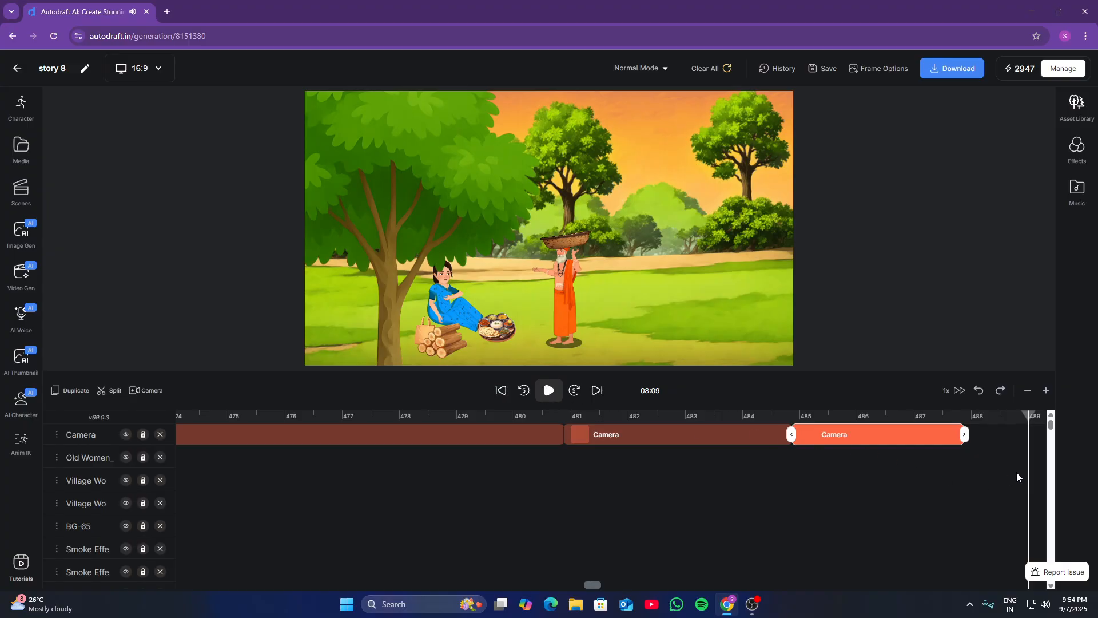
{"action": "left_click_drag", "start_coordinate": [1046, 422], "coordinate": [949, 587]}
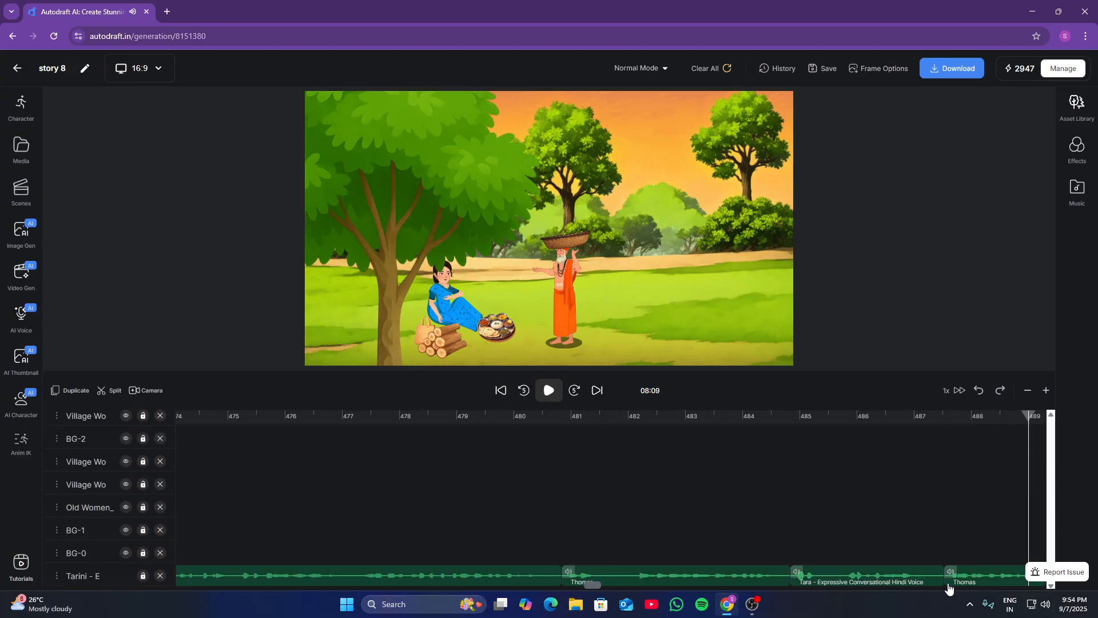
{"action": "left_click", "coordinate": [946, 554]}
{"action": "scroll", "coordinate": [946, 552], "scroll_direction": "up", "scroll_amount": 10}
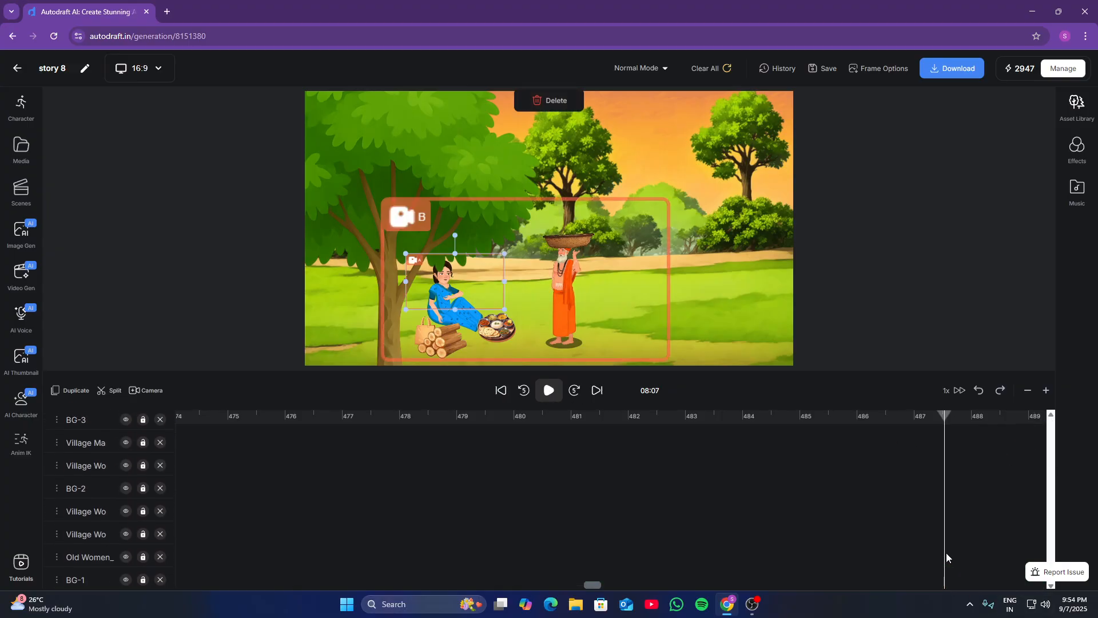
{"action": "left_click_drag", "start_coordinate": [1051, 525], "coordinate": [975, 449]}
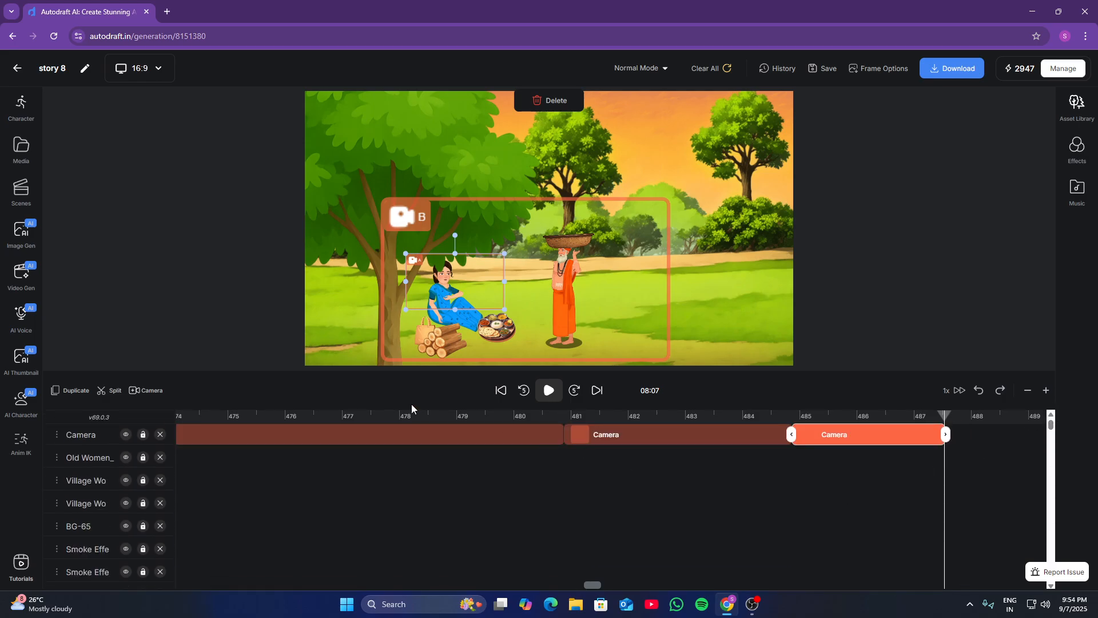
{"action": "left_click", "coordinate": [528, 442]}
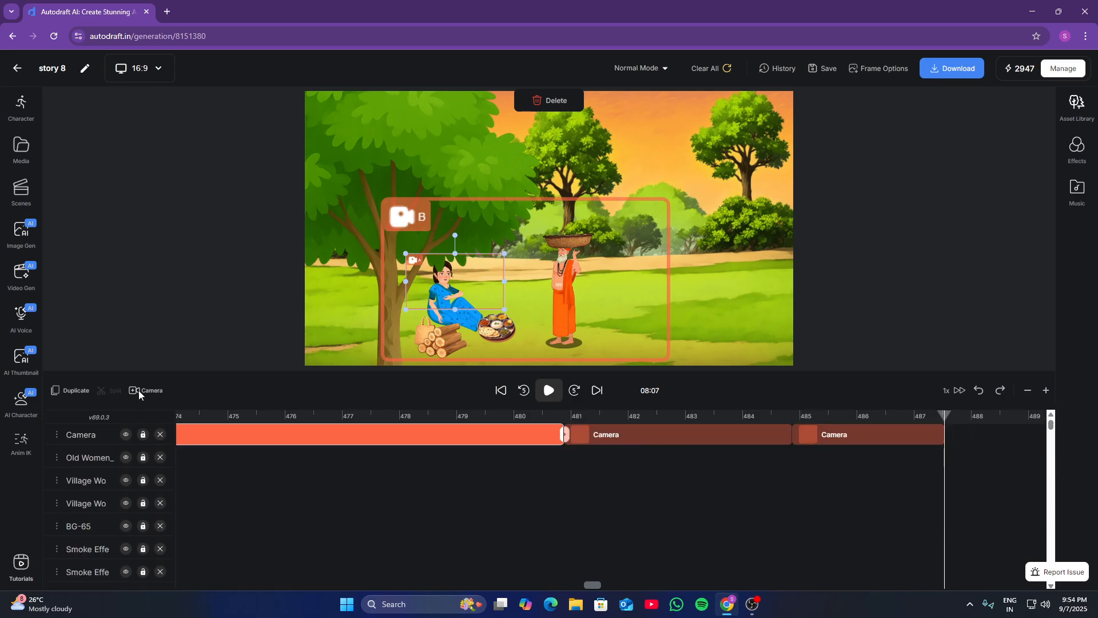
{"action": "left_click", "coordinate": [141, 391]}
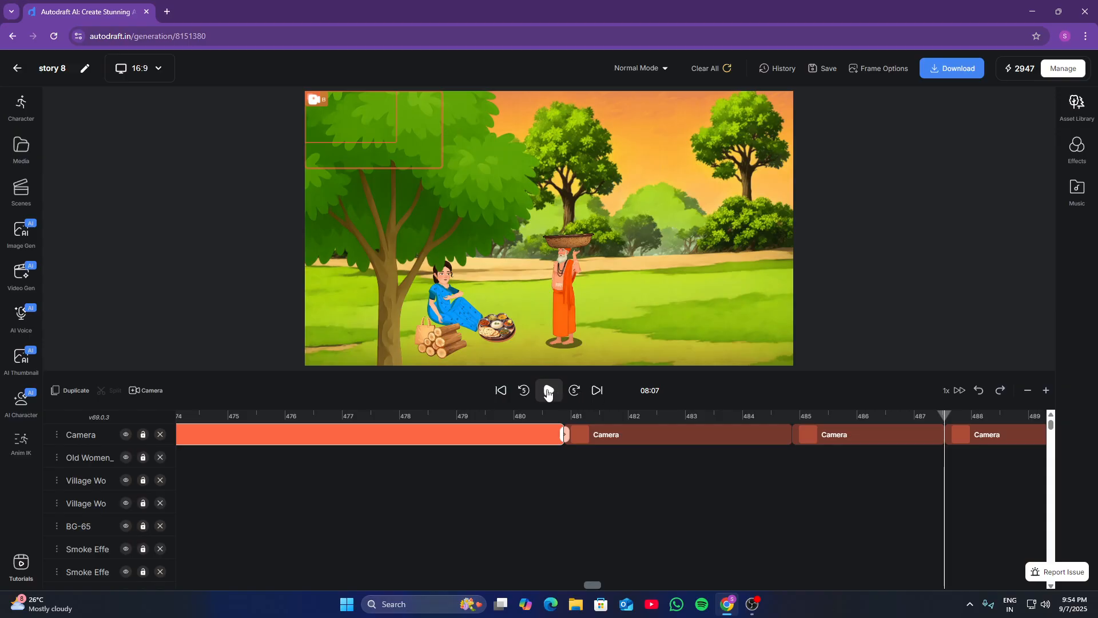
{"action": "left_click", "coordinate": [996, 434]}
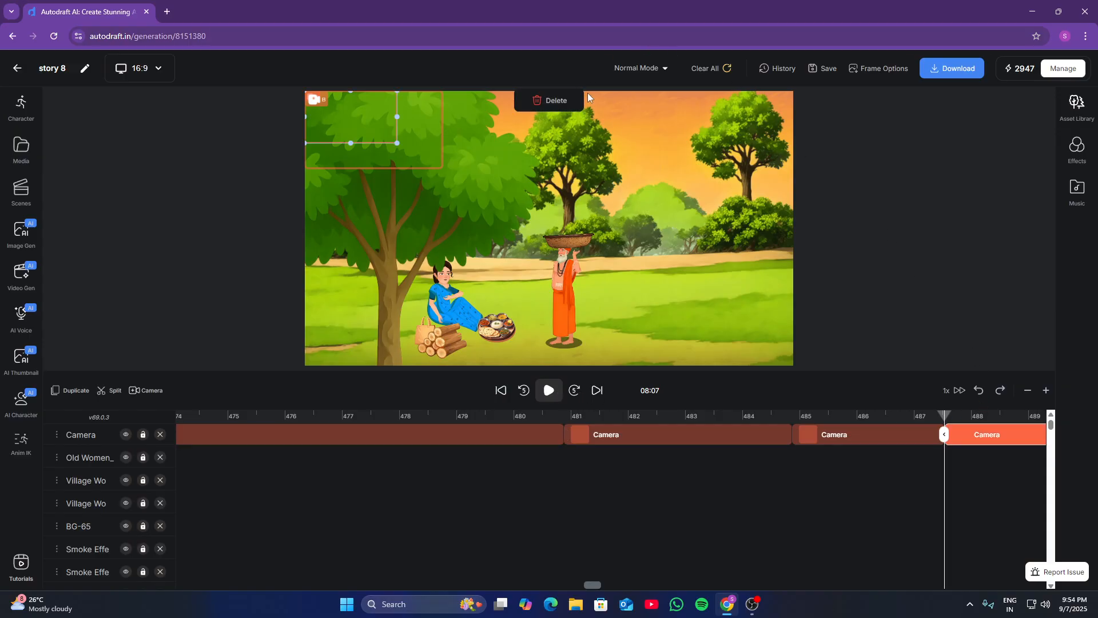
{"action": "left_click", "coordinate": [564, 107]}
Duplicate the sadhu's camera clip from 480.8 s to about 487.4 s and play the shot
{"action": "left_click", "coordinate": [685, 437]}
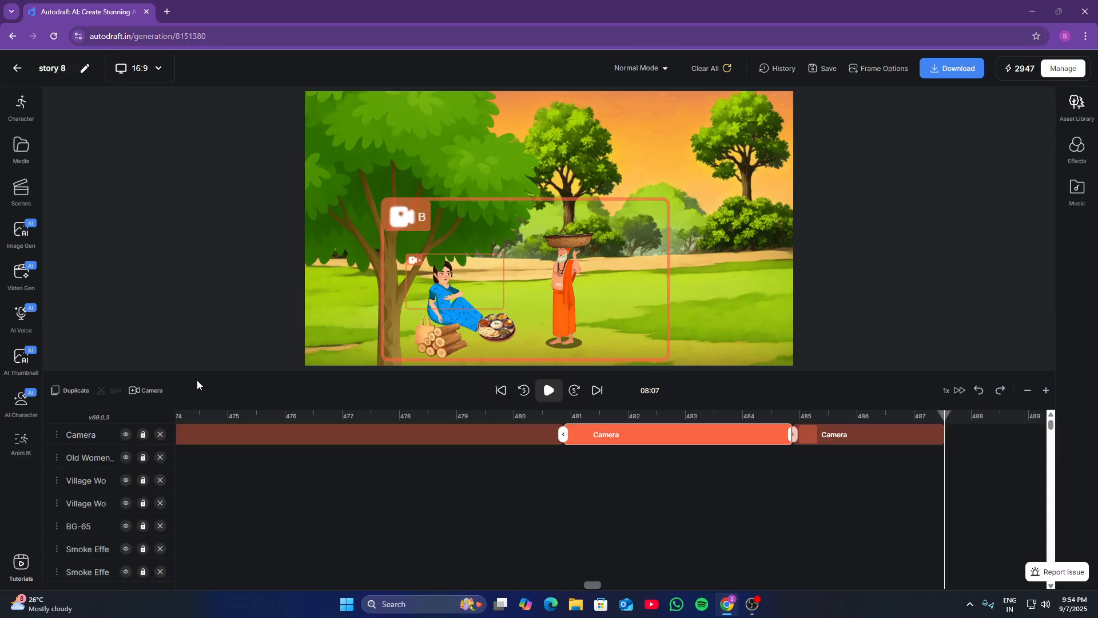
{"action": "key", "text": "ctrl+z"}
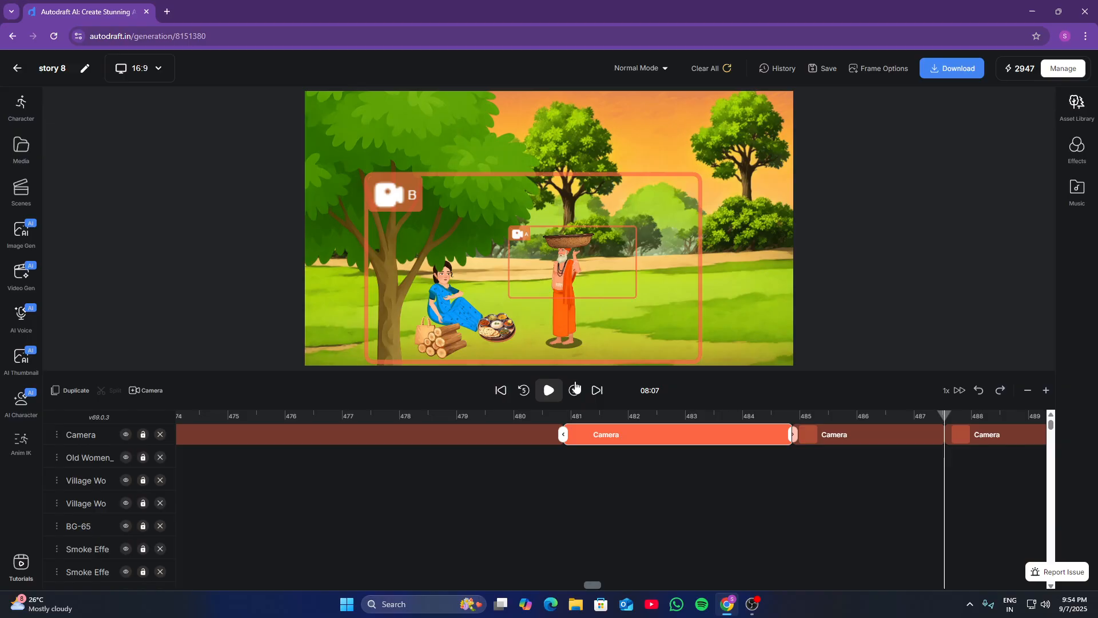
{"action": "left_click", "coordinate": [549, 391]}
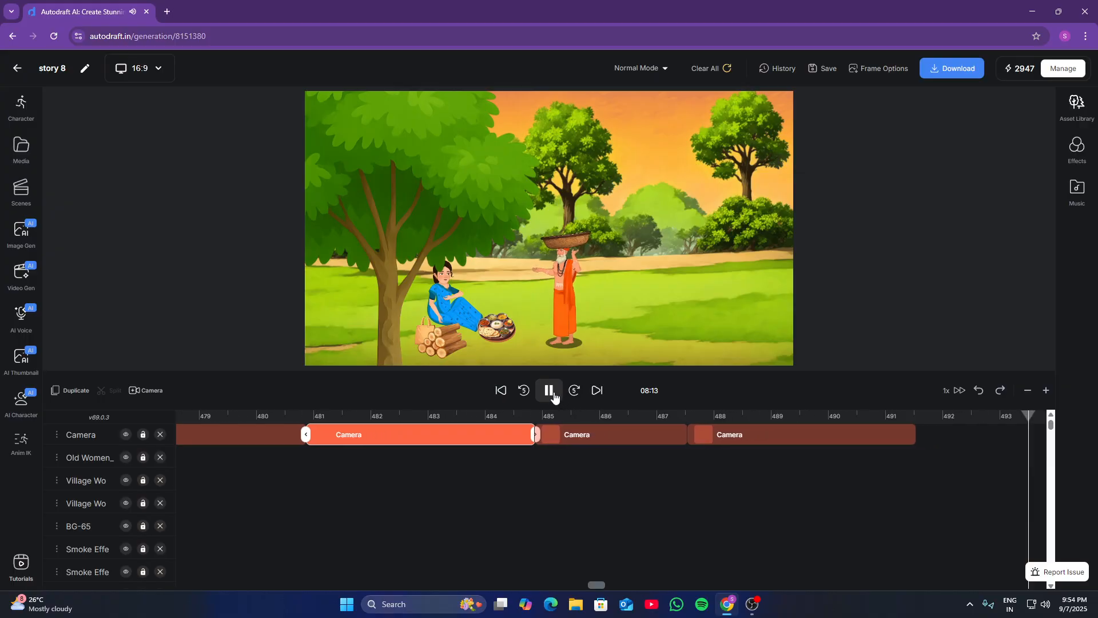
{"action": "left_click", "coordinate": [549, 390]}
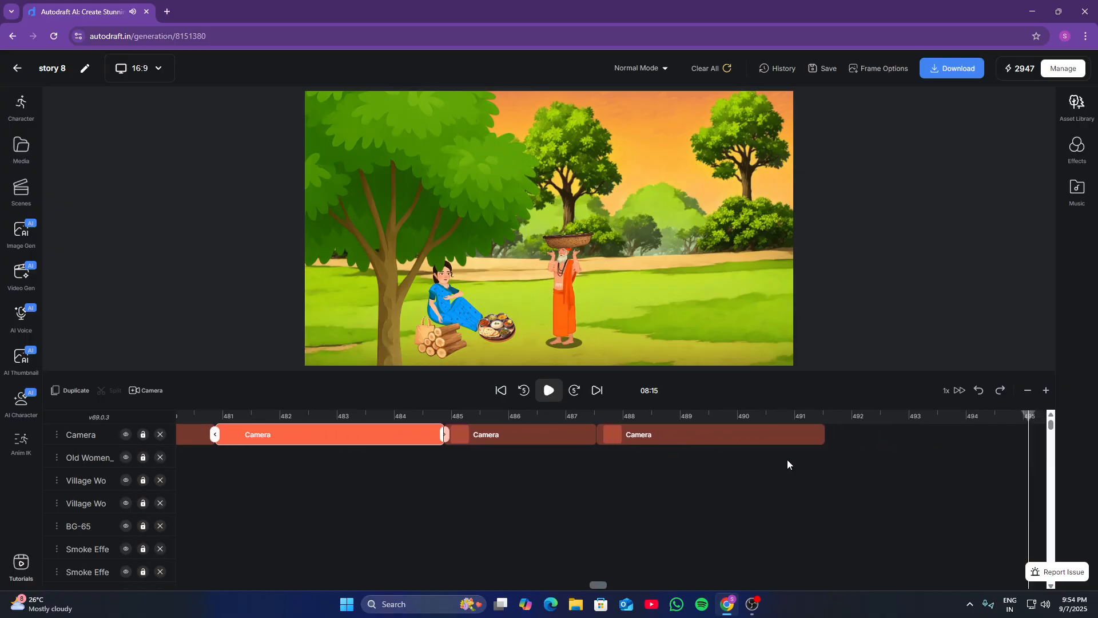
Extend the sadhu's duplicated camera clip to end at about 494.6 s, where the next voice clip starts
{"action": "left_click", "coordinate": [793, 436]}
{"action": "left_click_drag", "start_coordinate": [825, 439], "coordinate": [1052, 588]}
{"action": "left_click", "coordinate": [1004, 547]}
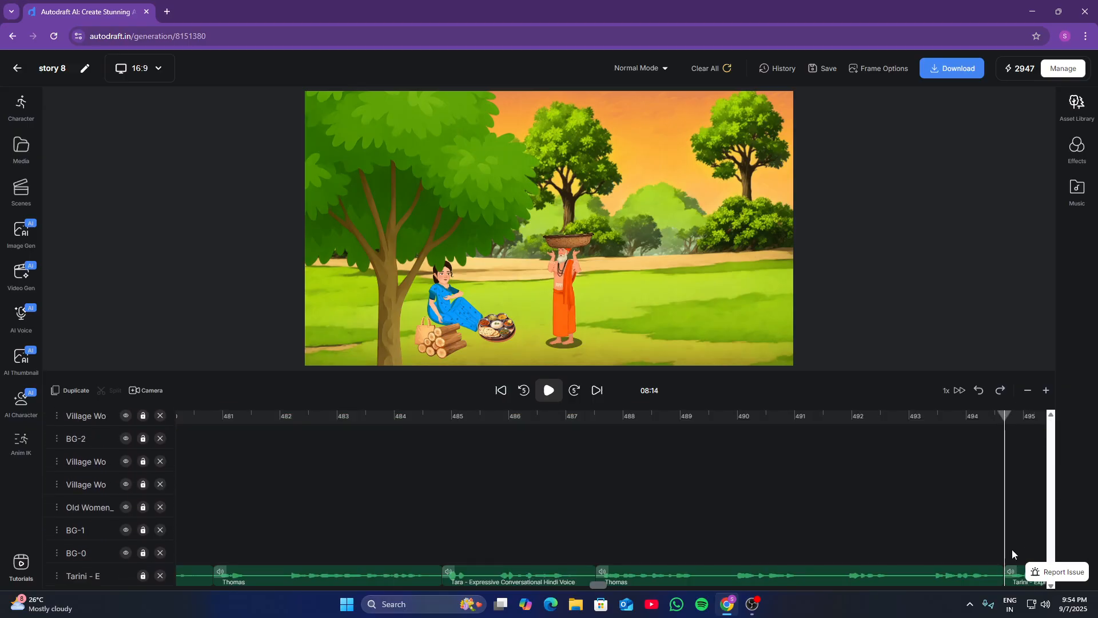
{"action": "scroll", "coordinate": [1012, 549], "scroll_direction": "up", "scroll_amount": 5}
{"action": "scroll", "coordinate": [1011, 550], "scroll_direction": "up", "scroll_amount": 8}
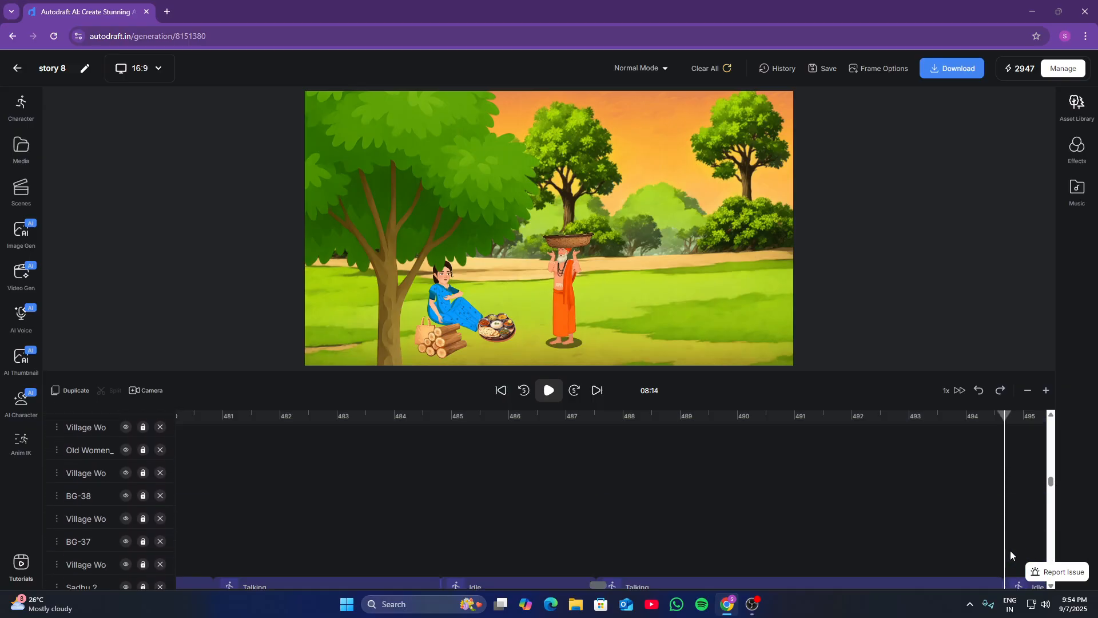
{"action": "scroll", "coordinate": [1010, 550], "scroll_direction": "up", "scroll_amount": 5}
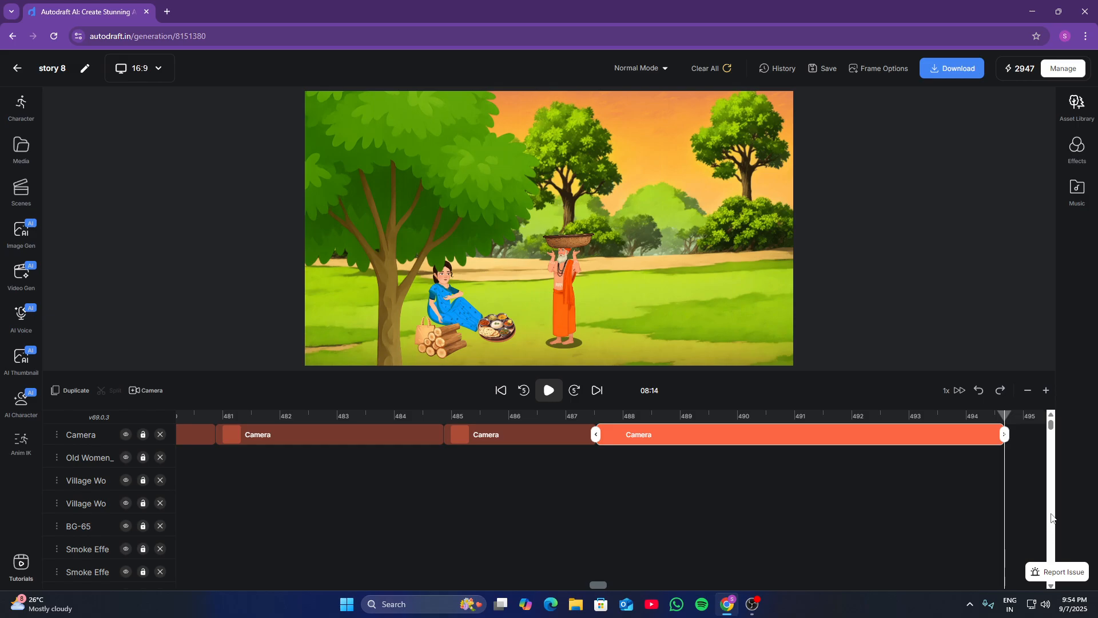
Duplicate the woman's camera clip to about 494.6 s, play the shot and extend the copy to about 503.5 s
{"action": "left_click", "coordinate": [480, 434]}
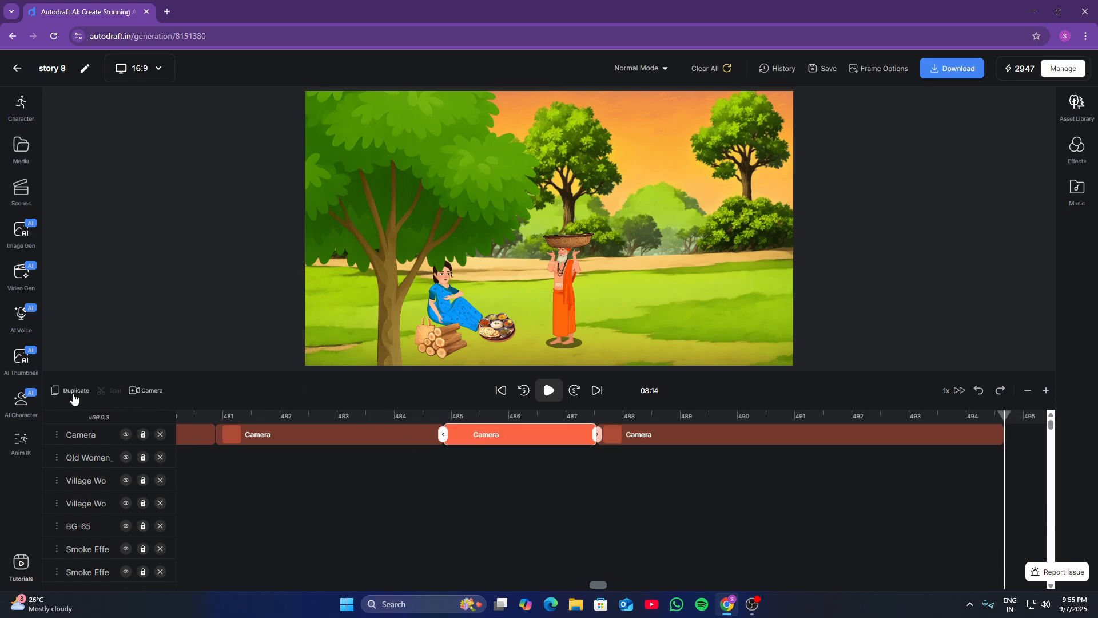
{"action": "left_click", "coordinate": [549, 391]}
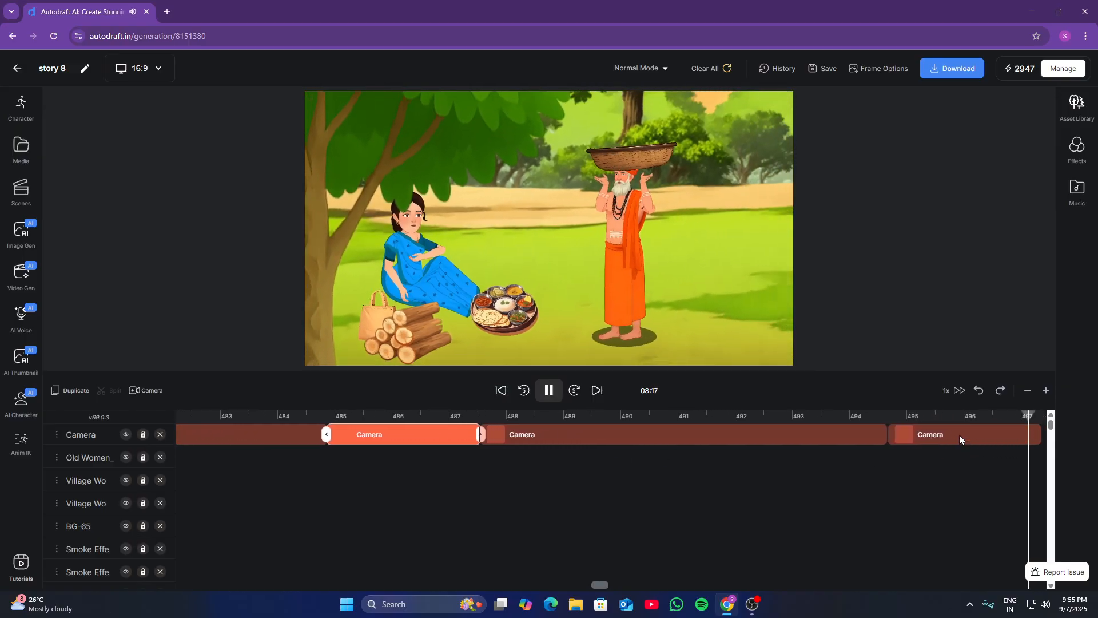
{"action": "left_click", "coordinate": [998, 441]}
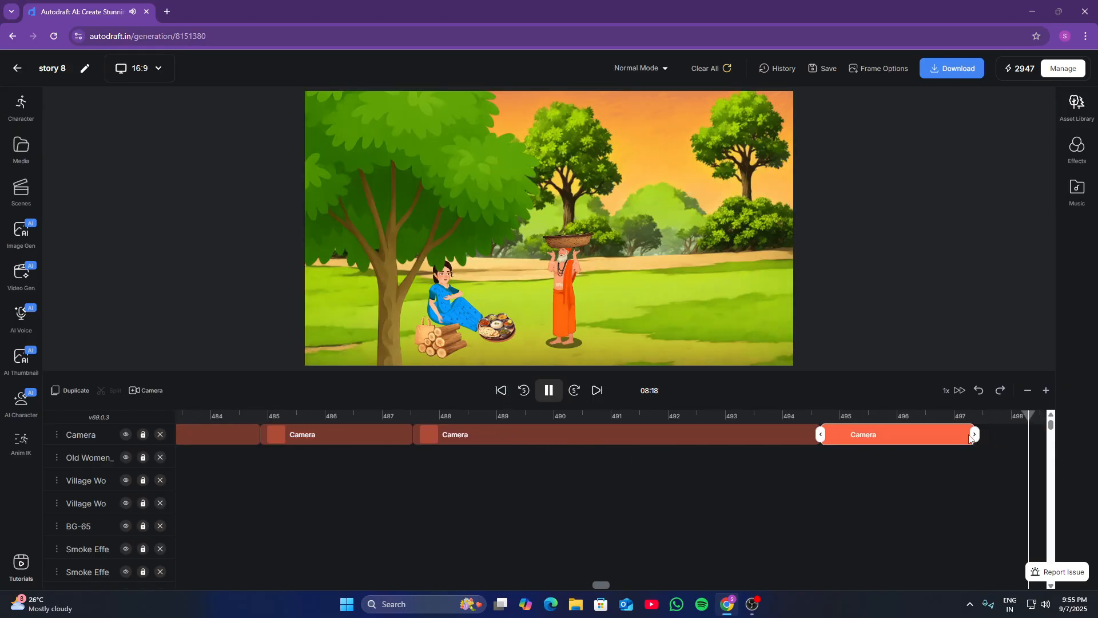
{"action": "left_click_drag", "start_coordinate": [959, 435], "coordinate": [1064, 439]}
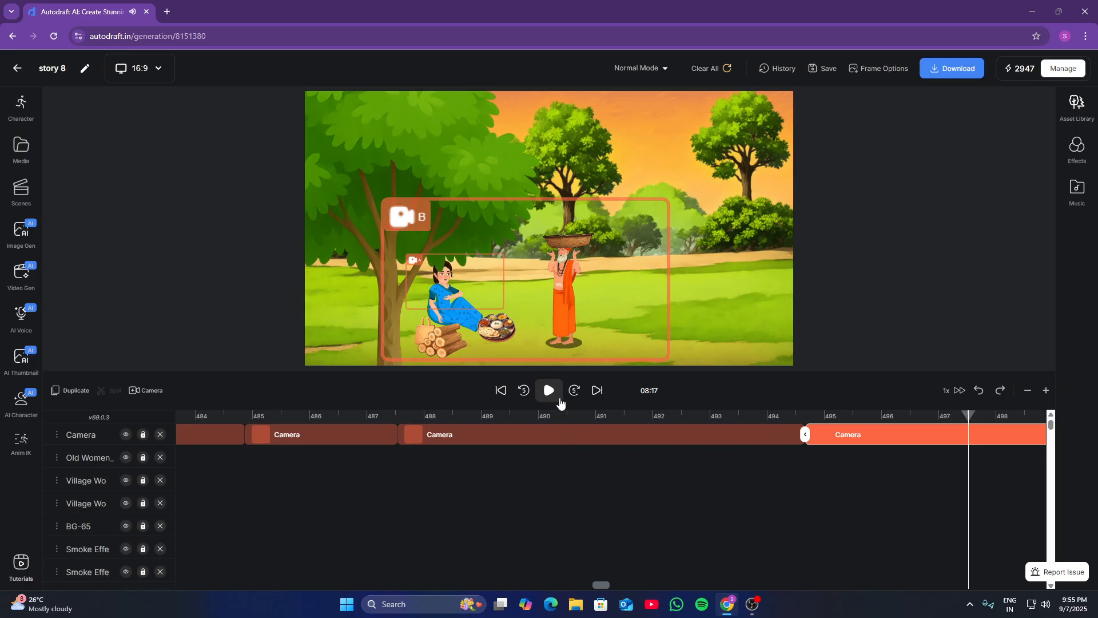
{"action": "left_click", "coordinate": [559, 398]}
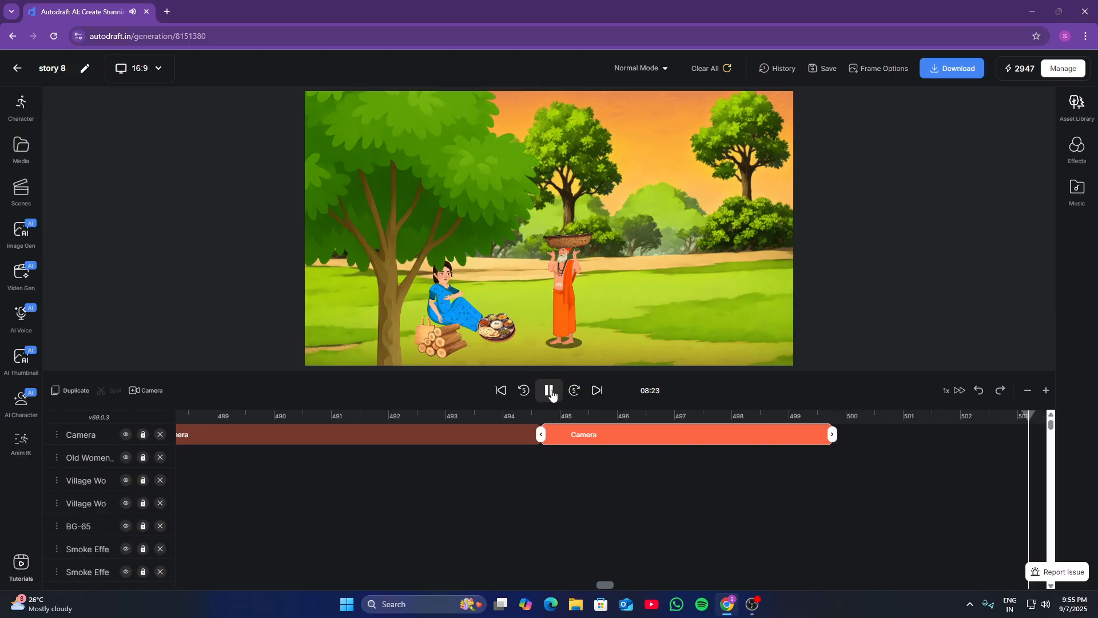
{"action": "left_click_drag", "start_coordinate": [805, 437], "coordinate": [1024, 458]}
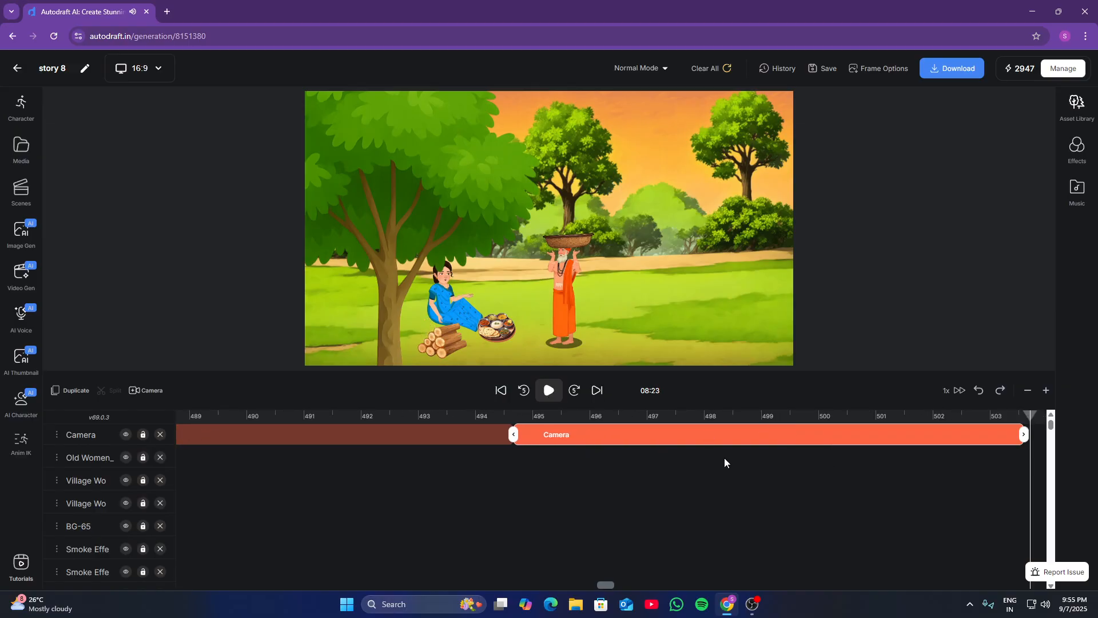
Duplicate the woman's camera clip again to about 503.5 s and play the shot through her dialogue
{"action": "left_click", "coordinate": [74, 390]}
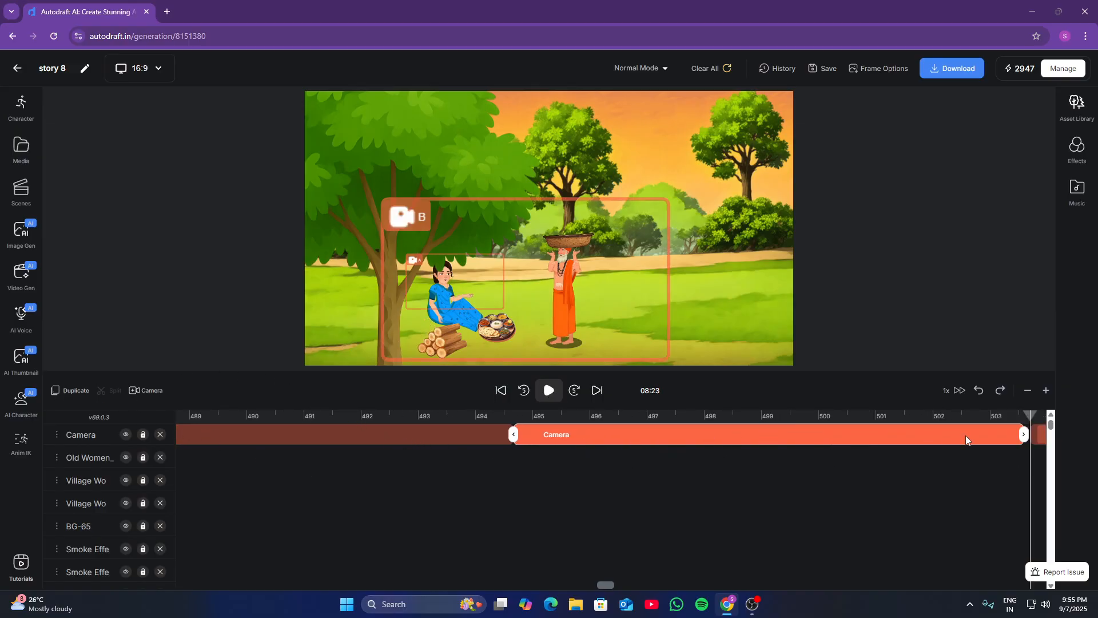
{"action": "left_click", "coordinate": [1039, 435]}
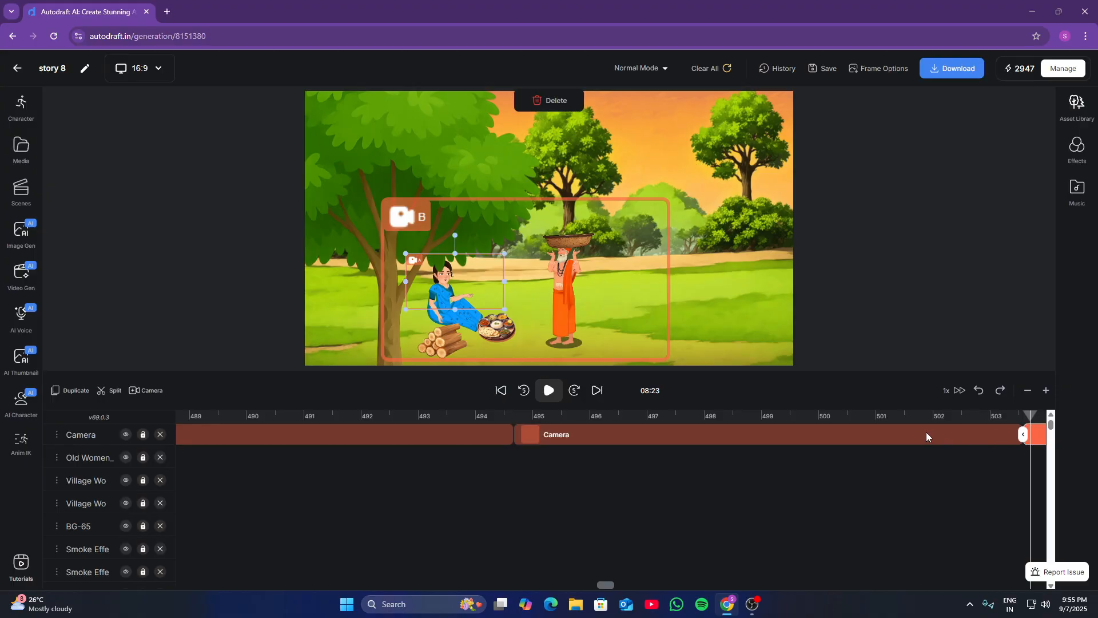
{"action": "left_click", "coordinate": [548, 391]}
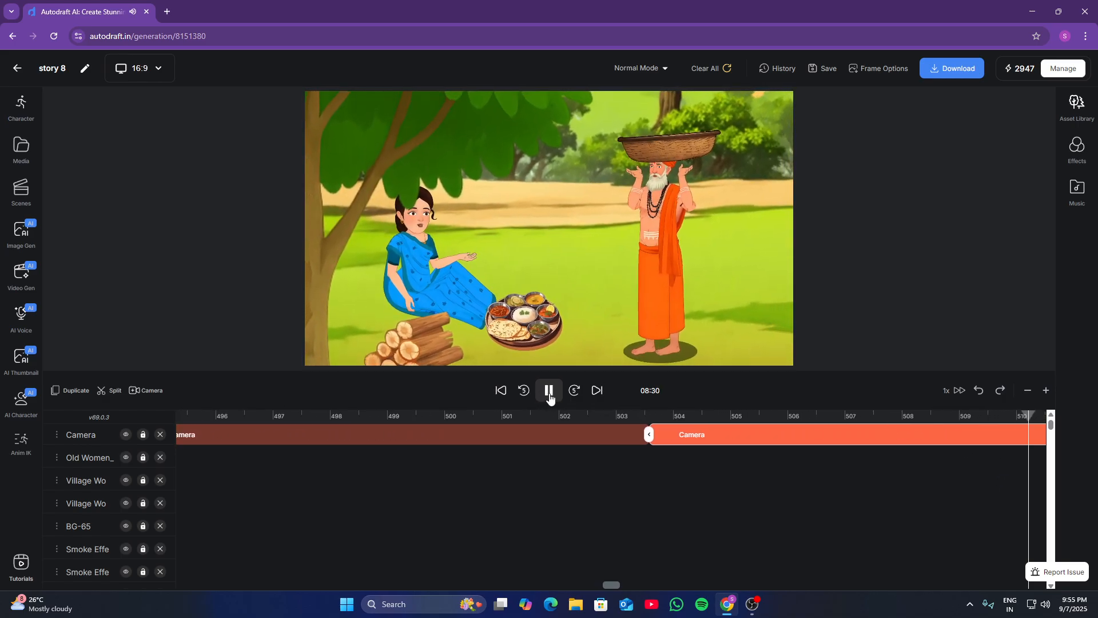
{"action": "left_click", "coordinate": [1026, 393]}
{"action": "left_click", "coordinate": [1027, 394]}
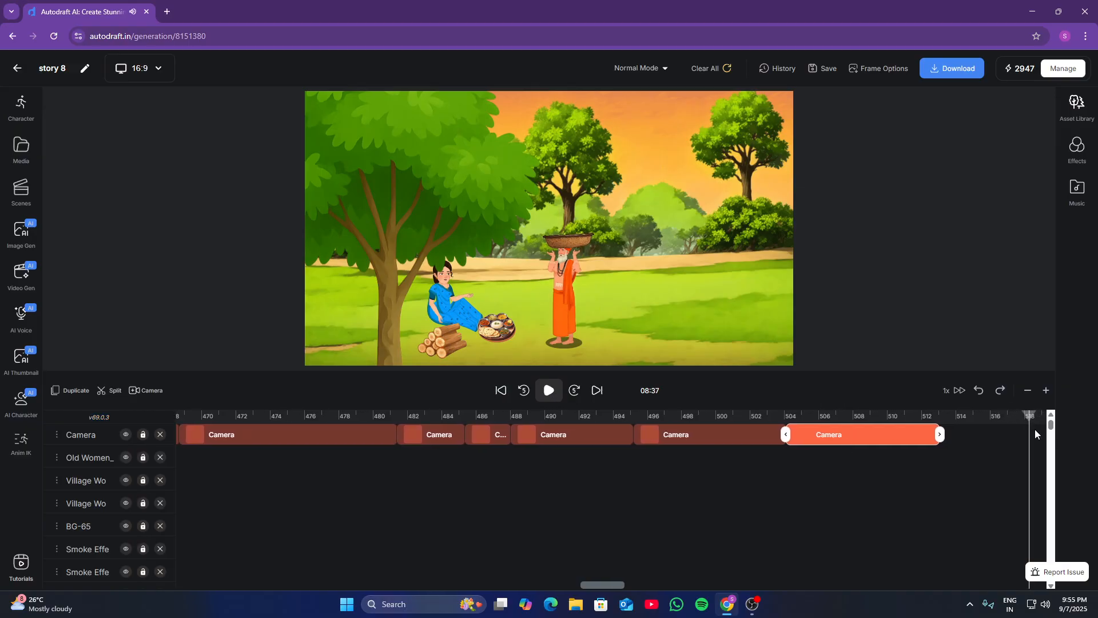
Extend the camera clip starting at 503.5 s to about 521.6 s, where the next Thomas voice clip starts
{"action": "left_click_drag", "start_coordinate": [1051, 424], "coordinate": [1033, 582]}
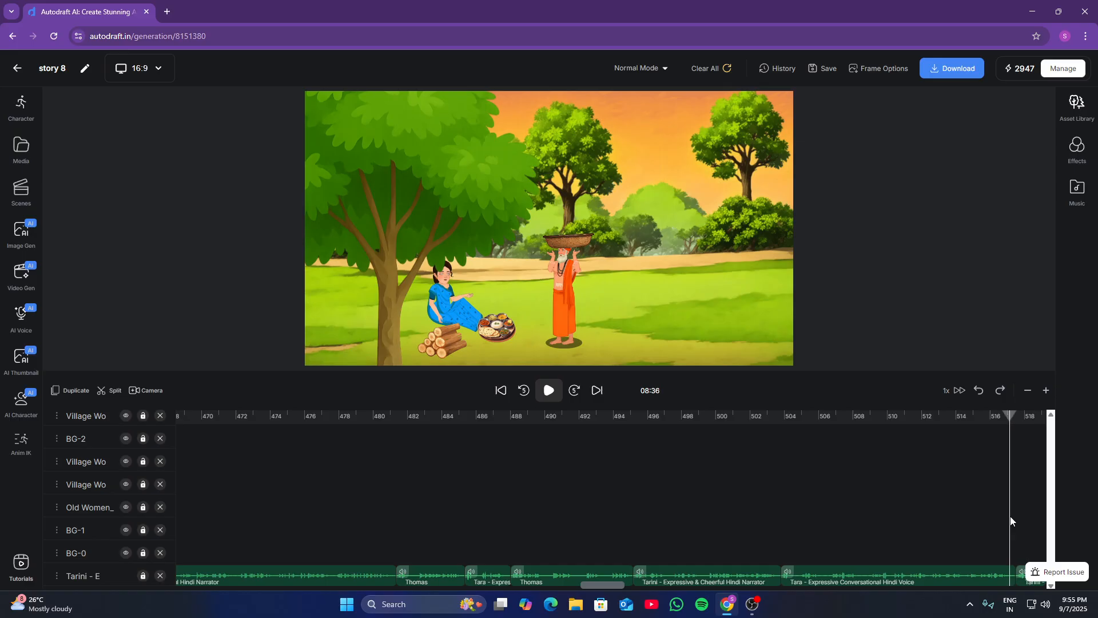
{"action": "scroll", "coordinate": [972, 523], "scroll_direction": "right", "scroll_amount": 6}
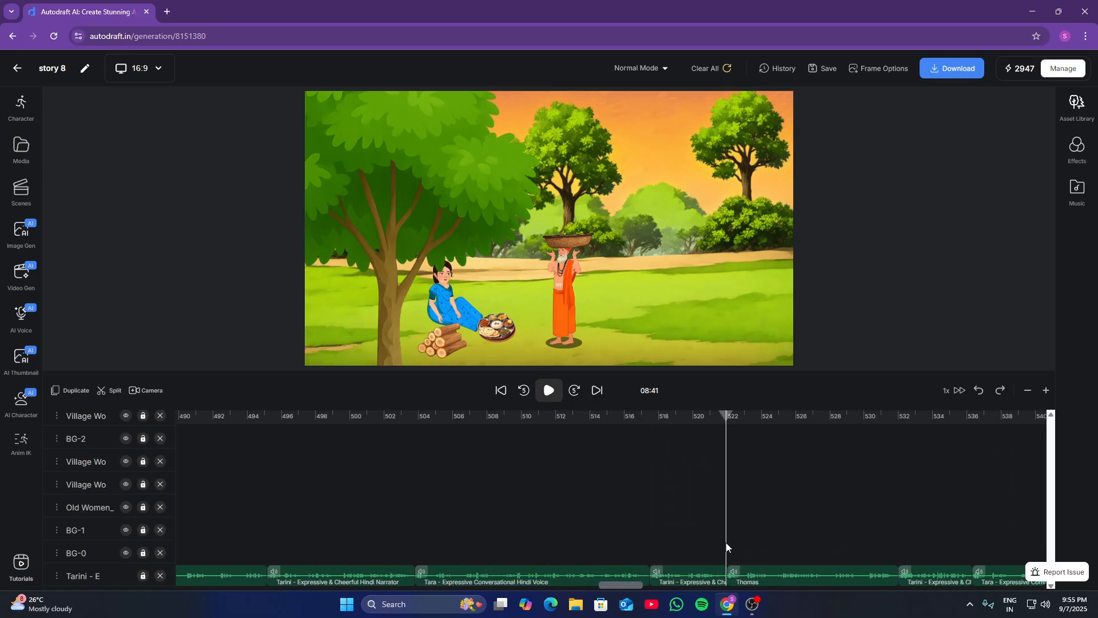
{"action": "scroll", "coordinate": [726, 541], "scroll_direction": "up", "scroll_amount": 10}
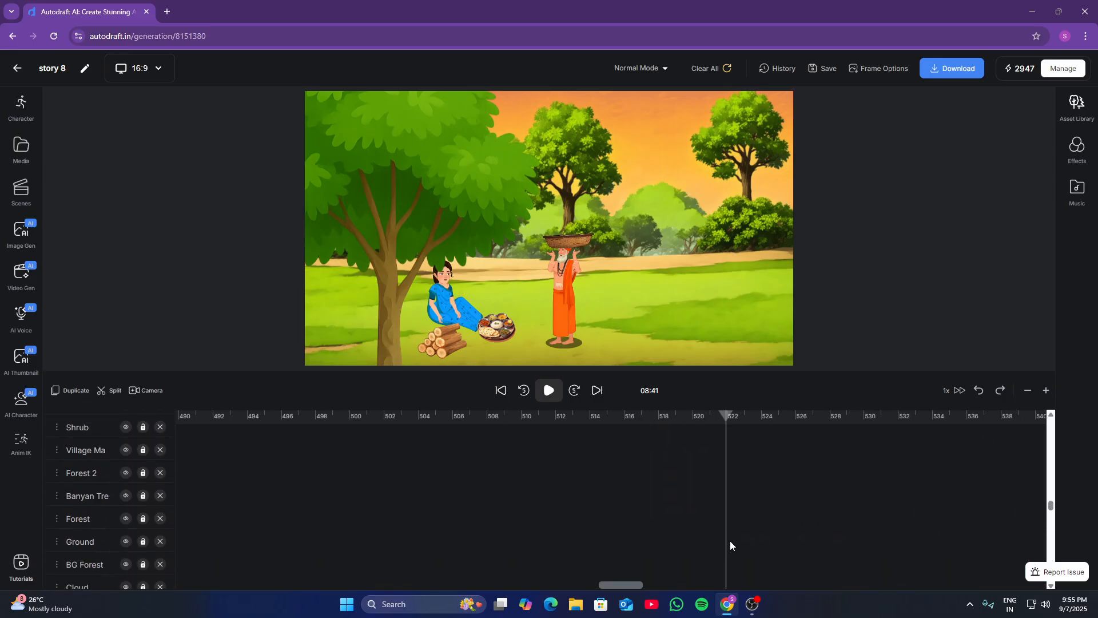
{"action": "scroll", "coordinate": [735, 538], "scroll_direction": "up", "scroll_amount": 10}
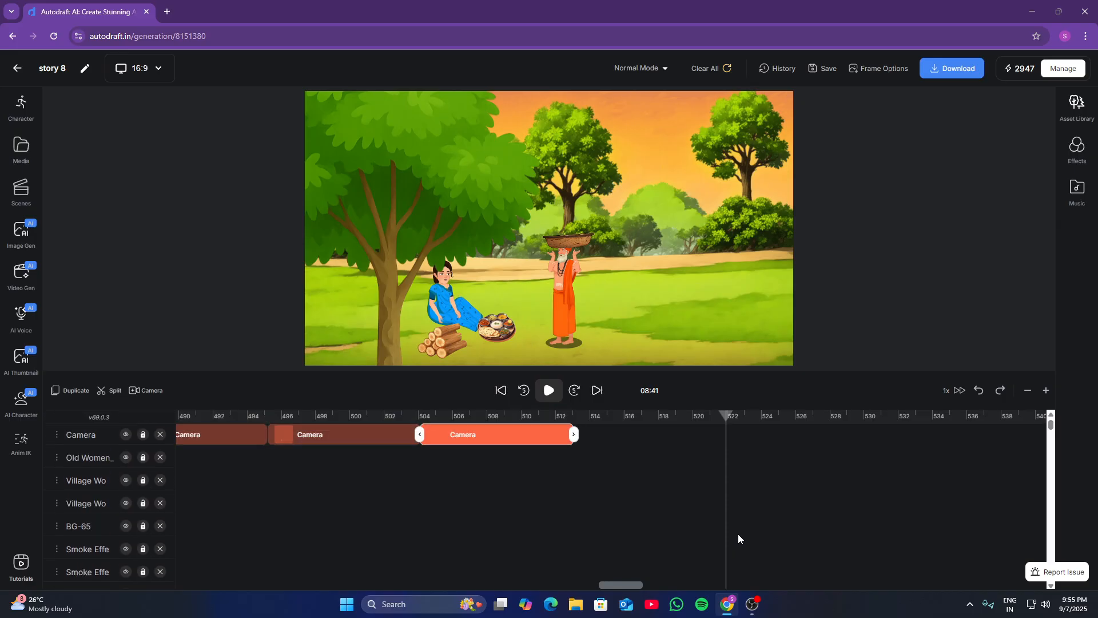
{"action": "left_click_drag", "start_coordinate": [573, 434], "coordinate": [736, 435]}
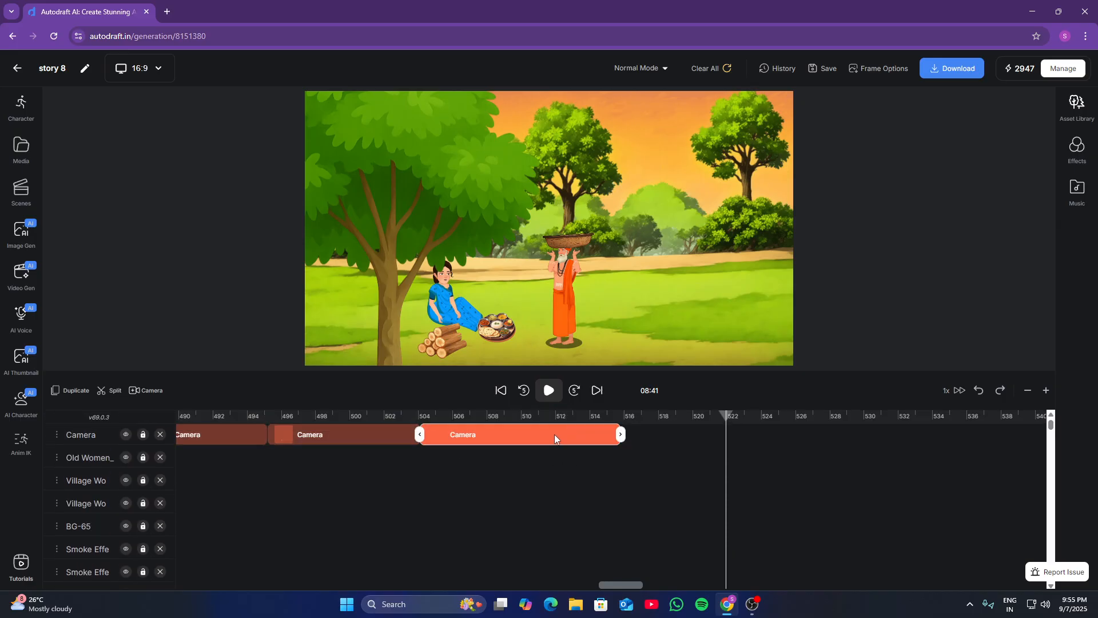
{"action": "mouse_move", "coordinate": [619, 436]}
{"action": "left_mouse_down"}
{"action": "mouse_move", "coordinate": [726, 444]}
{"action": "mouse_move", "coordinate": [695, 439]}
{"action": "left_mouse_up"}
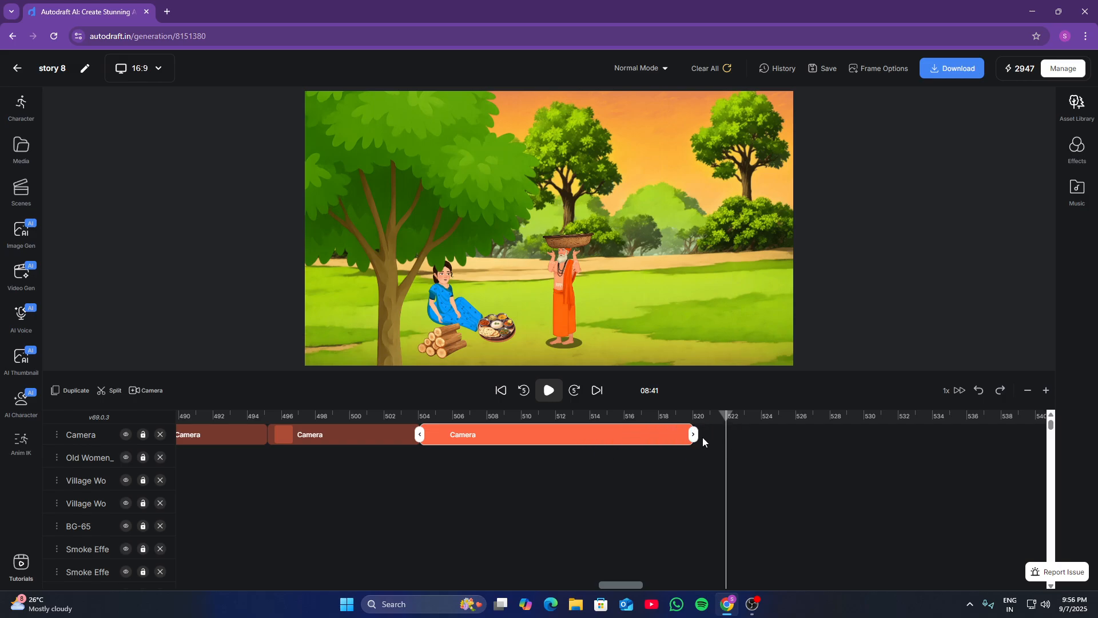
{"action": "left_click_drag", "start_coordinate": [696, 434], "coordinate": [750, 445]}
Duplicate the woman's camera clip to about 521.6 s, play the start of the shot and select the new clip
{"action": "left_click", "coordinate": [310, 430]}
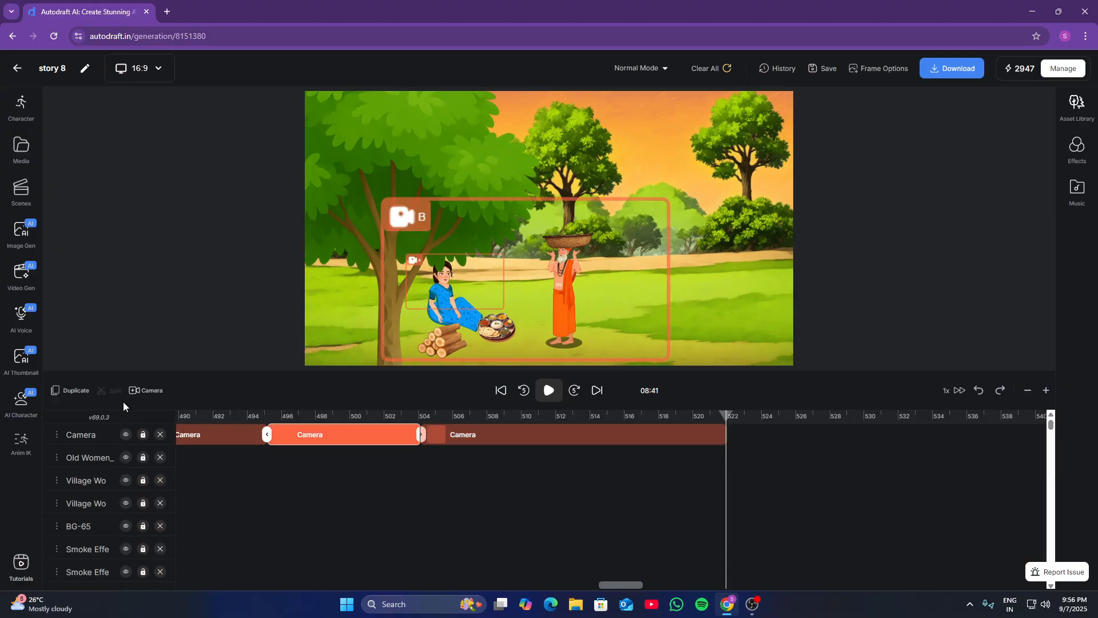
{"action": "left_click", "coordinate": [80, 393]}
{"action": "left_click", "coordinate": [547, 391]}
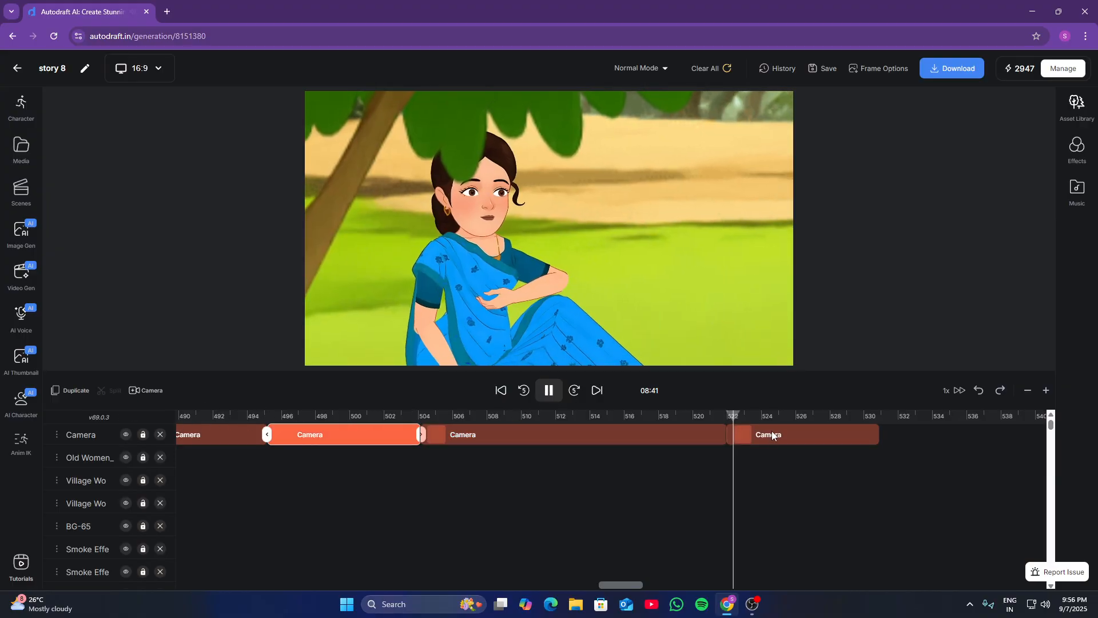
{"action": "left_click", "coordinate": [774, 432]}
{"action": "left_click", "coordinate": [549, 391]}
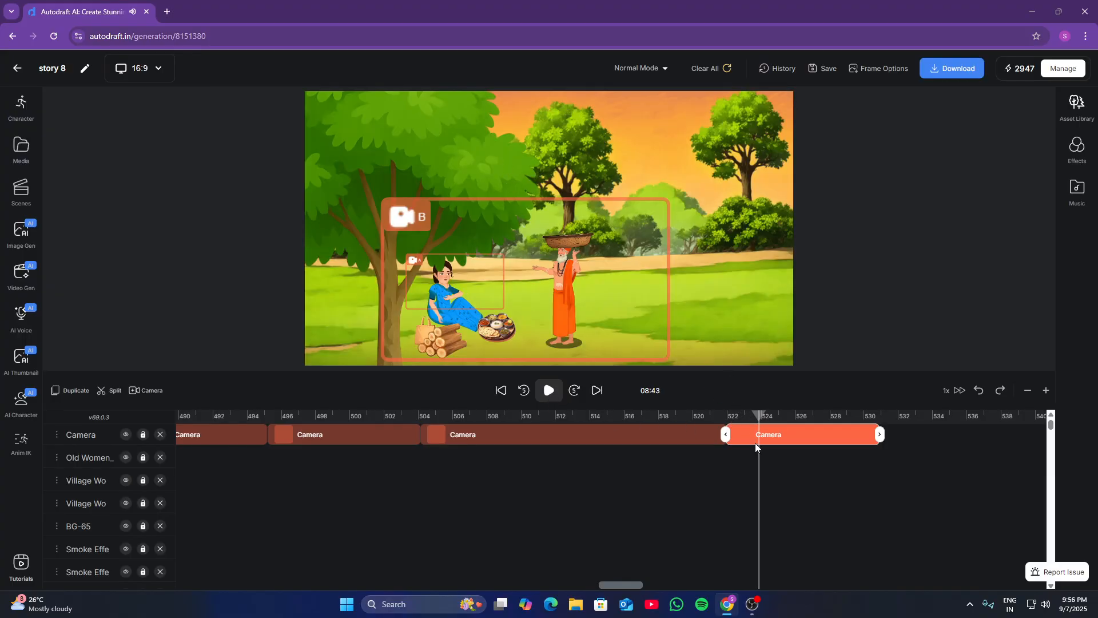
Replace the woman's camera clip at about 521.6 s with a duplicate of the sadhu's camera clip and play the shot
{"action": "left_click", "coordinate": [759, 439]}
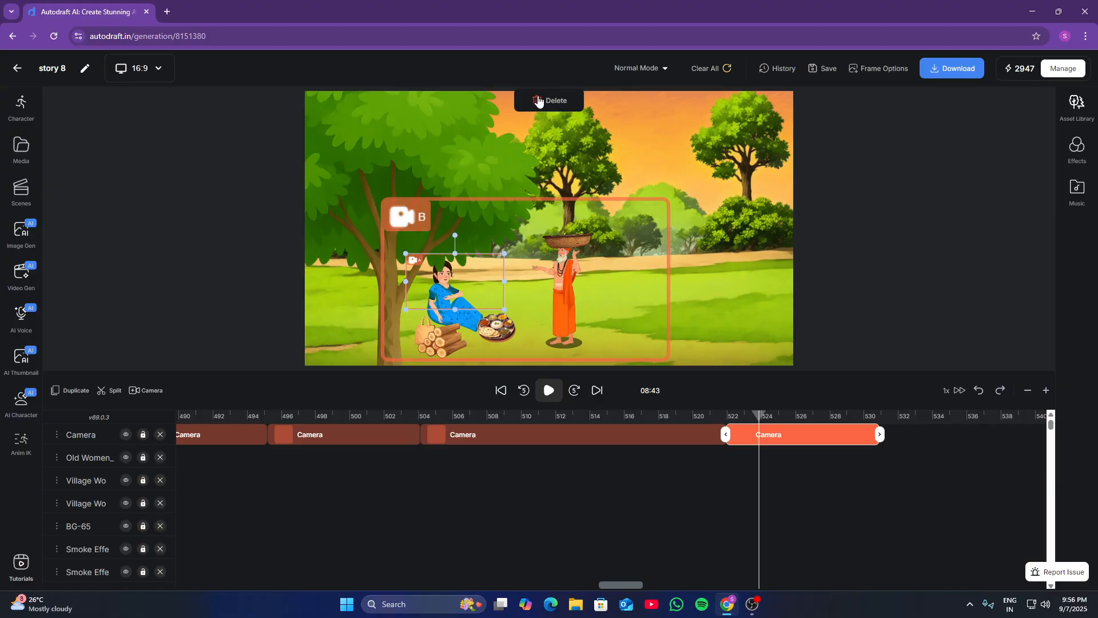
{"action": "key", "text": "Delete"}
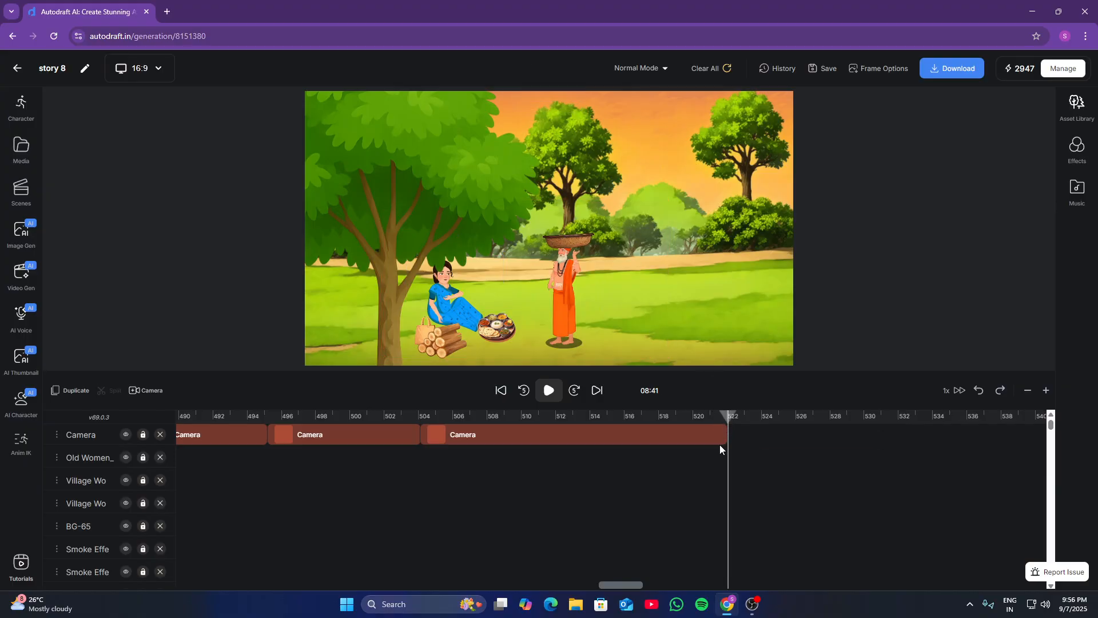
{"action": "left_click", "coordinate": [251, 430]}
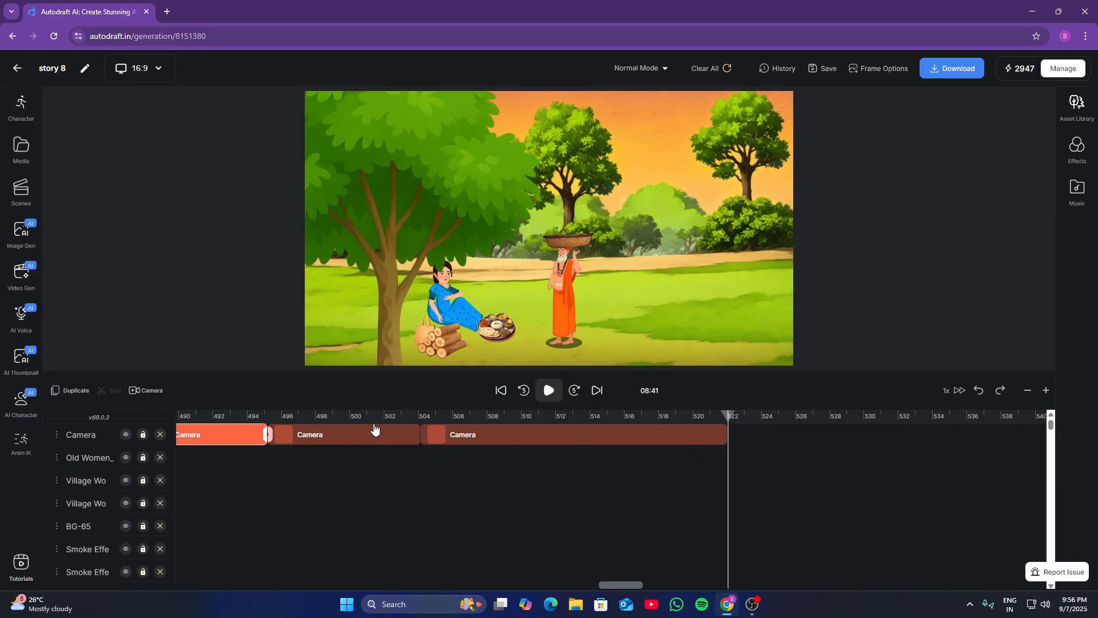
{"action": "key", "text": "ctrl+z"}
{"action": "left_click", "coordinate": [549, 394]}
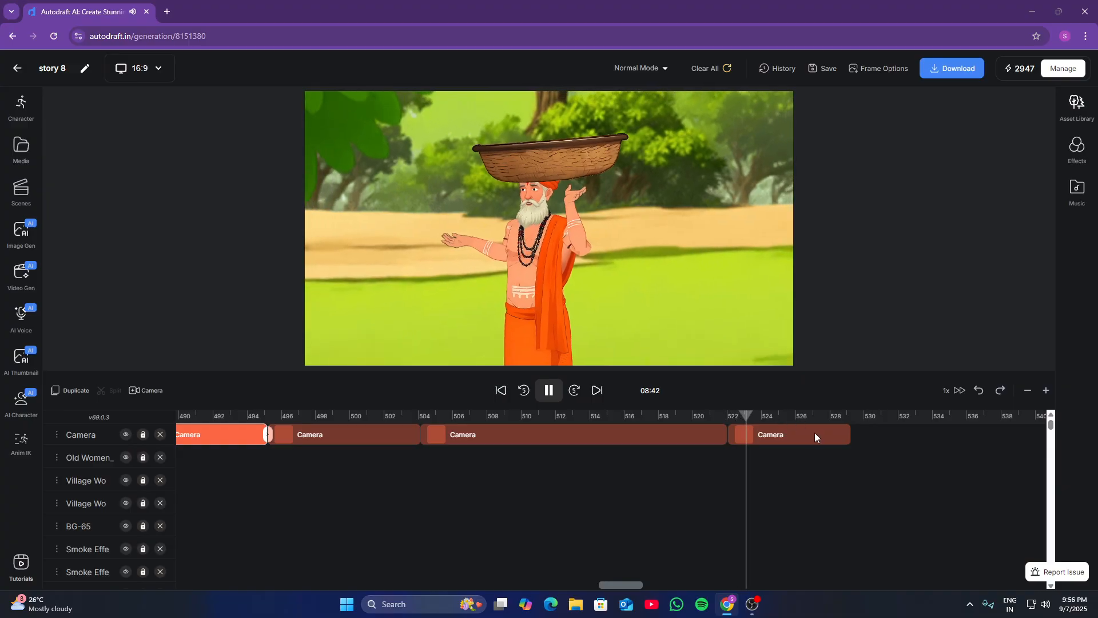
Extend the sadhu's camera clip starting at about 521.6 s to about 531.7 s, where the next Tarini voice clip starts
{"action": "left_click_drag", "start_coordinate": [851, 447], "coordinate": [911, 444]}
{"action": "scroll", "coordinate": [871, 473], "scroll_direction": "down", "scroll_amount": 2}
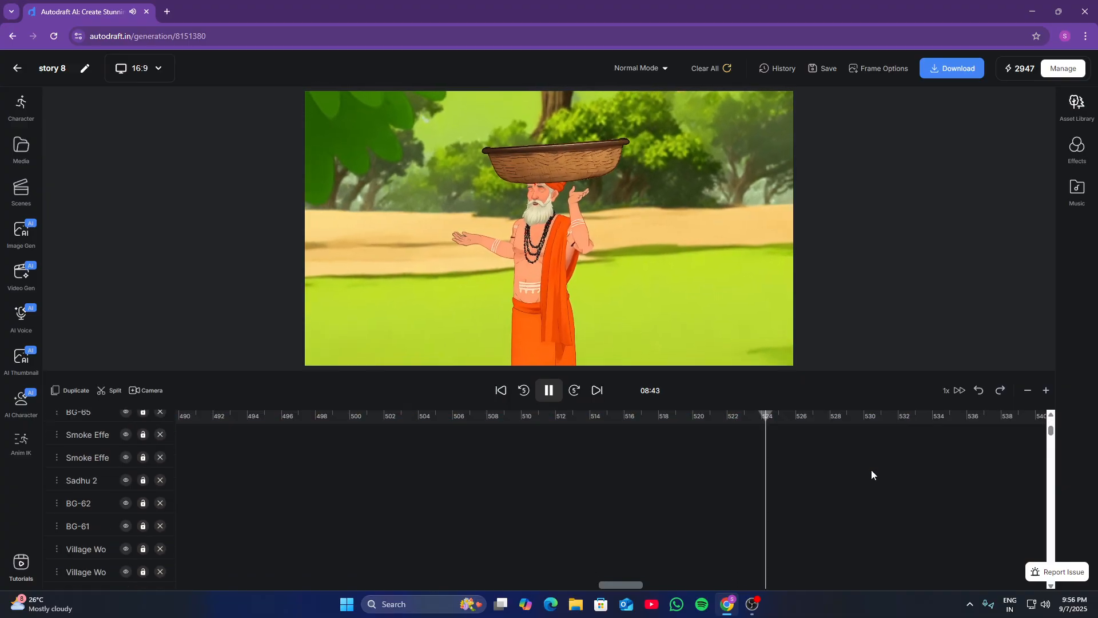
{"action": "scroll", "coordinate": [874, 471], "scroll_direction": "down", "scroll_amount": 8}
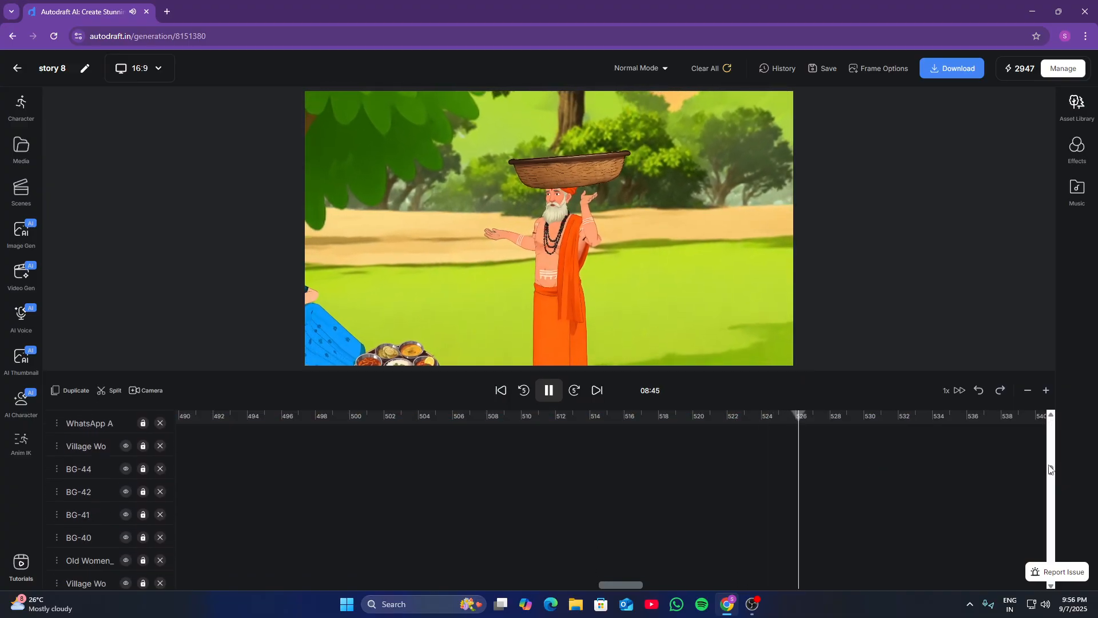
{"action": "scroll", "coordinate": [1050, 469], "scroll_direction": "up", "scroll_amount": 3}
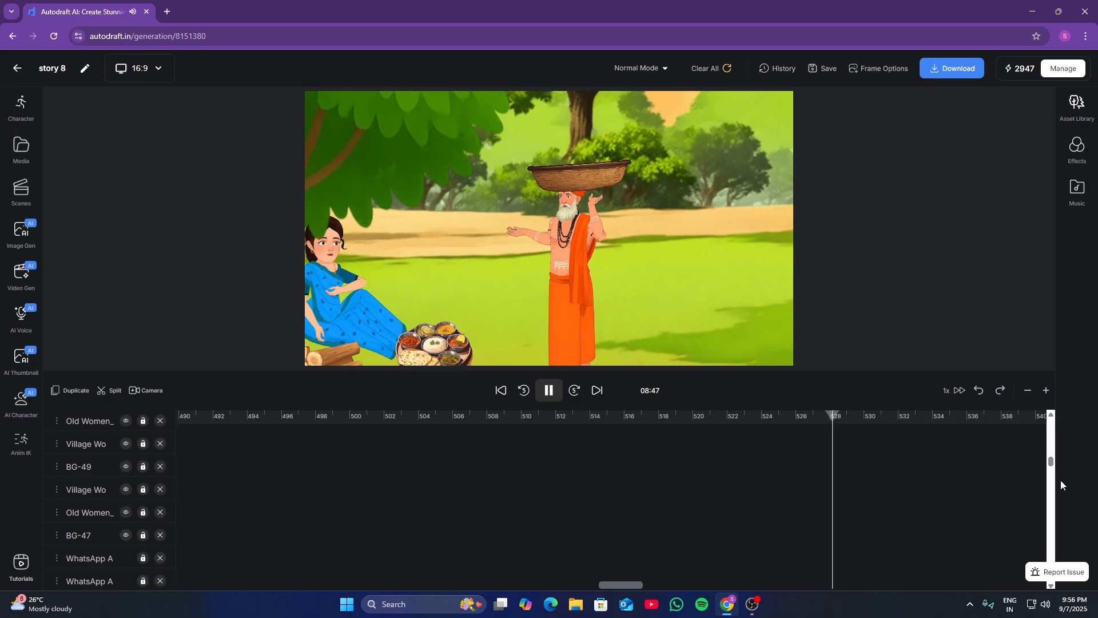
{"action": "scroll", "coordinate": [1053, 484], "scroll_direction": "down", "scroll_amount": 5}
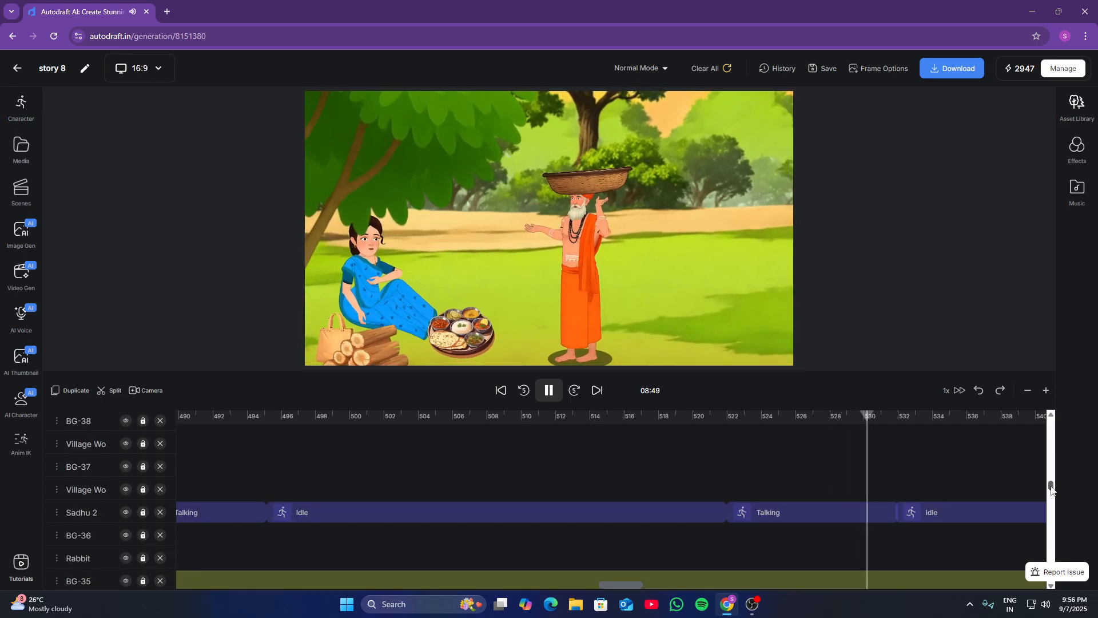
{"action": "scroll", "coordinate": [1051, 489], "scroll_direction": "down", "scroll_amount": 5}
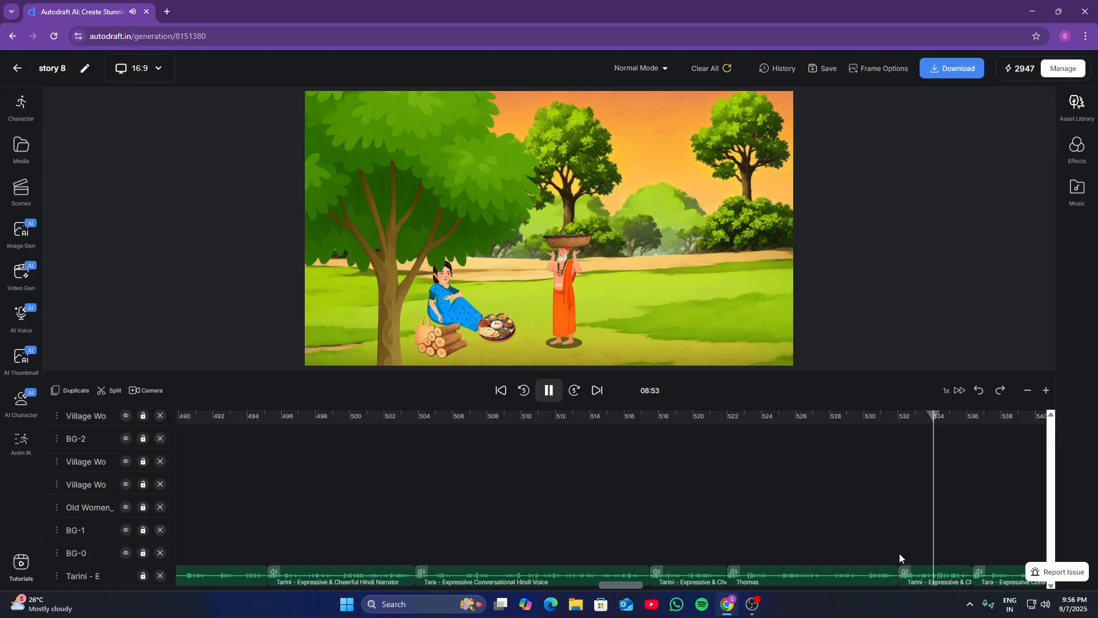
{"action": "left_click", "coordinate": [900, 553]}
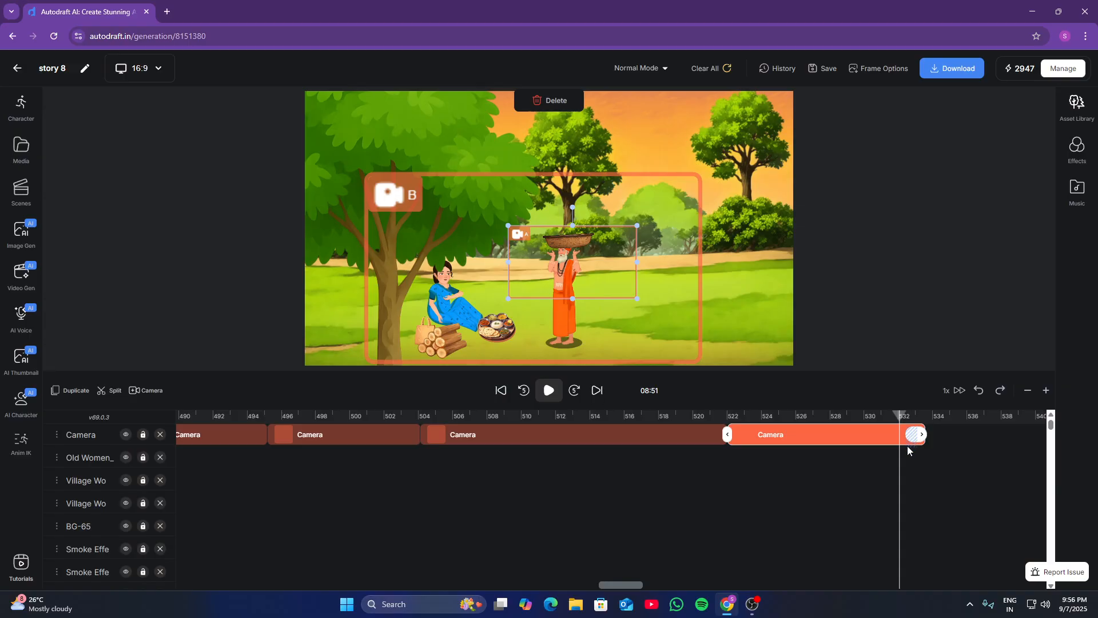
{"action": "left_click_drag", "start_coordinate": [908, 446], "coordinate": [900, 447]}
Duplicate the sadhu's camera clip to about 531.7 s and play the start of the shot
{"action": "left_click", "coordinate": [60, 391]}
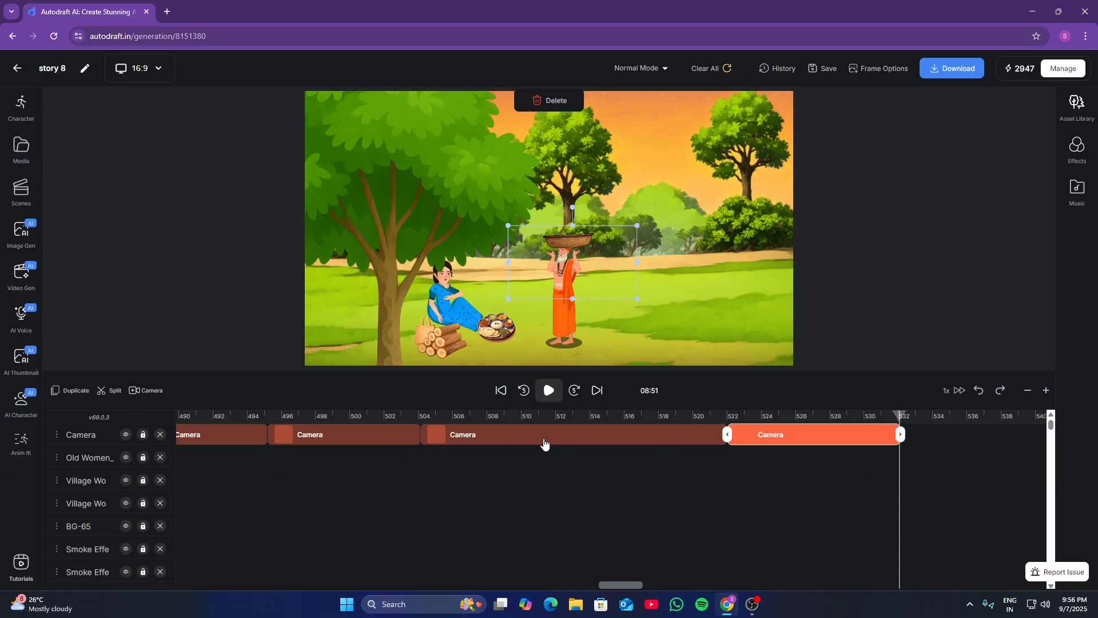
{"action": "left_click", "coordinate": [548, 390]}
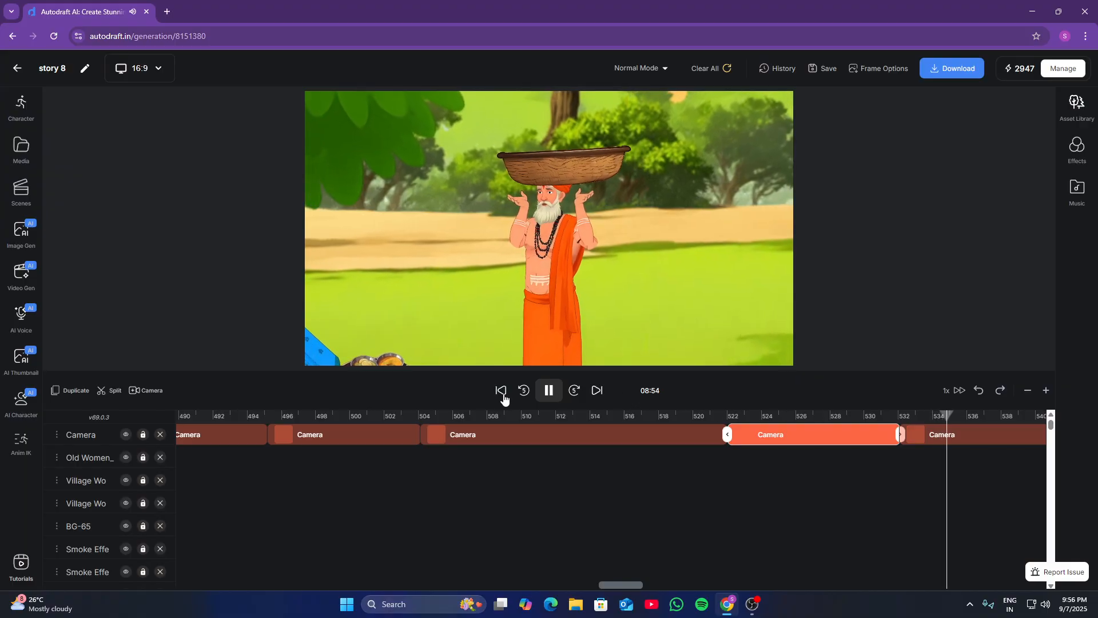
{"action": "left_click", "coordinate": [543, 394]}
Shorten the sadhu's camera clip starting at 531.7 s to end at about 535.9 s, where the next Tara voice clip starts
{"action": "left_click_drag", "start_coordinate": [1051, 428], "coordinate": [1050, 580]}
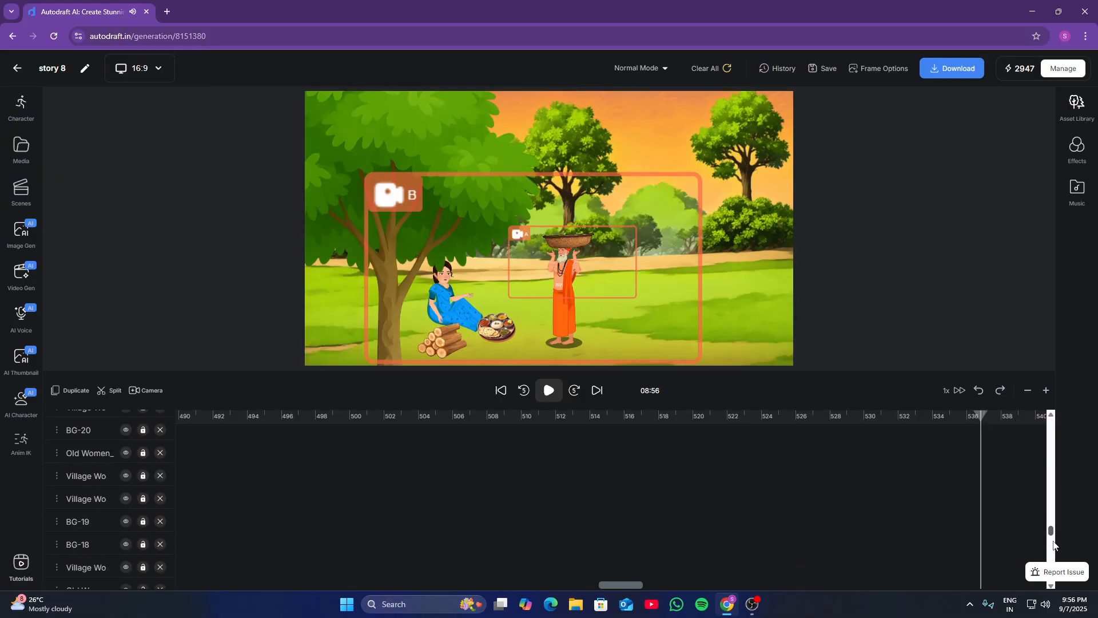
{"action": "left_click", "coordinate": [972, 548]}
{"action": "scroll", "coordinate": [971, 547], "scroll_direction": "up", "scroll_amount": 10}
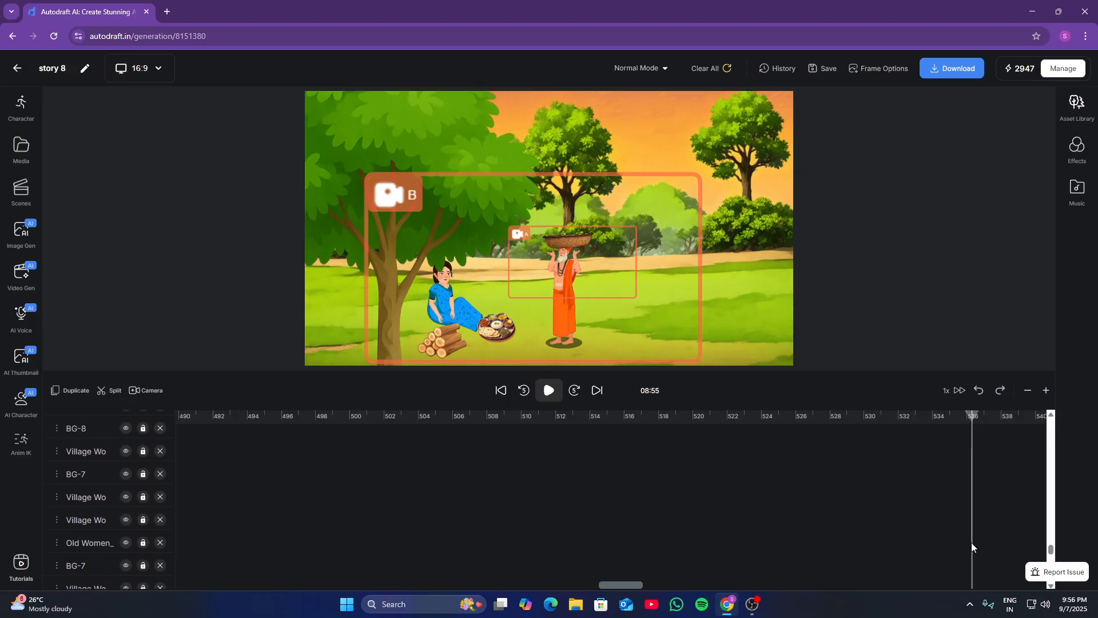
{"action": "scroll", "coordinate": [972, 542], "scroll_direction": "up", "scroll_amount": 8}
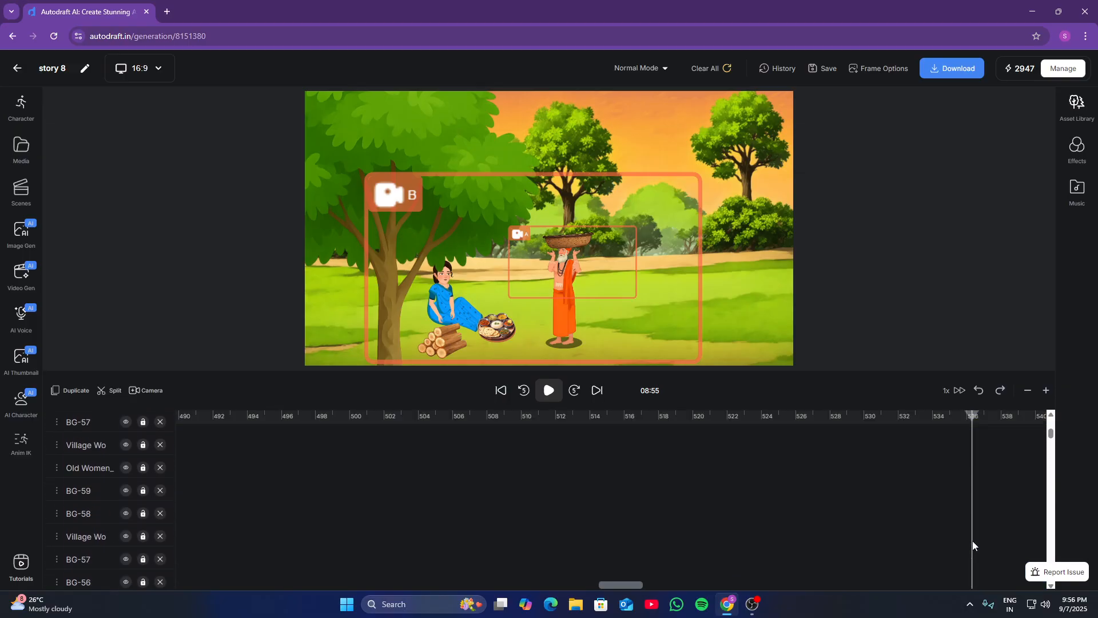
{"action": "scroll", "coordinate": [972, 541], "scroll_direction": "right", "scroll_amount": 5}
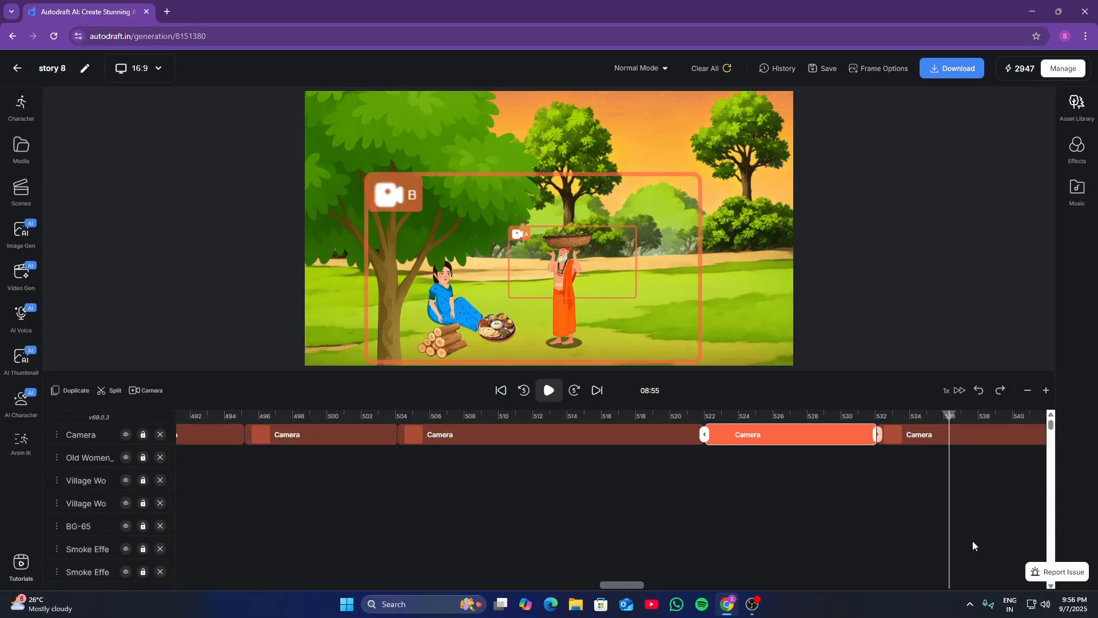
{"action": "left_click", "coordinate": [752, 433]}
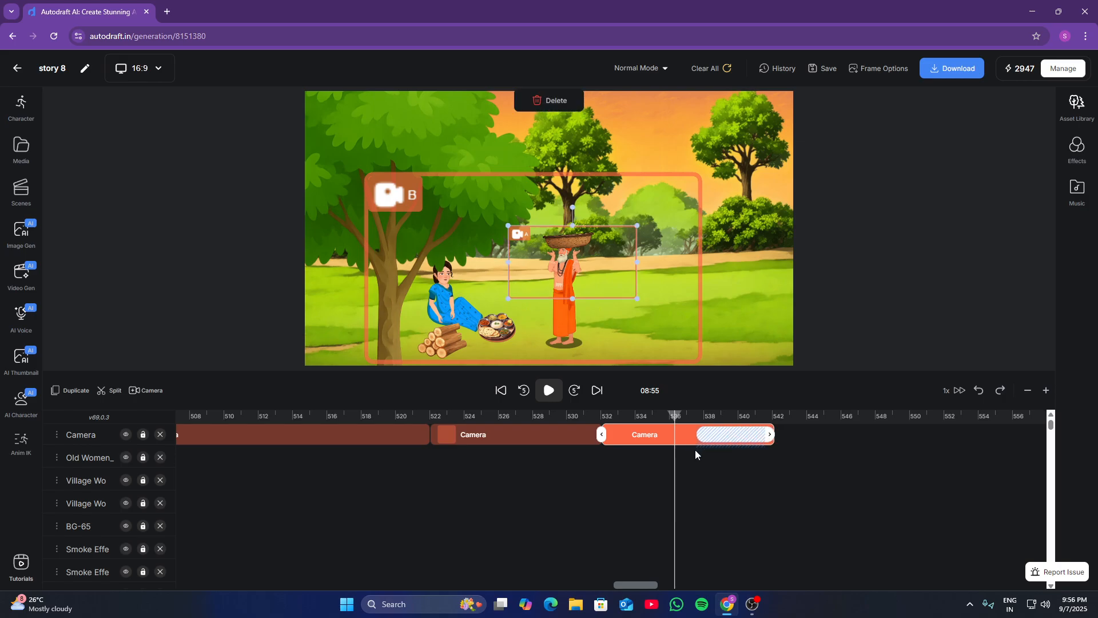
{"action": "left_click_drag", "start_coordinate": [671, 456], "coordinate": [673, 456]}
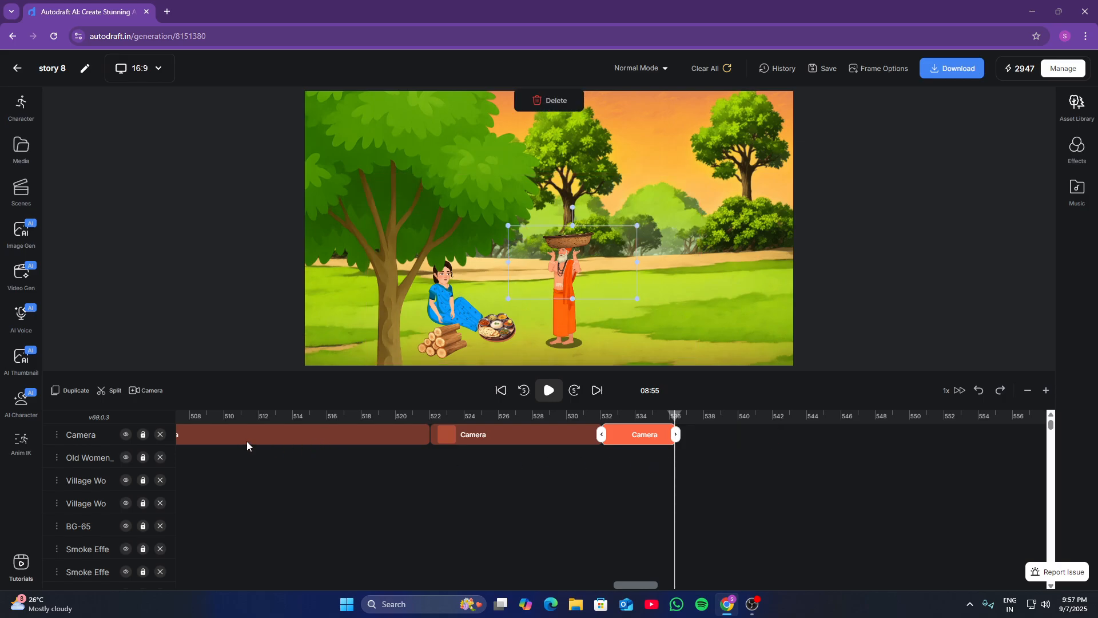
Duplicate the woman's camera clip to about 535.9 s and play the shot through her dialogue
{"action": "scroll", "coordinate": [247, 443], "scroll_direction": "left", "scroll_amount": 4}
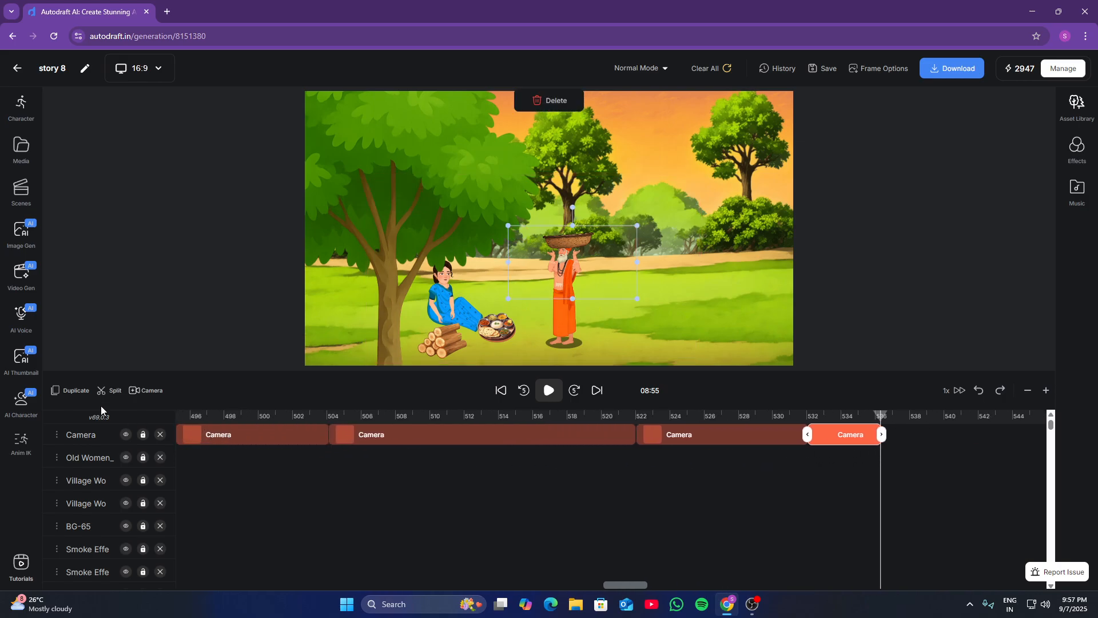
{"action": "left_click", "coordinate": [195, 435]}
{"action": "left_click", "coordinate": [71, 390]}
{"action": "left_click", "coordinate": [549, 391]}
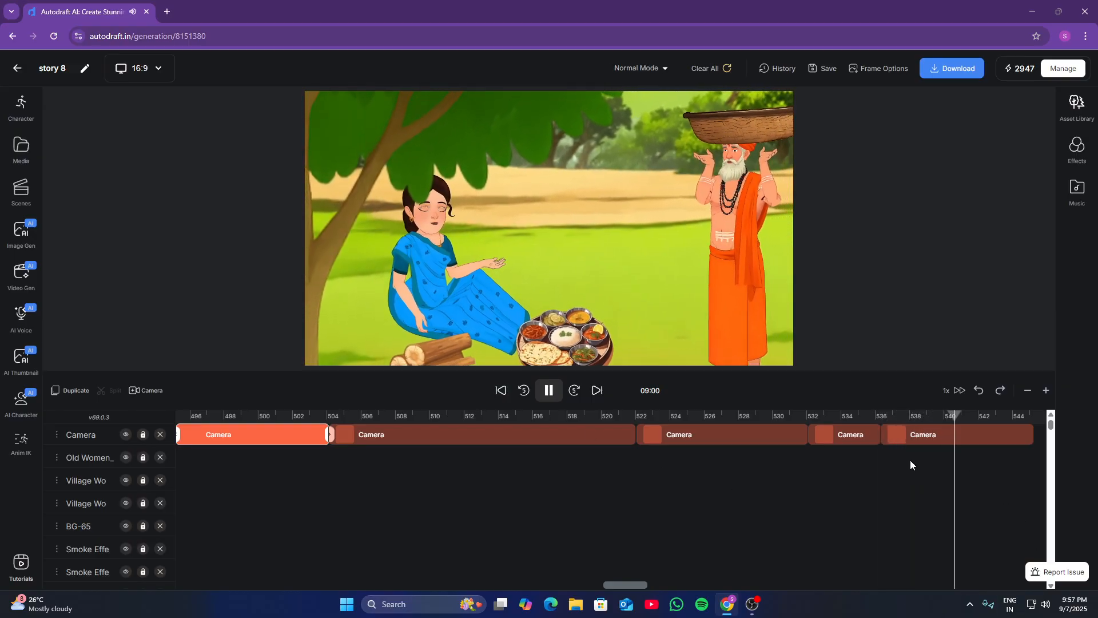
{"action": "left_click", "coordinate": [548, 387]}
Shorten the woman's camera clip starting at 535.9 s to end at about 541.6 s, where the next Thomas voice clip starts
{"action": "scroll", "coordinate": [1044, 429], "scroll_direction": "down", "scroll_amount": 5}
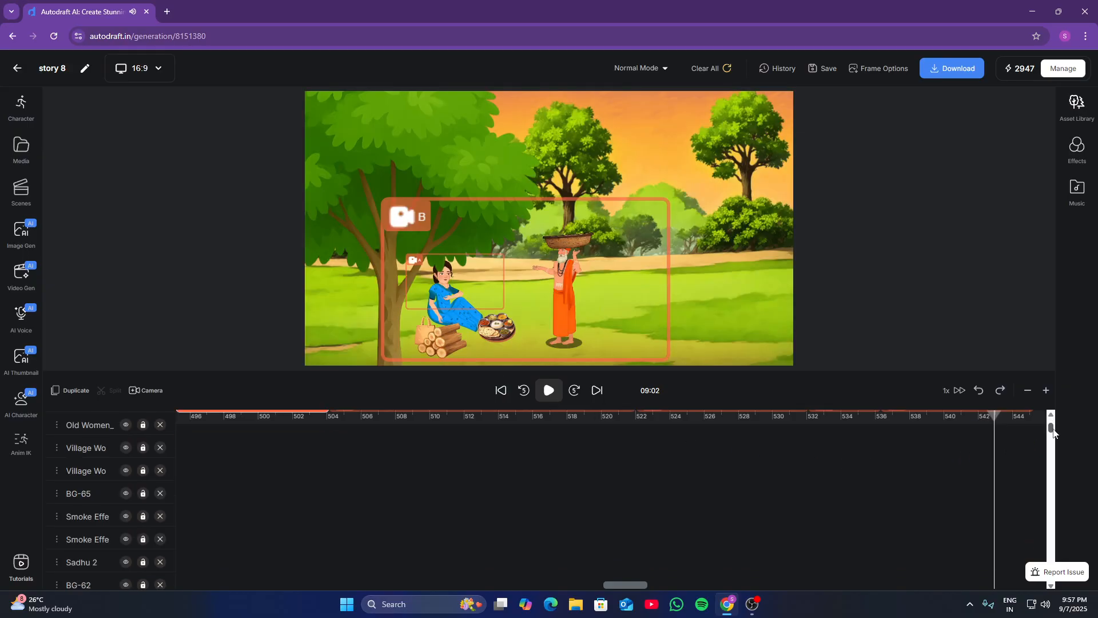
{"action": "left_click", "coordinate": [976, 553]}
{"action": "scroll", "coordinate": [972, 552], "scroll_direction": "up", "scroll_amount": 10}
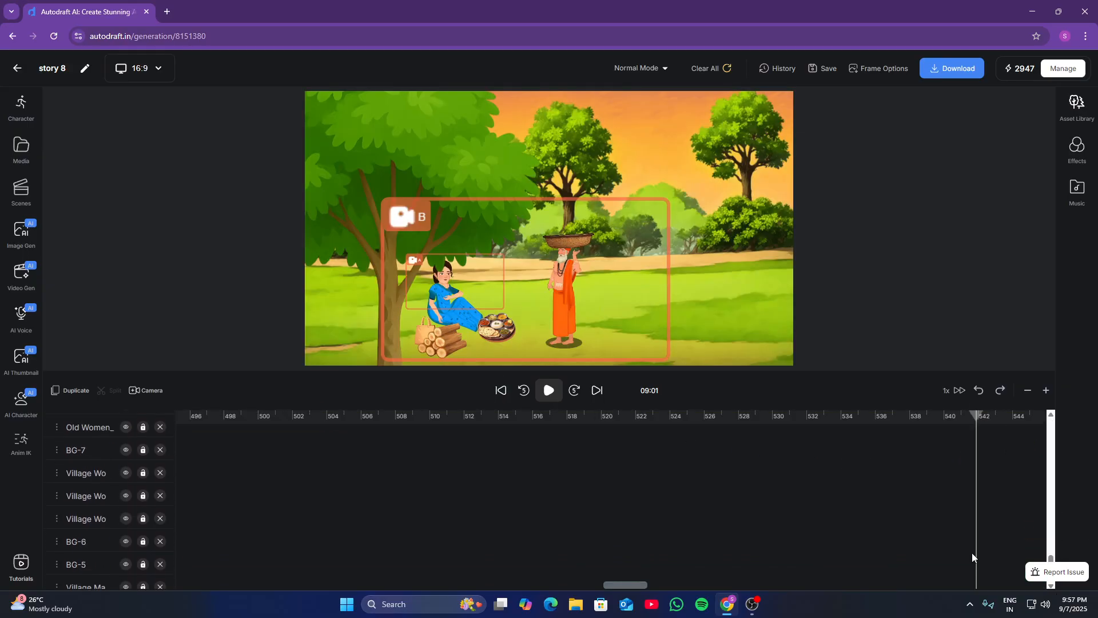
{"action": "scroll", "coordinate": [966, 550], "scroll_direction": "up", "scroll_amount": 5}
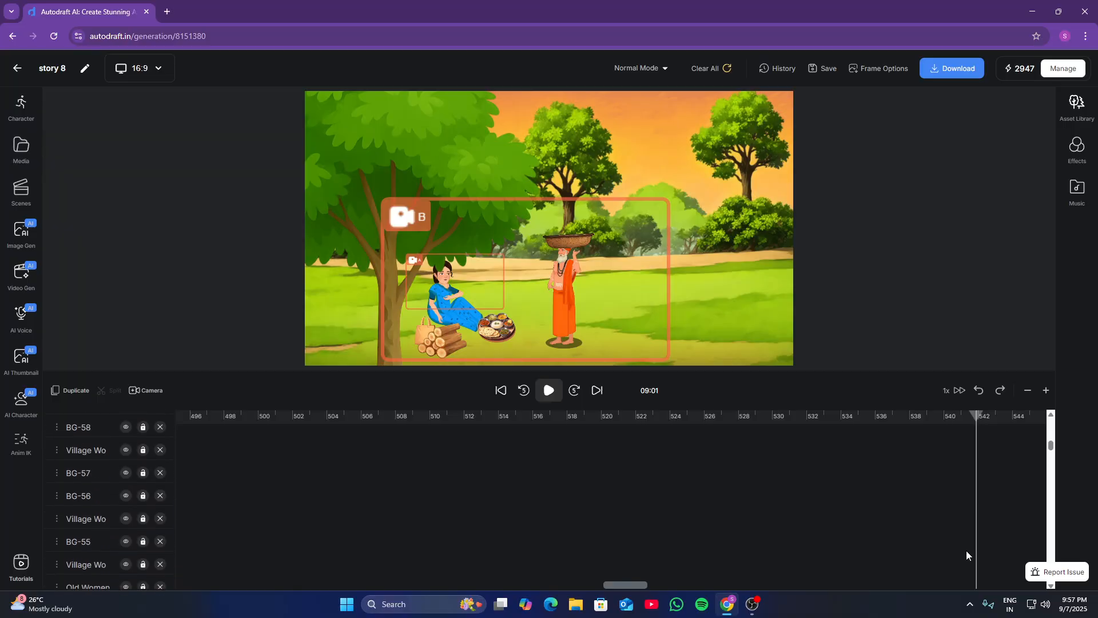
{"action": "left_click", "coordinate": [1000, 437]}
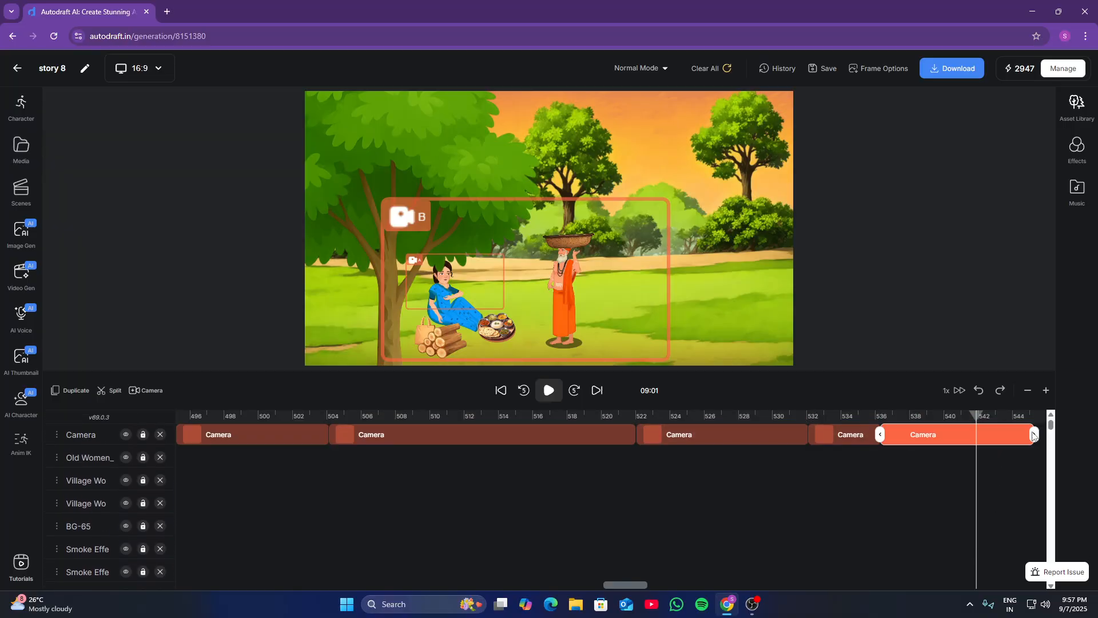
{"action": "left_click_drag", "start_coordinate": [1033, 435], "coordinate": [956, 448]}
Duplicate the short sadhu camera clip to about 541.6 s and play the shot
{"action": "left_click", "coordinate": [860, 434]}
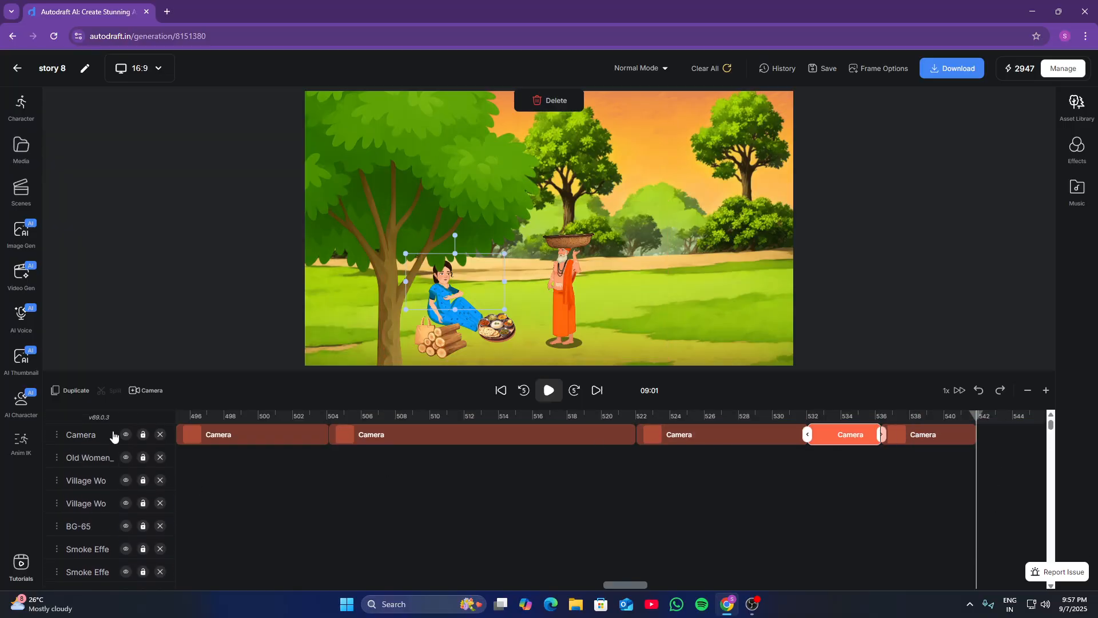
{"action": "left_click", "coordinate": [71, 391]}
{"action": "left_click", "coordinate": [548, 390]}
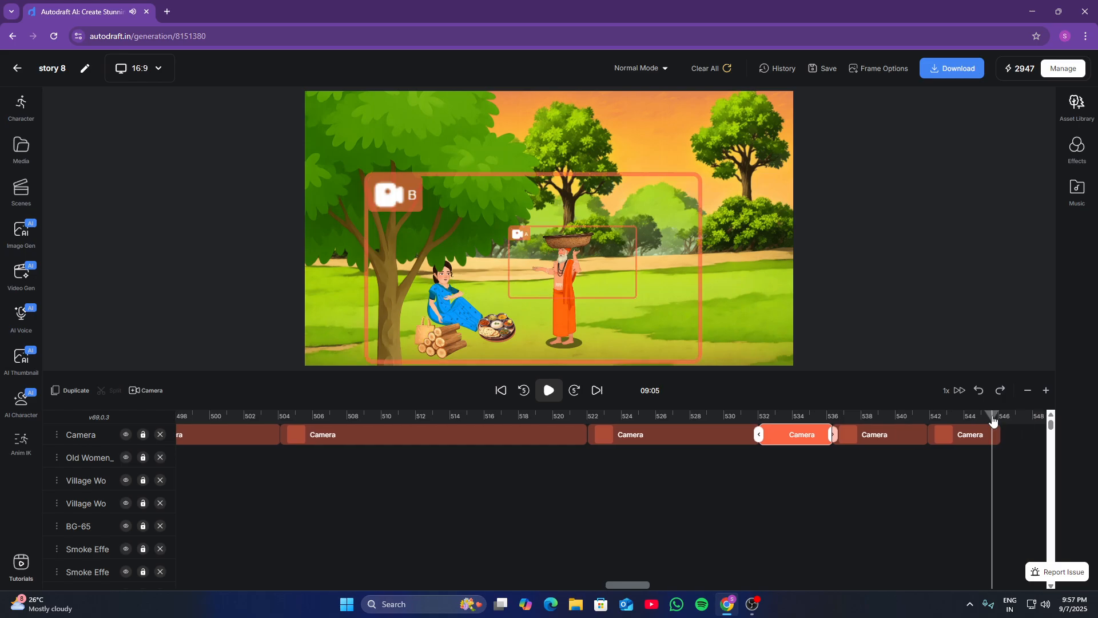
Duplicate the woman's camera clip to about 545.6 s, where the next Tara voice clip starts, and play through the shot
{"action": "scroll", "coordinate": [994, 549], "scroll_direction": "down", "scroll_amount": 5}
{"action": "left_click", "coordinate": [997, 551]}
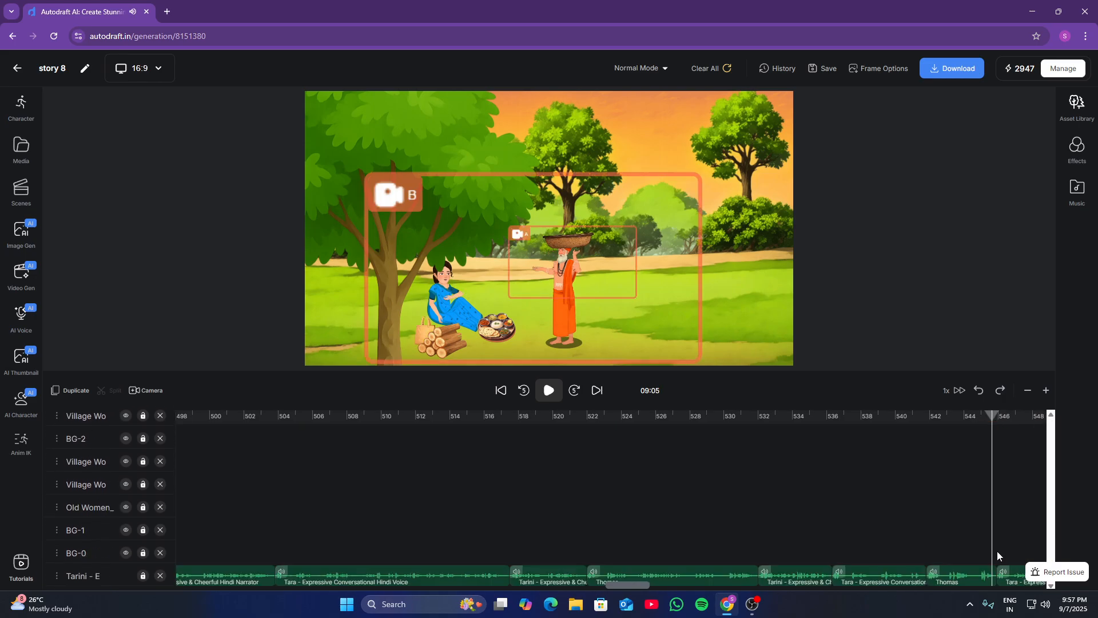
{"action": "scroll", "coordinate": [1000, 550], "scroll_direction": "up", "scroll_amount": 5}
{"action": "scroll", "coordinate": [1001, 547], "scroll_direction": "up", "scroll_amount": 10}
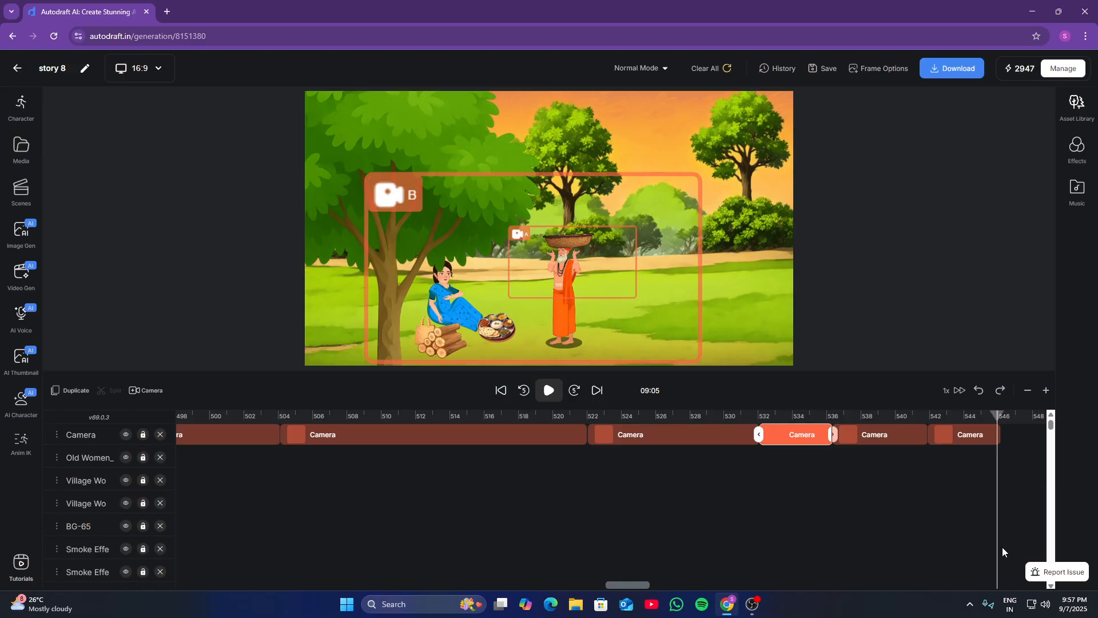
{"action": "left_click", "coordinate": [905, 432]}
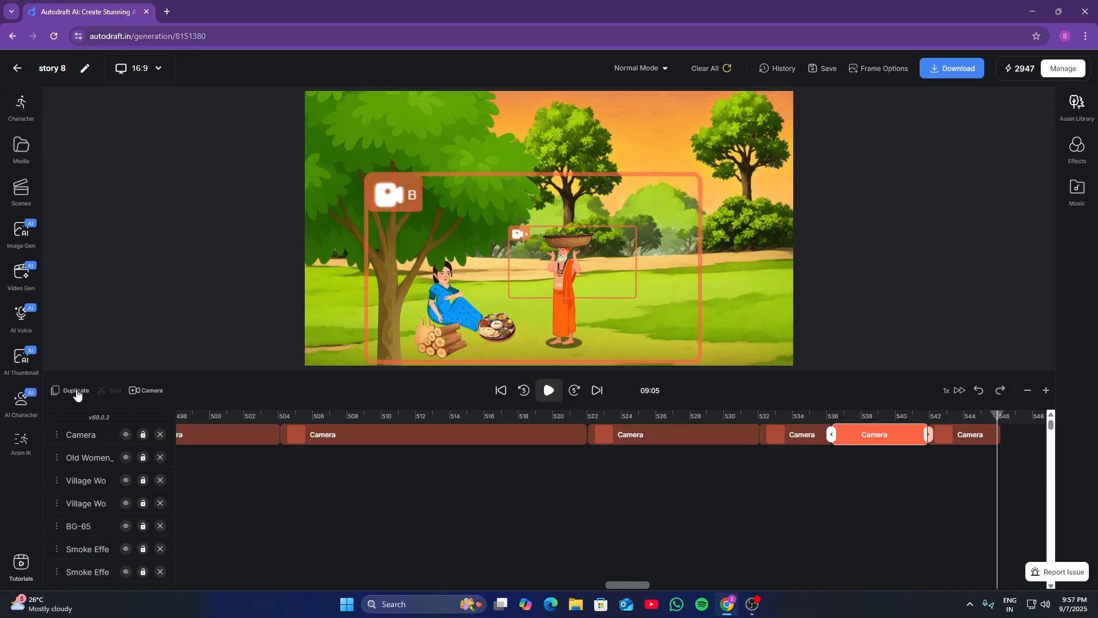
{"action": "left_click", "coordinate": [549, 390]}
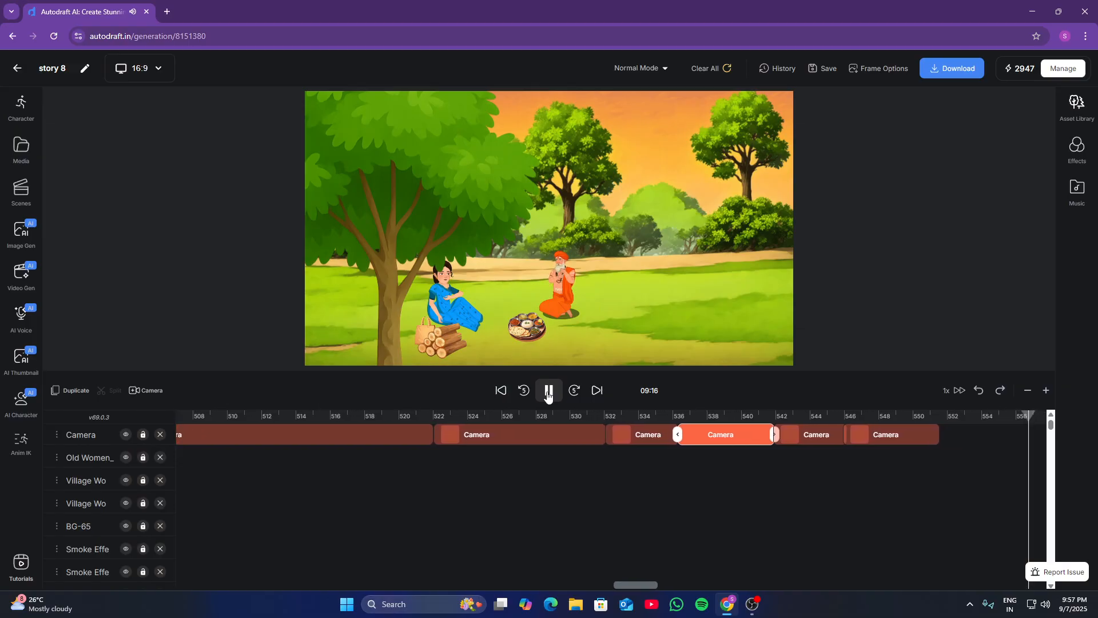
{"action": "left_click", "coordinate": [548, 392]}
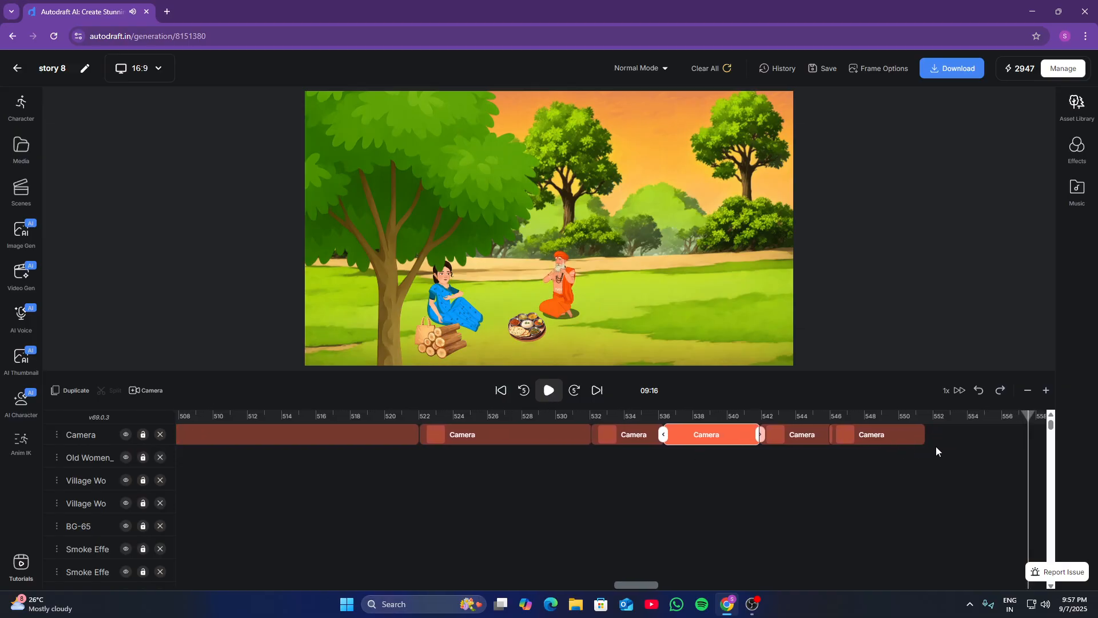
Extend the woman's camera clip starting at 545.6 s to about 559.6 s and play the scene past its end
{"action": "left_click_drag", "start_coordinate": [924, 434], "coordinate": [1069, 446]}
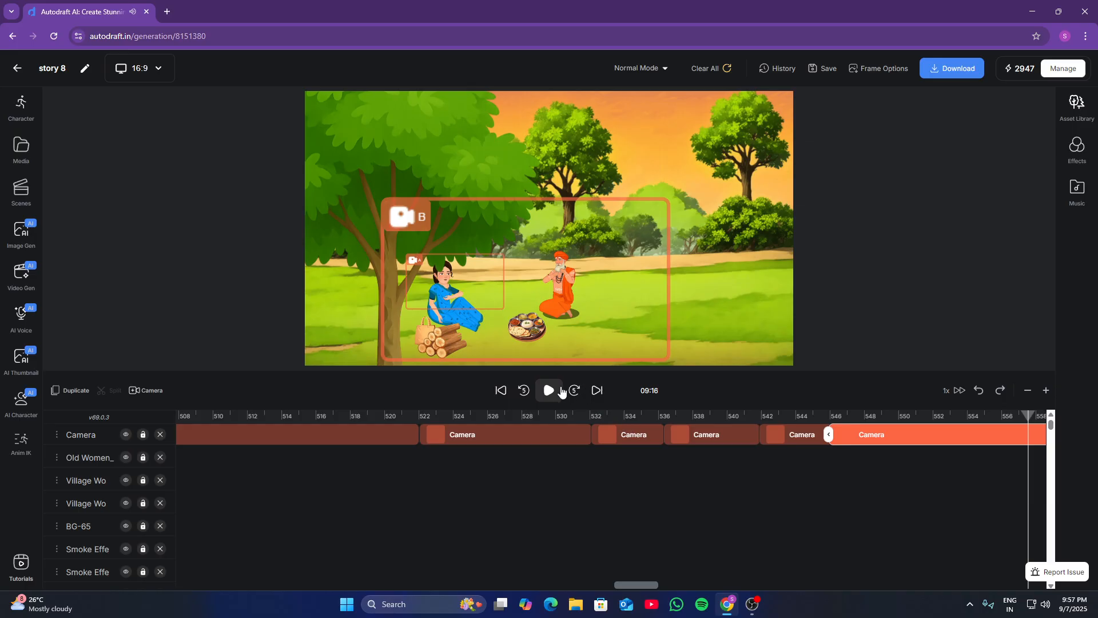
{"action": "left_click", "coordinate": [560, 392]}
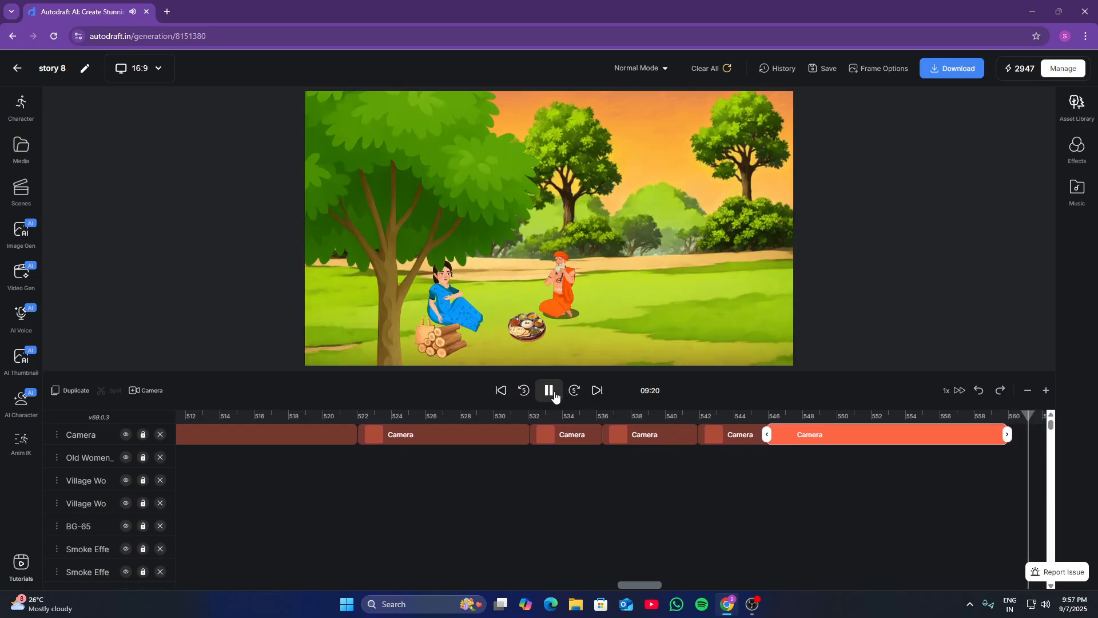
{"action": "left_click", "coordinate": [550, 392]}
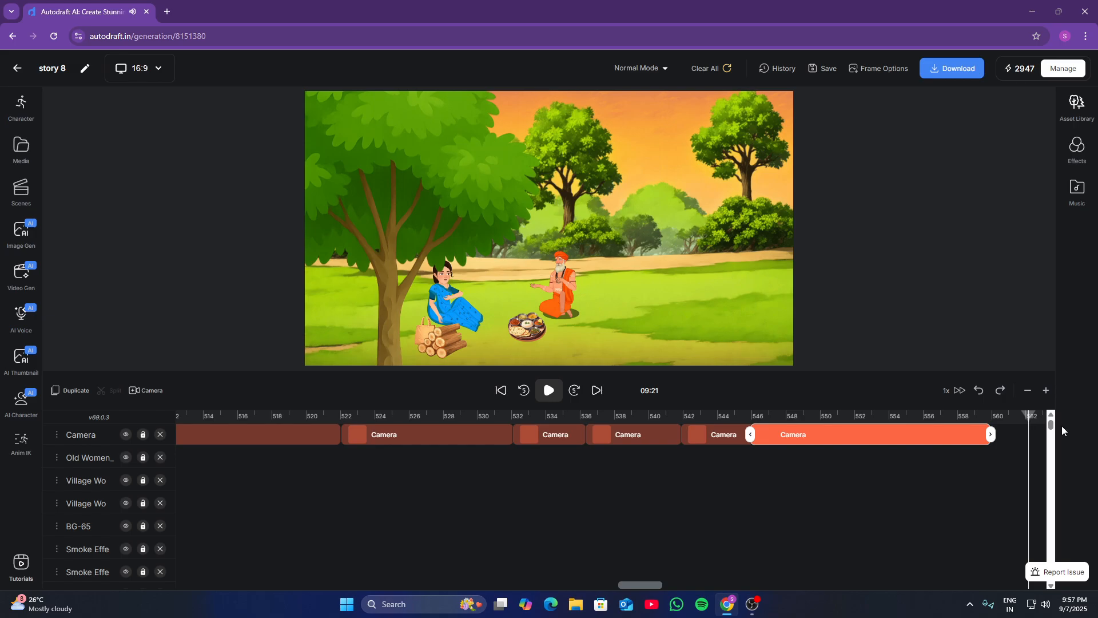
Extend the woman's camera clip starting at 545.6 s to about 561 s, where the next Thomas voice clip starts
{"action": "left_click_drag", "start_coordinate": [1051, 430], "coordinate": [1042, 602]}
{"action": "left_click", "coordinate": [1018, 553]}
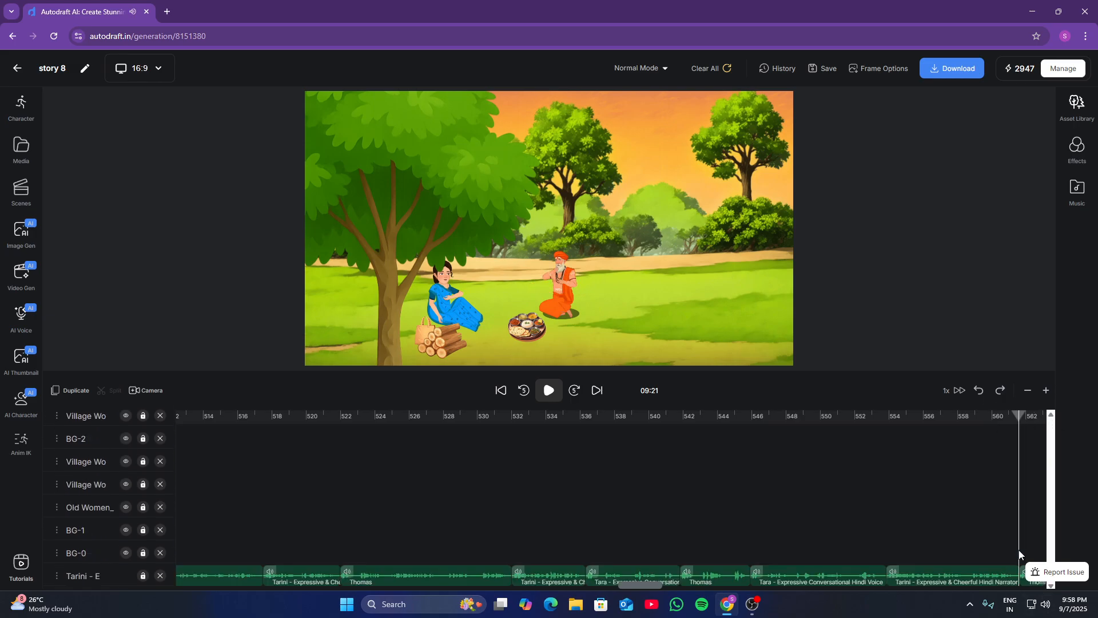
{"action": "scroll", "coordinate": [1018, 554], "scroll_direction": "up", "scroll_amount": 3}
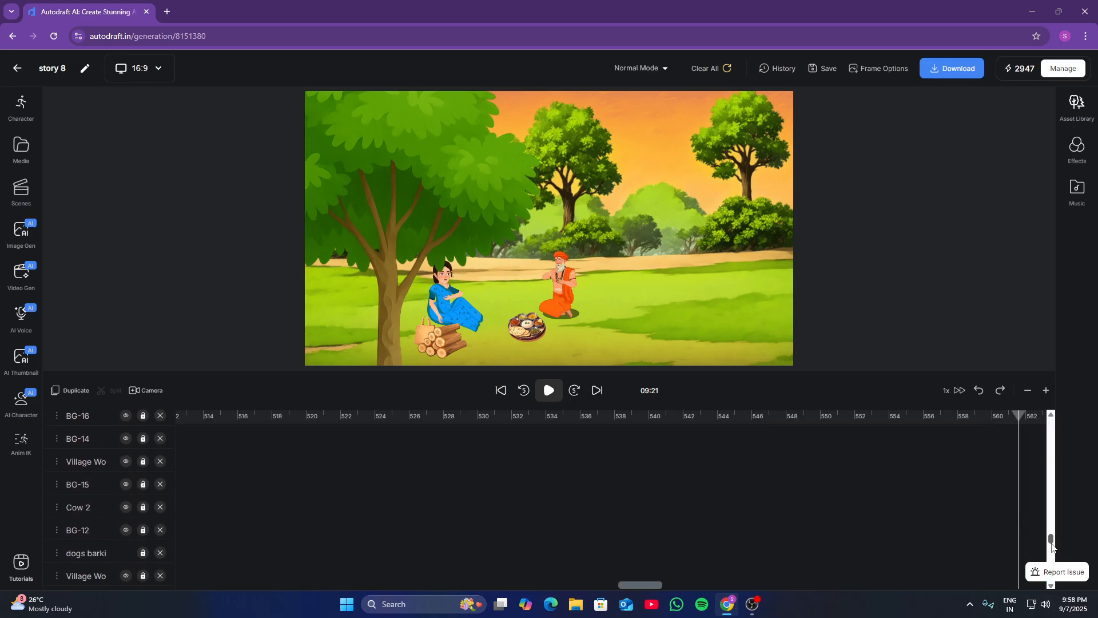
{"action": "left_click_drag", "start_coordinate": [1053, 547], "coordinate": [1065, 448]}
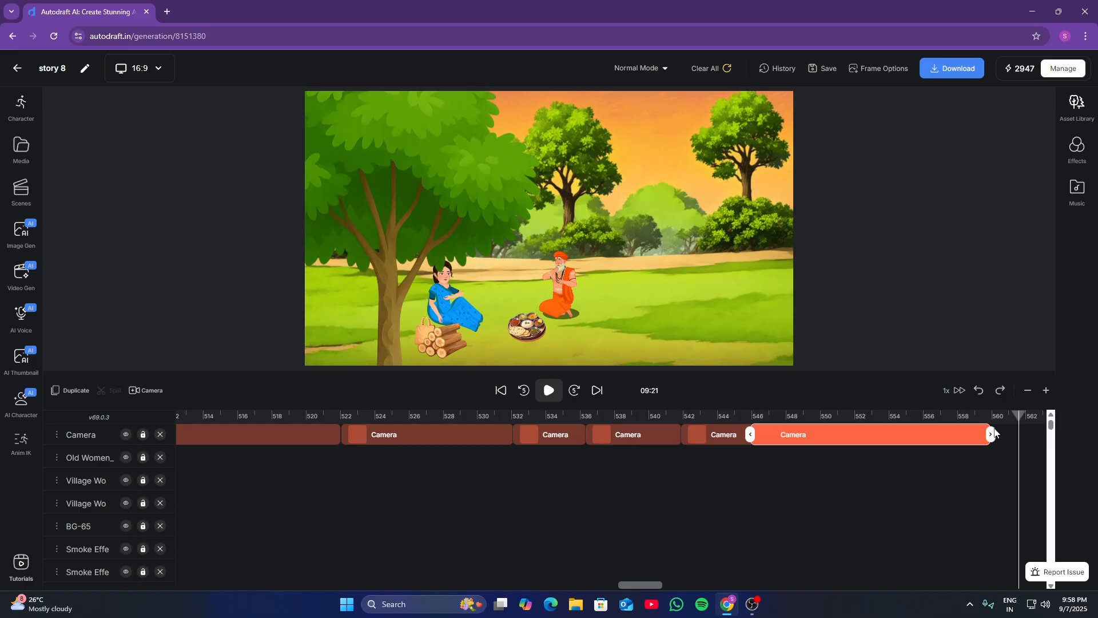
{"action": "left_click_drag", "start_coordinate": [994, 433], "coordinate": [1018, 447]}
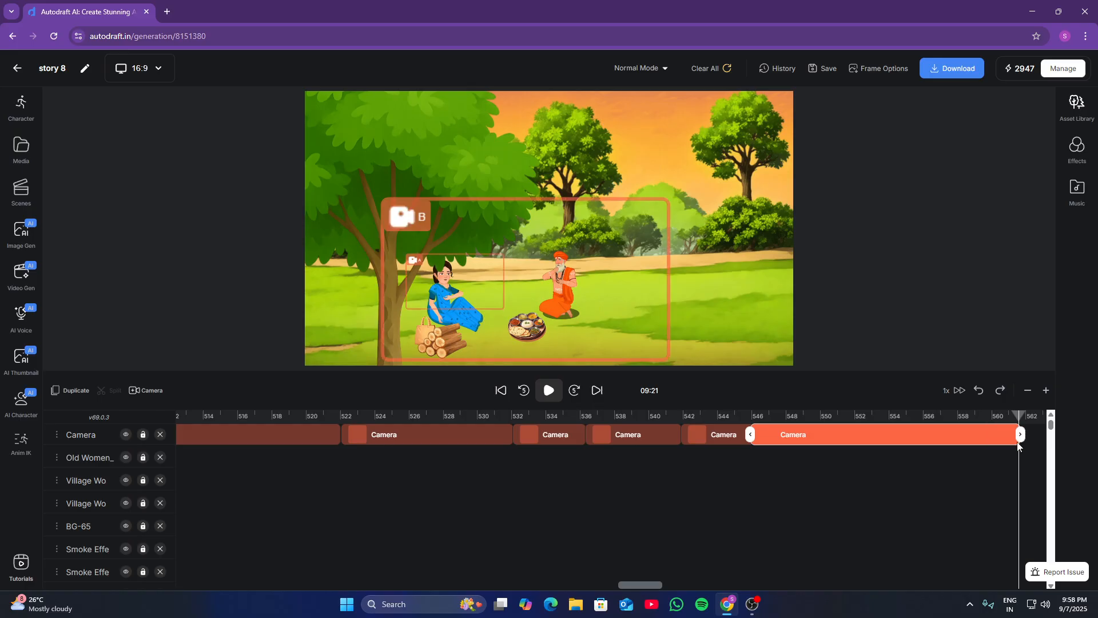
Duplicate the short sadhu camera clip to about 561 s and play past the end of the copy
{"action": "left_click", "coordinate": [606, 436]}
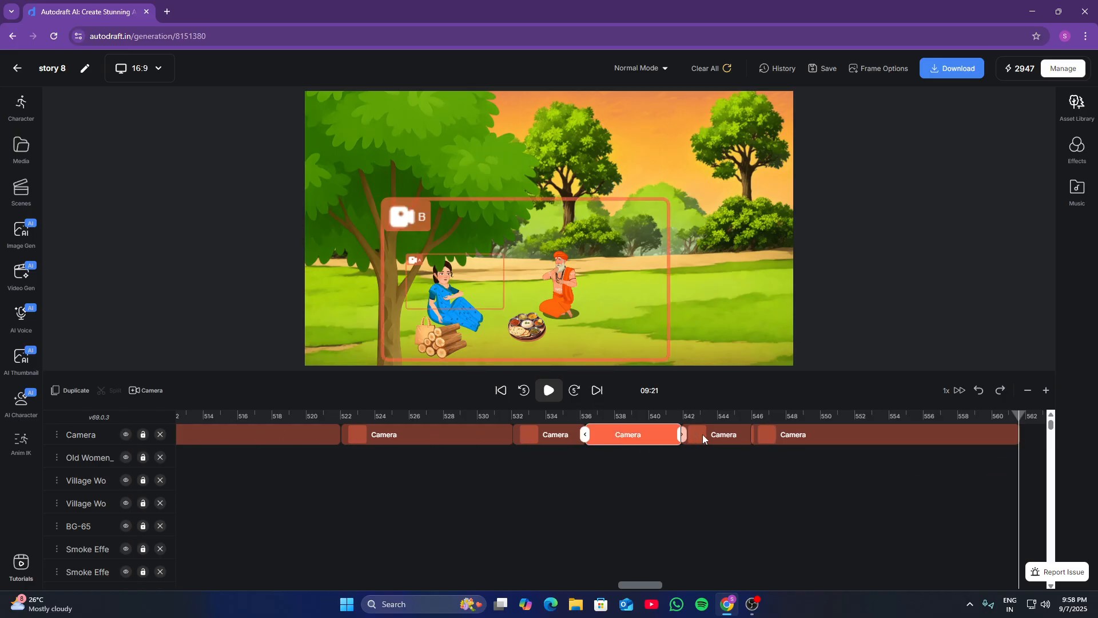
{"action": "left_click", "coordinate": [703, 435]}
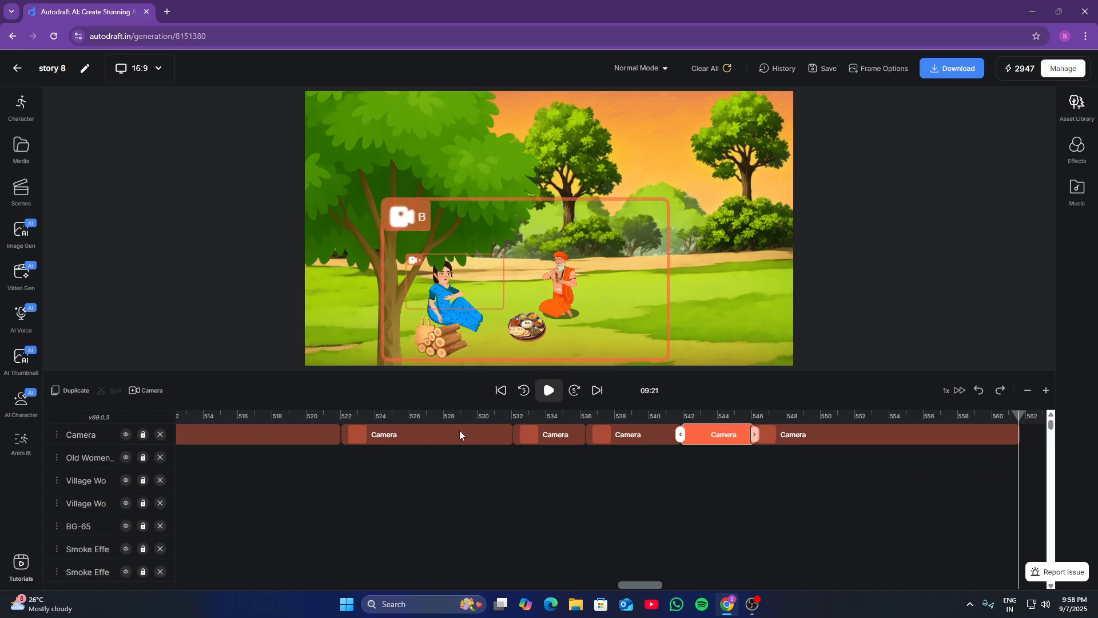
{"action": "left_click", "coordinate": [55, 392]}
{"action": "left_click", "coordinate": [550, 391]}
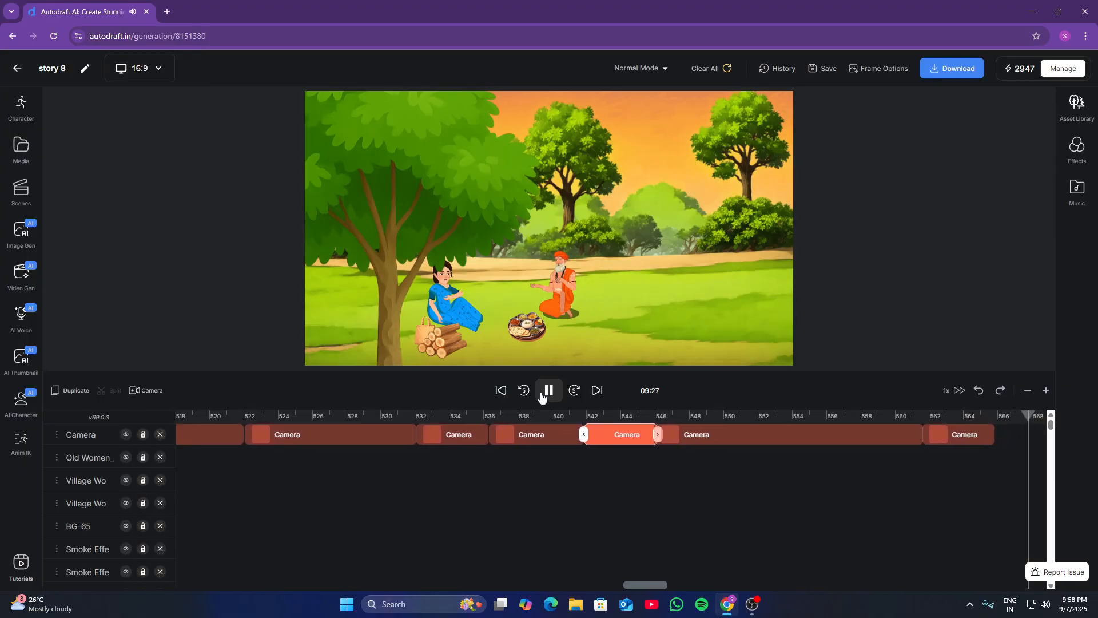
{"action": "left_click", "coordinate": [548, 391]}
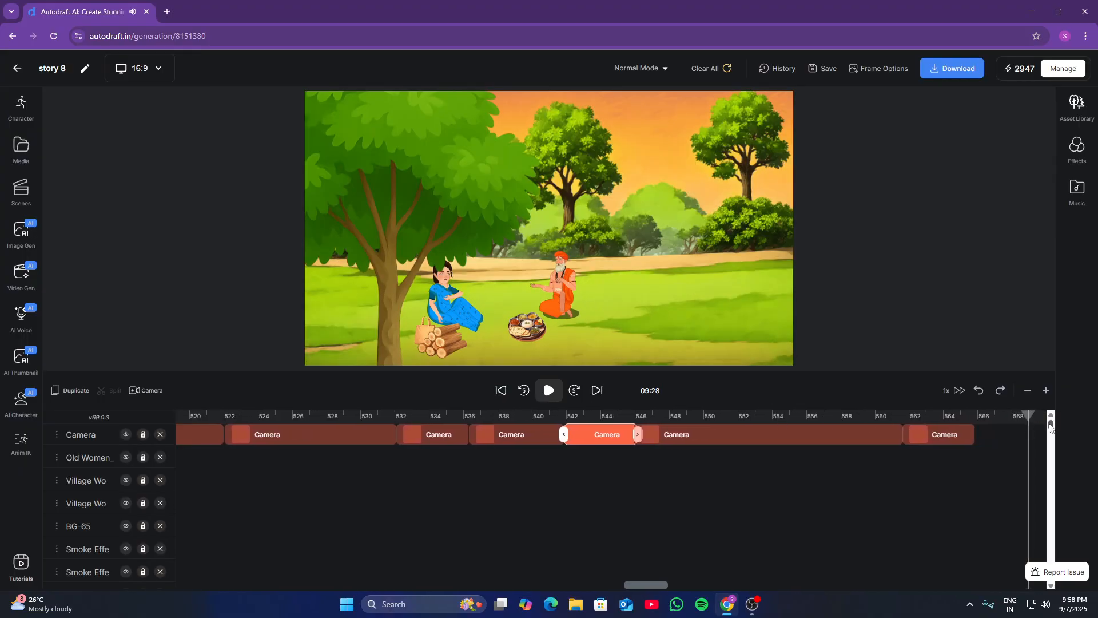
Extend the sadhu's camera clip starting at 561 s to about 579 s, where the next Tara voice clip starts
{"action": "left_click_drag", "start_coordinate": [1050, 426], "coordinate": [1041, 583]}
{"action": "left_click", "coordinate": [967, 507]}
{"action": "scroll", "coordinate": [914, 516], "scroll_direction": "right", "scroll_amount": 10}
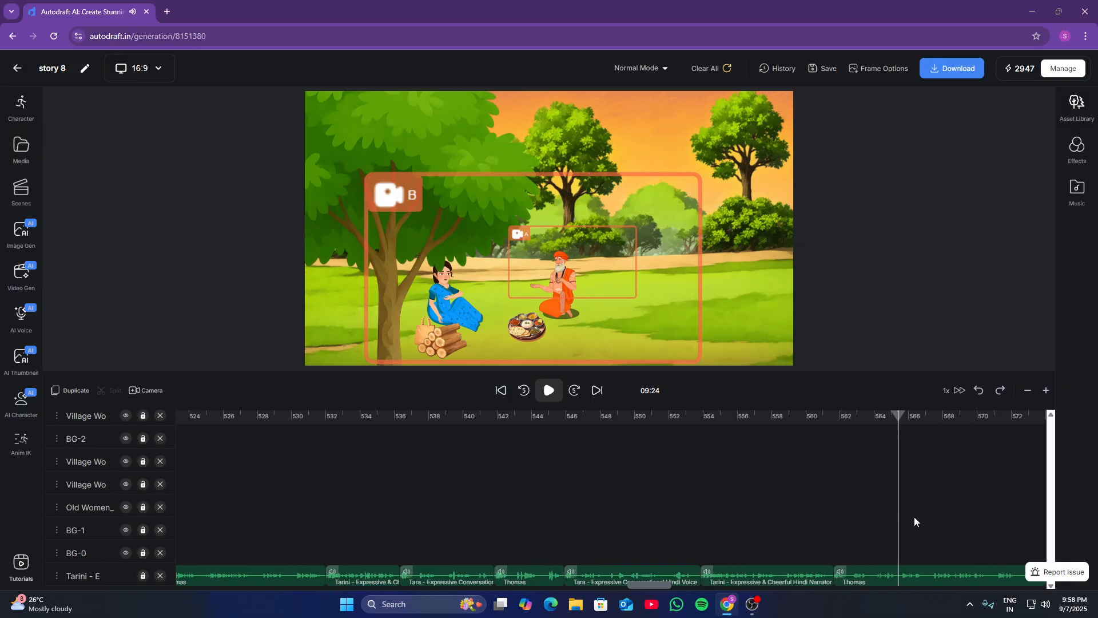
{"action": "left_click", "coordinate": [729, 537]}
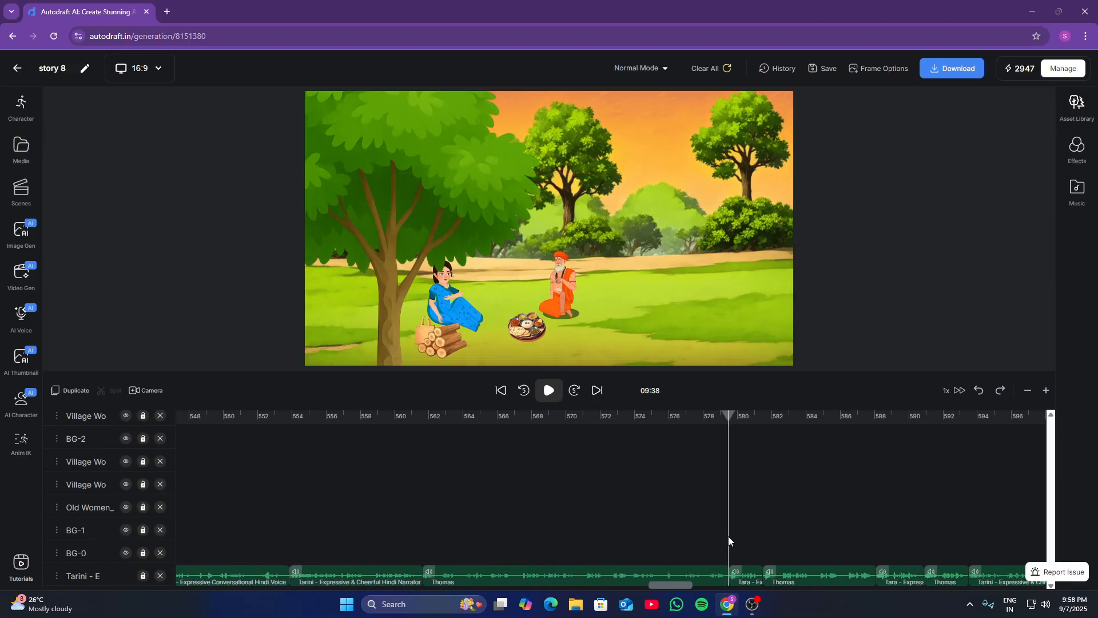
{"action": "scroll", "coordinate": [728, 537], "scroll_direction": "up", "scroll_amount": 3}
{"action": "scroll", "coordinate": [738, 533], "scroll_direction": "up", "scroll_amount": 10}
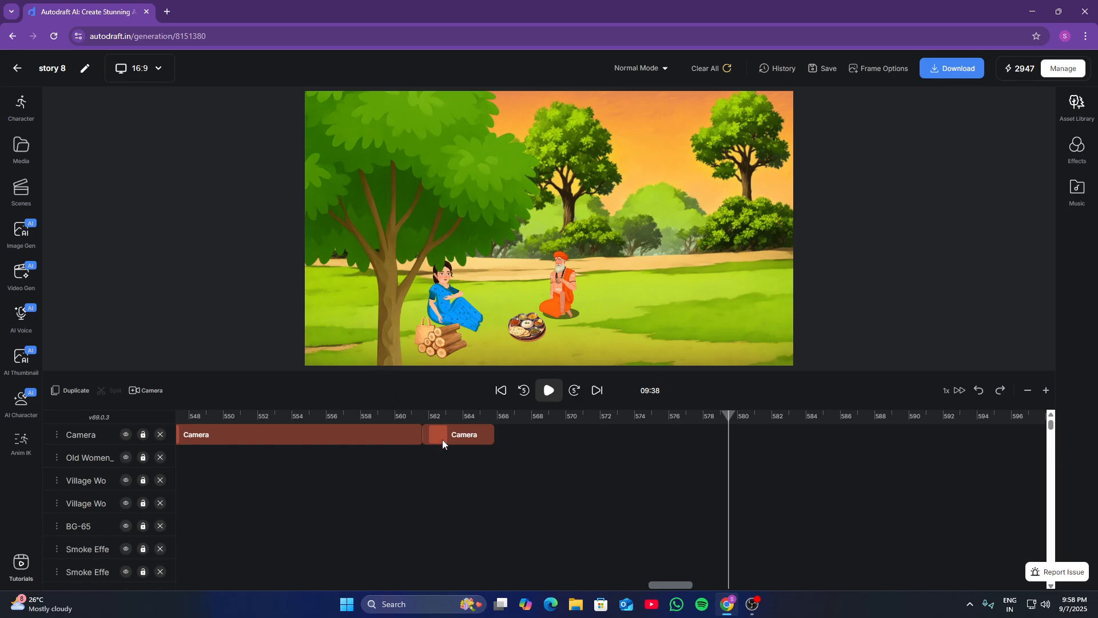
{"action": "left_click_drag", "start_coordinate": [494, 435], "coordinate": [725, 443]}
Duplicate the woman's camera clip that precedes the long sadhu clip to about 579 s and play the shot
{"action": "left_click", "coordinate": [341, 435]}
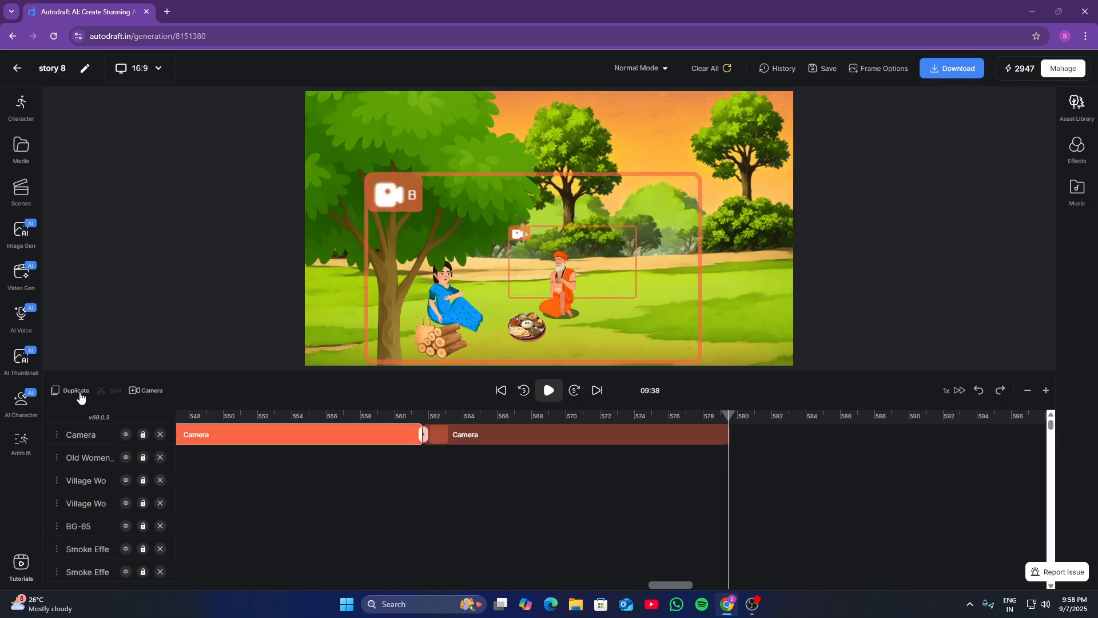
{"action": "left_click", "coordinate": [81, 391]}
{"action": "left_click", "coordinate": [547, 391]}
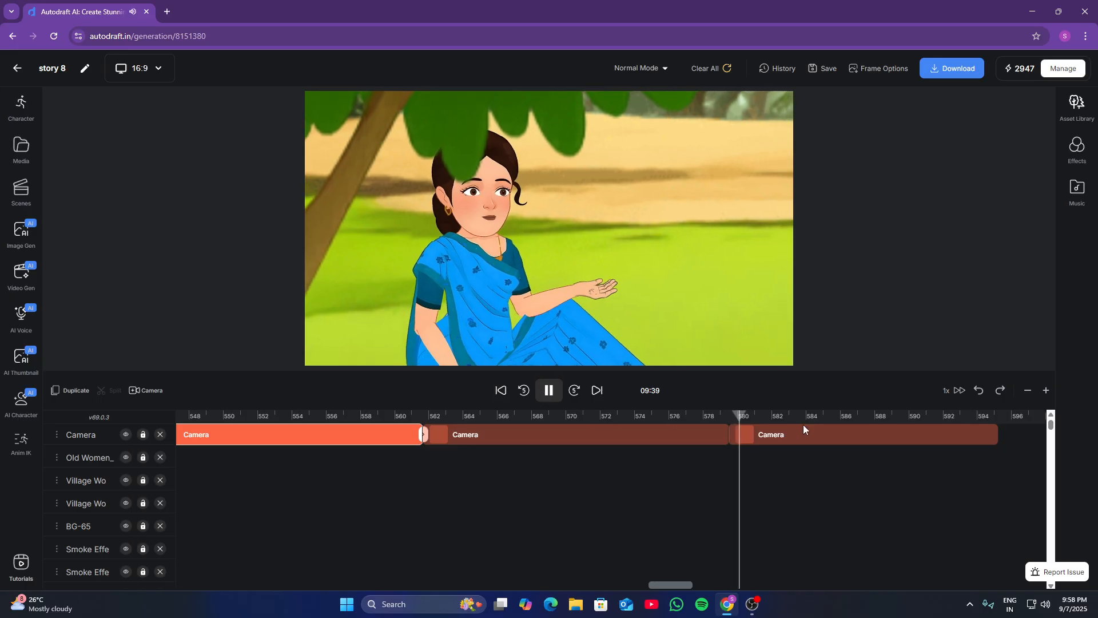
{"action": "left_click", "coordinate": [546, 391]}
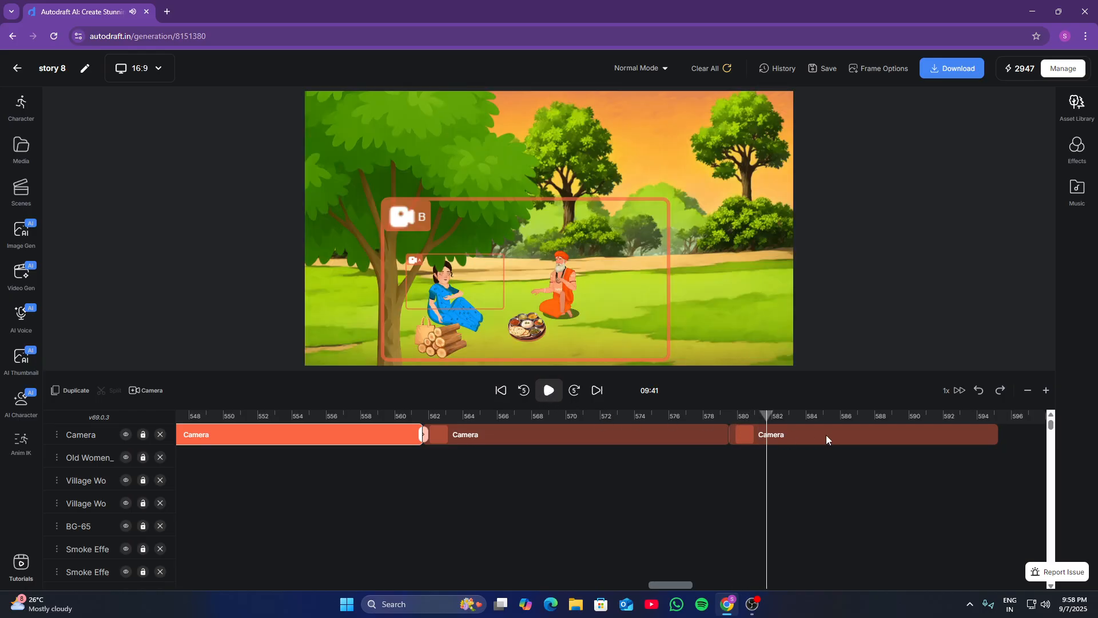
Shorten the woman's camera clip starting at 579 s to end at about 581 s, where the next Thomas voice clip starts
{"action": "left_click_drag", "start_coordinate": [1052, 426], "coordinate": [1051, 583]}
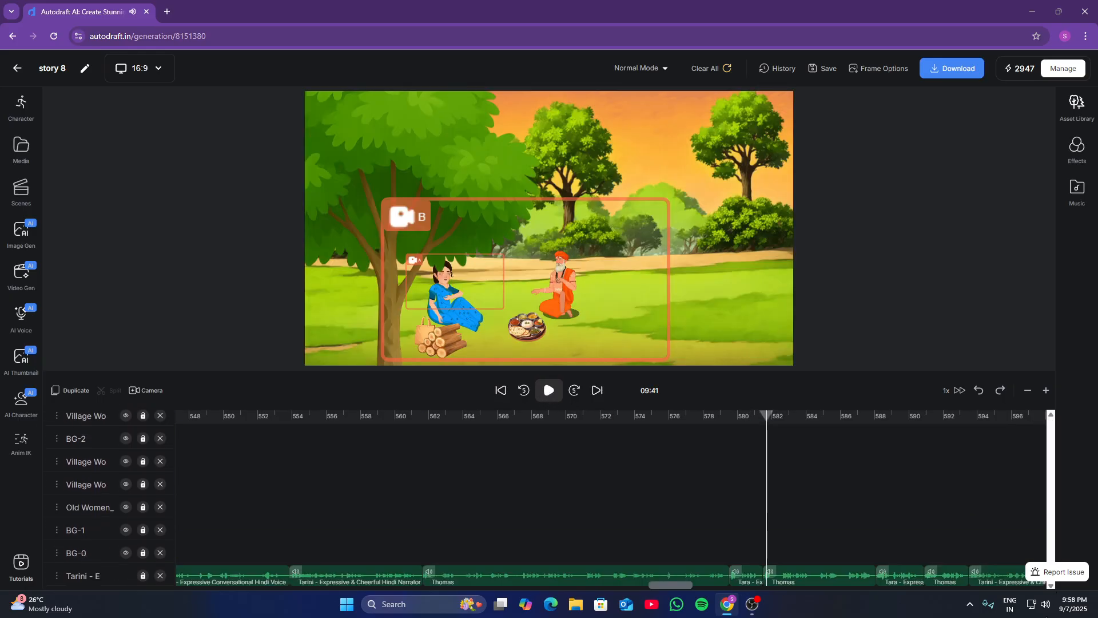
{"action": "left_click", "coordinate": [763, 554]}
{"action": "scroll", "coordinate": [768, 554], "scroll_direction": "up", "scroll_amount": 3}
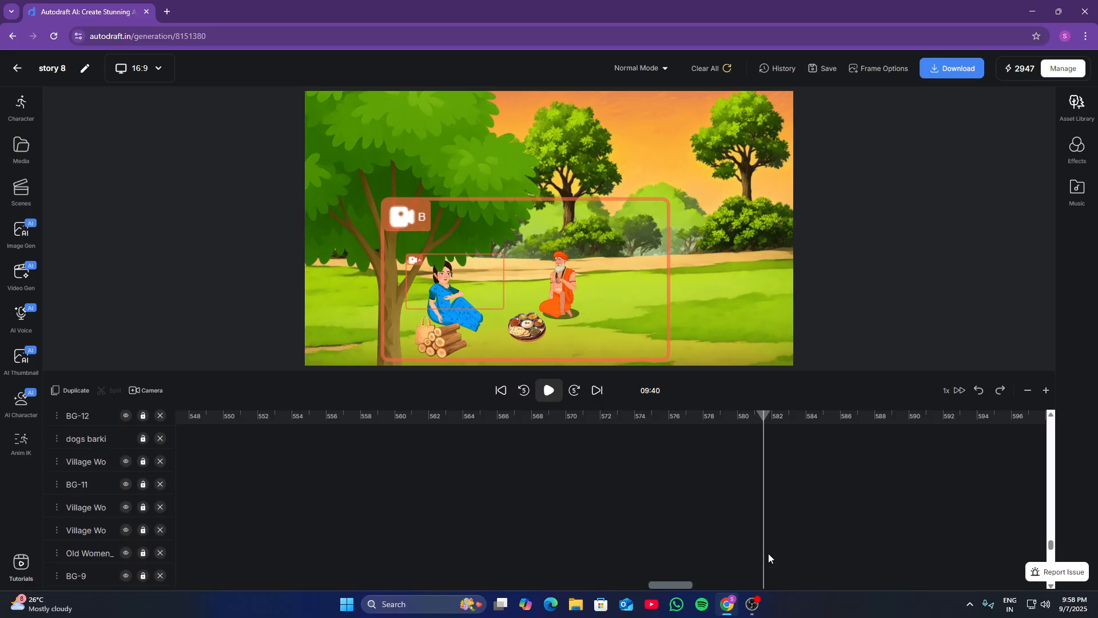
{"action": "scroll", "coordinate": [797, 547], "scroll_direction": "up", "scroll_amount": 10}
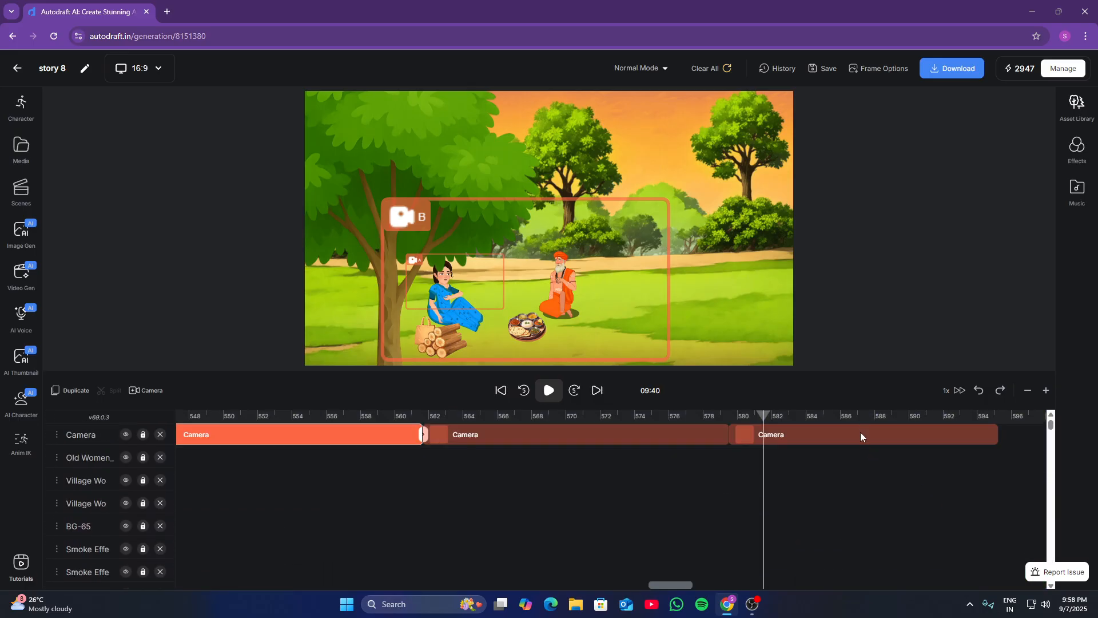
{"action": "left_click", "coordinate": [947, 438]}
{"action": "left_click_drag", "start_coordinate": [767, 460], "coordinate": [764, 469]}
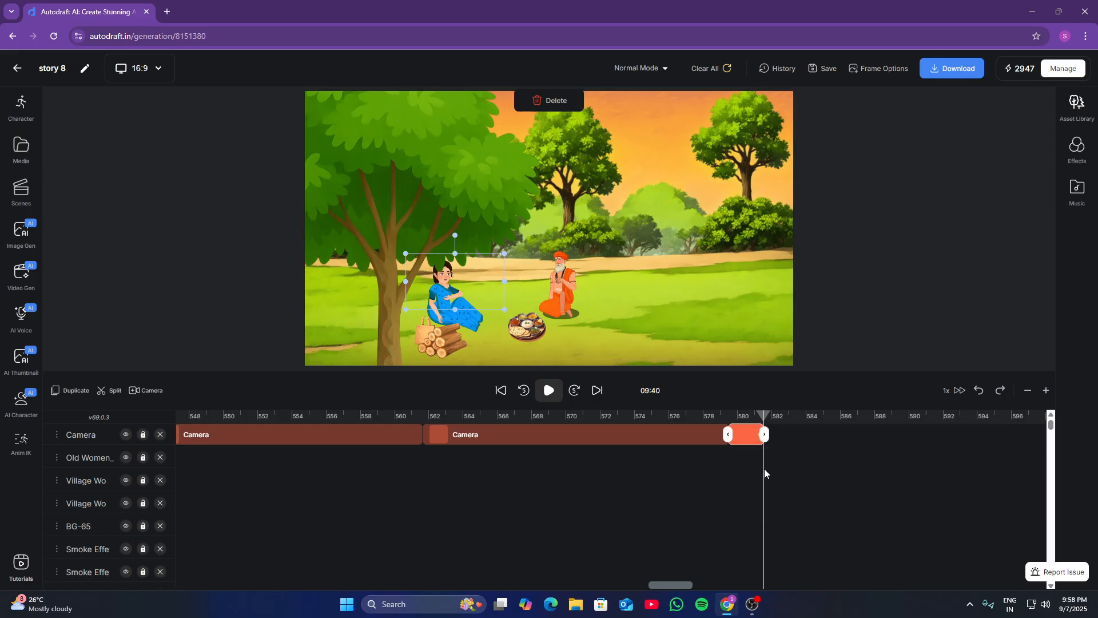
Duplicate the long sadhu camera clip to about 581 s and play the shot
{"action": "left_click", "coordinate": [566, 436]}
{"action": "left_click", "coordinate": [71, 392]}
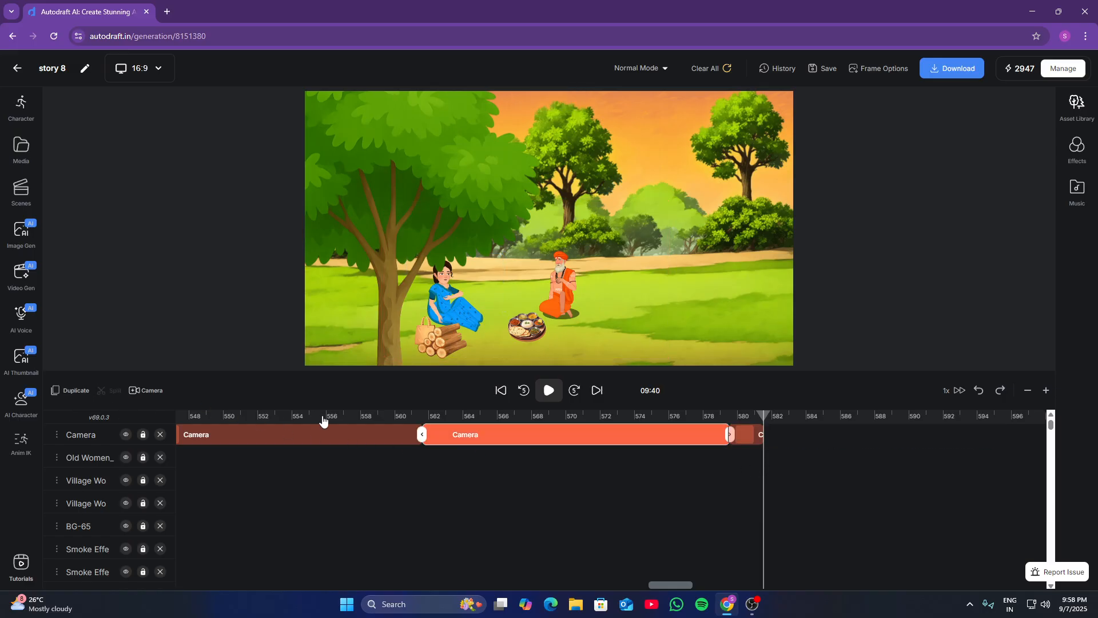
{"action": "left_click", "coordinate": [562, 394]}
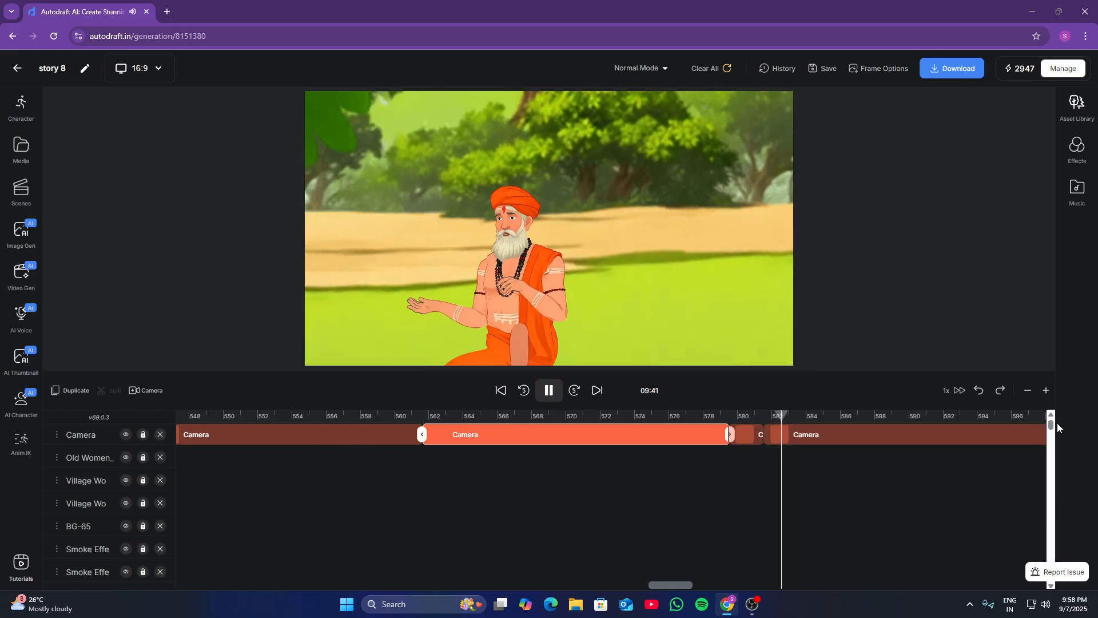
Shorten the sadhu's camera clip starting at 581 s to end at about 587.6 s, where the next Tara voice clip starts
{"action": "left_click_drag", "start_coordinate": [1052, 428], "coordinate": [1053, 578]}
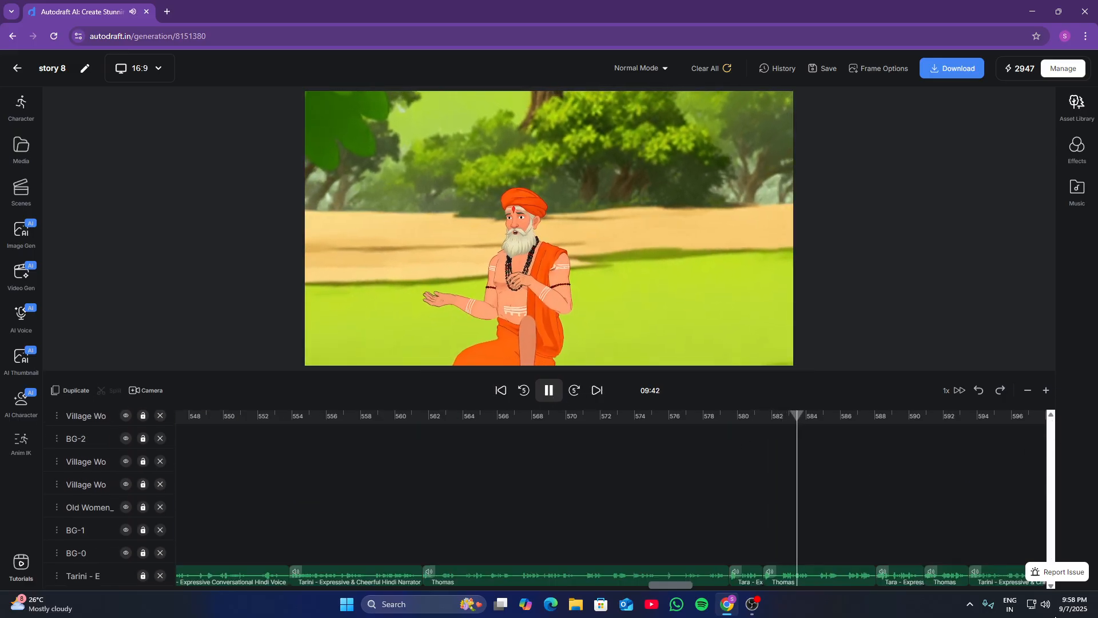
{"action": "left_click", "coordinate": [879, 556]}
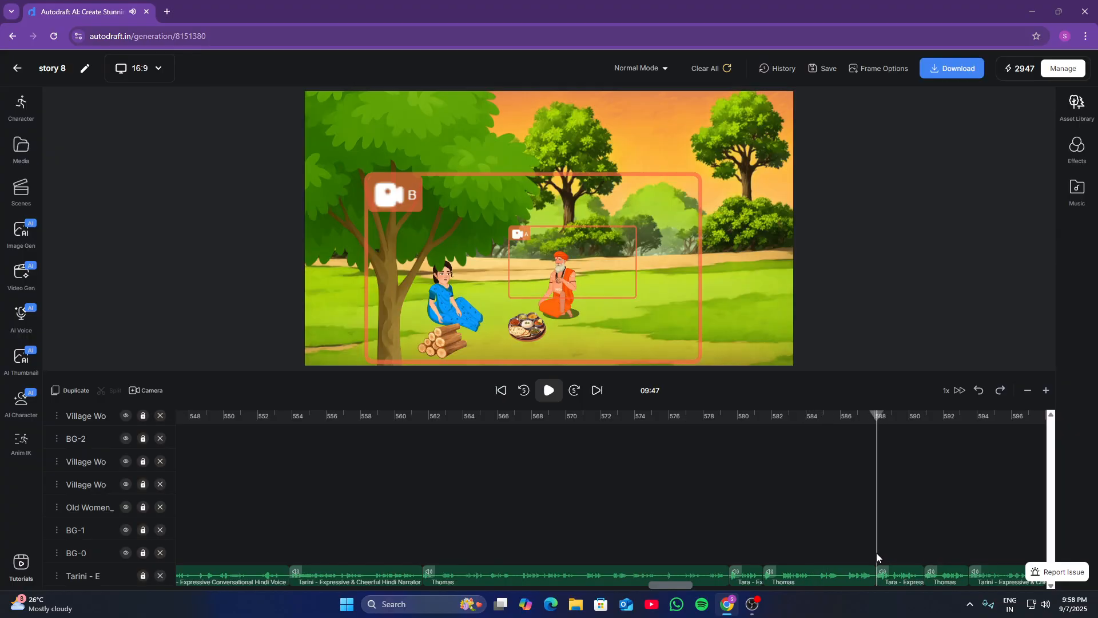
{"action": "scroll", "coordinate": [893, 543], "scroll_direction": "up", "scroll_amount": 5}
{"action": "scroll", "coordinate": [901, 540], "scroll_direction": "up", "scroll_amount": 8}
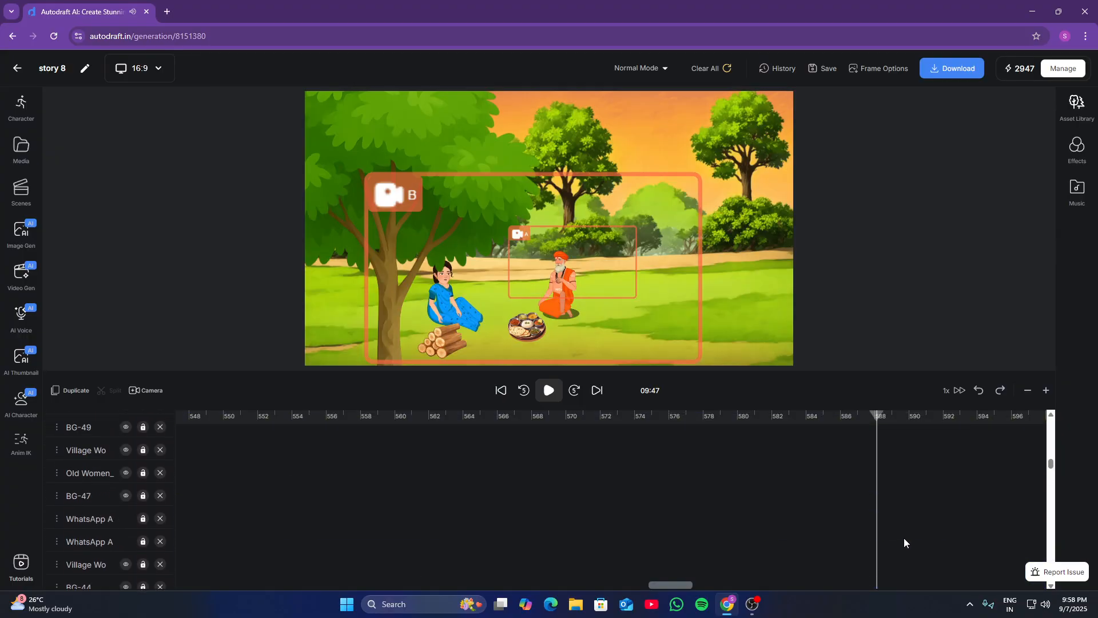
{"action": "scroll", "coordinate": [835, 457], "scroll_direction": "right", "scroll_amount": 5}
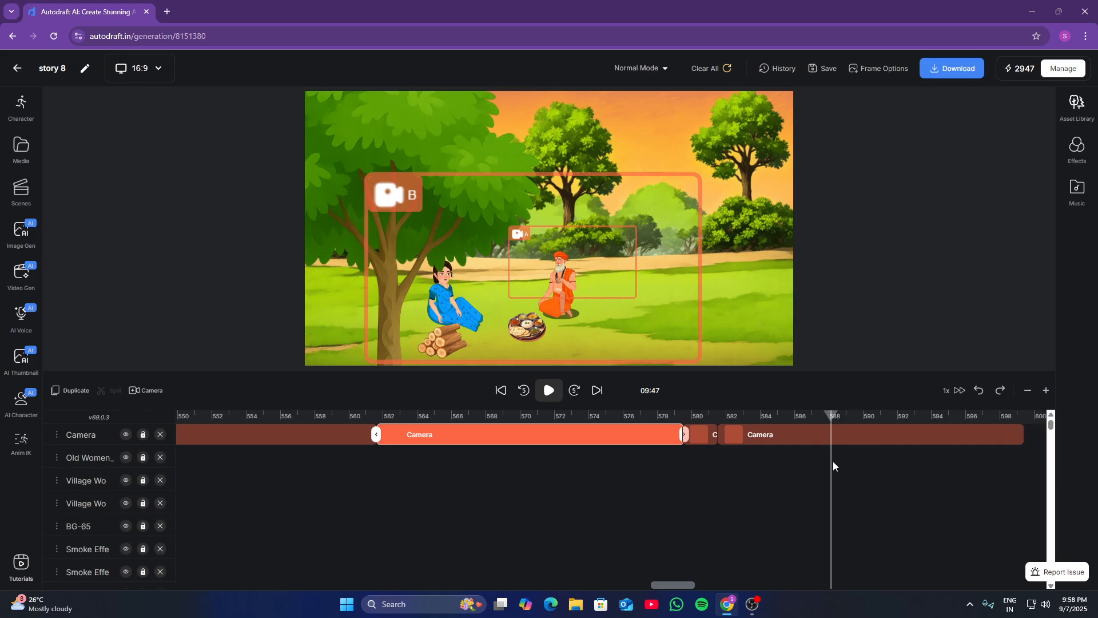
{"action": "left_click", "coordinate": [838, 439]}
{"action": "left_click_drag", "start_coordinate": [845, 441], "coordinate": [654, 475]}
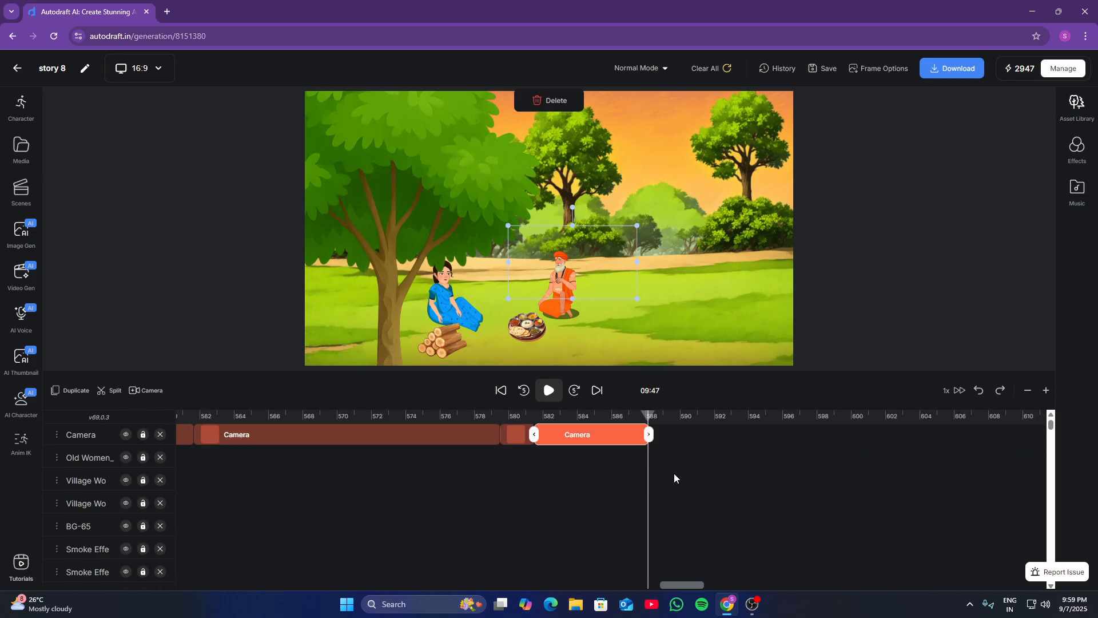
Duplicate the short woman's camera clip to about 587.6 s and lengthen the copy to about 593 s while playing the shot
{"action": "left_click", "coordinate": [505, 436]}
{"action": "left_click", "coordinate": [71, 391]}
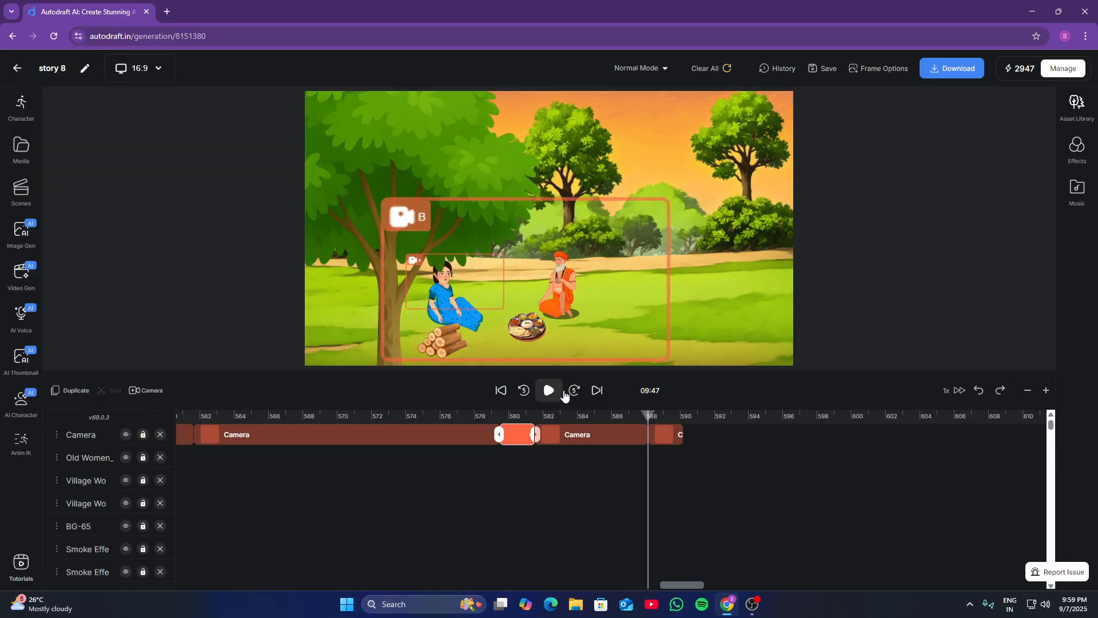
{"action": "left_click", "coordinate": [551, 391]}
{"action": "left_click", "coordinate": [681, 440]}
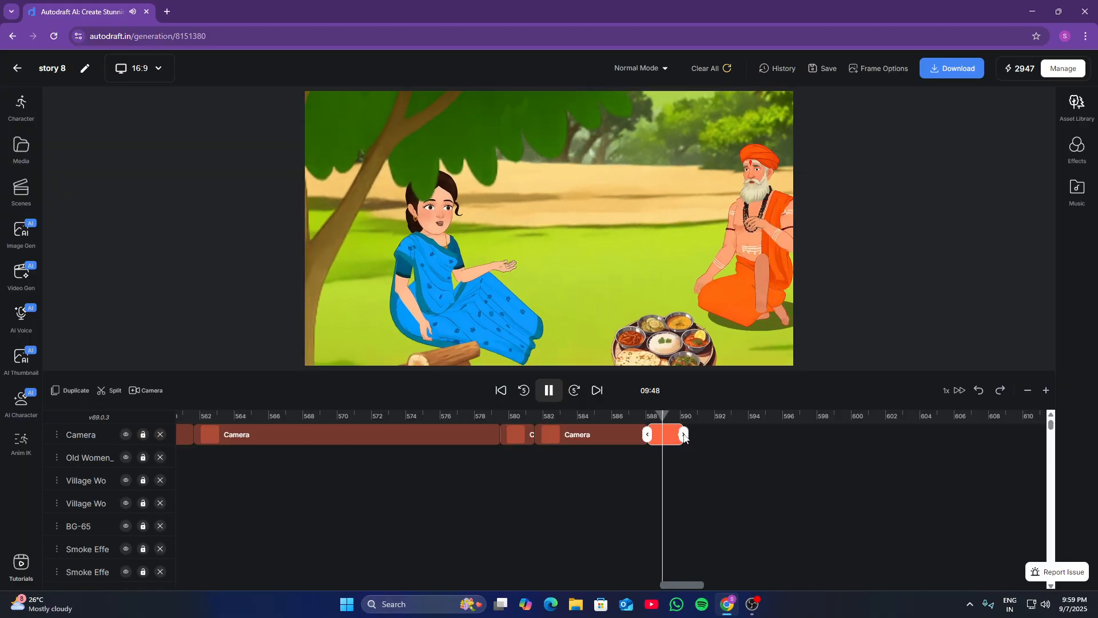
{"action": "left_click_drag", "start_coordinate": [684, 438], "coordinate": [740, 439]}
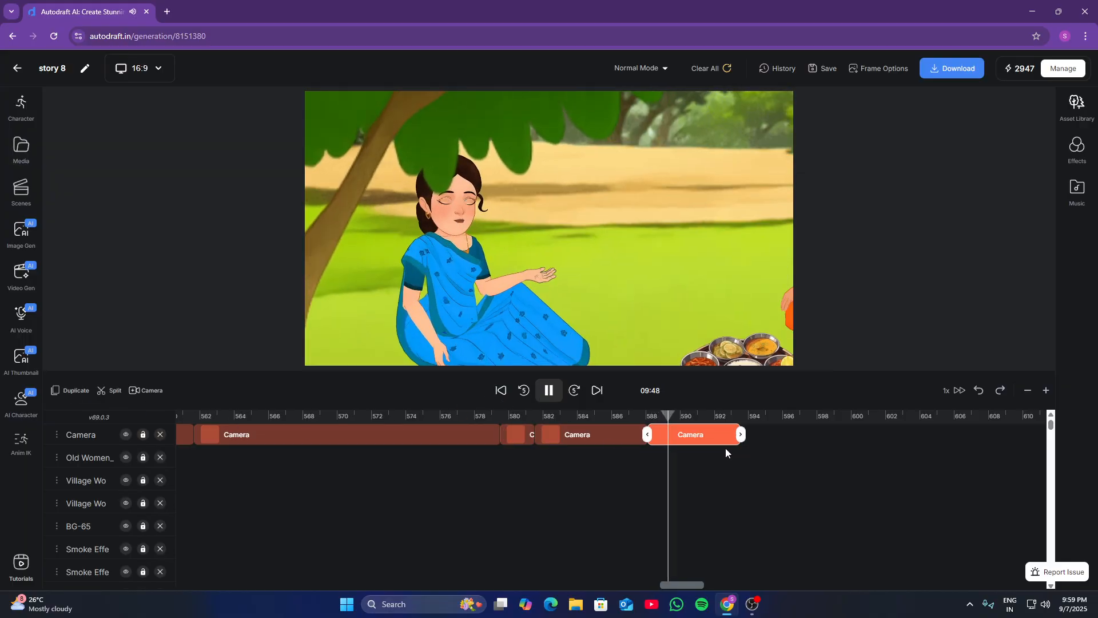
{"action": "left_click", "coordinate": [548, 391]}
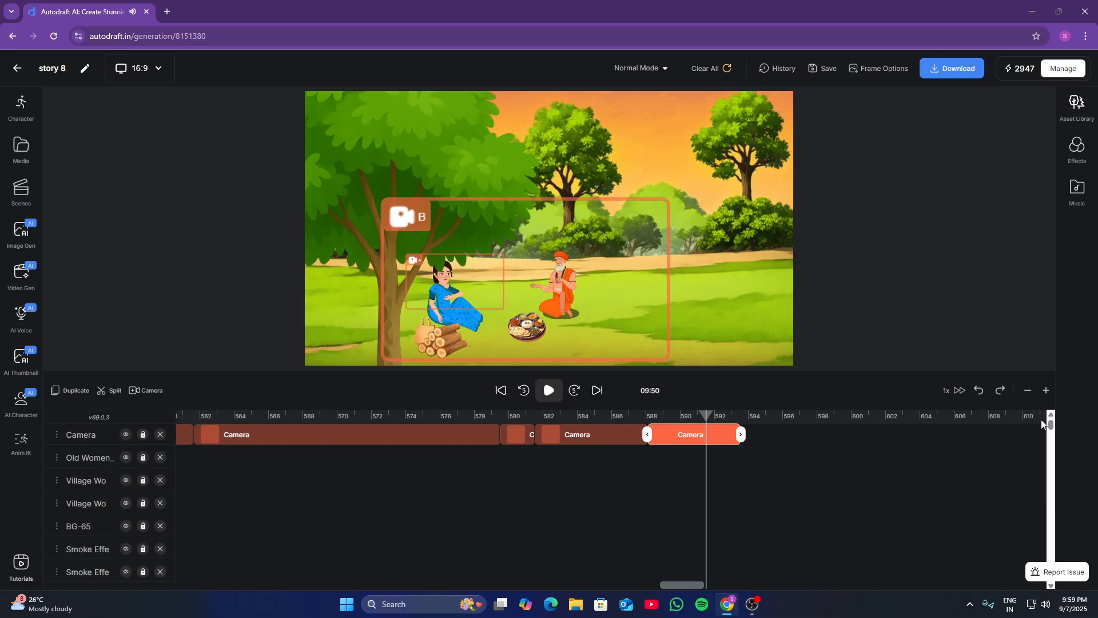
Shorten the woman's camera clip starting at 587.6 s to end at about 590.4 s, where the next Thomas voice clip starts
{"action": "left_click_drag", "start_coordinate": [1051, 424], "coordinate": [1050, 577]}
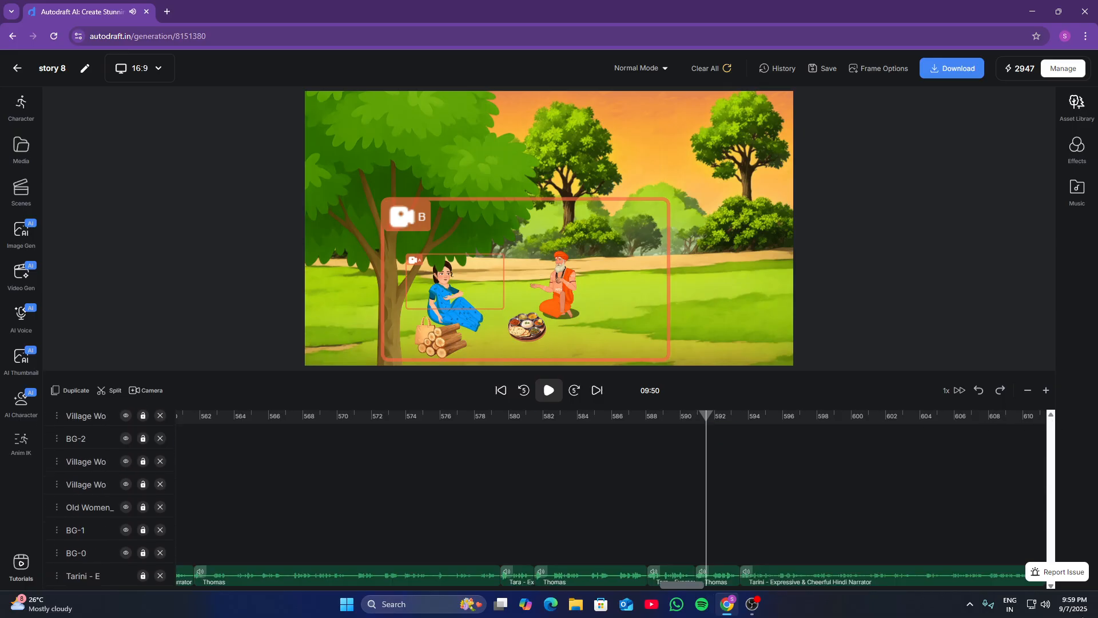
{"action": "left_click", "coordinate": [695, 558]}
{"action": "scroll", "coordinate": [705, 564], "scroll_direction": "up", "scroll_amount": 3}
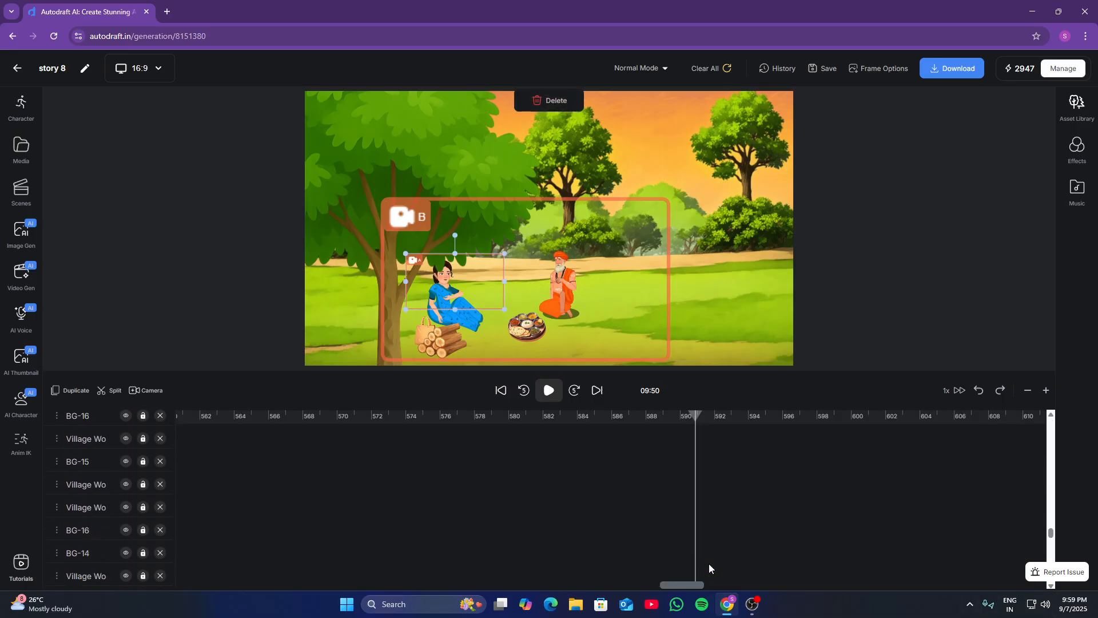
{"action": "scroll", "coordinate": [709, 564], "scroll_direction": "up", "scroll_amount": 10}
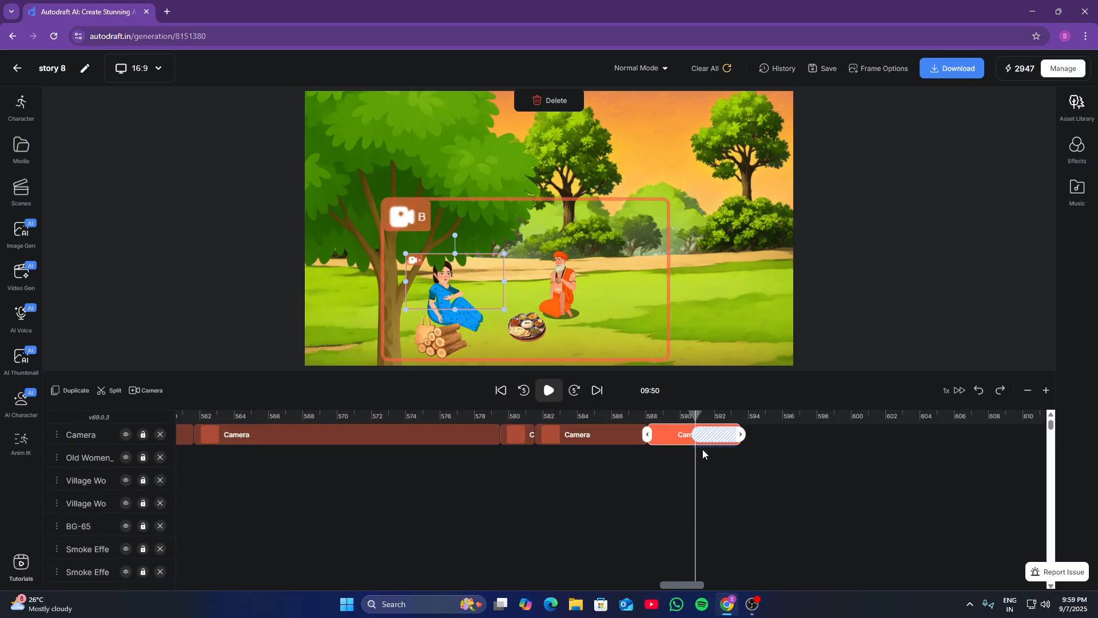
{"action": "left_click_drag", "start_coordinate": [703, 454], "coordinate": [697, 452]}
Duplicate the sadhu's camera clip starting at 581 s to about 590.4 s and play the shot
{"action": "left_click", "coordinate": [548, 436]}
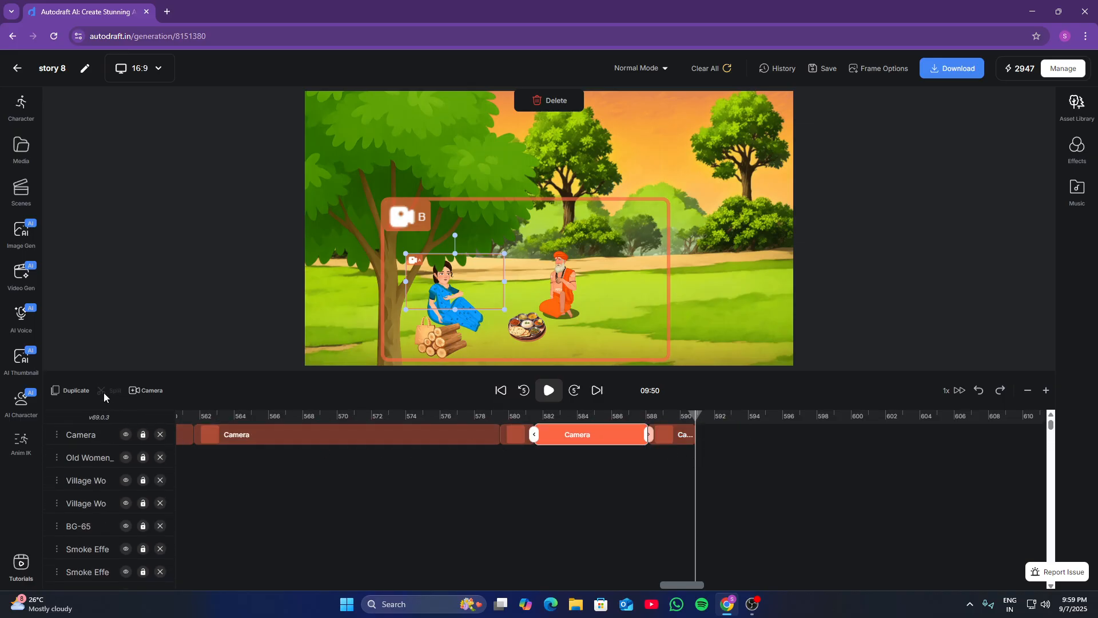
{"action": "left_click", "coordinate": [73, 391]}
{"action": "left_click", "coordinate": [548, 391]}
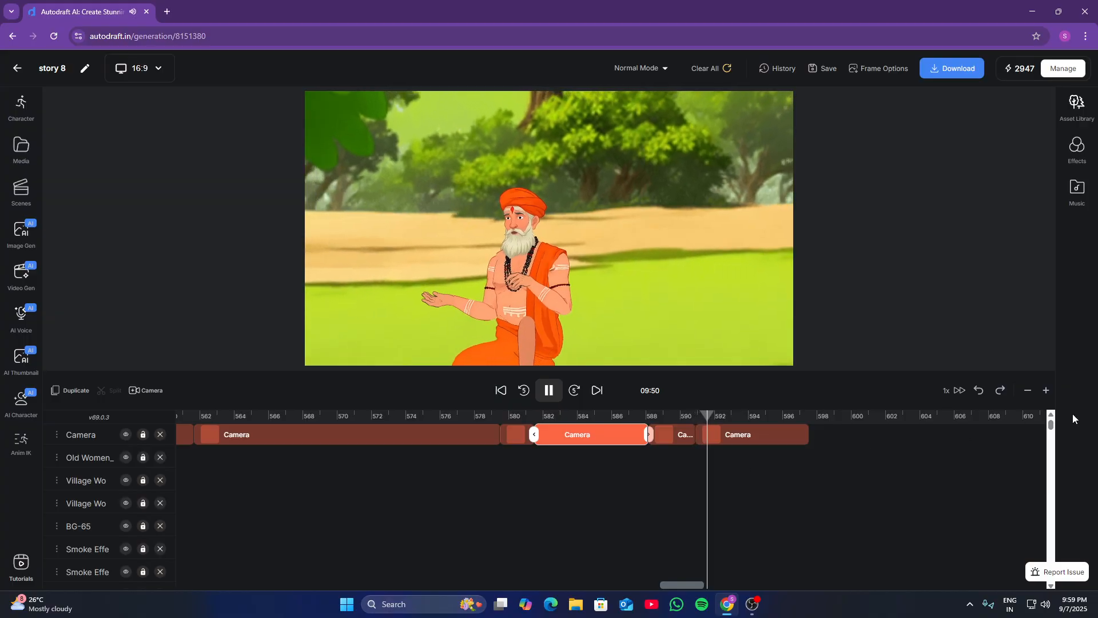
Shorten the sadhu's camera clip starting at 590.4 s to end at about 593 s, where the Tarini narrator clip starts
{"action": "left_click_drag", "start_coordinate": [1051, 424], "coordinate": [1038, 615]}
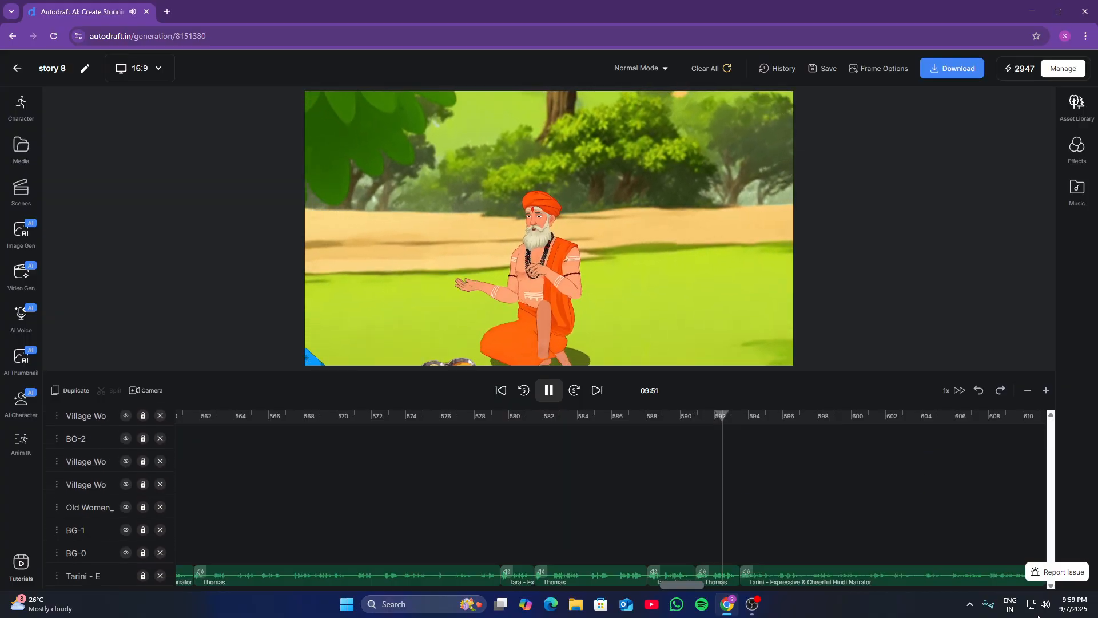
{"action": "left_click", "coordinate": [738, 557]}
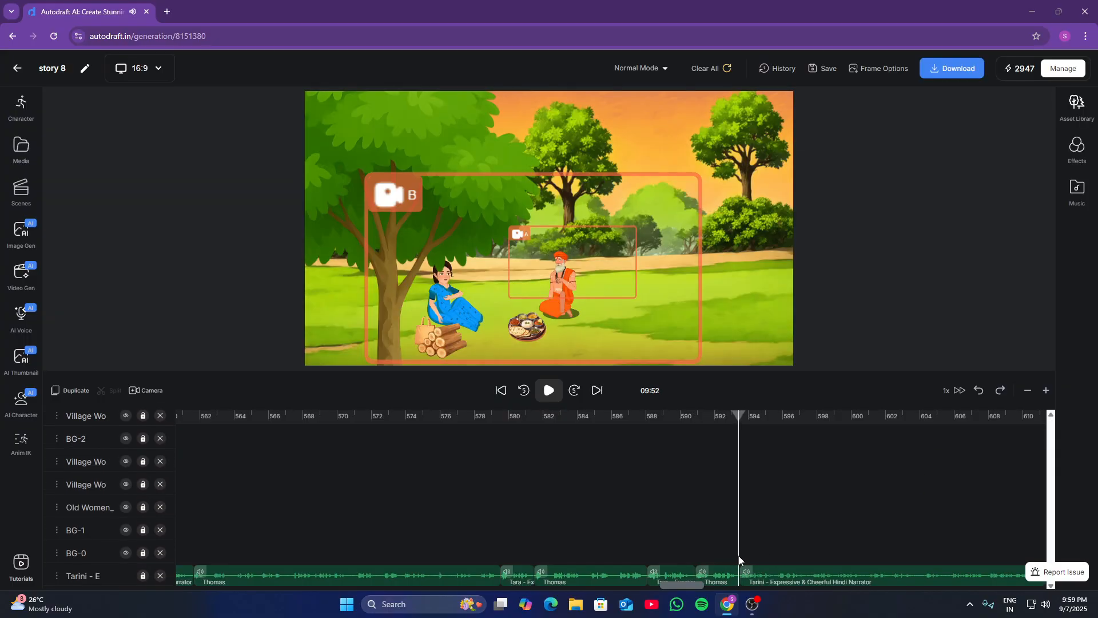
{"action": "left_click", "coordinate": [741, 558]}
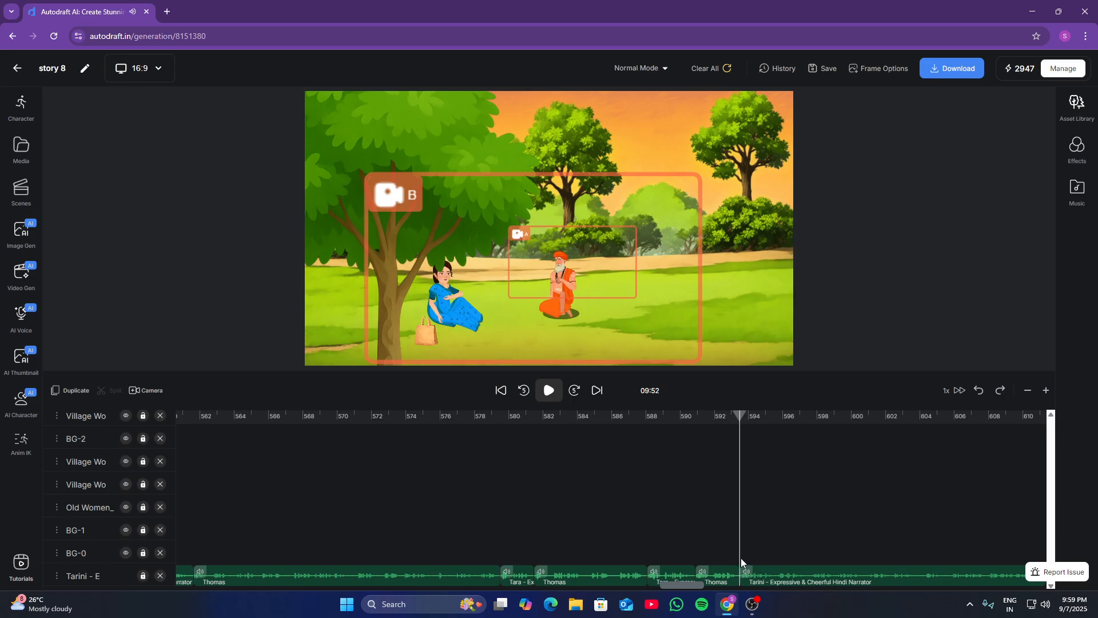
{"action": "scroll", "coordinate": [744, 558], "scroll_direction": "up", "scroll_amount": 15}
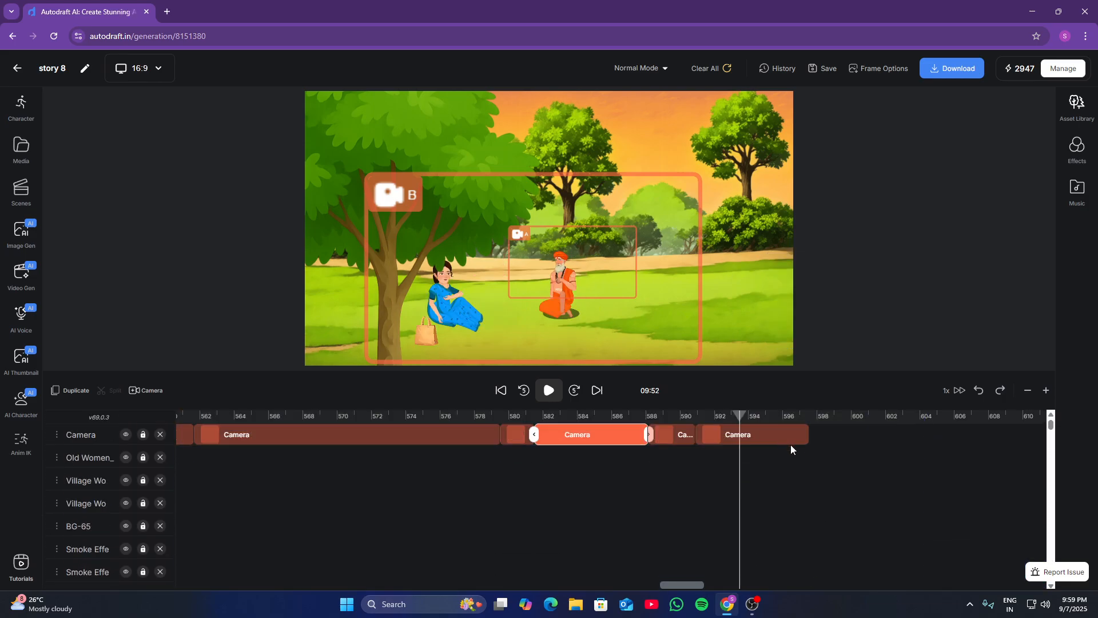
{"action": "left_click", "coordinate": [792, 442]}
{"action": "left_click_drag", "start_coordinate": [810, 435], "coordinate": [741, 435]}
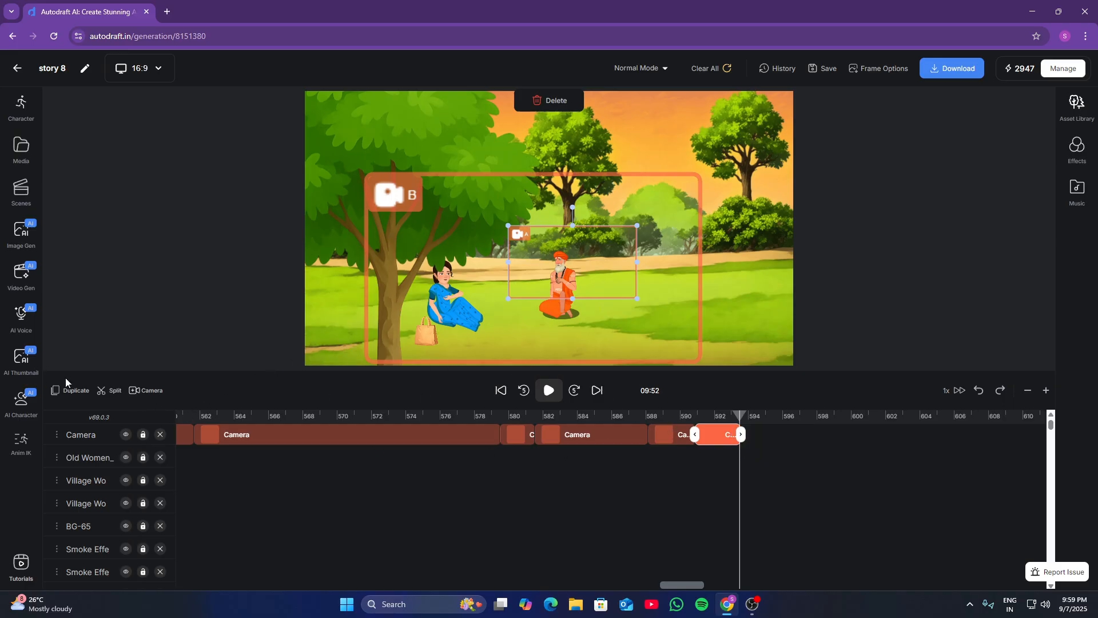
Add a camera clip at about 593 s, place frame B near the woman's walk end point, and shift that end point inward
{"action": "left_click", "coordinate": [137, 390]}
{"action": "left_click", "coordinate": [746, 421]}
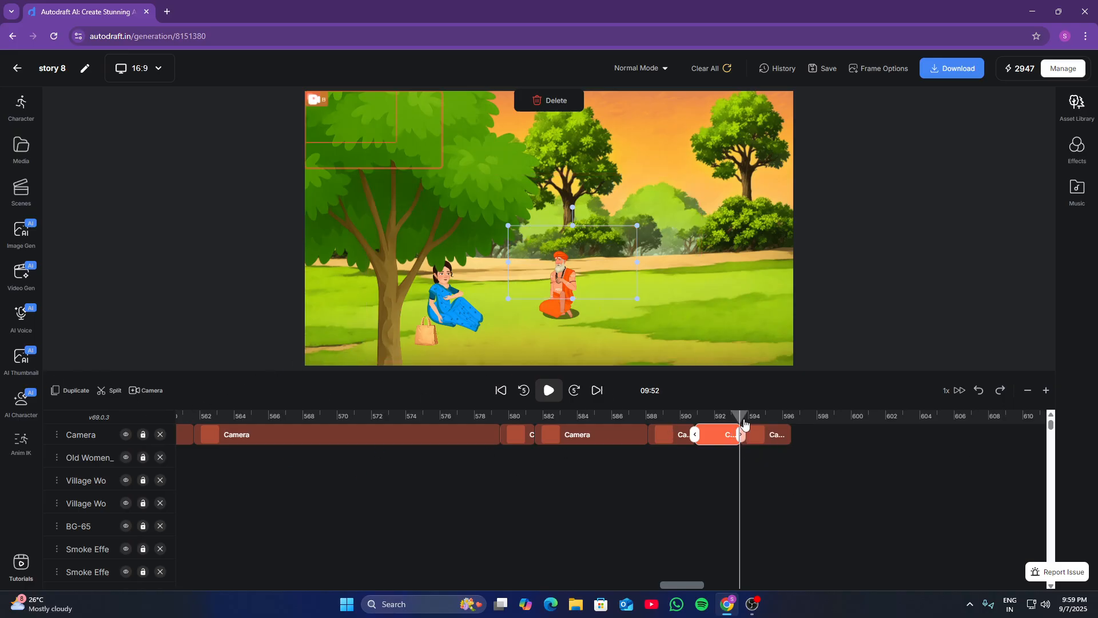
{"action": "left_click", "coordinate": [351, 132]}
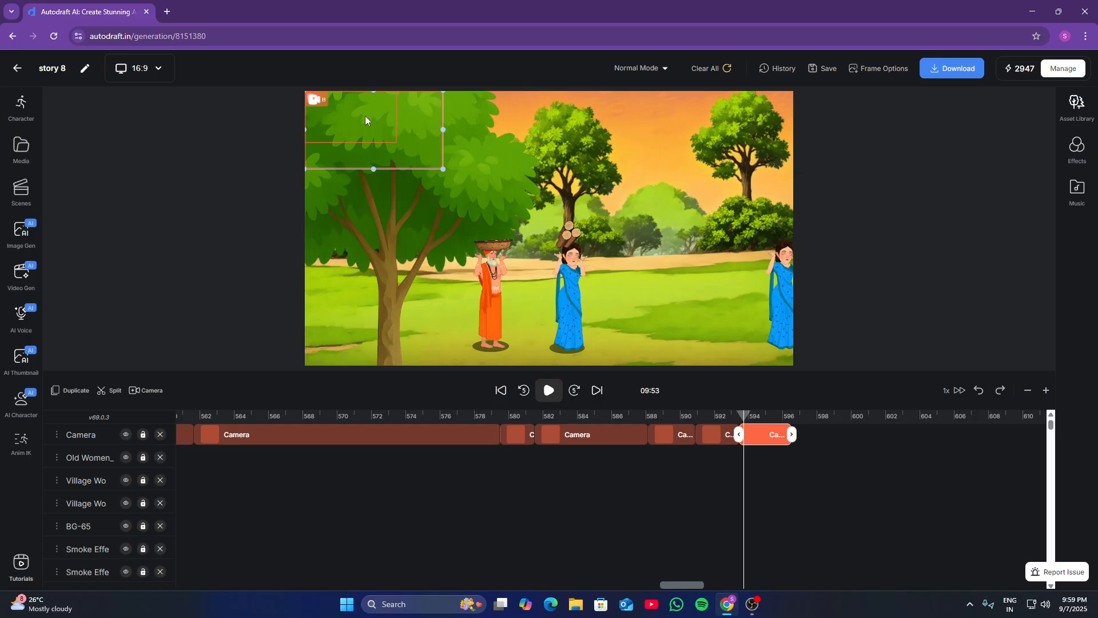
{"action": "left_click_drag", "start_coordinate": [375, 146], "coordinate": [723, 283]}
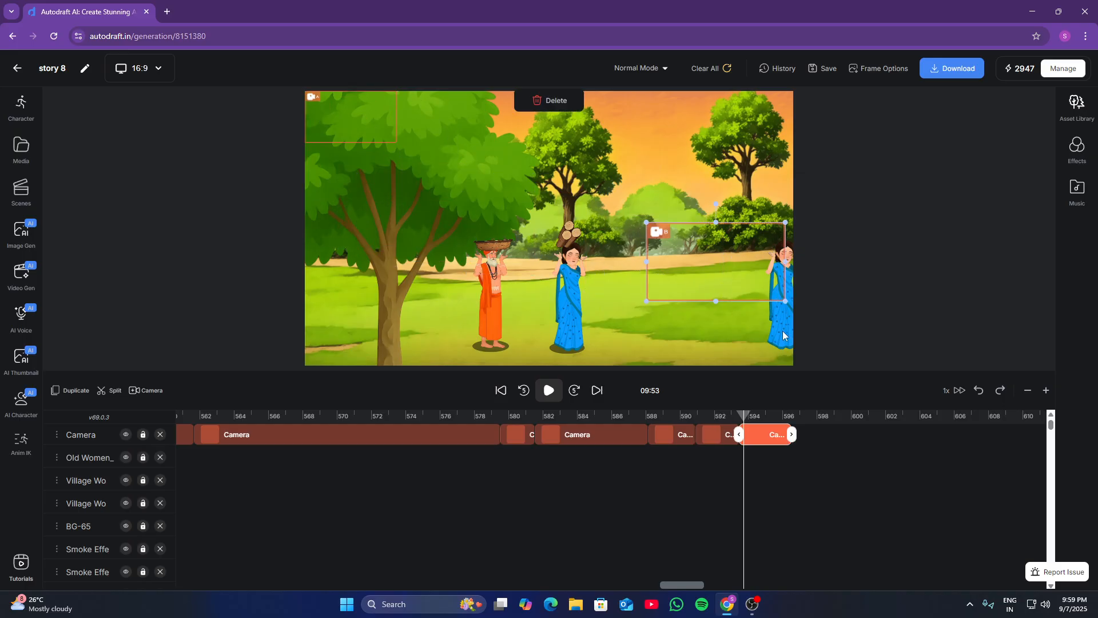
{"action": "left_click_drag", "start_coordinate": [783, 334], "coordinate": [734, 328]}
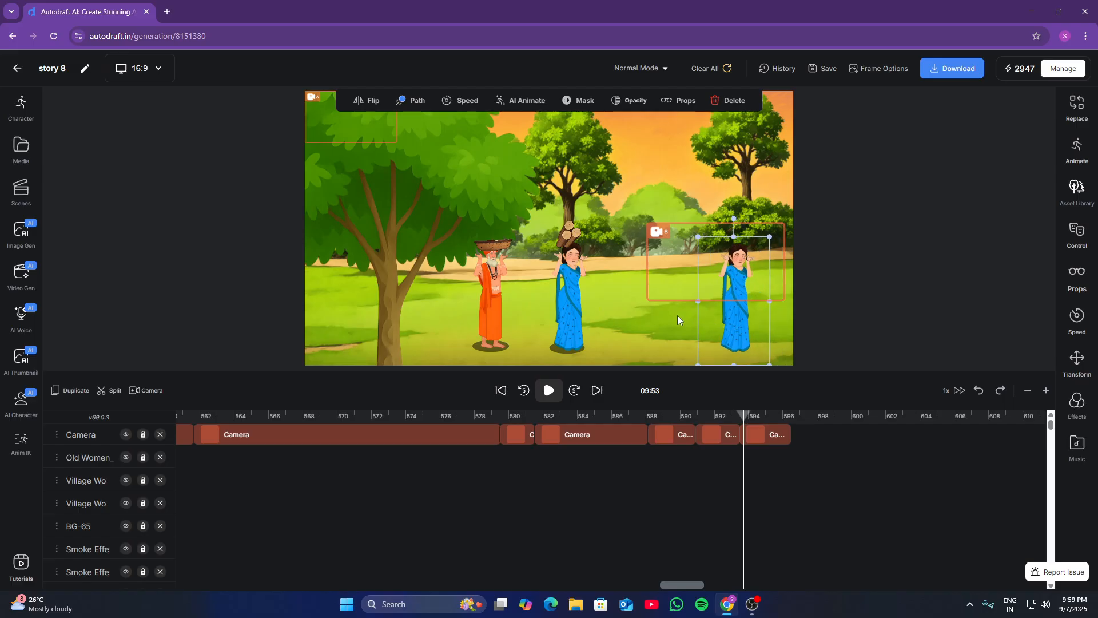
Shrink frame B around the woman's end position, enlarge frame A around the sadhu and the woman carrying wood, and play the shot
{"action": "left_click", "coordinate": [647, 299]}
{"action": "left_click_drag", "start_coordinate": [648, 300], "coordinate": [703, 268]}
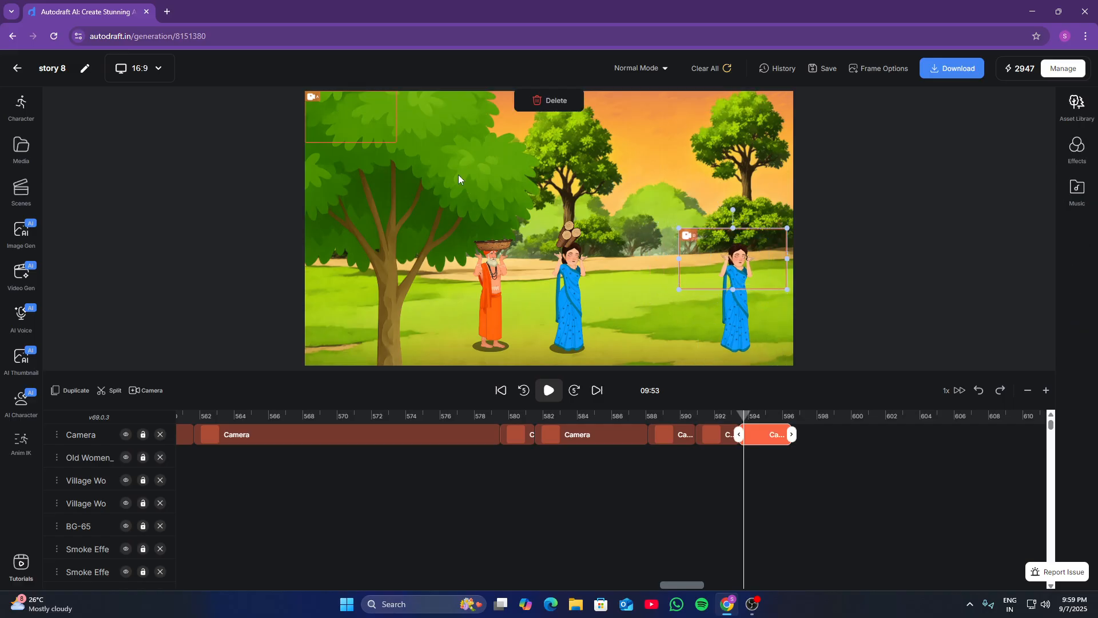
{"action": "left_click_drag", "start_coordinate": [372, 132], "coordinate": [668, 342]}
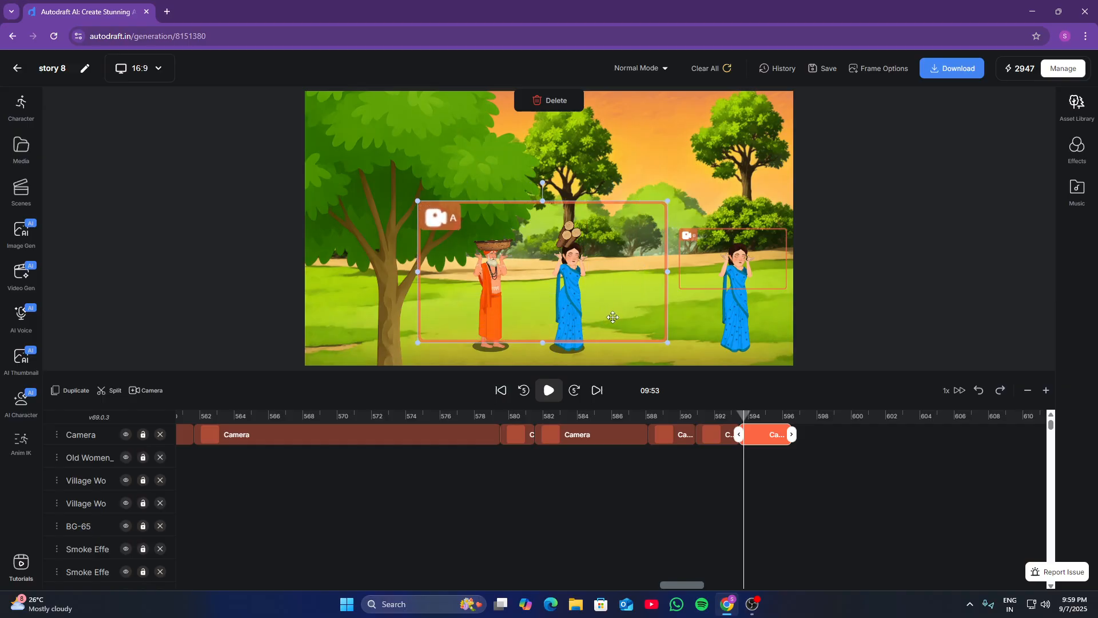
{"action": "left_click_drag", "start_coordinate": [612, 317], "coordinate": [607, 331]}
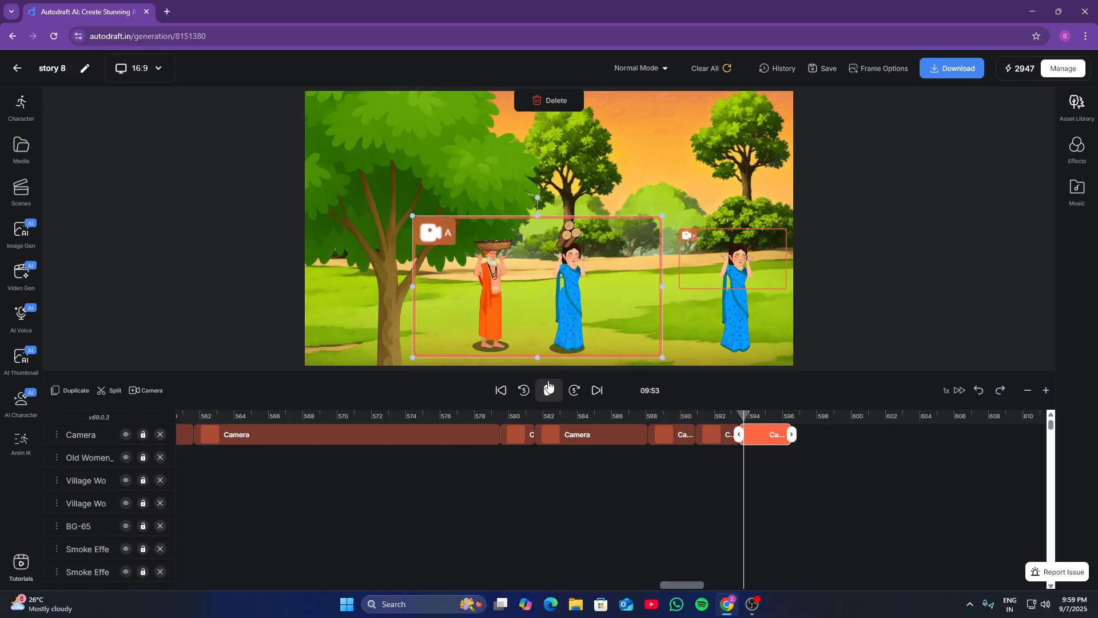
{"action": "left_click", "coordinate": [548, 389]}
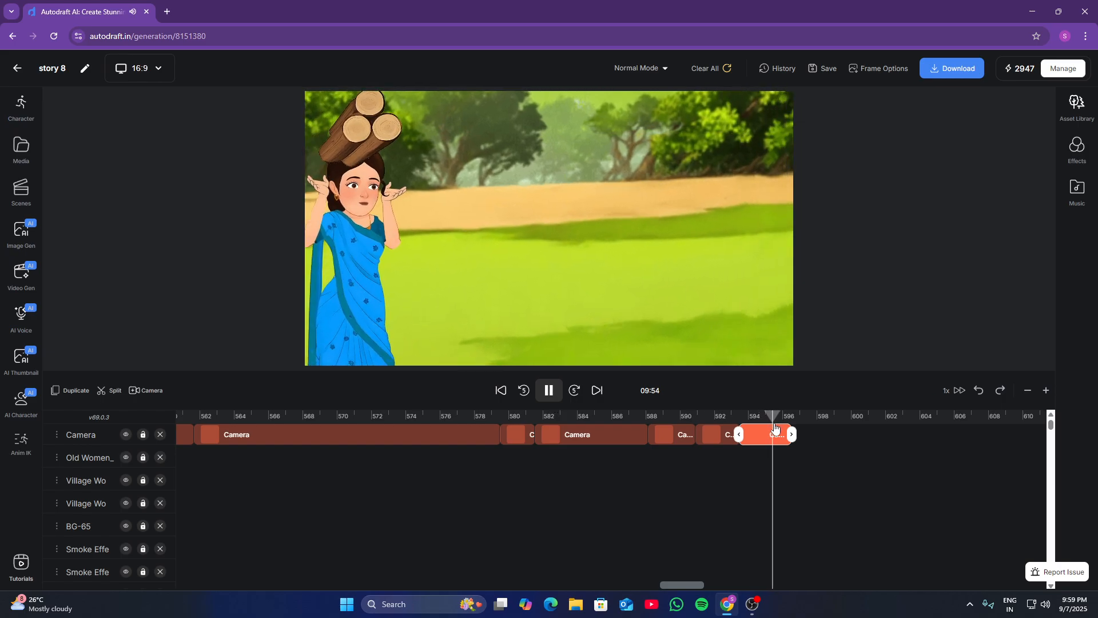
Lengthen the camera clip starting at 593 s to end at about 599 s while playing the shot
{"action": "left_click_drag", "start_coordinate": [791, 434], "coordinate": [932, 435]}
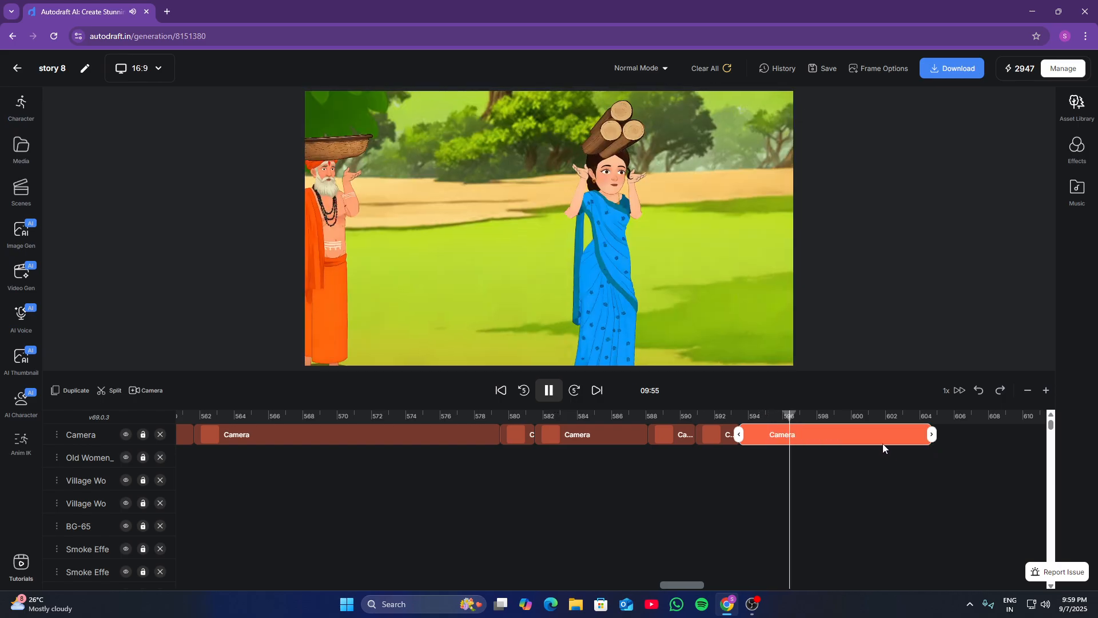
{"action": "left_click", "coordinate": [550, 391]}
{"action": "left_click_drag", "start_coordinate": [931, 436], "coordinate": [846, 449]}
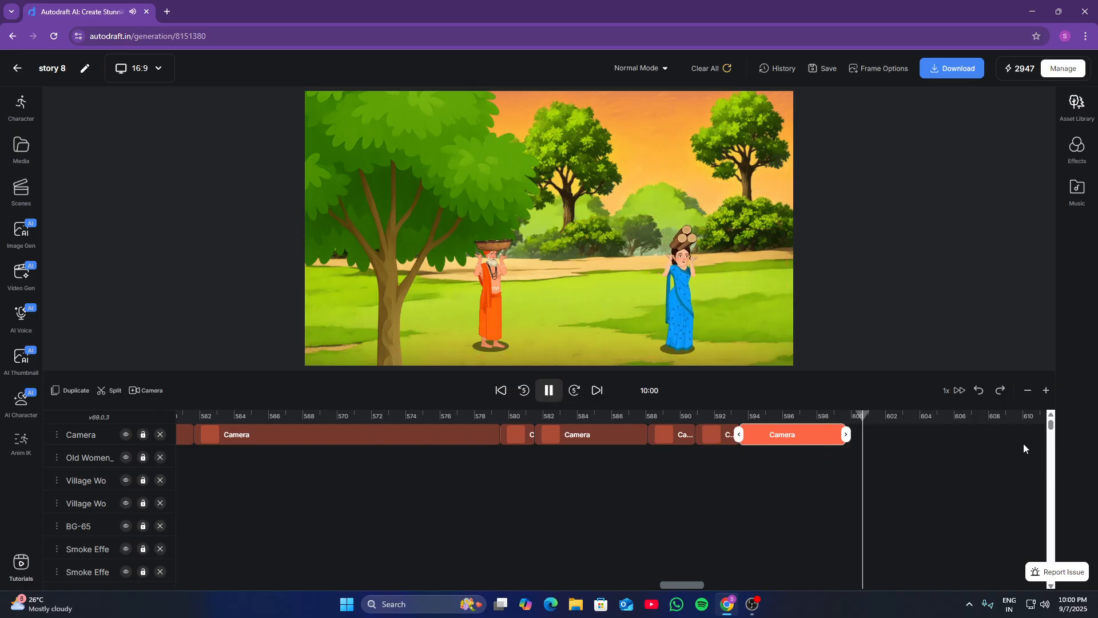
{"action": "left_click", "coordinate": [540, 391]}
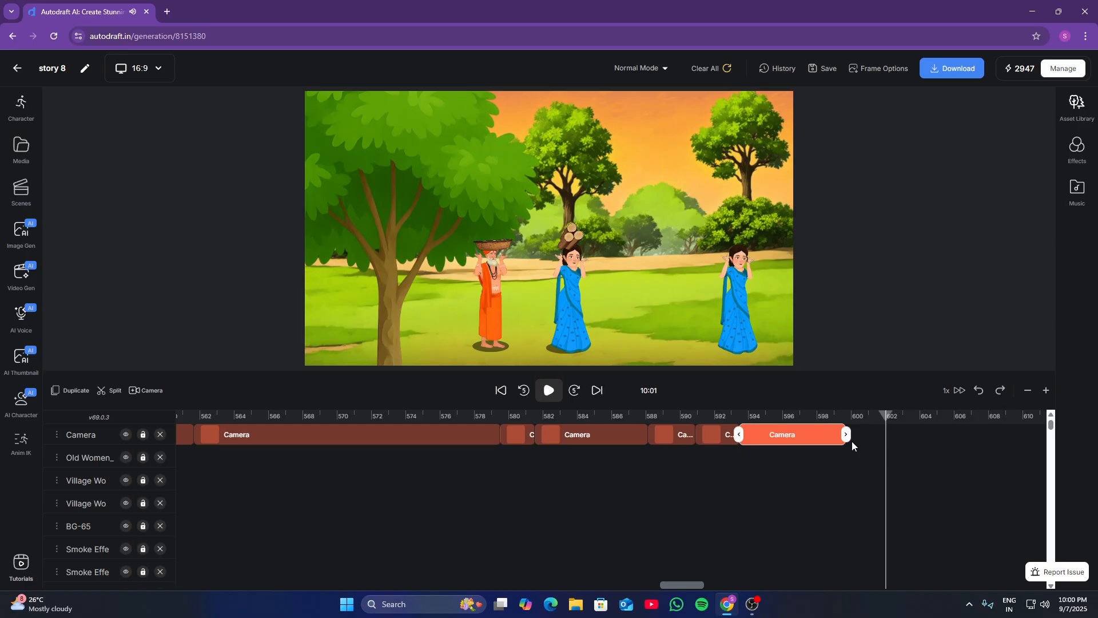
Add a camera clip at about 599 s with frame A enlarged around the woman's end position and frame B on the sadhu
{"action": "left_click_drag", "start_coordinate": [851, 423], "coordinate": [847, 422]}
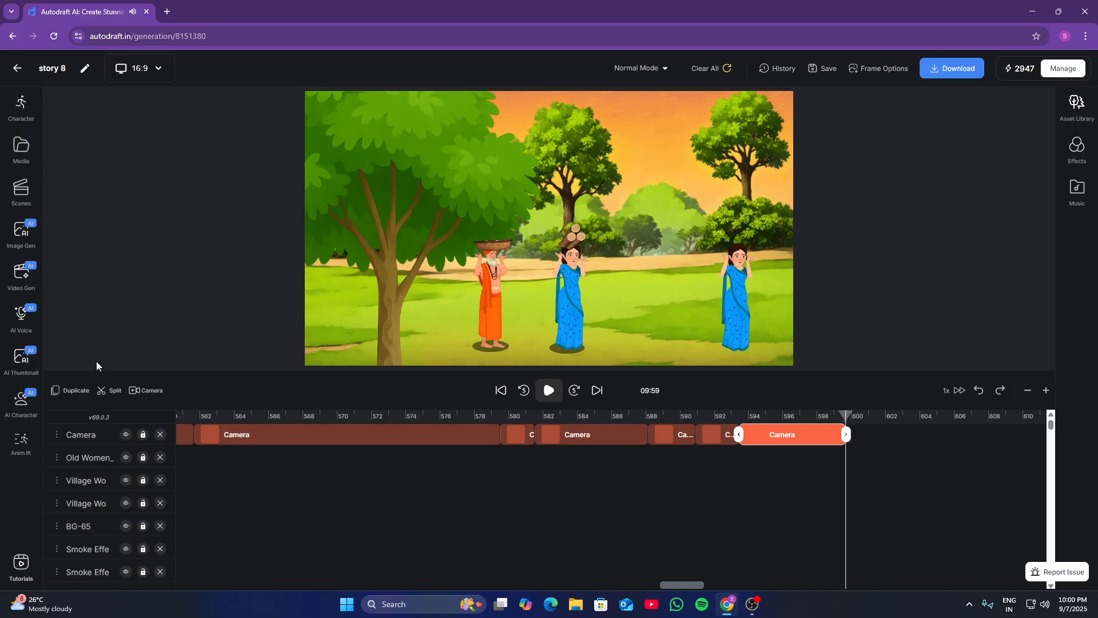
{"action": "left_click", "coordinate": [858, 420]}
{"action": "left_click_drag", "start_coordinate": [411, 141], "coordinate": [520, 262]}
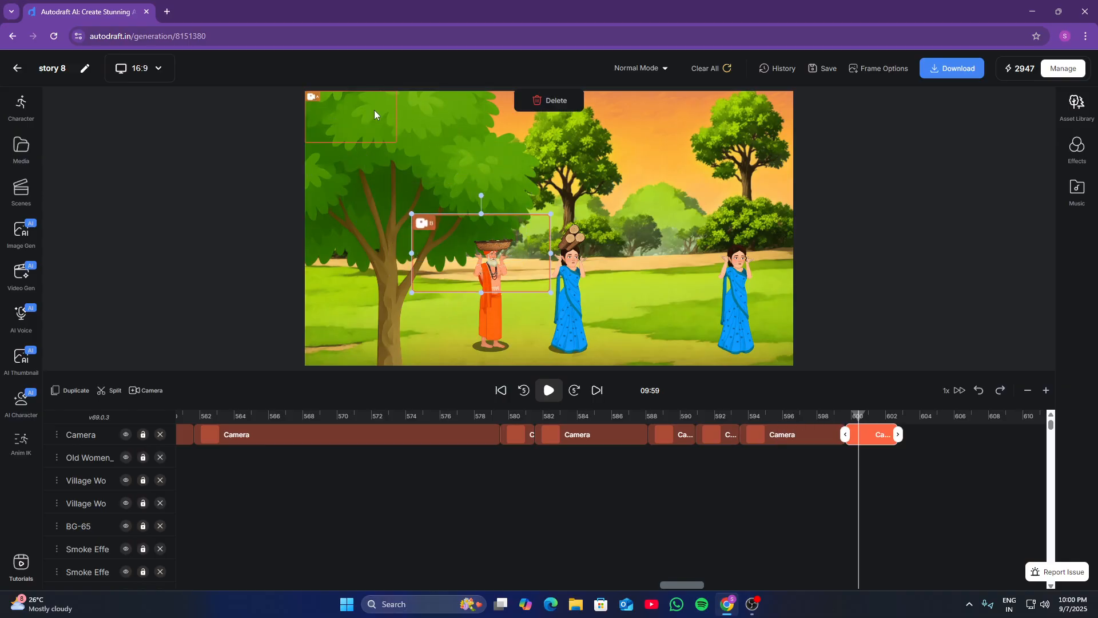
{"action": "left_click_drag", "start_coordinate": [374, 114], "coordinate": [722, 330]}
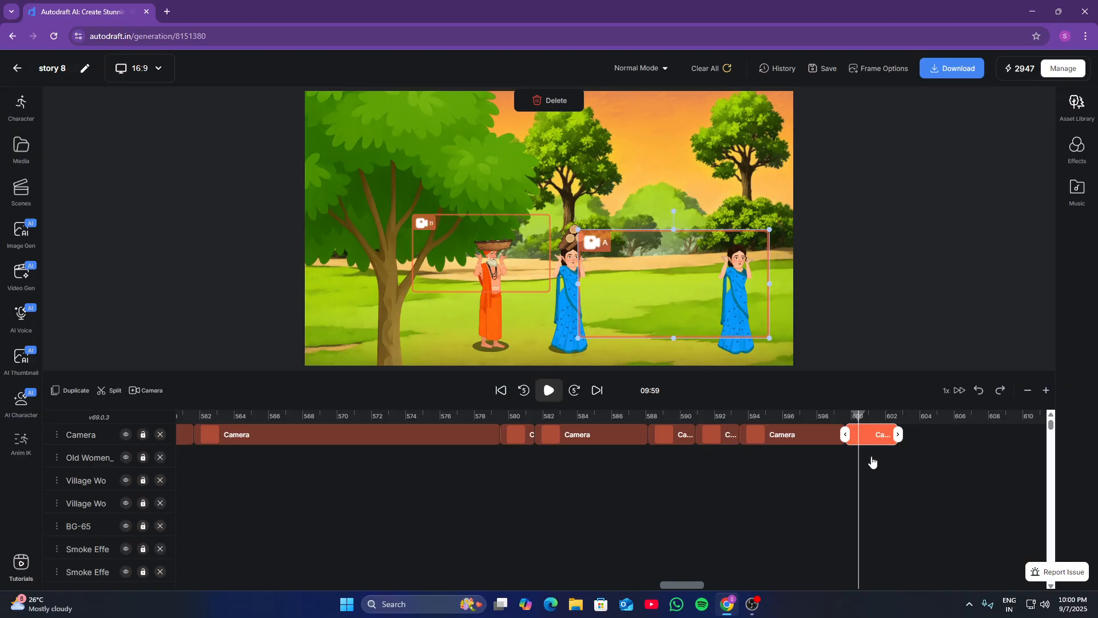
{"action": "key", "text": "space"}
Lengthen the camera clip starting at 599 s to about 604 s, where the house scene begins, and play the shot
{"action": "mouse_move", "coordinate": [898, 434]}
{"action": "left_mouse_down"}
{"action": "mouse_move", "coordinate": [970, 441]}
{"action": "mouse_move", "coordinate": [908, 434]}
{"action": "left_mouse_up"}
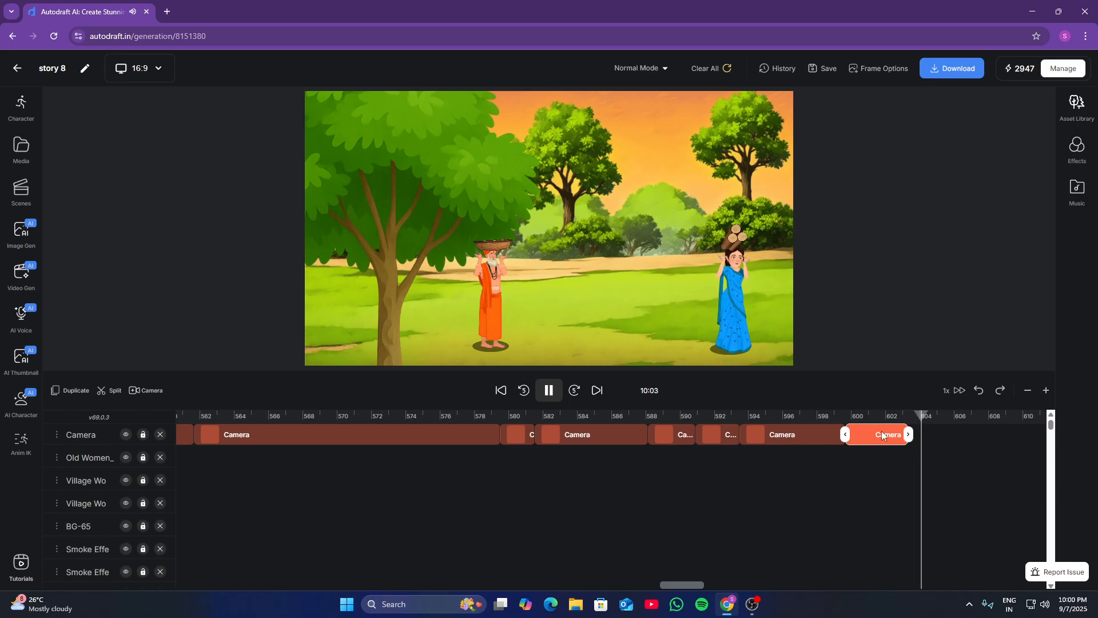
{"action": "left_click", "coordinate": [894, 416]}
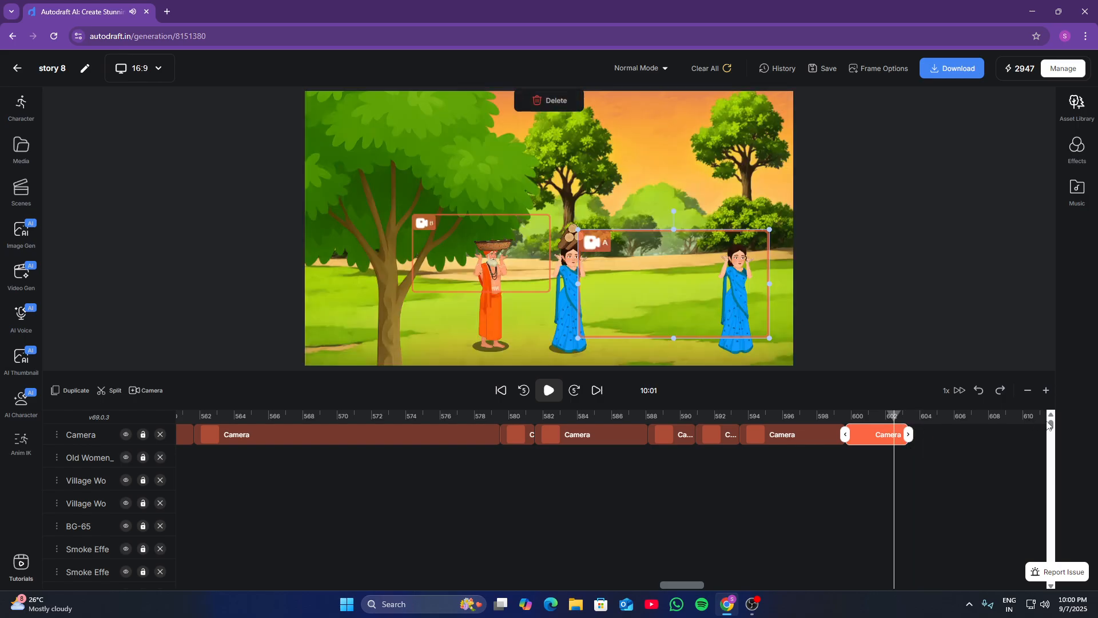
{"action": "left_click", "coordinate": [938, 428]}
{"action": "scroll", "coordinate": [930, 445], "scroll_direction": "down", "scroll_amount": 5}
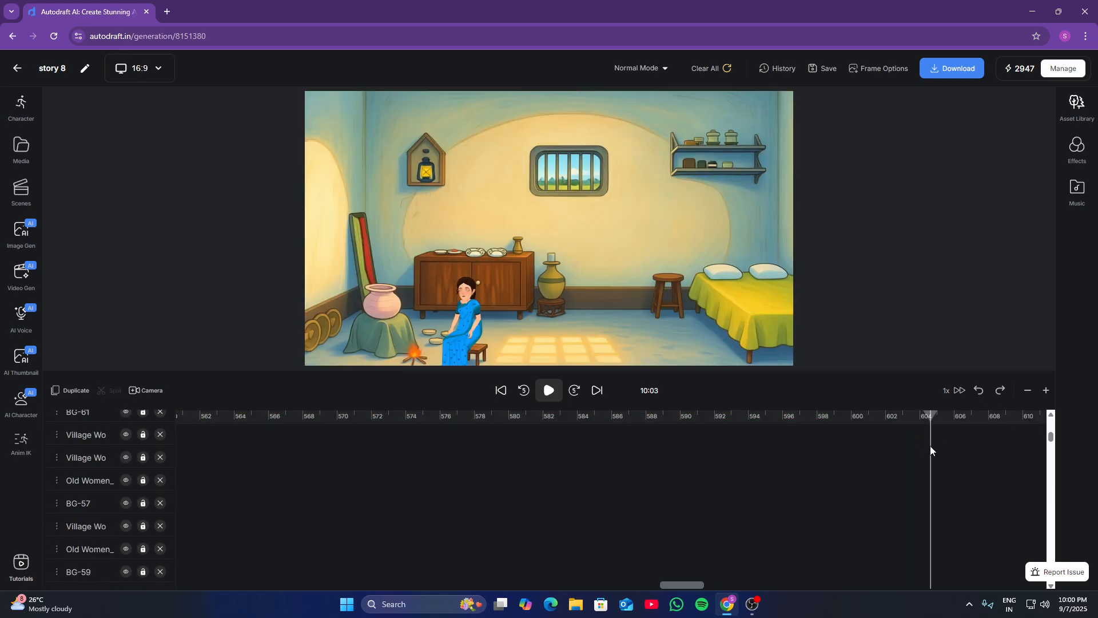
{"action": "scroll", "coordinate": [923, 451], "scroll_direction": "down", "scroll_amount": 10}
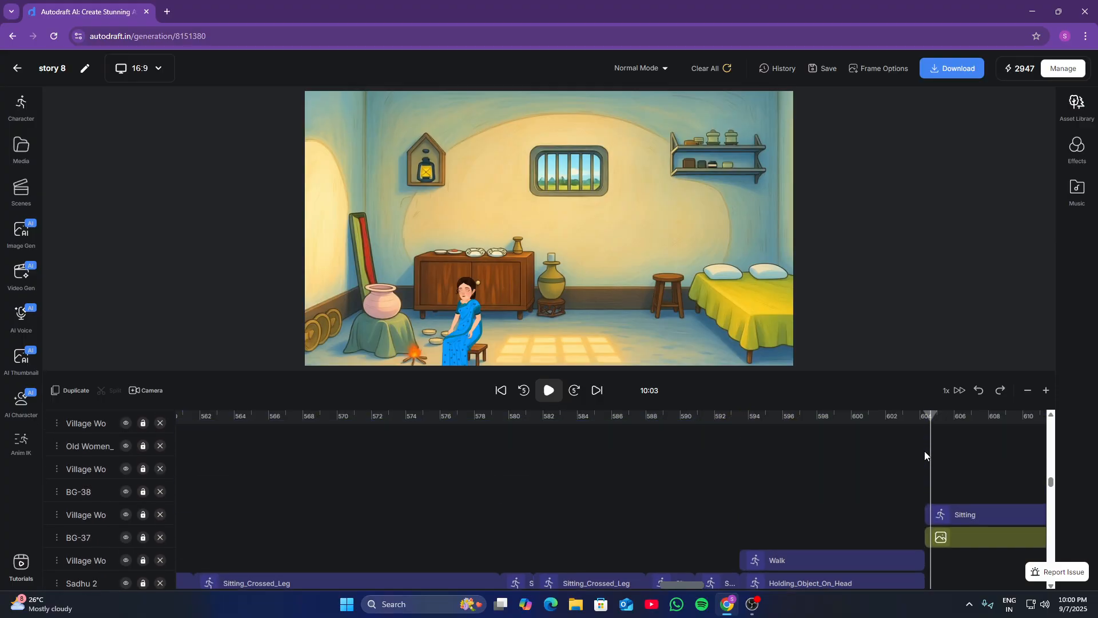
{"action": "left_click", "coordinate": [922, 460]}
{"action": "scroll", "coordinate": [925, 466], "scroll_direction": "up", "scroll_amount": 15}
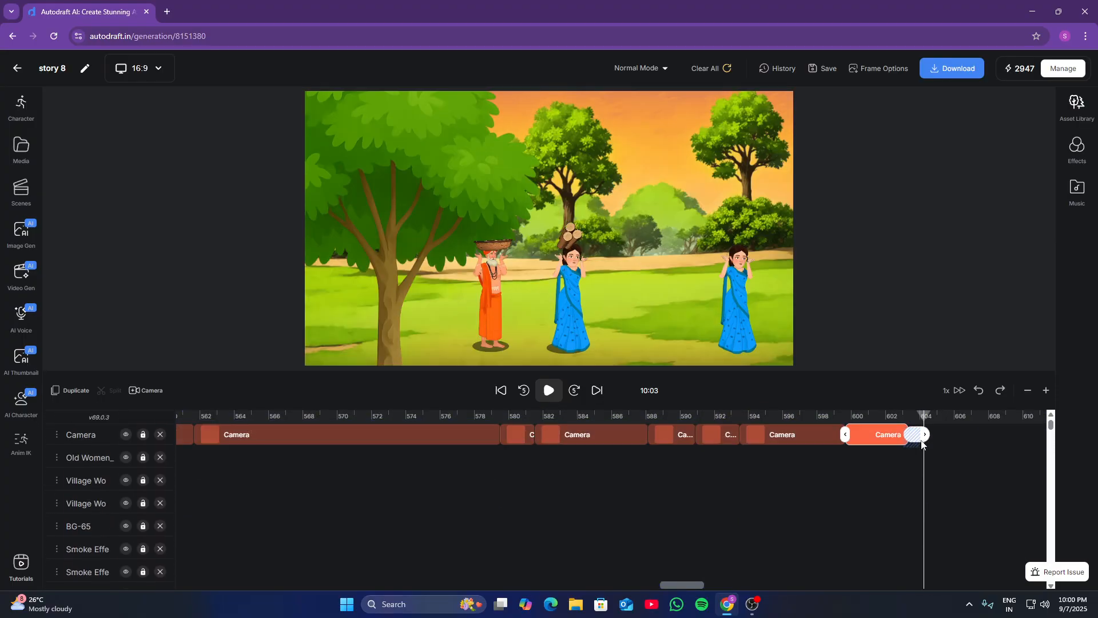
{"action": "left_click", "coordinate": [853, 429]}
{"action": "left_click", "coordinate": [848, 424]}
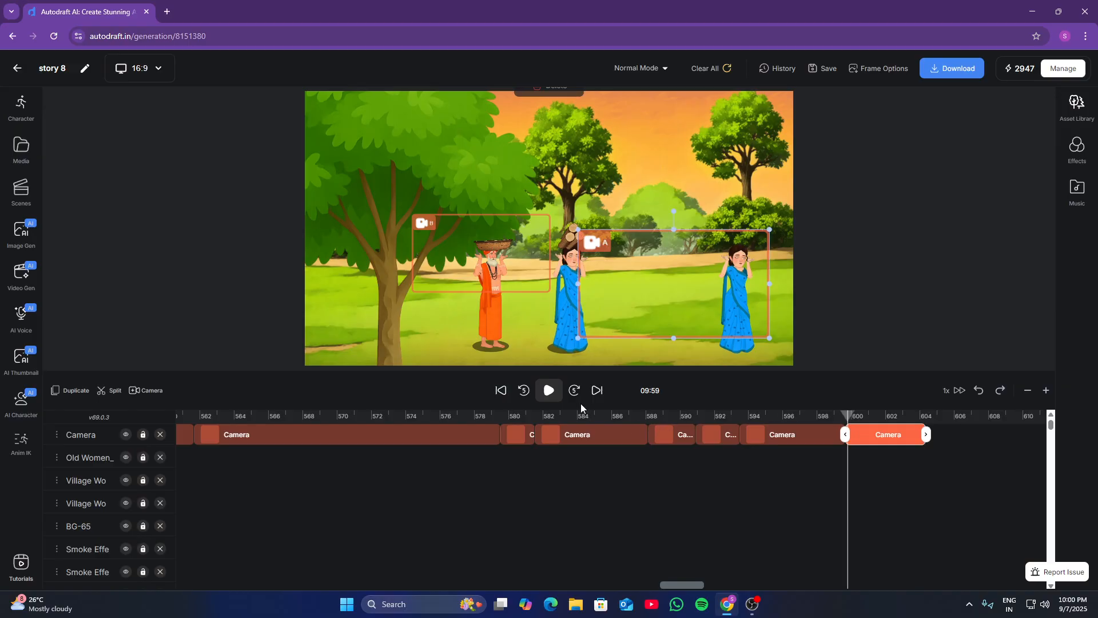
{"action": "left_click", "coordinate": [549, 390]}
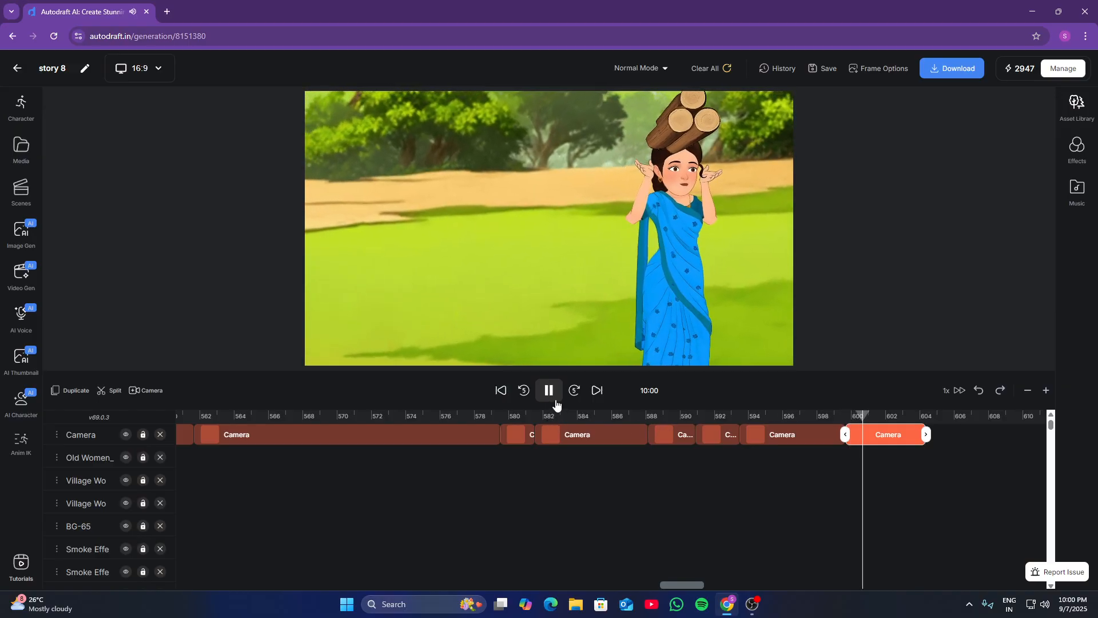
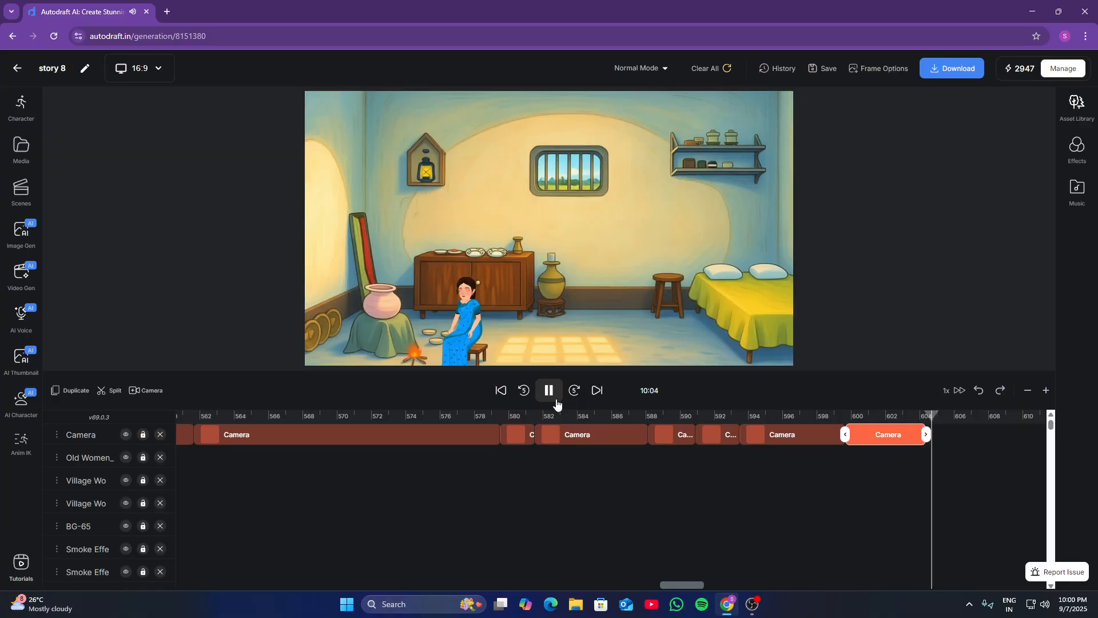
Add a camera clip at about 604 s with frame A close on the seated woman and frame B wider around her, and play it
{"action": "left_click", "coordinate": [928, 419]}
{"action": "left_click", "coordinate": [160, 392]}
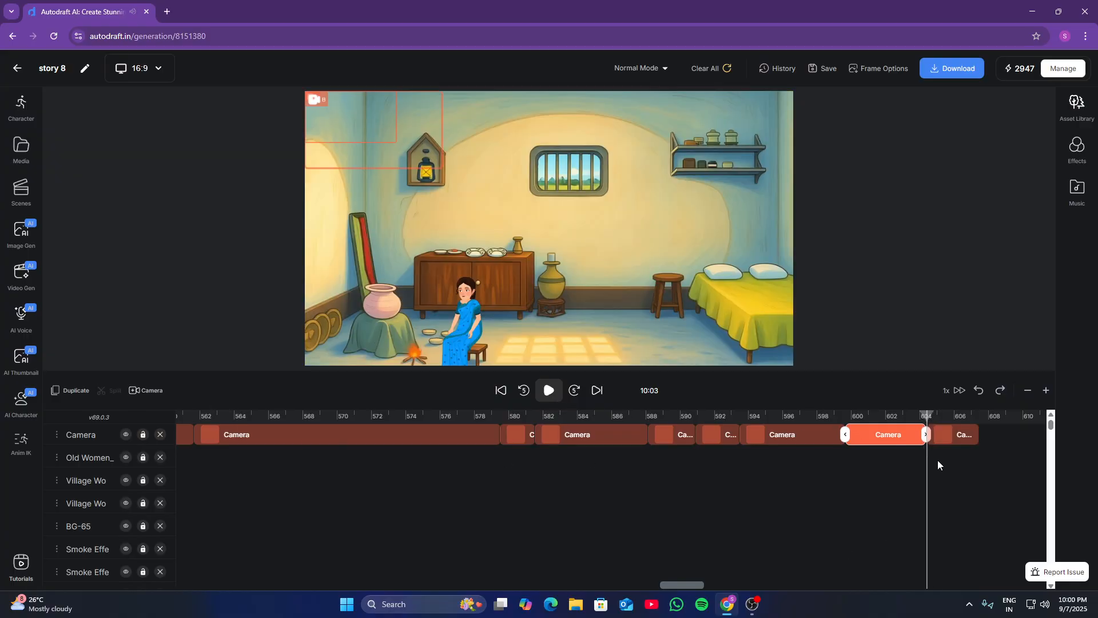
{"action": "left_click", "coordinate": [943, 424]}
{"action": "left_click", "coordinate": [350, 126]}
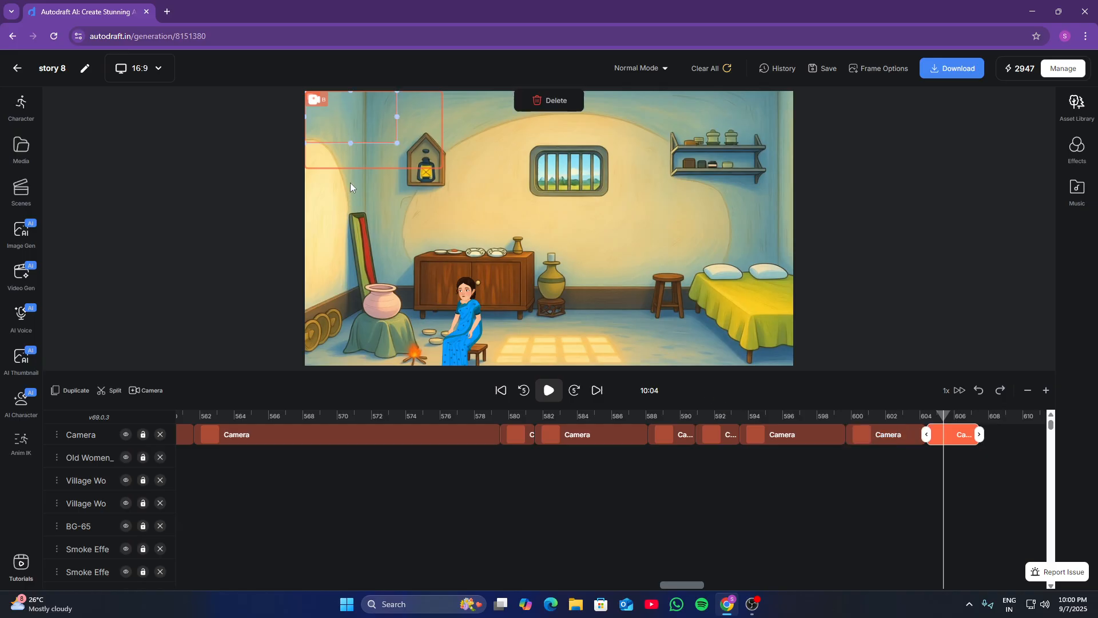
{"action": "left_click_drag", "start_coordinate": [386, 126], "coordinate": [485, 300]}
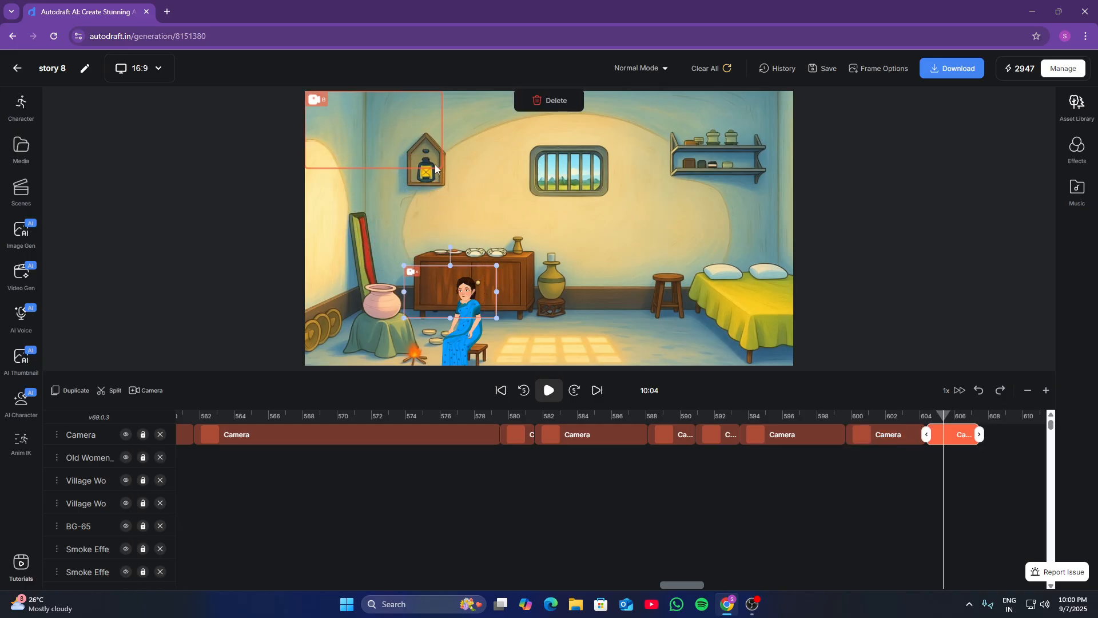
{"action": "left_click_drag", "start_coordinate": [413, 148], "coordinate": [527, 360]}
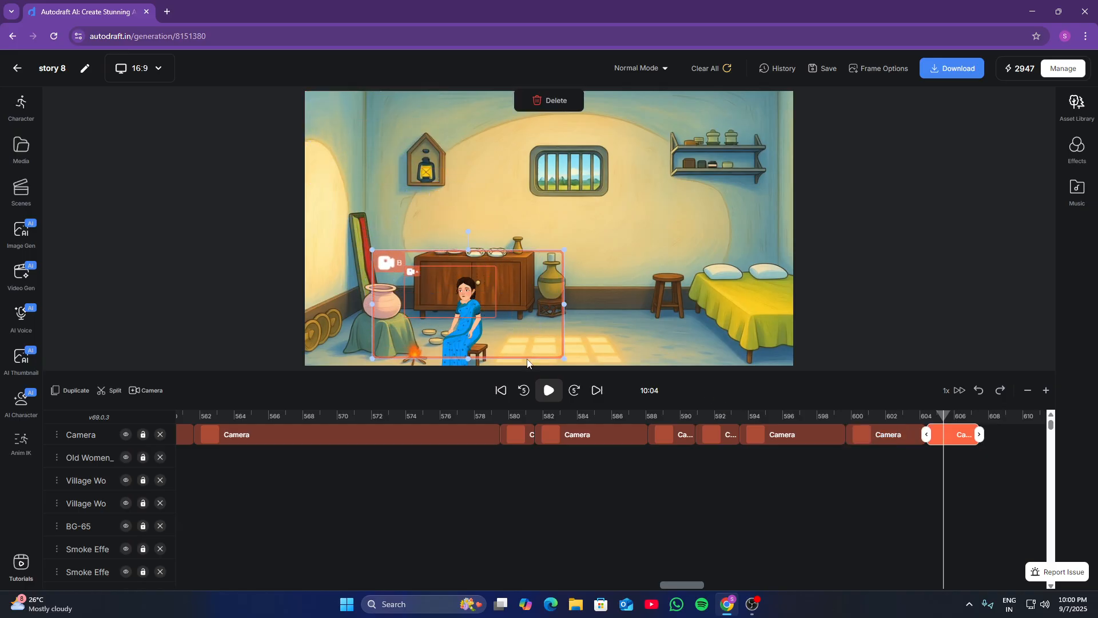
{"action": "left_click", "coordinate": [547, 392]}
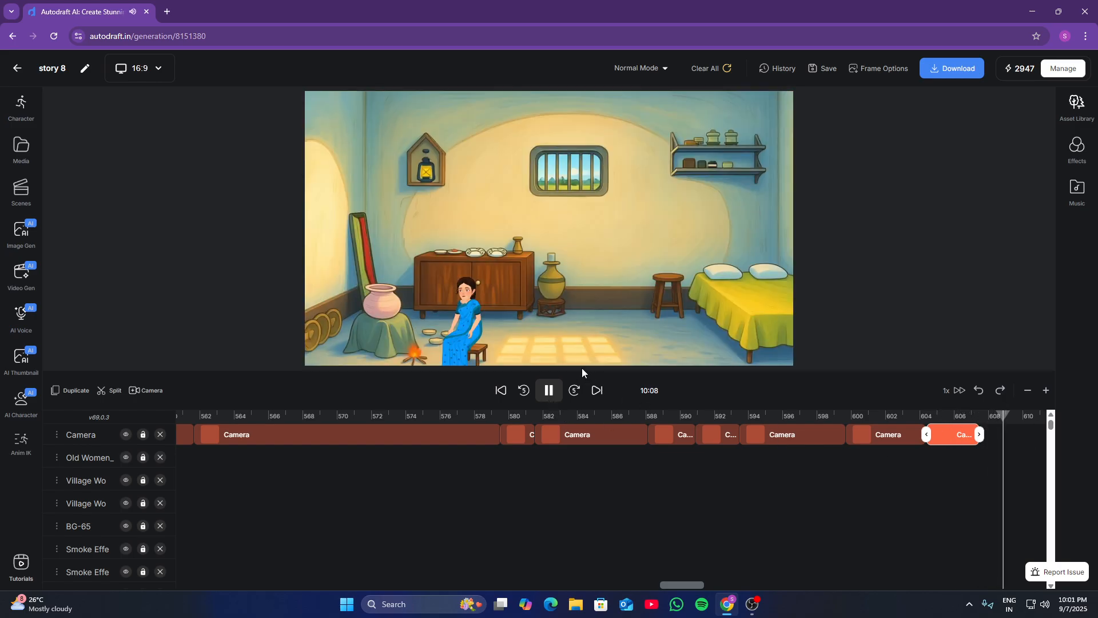
Lengthen the camera clip starting at 604 s to end at about 614 s, where the seated woman's scene ends
{"action": "left_click", "coordinate": [549, 392]}
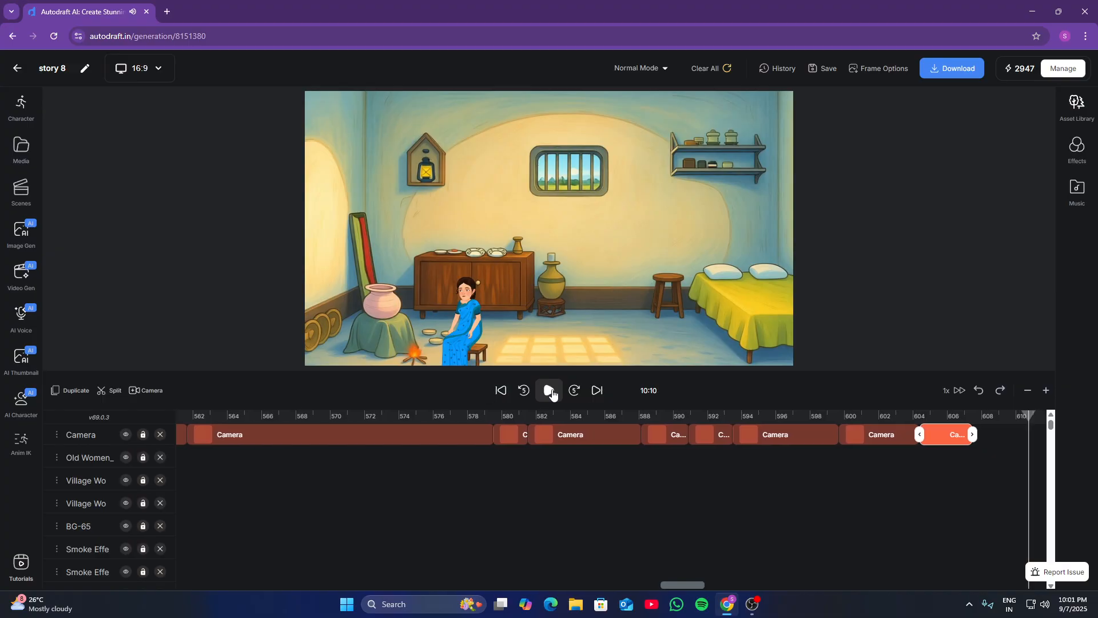
{"action": "left_click_drag", "start_coordinate": [973, 436], "coordinate": [1080, 432]}
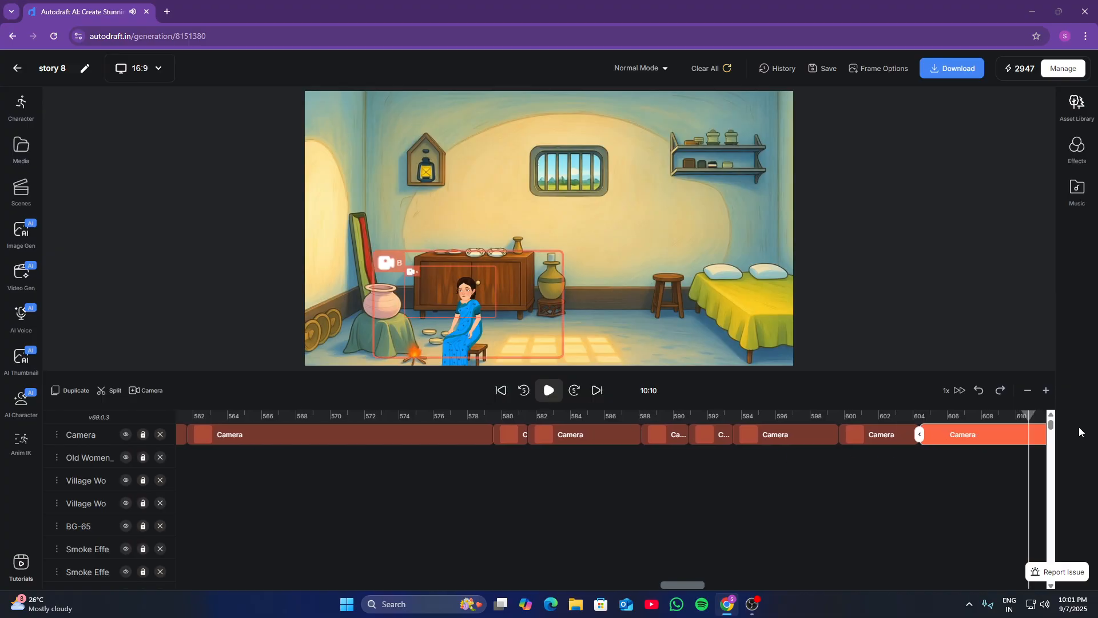
{"action": "left_click", "coordinate": [547, 391]}
{"action": "scroll", "coordinate": [1014, 541], "scroll_direction": "down", "scroll_amount": 5}
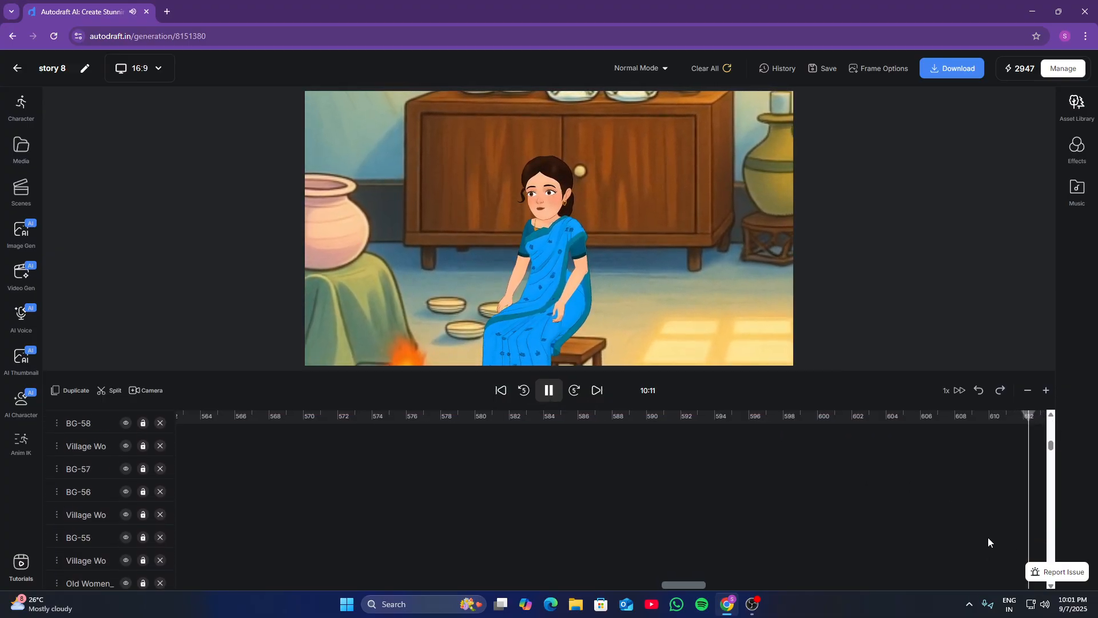
{"action": "scroll", "coordinate": [989, 538], "scroll_direction": "down", "scroll_amount": 10}
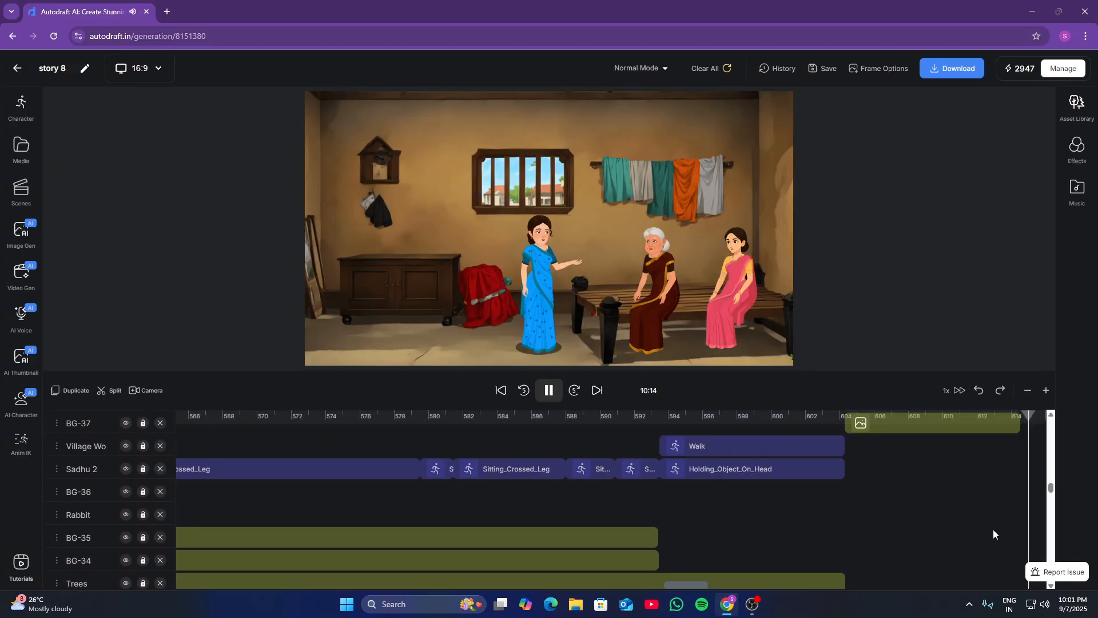
{"action": "left_click", "coordinate": [1011, 525]}
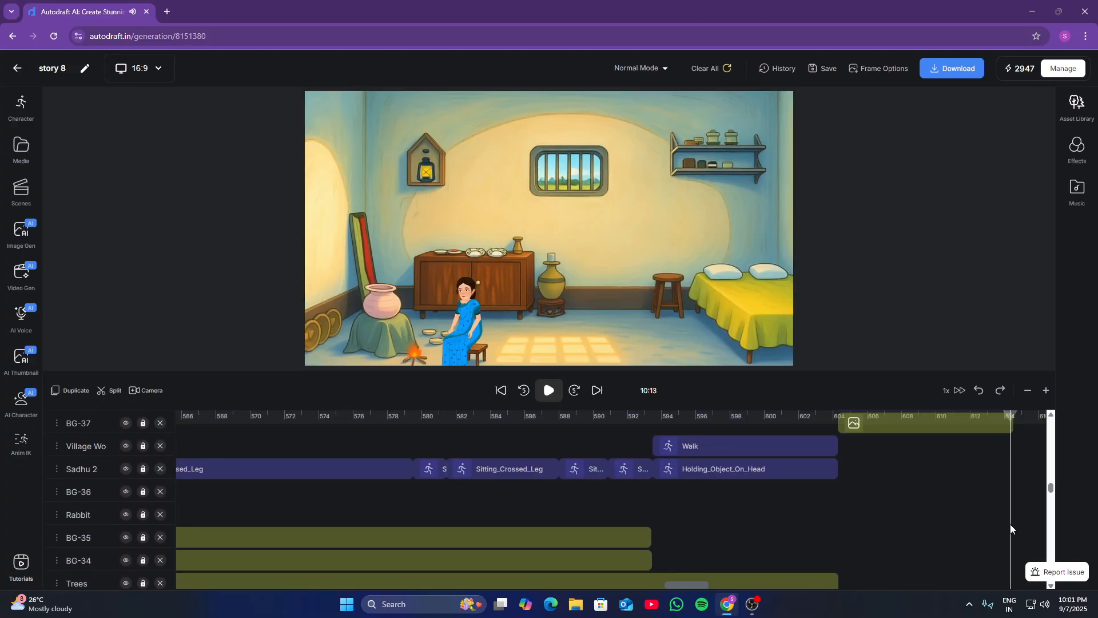
{"action": "scroll", "coordinate": [1010, 528], "scroll_direction": "up", "scroll_amount": 3}
{"action": "scroll", "coordinate": [1020, 455], "scroll_direction": "up", "scroll_amount": 5}
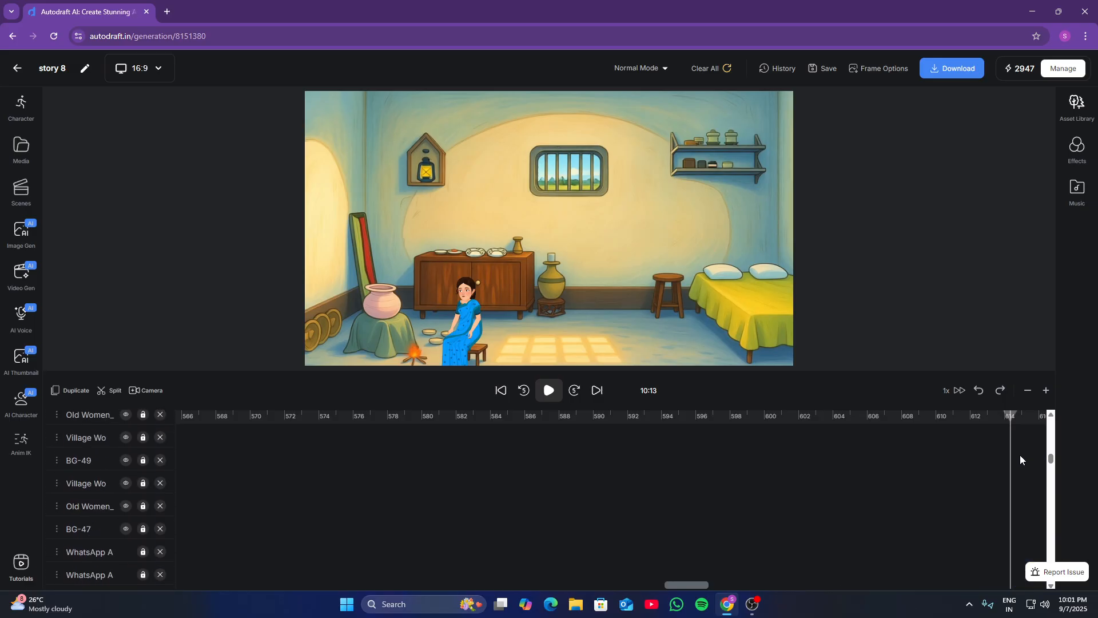
{"action": "mouse_move", "coordinate": [998, 438]}
{"action": "left_mouse_down"}
{"action": "mouse_move", "coordinate": [1014, 438]}
{"action": "mouse_move", "coordinate": [1006, 442]}
{"action": "left_mouse_up"}
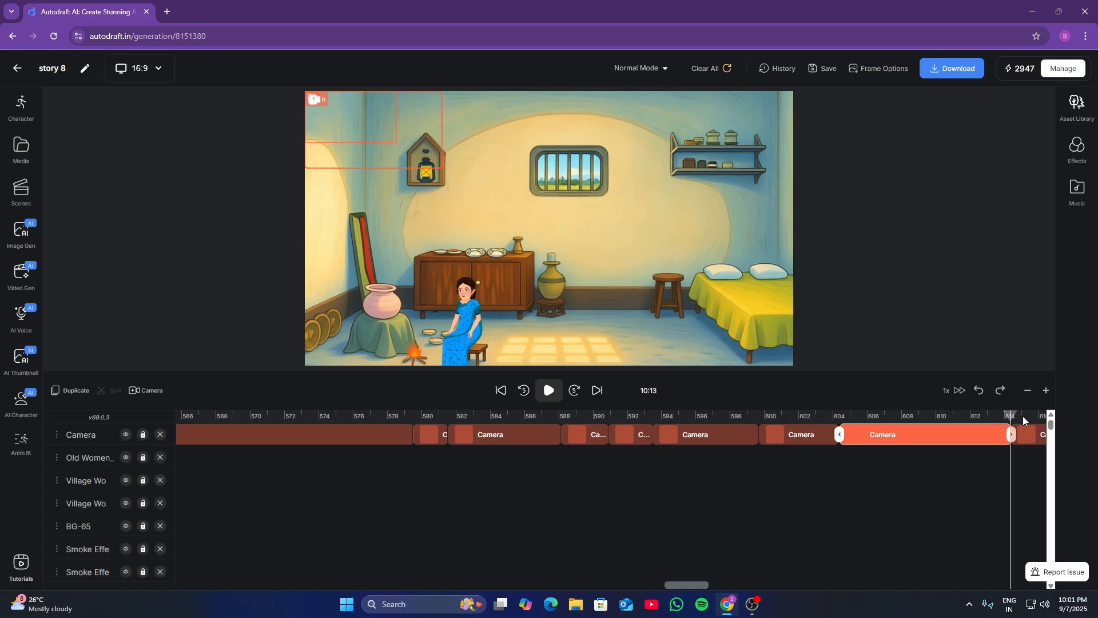
Add a camera clip at about 614 s with frame A close on the standing woman and frame B around all three women, and play it
{"action": "left_click", "coordinate": [1023, 421]}
{"action": "left_click", "coordinate": [342, 135]}
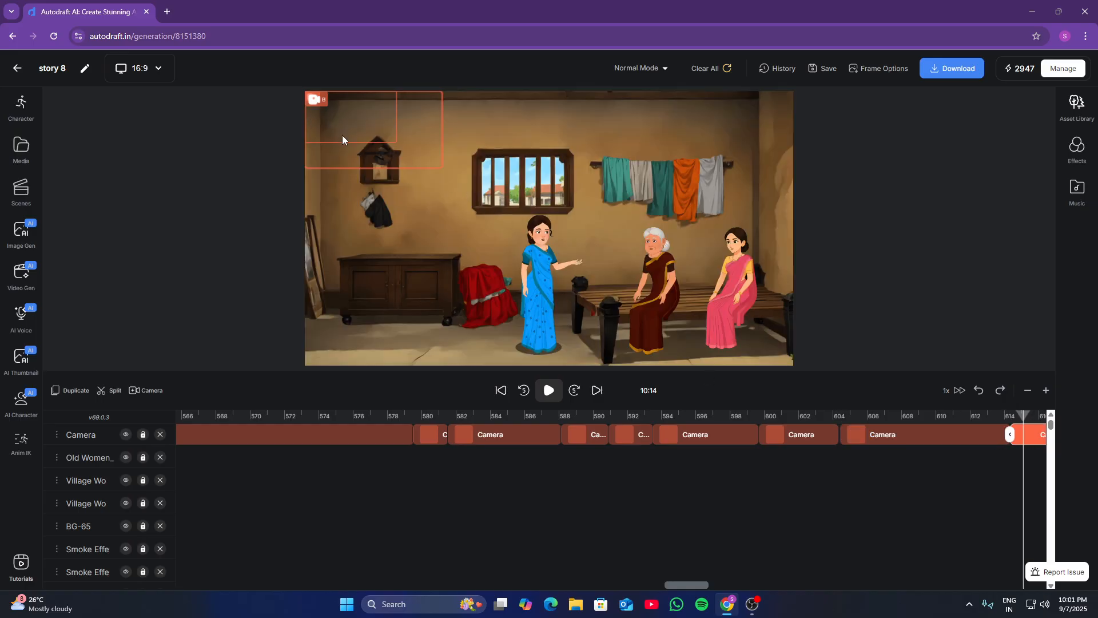
{"action": "left_click_drag", "start_coordinate": [363, 129], "coordinate": [401, 177]}
{"action": "left_click_drag", "start_coordinate": [369, 124], "coordinate": [579, 245]}
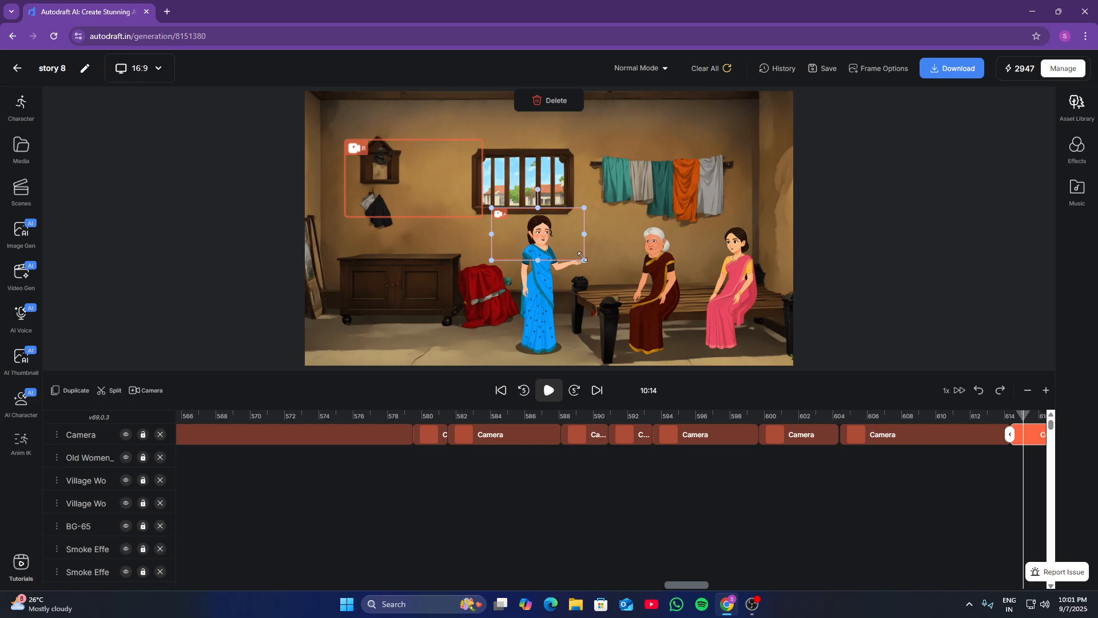
{"action": "left_click", "coordinate": [405, 184]}
{"action": "left_click_drag", "start_coordinate": [405, 184], "coordinate": [697, 360]}
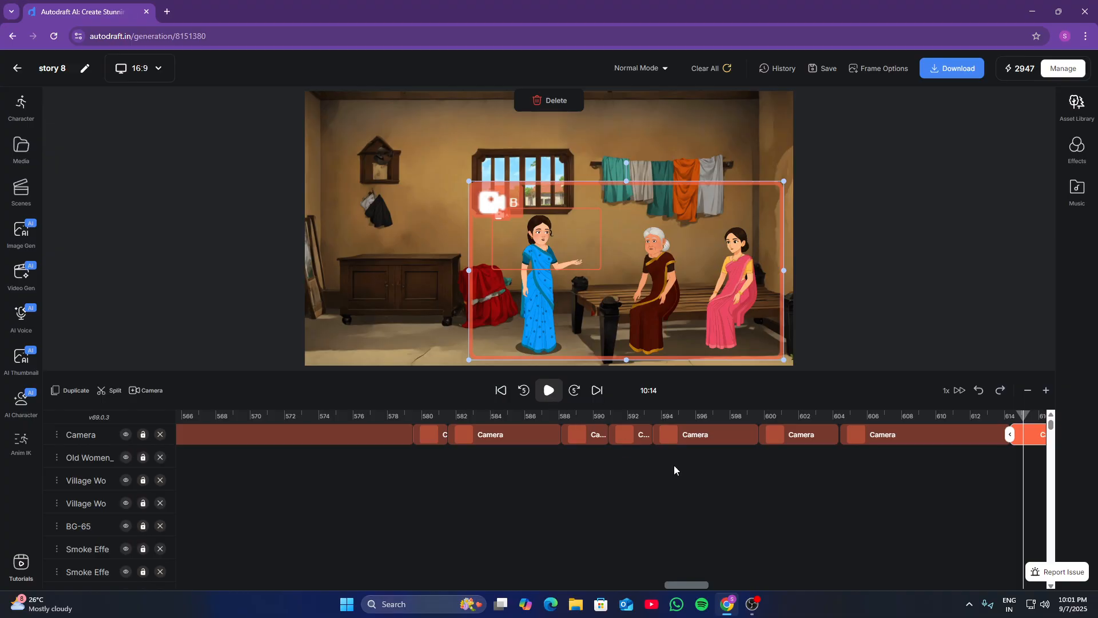
{"action": "key", "text": "space"}
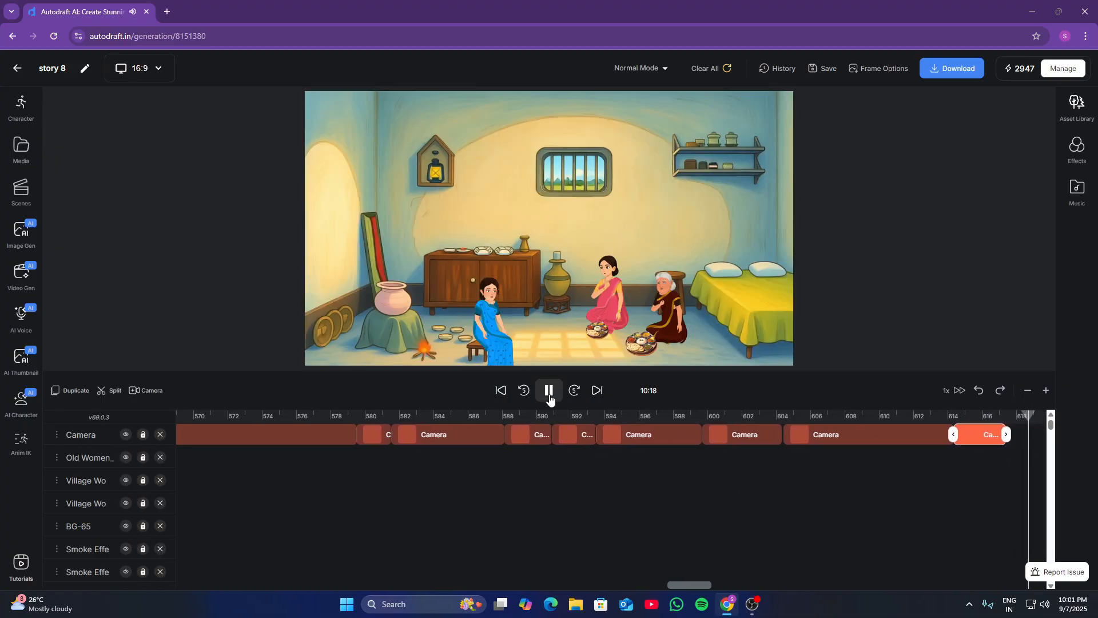
Lengthen the camera clip starting at 614 s to about 618 s, where the three women's talking scene ends
{"action": "left_click", "coordinate": [549, 395]}
{"action": "scroll", "coordinate": [1039, 482], "scroll_direction": "down", "scroll_amount": 5}
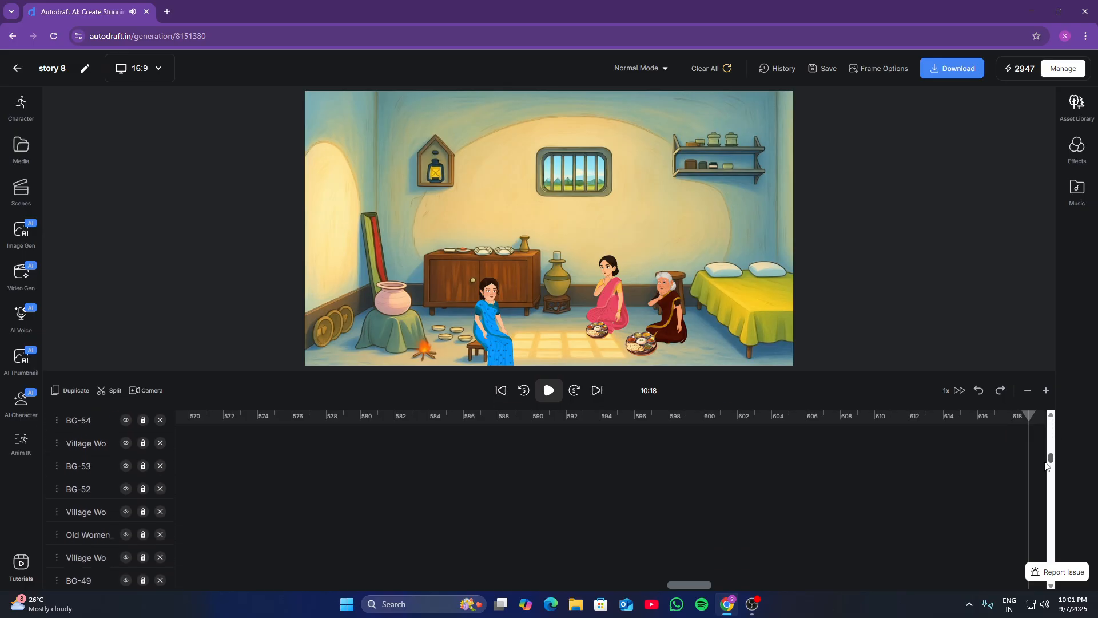
{"action": "left_click", "coordinate": [1017, 464]}
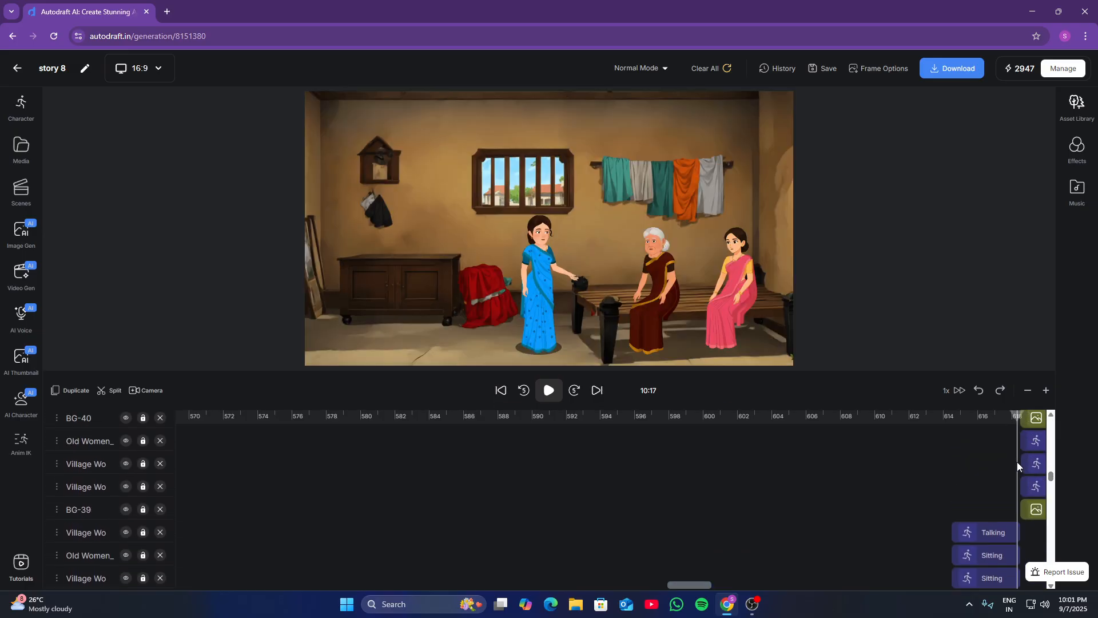
{"action": "scroll", "coordinate": [1020, 468], "scroll_direction": "up", "scroll_amount": 5}
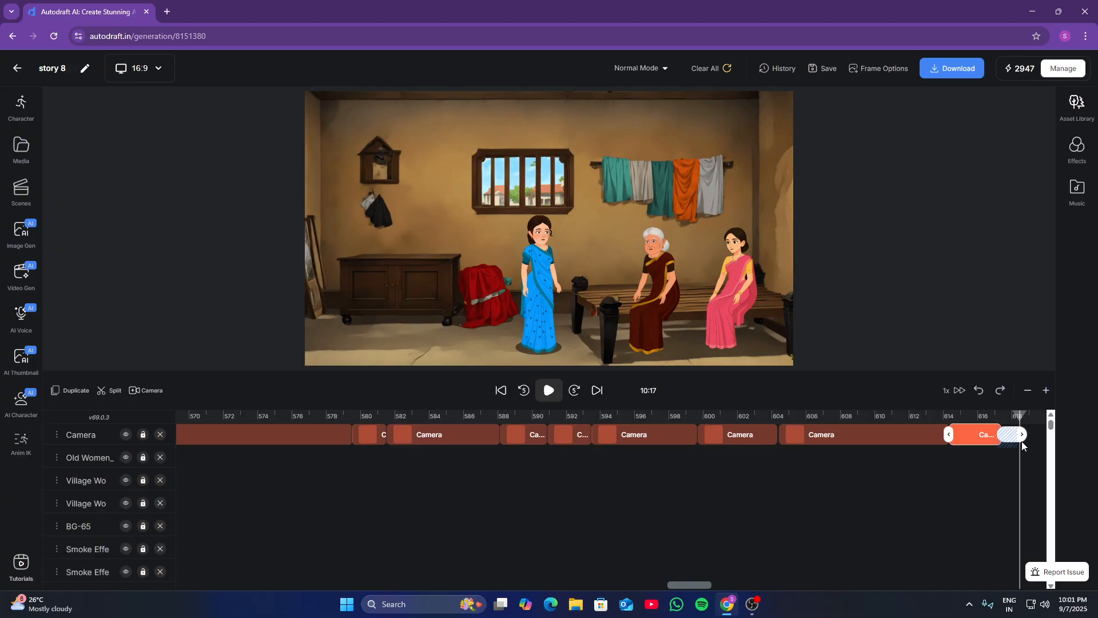
{"action": "left_click_drag", "start_coordinate": [1022, 445], "coordinate": [1021, 442]}
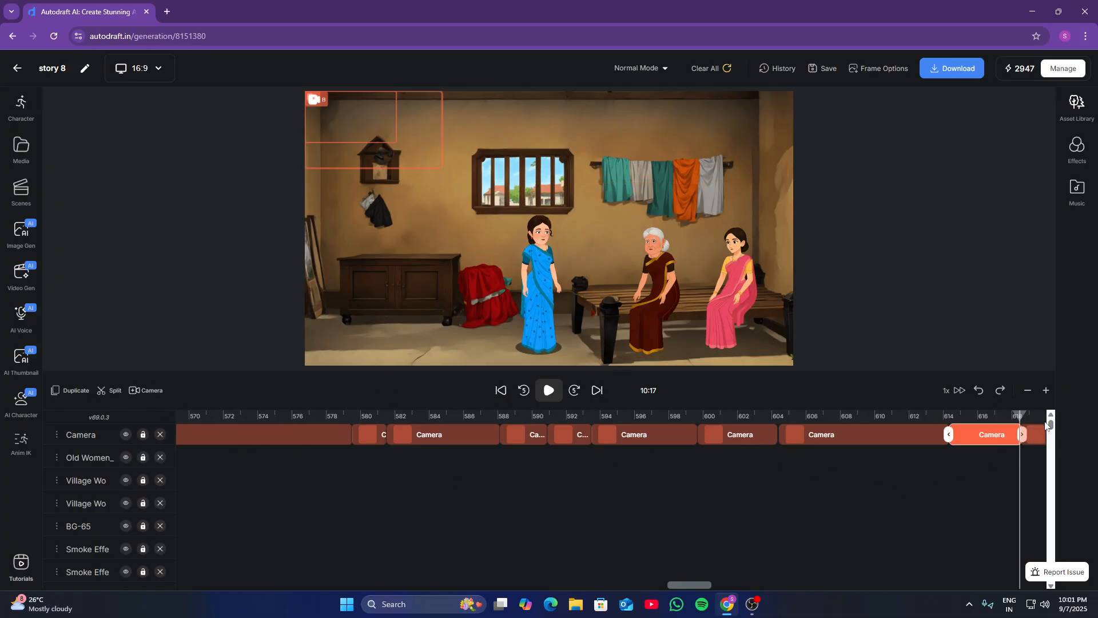
Add a camera clip at about 618 s with frame A around the two eating women and frame B on the woman in blue, and play it
{"action": "left_click", "coordinate": [1038, 423]}
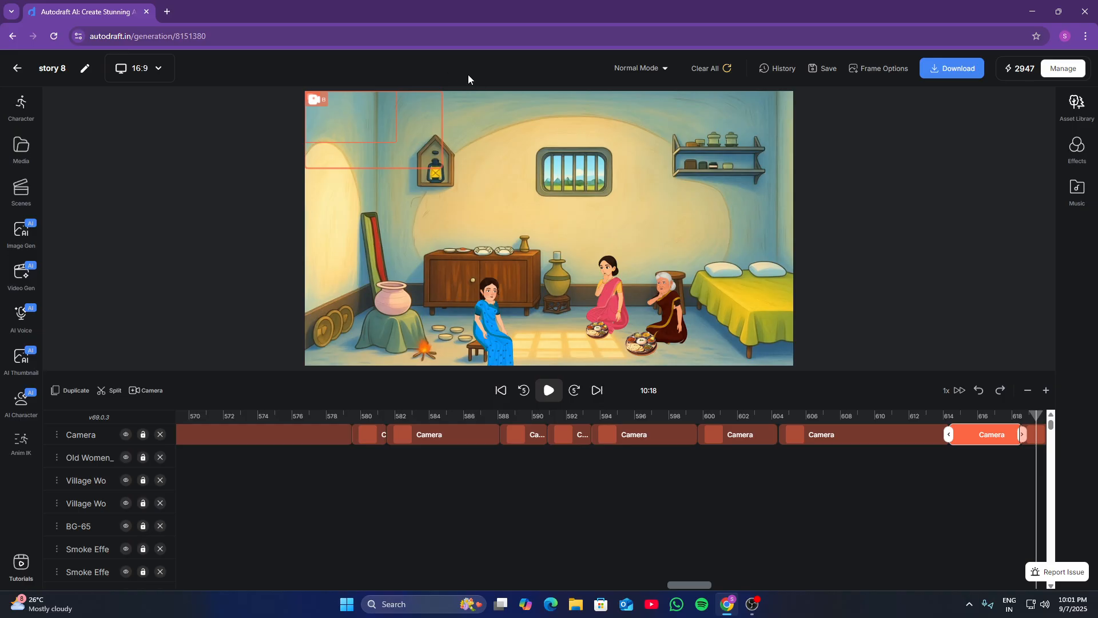
{"action": "left_click", "coordinate": [370, 125]}
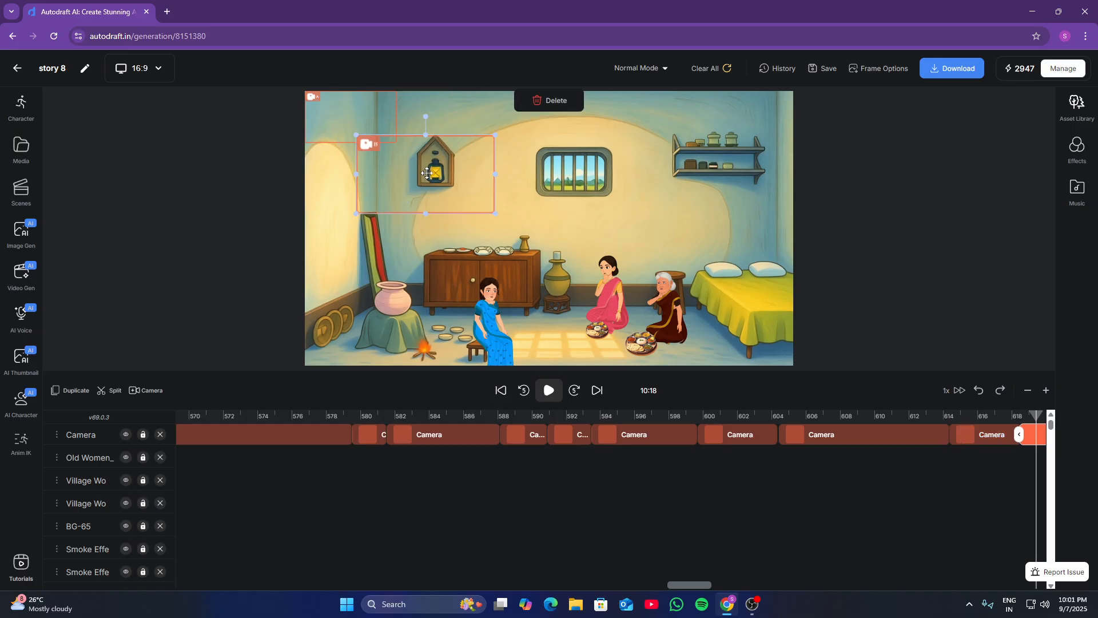
{"action": "left_click_drag", "start_coordinate": [347, 105], "coordinate": [613, 259]}
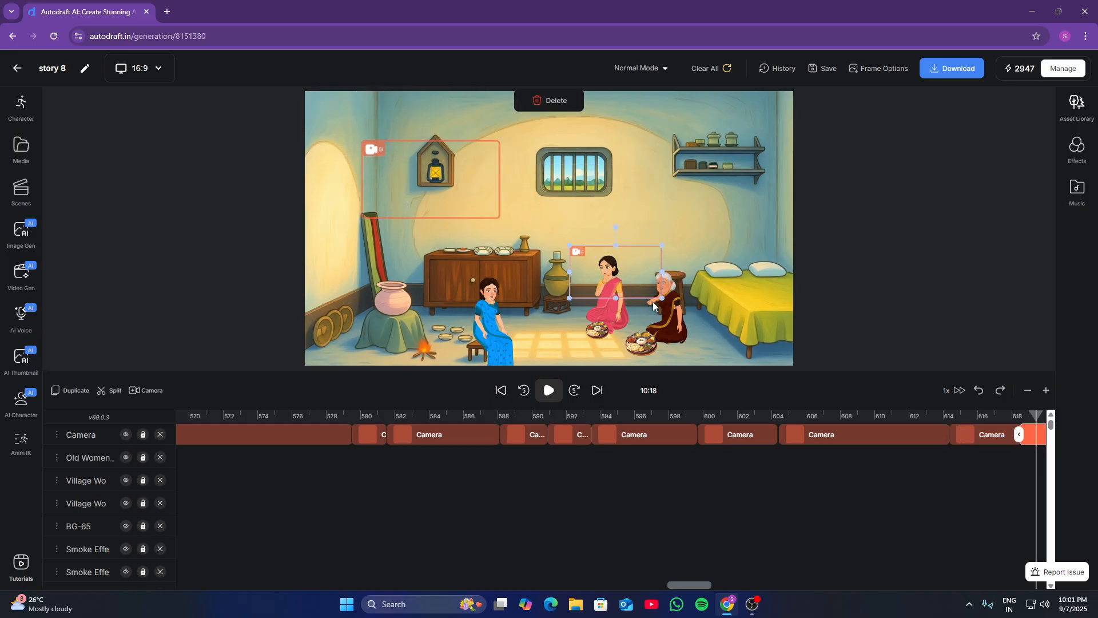
{"action": "left_click_drag", "start_coordinate": [659, 297], "coordinate": [692, 331]}
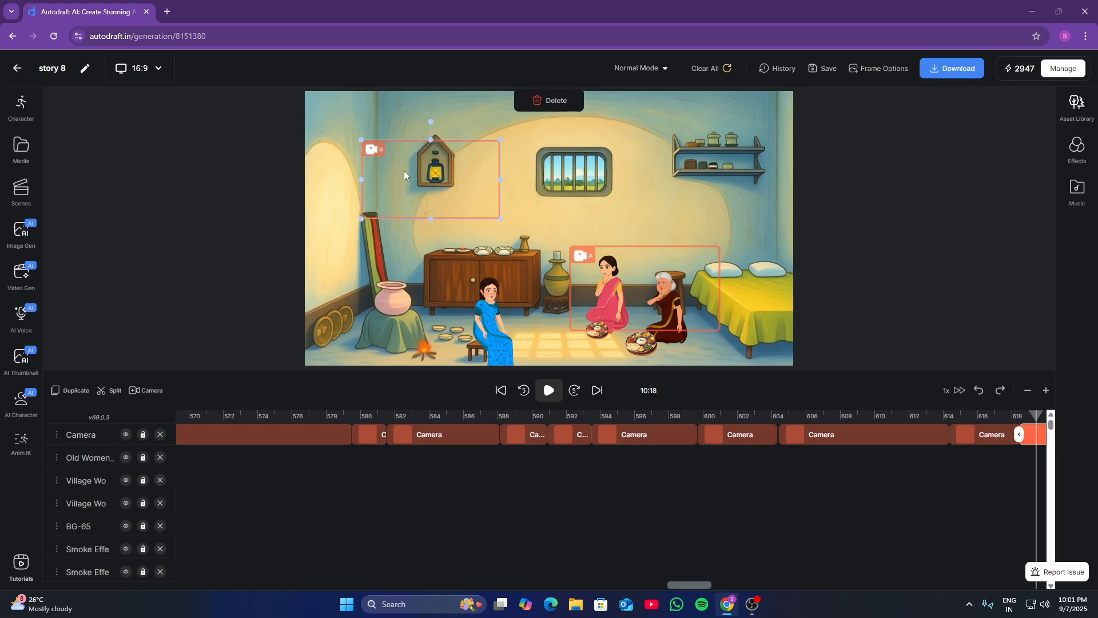
{"action": "left_click_drag", "start_coordinate": [404, 170], "coordinate": [495, 295]}
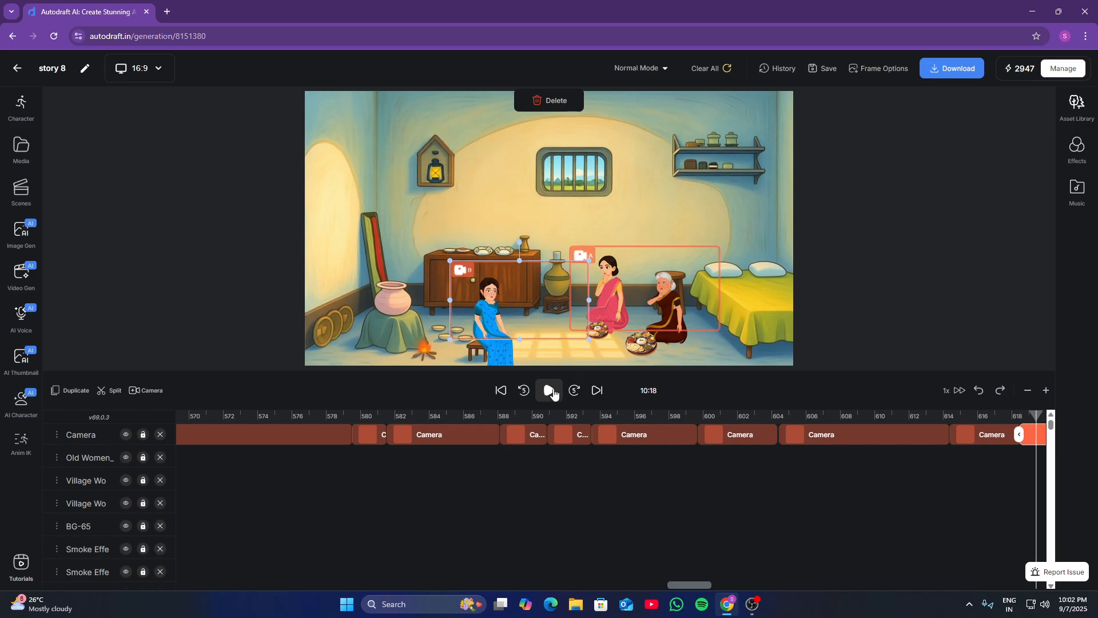
{"action": "left_click", "coordinate": [560, 390]}
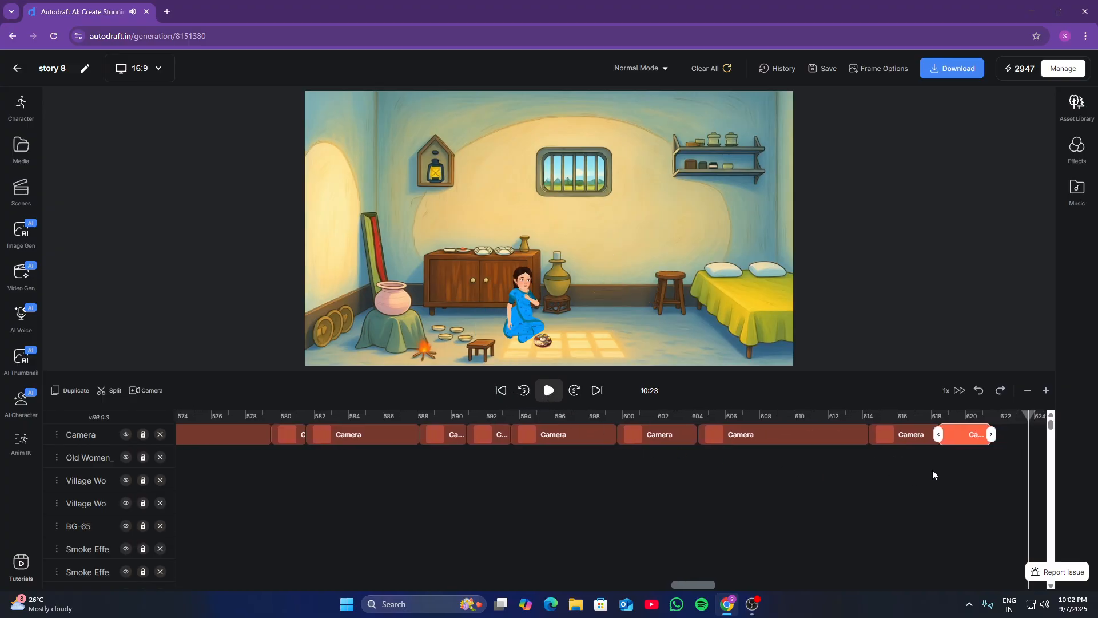
Lengthen the camera clip starting at 618 s to about 624 s while playing the shot
{"action": "left_click_drag", "start_coordinate": [991, 435], "coordinate": [1048, 440]}
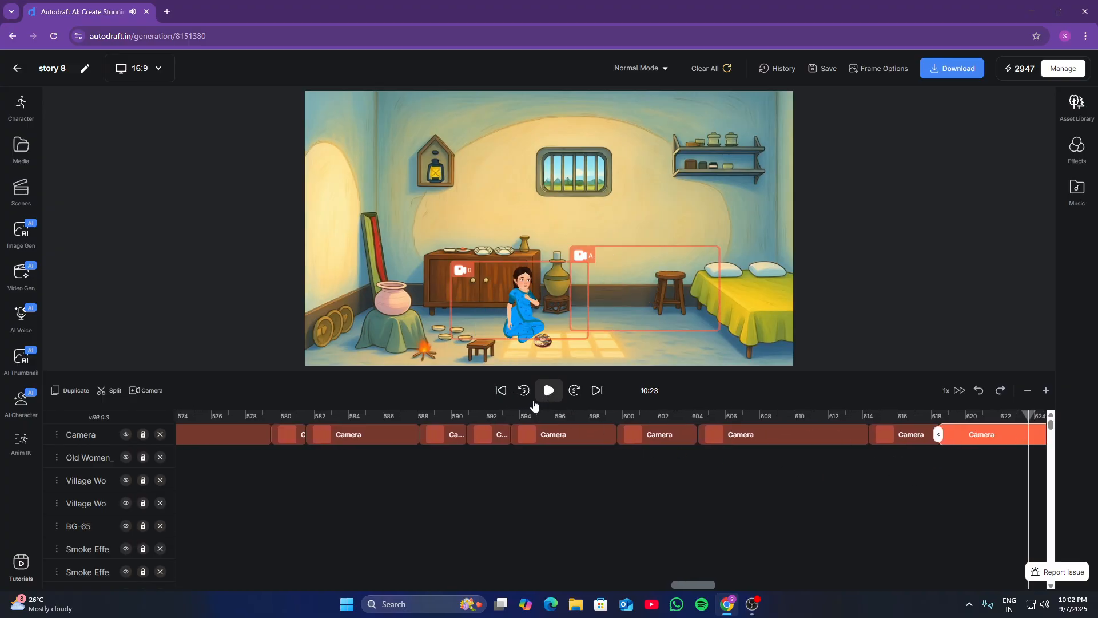
{"action": "left_click", "coordinate": [548, 391]}
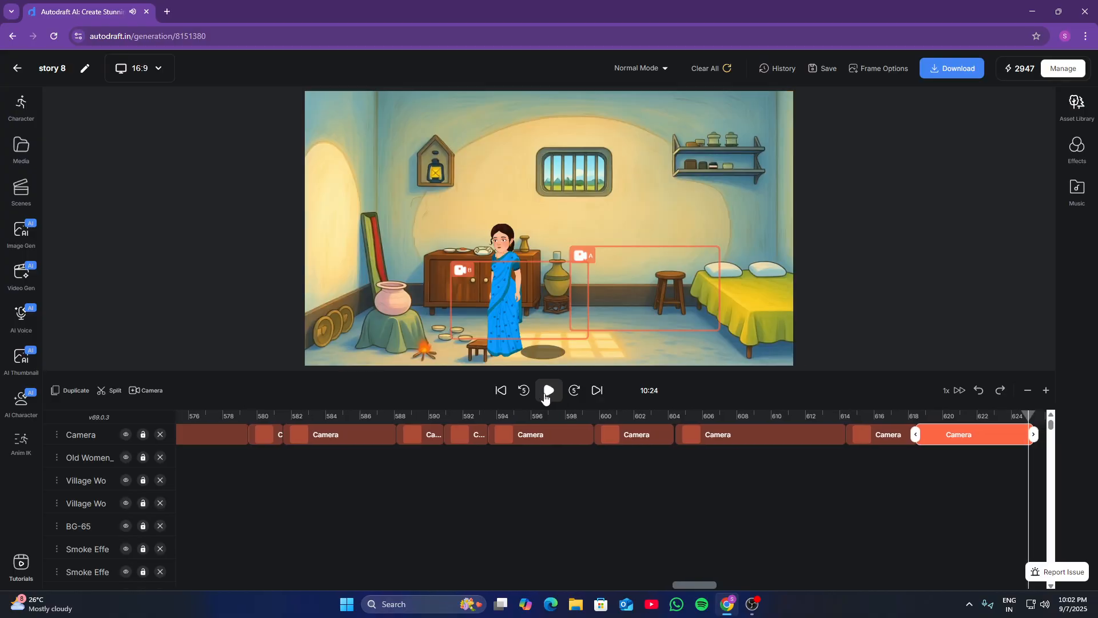
Trim the selected camera clip to end where the background changes at 10:23, and add a new camera clip there
{"action": "left_click", "coordinate": [1013, 524]}
{"action": "scroll", "coordinate": [1016, 524], "scroll_direction": "down", "scroll_amount": 10}
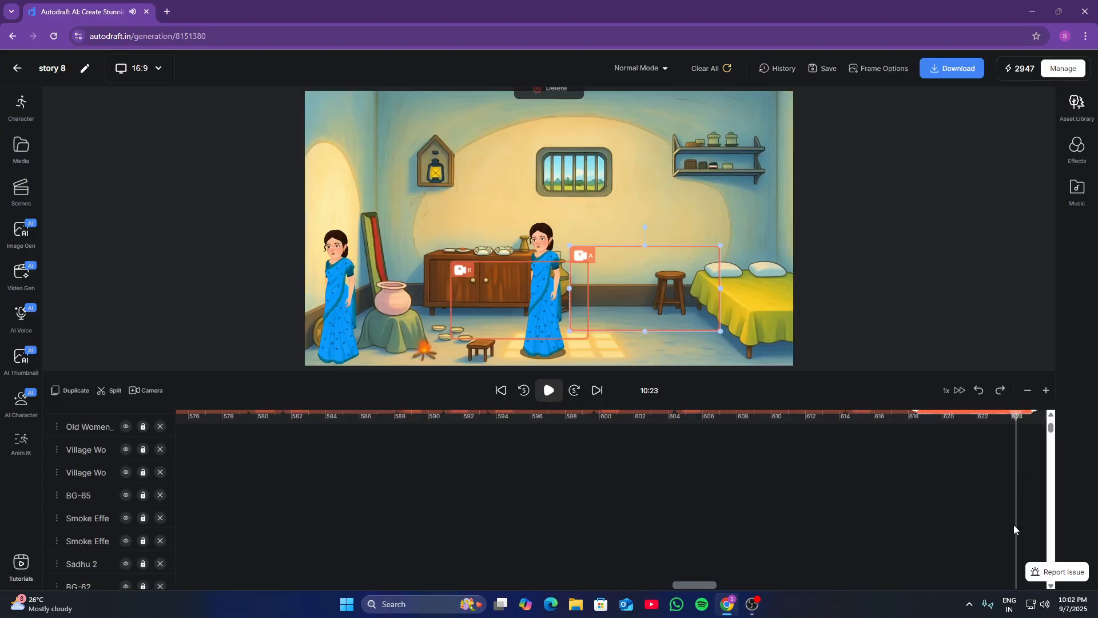
{"action": "scroll", "coordinate": [1017, 526], "scroll_direction": "down", "scroll_amount": 5}
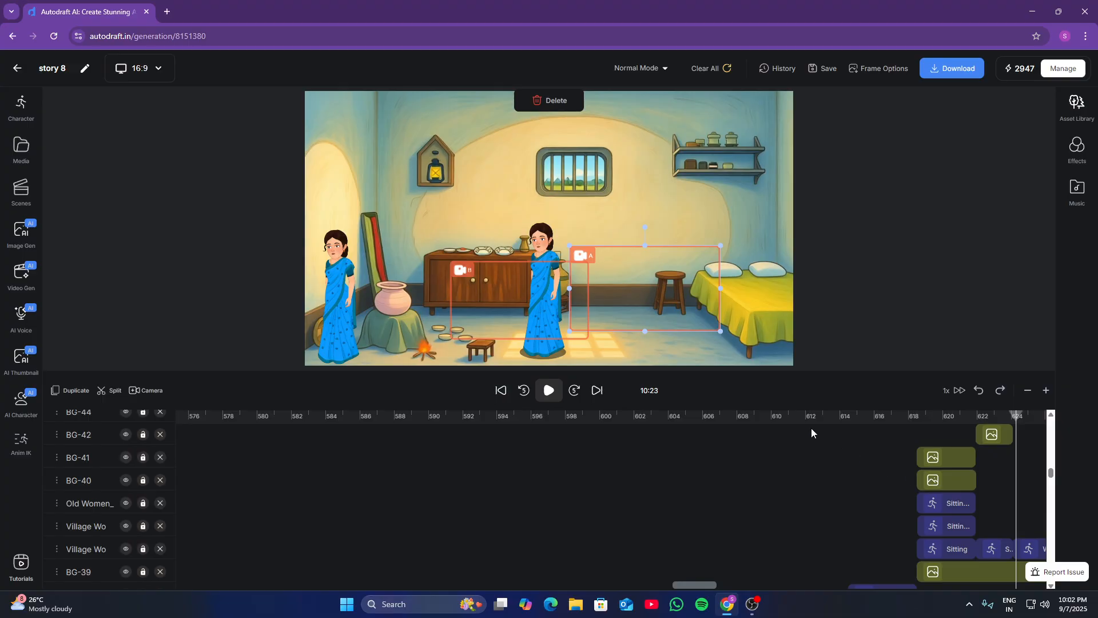
{"action": "scroll", "coordinate": [1007, 474], "scroll_direction": "up", "scroll_amount": 15}
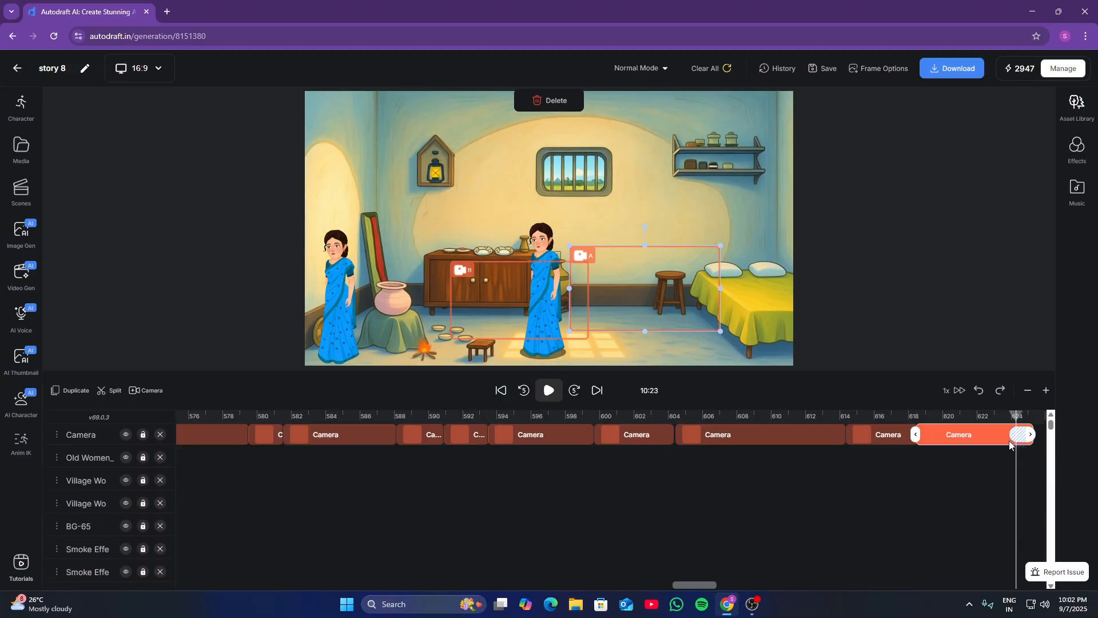
{"action": "left_click", "coordinate": [147, 391]}
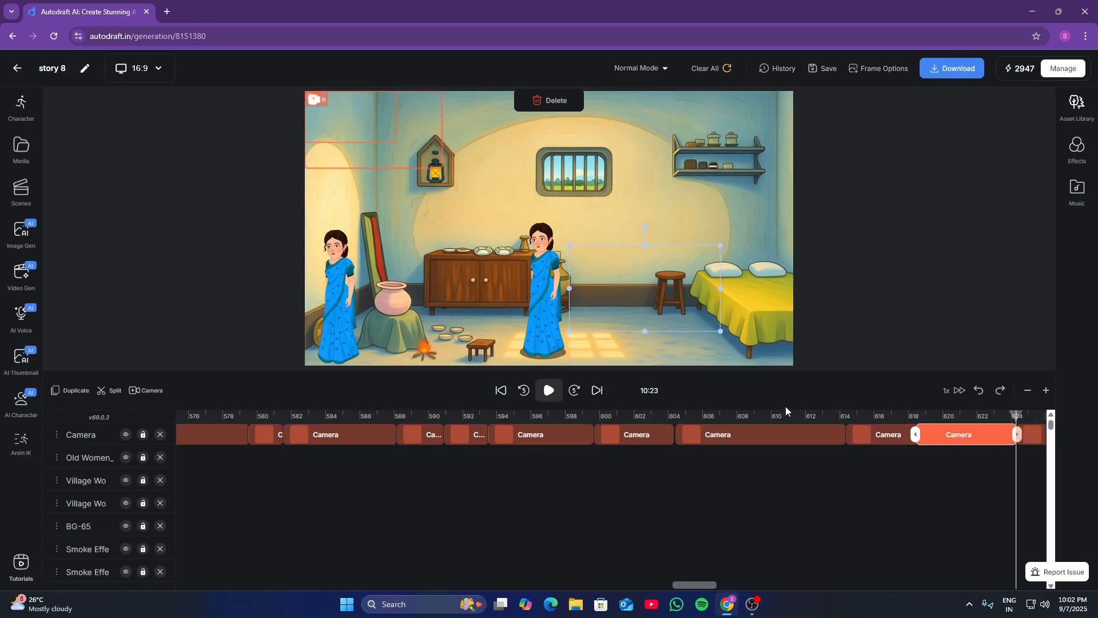
Place the new camera clip's enlarged frame A around the woman by the cabinet and frame B over the woman near the doorway
{"action": "left_click", "coordinate": [1038, 416]}
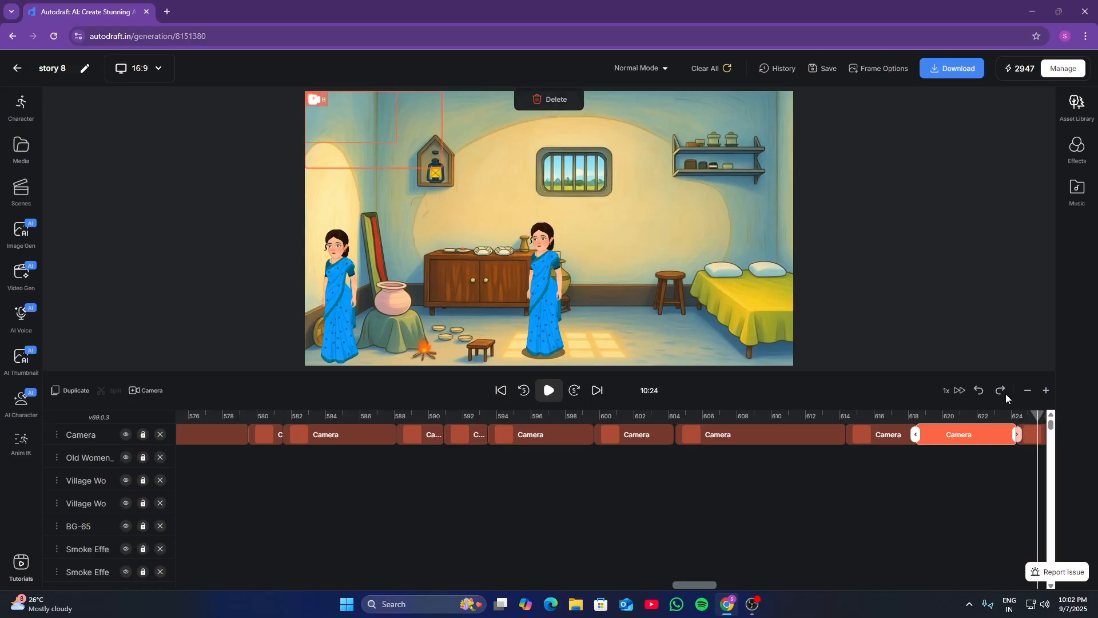
{"action": "left_click", "coordinate": [390, 131]}
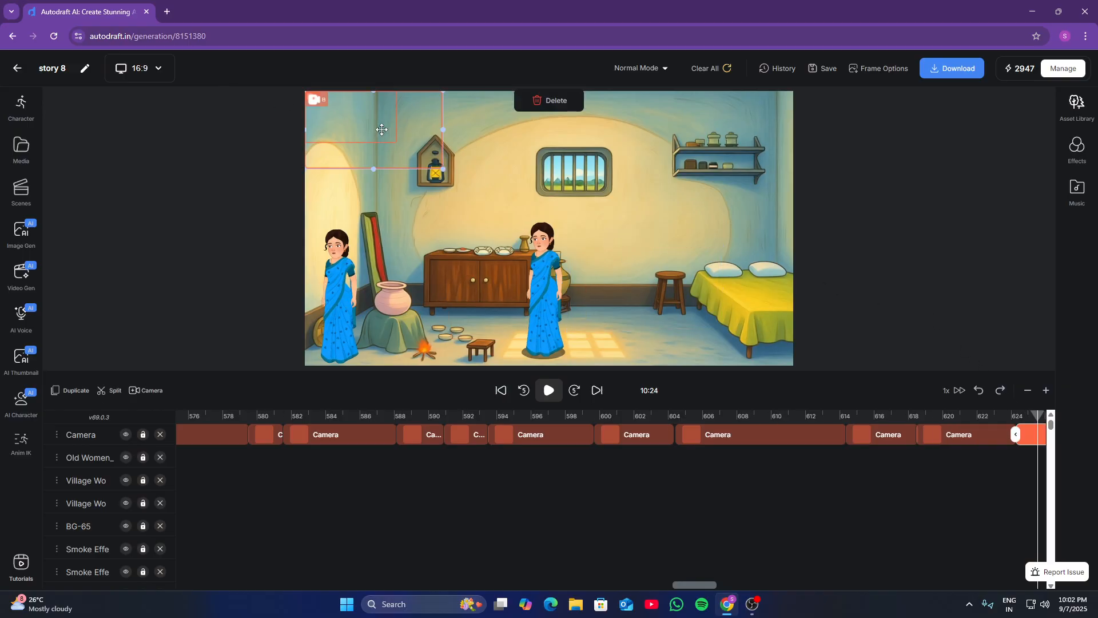
{"action": "left_click_drag", "start_coordinate": [373, 116], "coordinate": [640, 303]}
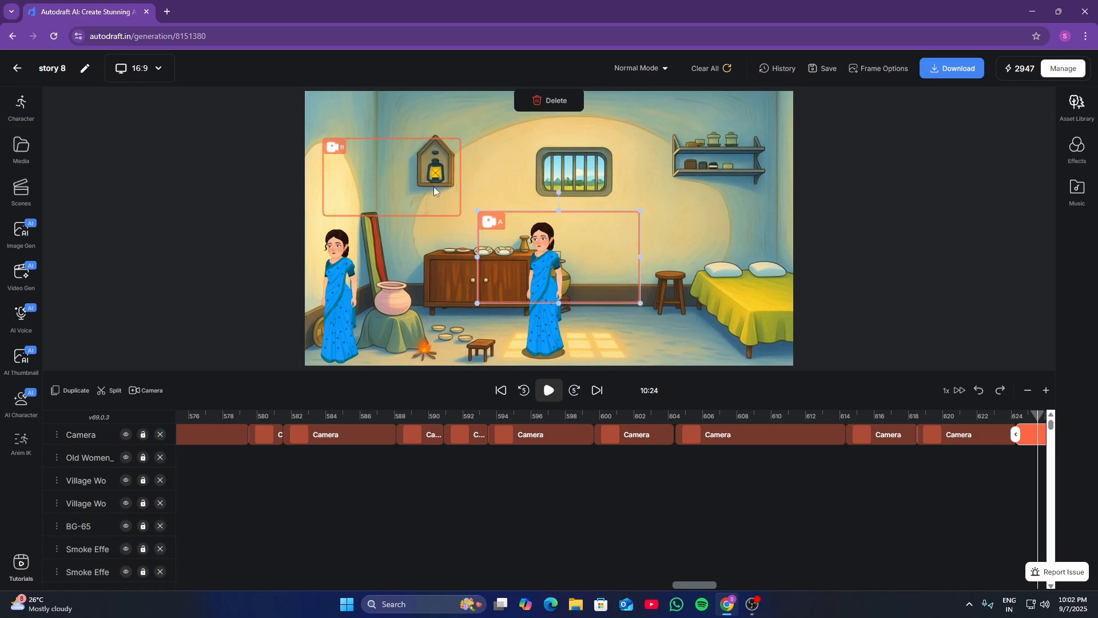
{"action": "left_click_drag", "start_coordinate": [433, 187], "coordinate": [421, 258]}
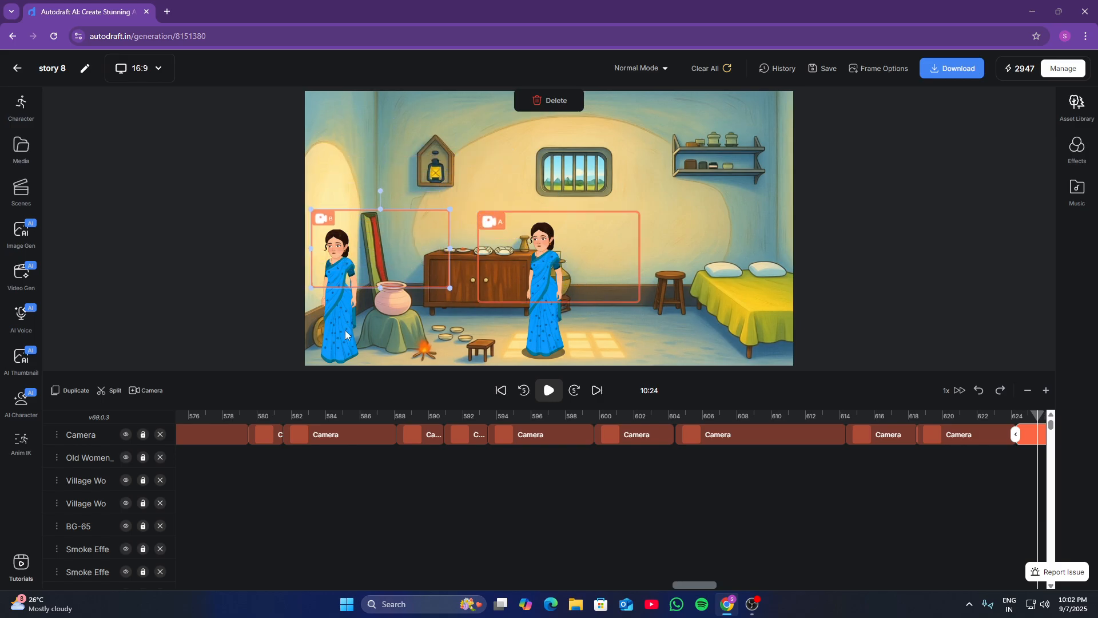
Move the woman near the doorway slightly towards the clay pot, and shrink camera frame B around her head and shoulders
{"action": "left_click", "coordinate": [345, 334]}
{"action": "left_click_drag", "start_coordinate": [345, 335], "coordinate": [363, 336]}
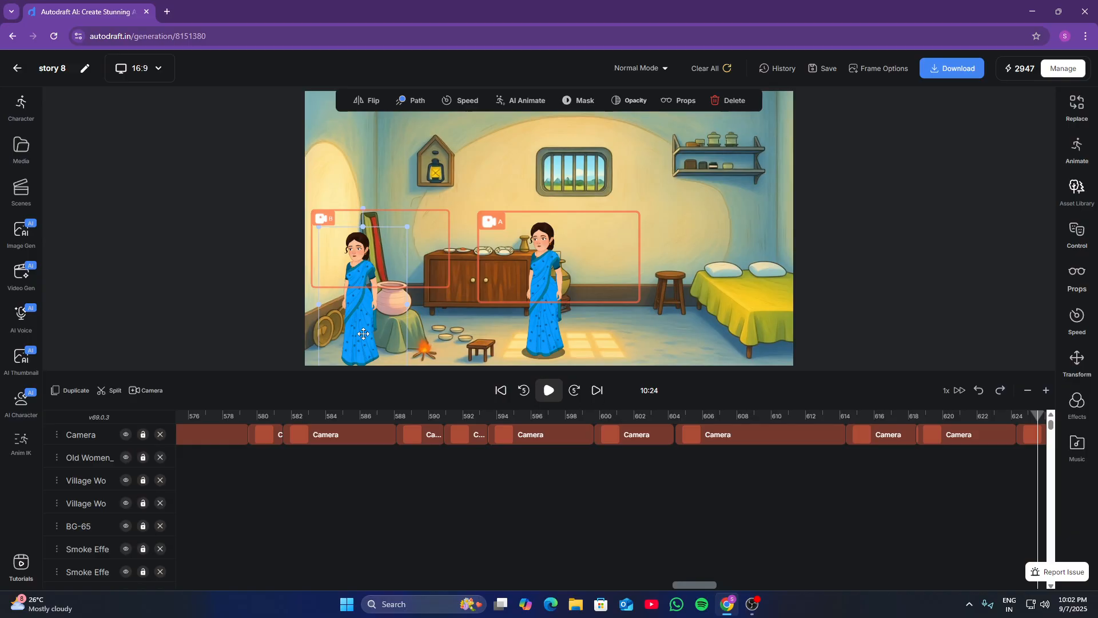
{"action": "left_click", "coordinate": [438, 287]}
{"action": "left_click_drag", "start_coordinate": [445, 282], "coordinate": [398, 266]}
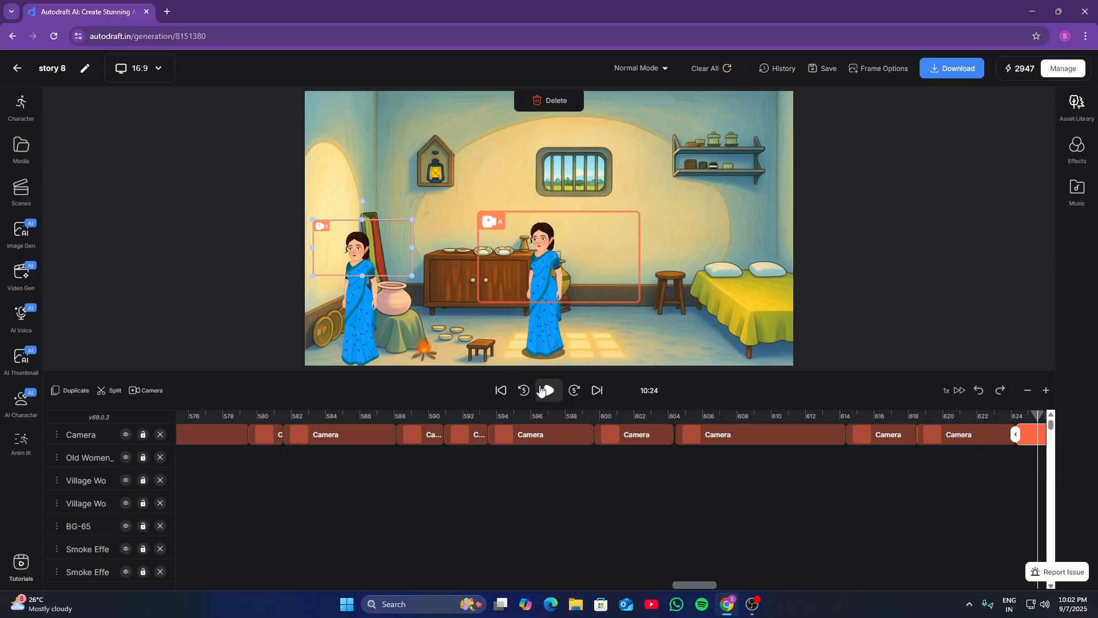
Play back the new camera move and extend its clip to about 630 seconds, past the start of the night scene
{"action": "key", "text": "space"}
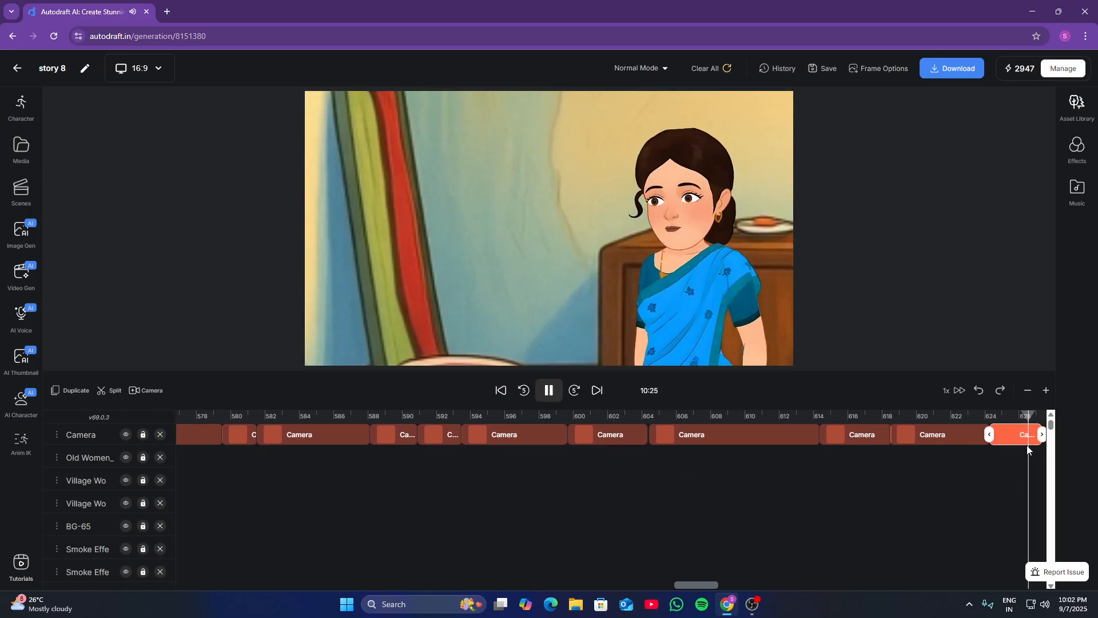
{"action": "left_click_drag", "start_coordinate": [1034, 440], "coordinate": [1038, 446]}
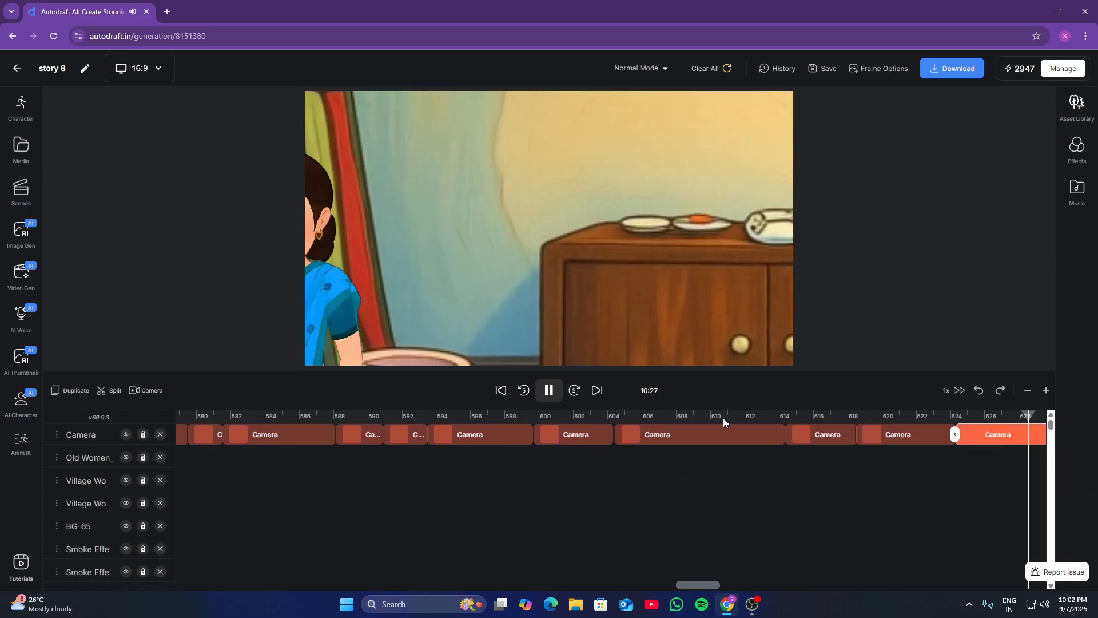
{"action": "left_click", "coordinate": [559, 388]}
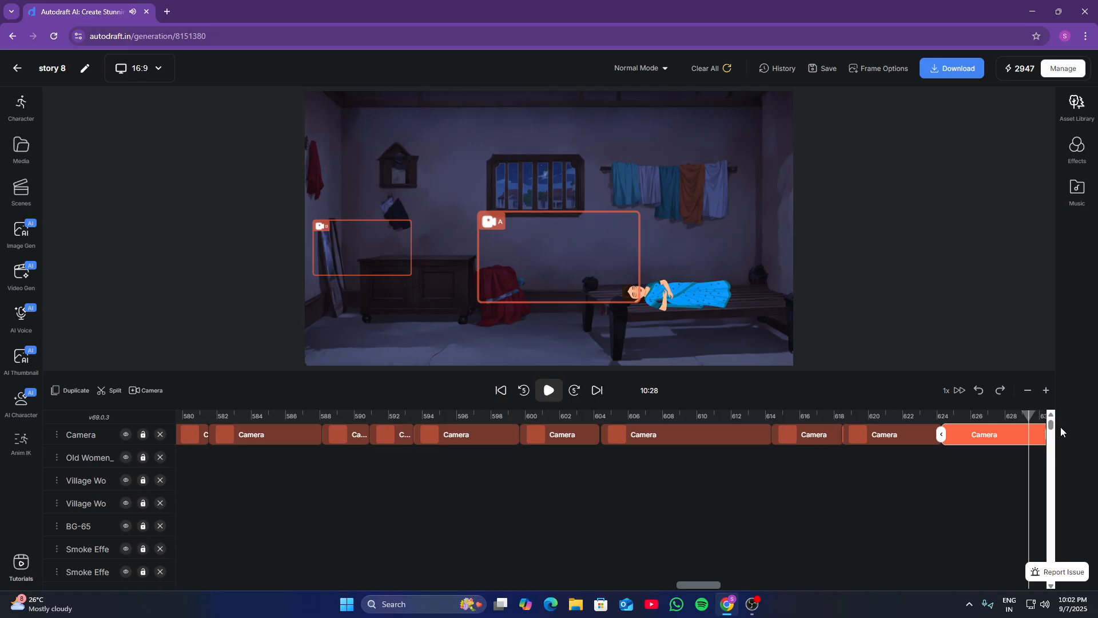
Trim the camera clip to end where the night bedroom scene starts at 10:28, and add another camera clip there
{"action": "left_click_drag", "start_coordinate": [1054, 428], "coordinate": [1044, 472]}
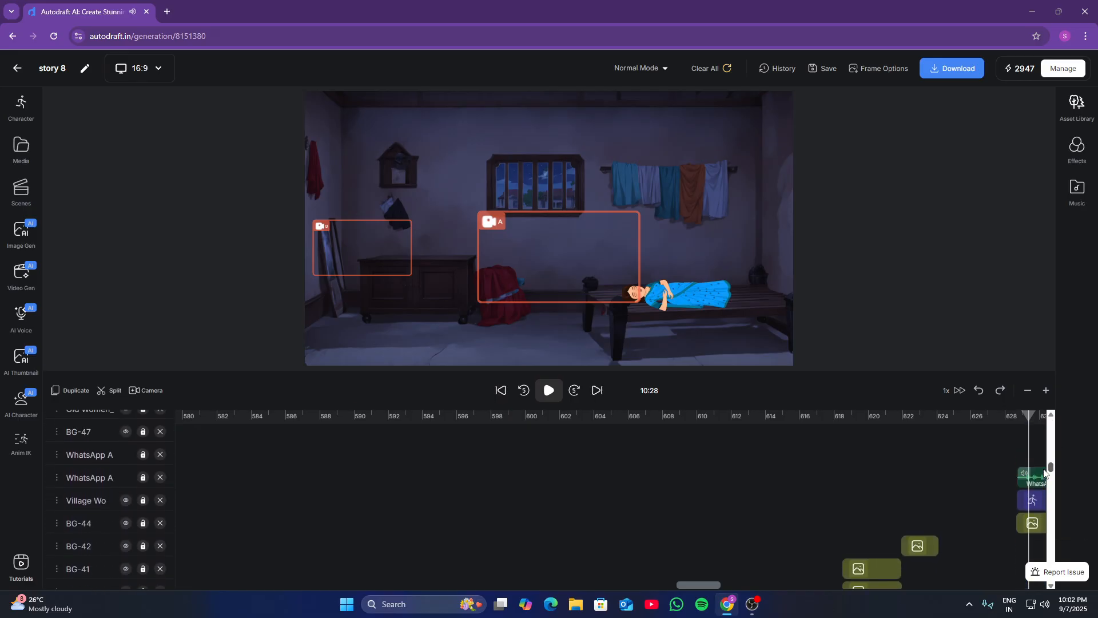
{"action": "left_click", "coordinate": [1017, 458]}
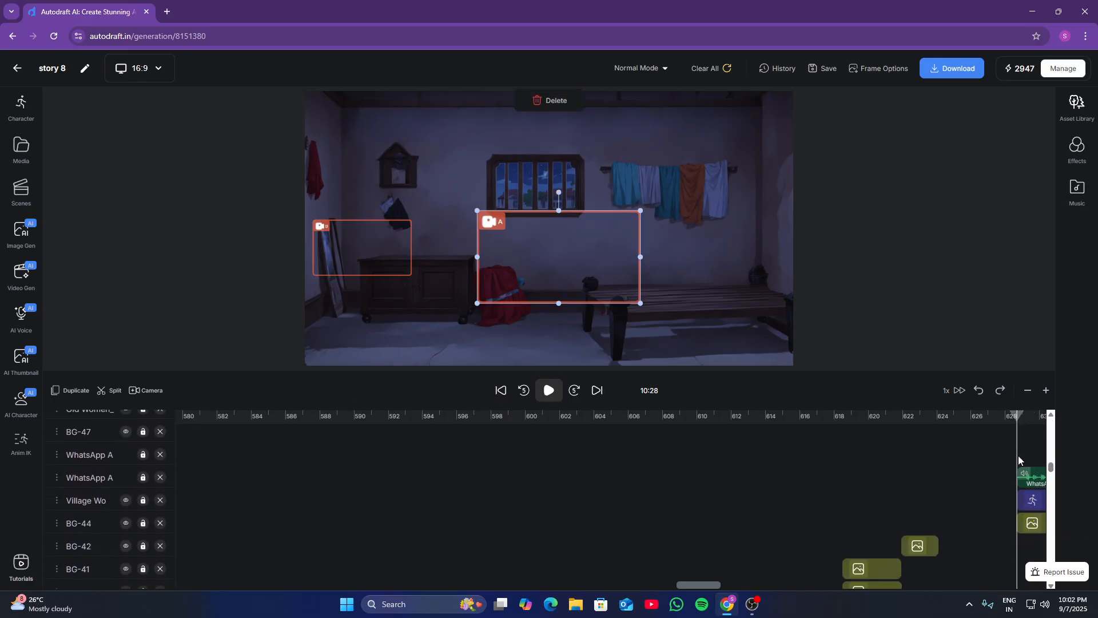
{"action": "scroll", "coordinate": [1019, 457], "scroll_direction": "up", "scroll_amount": 5}
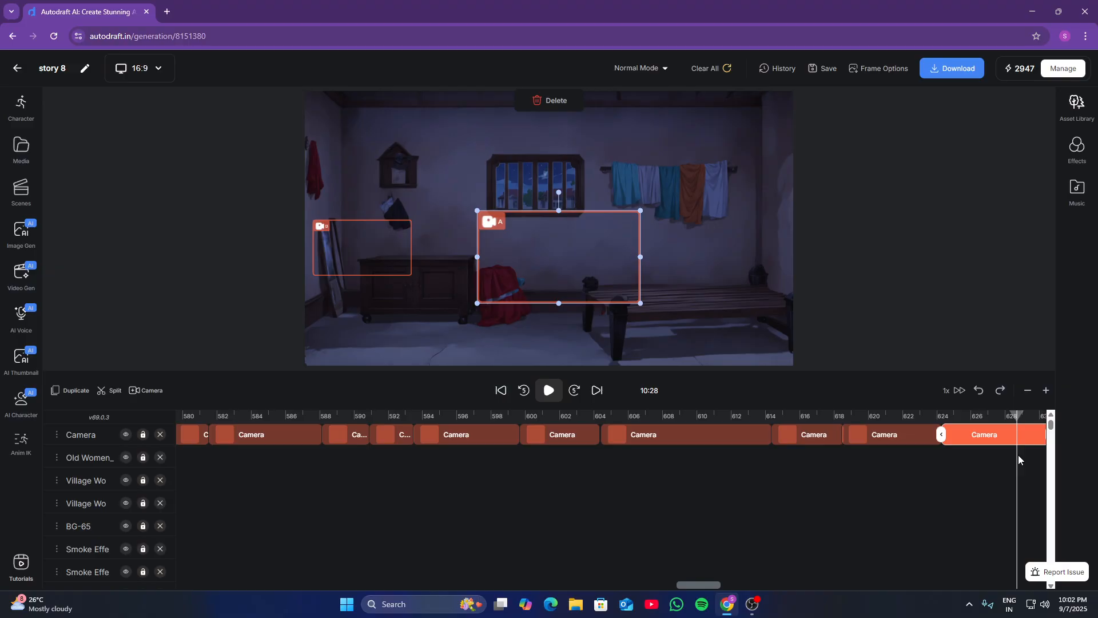
{"action": "scroll", "coordinate": [1019, 455], "scroll_direction": "right", "scroll_amount": 5}
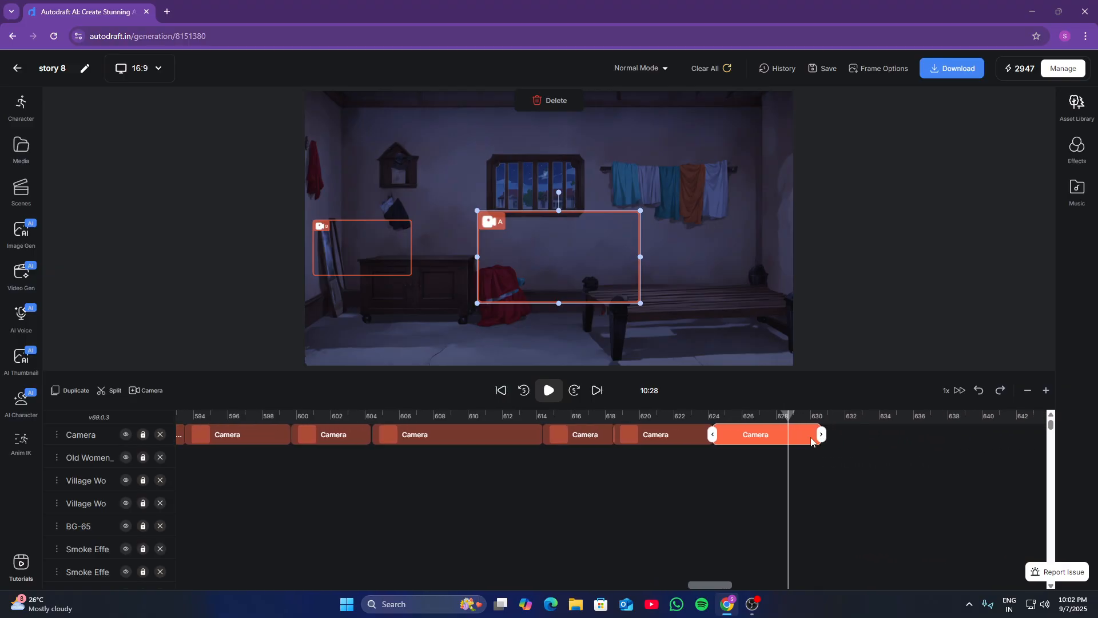
{"action": "left_click_drag", "start_coordinate": [791, 452], "coordinate": [789, 451]}
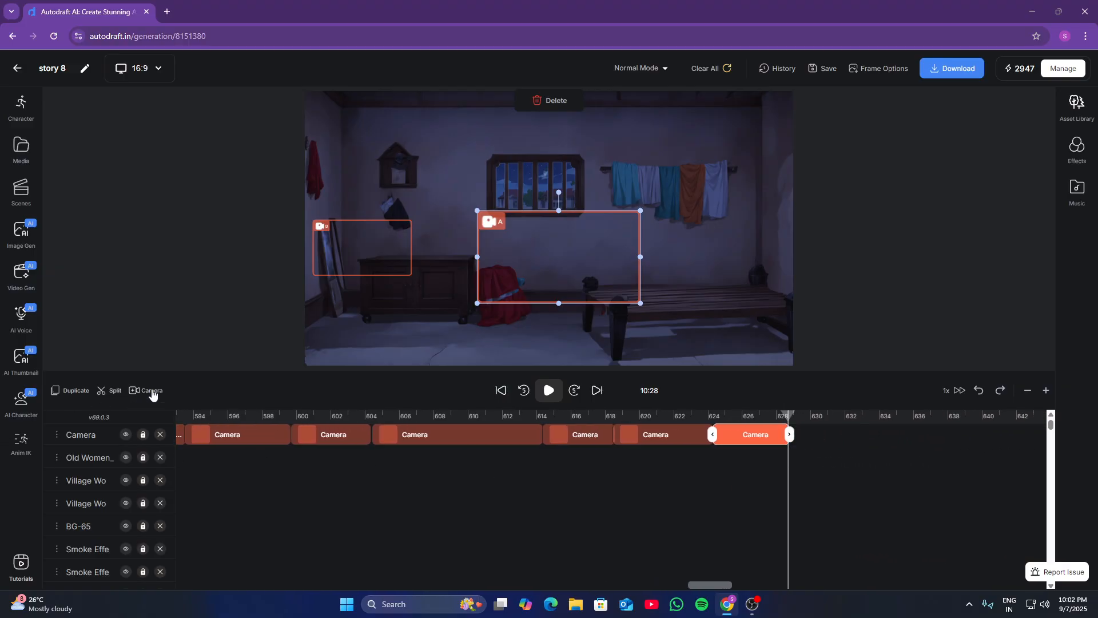
{"action": "left_click", "coordinate": [858, 439]}
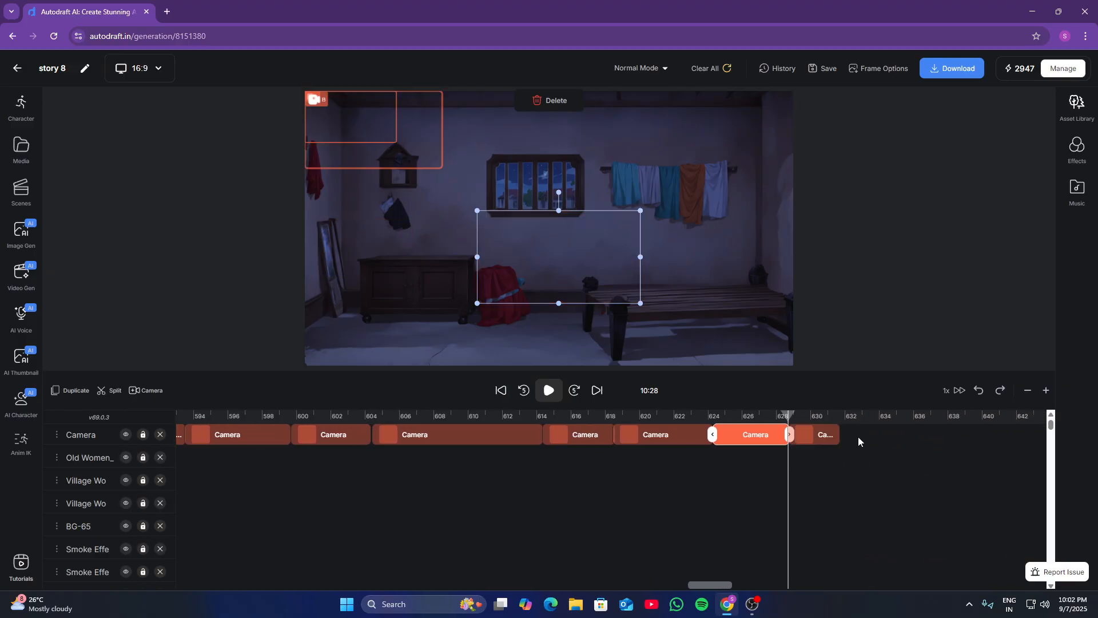
Place camera frame A over the sleeping woman's upper body and enlarge frame B around the whole bed
{"action": "left_click", "coordinate": [806, 420]}
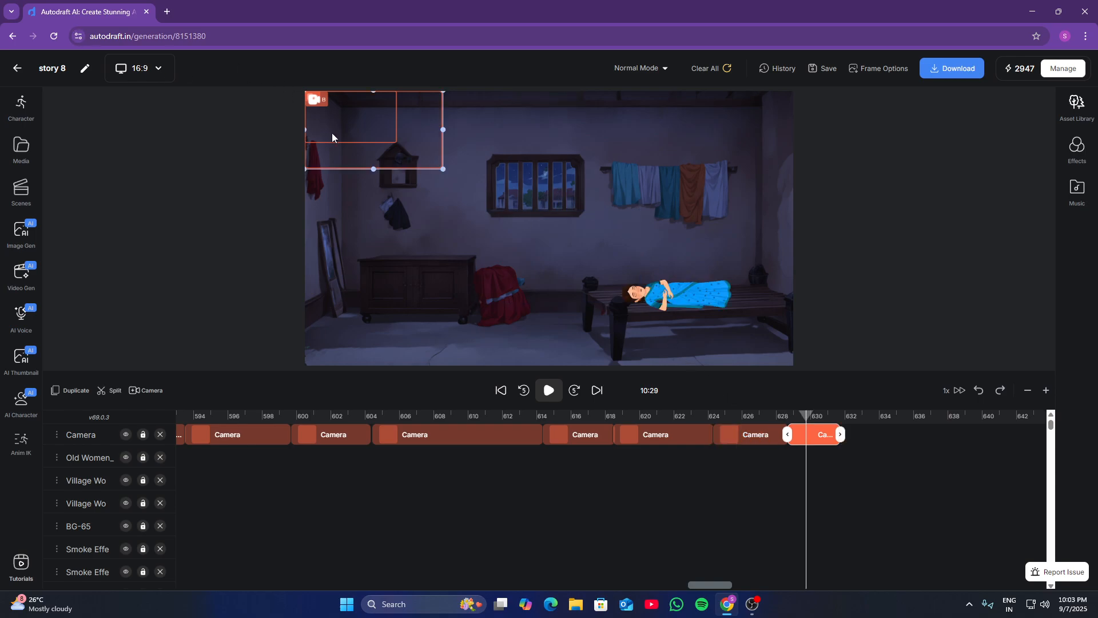
{"action": "left_click_drag", "start_coordinate": [330, 135], "coordinate": [412, 216]}
{"action": "left_click_drag", "start_coordinate": [365, 126], "coordinate": [678, 305]}
{"action": "left_click_drag", "start_coordinate": [496, 208], "coordinate": [693, 291]}
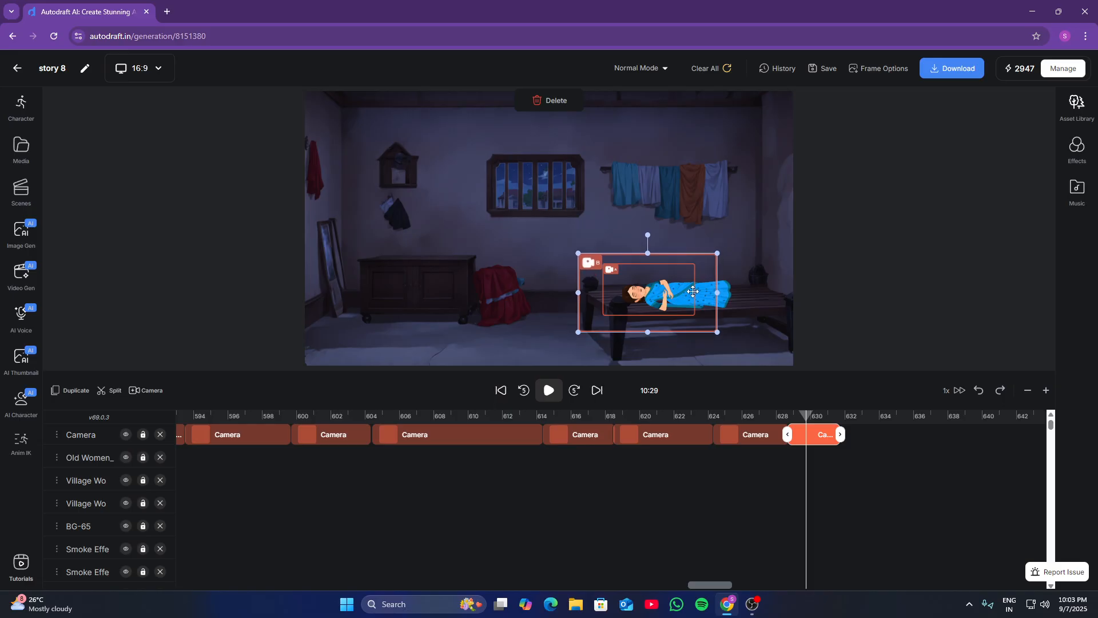
{"action": "left_click_drag", "start_coordinate": [719, 332], "coordinate": [754, 352]}
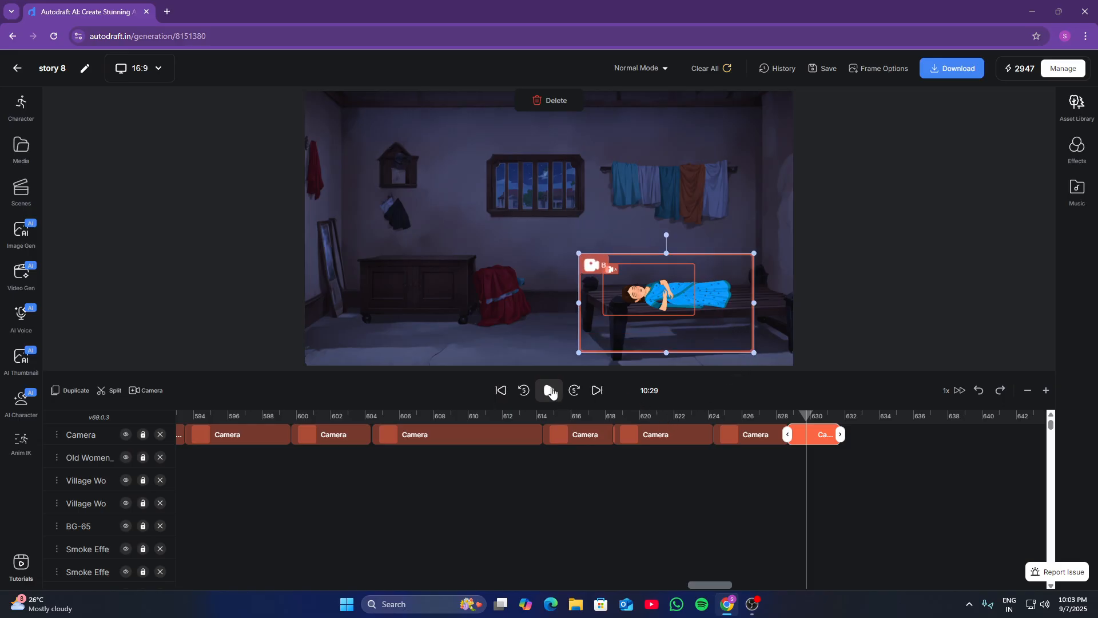
Play back the sleeping scene and extend its camera clip to about 643 seconds, past the scene's end
{"action": "left_click_drag", "start_coordinate": [841, 443], "coordinate": [925, 453]}
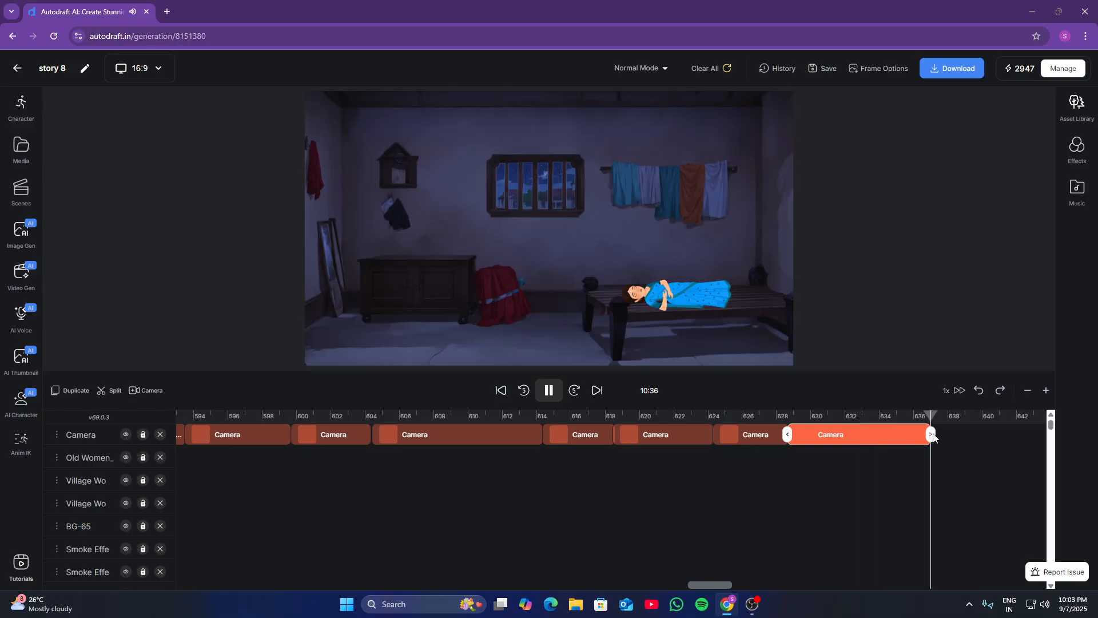
{"action": "left_click_drag", "start_coordinate": [940, 429], "coordinate": [1040, 439]}
{"action": "key", "text": "space"}
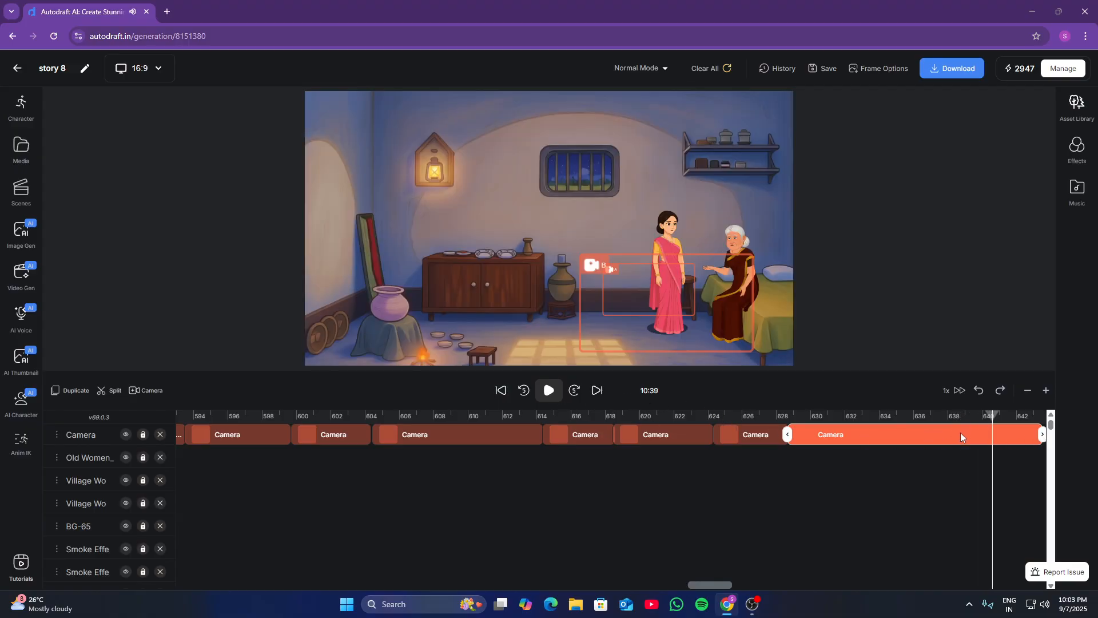
Trim the sleeping scene's camera clip to end at the scene change at 10:39, and add a new camera clip there
{"action": "left_click_drag", "start_coordinate": [1051, 446], "coordinate": [1051, 467]}
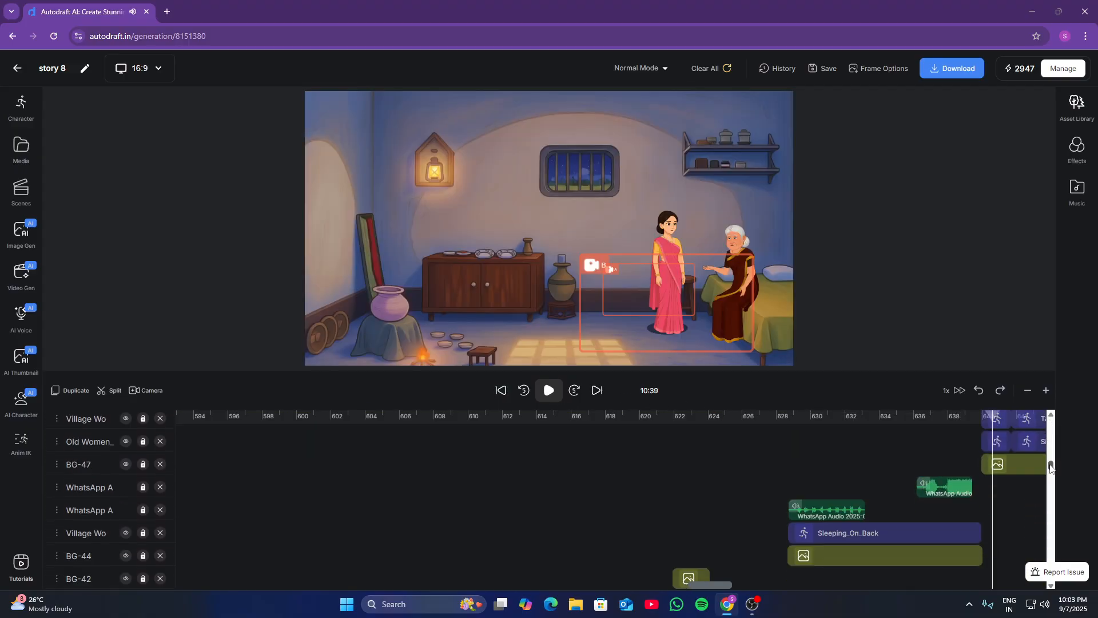
{"action": "scroll", "coordinate": [975, 475], "scroll_direction": "up", "scroll_amount": 3}
{"action": "left_click", "coordinate": [978, 468]}
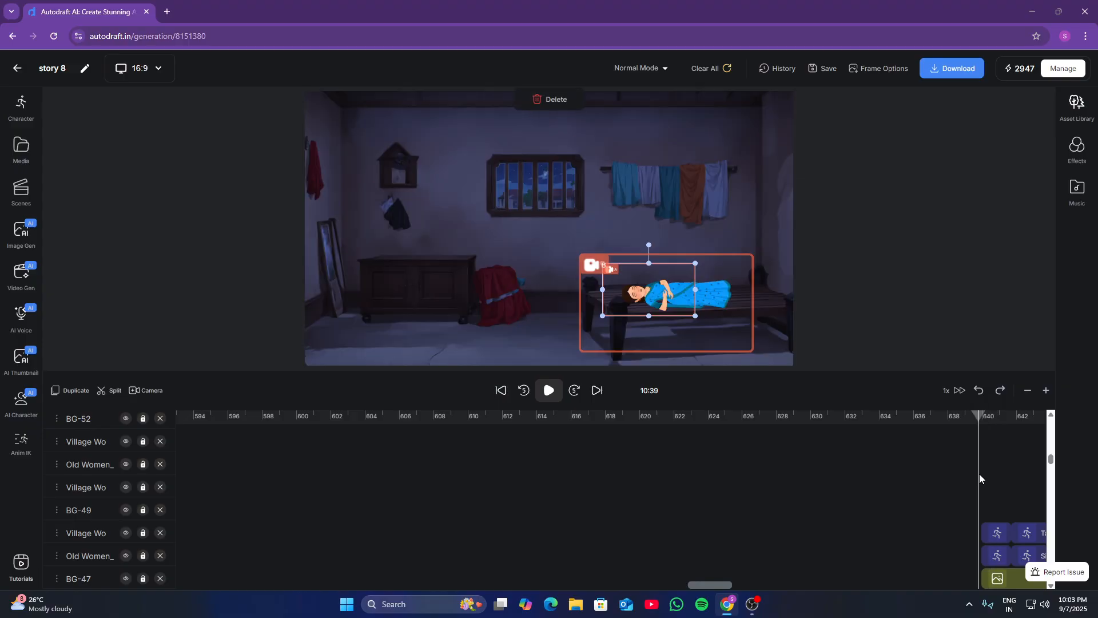
{"action": "scroll", "coordinate": [979, 479], "scroll_direction": "up", "scroll_amount": 5}
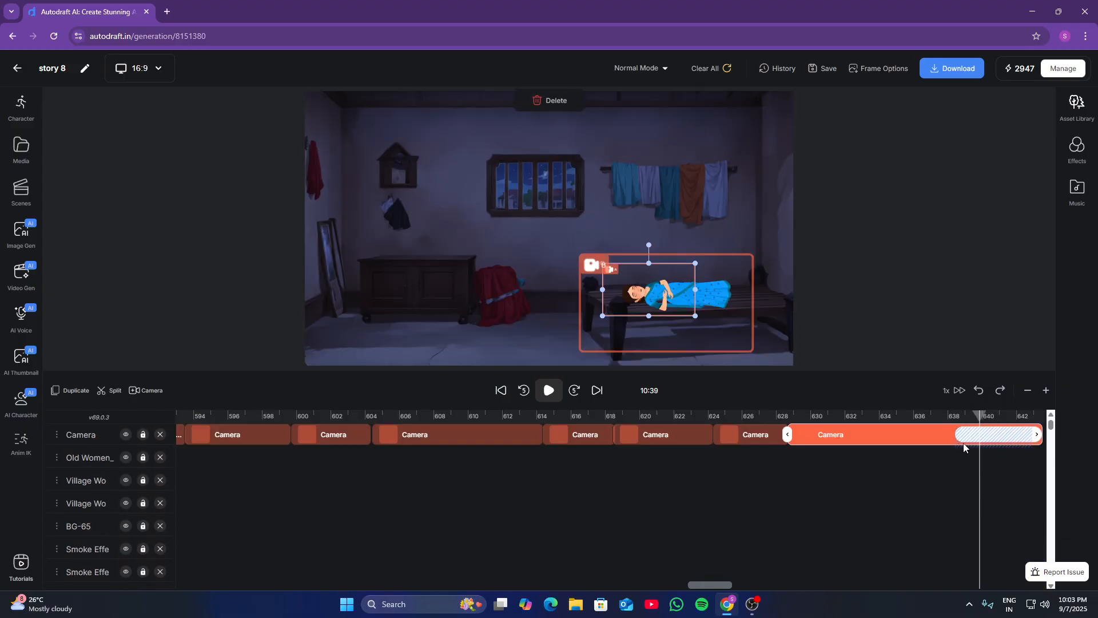
{"action": "left_click_drag", "start_coordinate": [963, 446], "coordinate": [983, 450]}
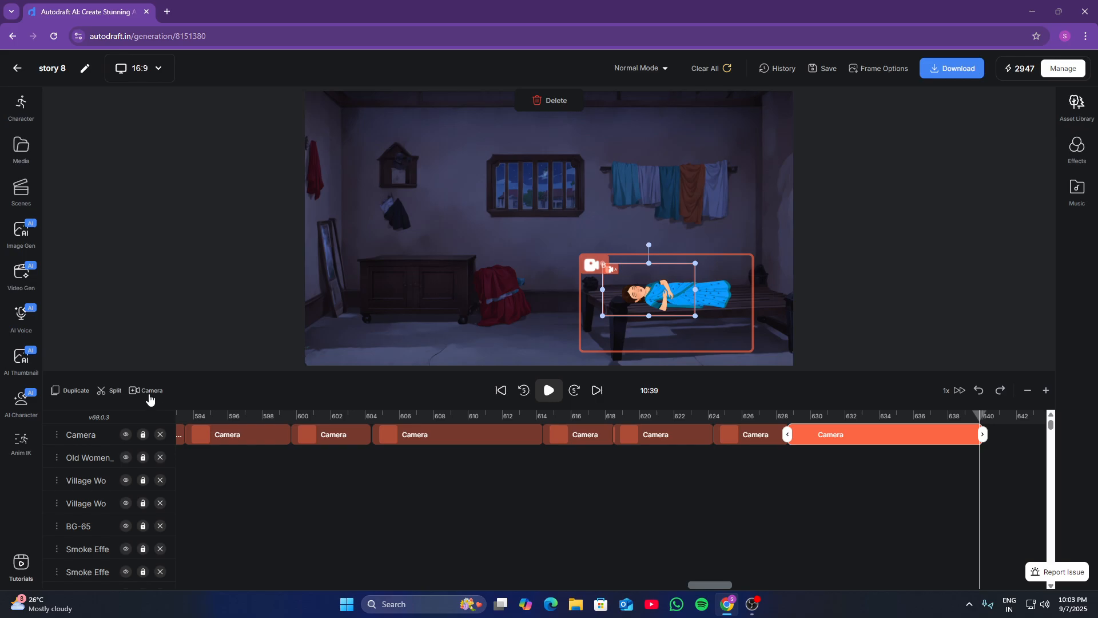
Place camera frame A on the seated old woman, and enlarge frame B to cover both women
{"action": "left_click", "coordinate": [1007, 418]}
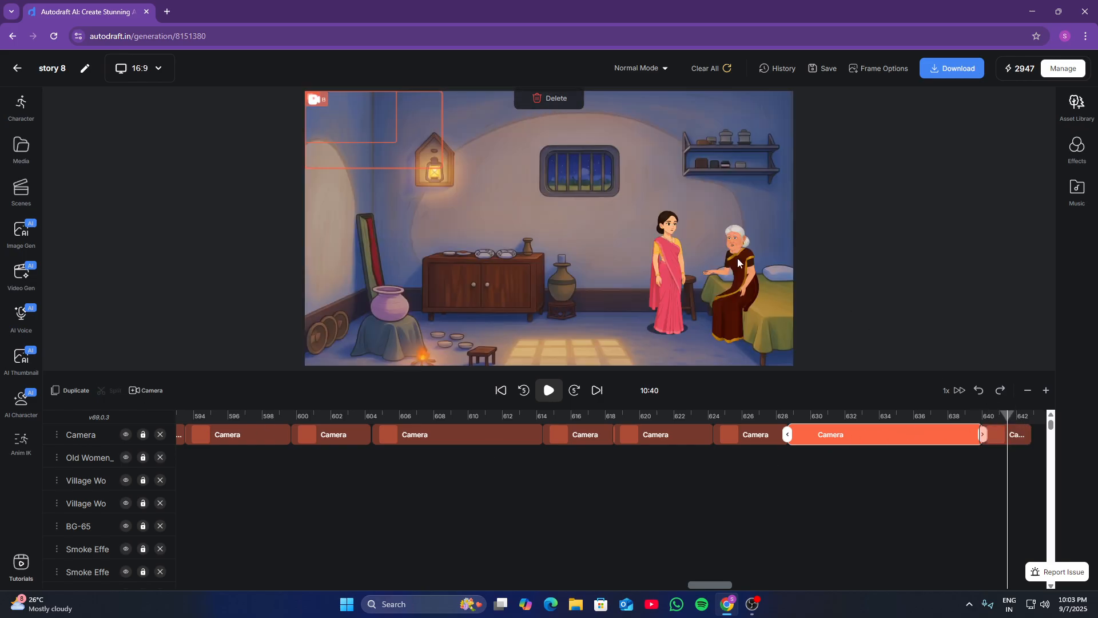
{"action": "left_click", "coordinate": [373, 134]}
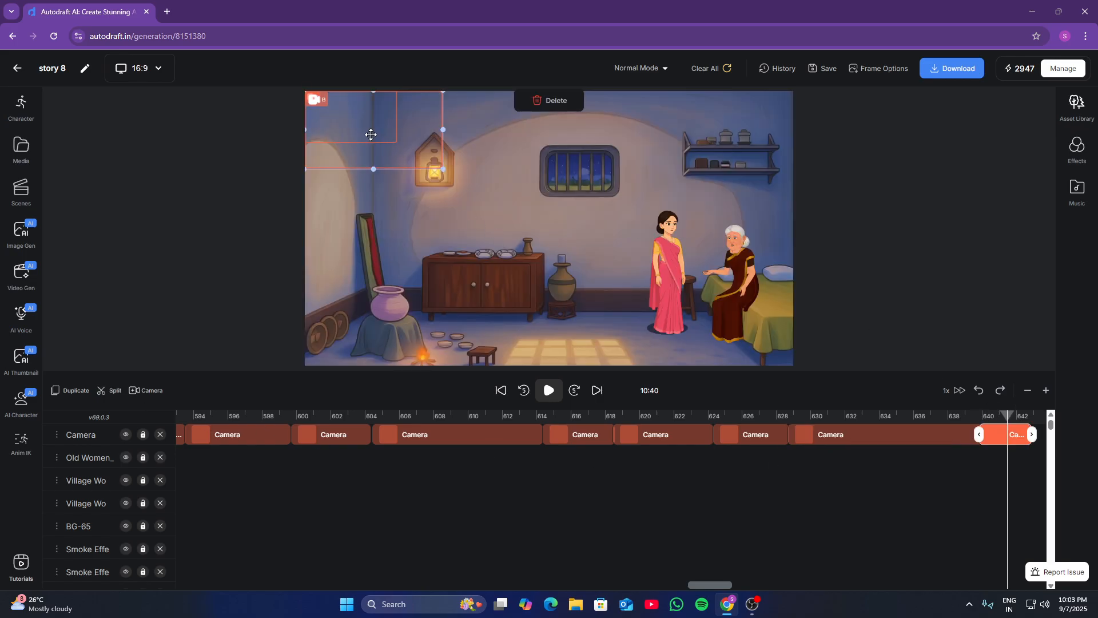
{"action": "left_click_drag", "start_coordinate": [353, 121], "coordinate": [735, 253]}
{"action": "left_click", "coordinate": [438, 198]}
{"action": "left_click_drag", "start_coordinate": [438, 197], "coordinate": [751, 329]}
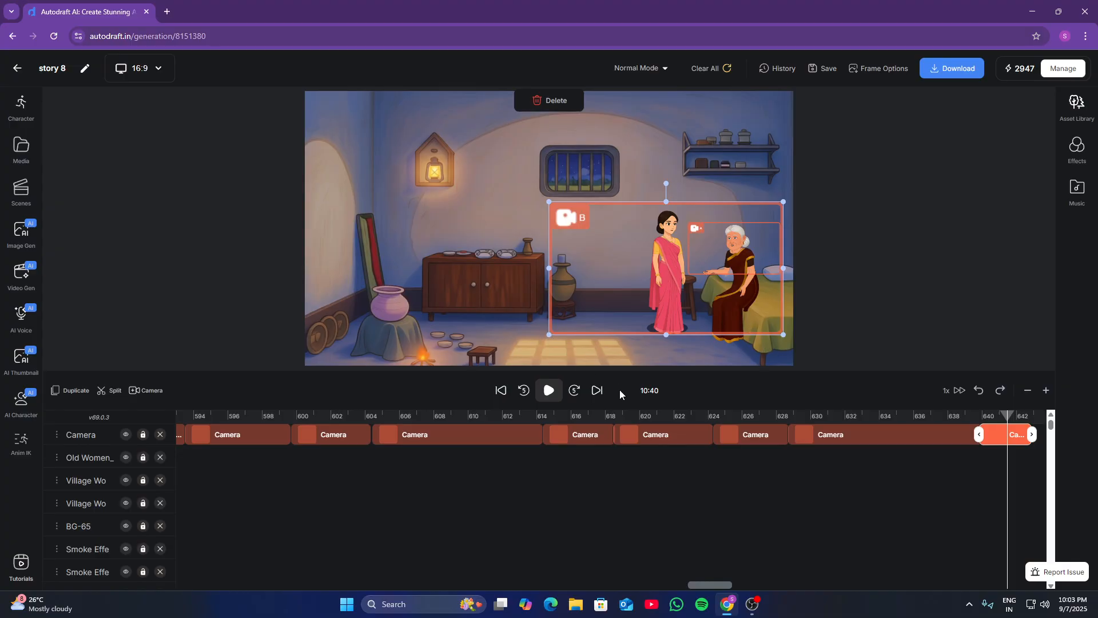
Play back the two women's indoor scene and extend its camera clip to the change of speaker at 10:44
{"action": "key", "text": "space"}
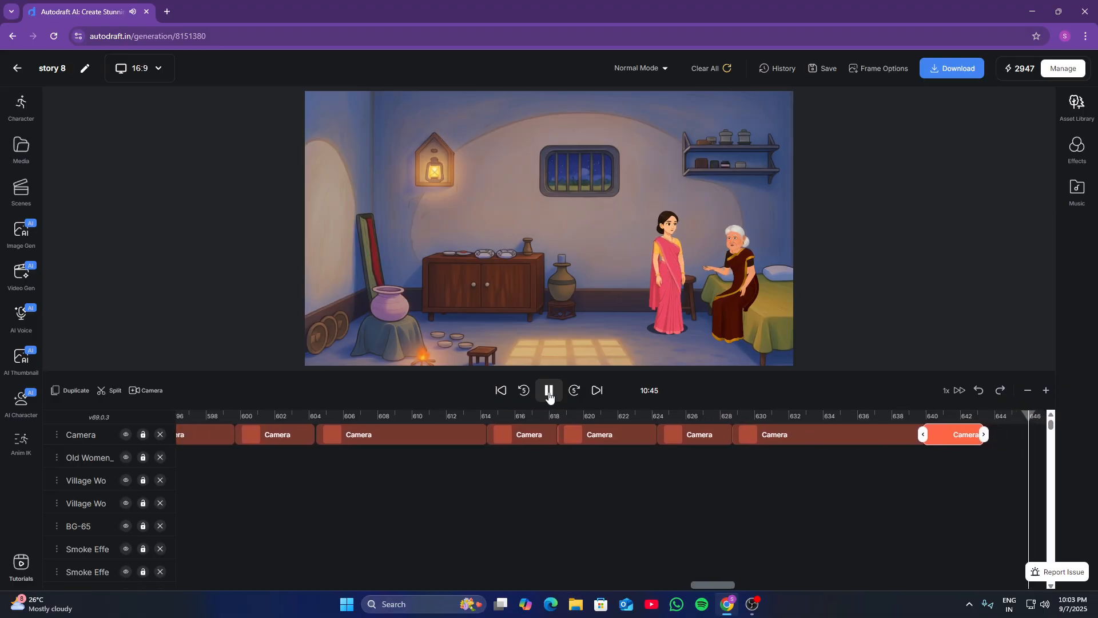
{"action": "scroll", "coordinate": [1047, 466], "scroll_direction": "down", "scroll_amount": 5}
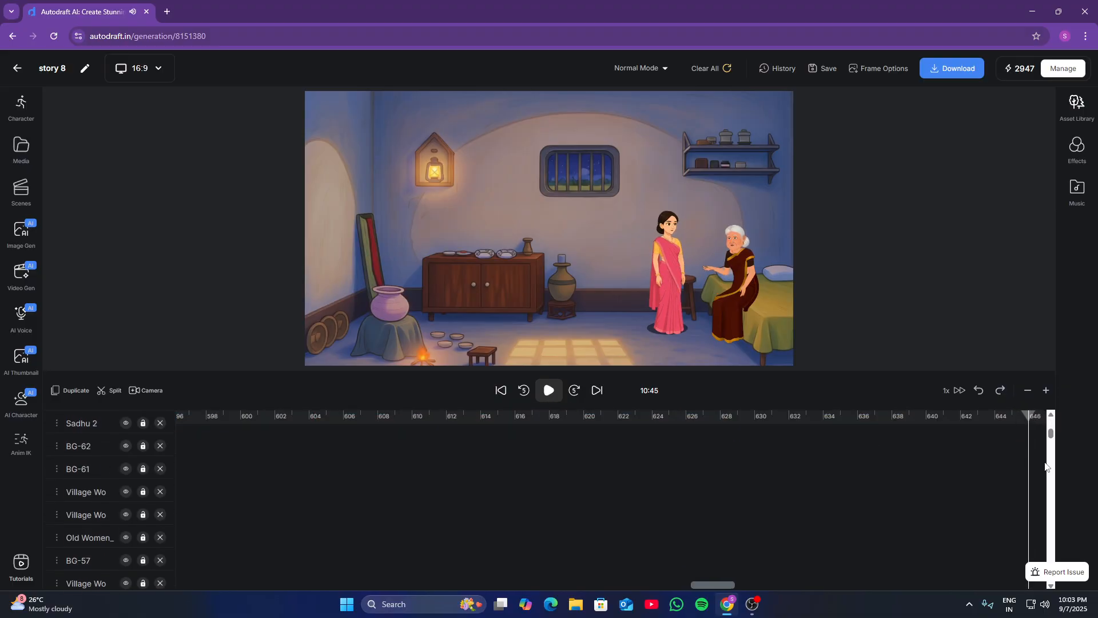
{"action": "left_click_drag", "start_coordinate": [1050, 438], "coordinate": [1060, 611]}
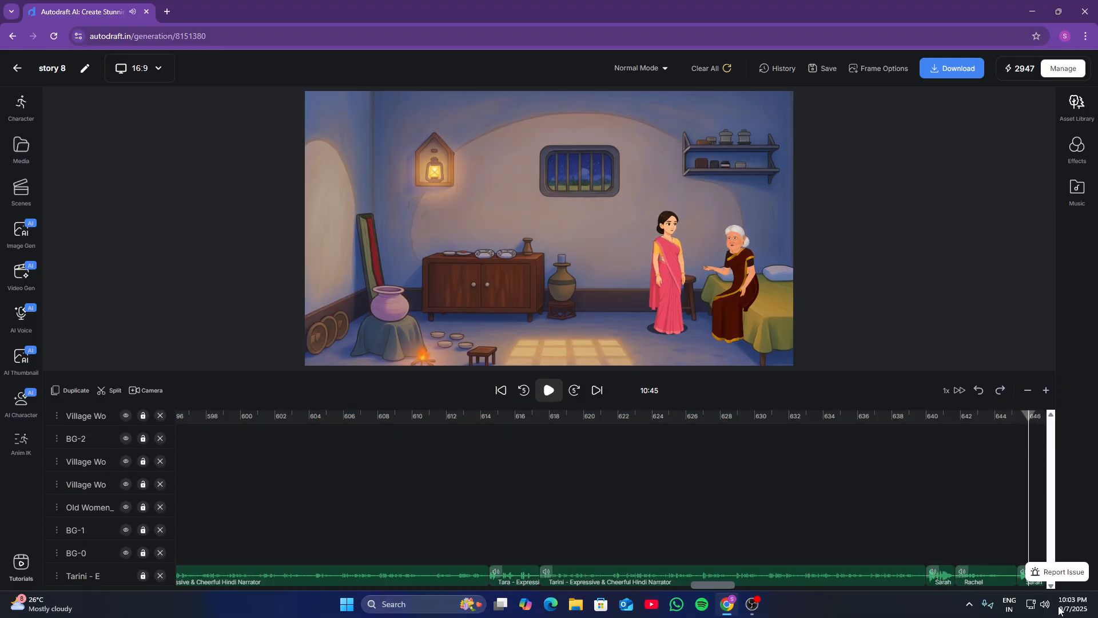
{"action": "left_click", "coordinate": [1019, 550]}
{"action": "scroll", "coordinate": [1021, 551], "scroll_direction": "up", "scroll_amount": 1}
{"action": "scroll", "coordinate": [1021, 551], "scroll_direction": "up", "scroll_amount": 10}
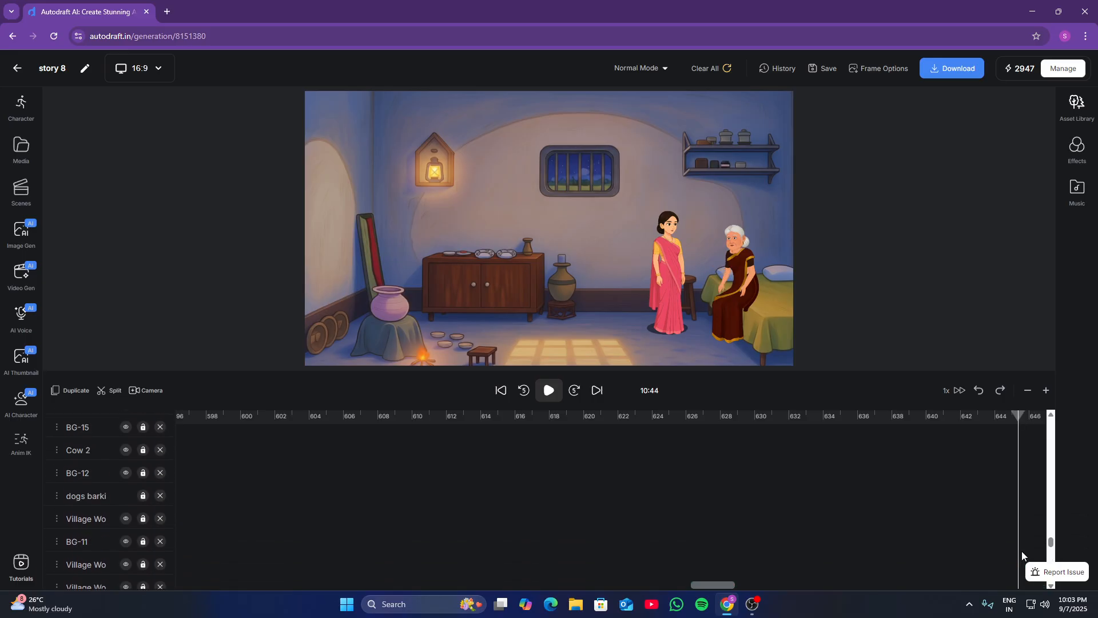
{"action": "mouse_move", "coordinate": [1050, 520]}
{"action": "left_mouse_down"}
{"action": "mouse_move", "coordinate": [1052, 414]}
{"action": "mouse_move", "coordinate": [1018, 436]}
{"action": "left_mouse_up"}
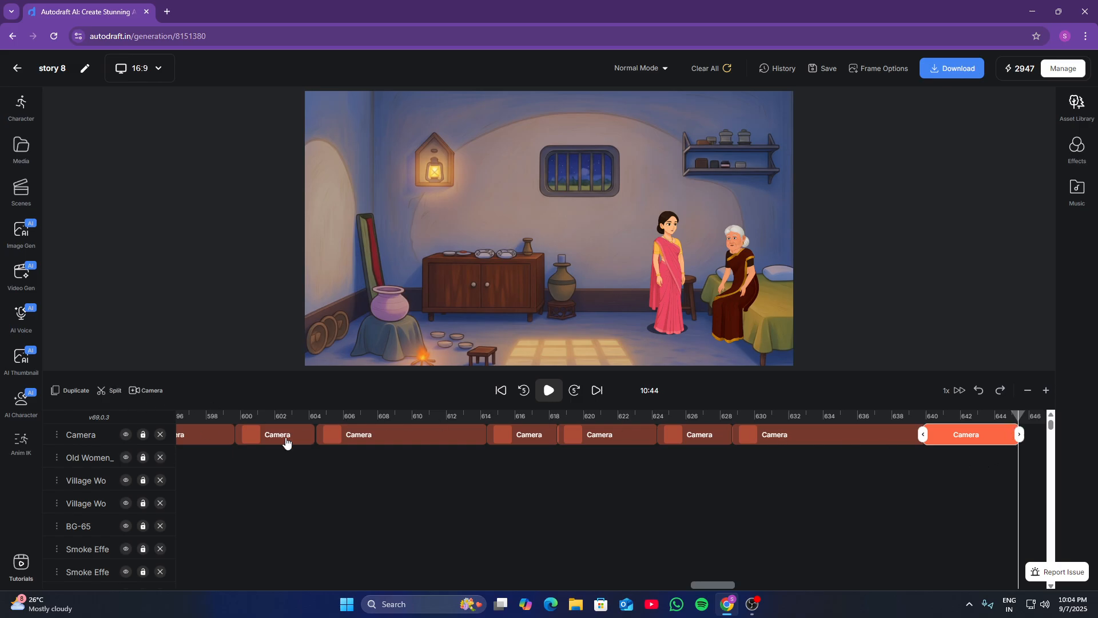
Add a camera clip at 10:44, place frame A on the seated old woman, and enlarge frame B around both women
{"action": "left_click", "coordinate": [1027, 424]}
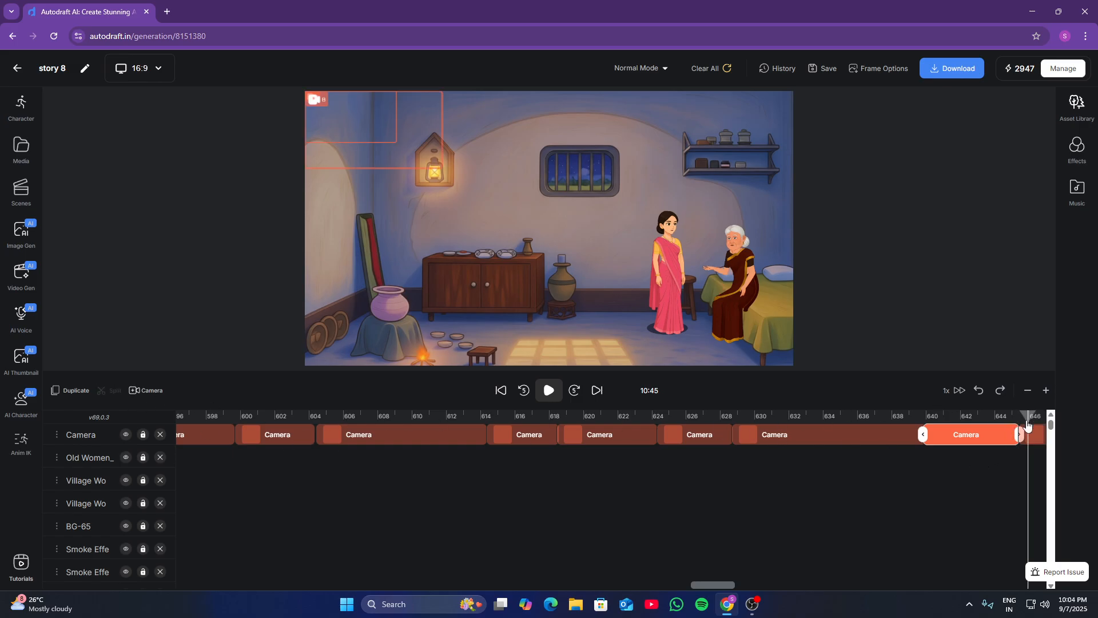
{"action": "left_click", "coordinate": [370, 132]}
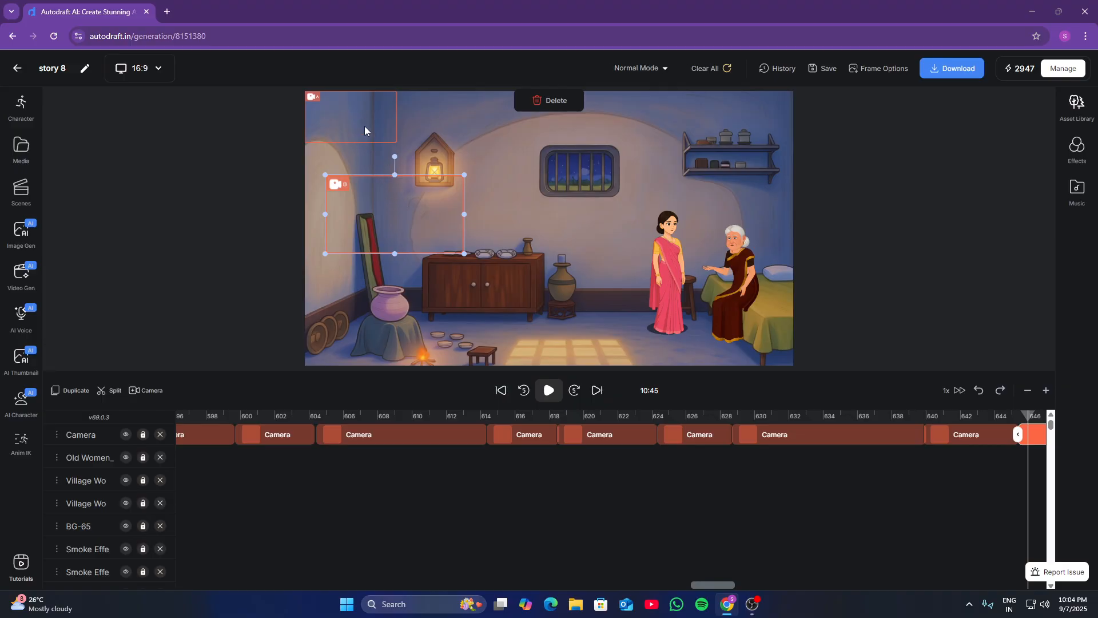
{"action": "left_click_drag", "start_coordinate": [365, 130], "coordinate": [759, 257]}
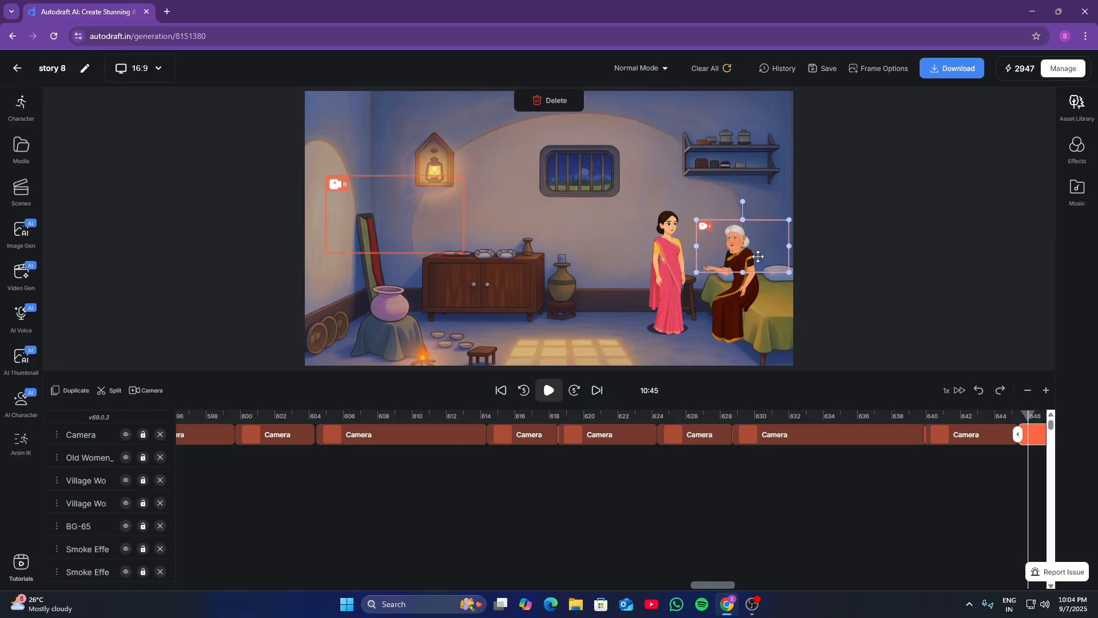
{"action": "left_click_drag", "start_coordinate": [400, 229], "coordinate": [648, 262]}
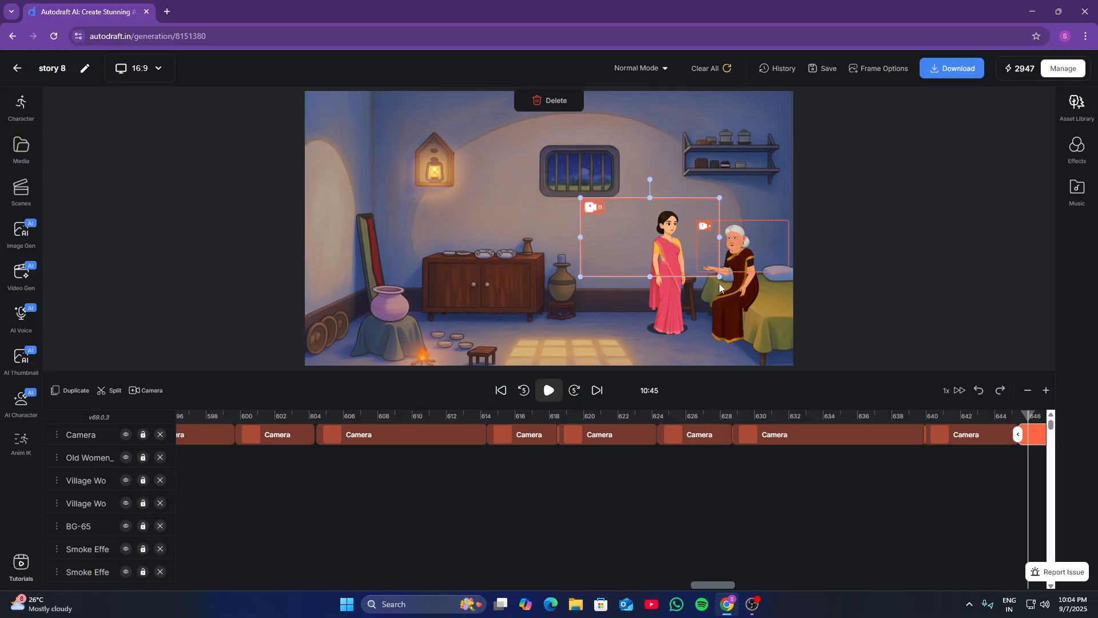
{"action": "left_click_drag", "start_coordinate": [718, 278], "coordinate": [788, 316]}
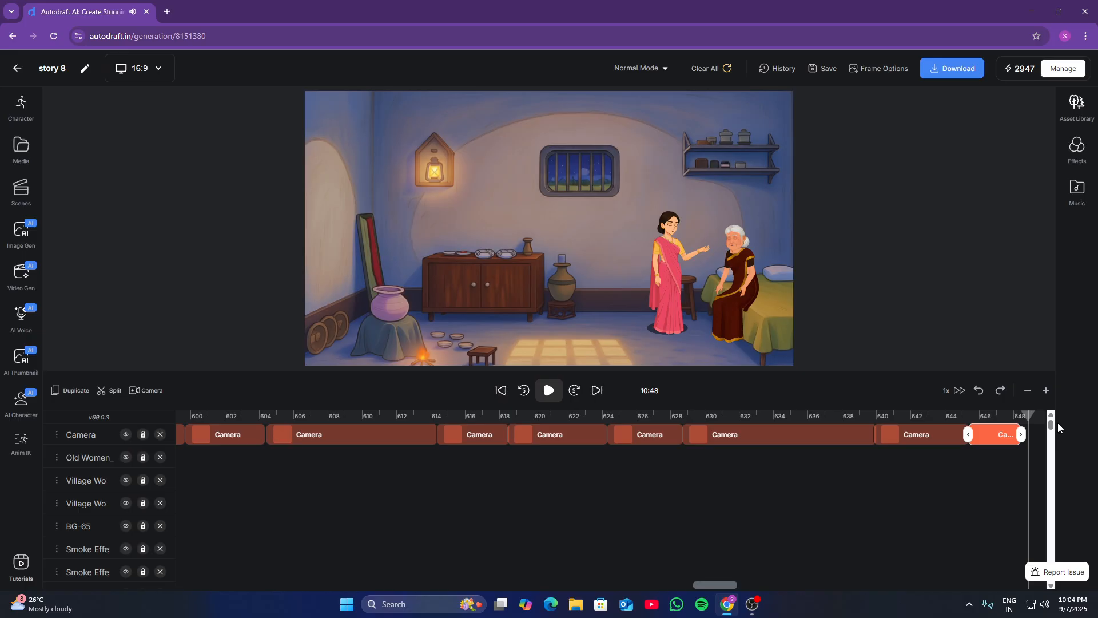
Extend the newest indoor camera clip to the scene change at 10:51
{"action": "left_click_drag", "start_coordinate": [1052, 424], "coordinate": [1052, 588]}
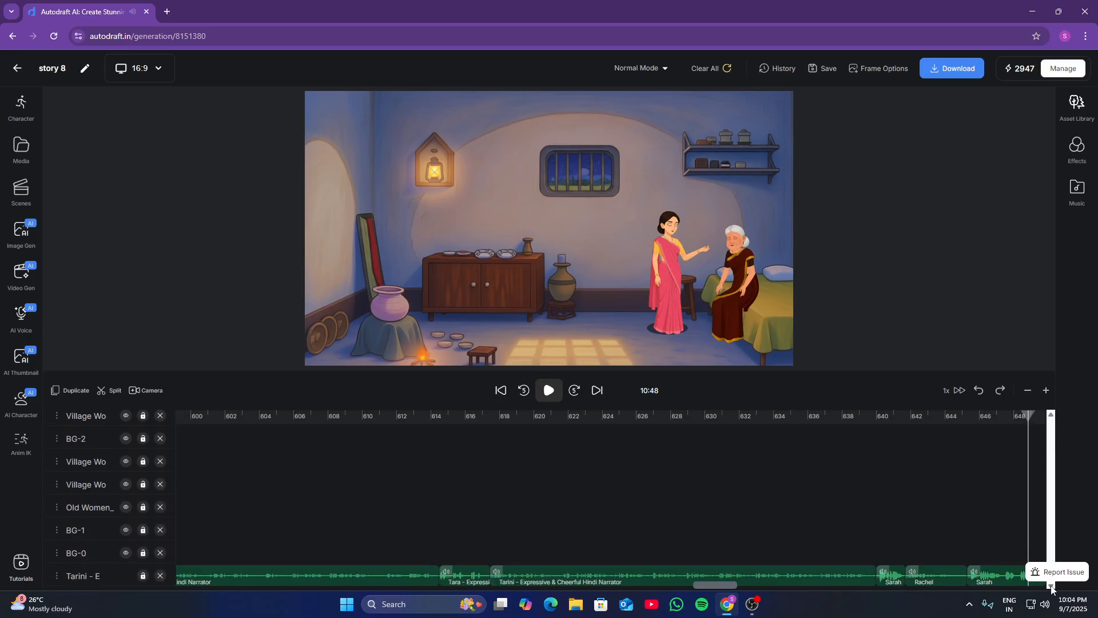
{"action": "left_click", "coordinate": [1016, 540]}
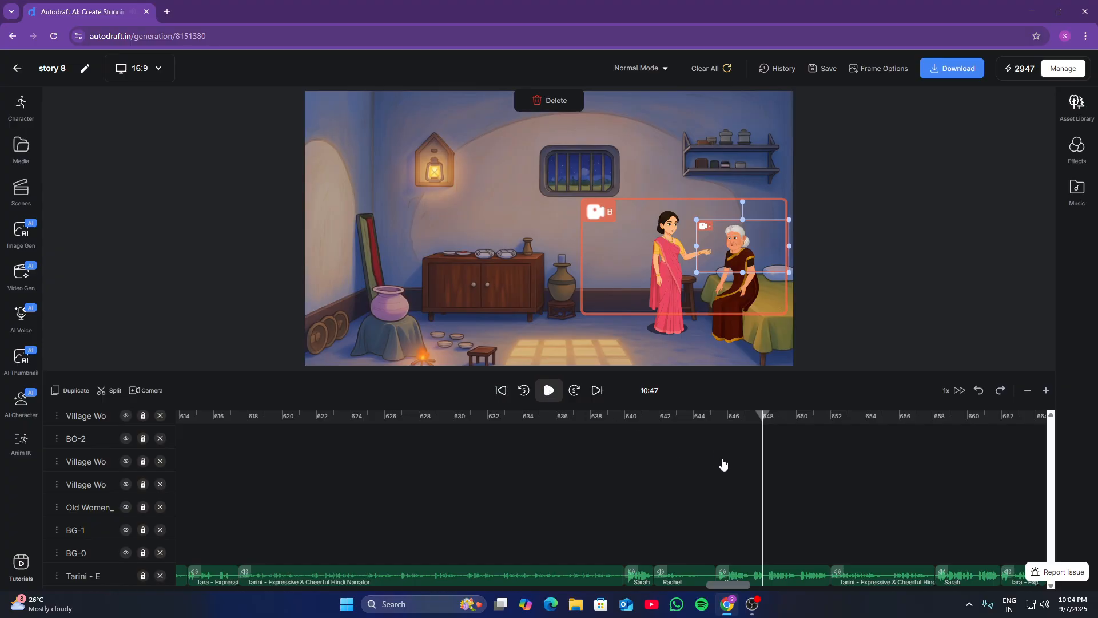
{"action": "key", "text": "space"}
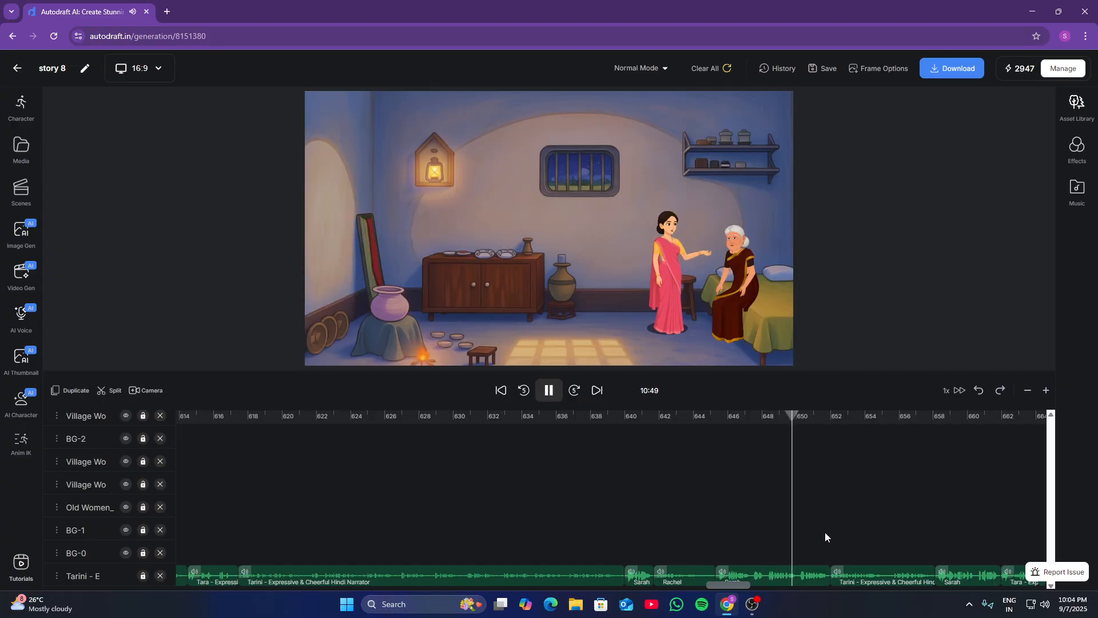
{"action": "left_click", "coordinate": [830, 535]}
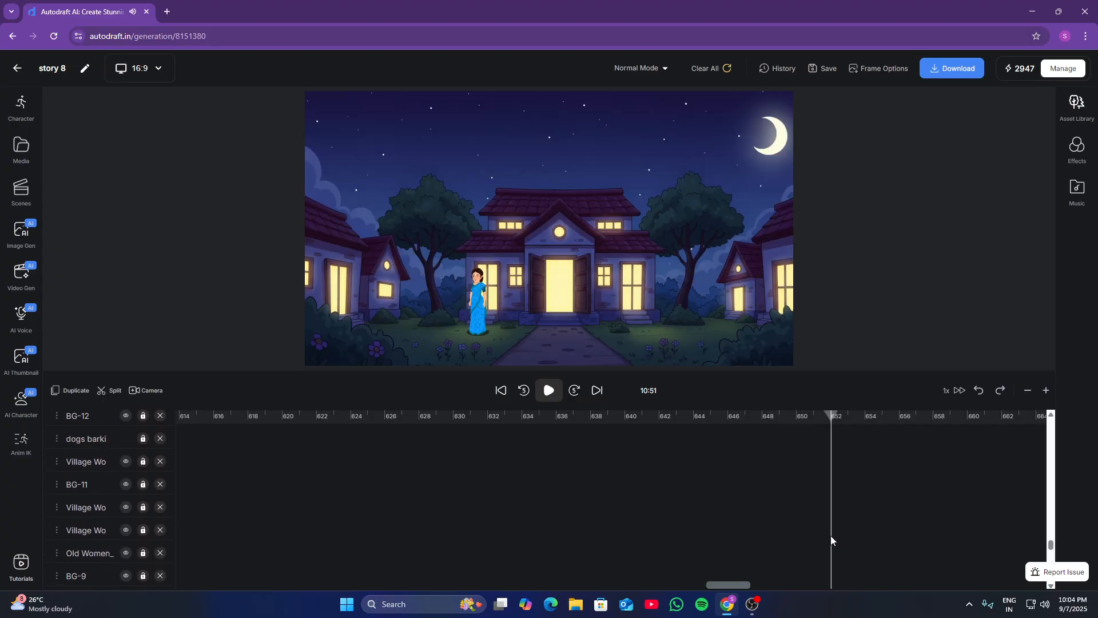
{"action": "scroll", "coordinate": [831, 535], "scroll_direction": "up", "scroll_amount": 10}
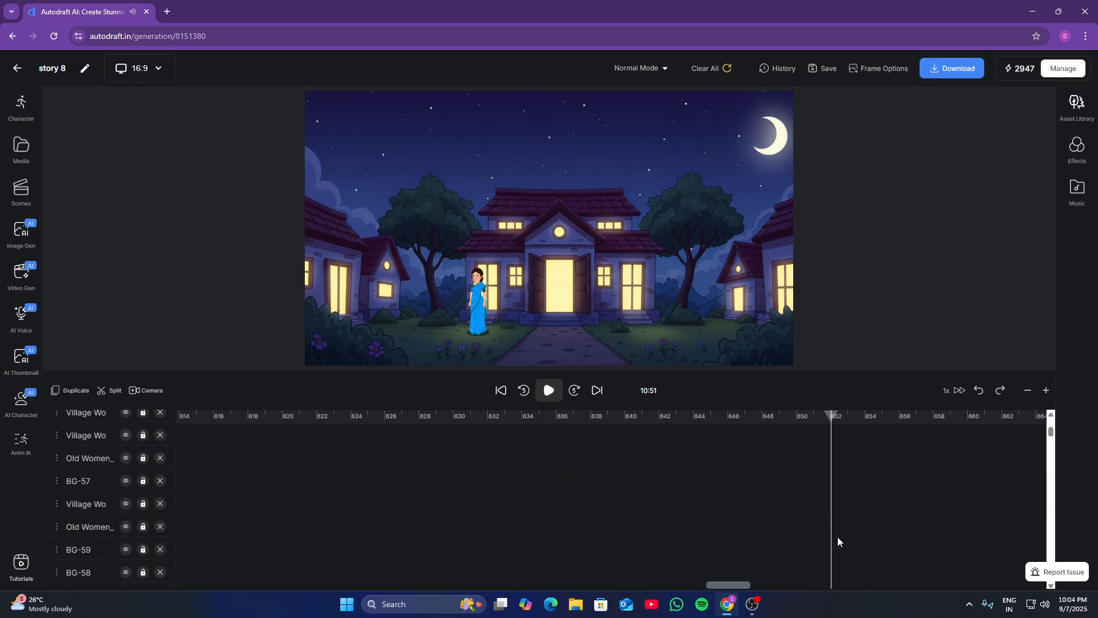
{"action": "scroll", "coordinate": [838, 541], "scroll_direction": "up", "scroll_amount": 3}
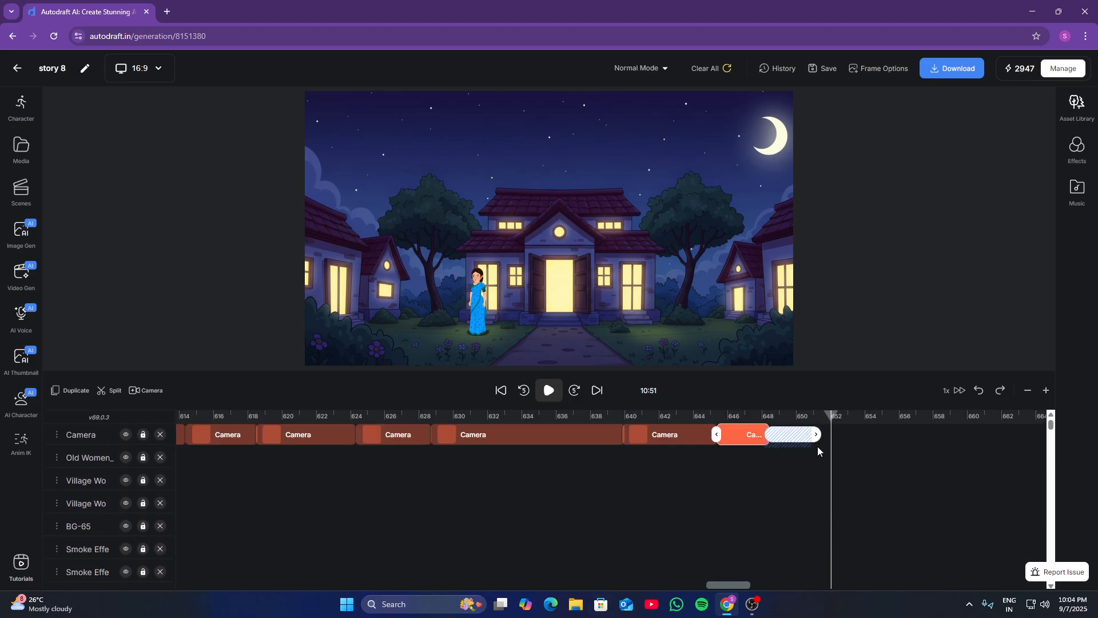
{"action": "left_click_drag", "start_coordinate": [832, 452], "coordinate": [833, 452]}
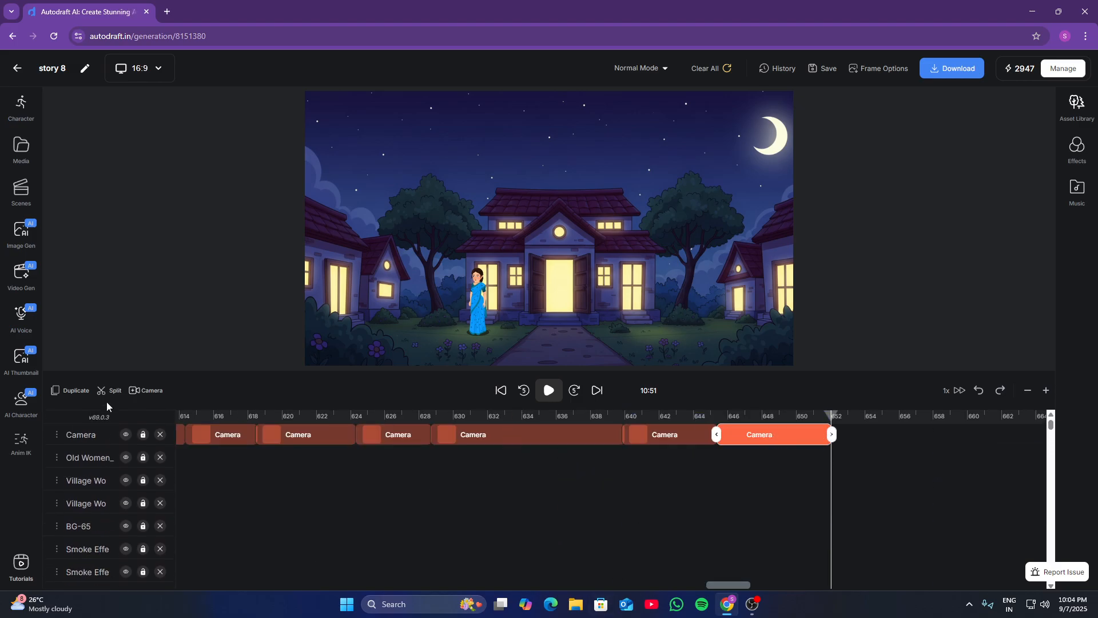
Add a camera clip at 10:51, place frame A on the woman in blue, and enlarge frame B to include the house doorway
{"action": "left_click", "coordinate": [143, 391]}
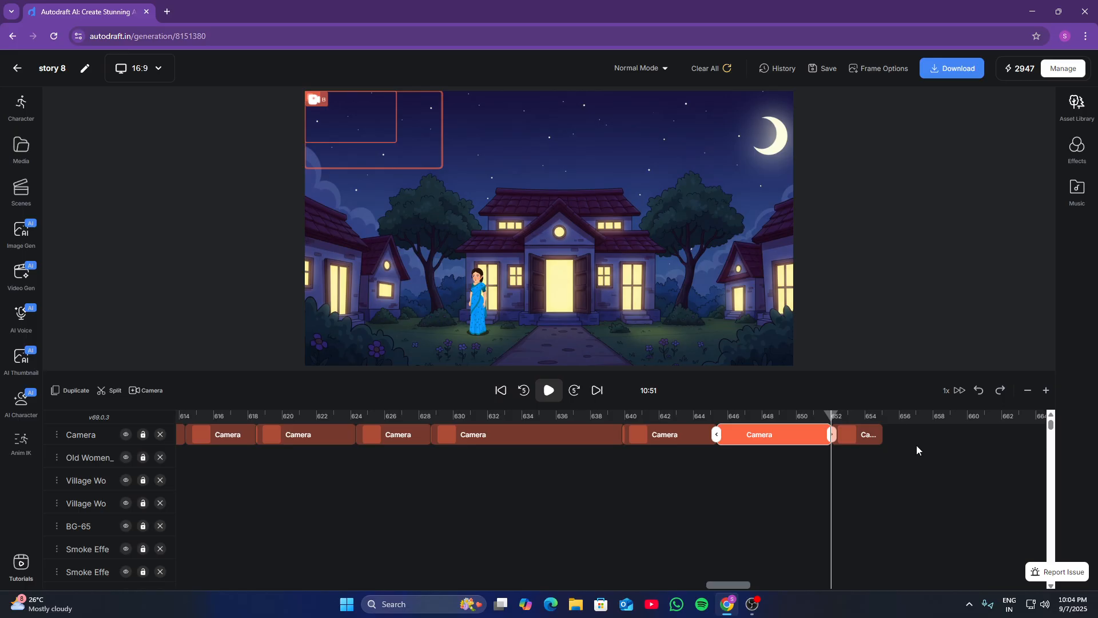
{"action": "left_click", "coordinate": [858, 417]}
{"action": "left_click", "coordinate": [862, 435]}
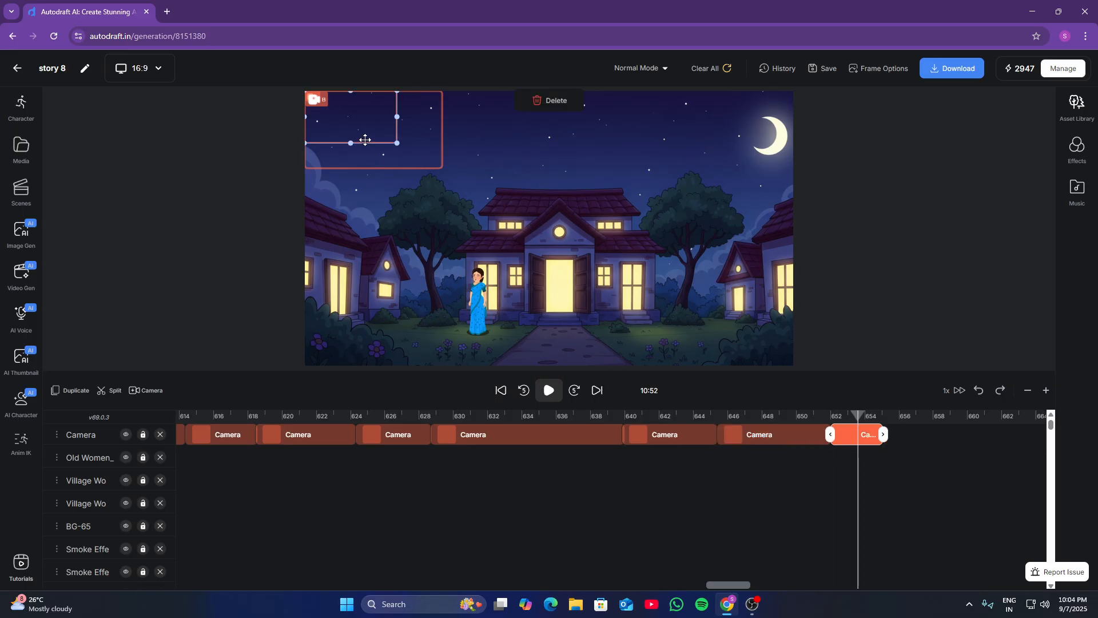
{"action": "left_click_drag", "start_coordinate": [365, 140], "coordinate": [483, 302]}
{"action": "left_click", "coordinate": [400, 127]}
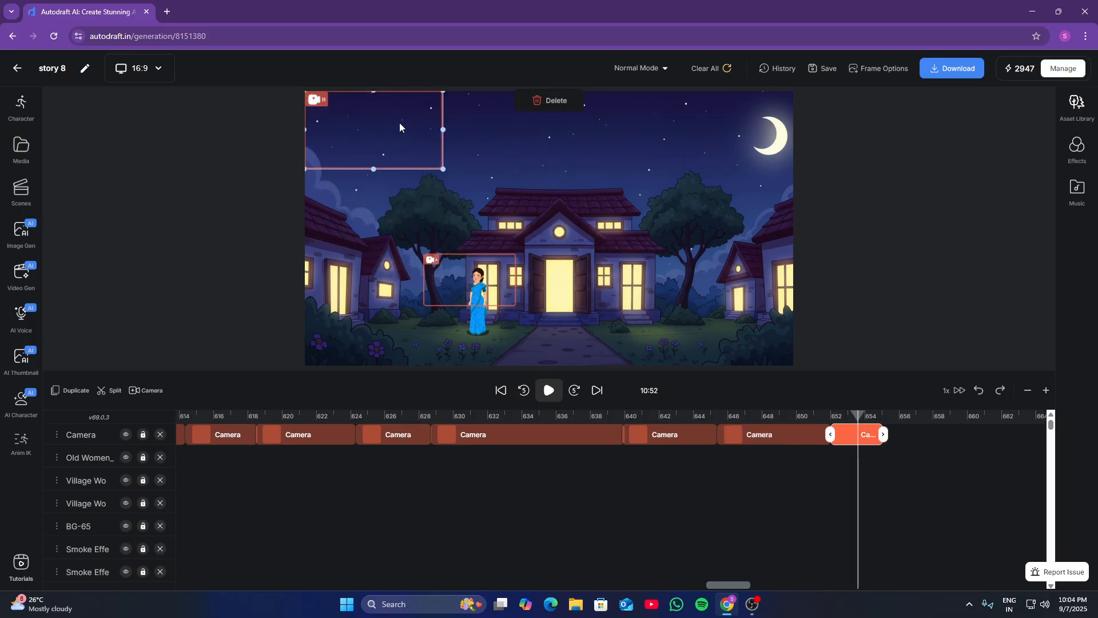
{"action": "left_click_drag", "start_coordinate": [400, 127], "coordinate": [632, 355]}
Play back the night house scene and make its camera clip end at 10:57, where the other two women appear
{"action": "left_click", "coordinate": [550, 391]}
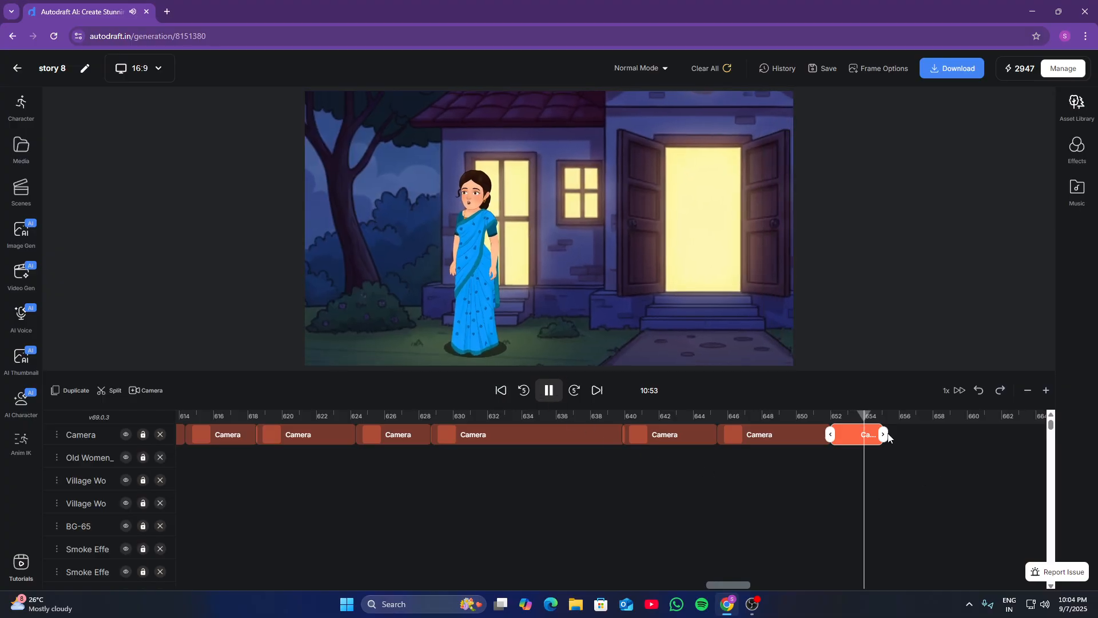
{"action": "left_click_drag", "start_coordinate": [883, 434], "coordinate": [975, 440]}
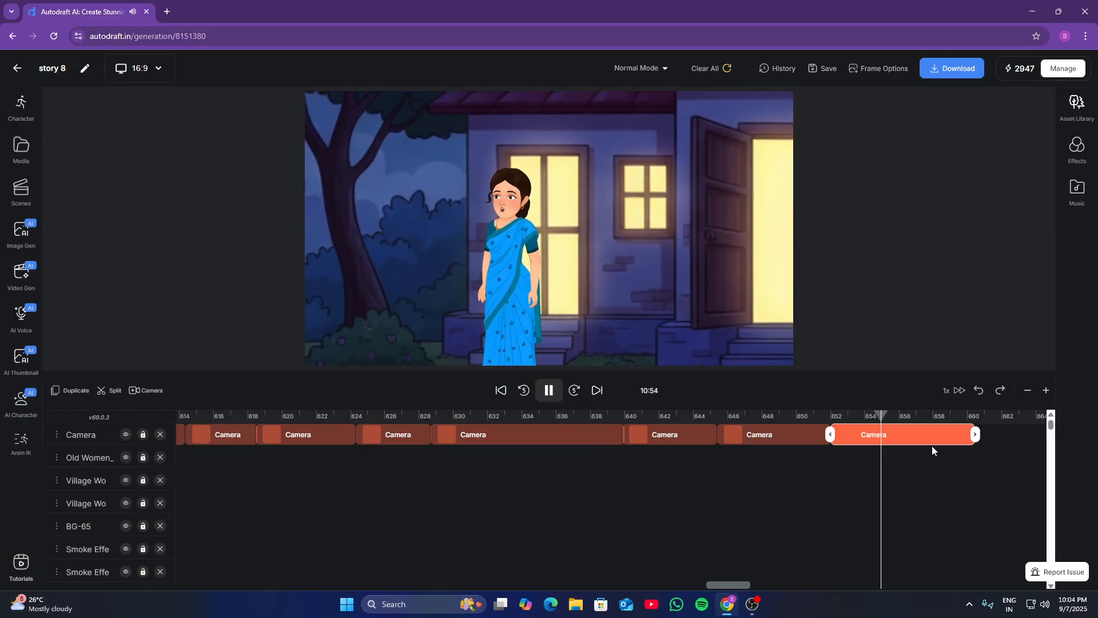
{"action": "left_click", "coordinate": [549, 391]}
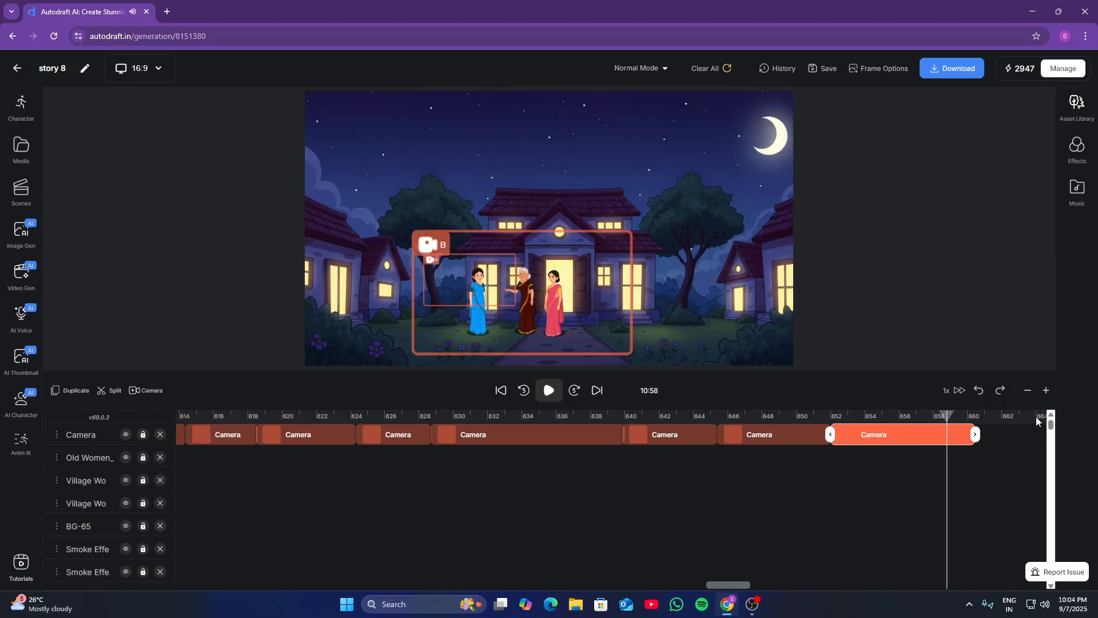
{"action": "left_click_drag", "start_coordinate": [1051, 428], "coordinate": [948, 466]}
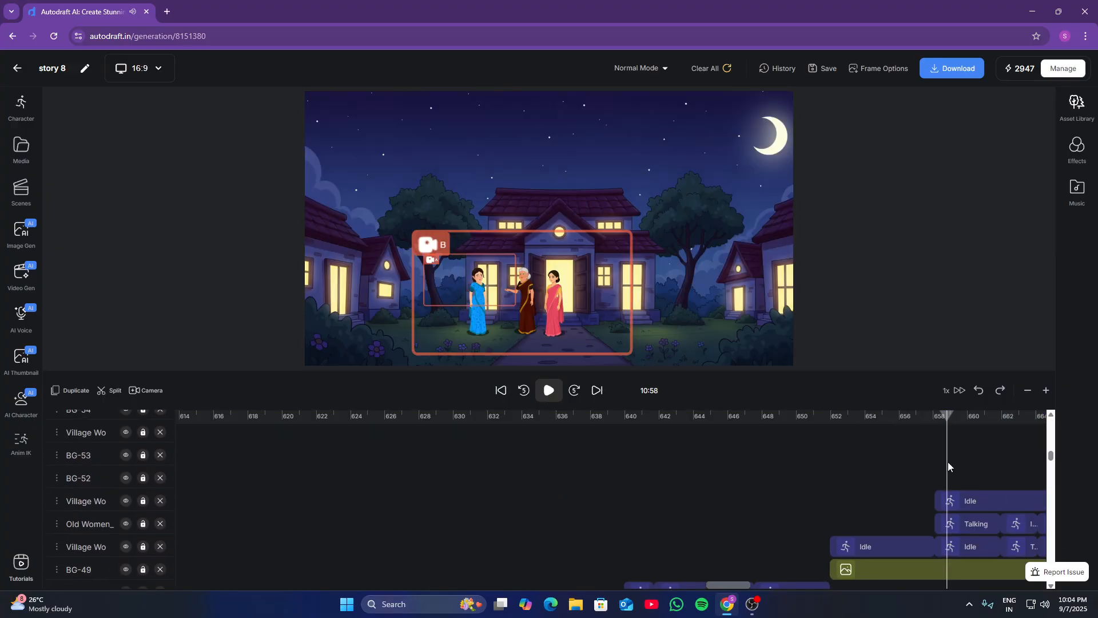
{"action": "left_click", "coordinate": [933, 466]}
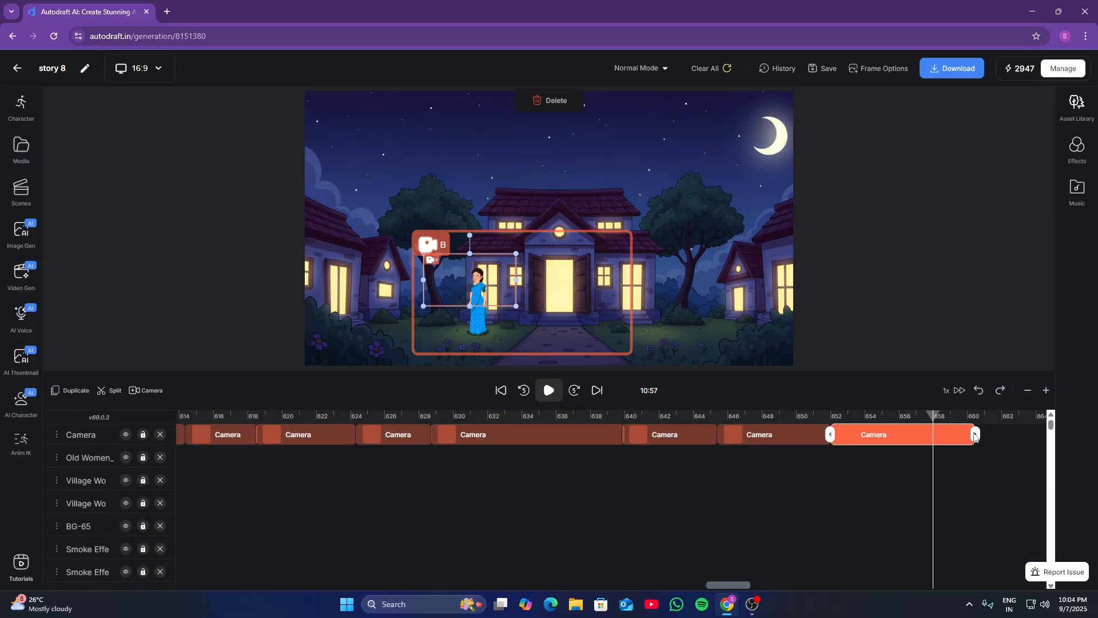
{"action": "left_click_drag", "start_coordinate": [976, 434], "coordinate": [933, 446]}
Shrink camera frame B and center it on the woman in blue, slightly larger than frame A
{"action": "left_click", "coordinate": [622, 345]}
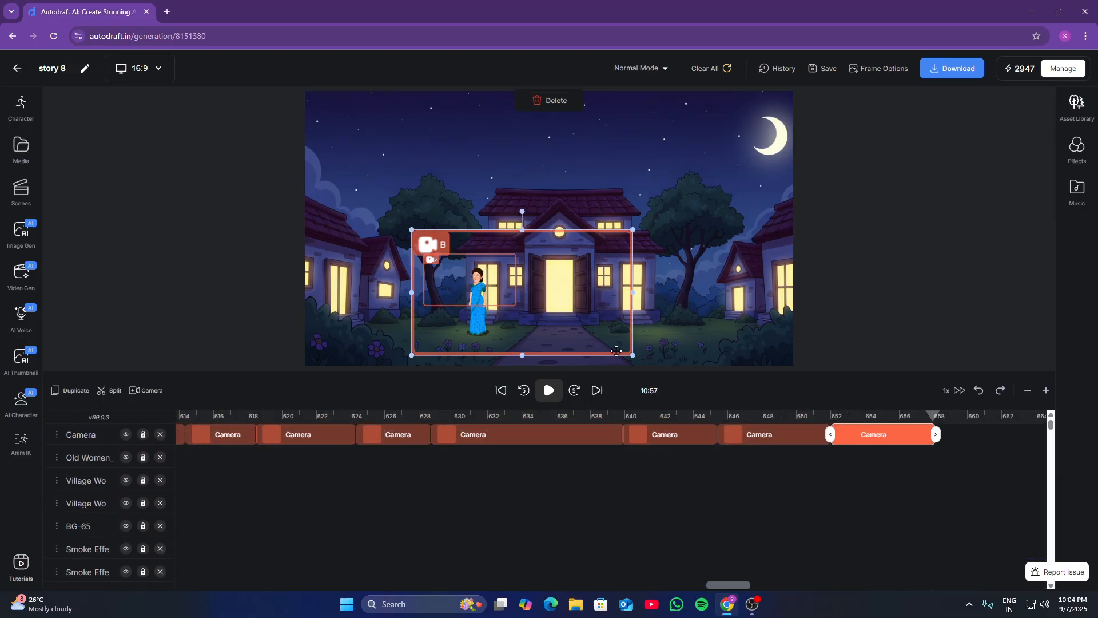
{"action": "left_click_drag", "start_coordinate": [633, 355], "coordinate": [427, 304]}
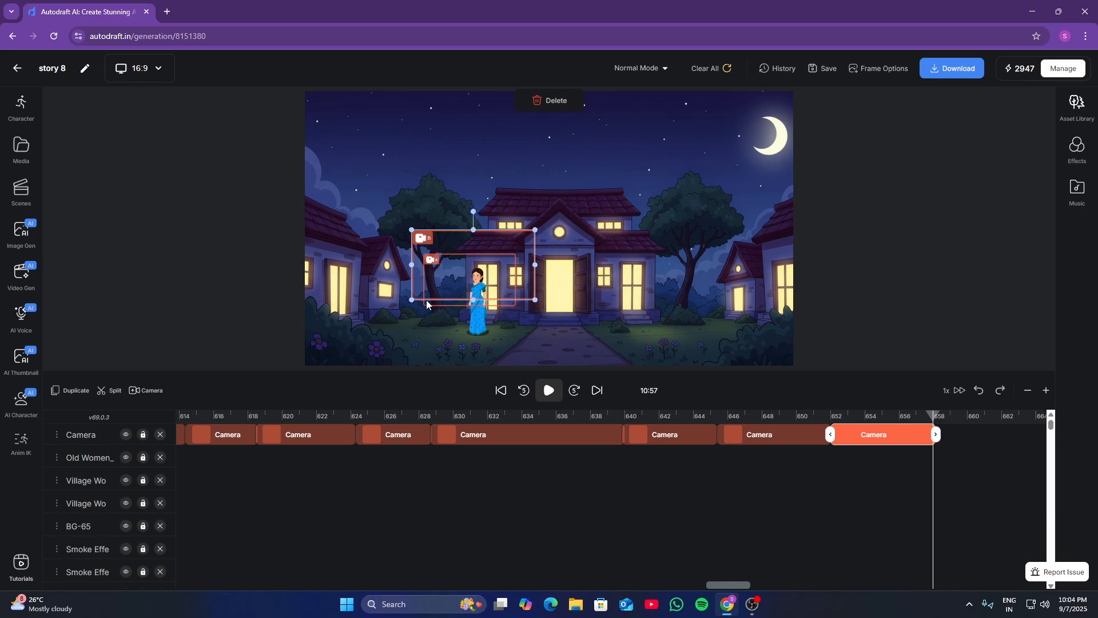
{"action": "left_click_drag", "start_coordinate": [519, 248], "coordinate": [511, 263]}
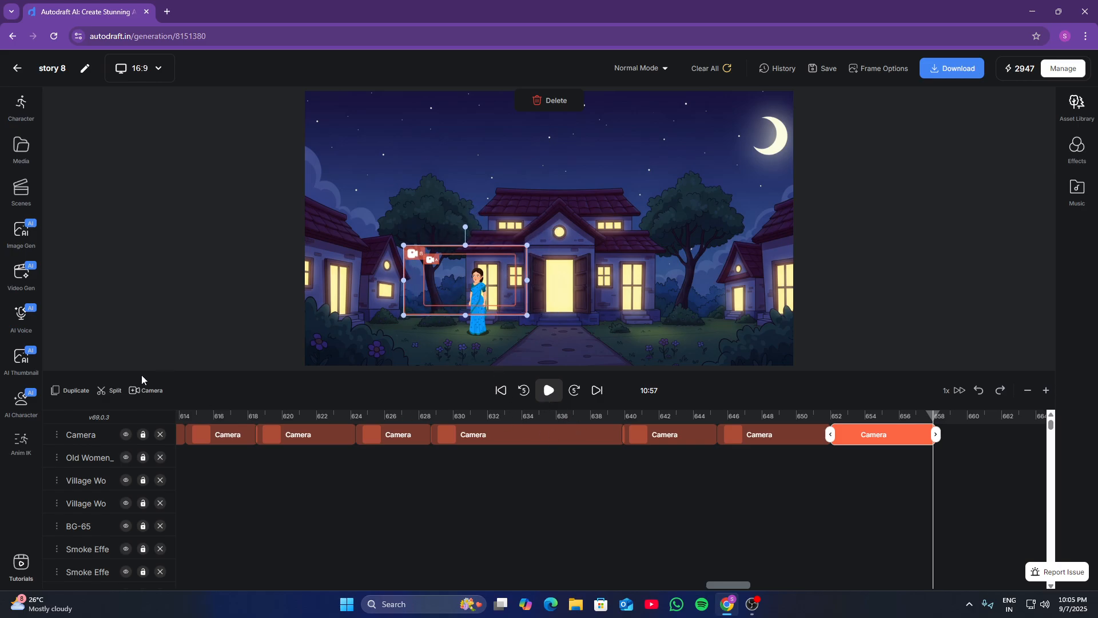
Add a camera clip at 10:57, place a smaller frame A on the old woman, and enlarge frame B around all three women
{"action": "left_click", "coordinate": [171, 392]}
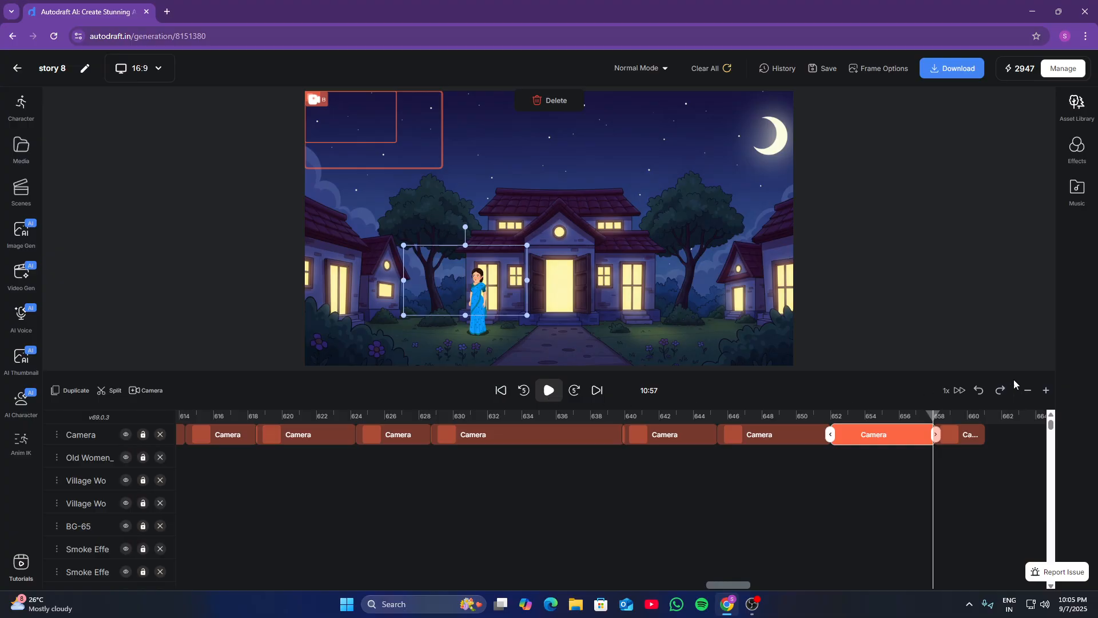
{"action": "left_click", "coordinate": [945, 417]}
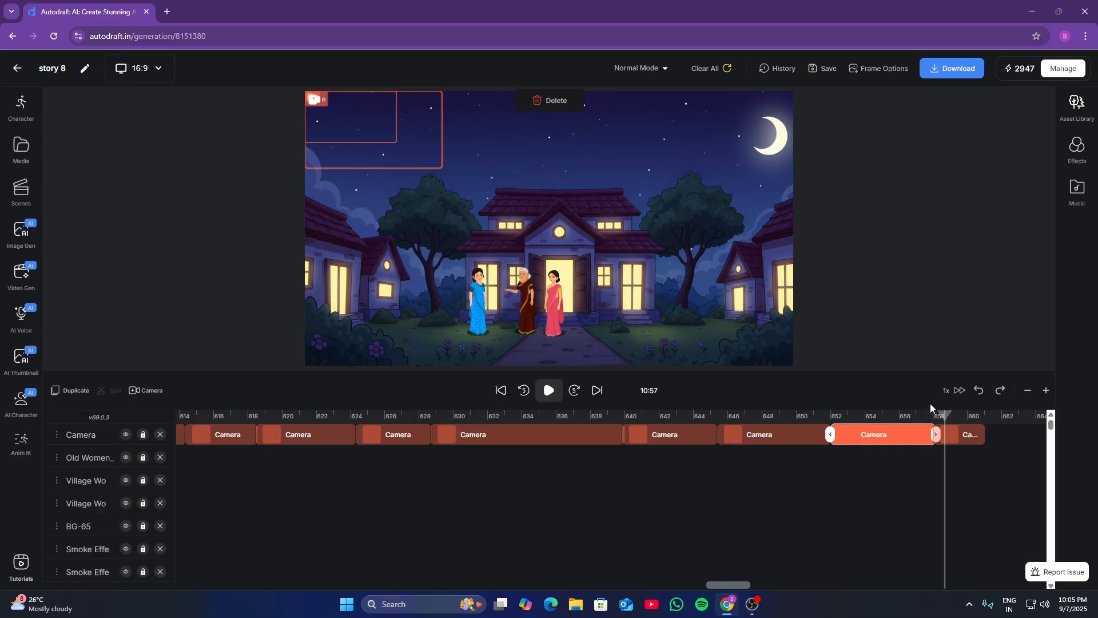
{"action": "left_click", "coordinate": [373, 130]}
{"action": "left_click_drag", "start_coordinate": [373, 129], "coordinate": [515, 280]}
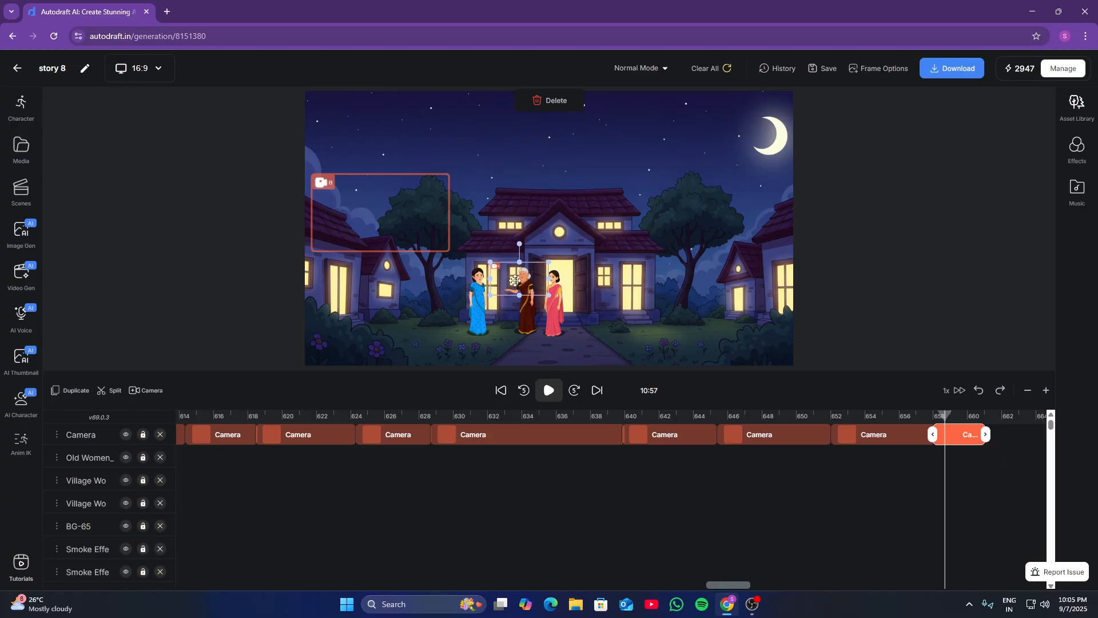
{"action": "left_click_drag", "start_coordinate": [424, 241], "coordinate": [597, 357]}
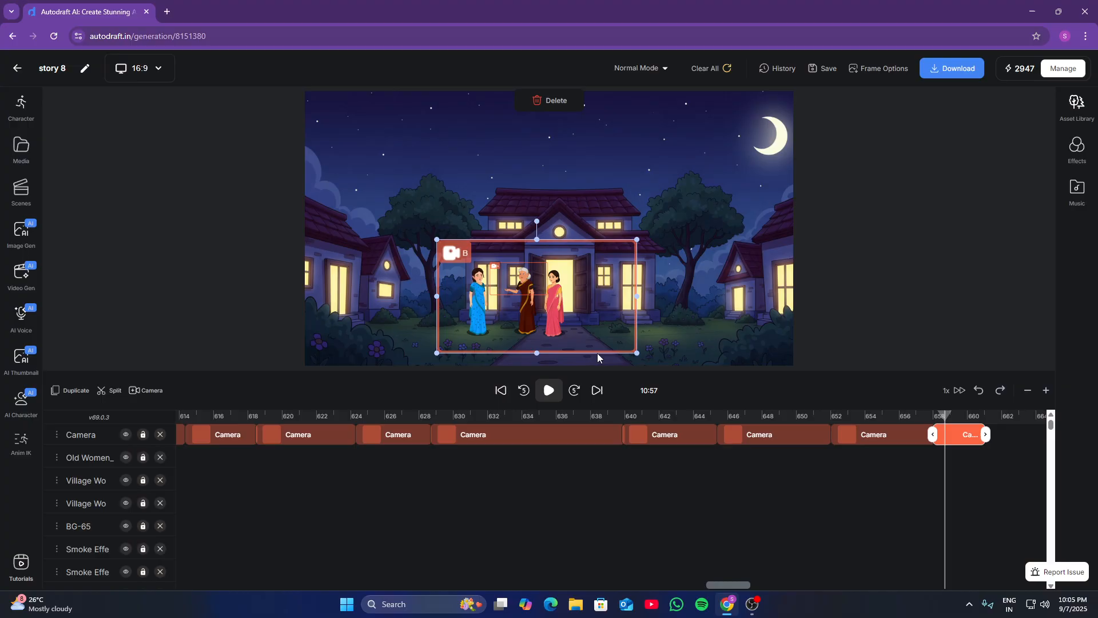
Play back the three women's night dialogue and extend the 10:57 camera clip to end at 11:01
{"action": "left_click", "coordinate": [552, 390]}
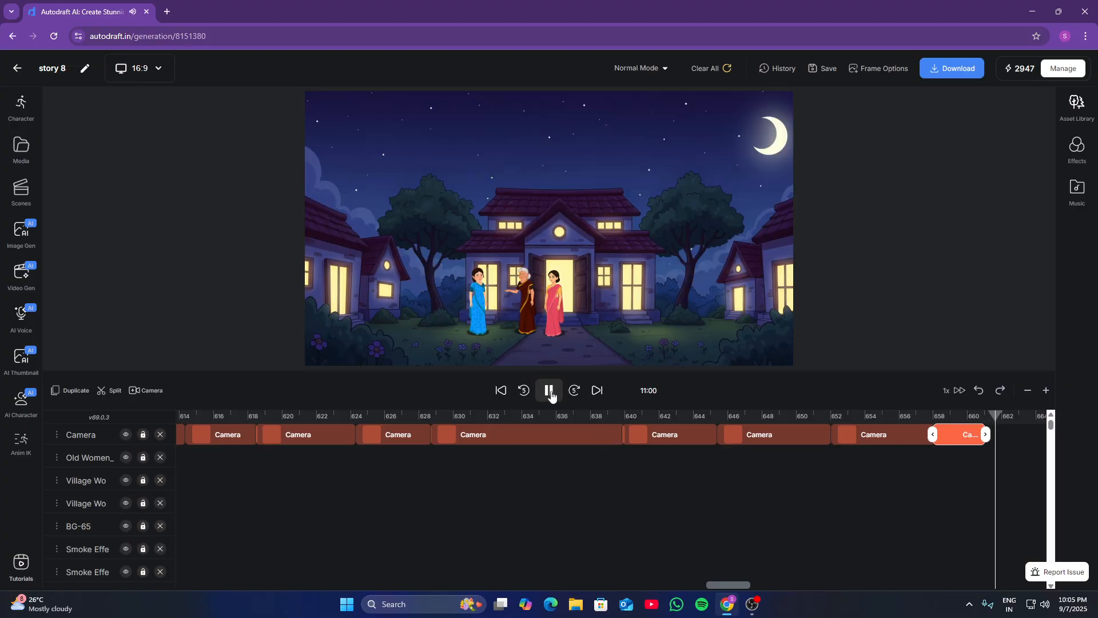
{"action": "scroll", "coordinate": [1024, 474], "scroll_direction": "down", "scroll_amount": 5}
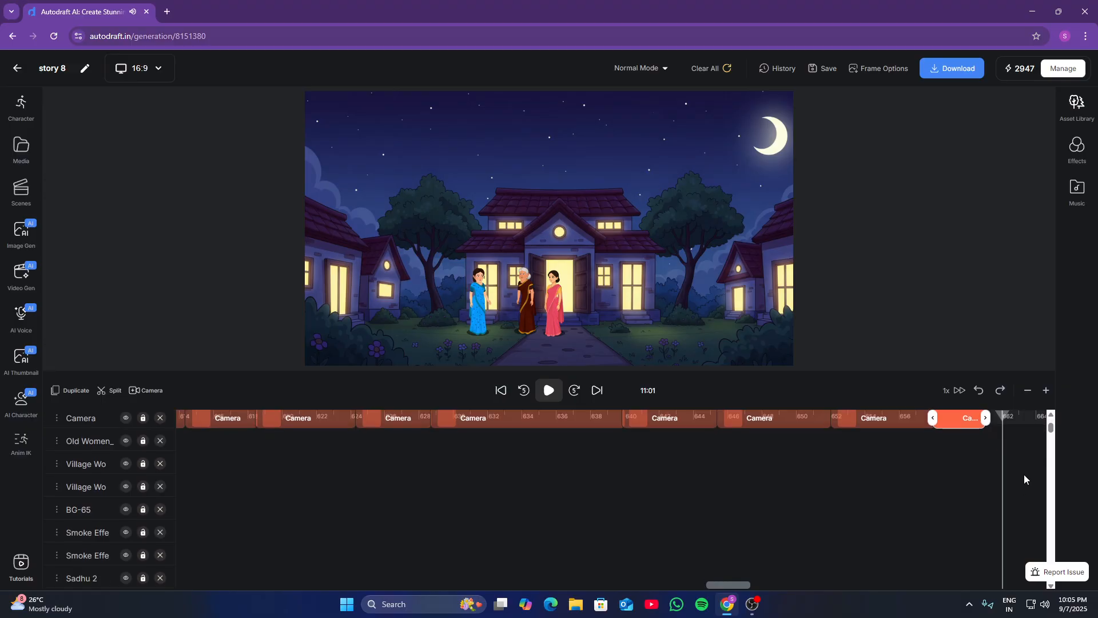
{"action": "scroll", "coordinate": [997, 481], "scroll_direction": "up", "scroll_amount": 1}
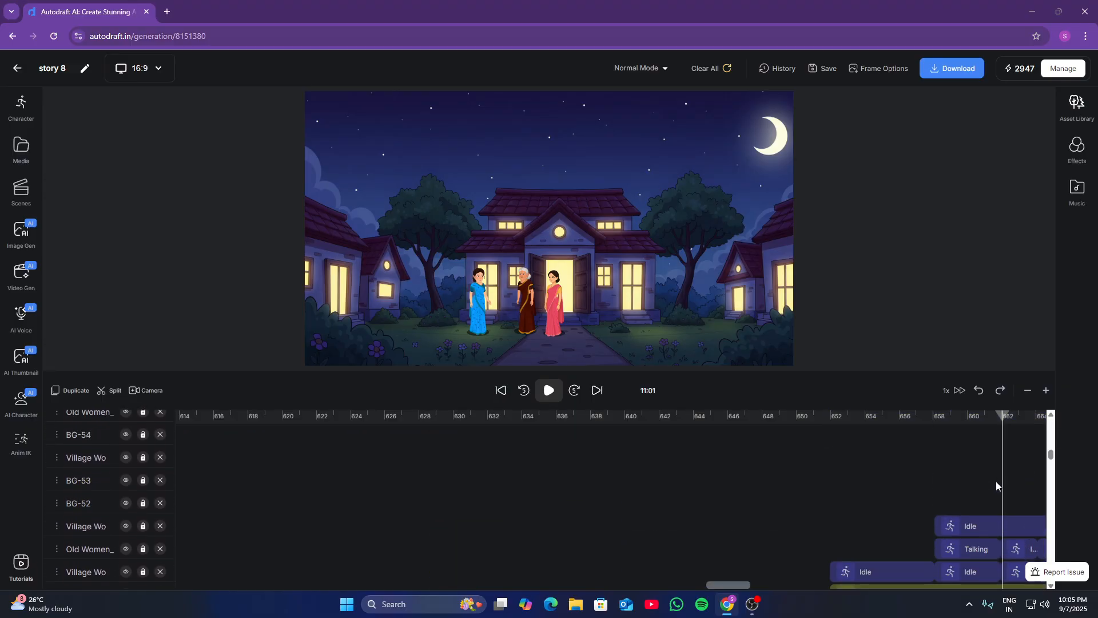
{"action": "scroll", "coordinate": [998, 485], "scroll_direction": "up", "scroll_amount": 4}
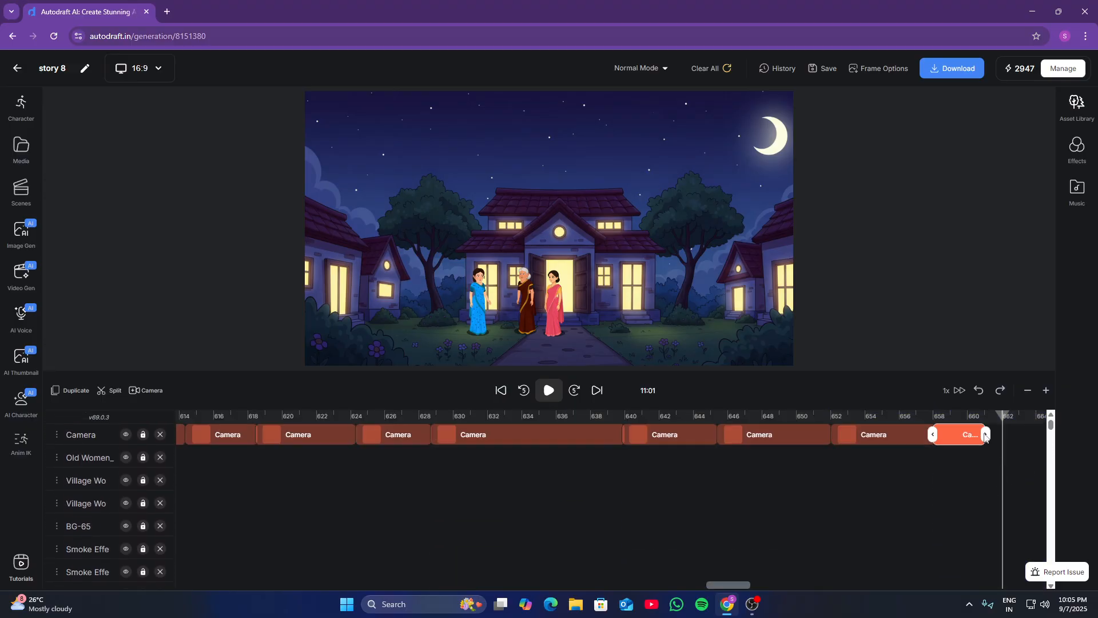
{"action": "left_click_drag", "start_coordinate": [988, 436], "coordinate": [1004, 435]}
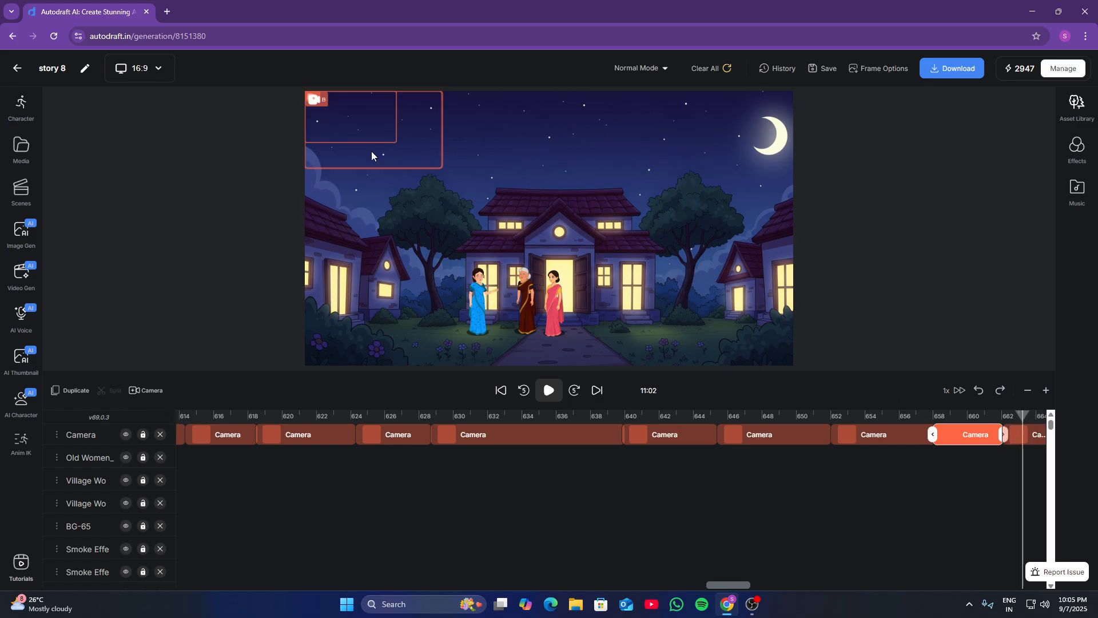
Add a camera clip at 11:01, place frame A on the woman in blue, and enlarge frame B around all three women
{"action": "left_click", "coordinate": [362, 136]}
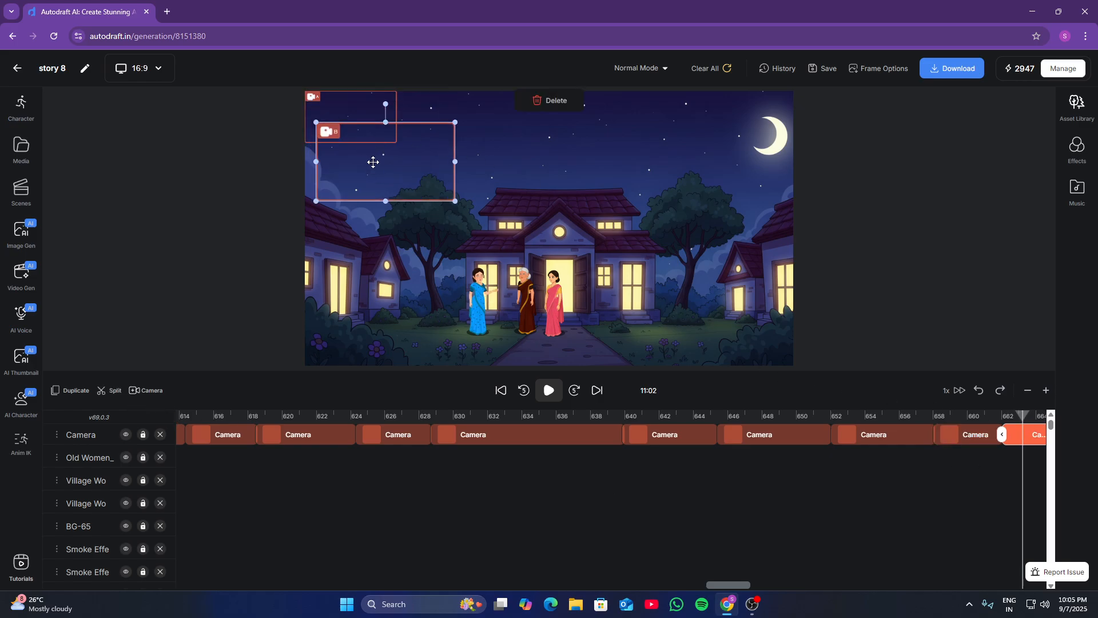
{"action": "left_click_drag", "start_coordinate": [338, 102], "coordinate": [451, 262]}
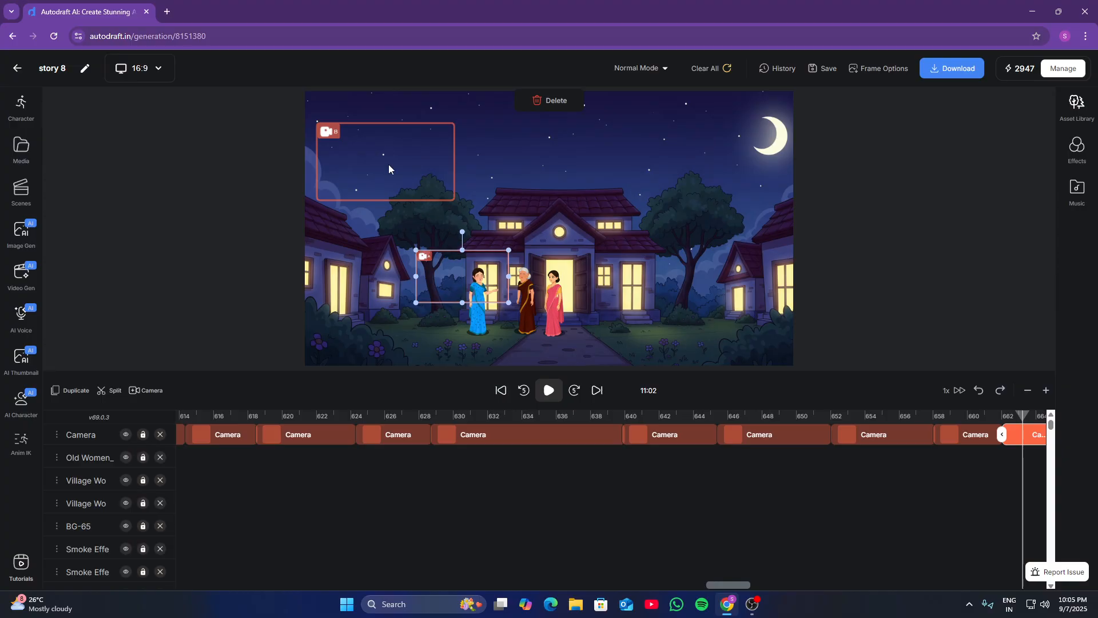
{"action": "left_click", "coordinate": [385, 153]}
{"action": "left_click_drag", "start_coordinate": [384, 153], "coordinate": [467, 270]}
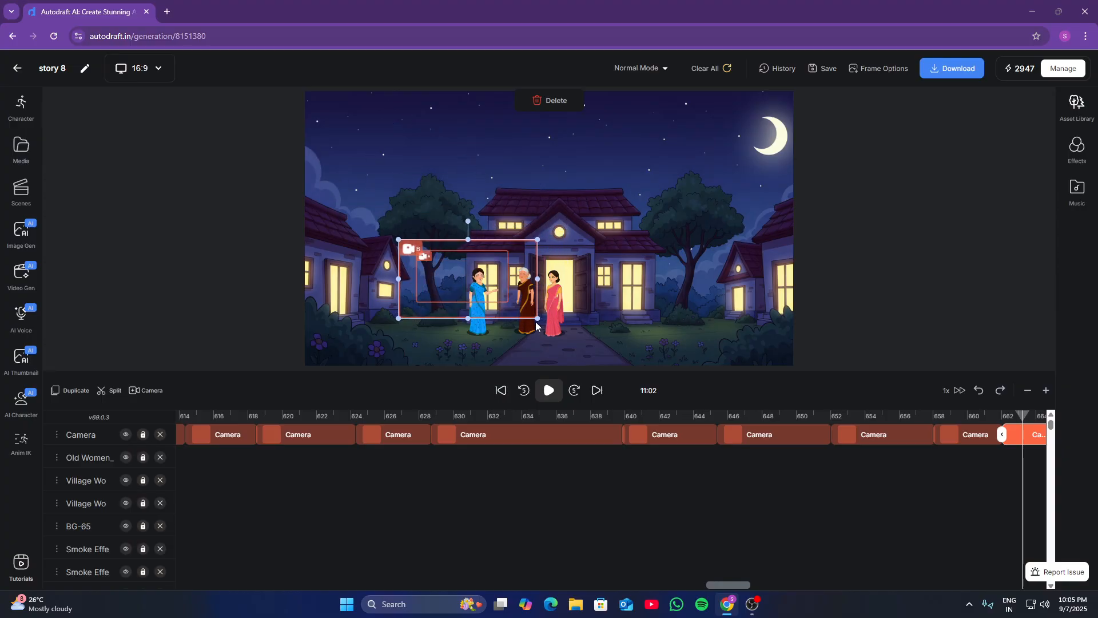
{"action": "left_click_drag", "start_coordinate": [537, 319], "coordinate": [579, 351]}
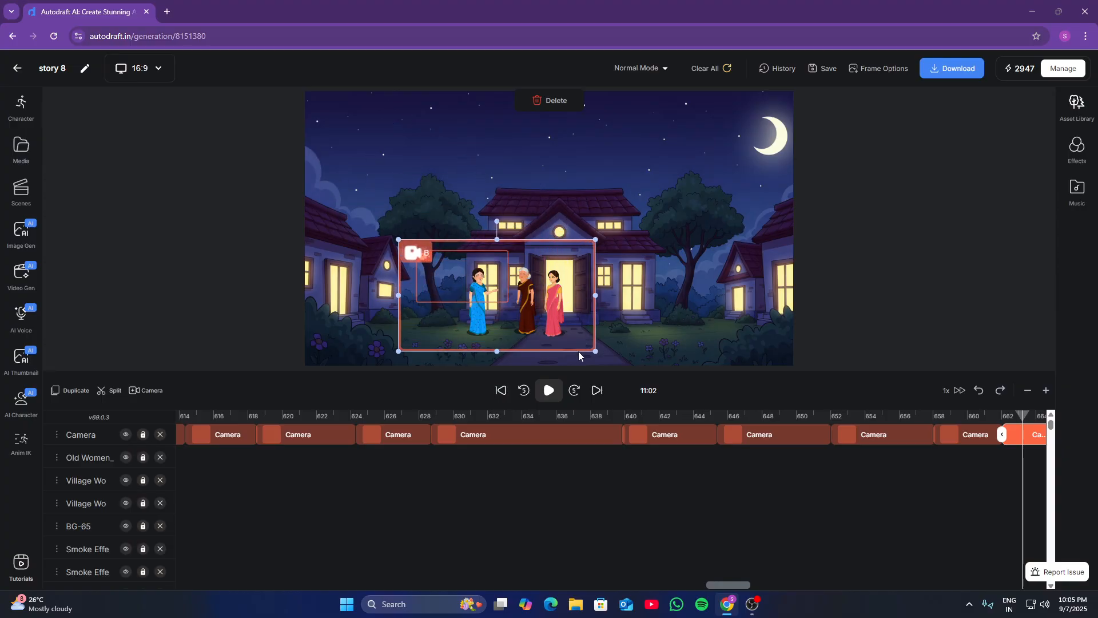
Play back the line, check it against the voice track, and shorten the 11:01 camera clip to end at 11:03
{"action": "left_click", "coordinate": [544, 395]}
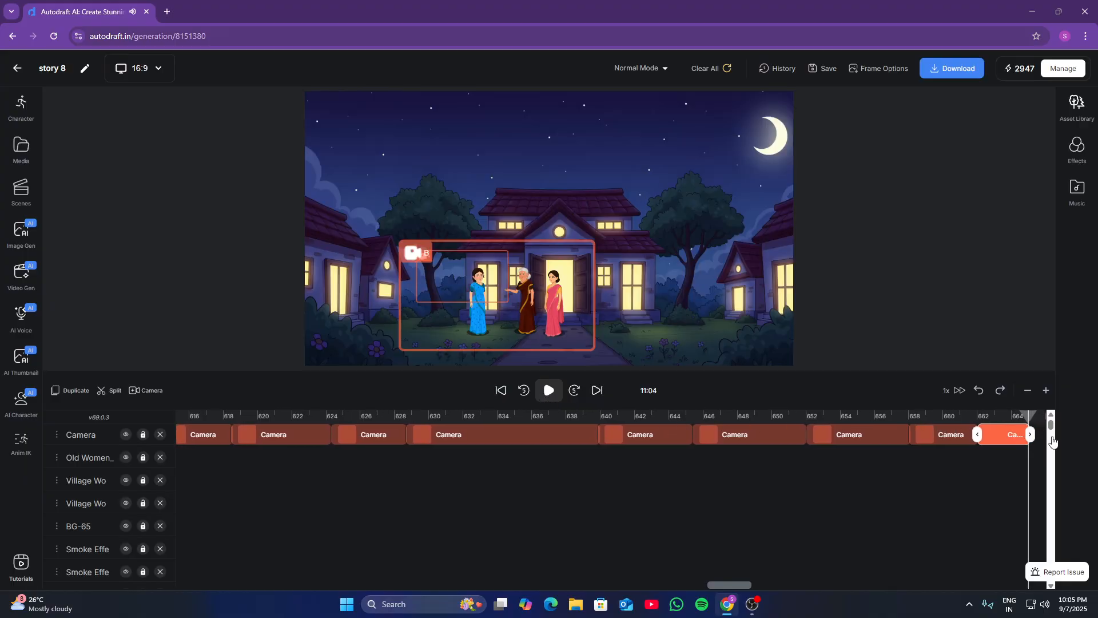
{"action": "left_click_drag", "start_coordinate": [1053, 441], "coordinate": [1064, 590]}
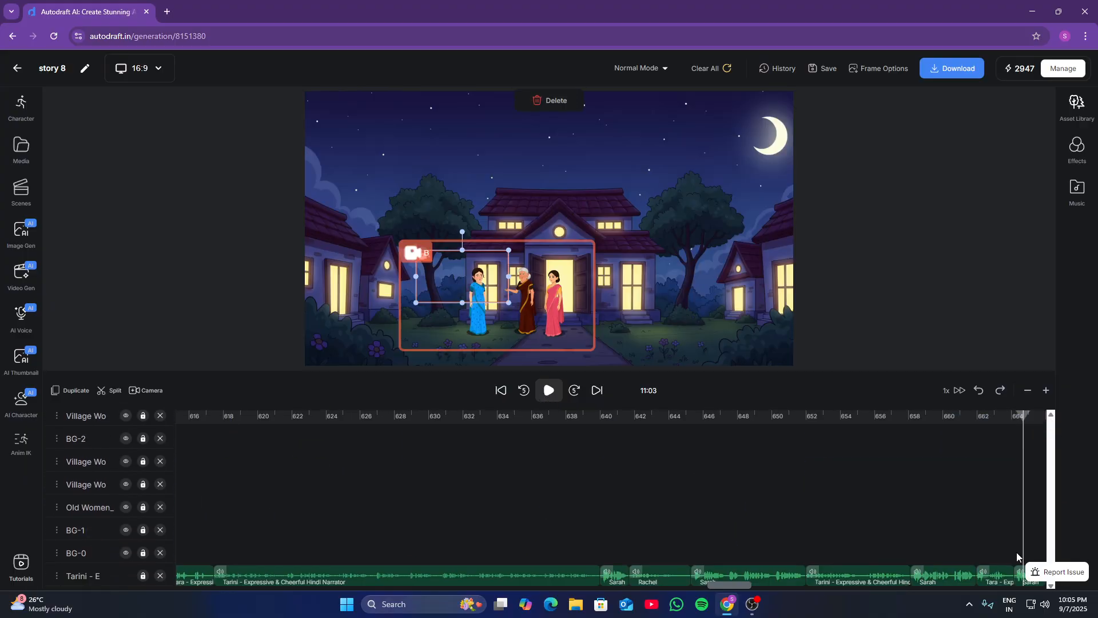
{"action": "left_click_drag", "start_coordinate": [1017, 551], "coordinate": [1014, 555]}
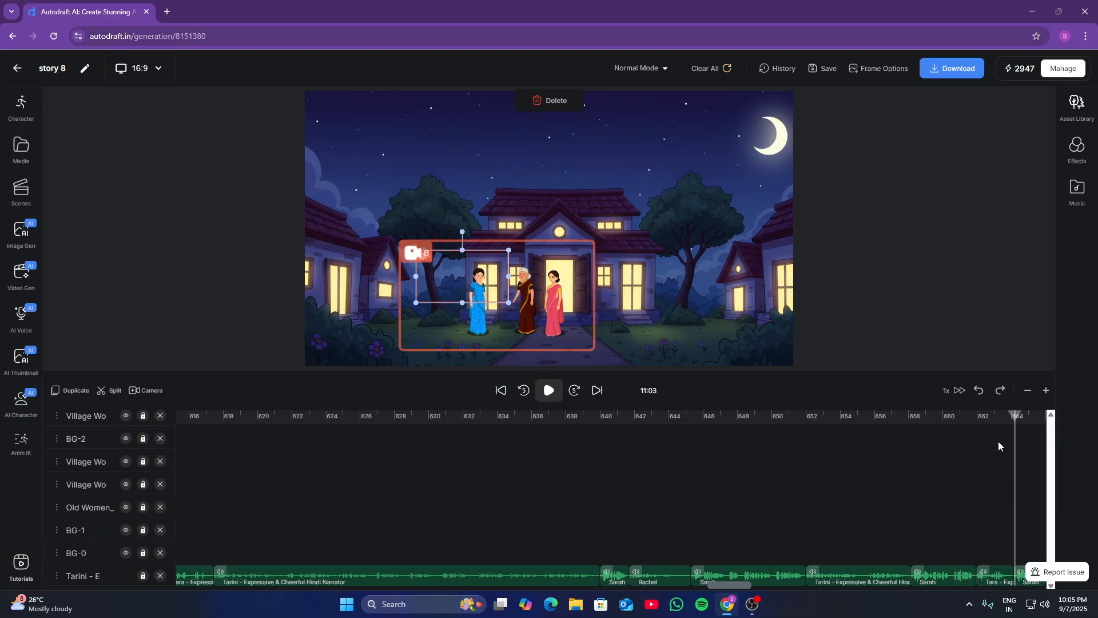
{"action": "left_click_drag", "start_coordinate": [999, 446], "coordinate": [719, 532]}
{"action": "scroll", "coordinate": [719, 532], "scroll_direction": "up", "scroll_amount": 5}
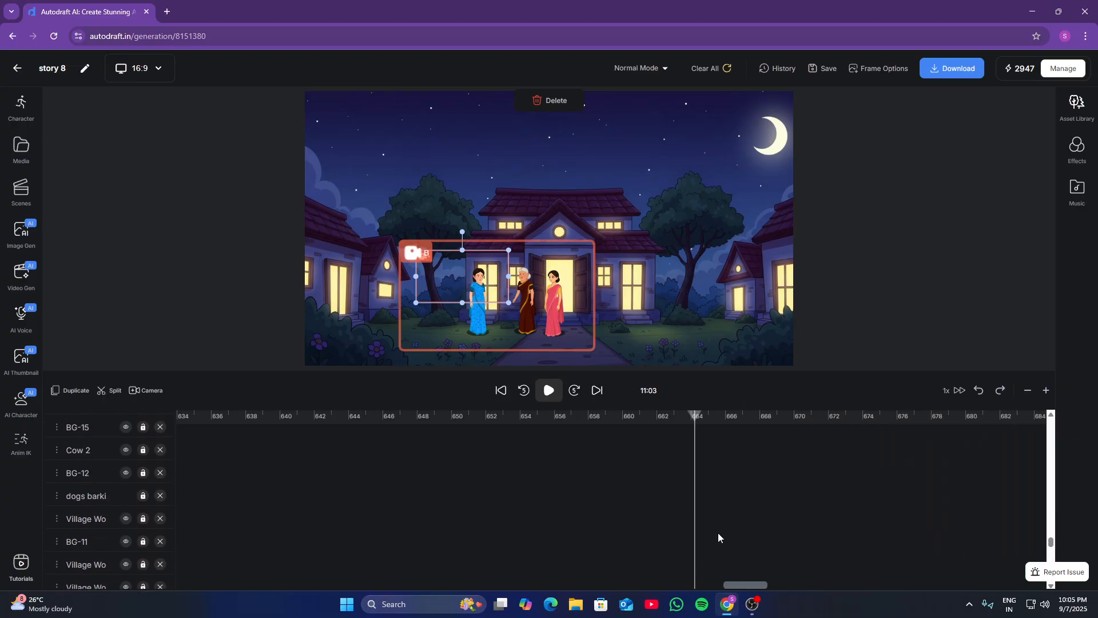
{"action": "scroll", "coordinate": [719, 533], "scroll_direction": "up", "scroll_amount": 10}
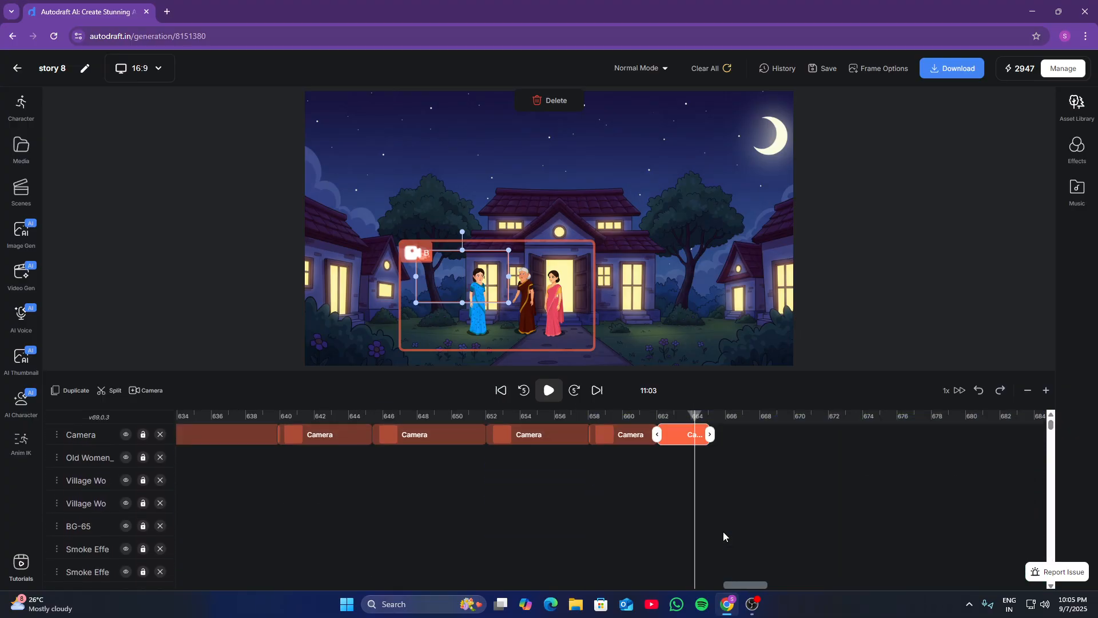
{"action": "left_click_drag", "start_coordinate": [709, 434], "coordinate": [696, 434]}
Duplicate the 10:57 camera clip to 11:03 and extend the copy to the end of the dialogue at 11:07
{"action": "left_click", "coordinate": [624, 433]}
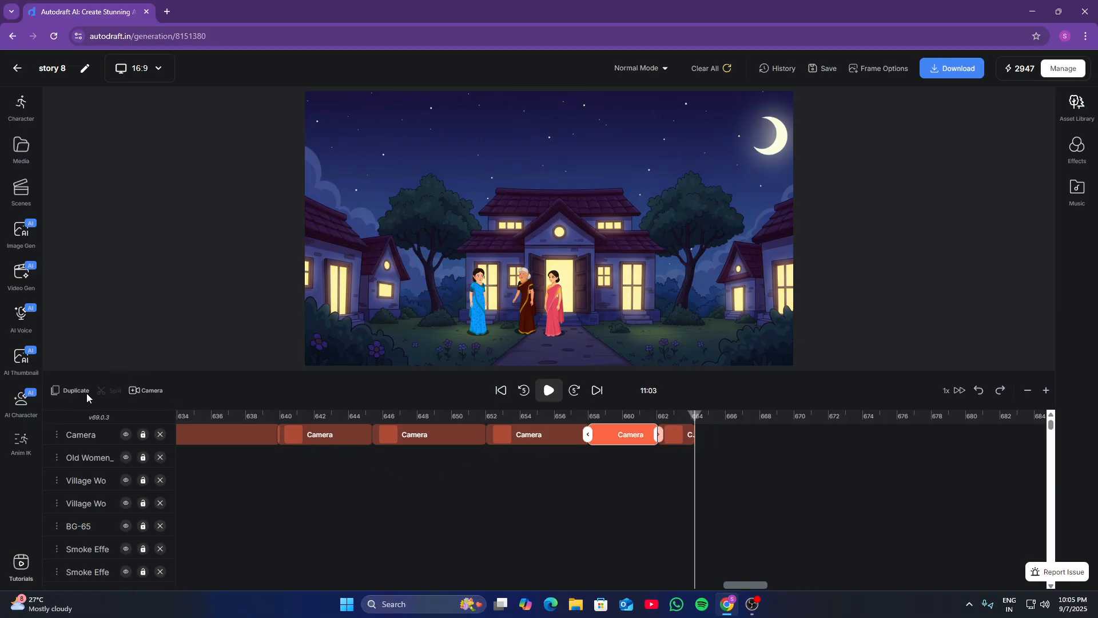
{"action": "left_click", "coordinate": [550, 398]}
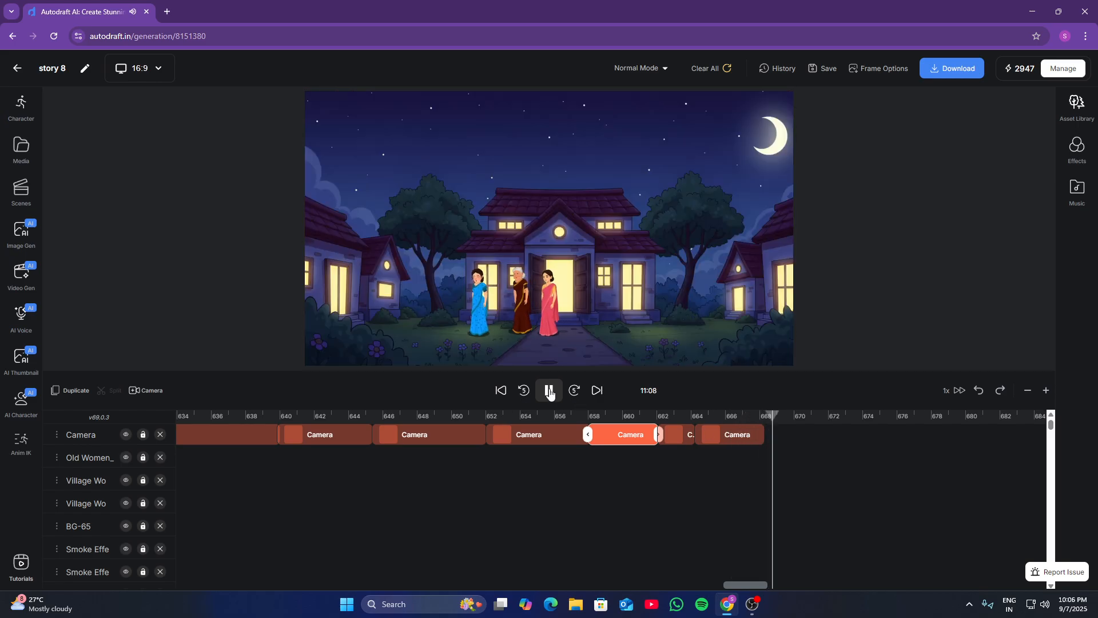
{"action": "left_click", "coordinate": [766, 419]}
{"action": "scroll", "coordinate": [804, 459], "scroll_direction": "down", "scroll_amount": 6}
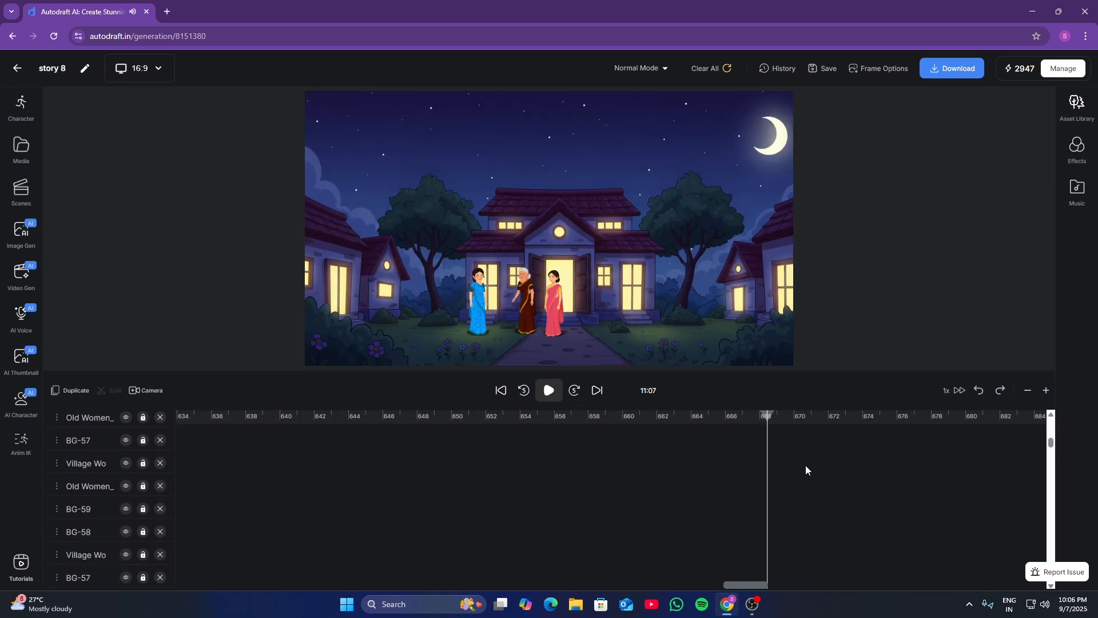
{"action": "scroll", "coordinate": [777, 501], "scroll_direction": "up", "scroll_amount": 6}
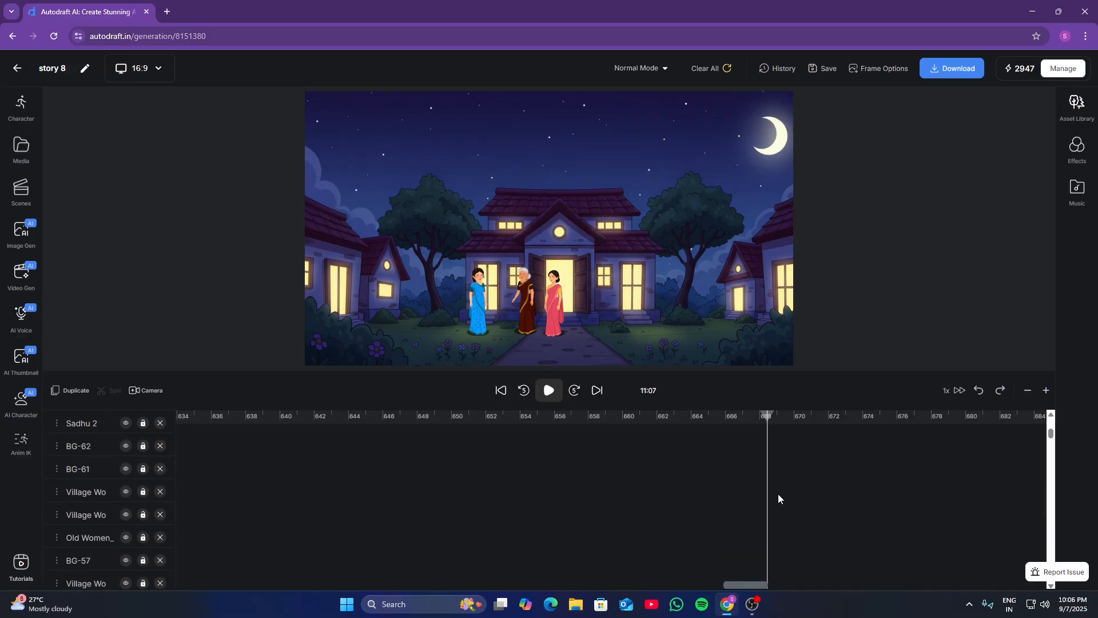
{"action": "left_click", "coordinate": [755, 435]}
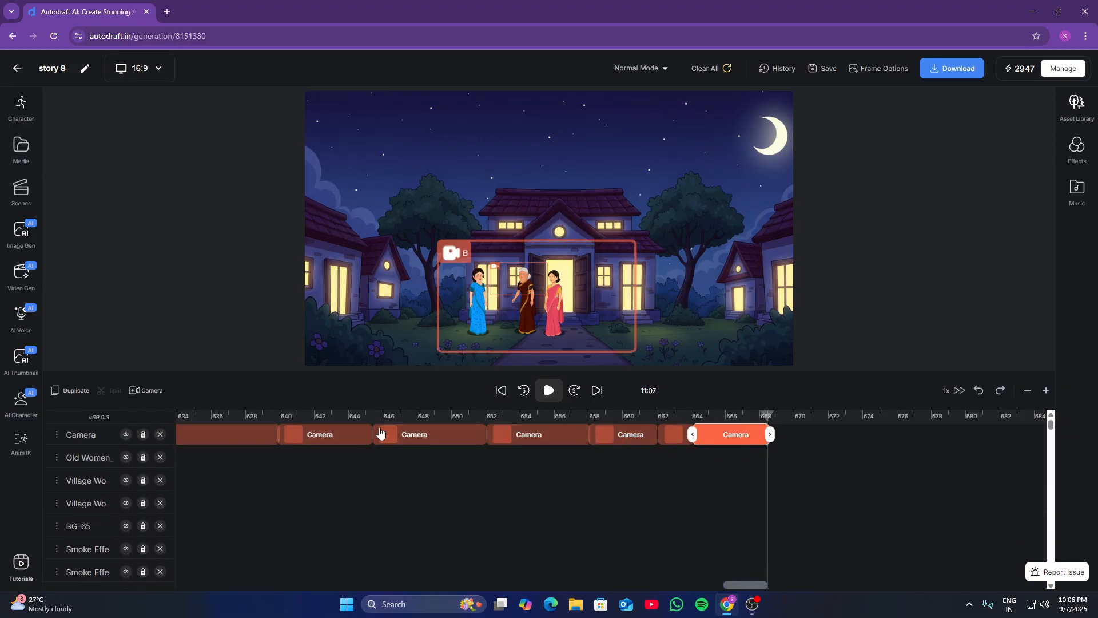
Add a camera clip at 11:07, enlarge frame A around the women by the doorway, and enlarge frame B around the women near the left house
{"action": "left_click", "coordinate": [799, 419]}
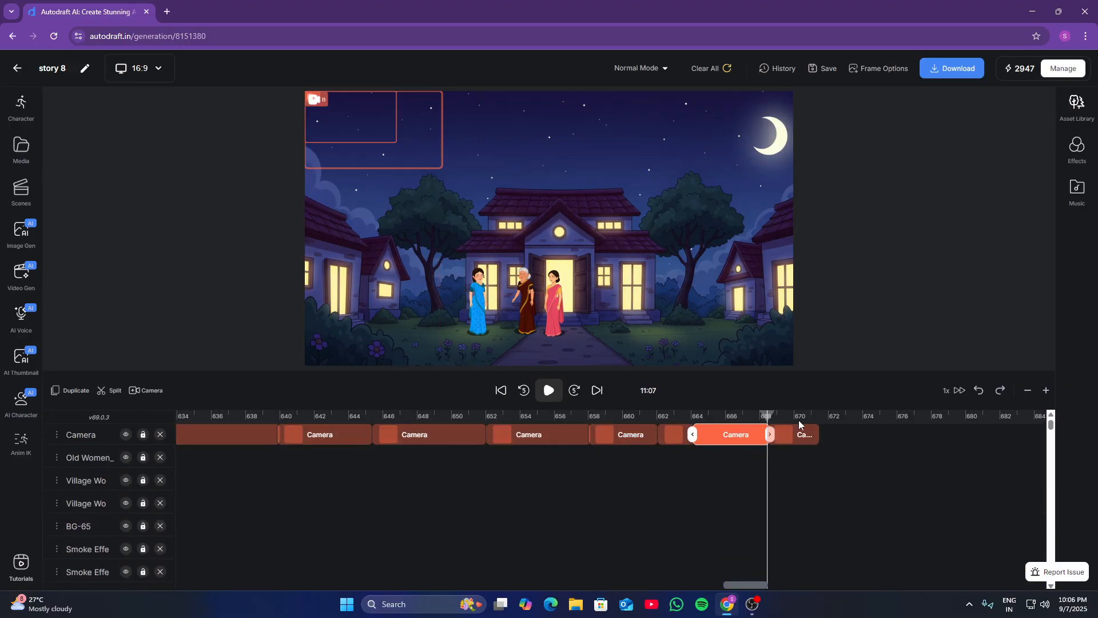
{"action": "left_click", "coordinate": [366, 128]}
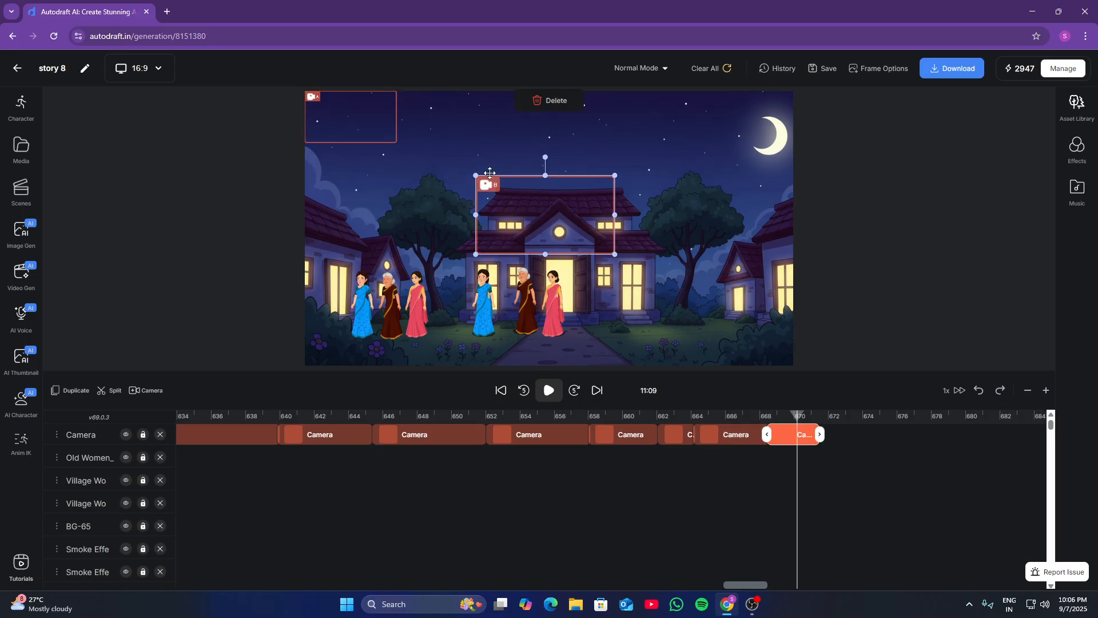
{"action": "left_click", "coordinate": [386, 137]}
{"action": "left_click_drag", "start_coordinate": [386, 137], "coordinate": [592, 342]}
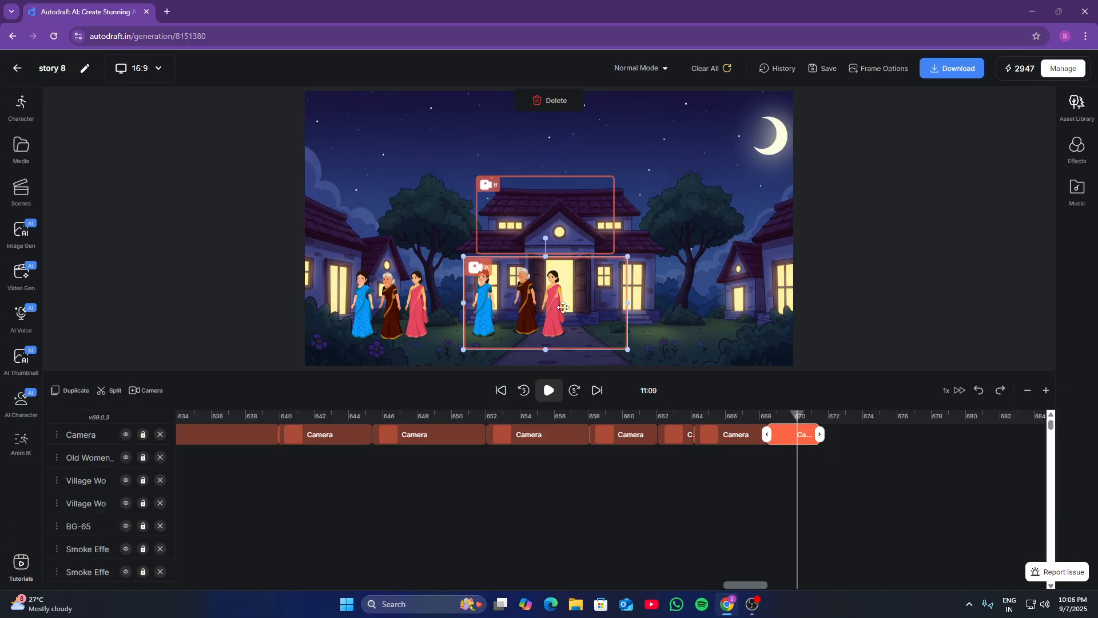
{"action": "left_click", "coordinate": [537, 213]}
{"action": "left_click_drag", "start_coordinate": [536, 214], "coordinate": [376, 302]}
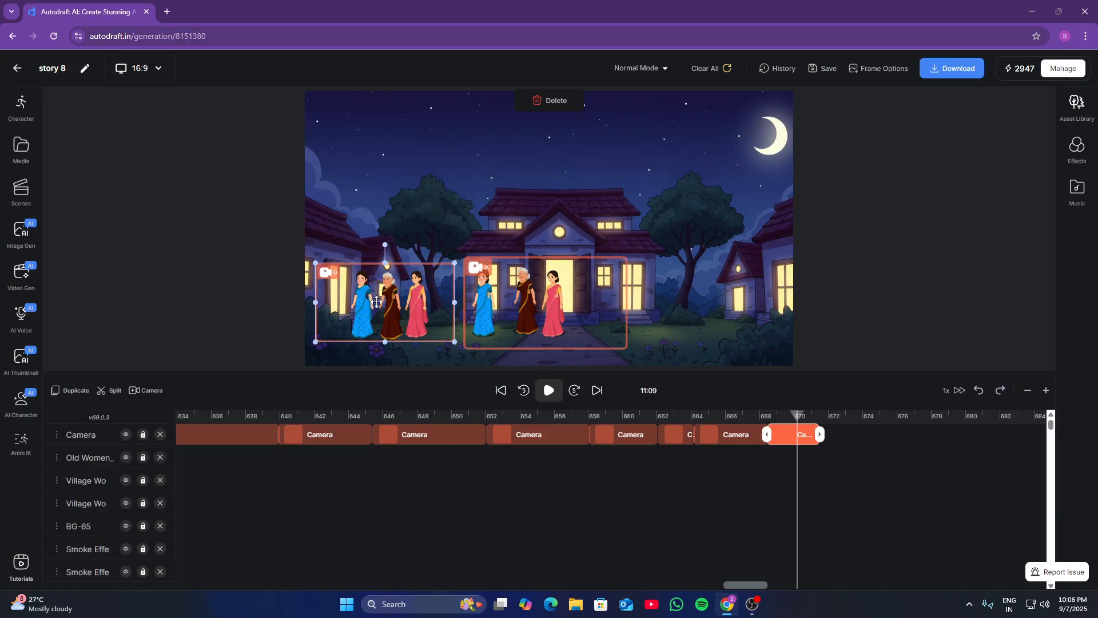
{"action": "left_click_drag", "start_coordinate": [316, 261], "coordinate": [344, 283]}
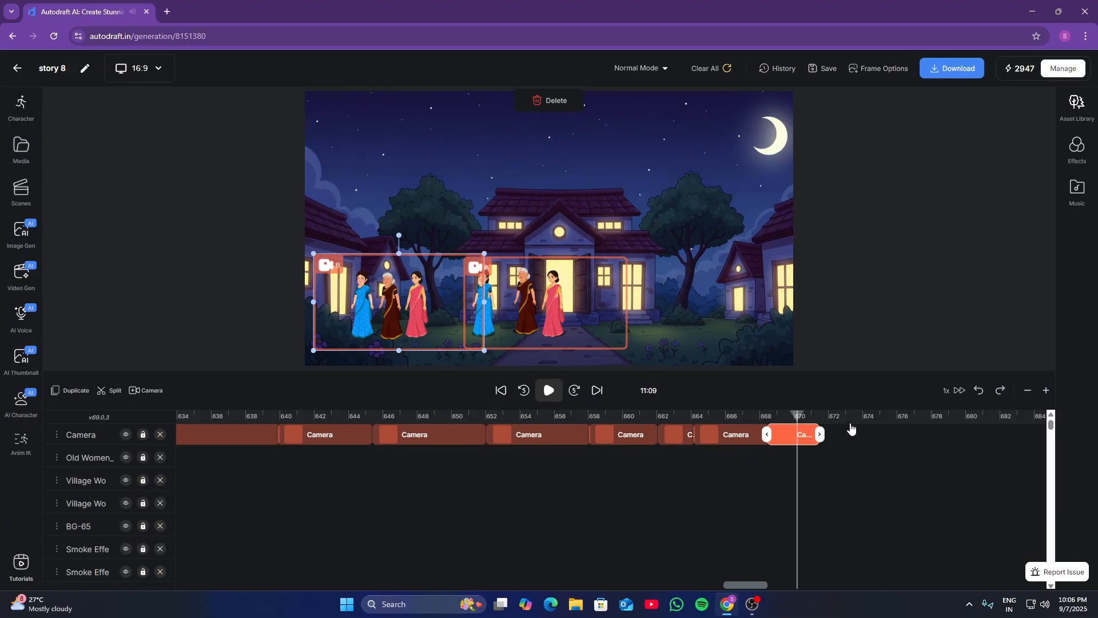
Play back the women's walk away from the house and extend the 11:07 camera clip to end at 11:15
{"action": "key", "text": "space"}
{"action": "left_click_drag", "start_coordinate": [819, 434], "coordinate": [854, 436]}
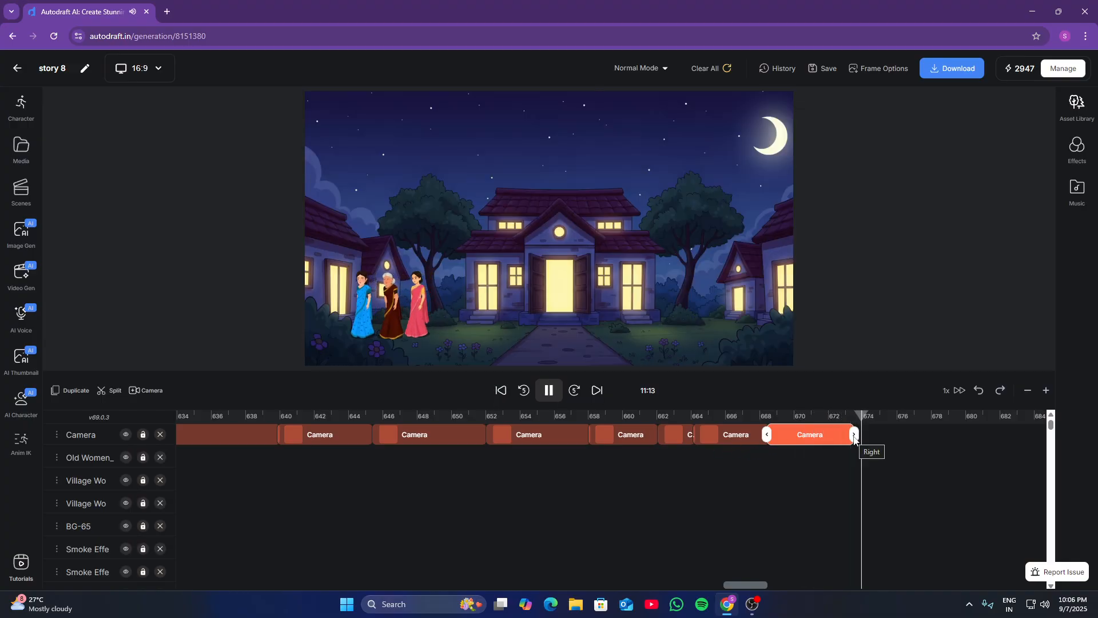
{"action": "left_click_drag", "start_coordinate": [854, 436], "coordinate": [897, 435]}
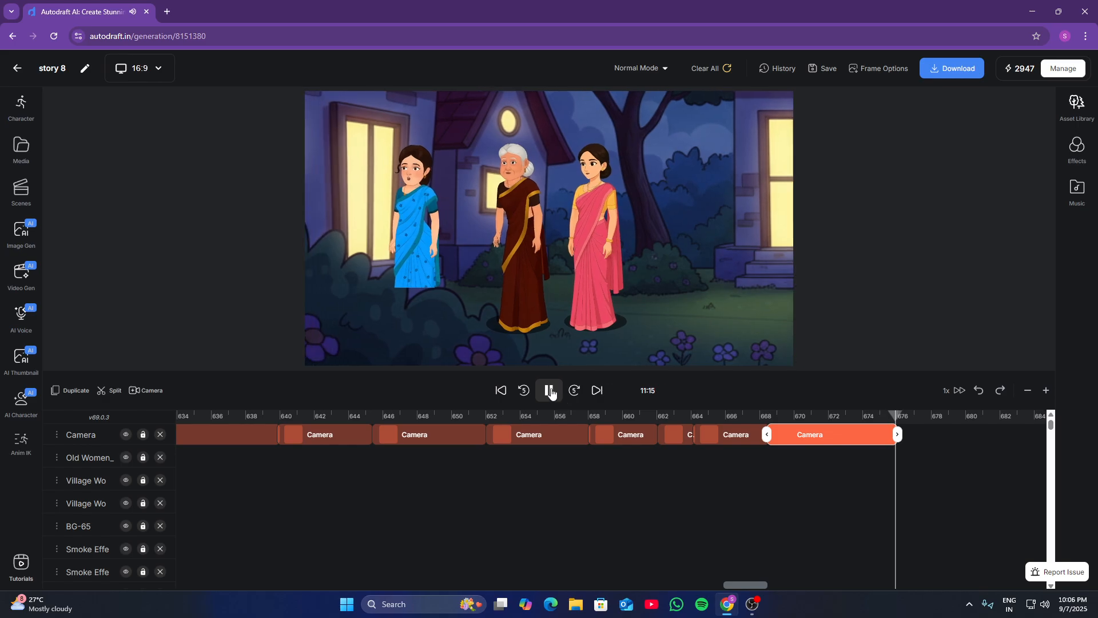
{"action": "left_click", "coordinate": [902, 419]}
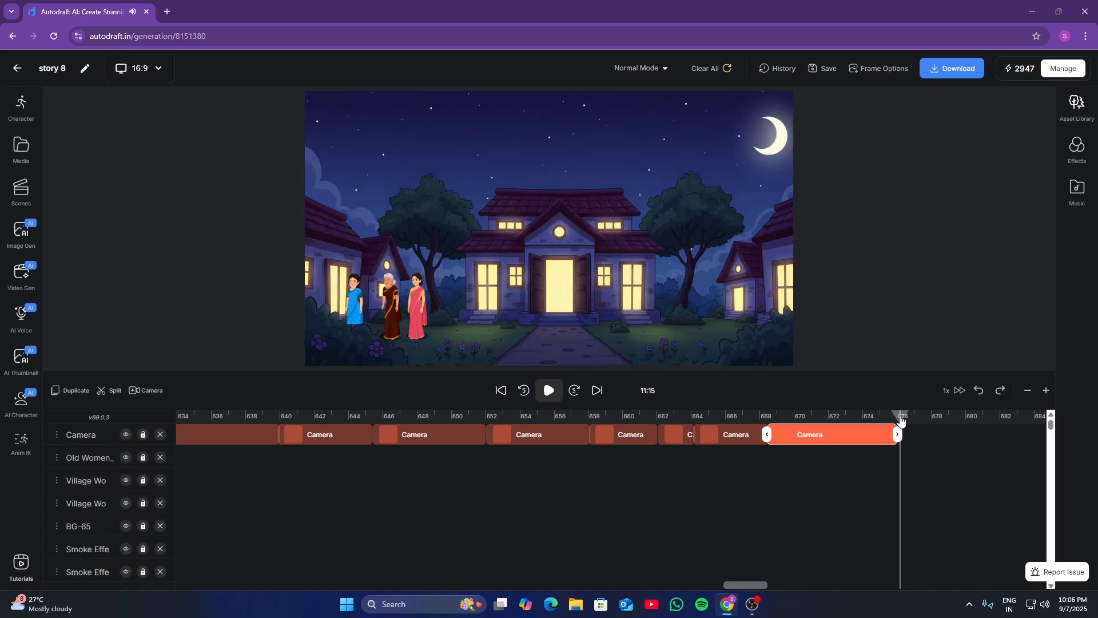
Add a camera clip at 11:15, place an enlarged frame A on the three women, and make frame B a wider area around them
{"action": "left_click", "coordinate": [146, 391]}
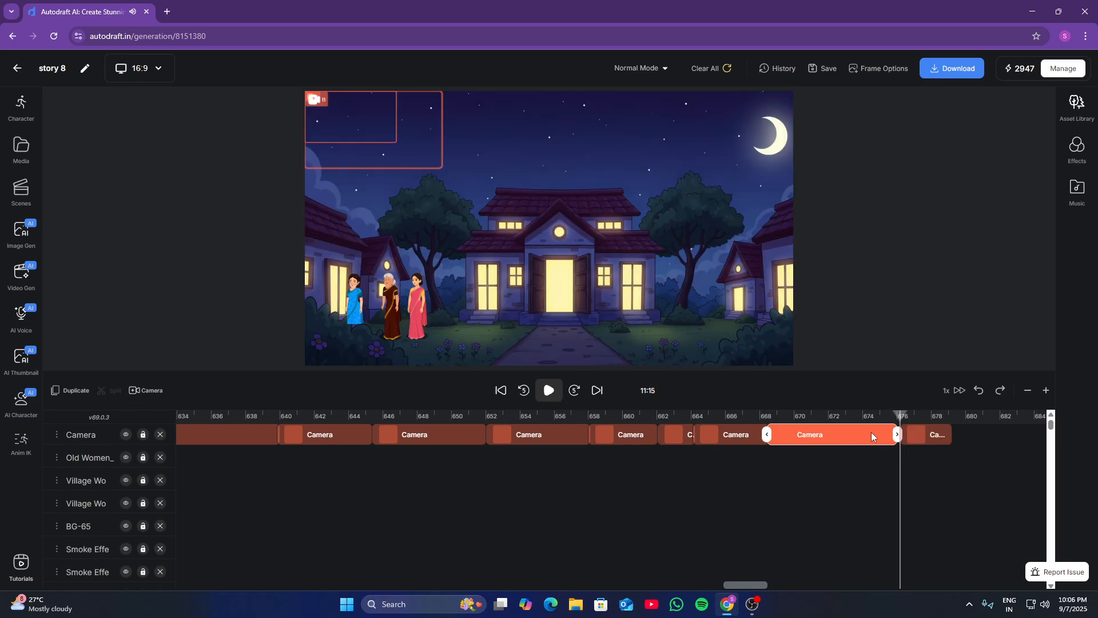
{"action": "left_click", "coordinate": [920, 417]}
{"action": "left_click", "coordinate": [351, 124]}
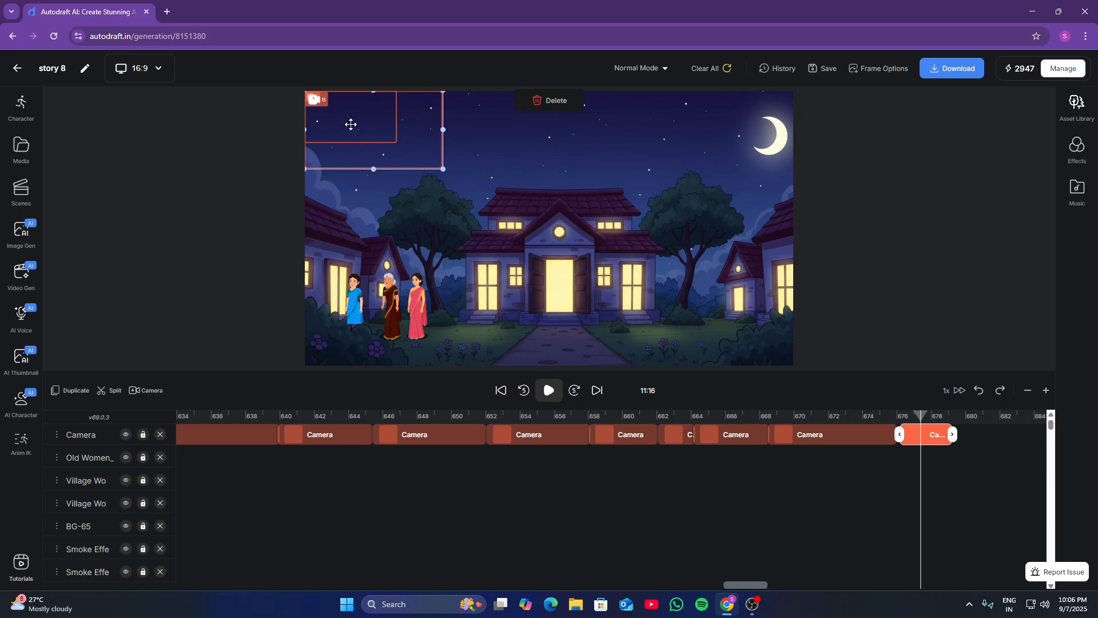
{"action": "left_click_drag", "start_coordinate": [351, 125], "coordinate": [390, 210]}
{"action": "left_click_drag", "start_coordinate": [348, 110], "coordinate": [445, 322]}
{"action": "left_click", "coordinate": [463, 223]}
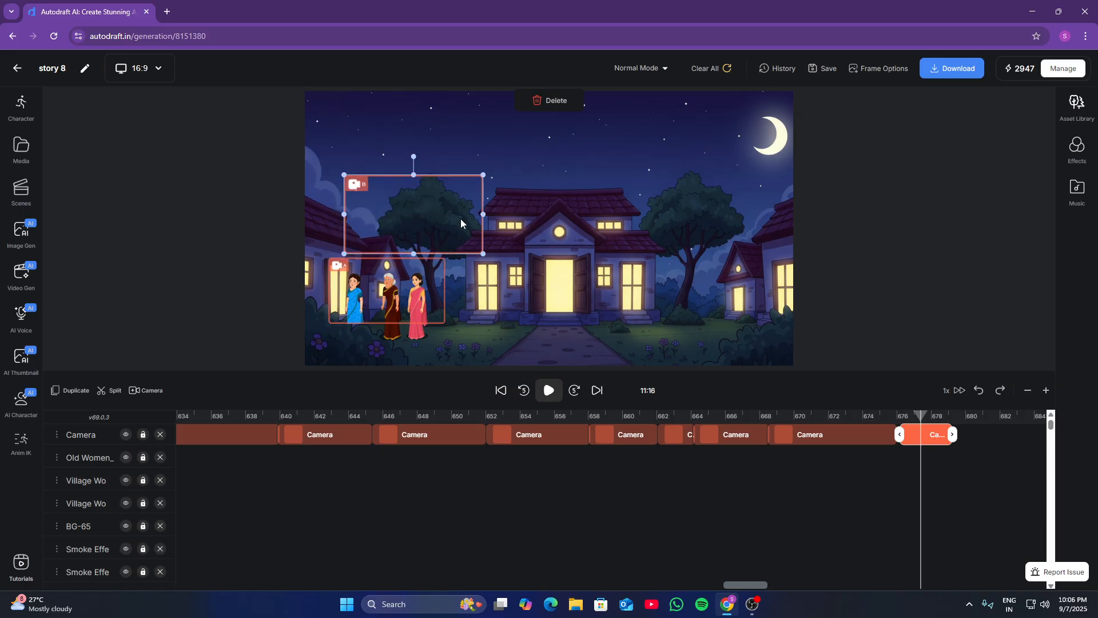
{"action": "left_click_drag", "start_coordinate": [464, 223], "coordinate": [445, 314]}
{"action": "left_click_drag", "start_coordinate": [456, 328], "coordinate": [480, 372]}
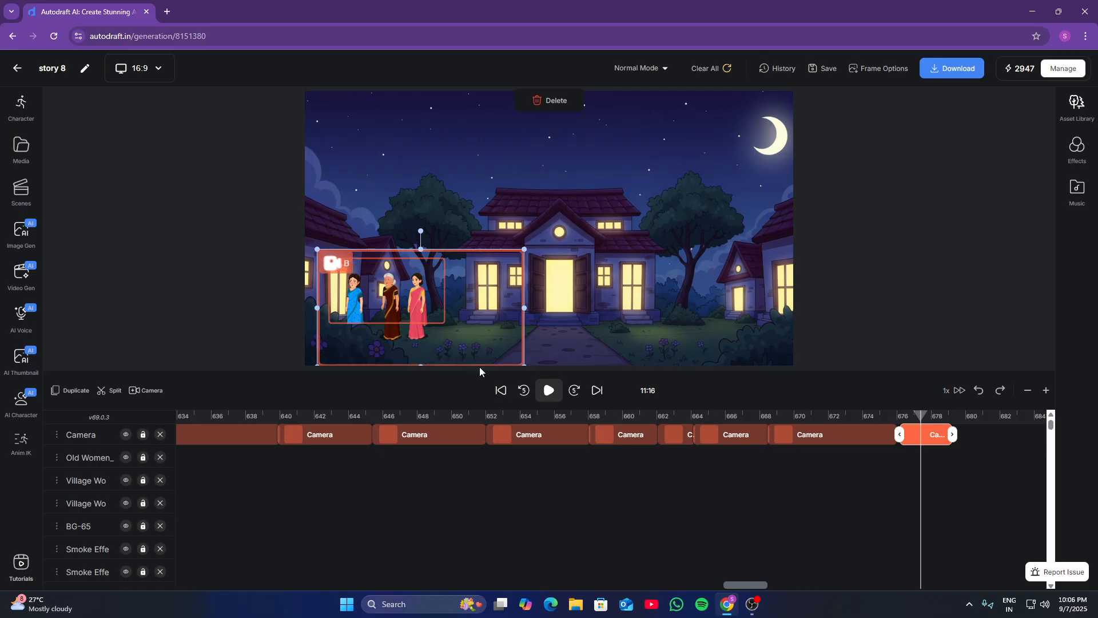
Play back the women's exit and extend the 11:15 camera clip to end at 11:19
{"action": "left_click", "coordinate": [549, 391]}
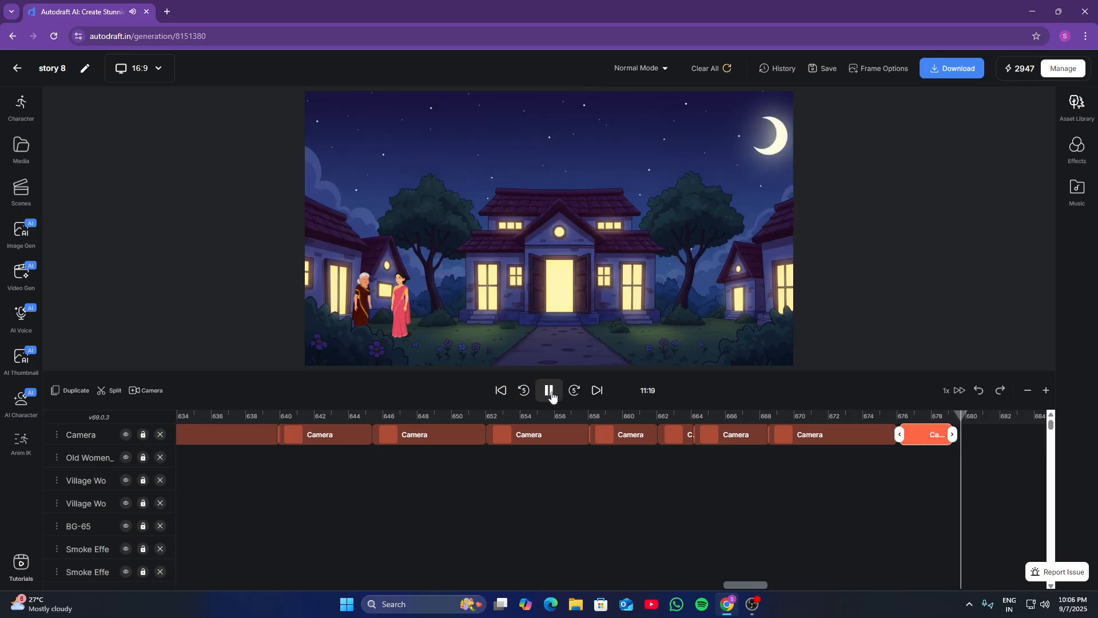
{"action": "left_click", "coordinate": [551, 393]}
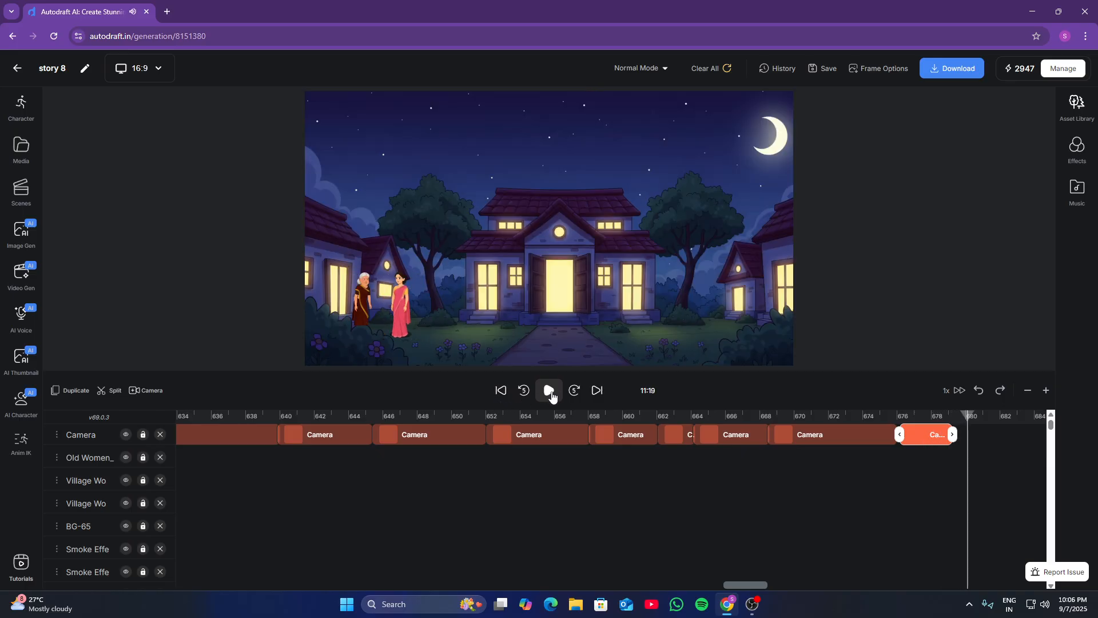
{"action": "left_click", "coordinate": [955, 417]}
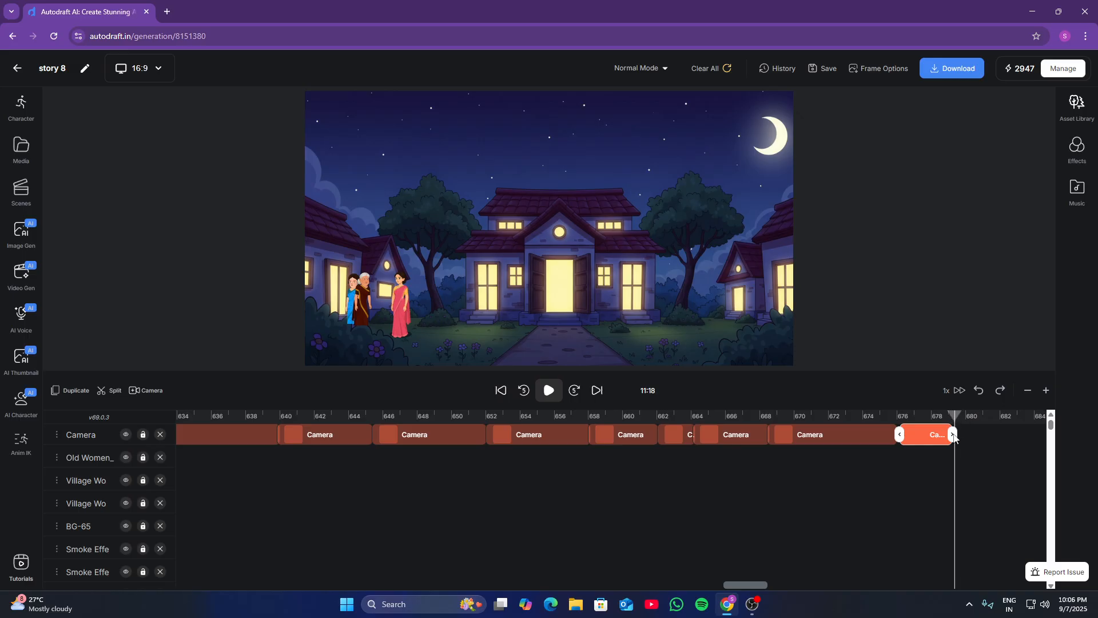
{"action": "left_click_drag", "start_coordinate": [965, 439], "coordinate": [965, 436]}
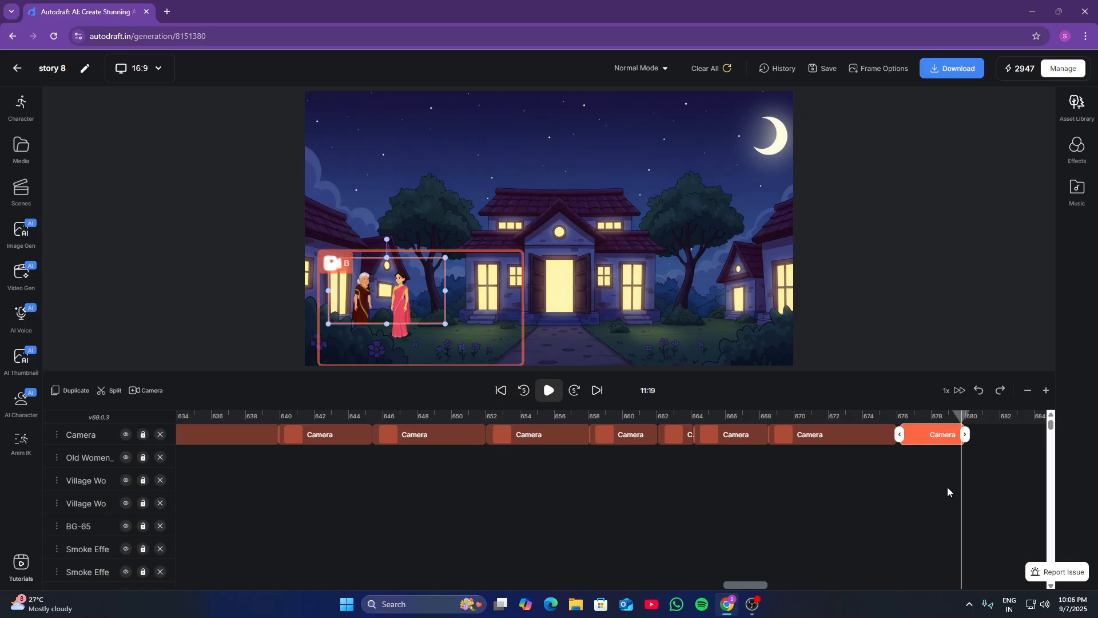
Shorten the 11:15 camera clip to end at 11:18, where the woman in blue's clip ends
{"action": "scroll", "coordinate": [947, 489], "scroll_direction": "down", "scroll_amount": 5}
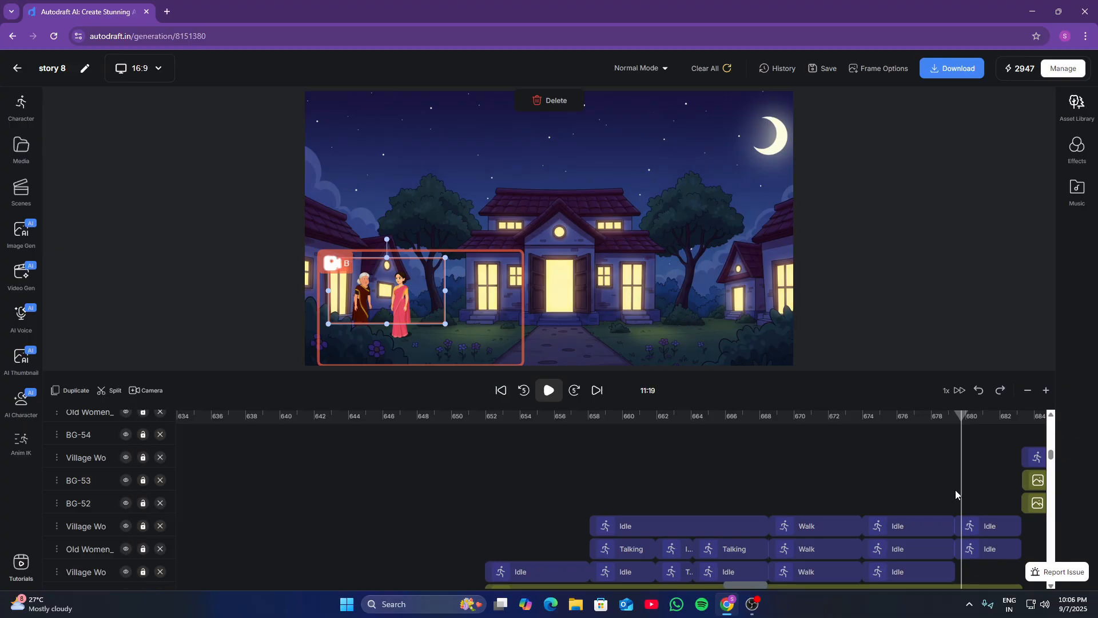
{"action": "left_click", "coordinate": [955, 490]}
{"action": "scroll", "coordinate": [955, 489], "scroll_direction": "up", "scroll_amount": 5}
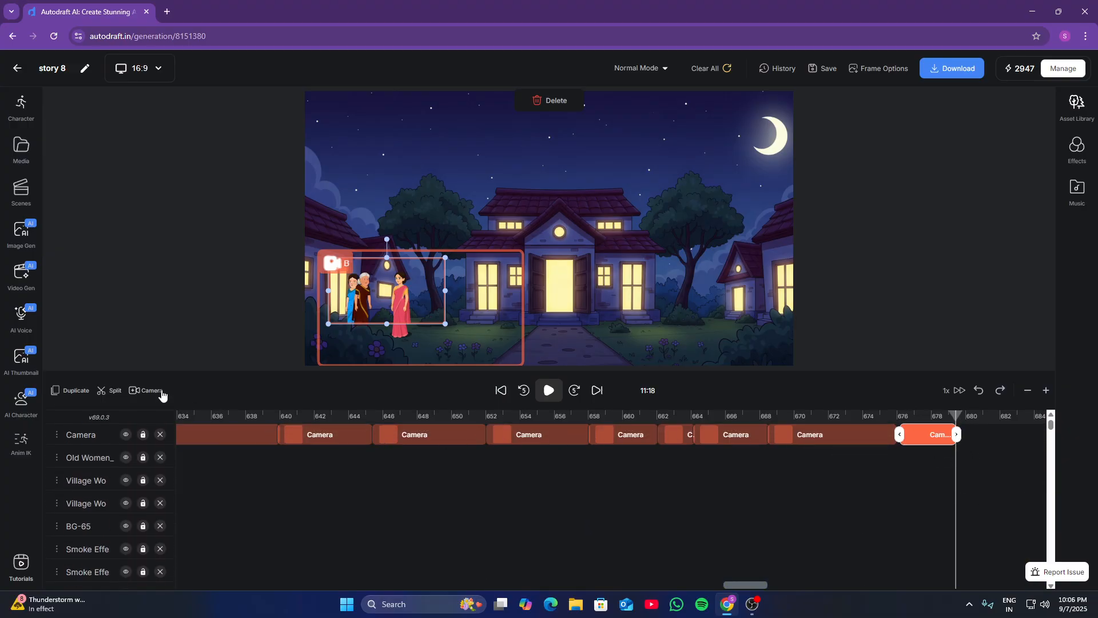
Add a camera clip at 11:18, place frame A on the two remaining women, and make frame B a wider area around them
{"action": "left_click", "coordinate": [143, 394]}
{"action": "left_click", "coordinate": [974, 419]}
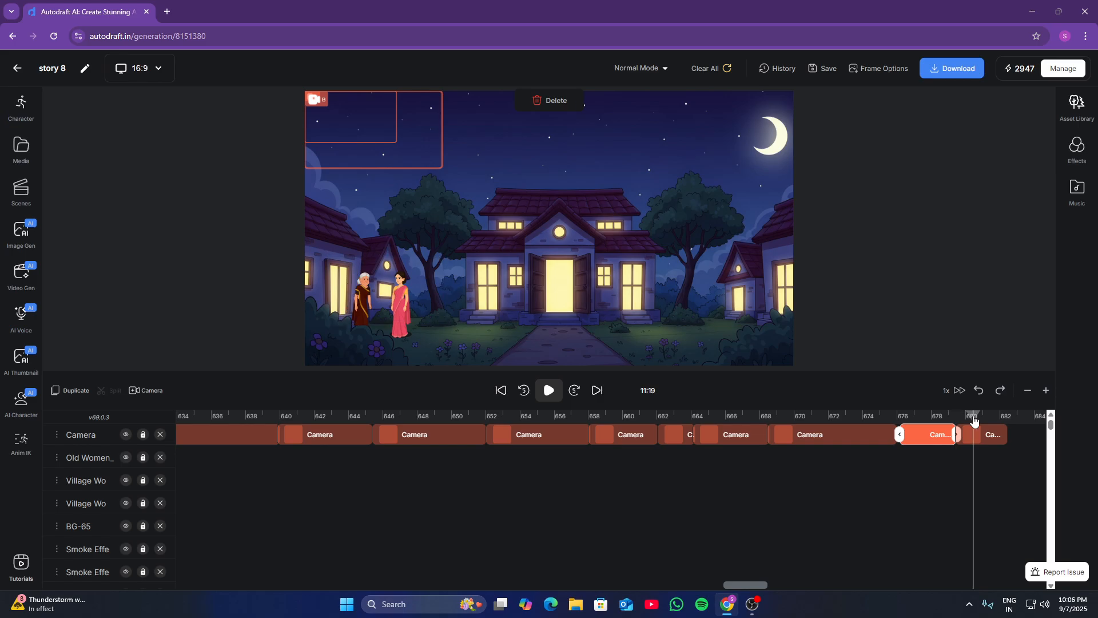
{"action": "left_click", "coordinate": [373, 136]}
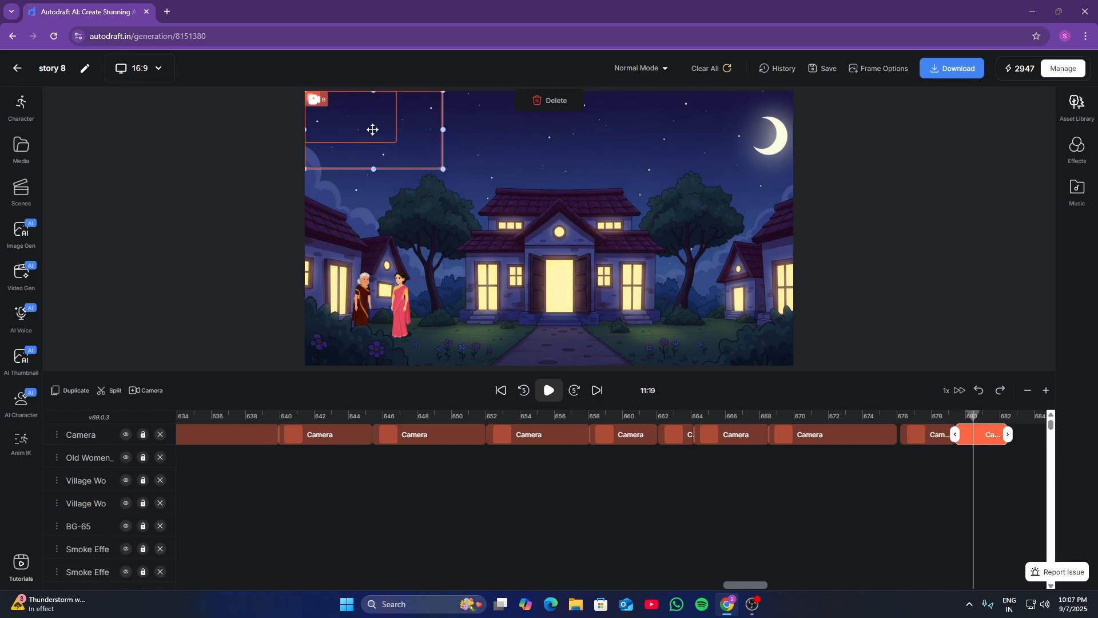
{"action": "left_click_drag", "start_coordinate": [372, 127], "coordinate": [396, 287]}
{"action": "left_click", "coordinate": [521, 225]}
{"action": "left_click_drag", "start_coordinate": [521, 224], "coordinate": [417, 302]}
{"action": "scroll", "coordinate": [455, 328], "scroll_direction": "up", "scroll_amount": 3}
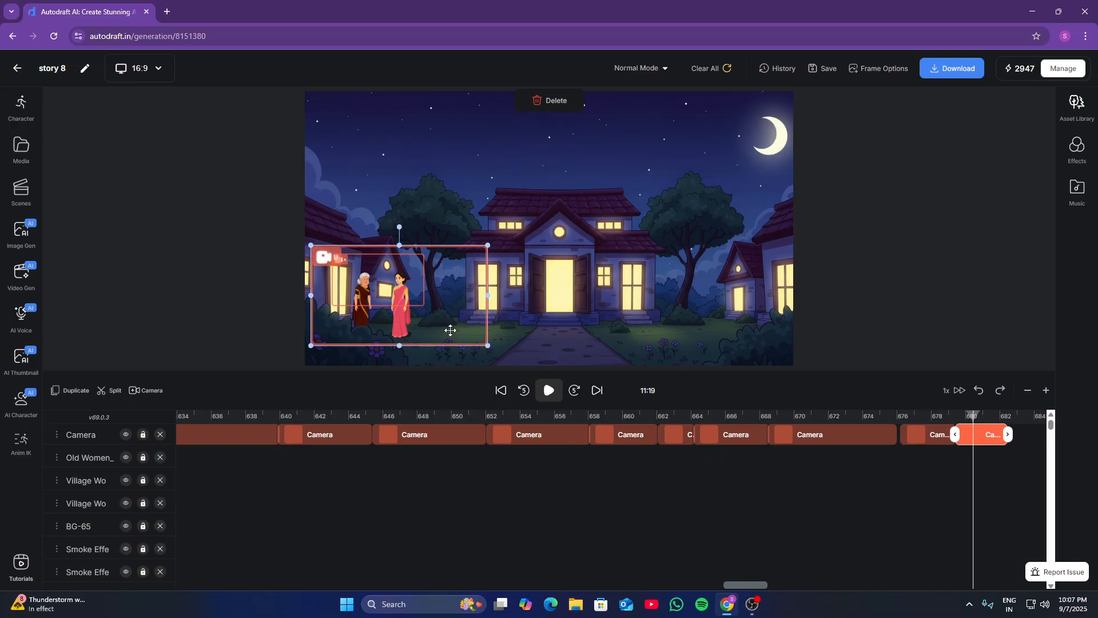
Play back the two women's shot into the cave scene and extend the start of the 11:15 camera clip back to the preceding clip
{"action": "key", "text": "space"}
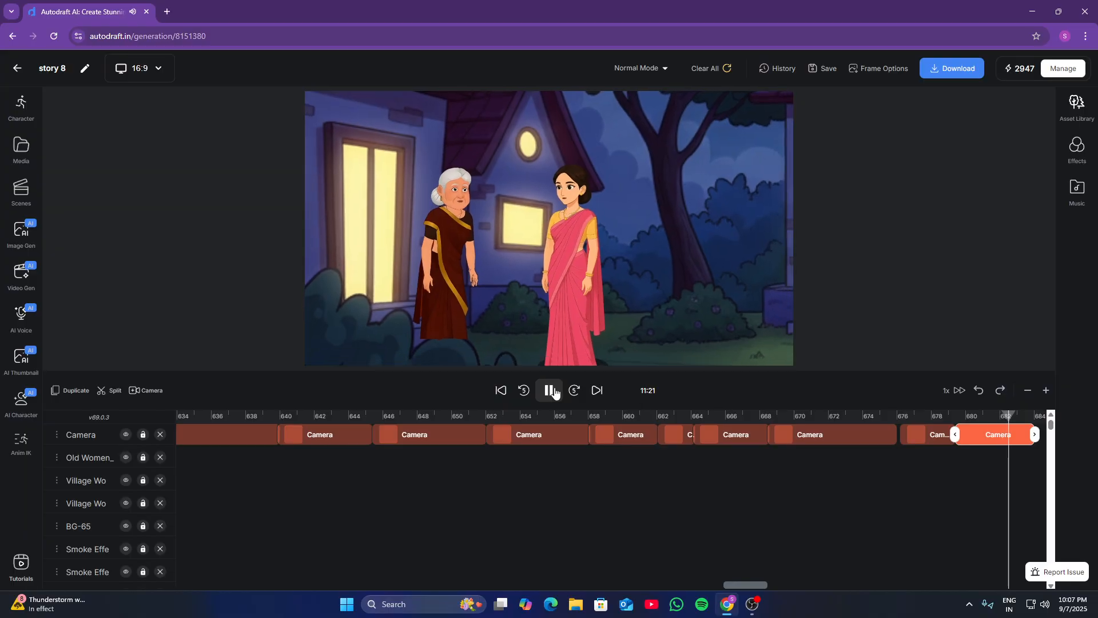
{"action": "left_click", "coordinate": [550, 393]}
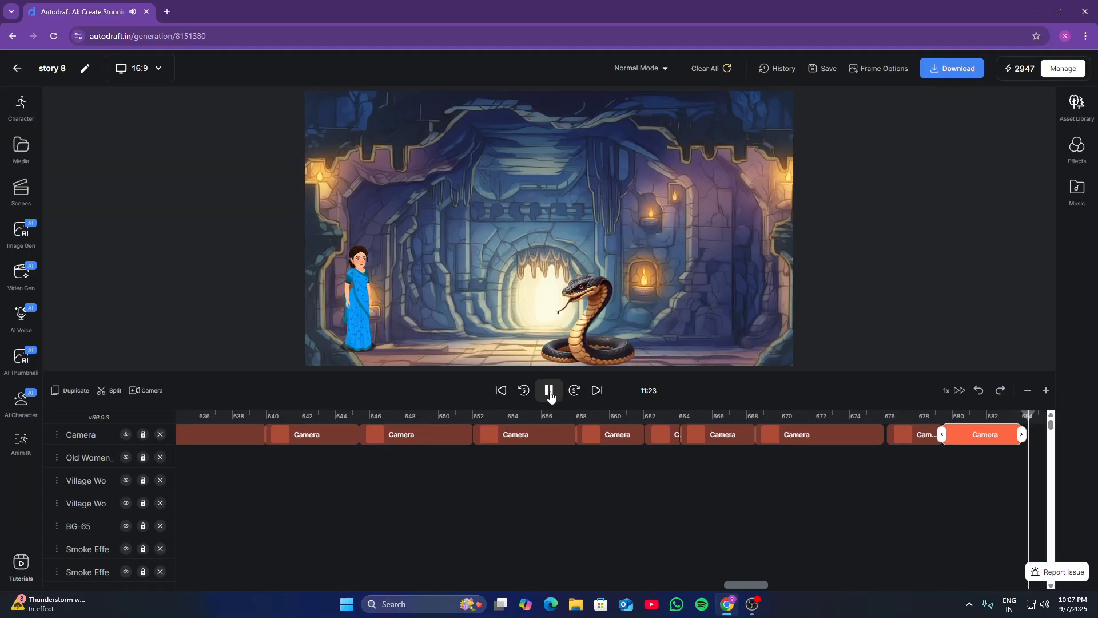
{"action": "left_click", "coordinate": [1012, 424]}
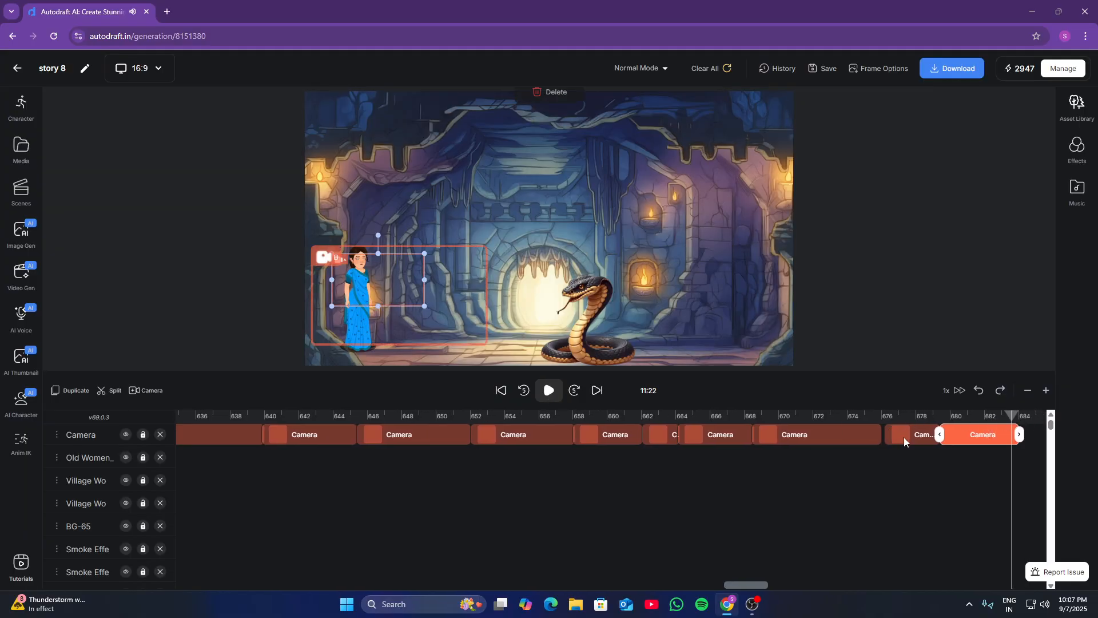
{"action": "left_click", "coordinate": [886, 435]}
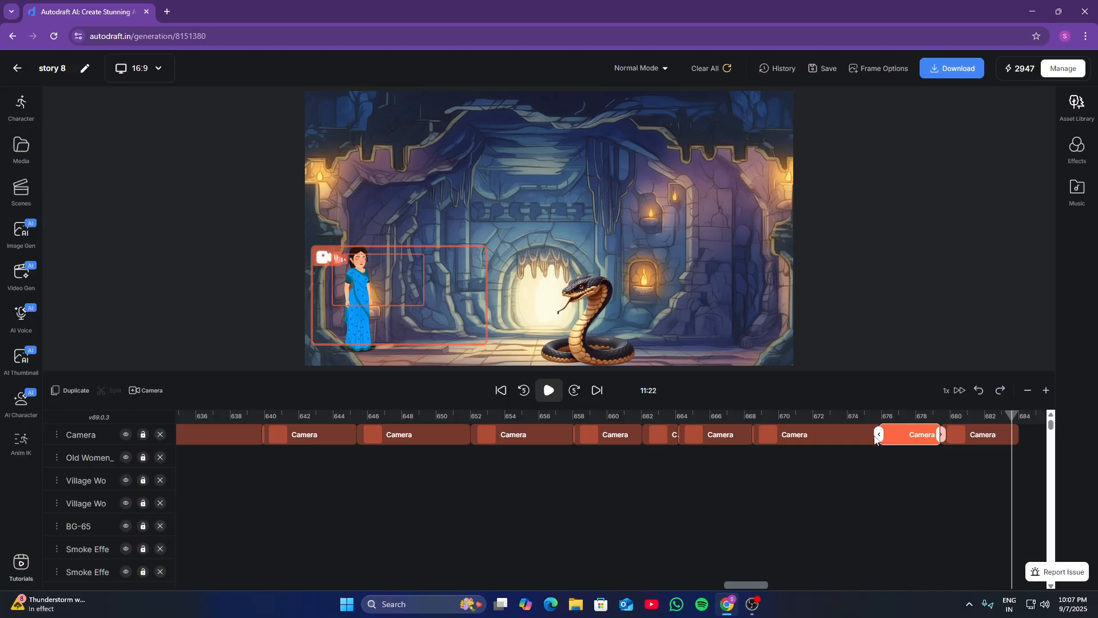
Trim the 11:18 camera clip to end at 11:22, where the cave scene begins
{"action": "left_click", "coordinate": [972, 415]}
{"action": "scroll", "coordinate": [983, 426], "scroll_direction": "down", "scroll_amount": 10}
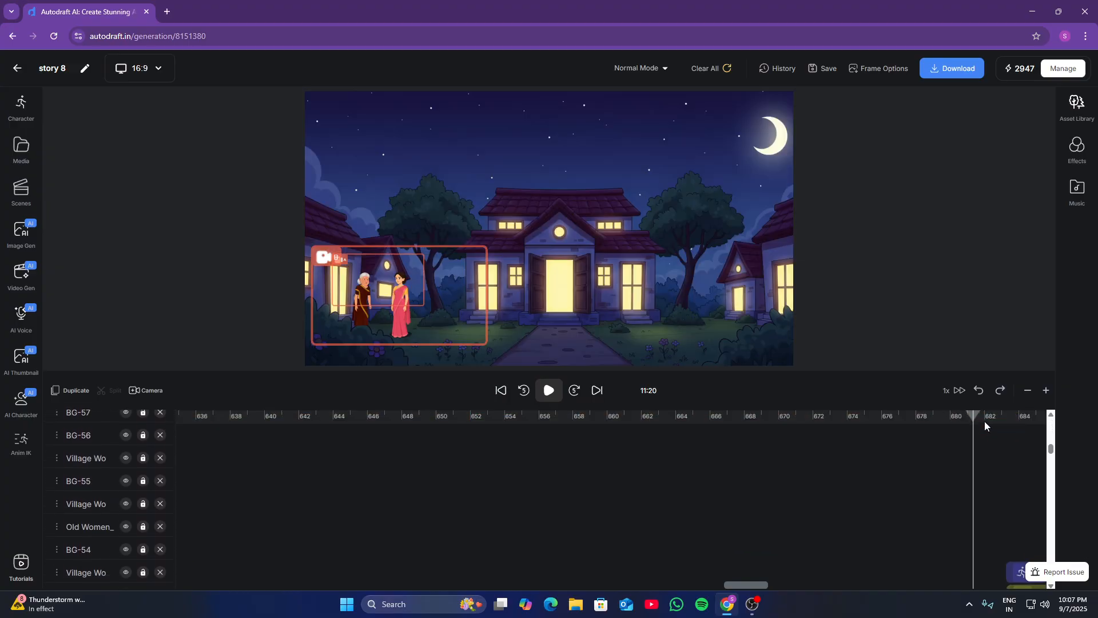
{"action": "scroll", "coordinate": [989, 435], "scroll_direction": "up", "scroll_amount": 5}
{"action": "left_click", "coordinate": [1004, 475]}
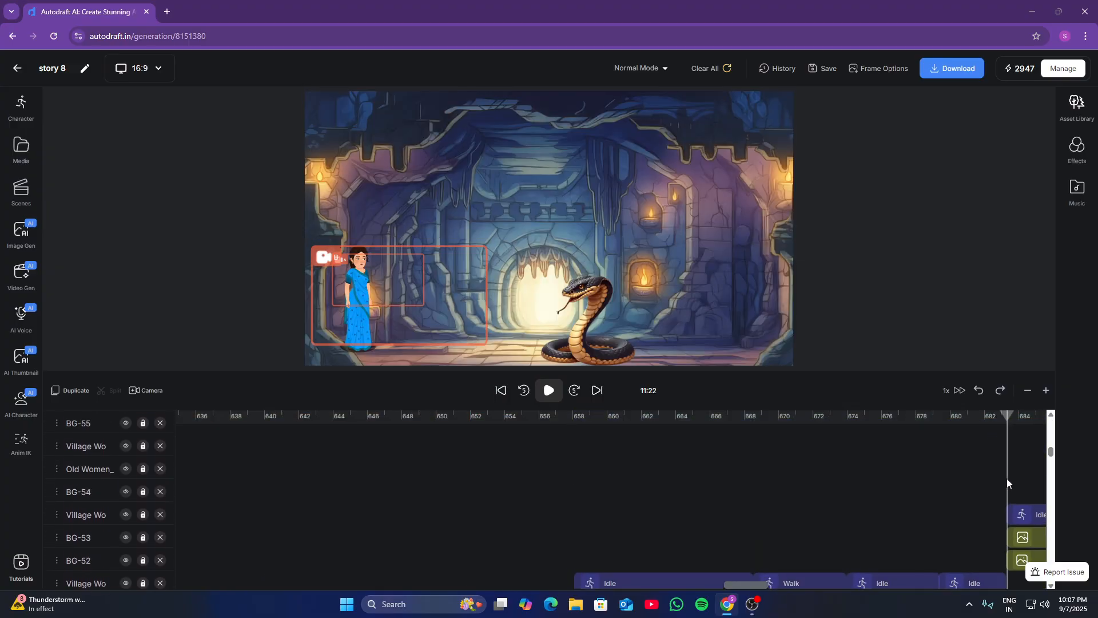
{"action": "scroll", "coordinate": [1007, 478], "scroll_direction": "up", "scroll_amount": 5}
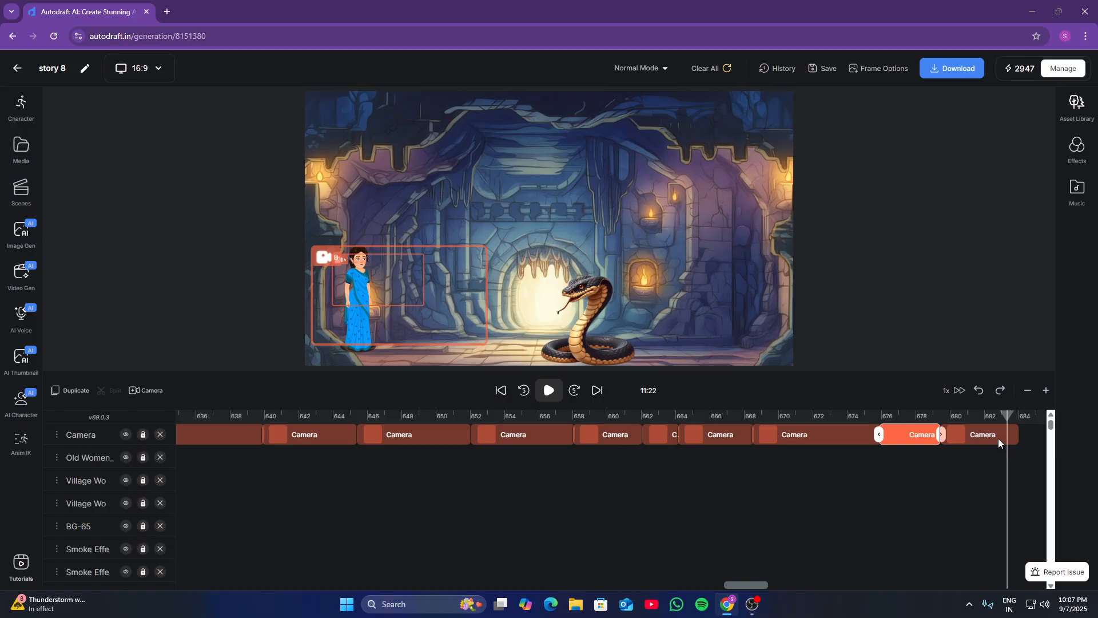
{"action": "left_click", "coordinate": [1016, 437]}
{"action": "left_click_drag", "start_coordinate": [1013, 439], "coordinate": [1008, 439]}
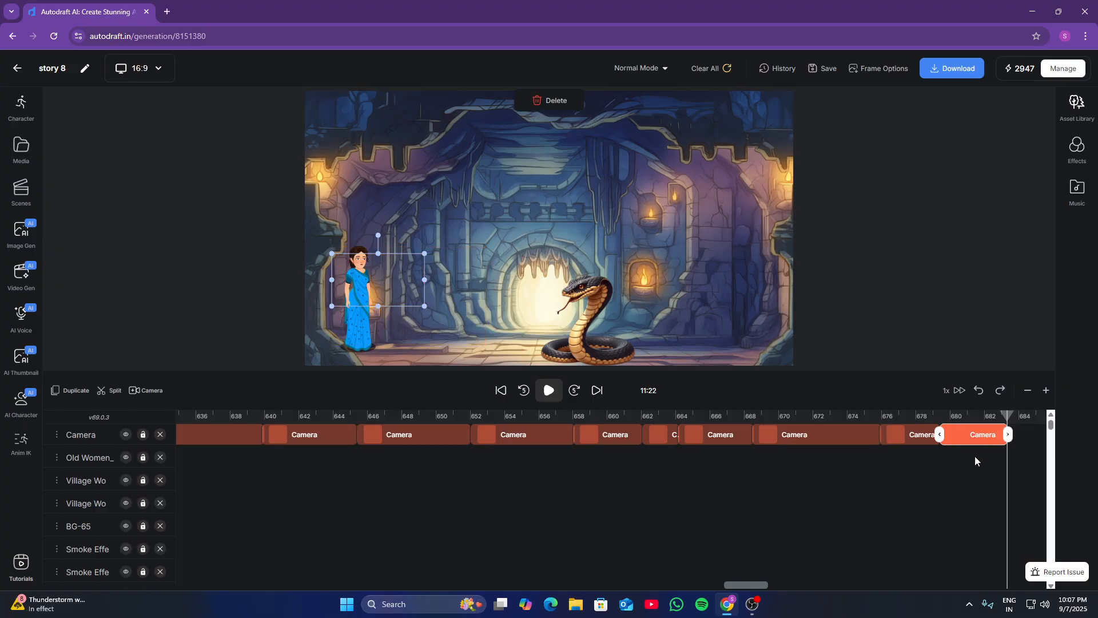
Add a camera clip at 11:22 and place an enlarged frame A around the woman in blue in the cave
{"action": "left_click", "coordinate": [139, 393]}
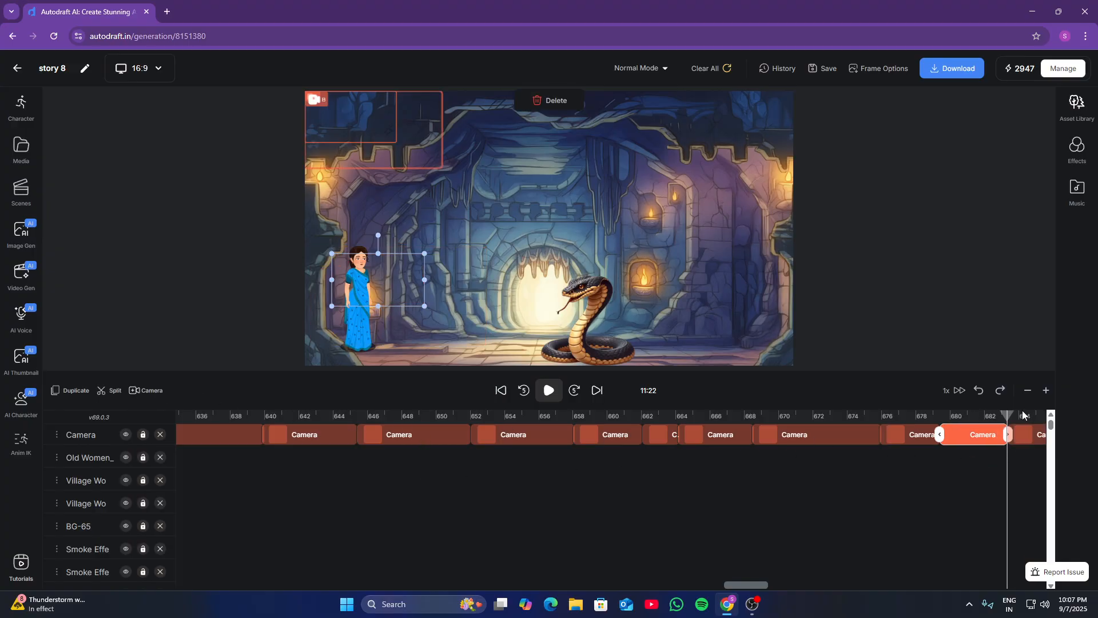
{"action": "left_click", "coordinate": [1023, 418]}
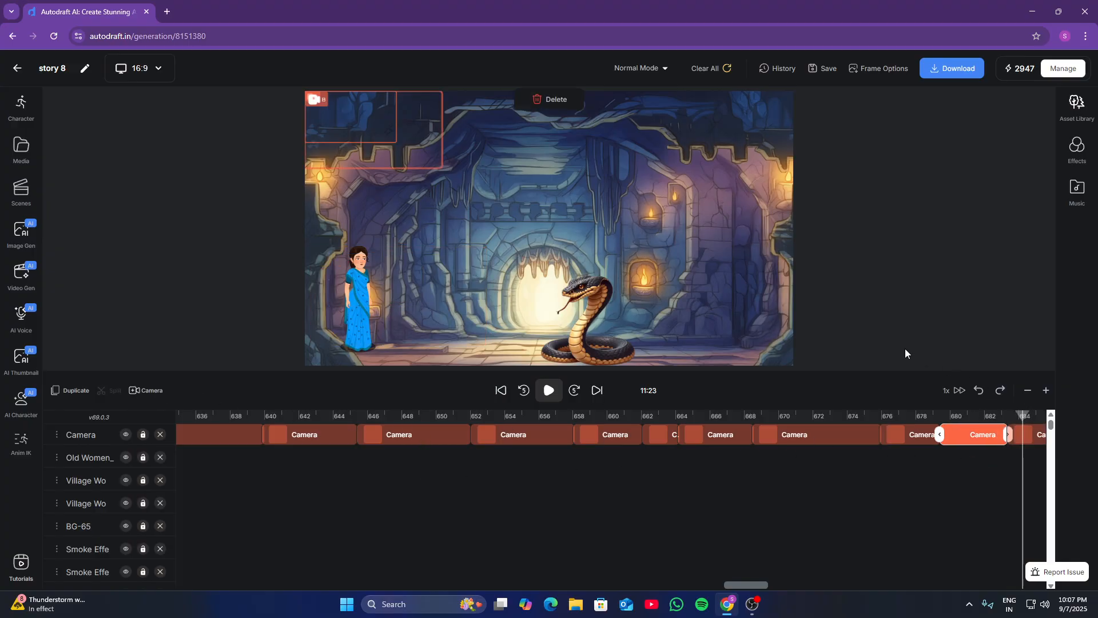
{"action": "left_click_drag", "start_coordinate": [382, 127], "coordinate": [384, 266]}
{"action": "left_click", "coordinate": [373, 122]}
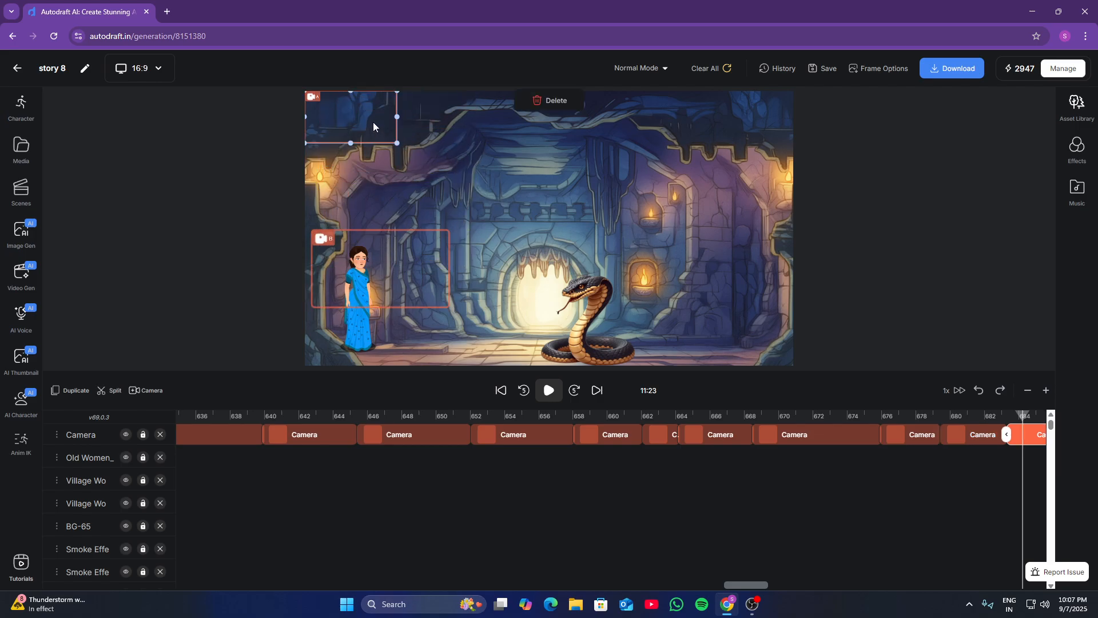
{"action": "left_click_drag", "start_coordinate": [375, 126], "coordinate": [394, 274]}
{"action": "left_click", "coordinate": [418, 240]}
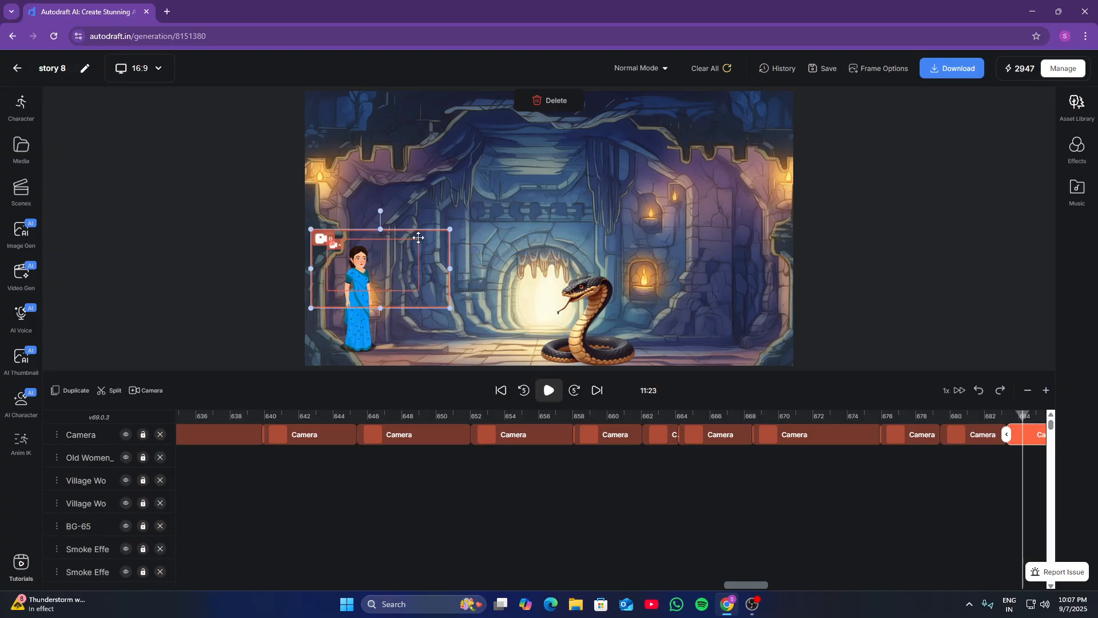
{"action": "left_click_drag", "start_coordinate": [444, 289], "coordinate": [576, 166]}
{"action": "left_click", "coordinate": [389, 285]}
{"action": "left_click_drag", "start_coordinate": [417, 292], "coordinate": [535, 379]}
{"action": "left_click_drag", "start_coordinate": [494, 292], "coordinate": [492, 318]}
{"action": "left_click_drag", "start_coordinate": [576, 359], "coordinate": [480, 322]}
{"action": "left_click_drag", "start_coordinate": [387, 309], "coordinate": [385, 324]}
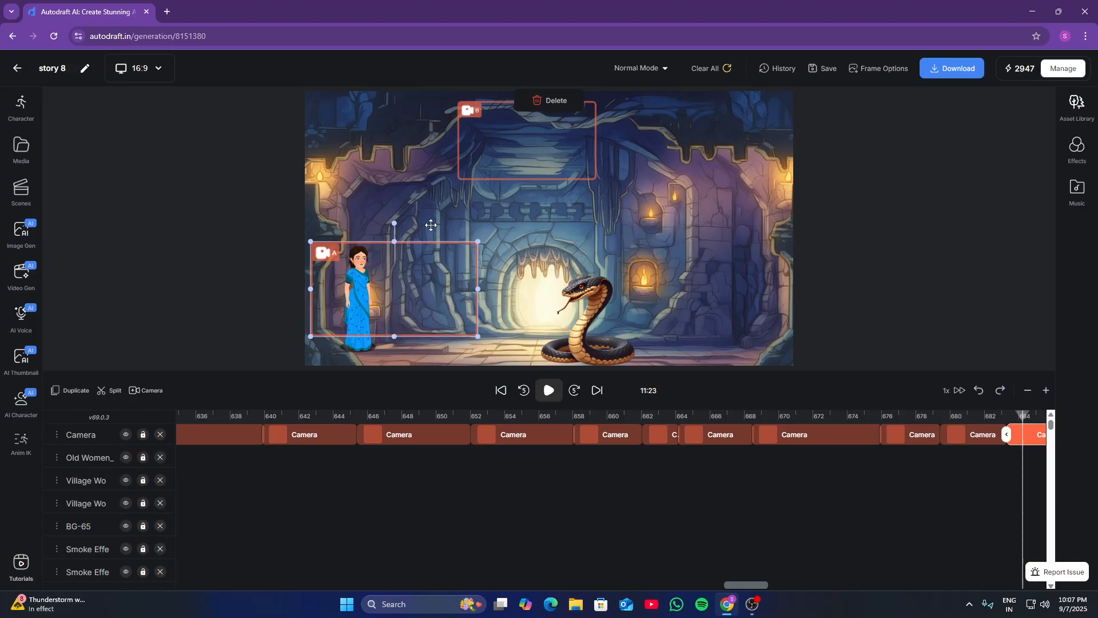
Enlarge frame B toward the snake's side of the cave, then play back the shot and extend the 11:22 camera clip to end at 11:27
{"action": "left_click", "coordinate": [478, 163]}
{"action": "left_click_drag", "start_coordinate": [595, 178], "coordinate": [755, 249]}
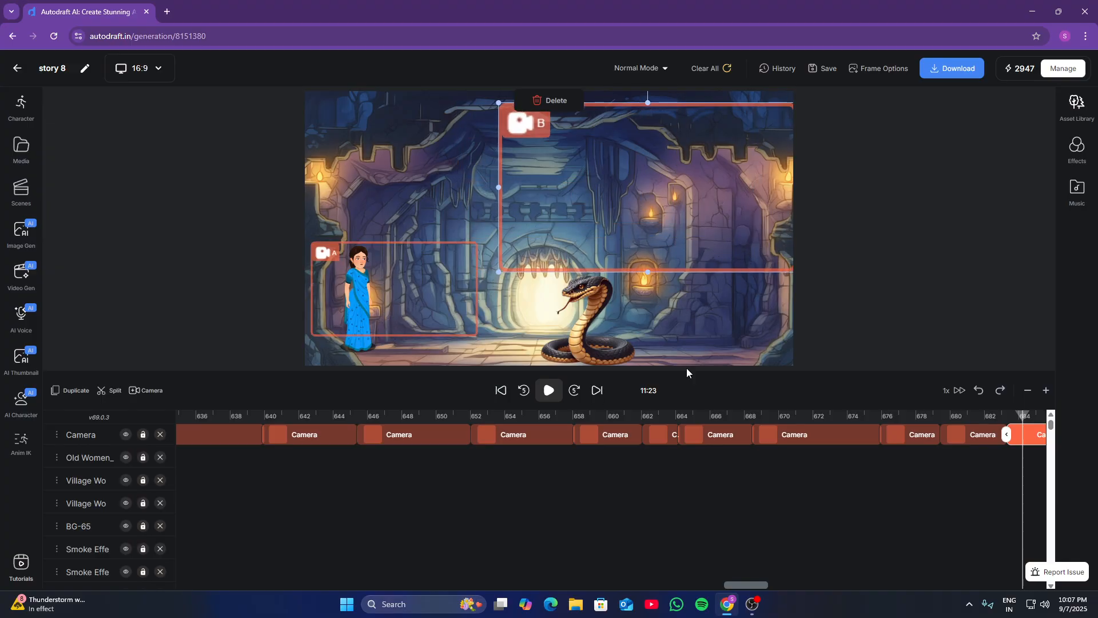
{"action": "left_click", "coordinate": [549, 390]}
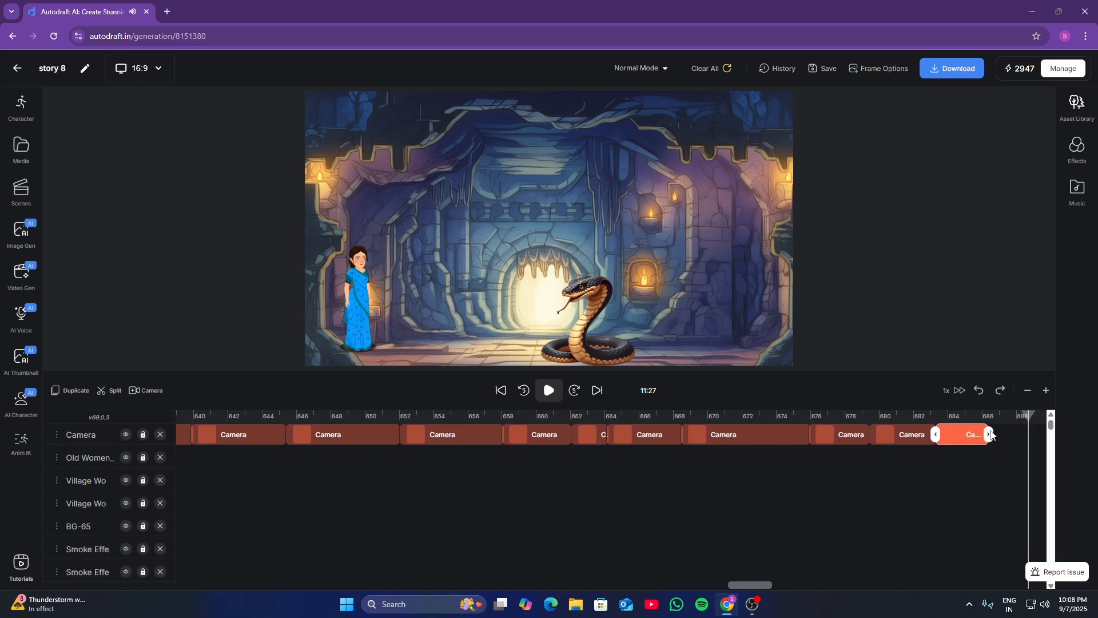
{"action": "left_click_drag", "start_coordinate": [992, 436], "coordinate": [1024, 436]}
Add a camera clip at 11:27, place an enlarged frame A around the snake, and stretch frame B from the woman to the snake
{"action": "left_click", "coordinate": [137, 393]}
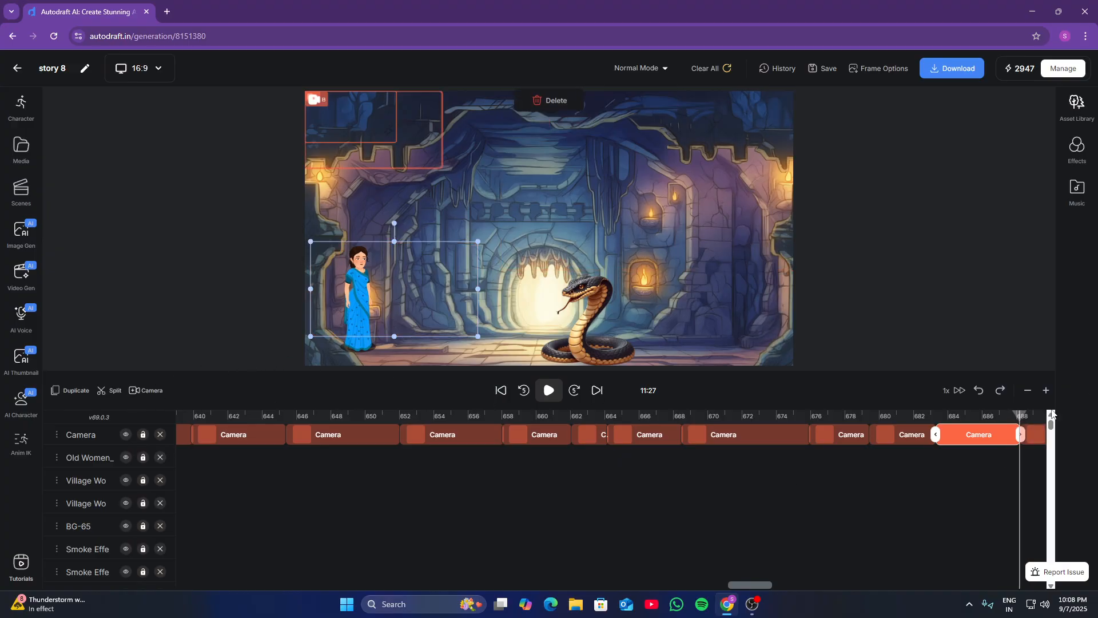
{"action": "left_click", "coordinate": [1032, 422]}
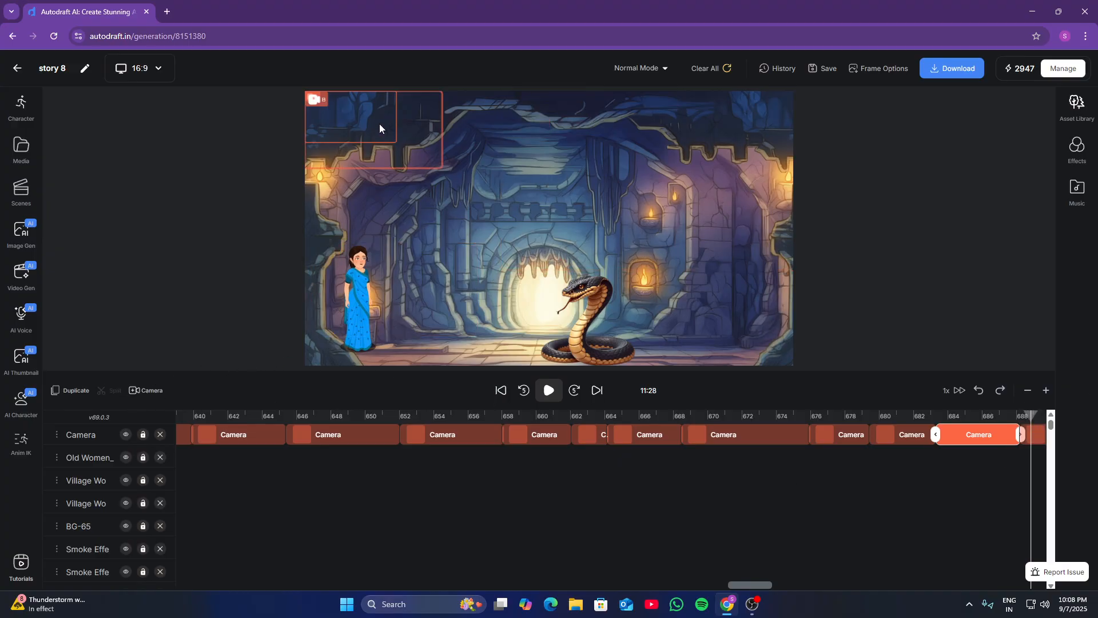
{"action": "left_click_drag", "start_coordinate": [379, 127], "coordinate": [729, 363]}
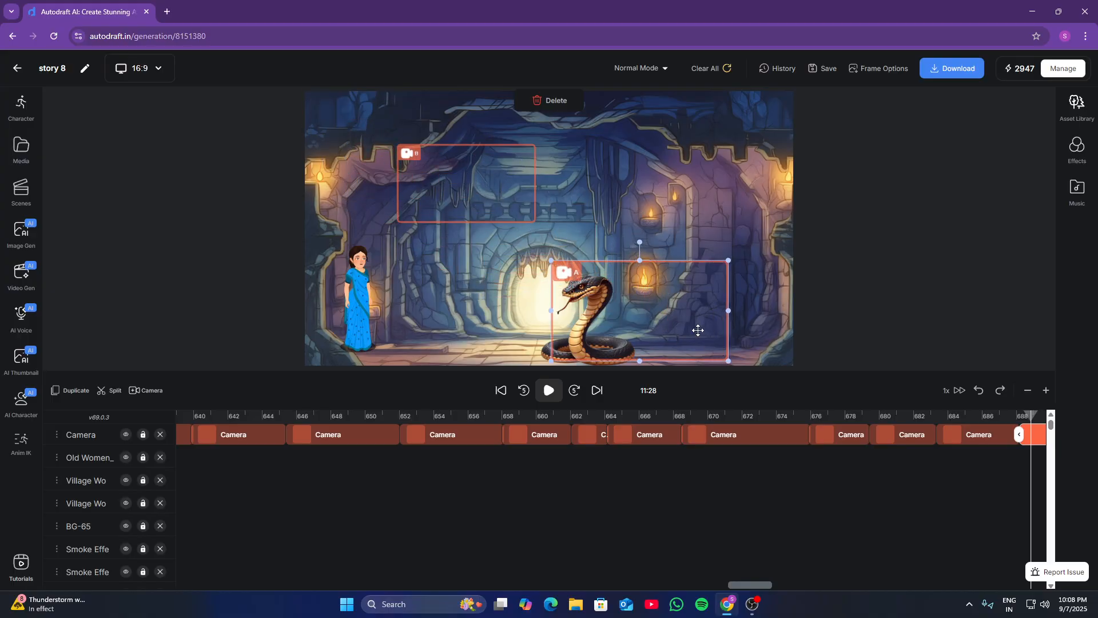
{"action": "left_click_drag", "start_coordinate": [696, 326], "coordinate": [670, 332]}
{"action": "left_click", "coordinate": [425, 210]}
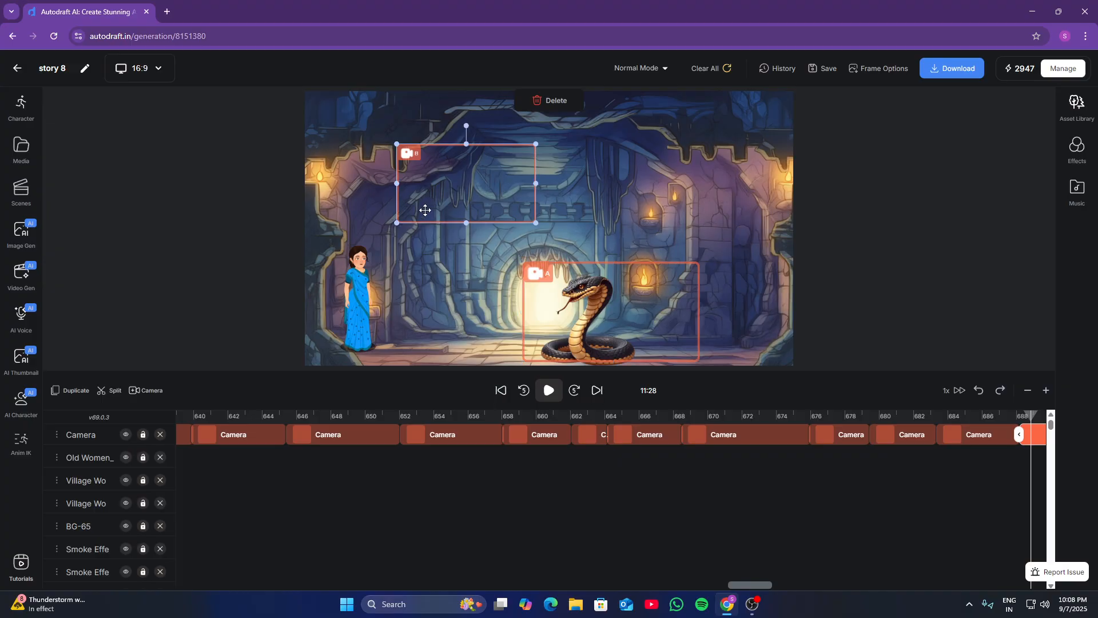
{"action": "left_click_drag", "start_coordinate": [536, 223], "coordinate": [497, 302]}
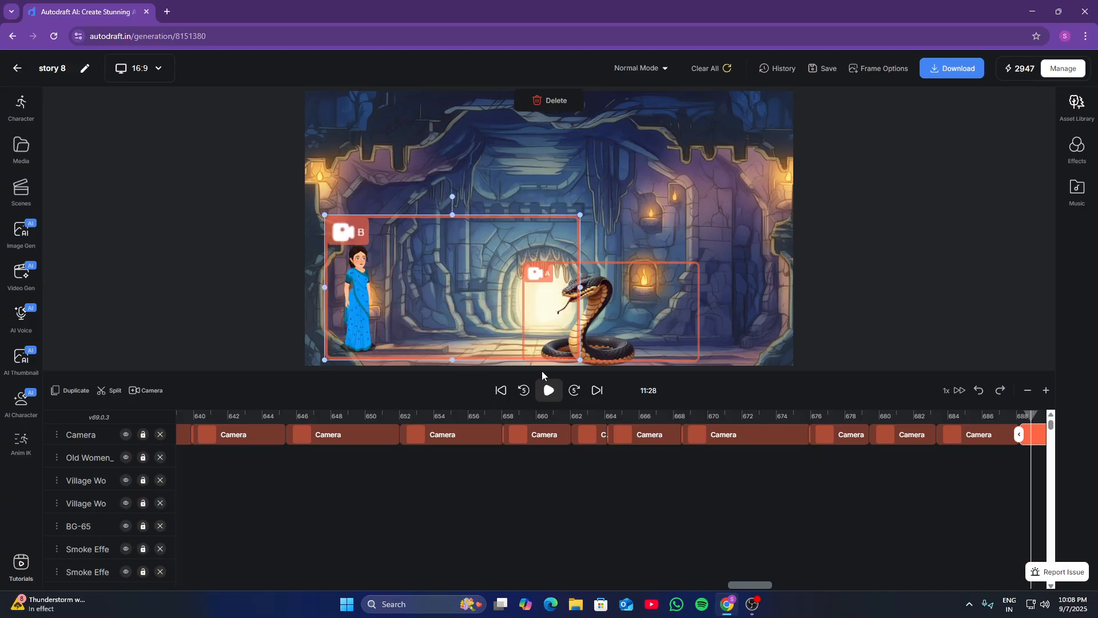
Play back the snake shot and trim the 11:27 camera clip to end at 11:29, where the woman's idle clip ends
{"action": "left_click", "coordinate": [548, 390]}
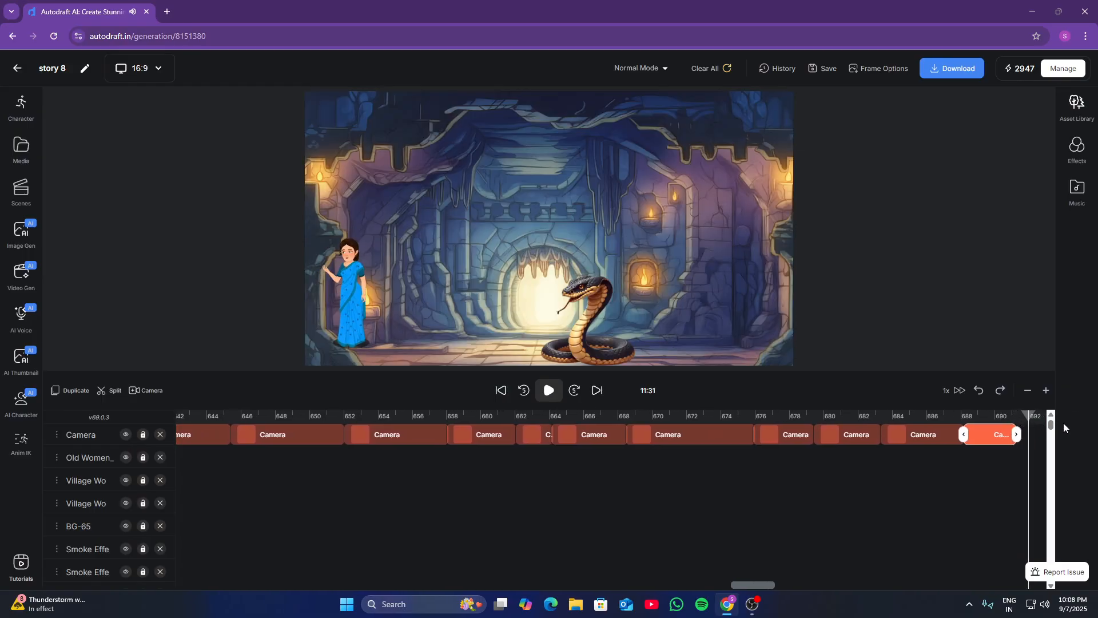
{"action": "scroll", "coordinate": [1040, 456], "scroll_direction": "down", "scroll_amount": 5}
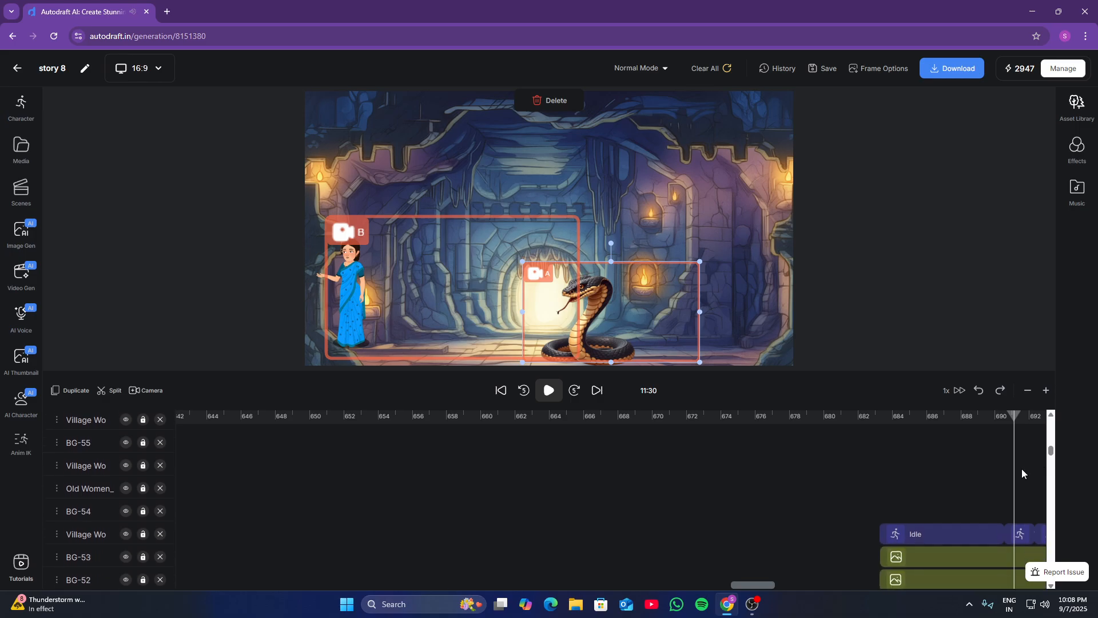
{"action": "left_click", "coordinate": [1004, 477]}
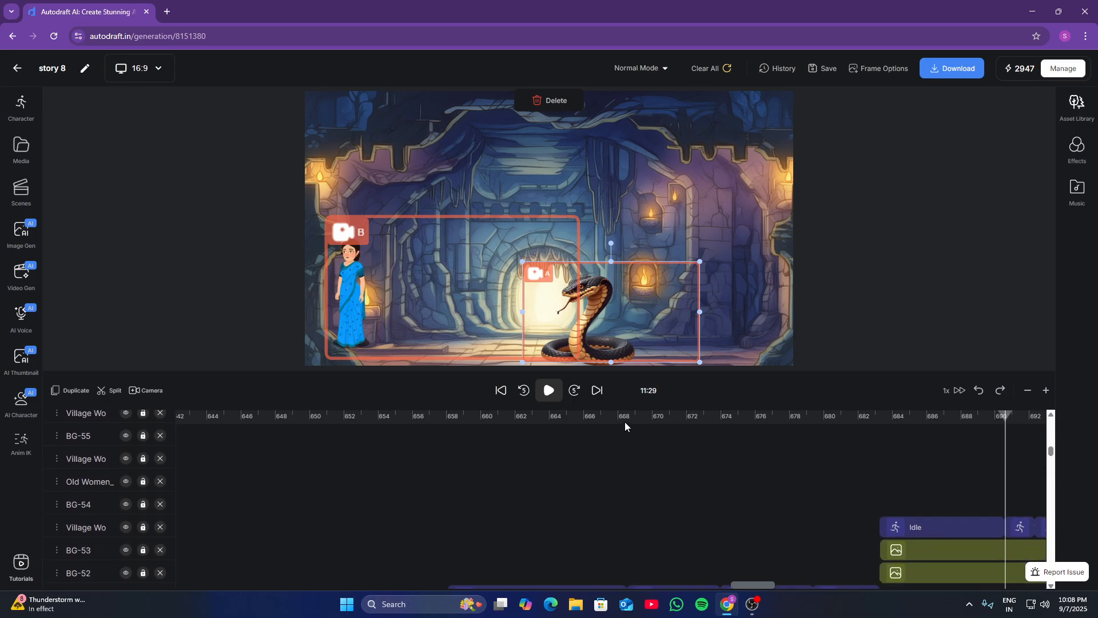
{"action": "scroll", "coordinate": [973, 488], "scroll_direction": "up", "scroll_amount": 5}
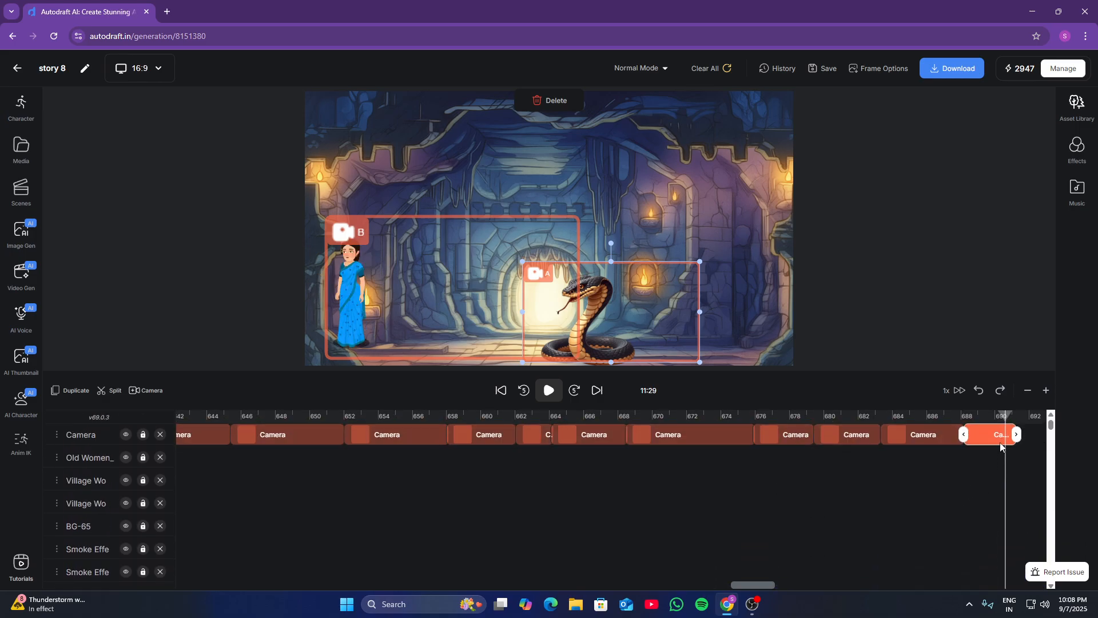
{"action": "left_click_drag", "start_coordinate": [1016, 434], "coordinate": [1006, 435]}
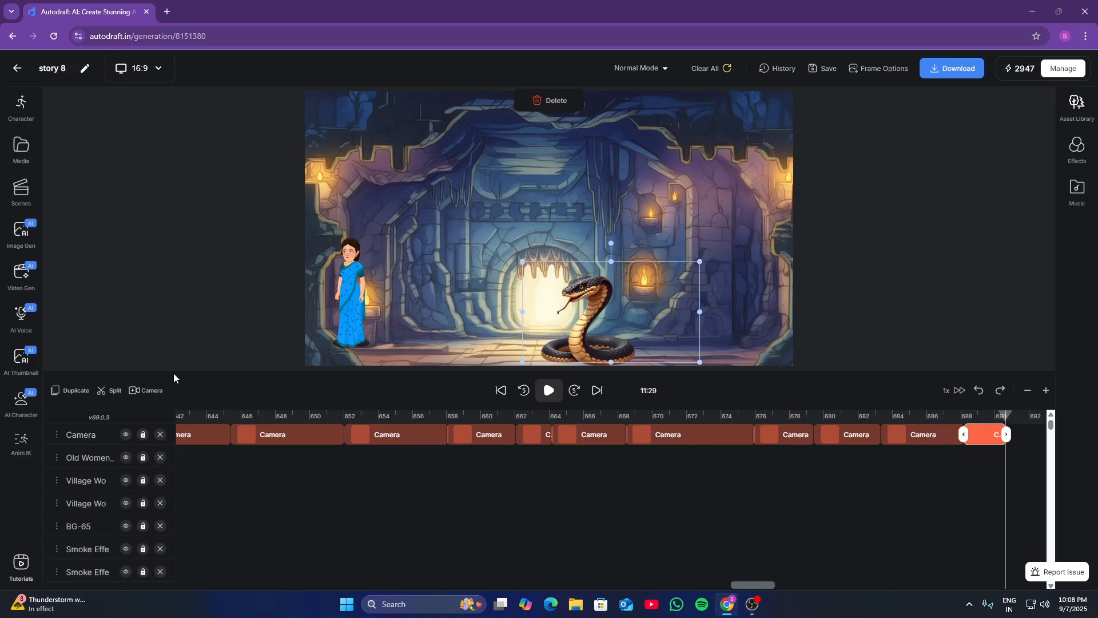
Add a camera clip at 11:29, place frame A on the woman's upper body, and widen frame B from the woman to the snake
{"action": "left_click", "coordinate": [144, 391]}
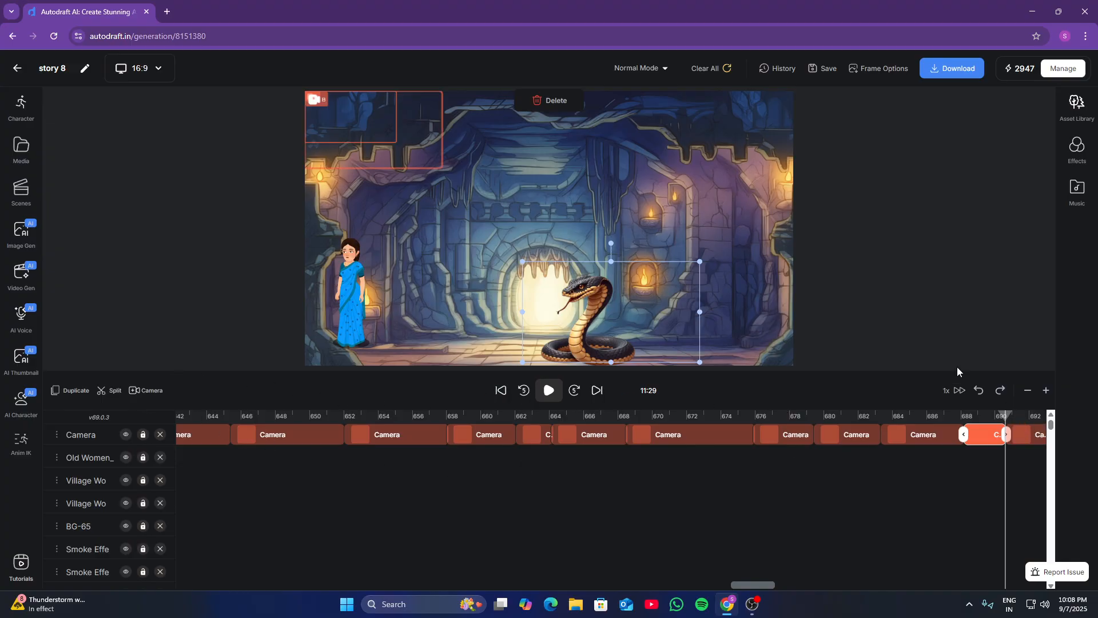
{"action": "left_click", "coordinate": [1022, 416]}
{"action": "left_click_drag", "start_coordinate": [380, 122], "coordinate": [455, 161]}
{"action": "left_click_drag", "start_coordinate": [341, 121], "coordinate": [350, 261]}
{"action": "left_click", "coordinate": [444, 184]}
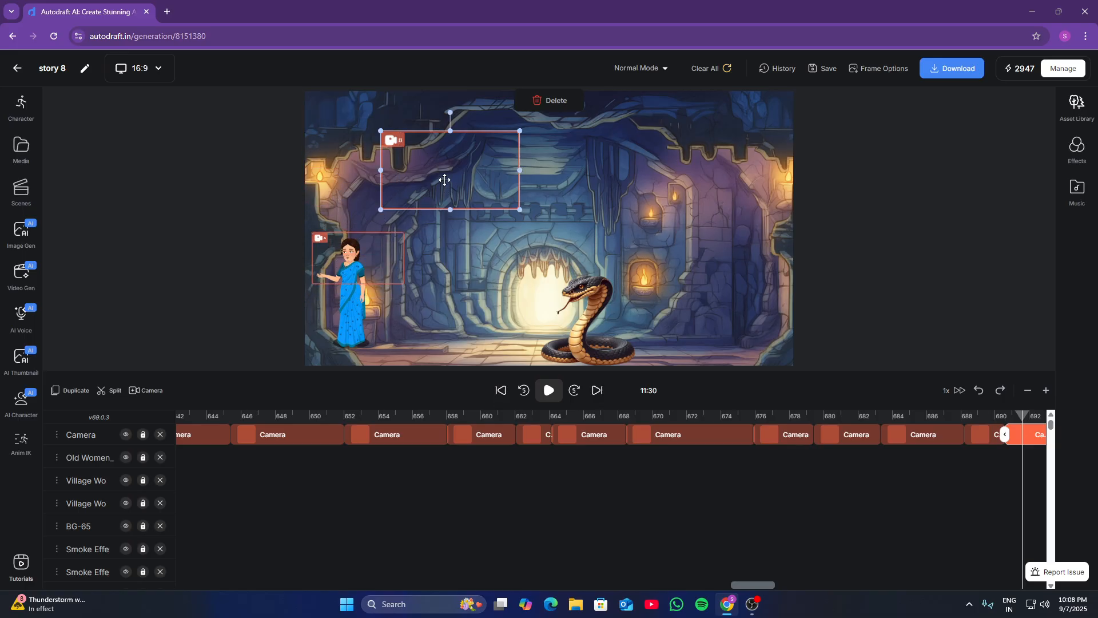
{"action": "left_click_drag", "start_coordinate": [446, 185], "coordinate": [344, 259]}
{"action": "left_click_drag", "start_coordinate": [447, 289], "coordinate": [580, 362]}
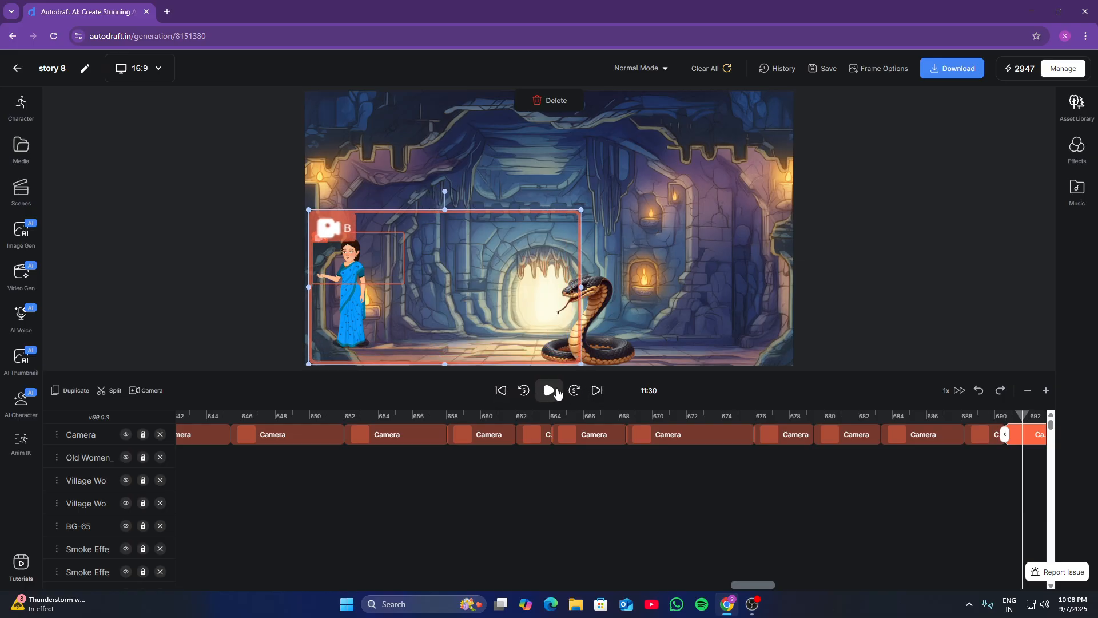
Play back the cave shot and extend the 11:29 camera clip to end at 11:37, where the night house scene begins
{"action": "left_click", "coordinate": [554, 390]}
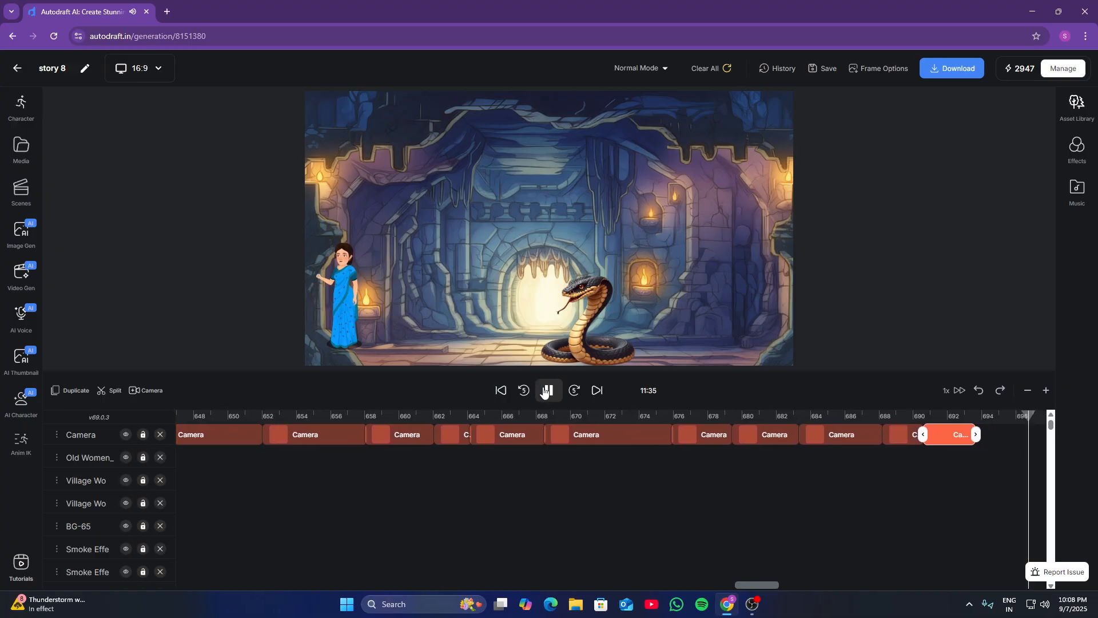
{"action": "left_click", "coordinate": [546, 391]}
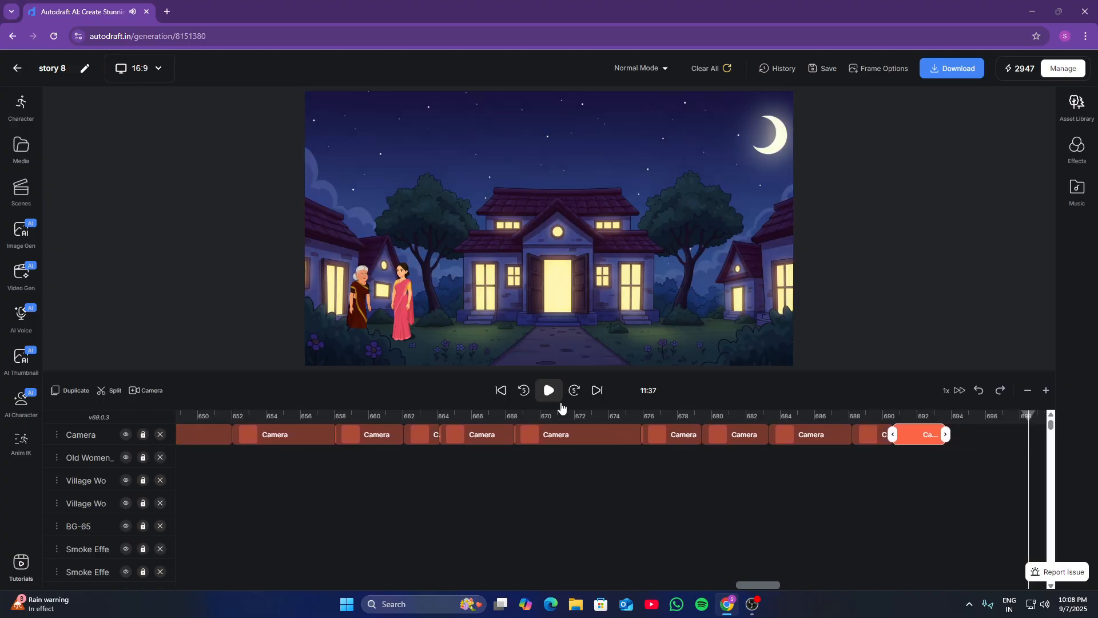
{"action": "left_click_drag", "start_coordinate": [948, 440], "coordinate": [1021, 449]}
{"action": "scroll", "coordinate": [1013, 498], "scroll_direction": "down", "scroll_amount": 5}
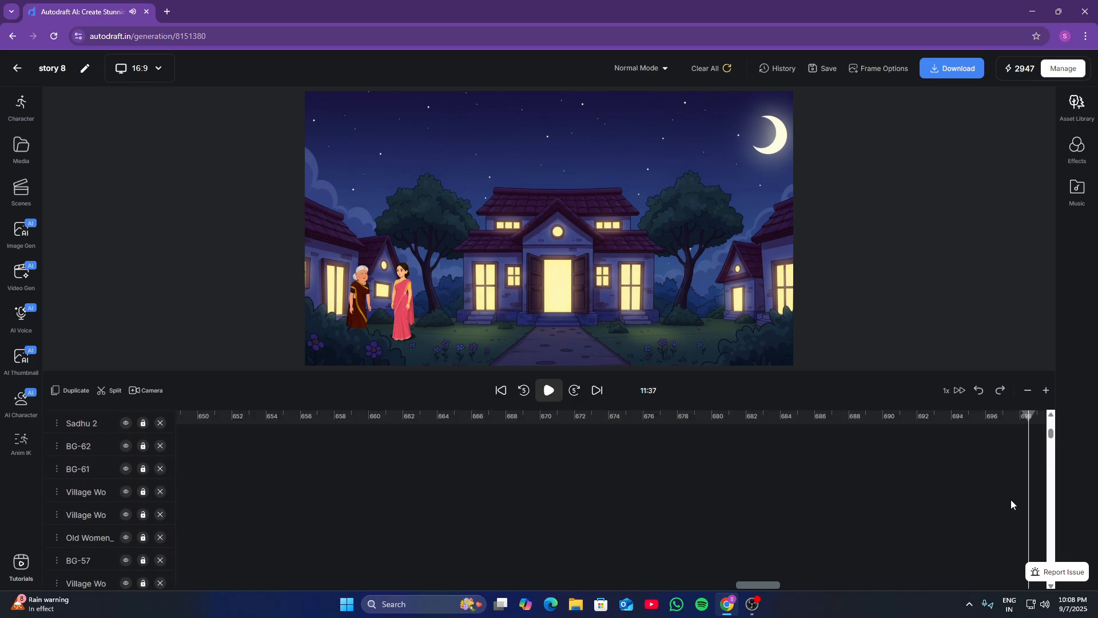
{"action": "scroll", "coordinate": [1020, 484], "scroll_direction": "up", "scroll_amount": 2}
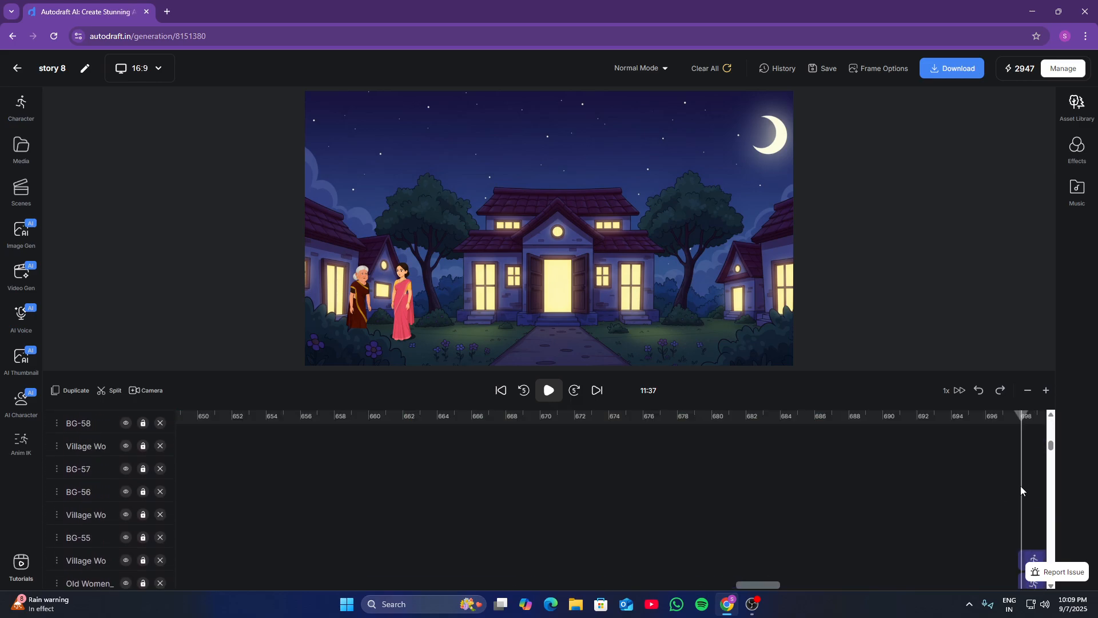
{"action": "left_click", "coordinate": [1014, 502]}
{"action": "left_click", "coordinate": [1017, 501]}
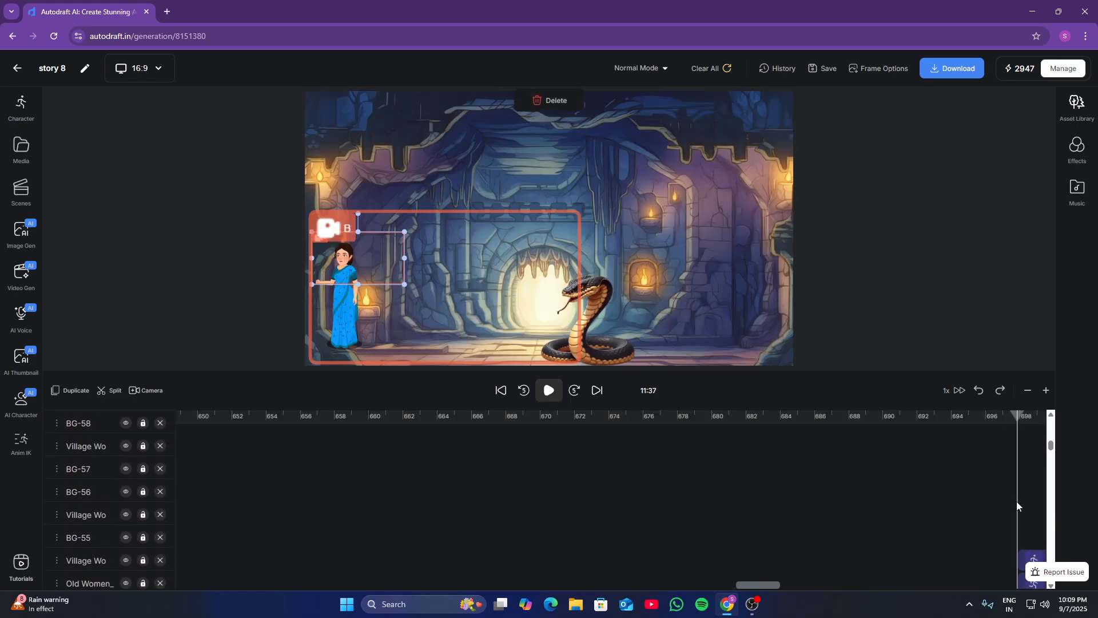
{"action": "scroll", "coordinate": [1017, 503], "scroll_direction": "up", "scroll_amount": 5}
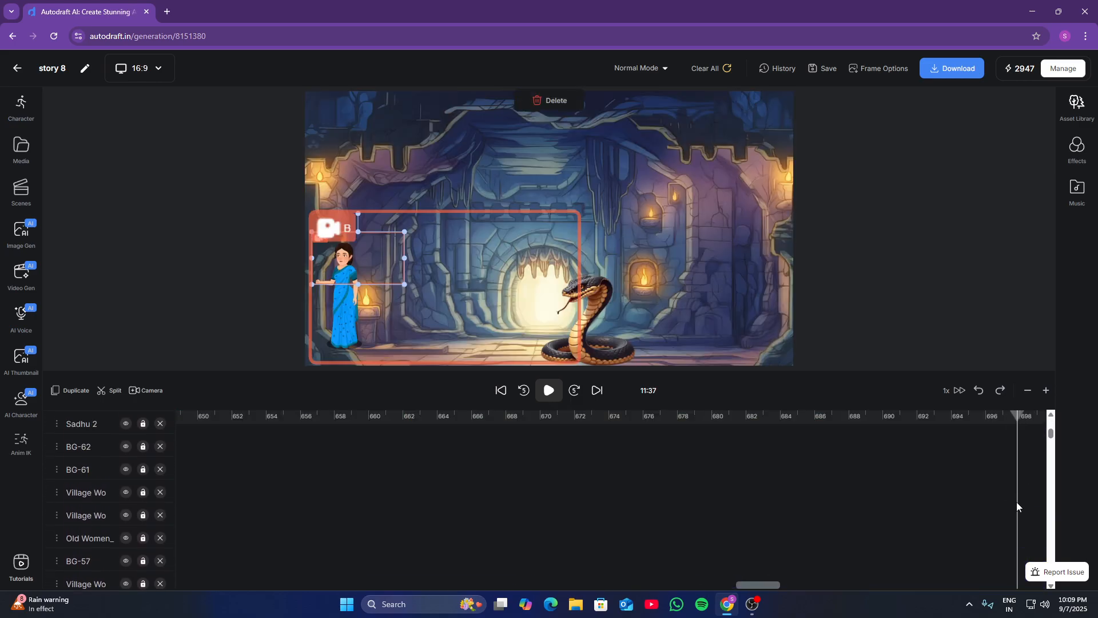
Add a camera clip at 11:37, place frame A on the two women's upper bodies, and enlarge frame B around both women
{"action": "left_click", "coordinate": [137, 391]}
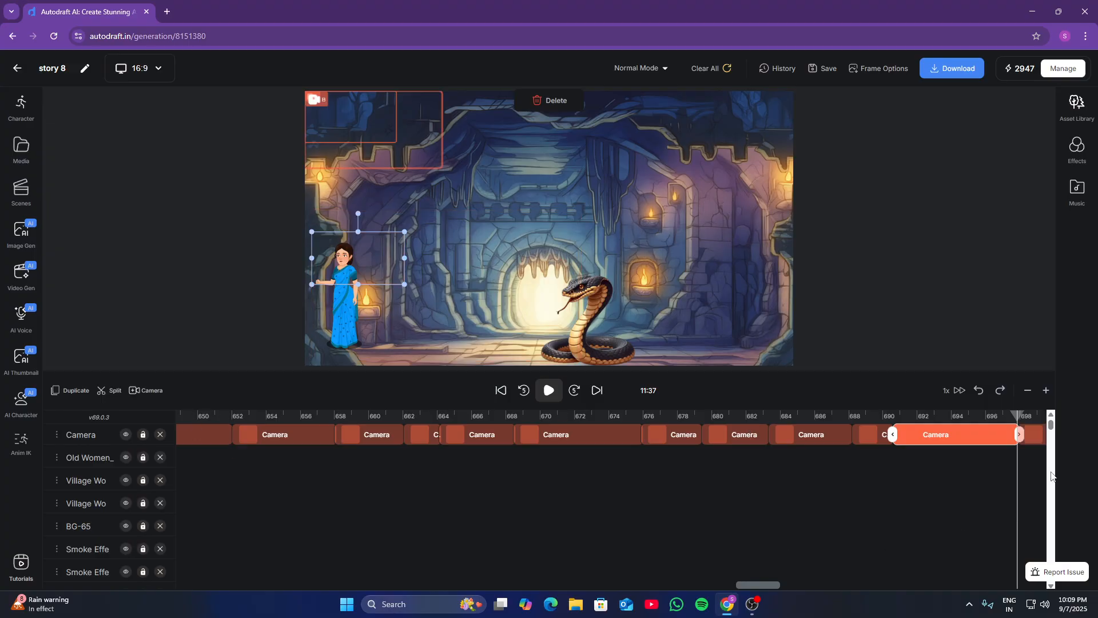
{"action": "left_click", "coordinate": [1034, 422]}
{"action": "left_click", "coordinate": [376, 128]}
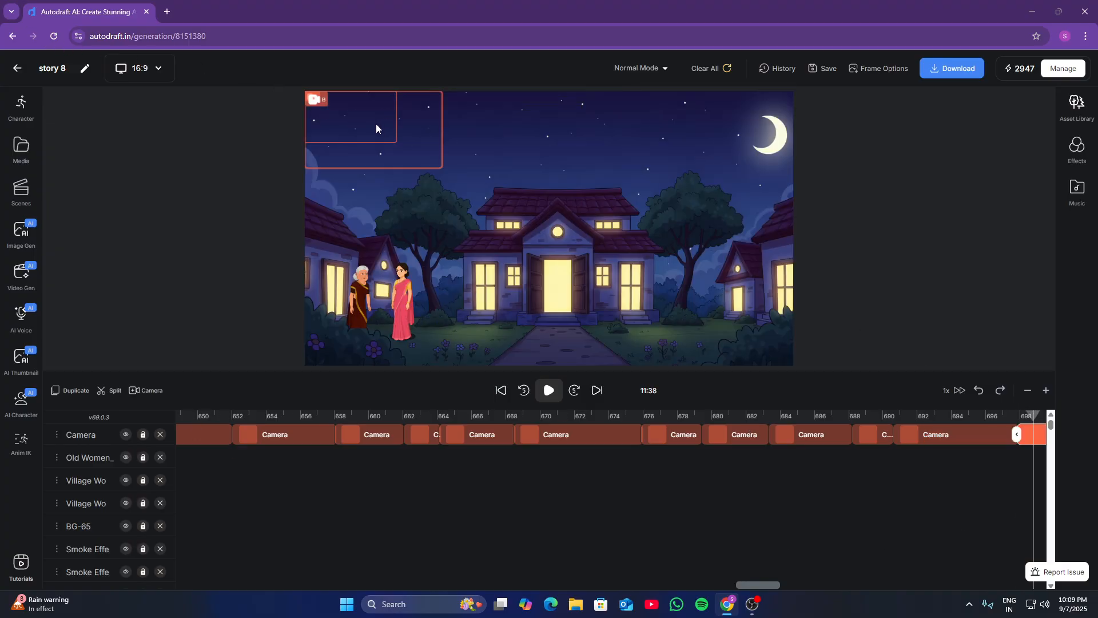
{"action": "left_click_drag", "start_coordinate": [375, 123], "coordinate": [504, 141]}
{"action": "left_click", "coordinate": [333, 128]}
{"action": "left_click_drag", "start_coordinate": [333, 127], "coordinate": [364, 290]}
{"action": "left_click", "coordinate": [456, 171]}
{"action": "left_click_drag", "start_coordinate": [455, 170], "coordinate": [337, 293]}
{"action": "mouse_move", "coordinate": [457, 311]}
{"action": "left_mouse_down"}
{"action": "mouse_move", "coordinate": [494, 367]}
{"action": "mouse_move", "coordinate": [537, 351]}
{"action": "mouse_move", "coordinate": [463, 331]}
{"action": "left_mouse_up"}
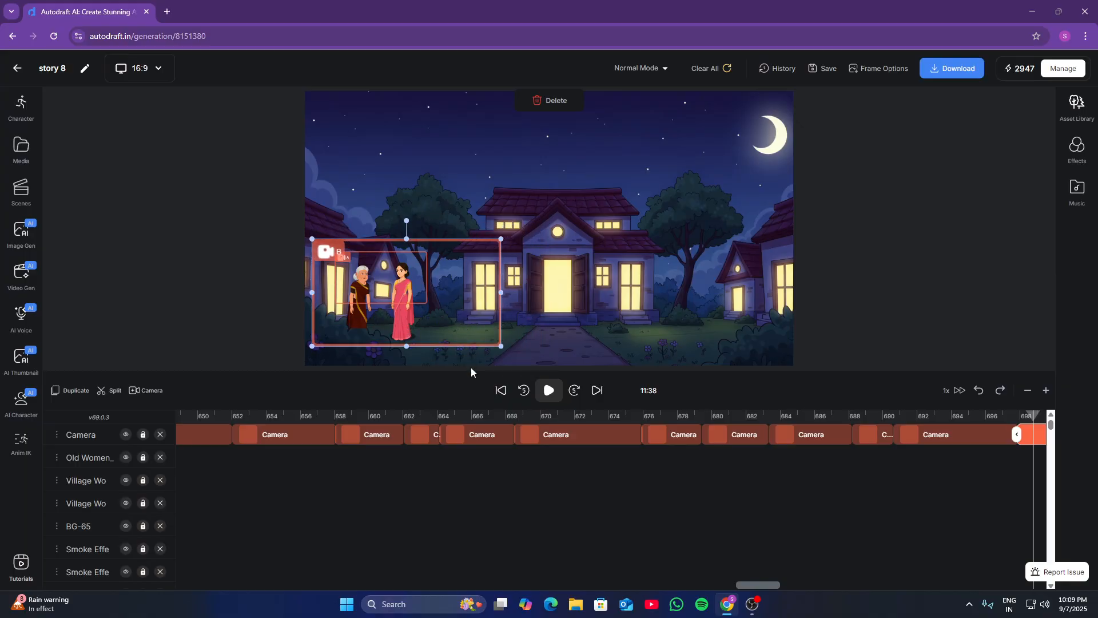
Play back the night house shot and set the 11:37 camera clip to end at 11:49, where the cave scene begins
{"action": "left_click", "coordinate": [549, 391]}
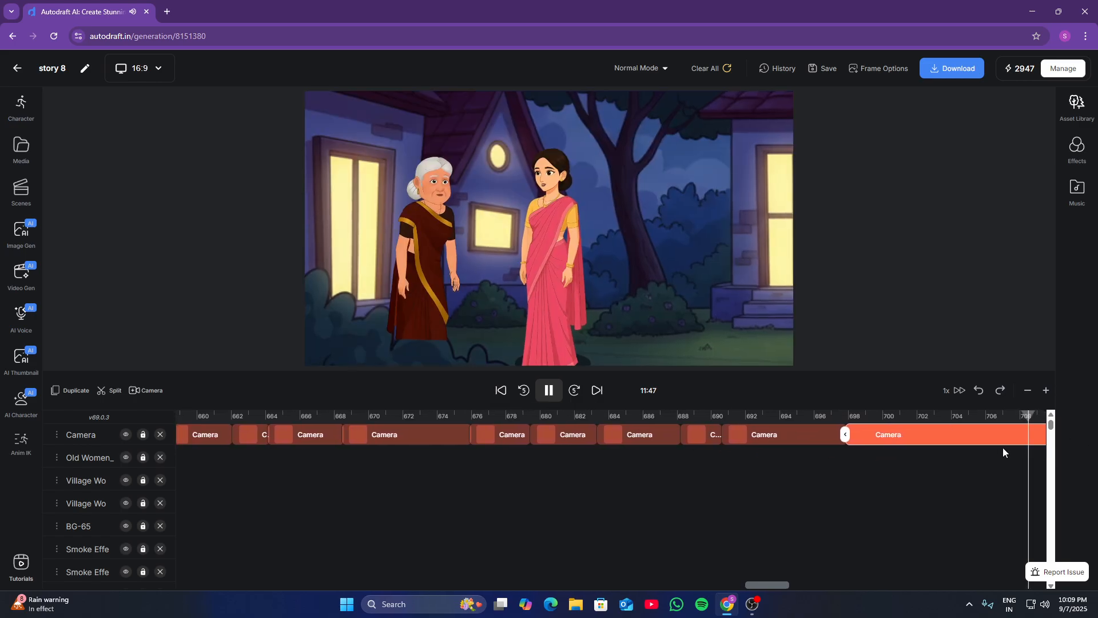
{"action": "left_click", "coordinate": [549, 391]}
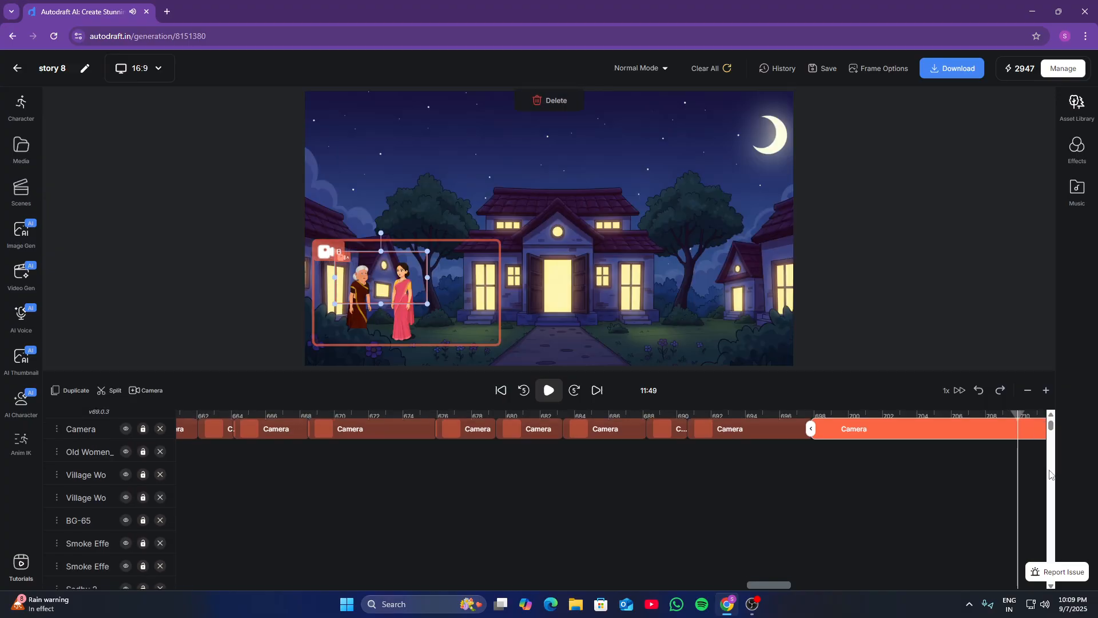
{"action": "scroll", "coordinate": [1038, 486], "scroll_direction": "down", "scroll_amount": 5}
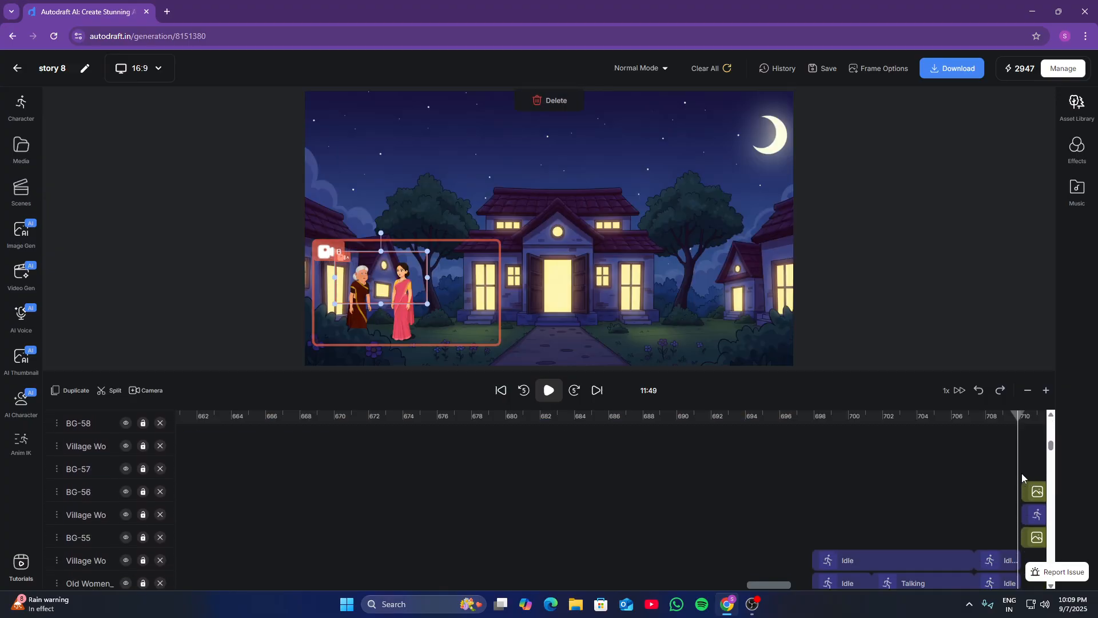
{"action": "scroll", "coordinate": [1022, 472], "scroll_direction": "up", "scroll_amount": 5}
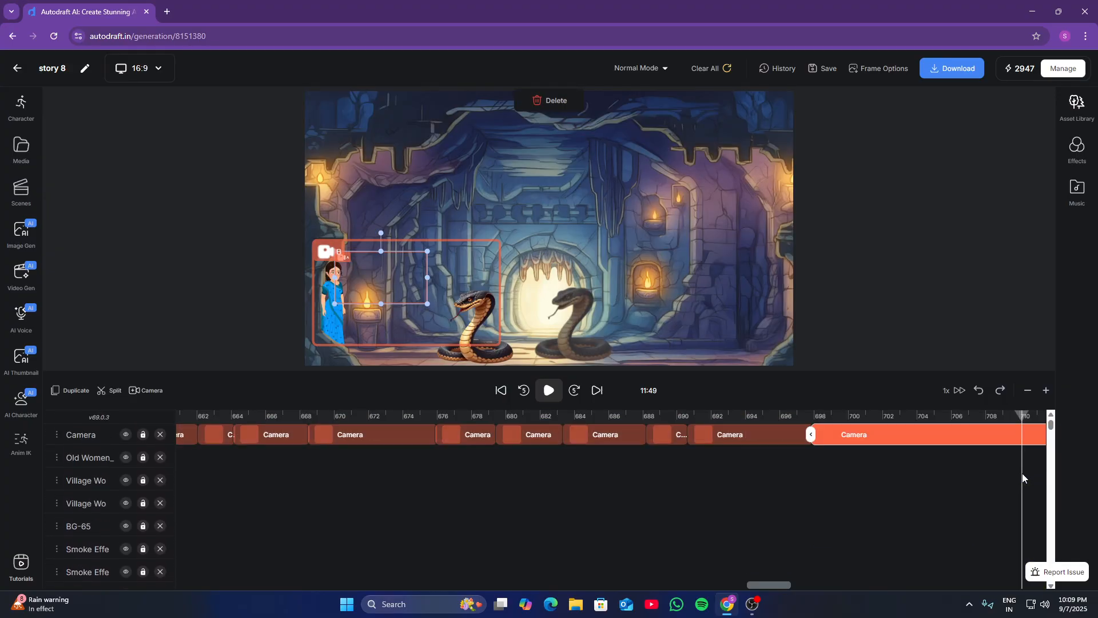
{"action": "scroll", "coordinate": [1022, 472], "scroll_direction": "right", "scroll_amount": 5}
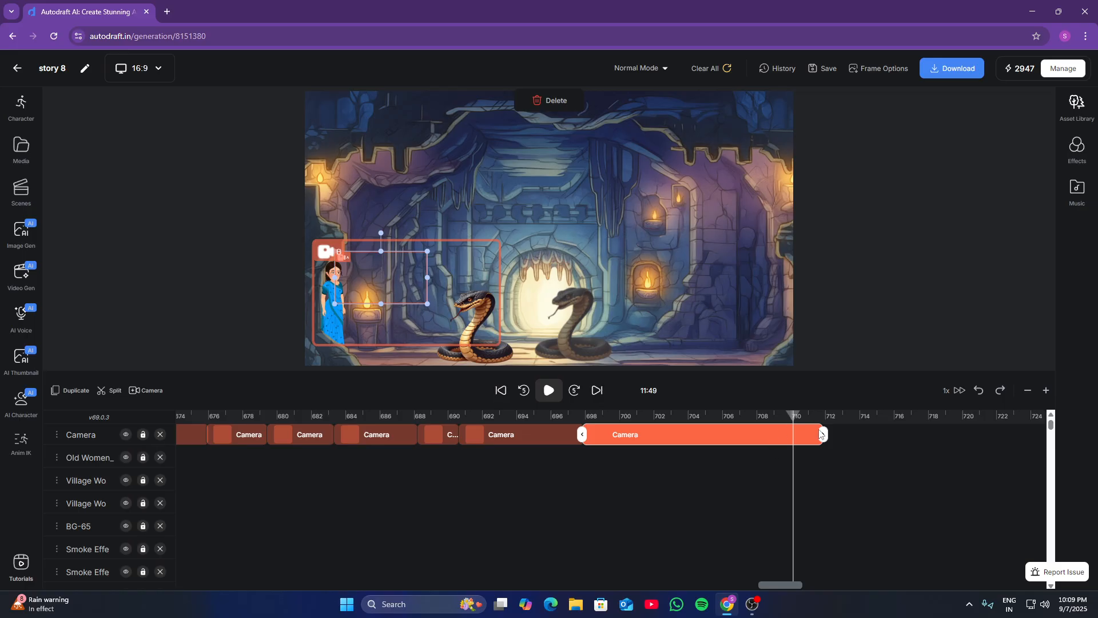
{"action": "left_click_drag", "start_coordinate": [794, 448], "coordinate": [794, 449]}
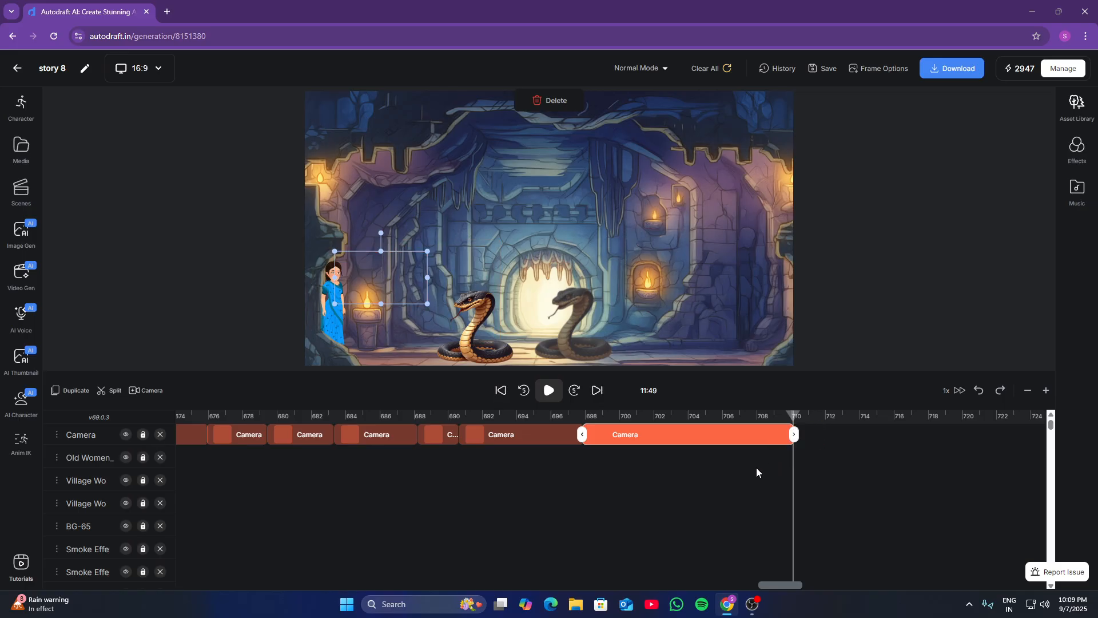
Add a camera clip at 11:49, place frame A on the woman's upper body, and widen frame B from the woman to the snakes
{"action": "left_click", "coordinate": [149, 392]}
{"action": "left_click", "coordinate": [829, 417]}
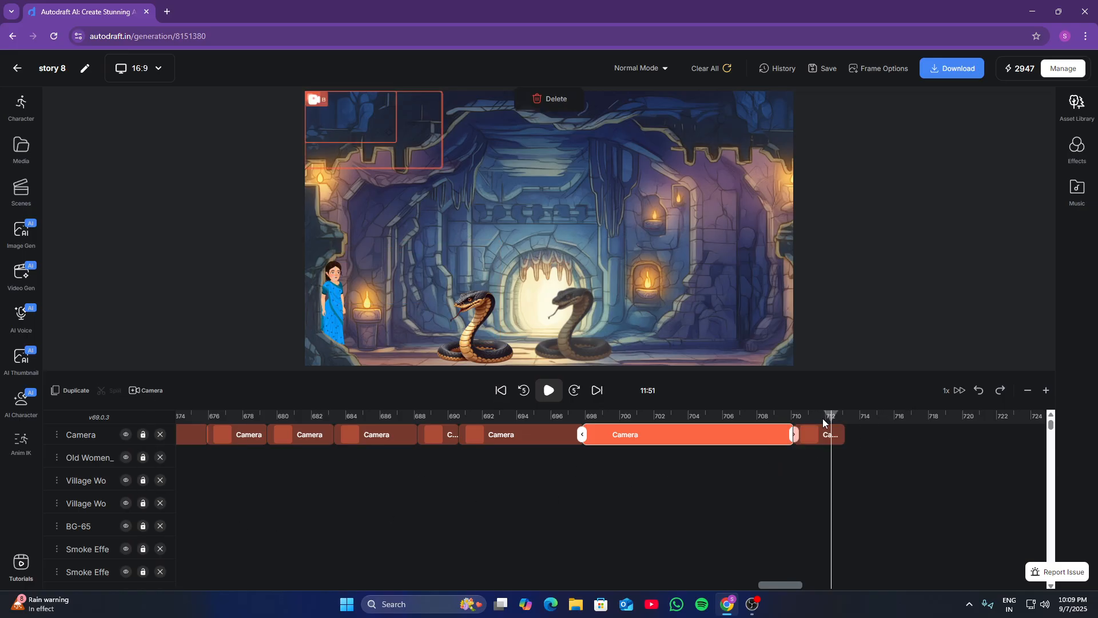
{"action": "left_click", "coordinate": [376, 131]}
{"action": "left_click_drag", "start_coordinate": [375, 126], "coordinate": [386, 284]}
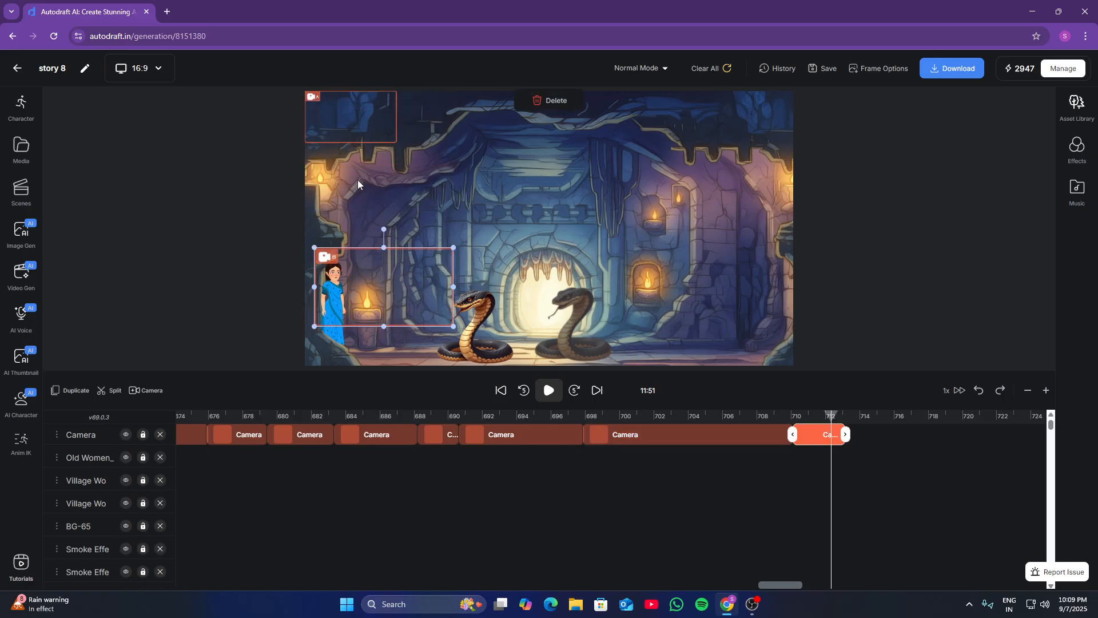
{"action": "left_click_drag", "start_coordinate": [361, 128], "coordinate": [370, 300]}
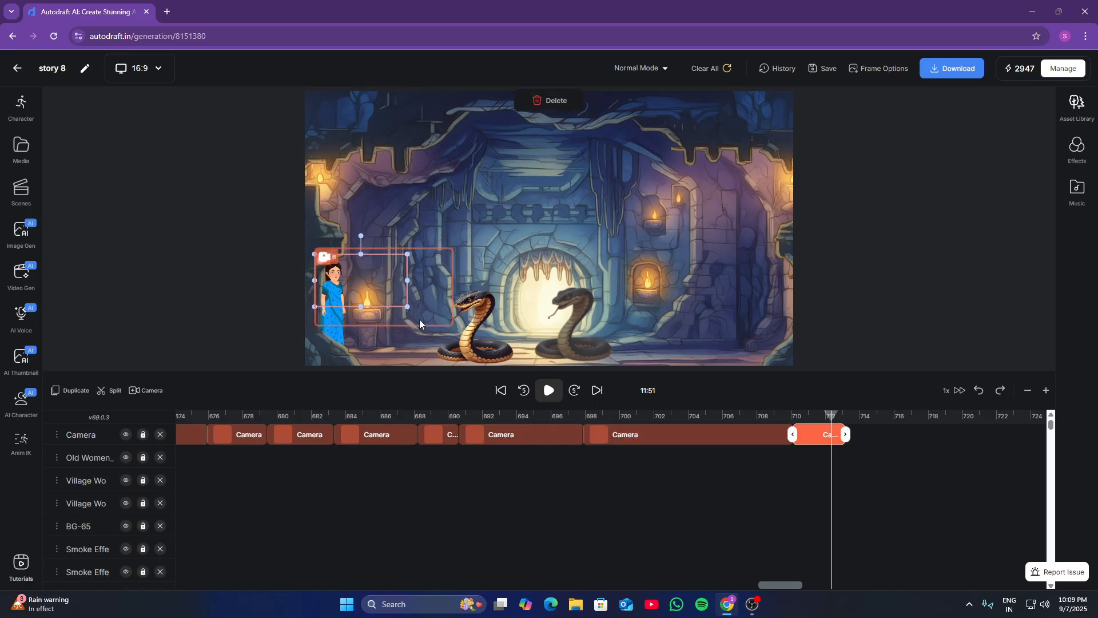
{"action": "left_click", "coordinate": [451, 326]}
{"action": "left_click_drag", "start_coordinate": [451, 326], "coordinate": [537, 336]}
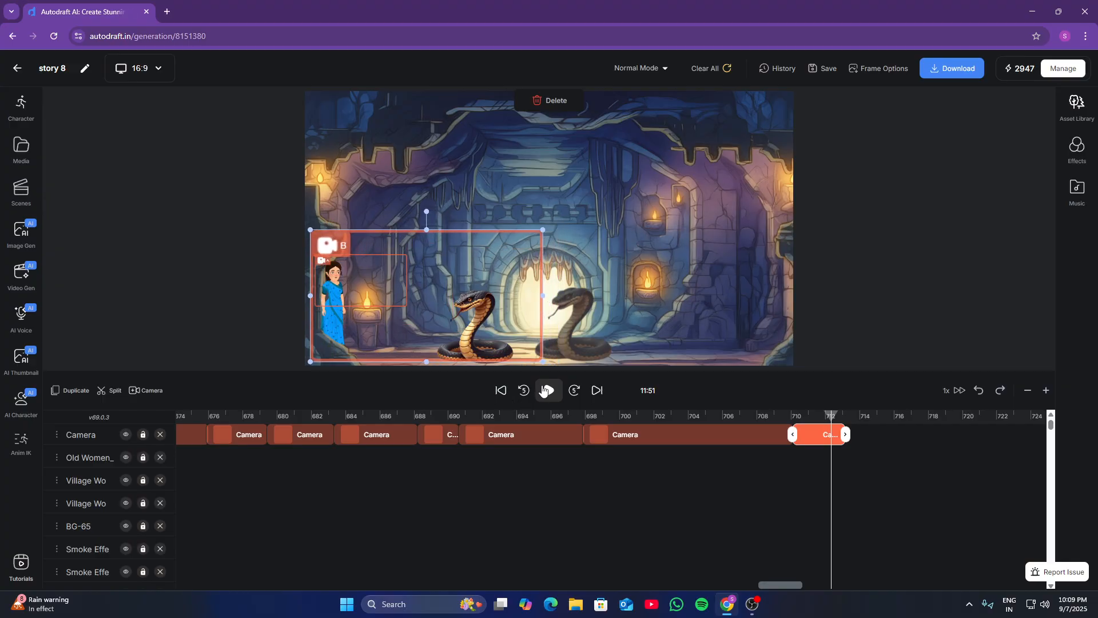
Play back the woman's cave shot from 11:49 and check the camera clip's length against the scene
{"action": "left_click", "coordinate": [545, 389]}
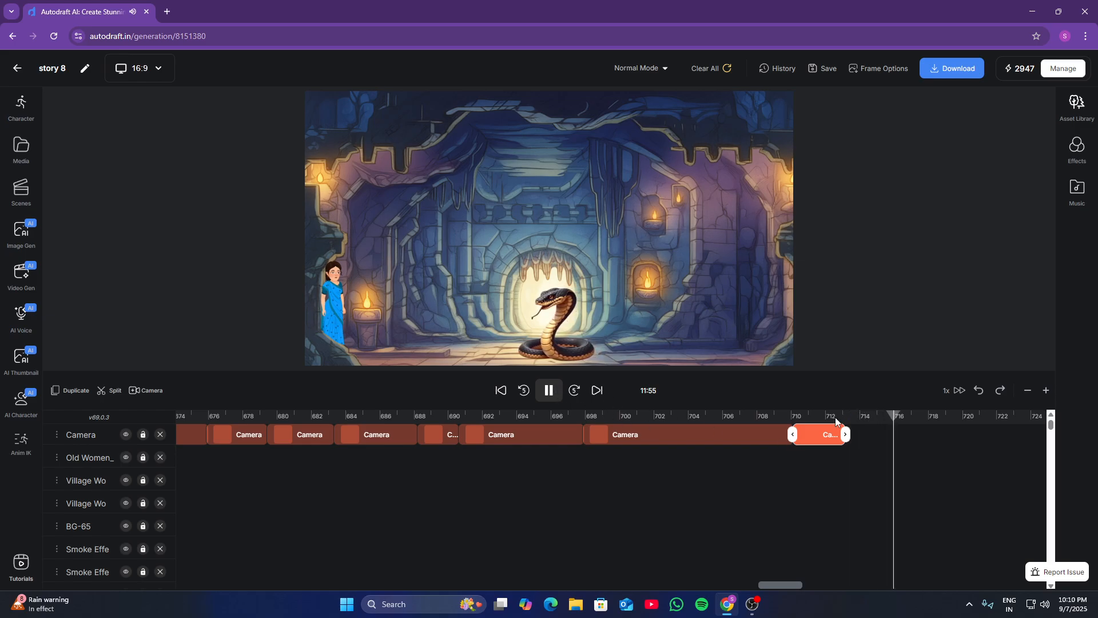
{"action": "left_click", "coordinate": [856, 424]}
{"action": "scroll", "coordinate": [882, 508], "scroll_direction": "down", "scroll_amount": 3}
{"action": "scroll", "coordinate": [882, 507], "scroll_direction": "down", "scroll_amount": 5}
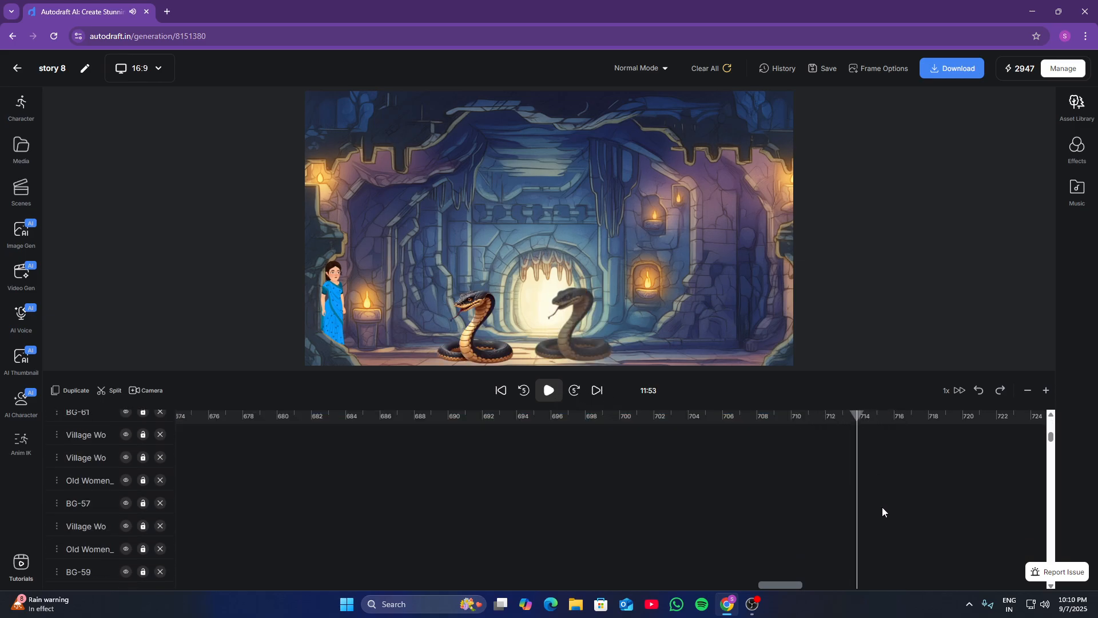
{"action": "left_click", "coordinate": [794, 471]}
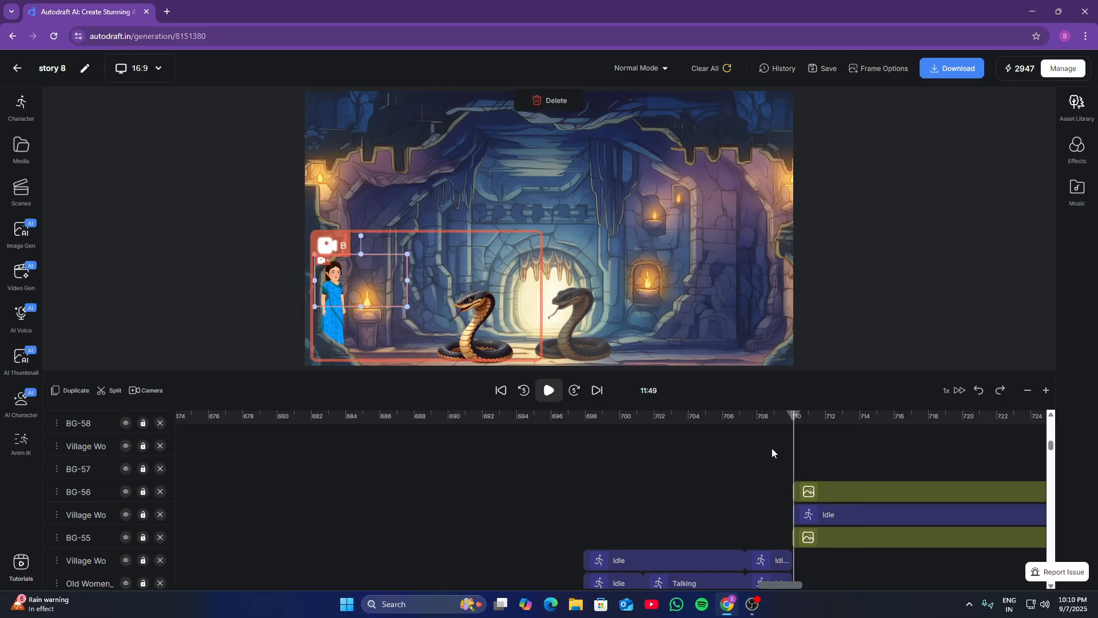
{"action": "left_click", "coordinate": [547, 391]}
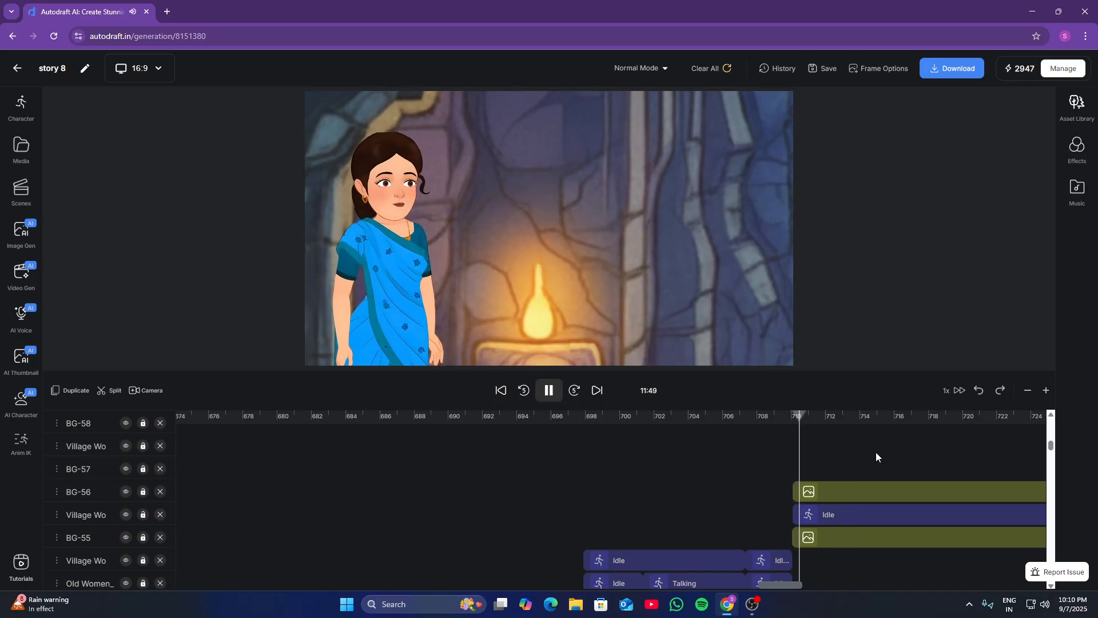
{"action": "scroll", "coordinate": [878, 452], "scroll_direction": "up", "scroll_amount": 3}
{"action": "scroll", "coordinate": [882, 446], "scroll_direction": "up", "scroll_amount": 3}
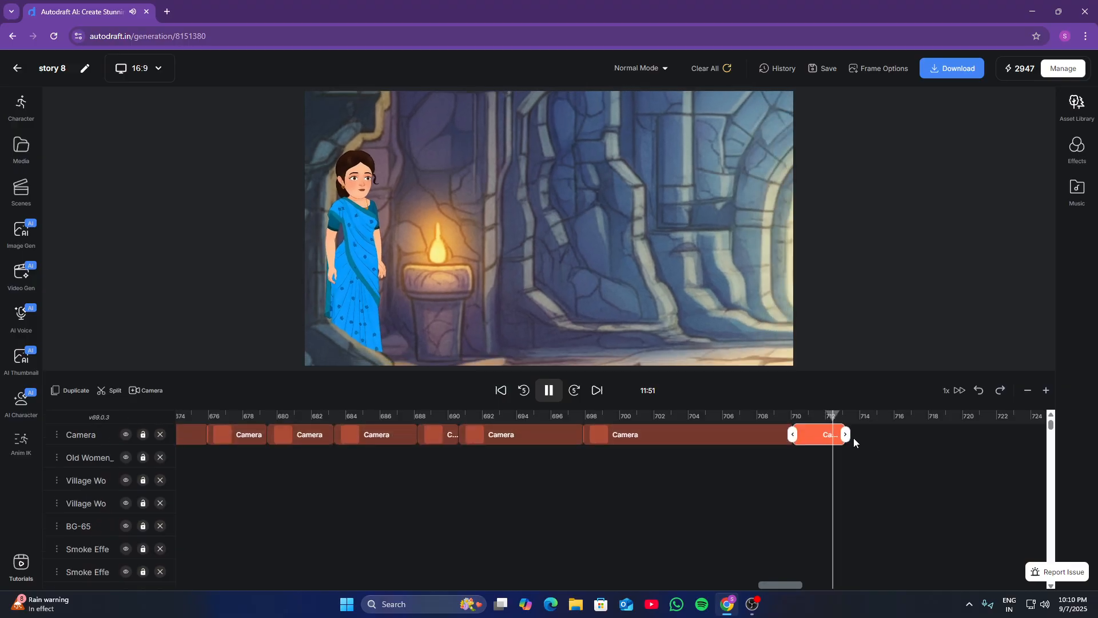
{"action": "mouse_move", "coordinate": [851, 434]}
{"action": "left_mouse_down"}
{"action": "mouse_move", "coordinate": [912, 447]}
{"action": "mouse_move", "coordinate": [843, 430]}
{"action": "left_mouse_up"}
{"action": "left_click", "coordinate": [852, 427]}
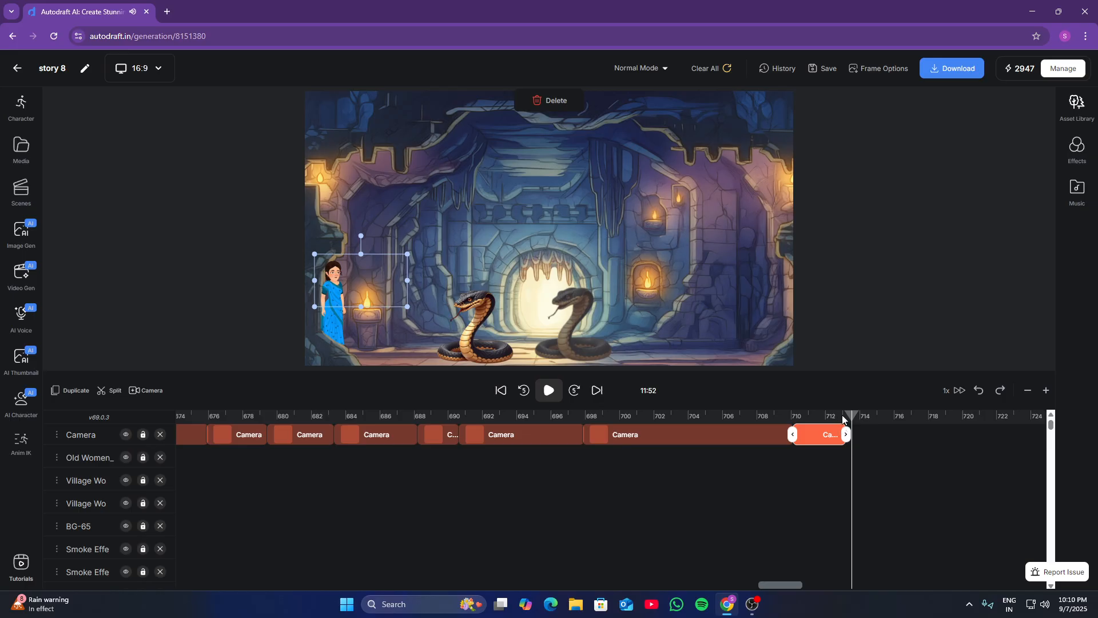
Add a camera clip at 11:52, place an enlarged frame A around the snake on the right, and enlarge frame B over both snakes
{"action": "left_click", "coordinate": [843, 417]}
{"action": "left_click", "coordinate": [150, 391]}
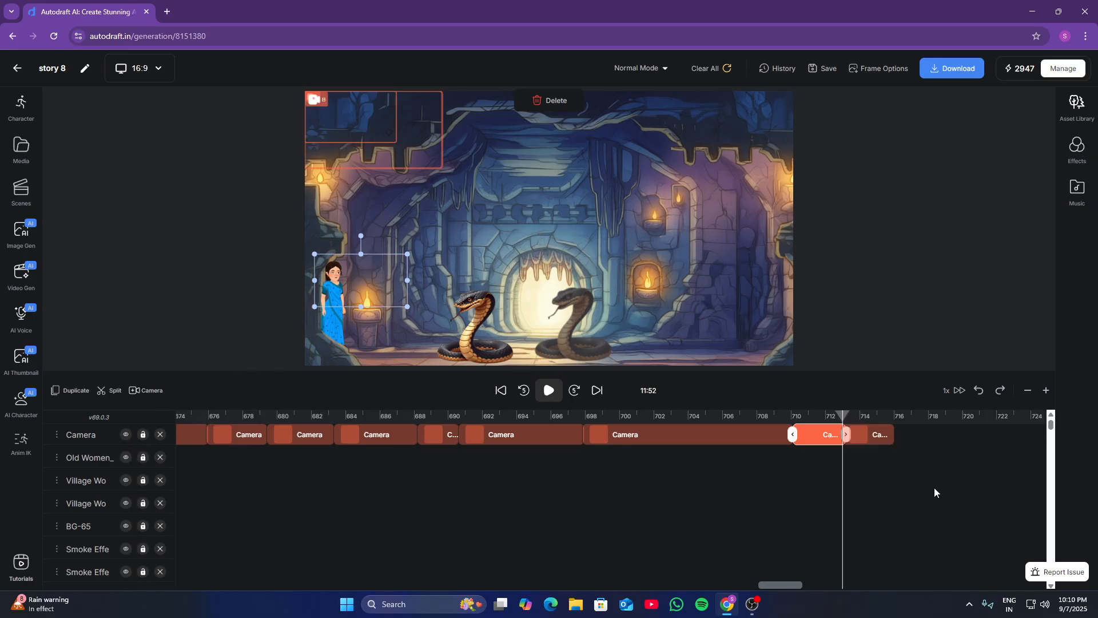
{"action": "left_click", "coordinate": [859, 416]}
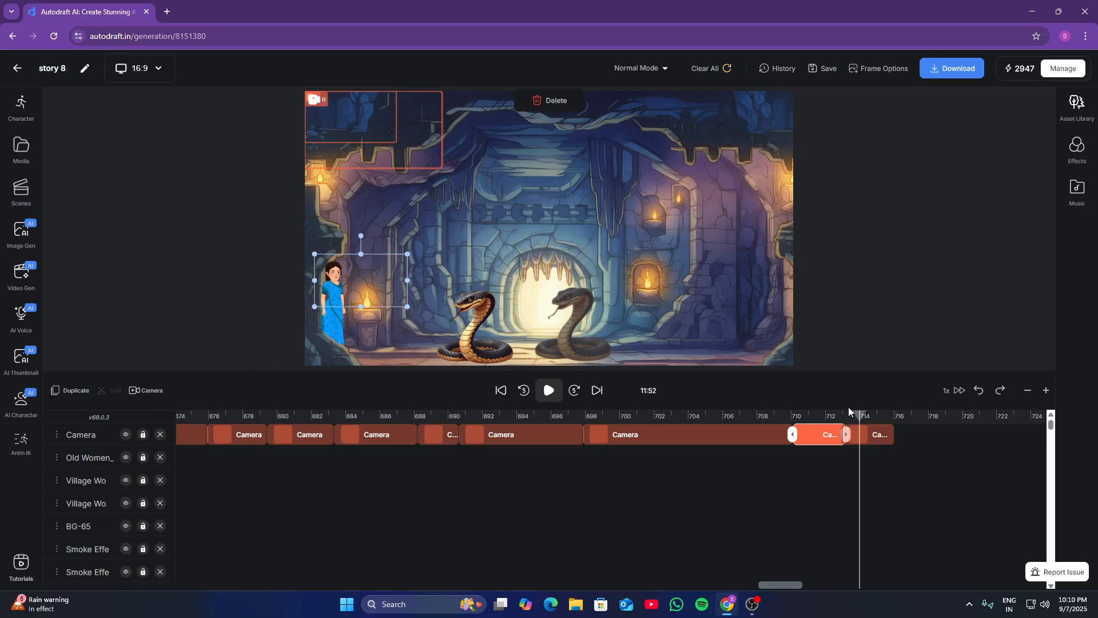
{"action": "left_click_drag", "start_coordinate": [365, 124], "coordinate": [444, 159]}
{"action": "left_click_drag", "start_coordinate": [319, 121], "coordinate": [502, 294]}
{"action": "left_click_drag", "start_coordinate": [579, 314], "coordinate": [659, 362]}
{"action": "left_click_drag", "start_coordinate": [503, 203], "coordinate": [596, 373]}
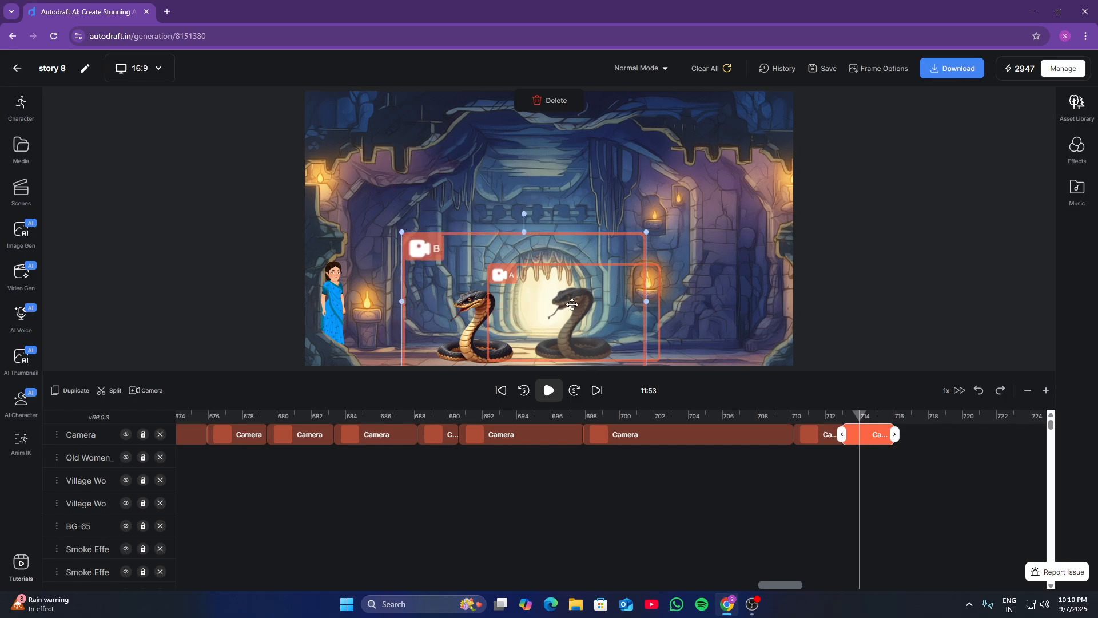
{"action": "left_click_drag", "start_coordinate": [542, 250], "coordinate": [519, 243]}
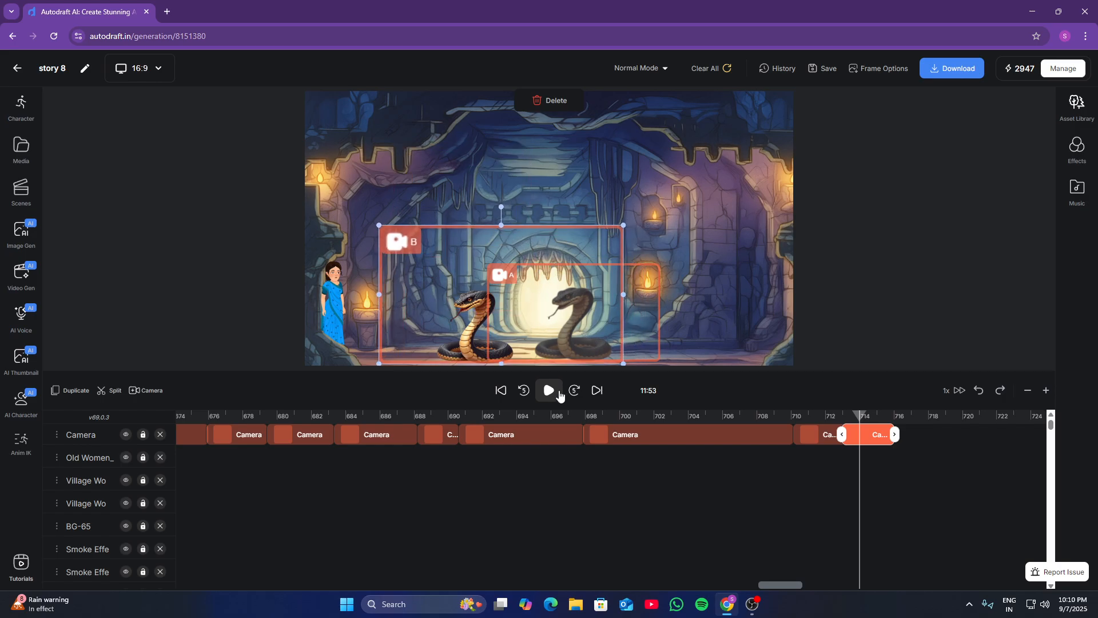
Play back the snake shot and extend the 11:52 camera clip to end at 12:00
{"action": "left_click", "coordinate": [557, 394]}
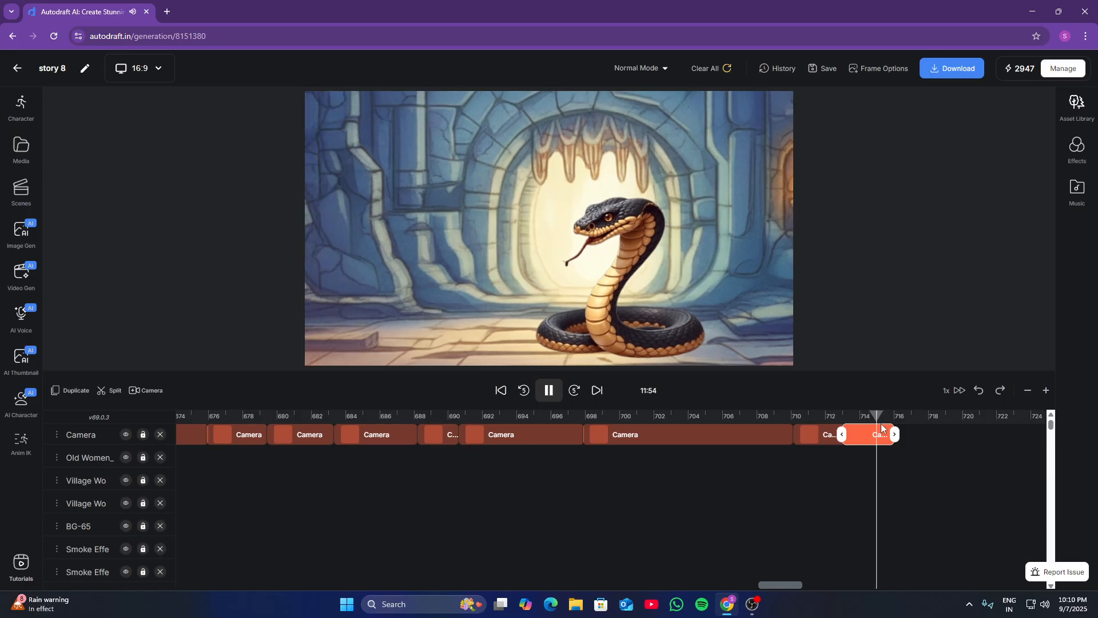
{"action": "left_click_drag", "start_coordinate": [895, 435], "coordinate": [988, 436]}
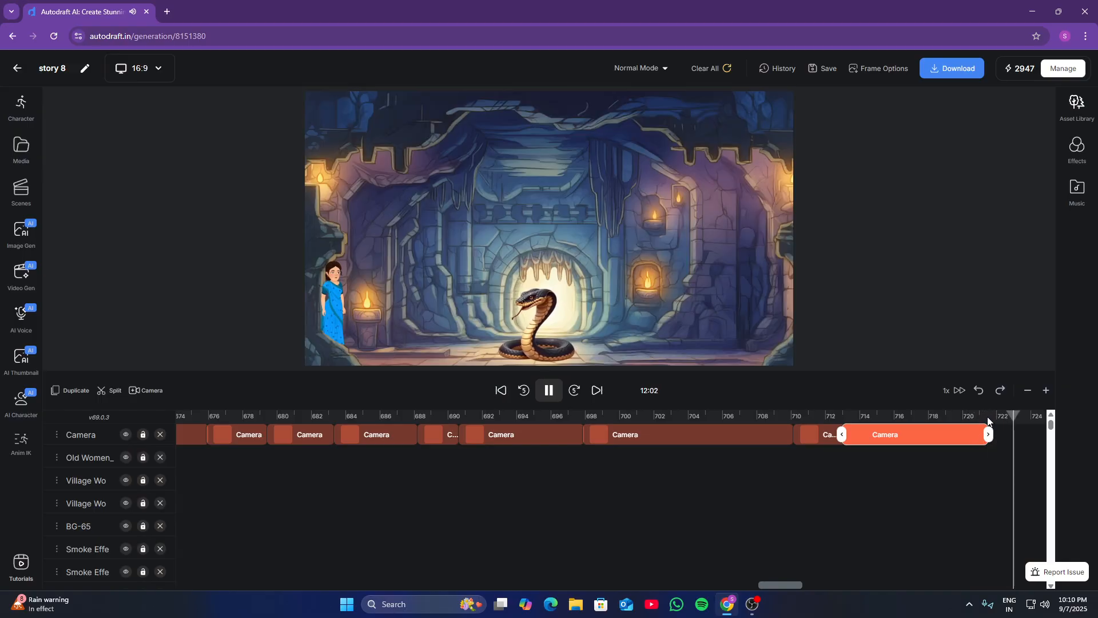
{"action": "left_click", "coordinate": [988, 420]}
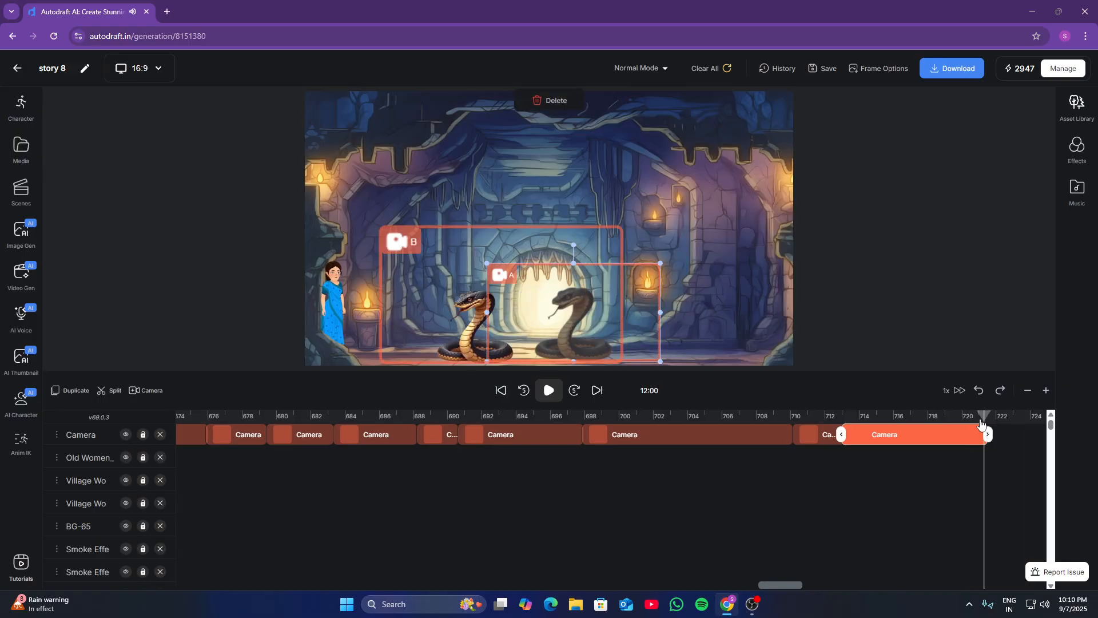
Add a camera clip at 12:00, place an enlarged frame A around the left snake, and reposition frame B in the lower cave
{"action": "left_click", "coordinate": [989, 420]}
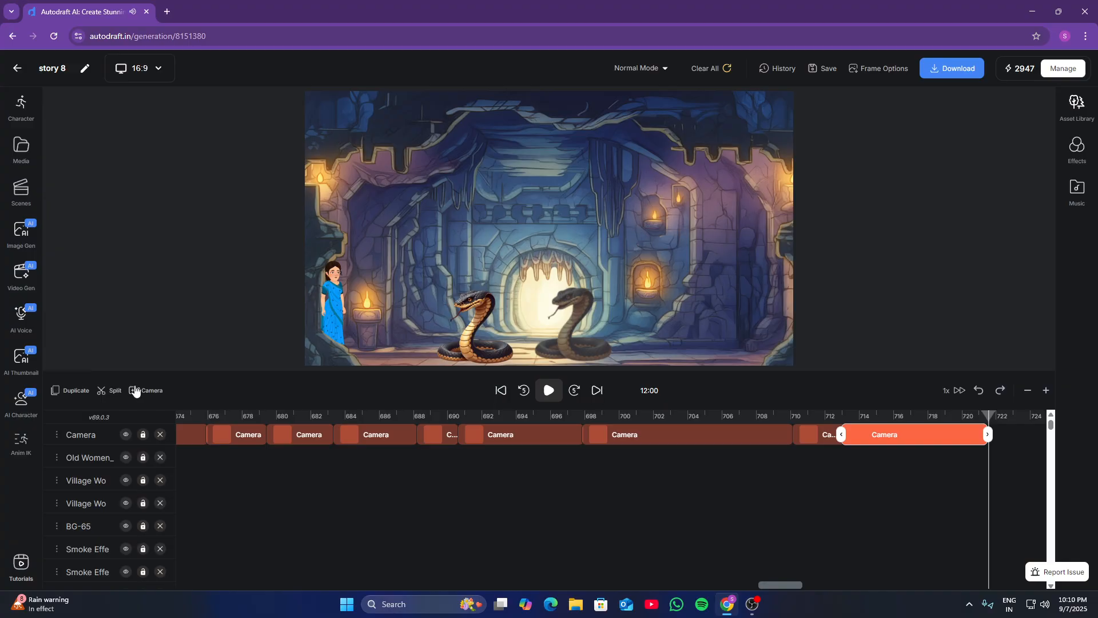
{"action": "left_click", "coordinate": [137, 392]}
{"action": "left_click", "coordinate": [1001, 414]}
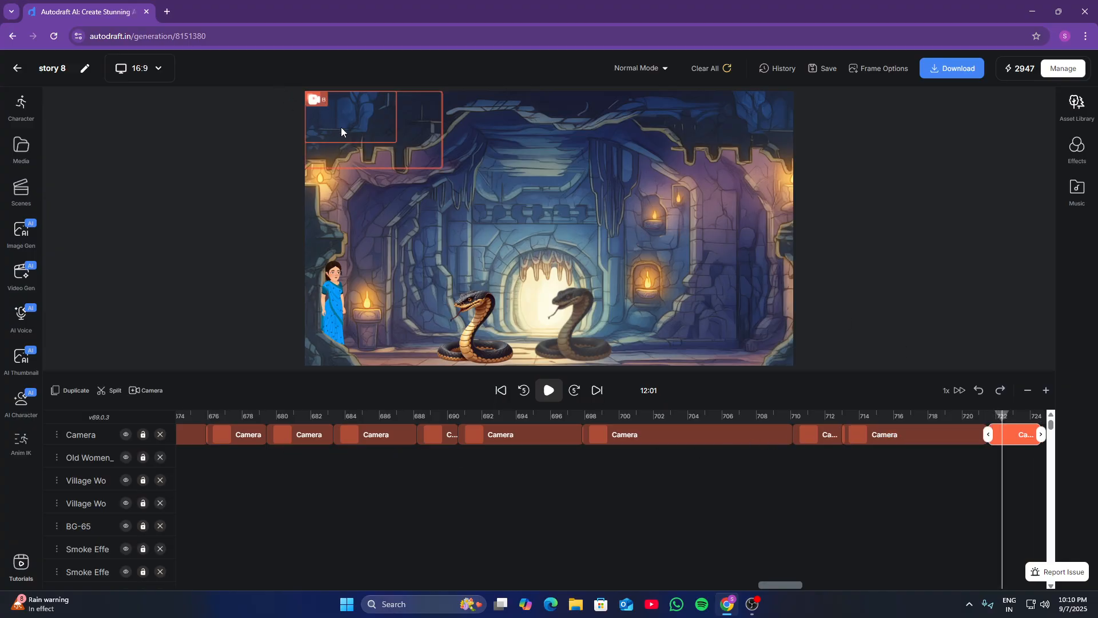
{"action": "left_click_drag", "start_coordinate": [341, 127], "coordinate": [365, 157]}
{"action": "left_click_drag", "start_coordinate": [351, 104], "coordinate": [452, 275]}
{"action": "left_click_drag", "start_coordinate": [501, 317], "coordinate": [572, 357]}
{"action": "left_click_drag", "start_coordinate": [419, 166], "coordinate": [581, 362]}
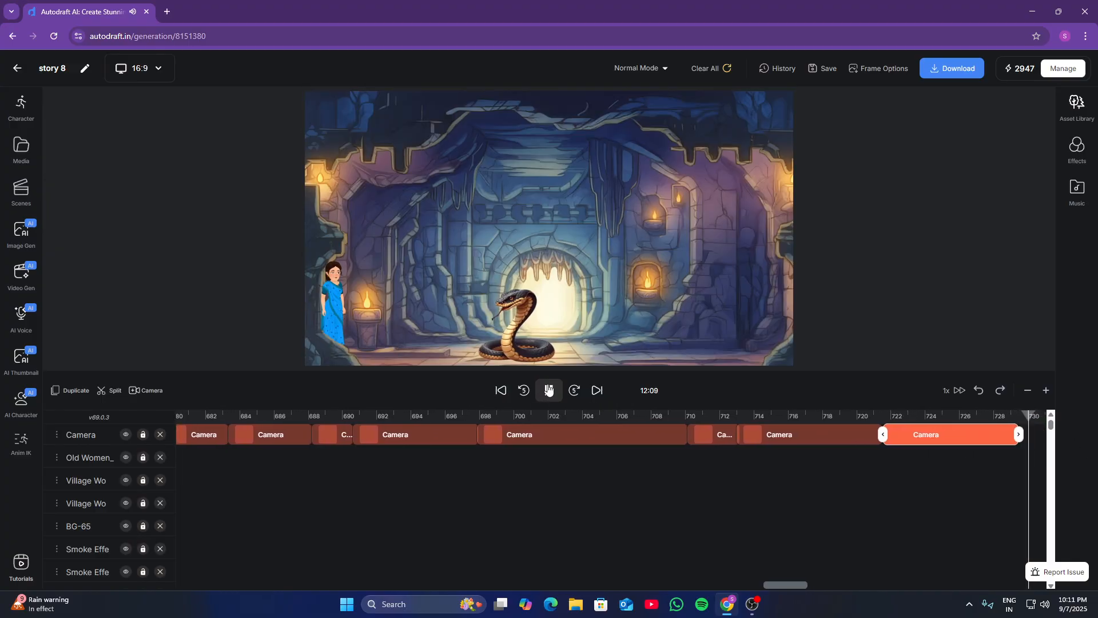
Add a camera clip at 12:08, place frame A on the woman, and enlarge frame B over the woman and the left snake
{"action": "left_click", "coordinate": [548, 389]}
{"action": "left_click", "coordinate": [1014, 414]}
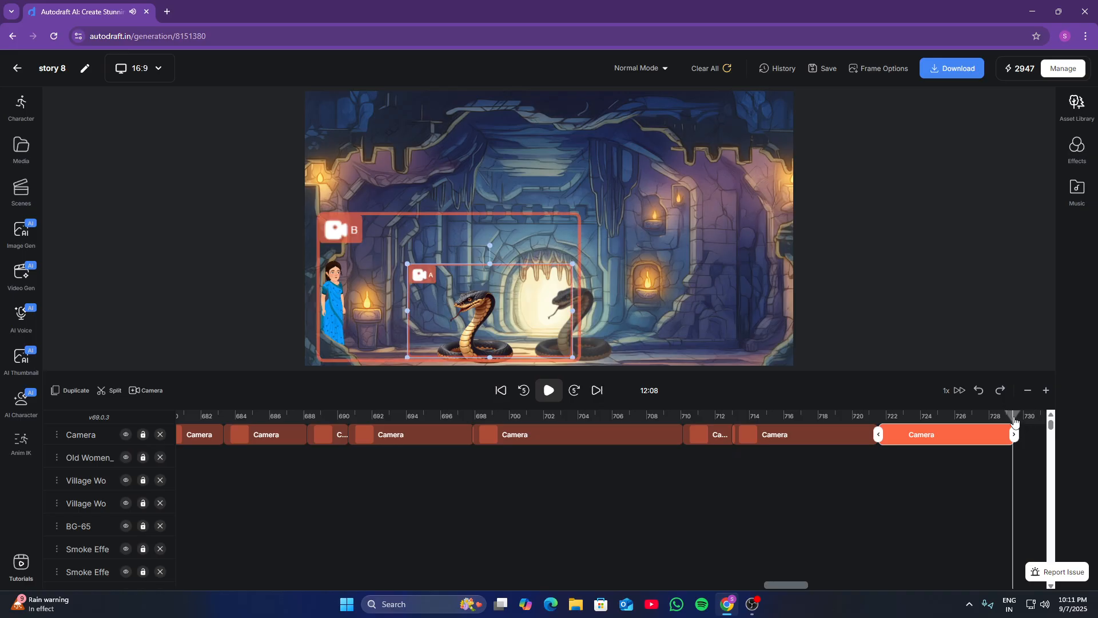
{"action": "left_click", "coordinate": [144, 391]}
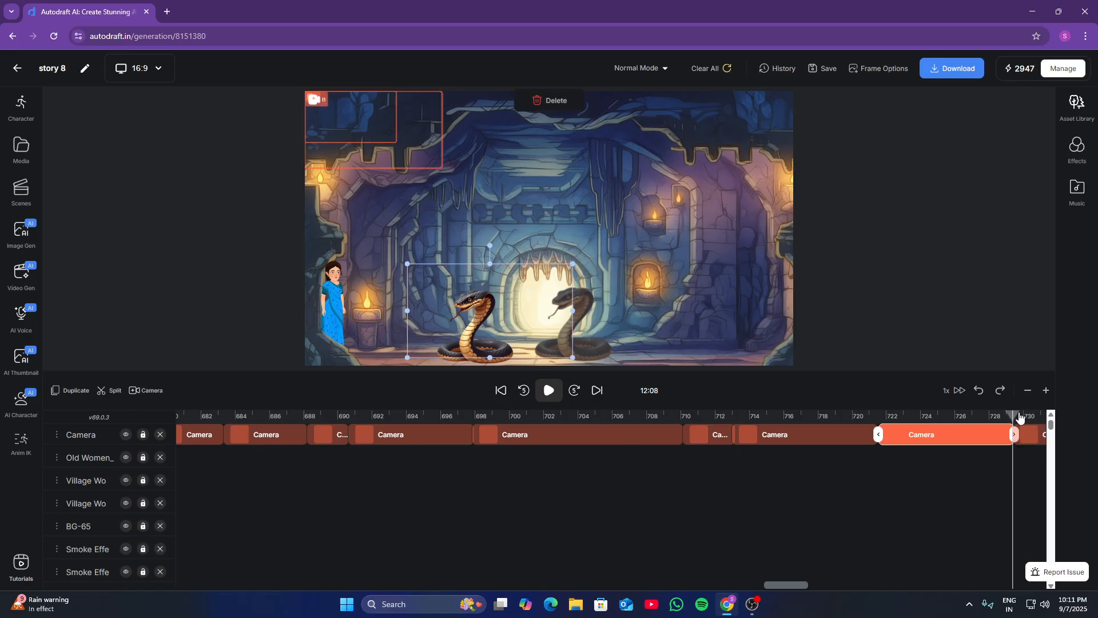
{"action": "left_click", "coordinate": [1034, 418]}
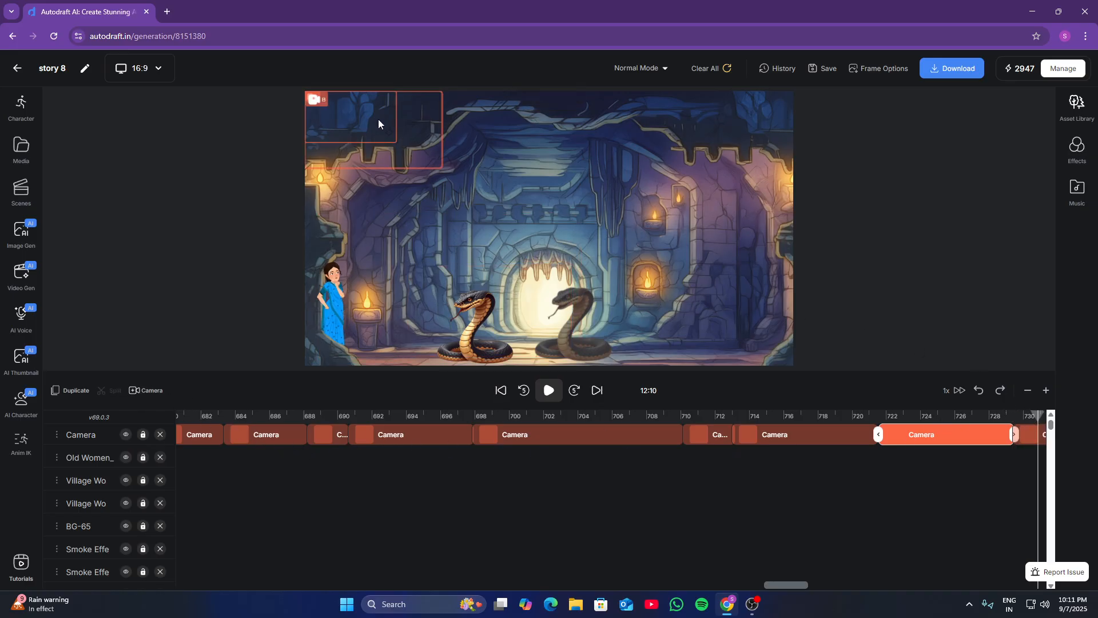
{"action": "left_click", "coordinate": [1032, 430]}
{"action": "left_click_drag", "start_coordinate": [371, 113], "coordinate": [376, 277]}
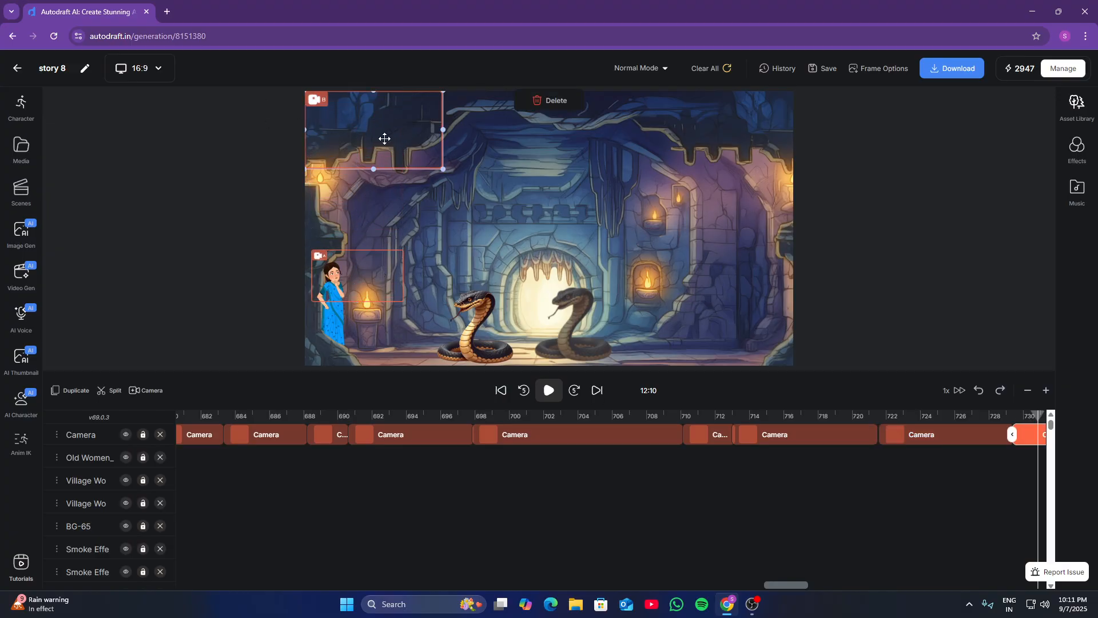
{"action": "left_click_drag", "start_coordinate": [384, 138], "coordinate": [388, 285]}
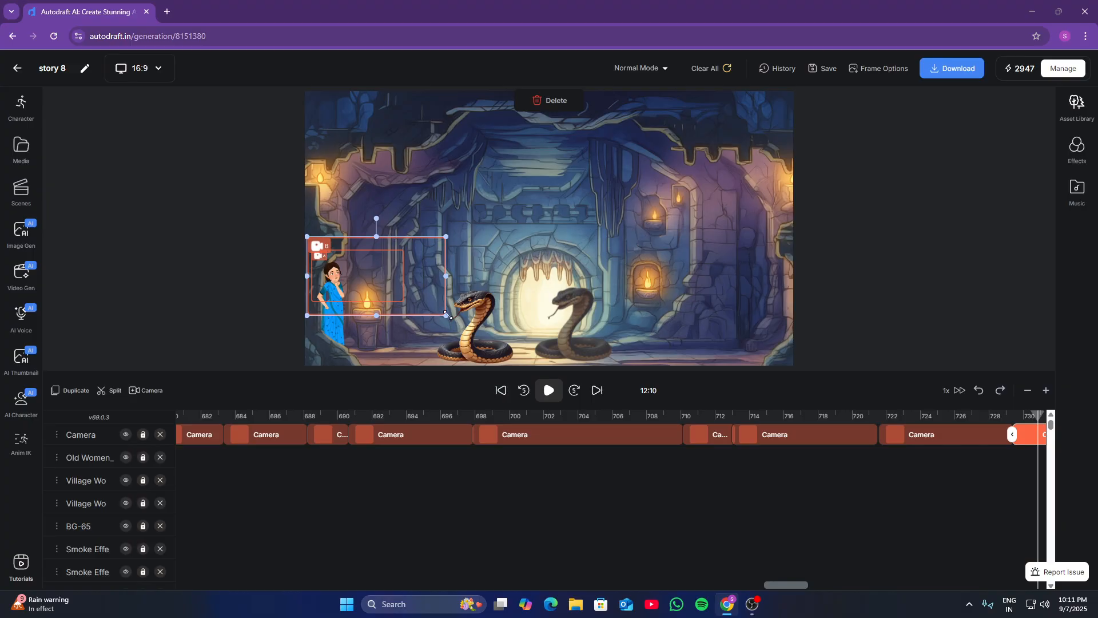
{"action": "left_click_drag", "start_coordinate": [446, 315], "coordinate": [510, 363]}
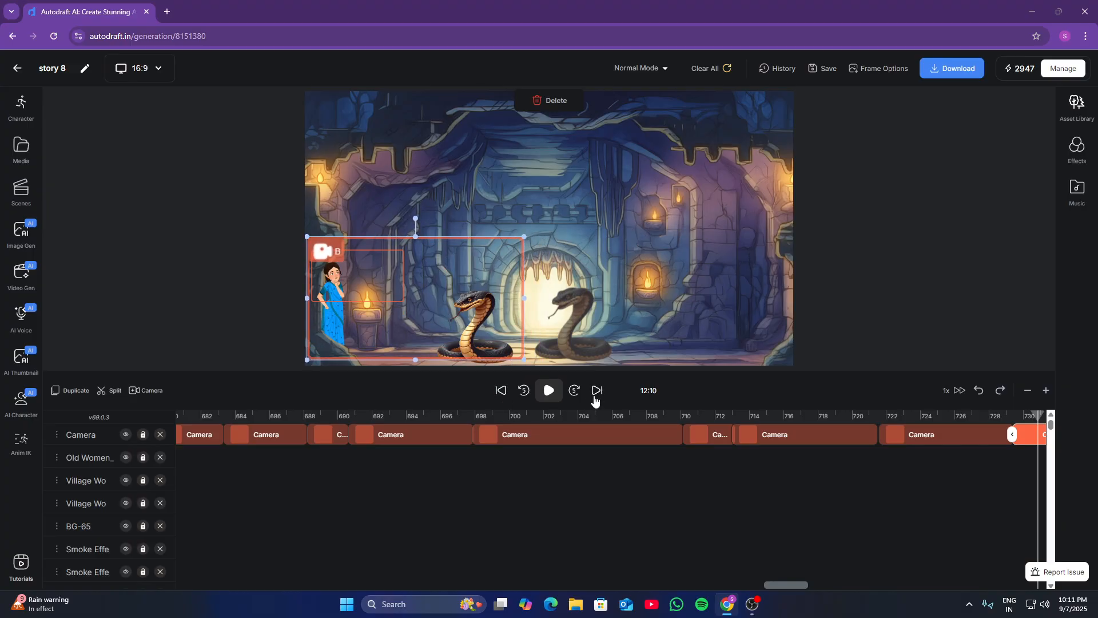
Play back the woman's shot and extend the 12:08 camera clip to 12:15, where her thinking pose ends
{"action": "left_click", "coordinate": [549, 390]}
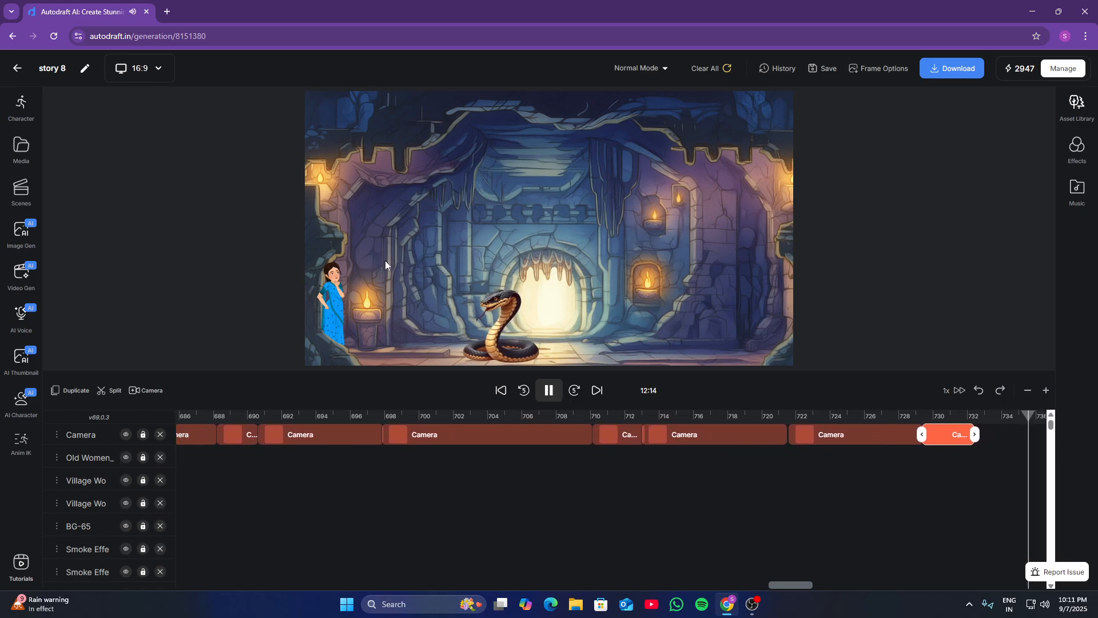
{"action": "left_click", "coordinate": [559, 394]}
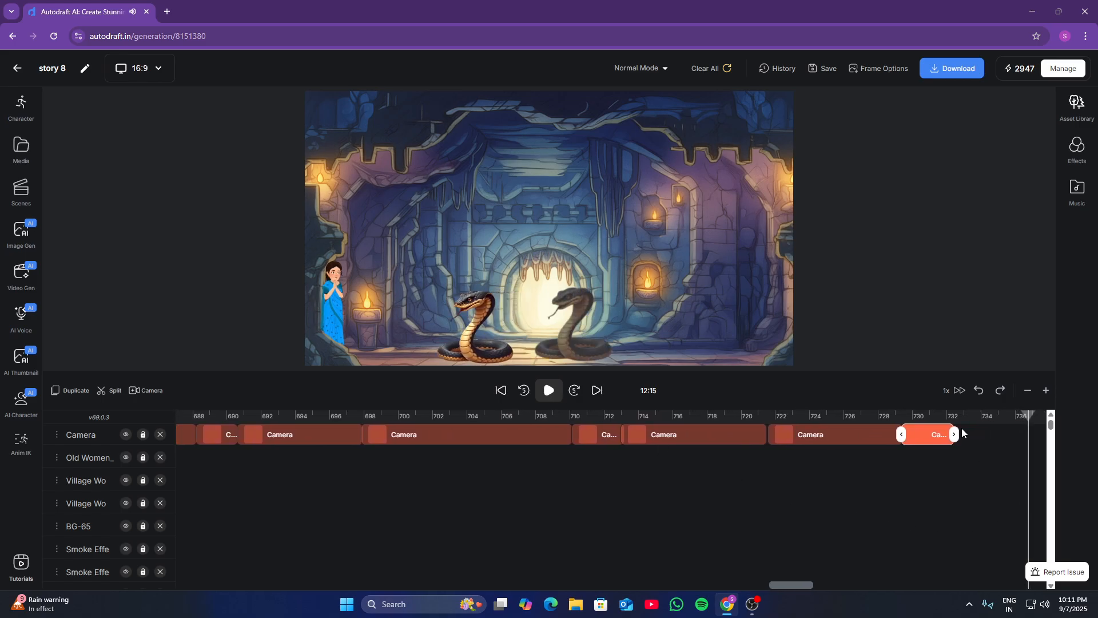
{"action": "scroll", "coordinate": [1022, 468], "scroll_direction": "down", "scroll_amount": 10}
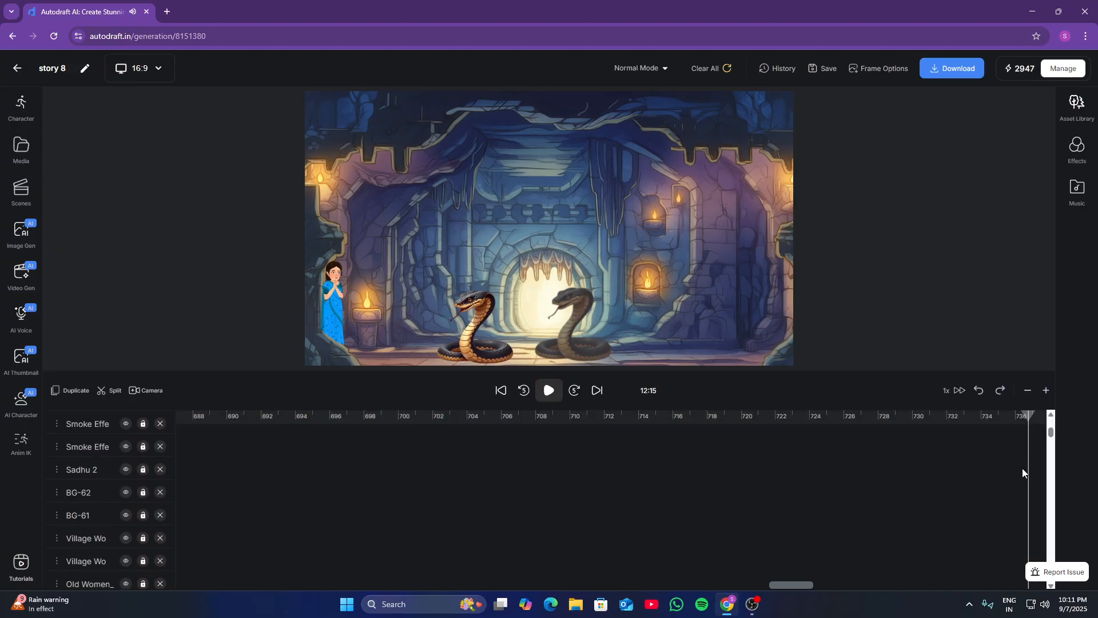
{"action": "scroll", "coordinate": [1022, 469], "scroll_direction": "up", "scroll_amount": 5}
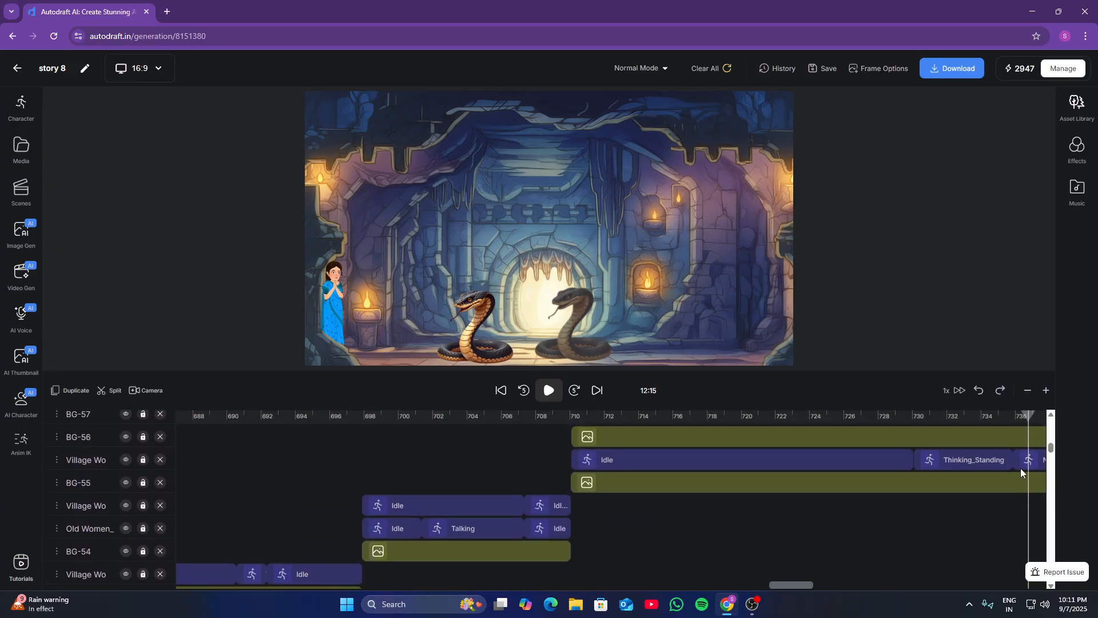
{"action": "left_click", "coordinate": [1012, 482]}
{"action": "scroll", "coordinate": [1012, 486], "scroll_direction": "up", "scroll_amount": 5}
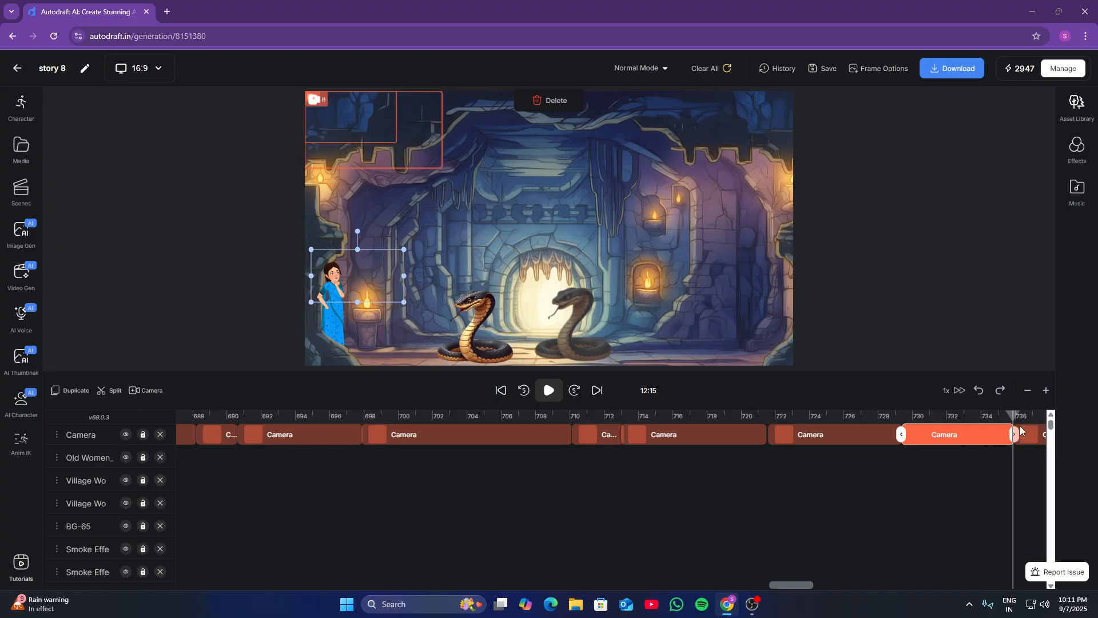
Add a camera clip at 12:15, place frame A on the praying woman, and enlarge frame B over her and the left snake
{"action": "left_click", "coordinate": [1037, 423]}
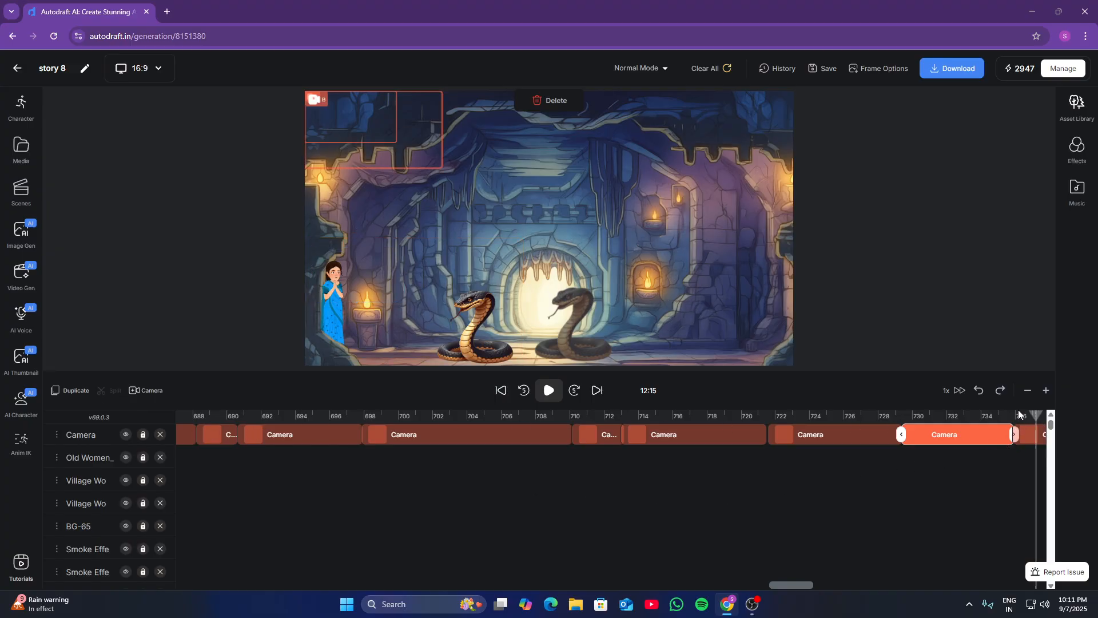
{"action": "left_click", "coordinate": [351, 121]}
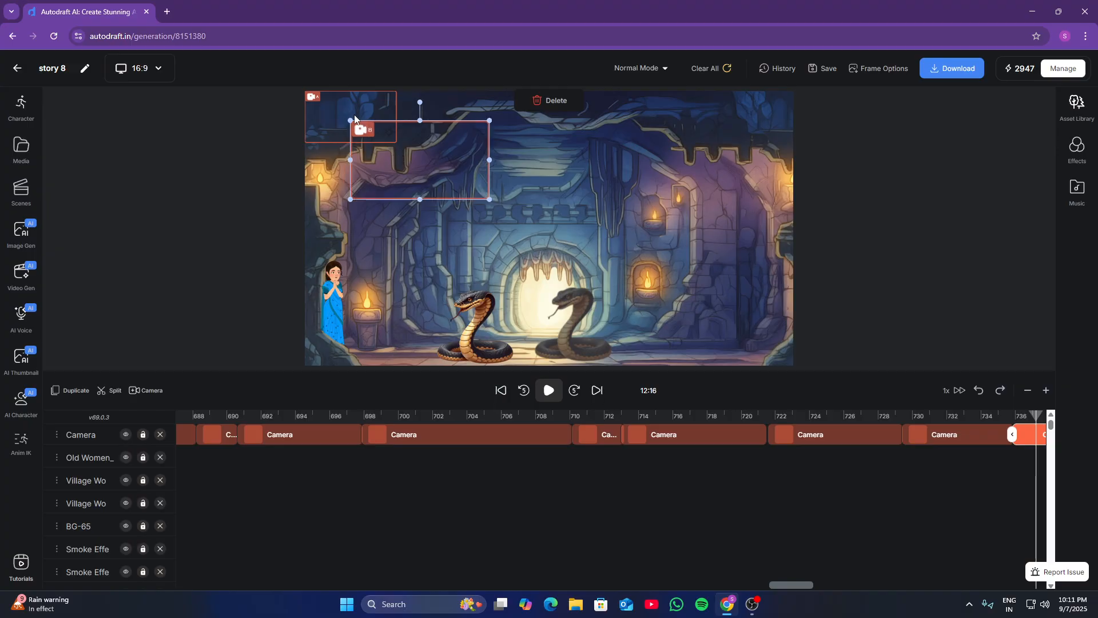
{"action": "left_click_drag", "start_coordinate": [354, 118], "coordinate": [358, 274]}
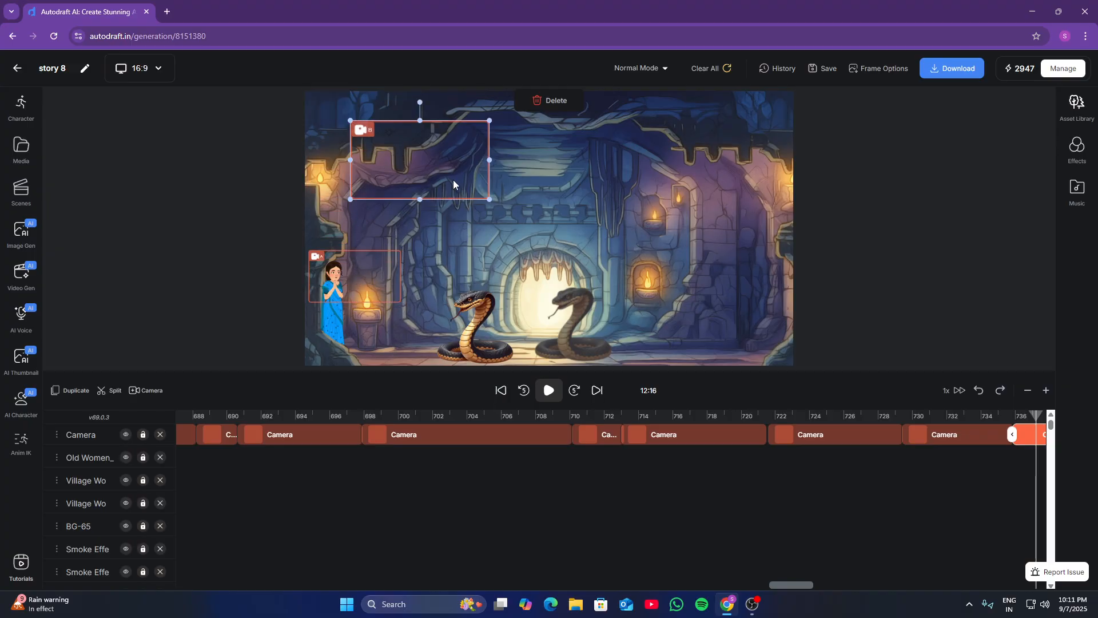
{"action": "left_click_drag", "start_coordinate": [453, 179], "coordinate": [523, 358]}
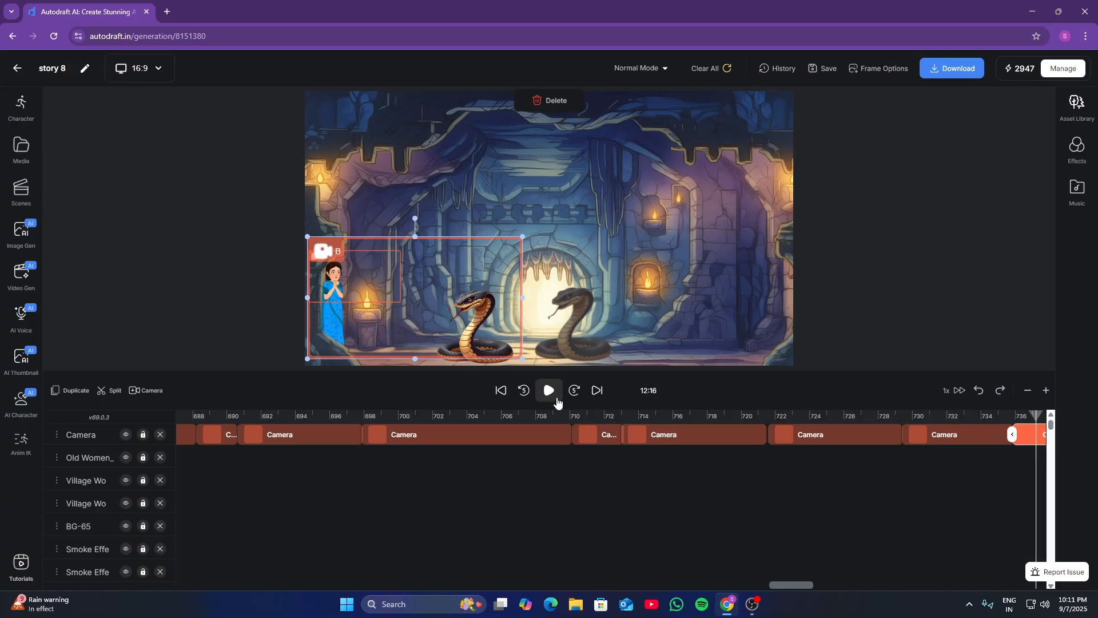
Play back the praying woman's shot and extend the 12:15 camera clip to end at 12:27
{"action": "left_click", "coordinate": [549, 391]}
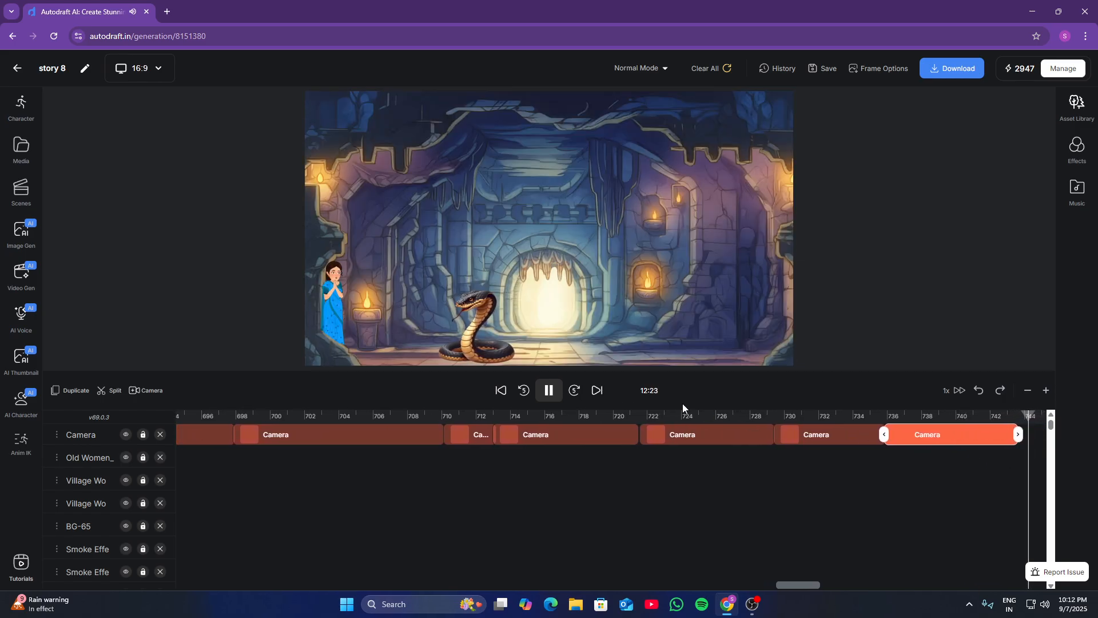
{"action": "left_click", "coordinate": [549, 390]}
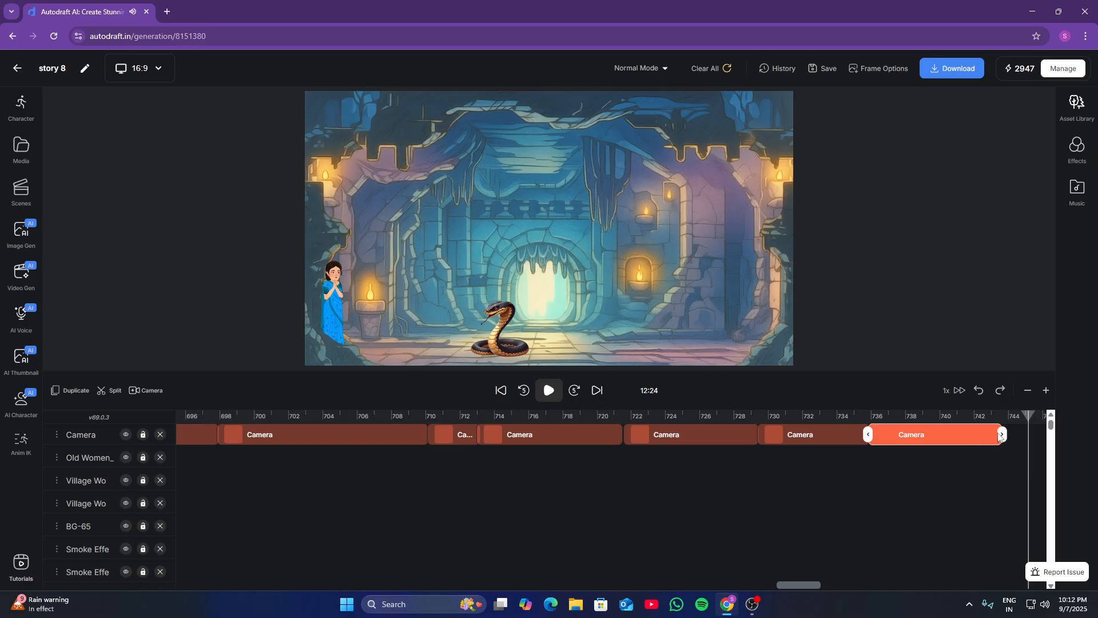
{"action": "left_click_drag", "start_coordinate": [1002, 435], "coordinate": [1042, 440]}
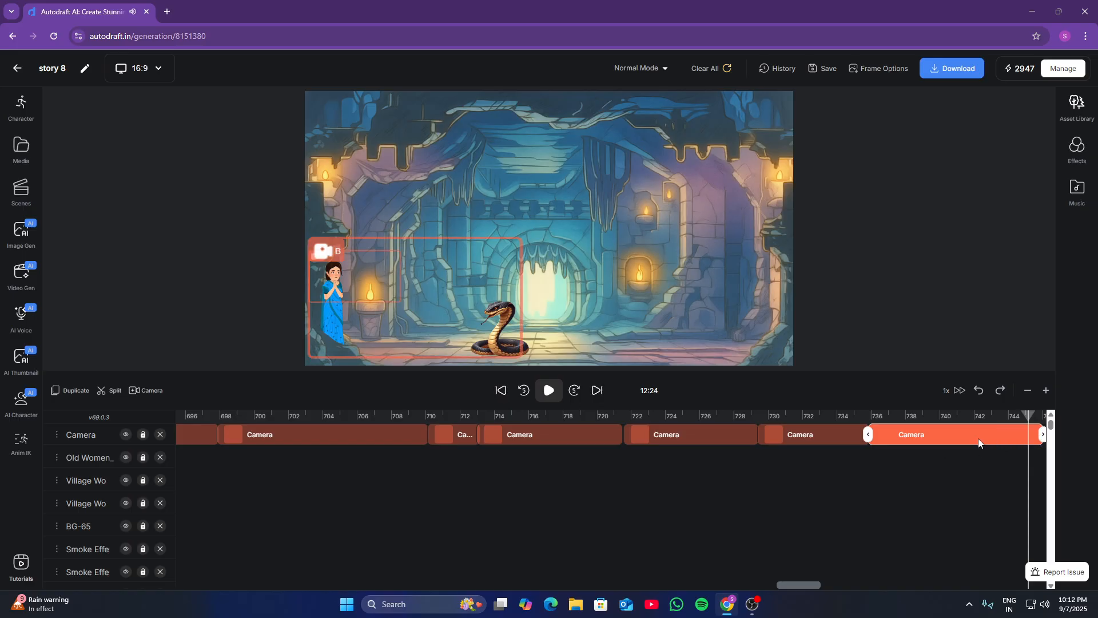
{"action": "left_click", "coordinate": [549, 390]}
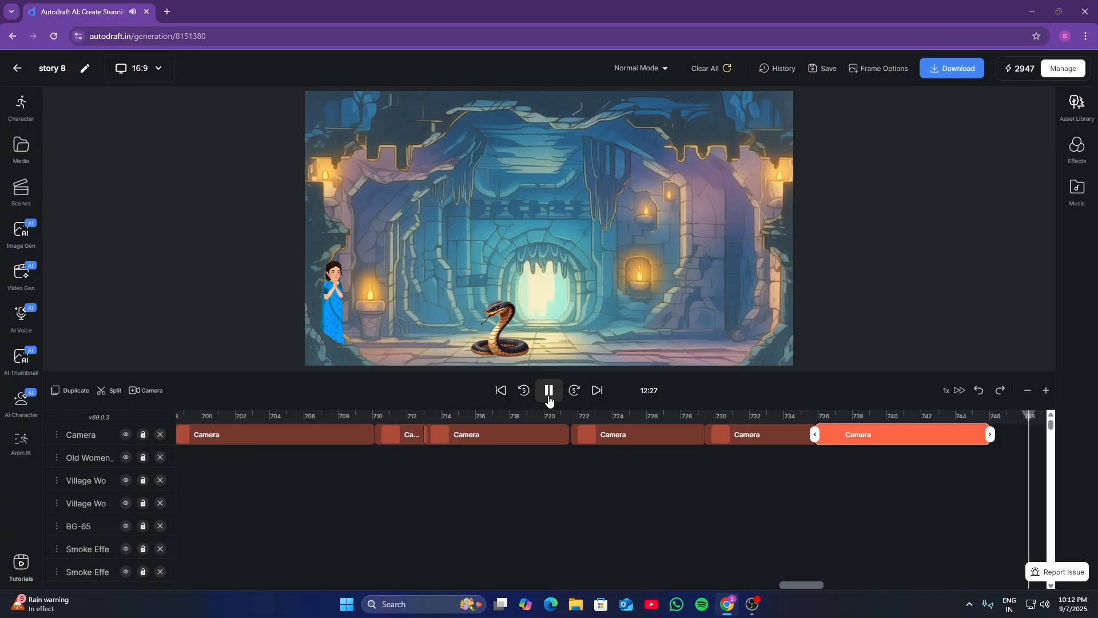
{"action": "left_click", "coordinate": [548, 390]}
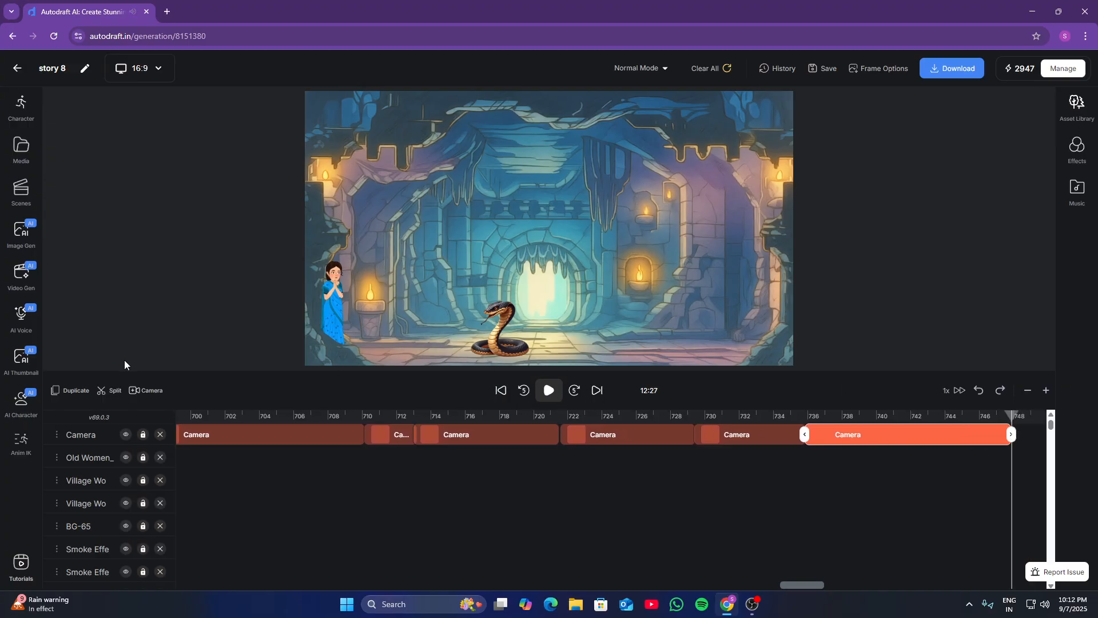
Add a longer camera clip at 12:27, with an enlarged frame A around the central snake and frame B around the snake on the right
{"action": "left_click", "coordinate": [1034, 423]}
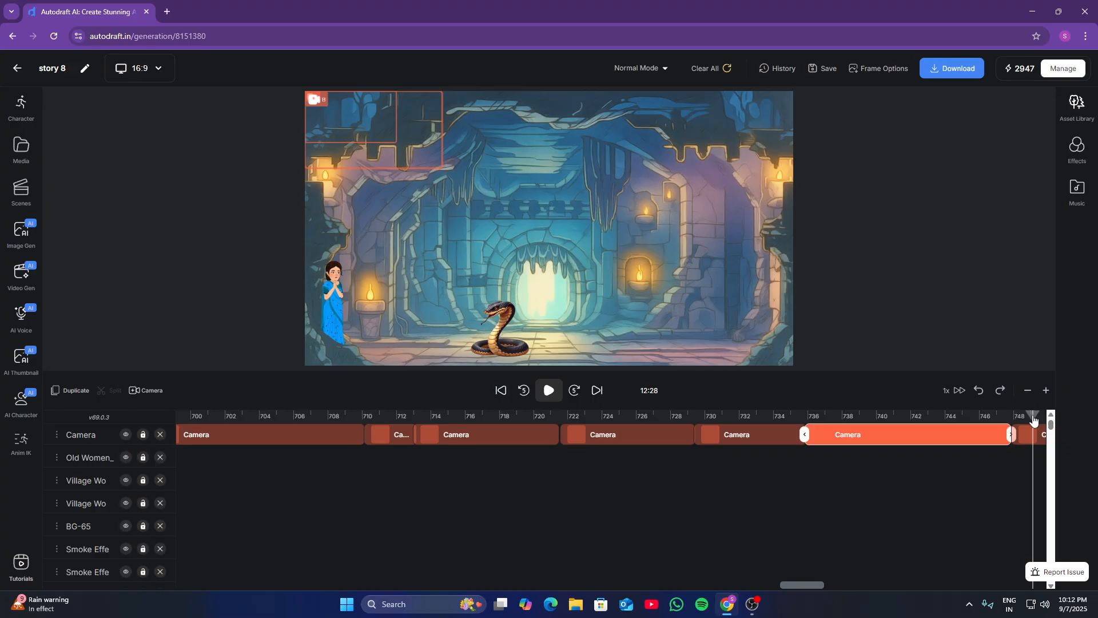
{"action": "left_click", "coordinate": [359, 131]}
{"action": "left_click_drag", "start_coordinate": [362, 133], "coordinate": [457, 298]}
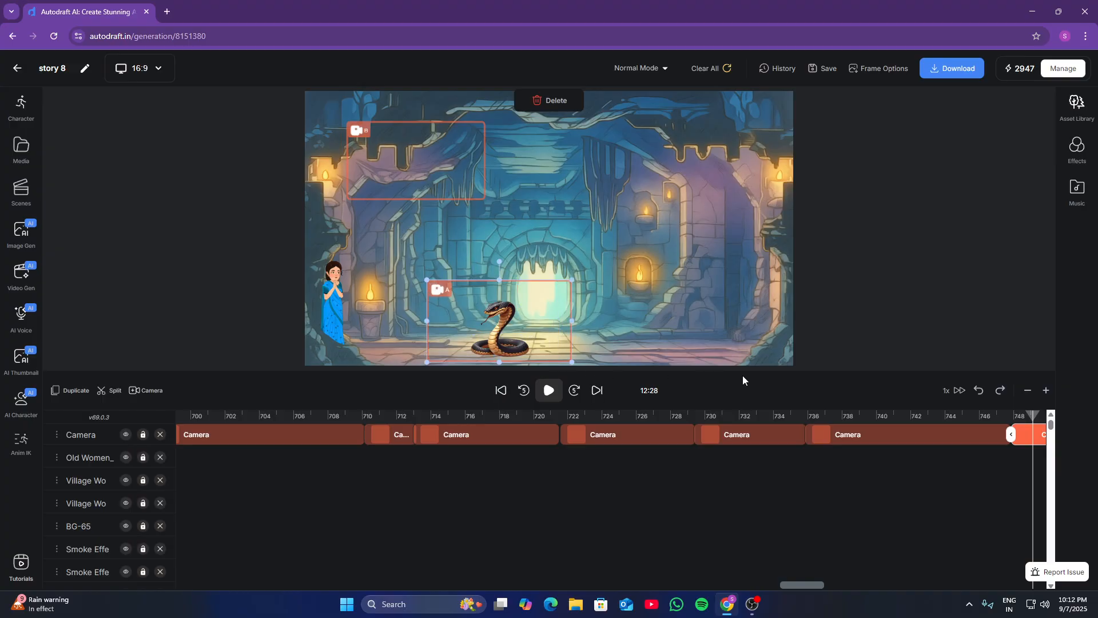
{"action": "scroll", "coordinate": [1023, 419], "scroll_direction": "right", "scroll_amount": 6}
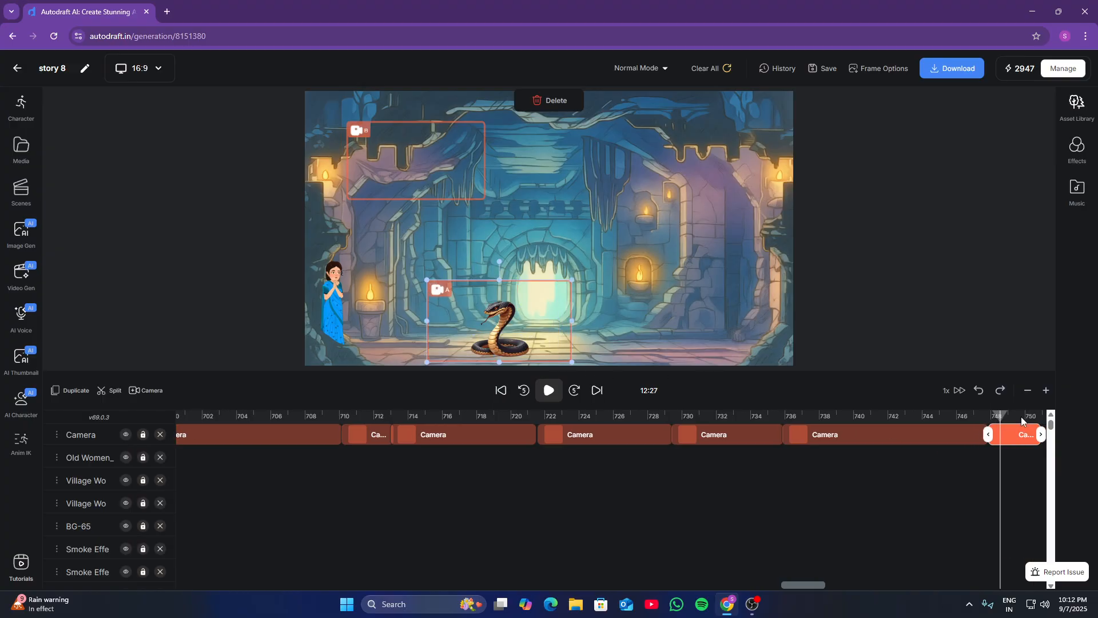
{"action": "left_click", "coordinate": [724, 429]}
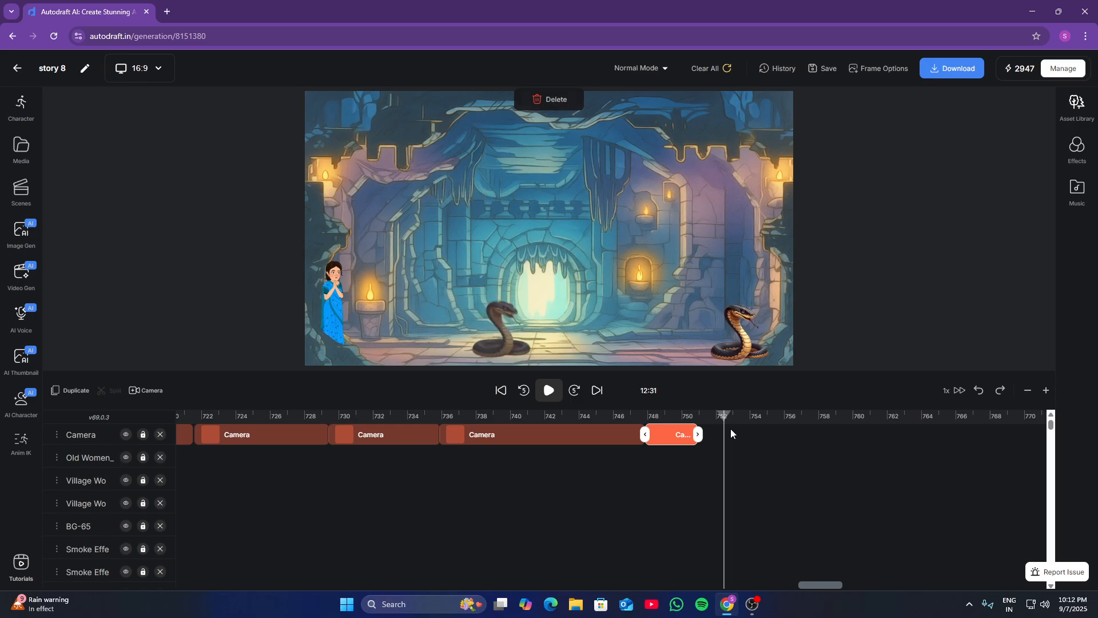
{"action": "left_click_drag", "start_coordinate": [698, 434], "coordinate": [824, 445]}
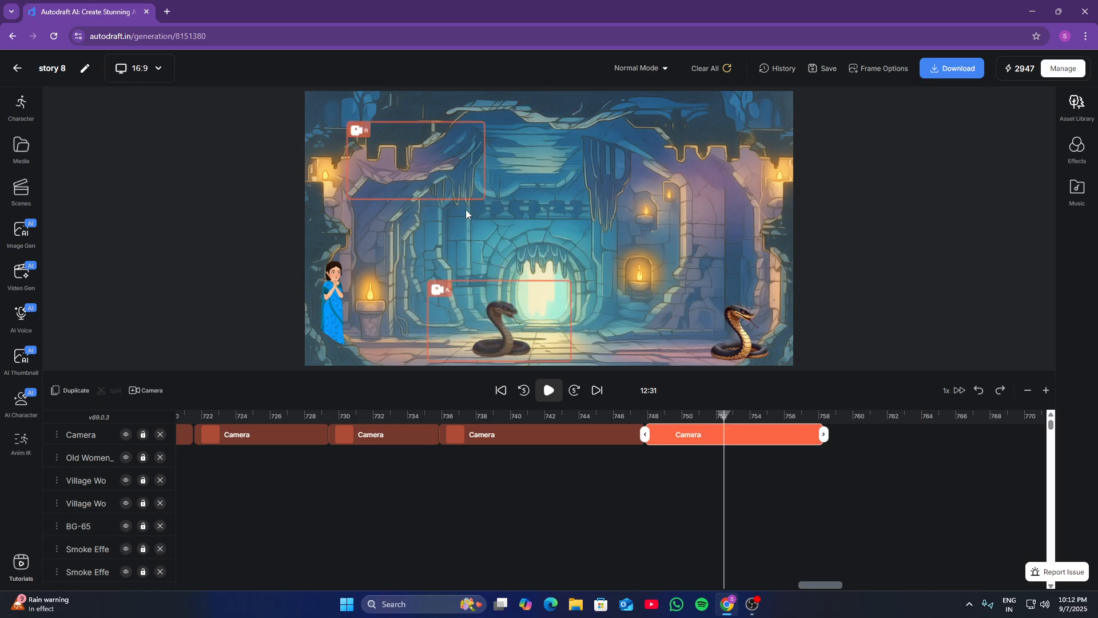
{"action": "left_click_drag", "start_coordinate": [420, 177], "coordinate": [727, 352]}
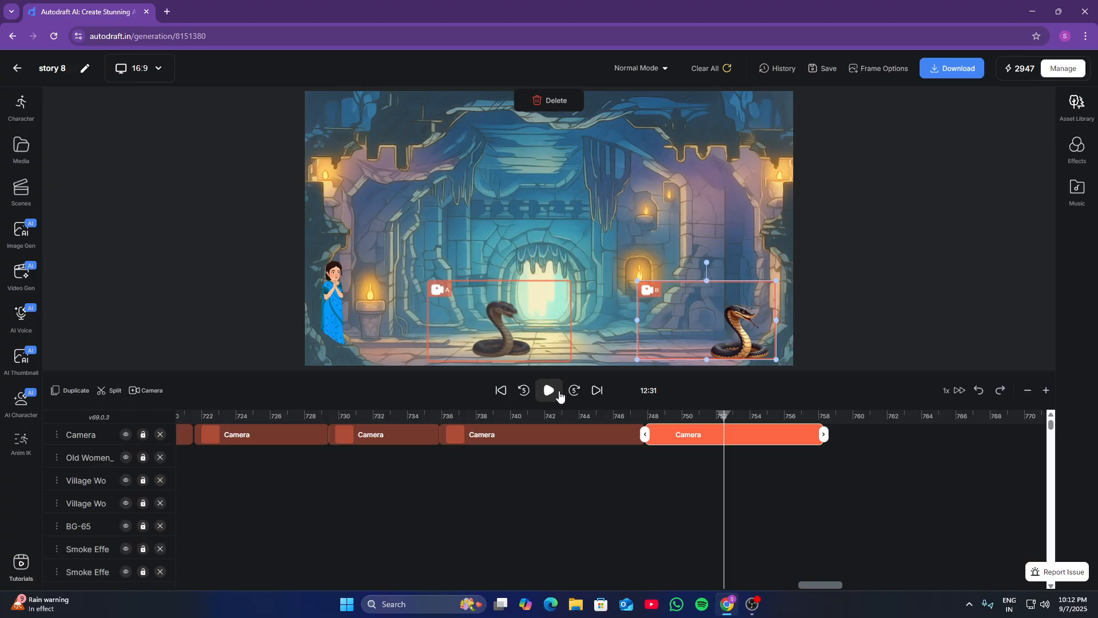
Play back the moving snake shot and adjust the 12:27 camera clip to end at 12:36
{"action": "left_click_drag", "start_coordinate": [824, 434], "coordinate": [882, 442]}
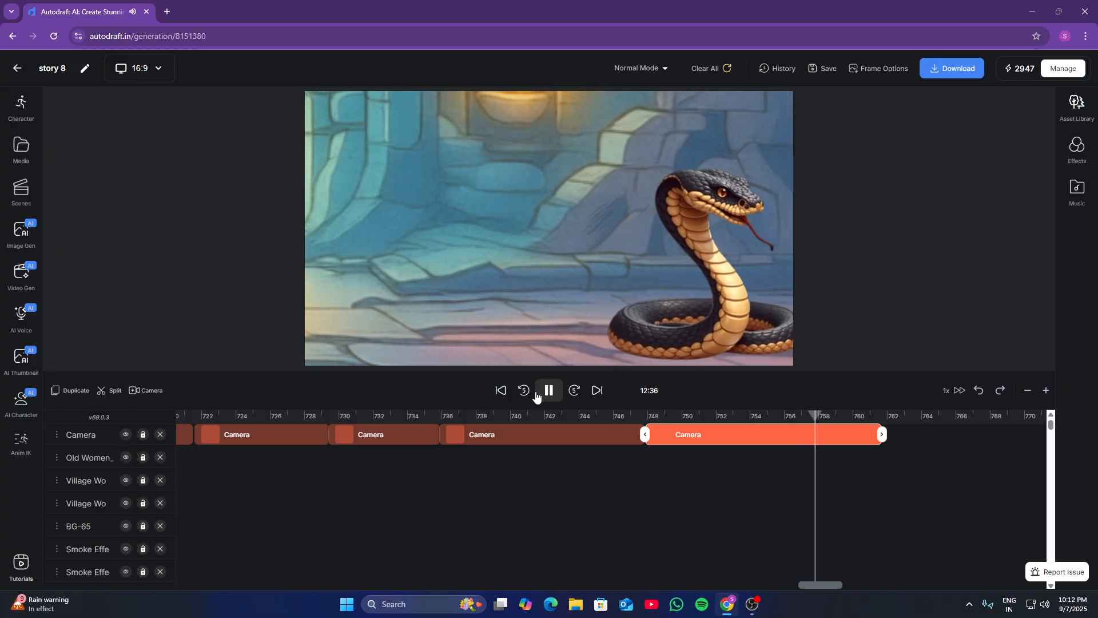
{"action": "left_click", "coordinate": [540, 394]}
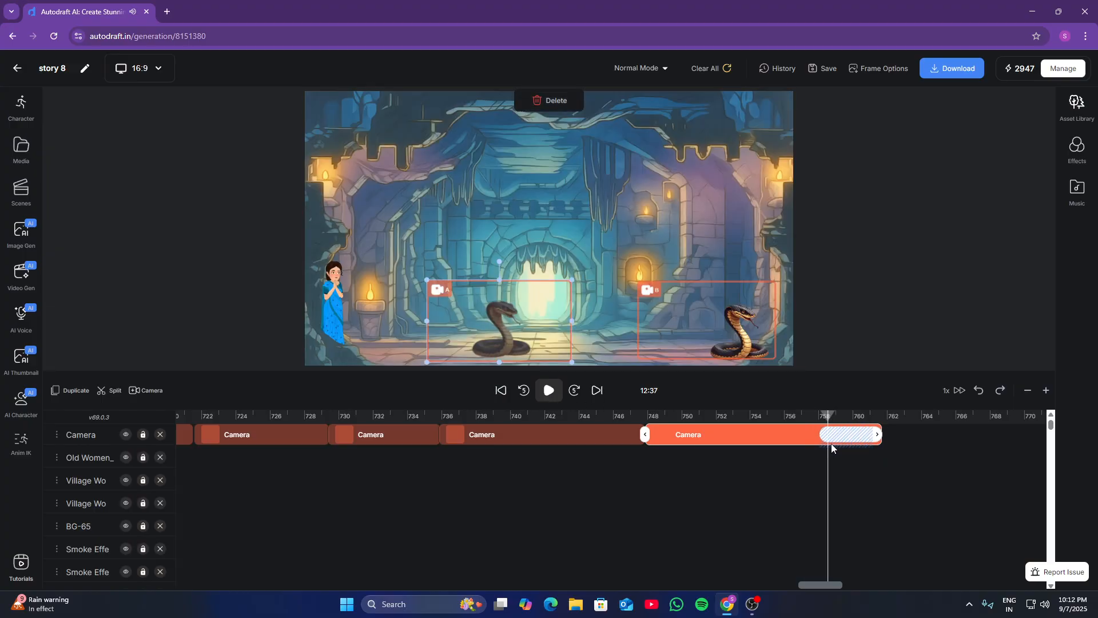
{"action": "left_click", "coordinate": [647, 418]}
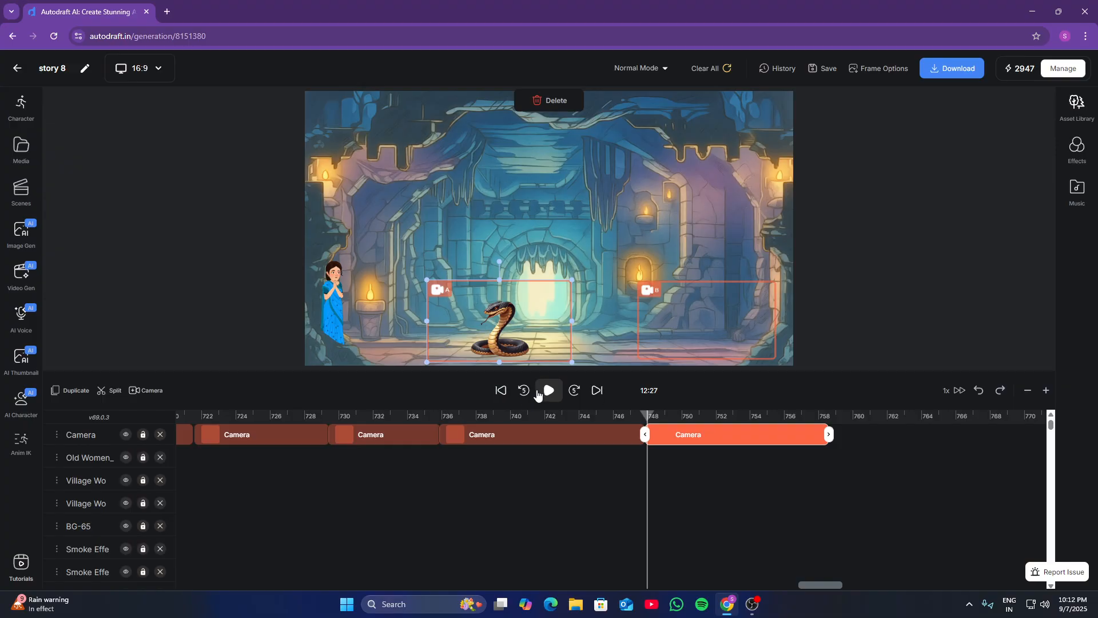
{"action": "left_click", "coordinate": [541, 393]}
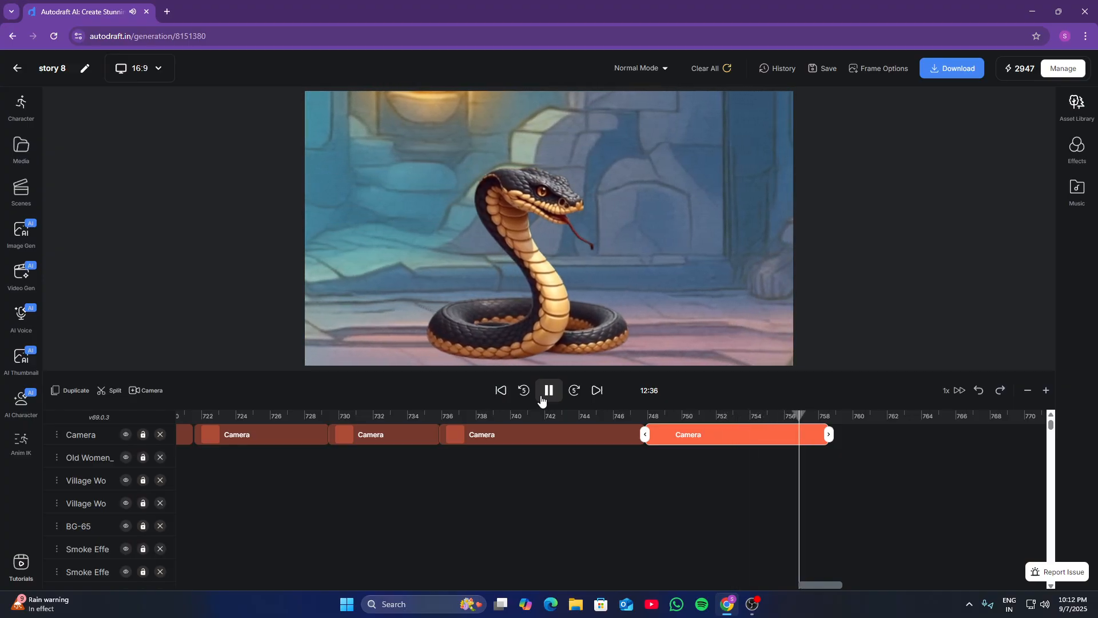
{"action": "left_click", "coordinate": [542, 399]}
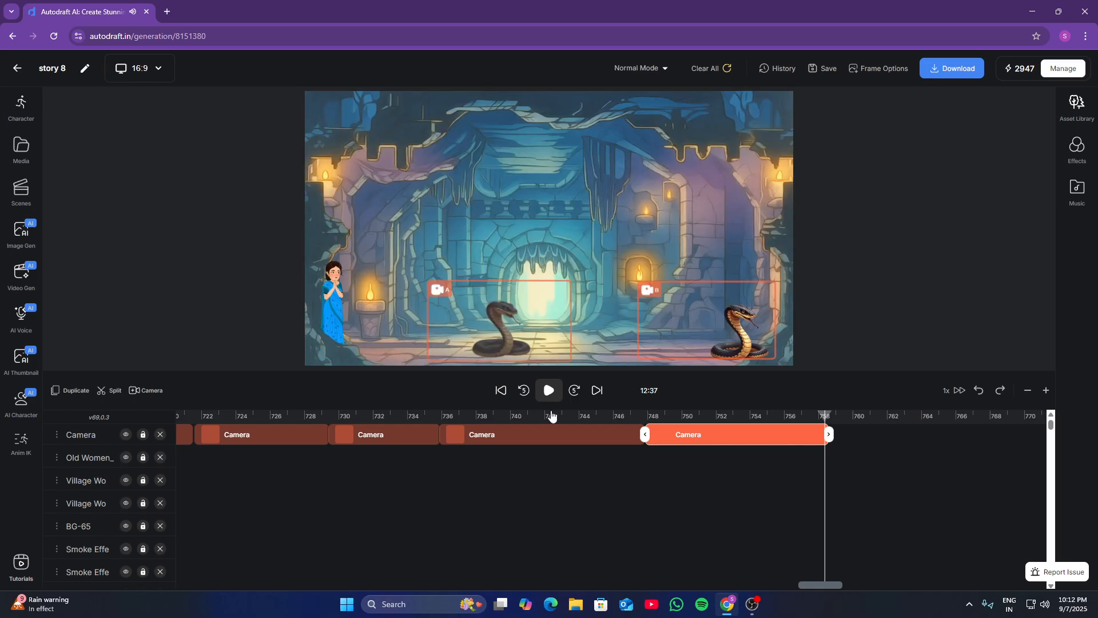
{"action": "left_click_drag", "start_coordinate": [829, 435], "coordinate": [817, 436]}
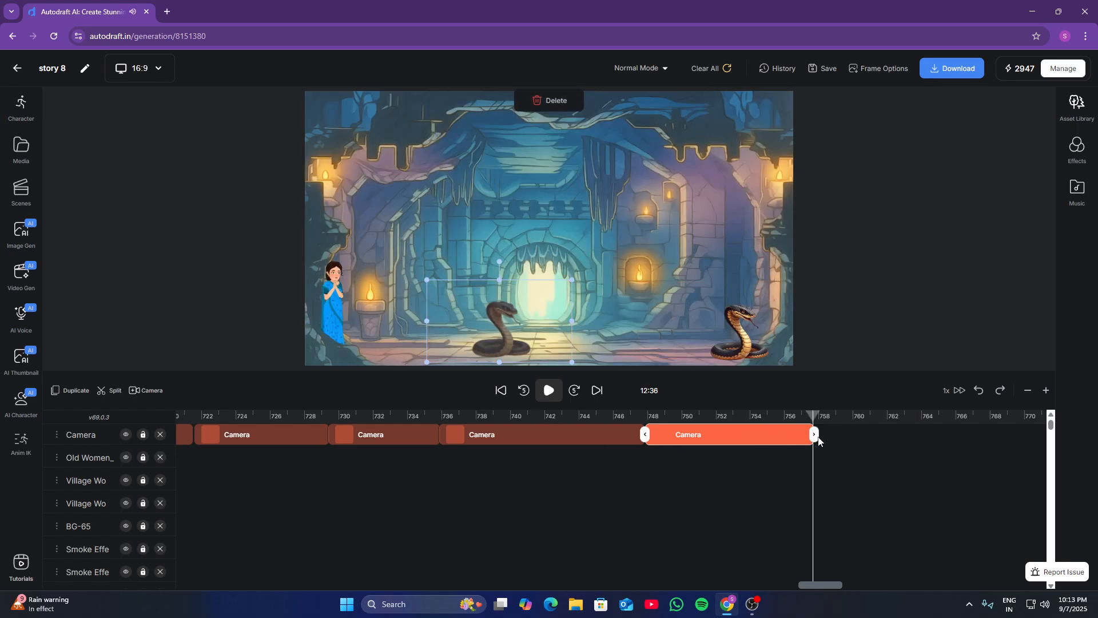
Add a camera clip at 12:36, place frame A on the woman, and position frame B around her
{"action": "left_click", "coordinate": [142, 391]}
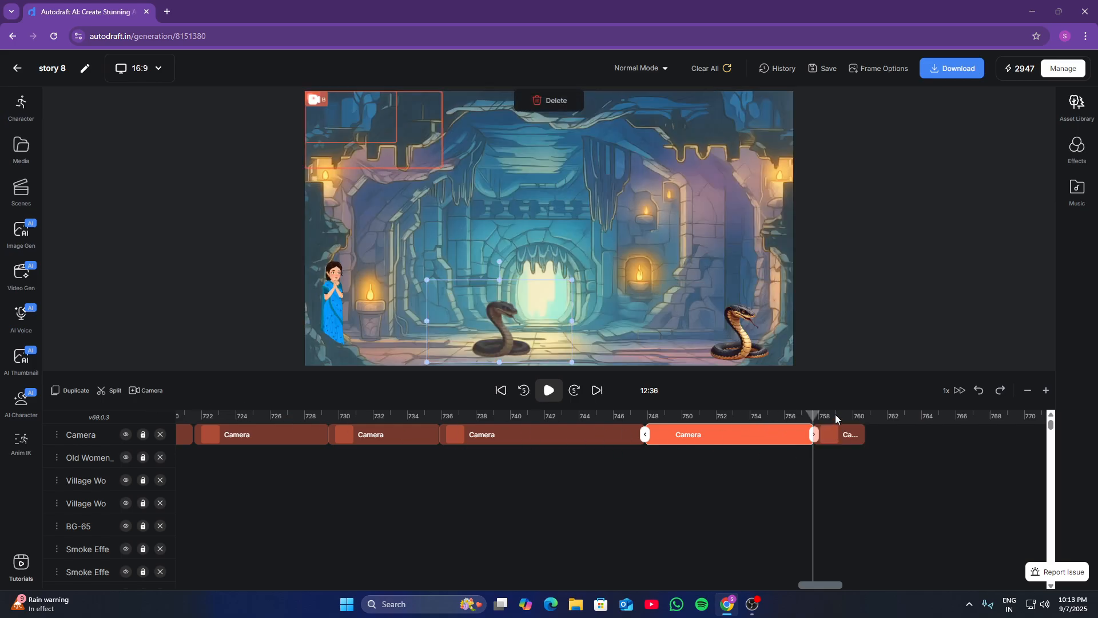
{"action": "left_click", "coordinate": [427, 167]}
{"action": "left_click", "coordinate": [371, 140]}
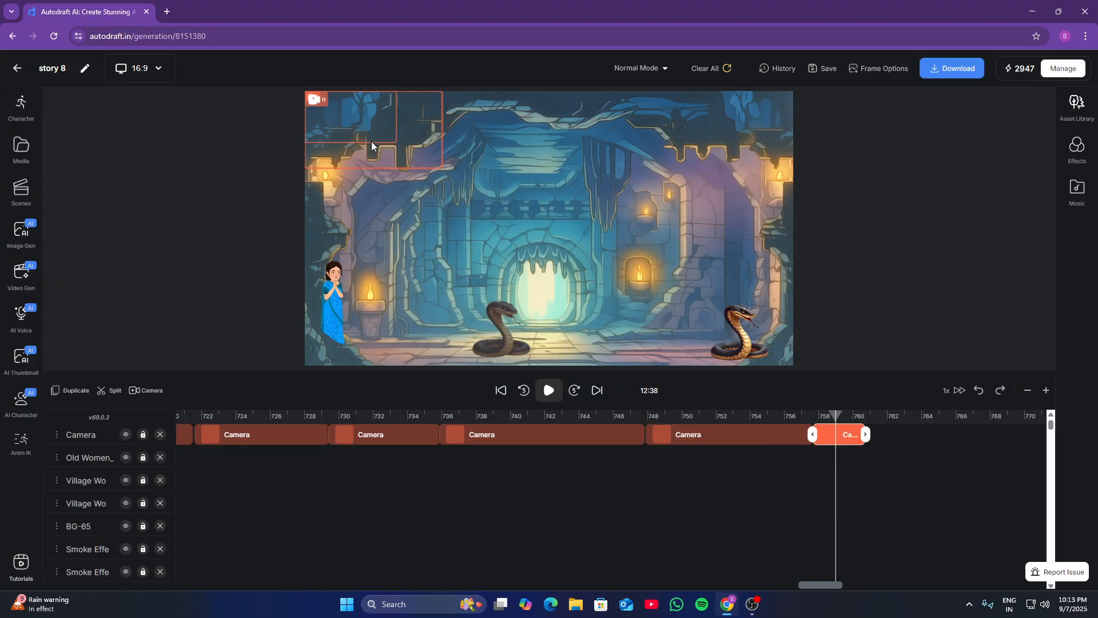
{"action": "left_click_drag", "start_coordinate": [372, 142], "coordinate": [394, 192]}
{"action": "left_click_drag", "start_coordinate": [338, 121], "coordinate": [345, 280]}
{"action": "left_click_drag", "start_coordinate": [406, 183], "coordinate": [375, 299]}
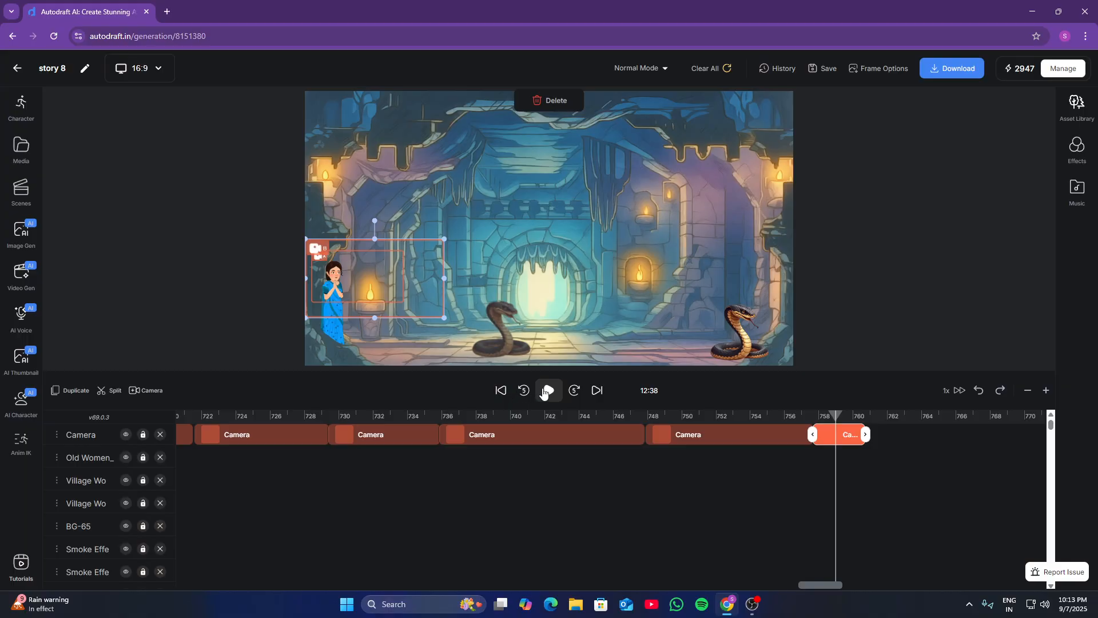
Play back the two women's conversation and cave arrival, and extend the 12:36 camera clip to end at 12:52
{"action": "left_click", "coordinate": [547, 390]}
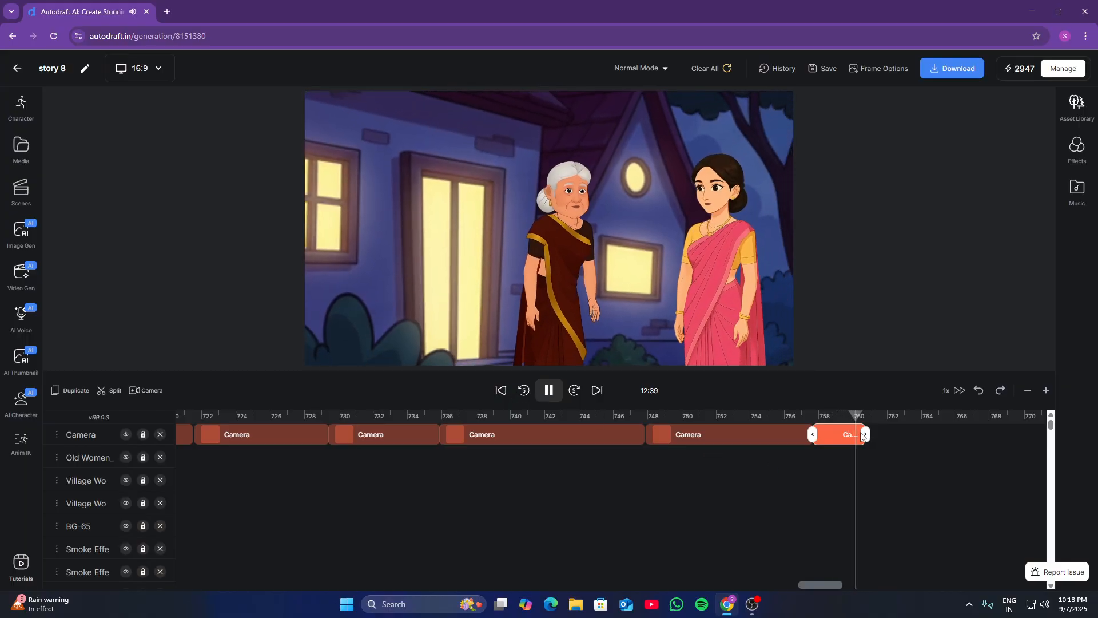
{"action": "left_click_drag", "start_coordinate": [865, 435], "coordinate": [945, 434]}
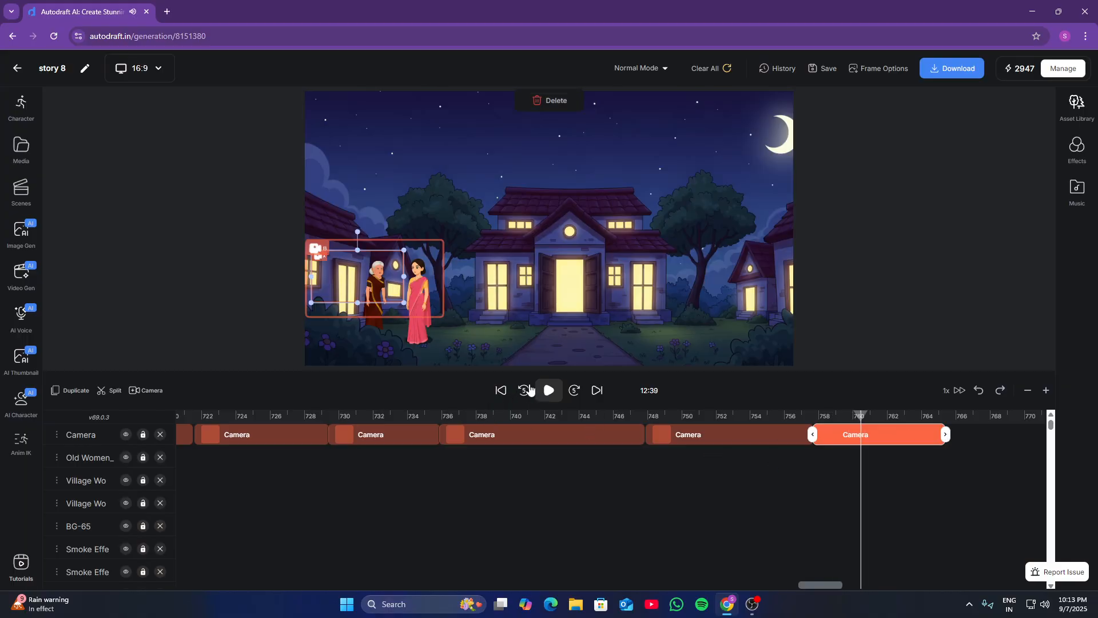
{"action": "left_click", "coordinate": [546, 390]}
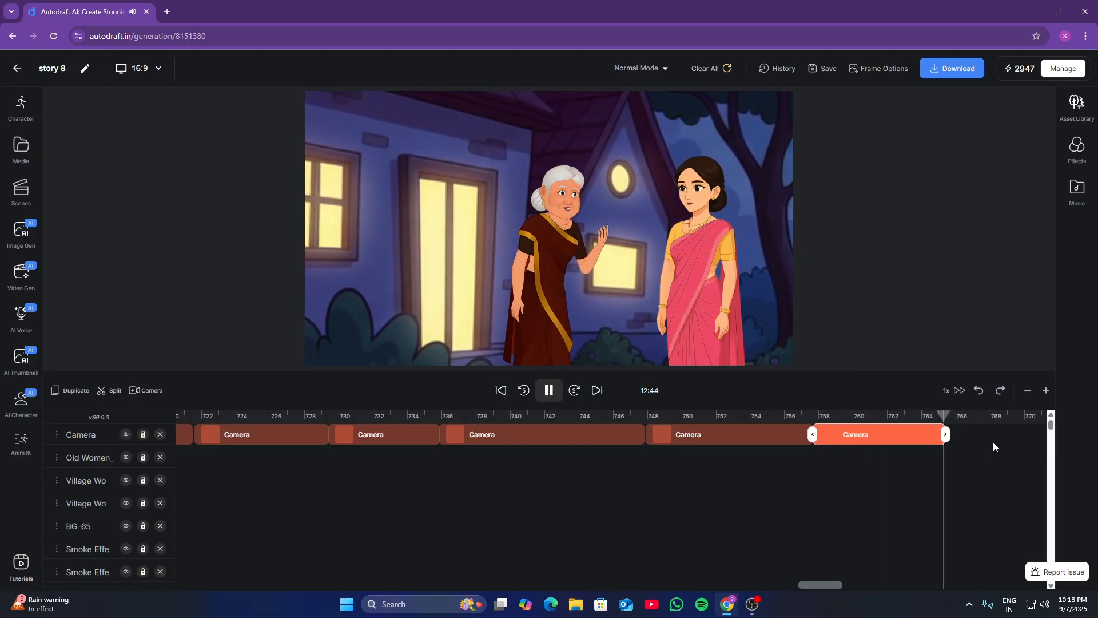
{"action": "left_click_drag", "start_coordinate": [946, 435], "coordinate": [1025, 435]}
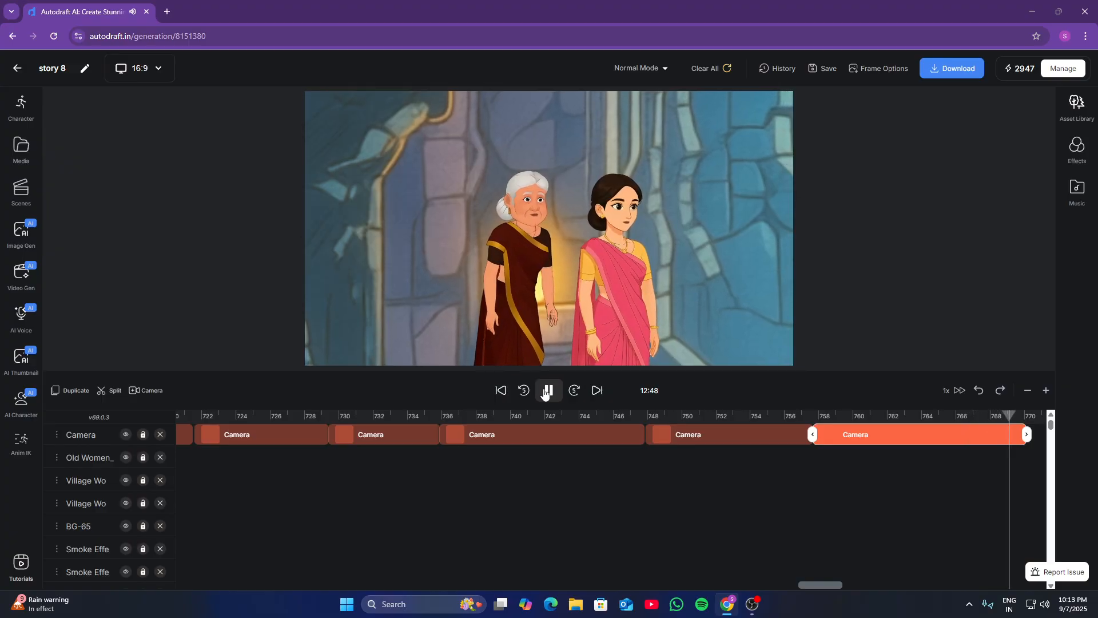
{"action": "left_click", "coordinate": [547, 393]}
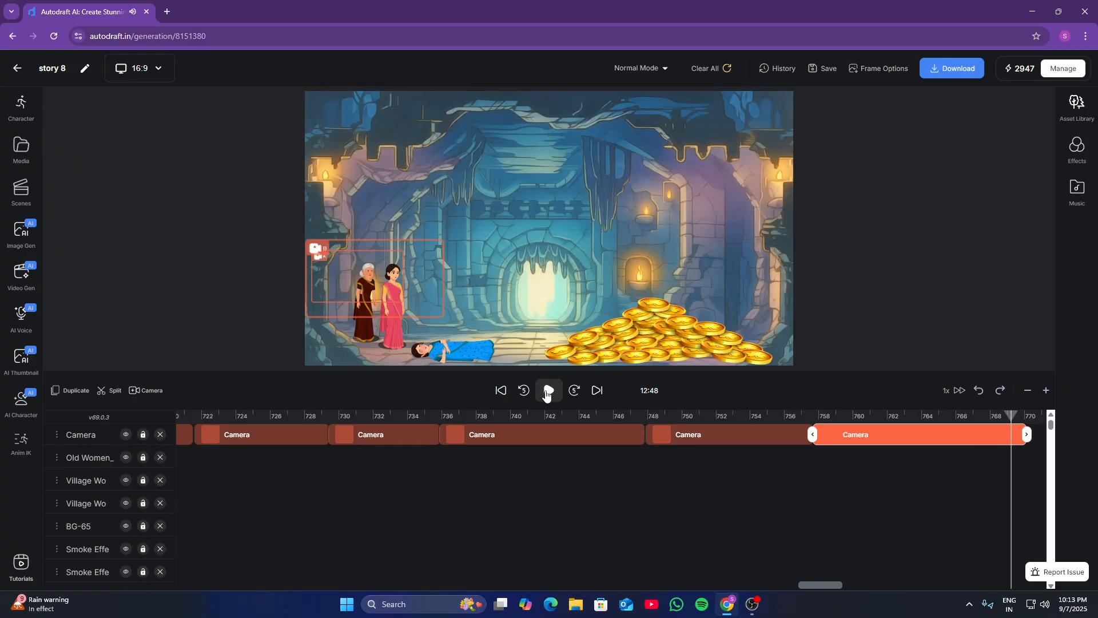
{"action": "left_click", "coordinate": [548, 390]}
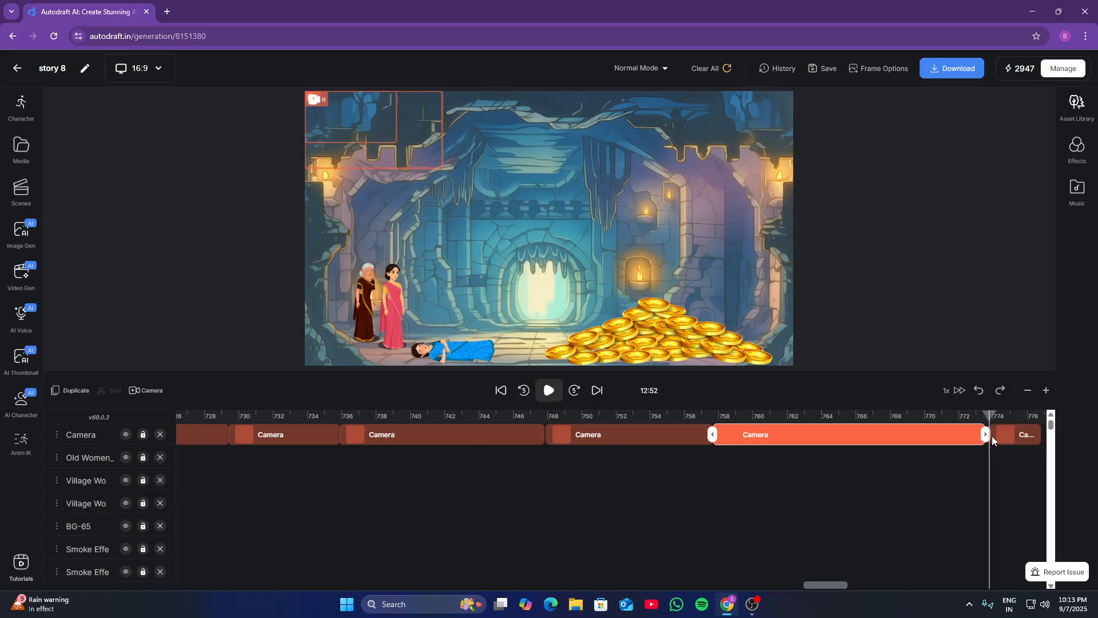
Set up the 12:52 camera clip with enlarged frame A around the two standing women and enlarged frame B around the gold coins
{"action": "left_click", "coordinate": [1004, 417]}
{"action": "left_click", "coordinate": [1014, 432]}
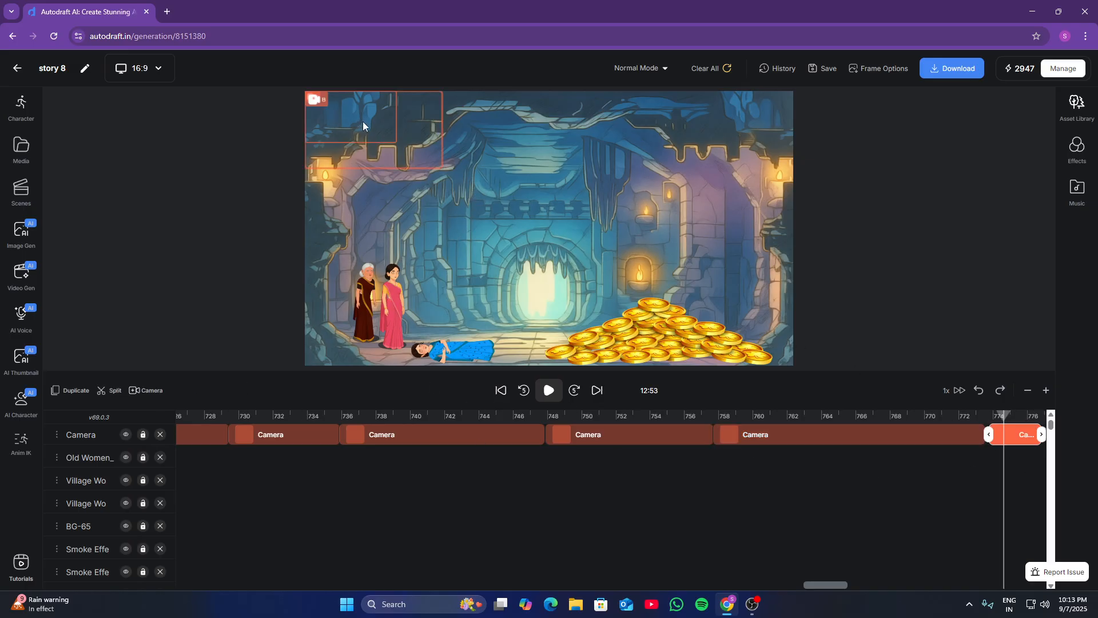
{"action": "left_click_drag", "start_coordinate": [363, 121], "coordinate": [401, 285]}
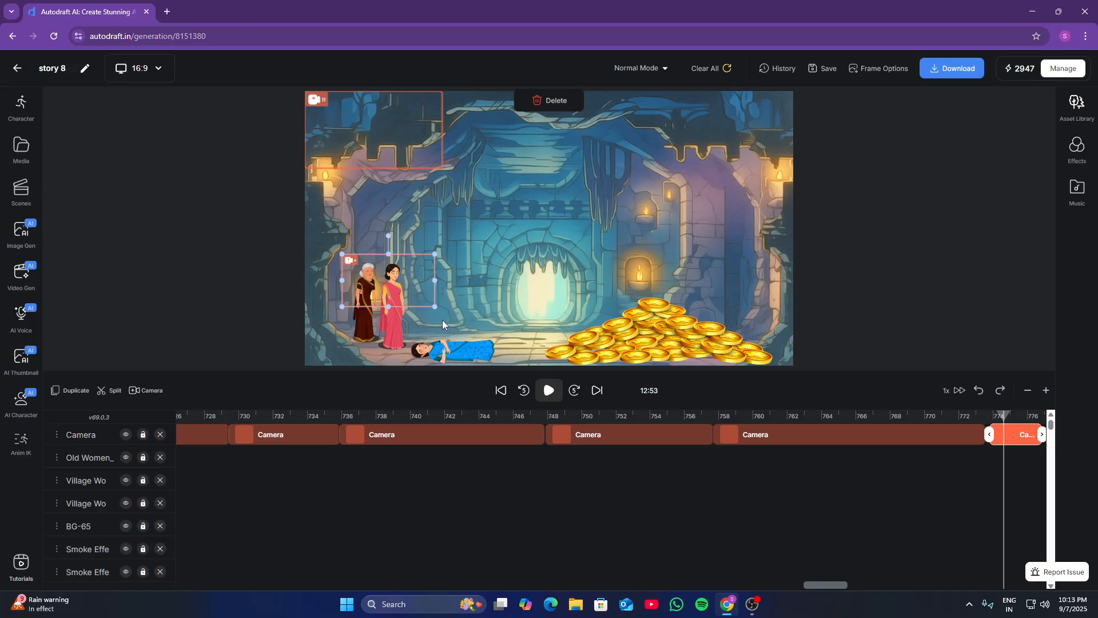
{"action": "left_click_drag", "start_coordinate": [443, 315], "coordinate": [436, 308]}
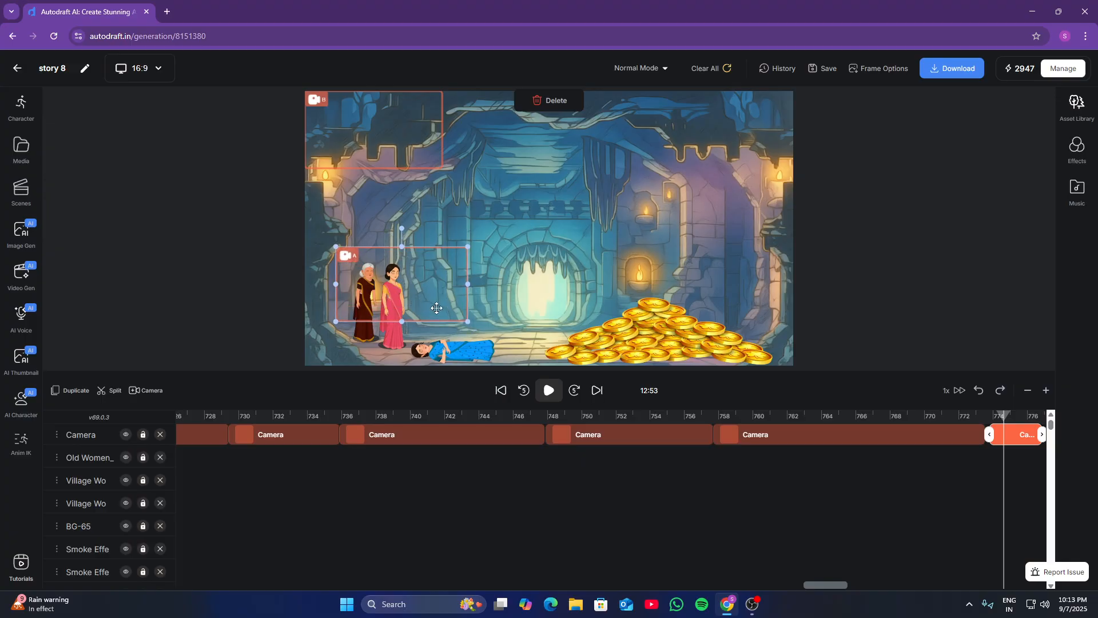
{"action": "left_click_drag", "start_coordinate": [411, 154], "coordinate": [768, 260]}
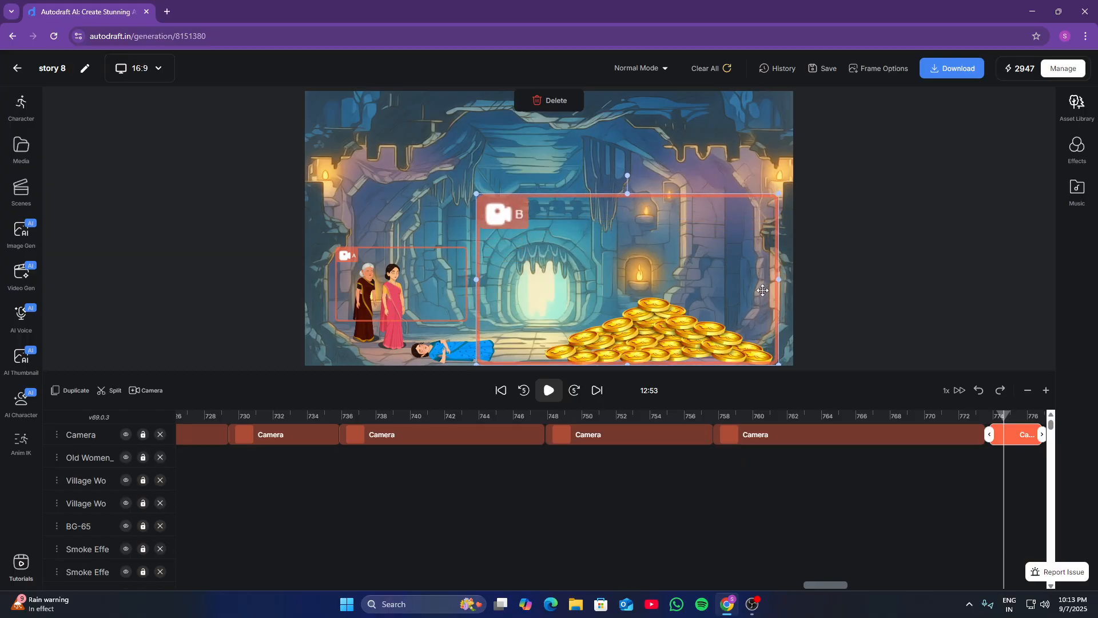
Play back the gold coins shot and adjust the 12:52 camera clip to end at 13:01
{"action": "left_click", "coordinate": [549, 390]}
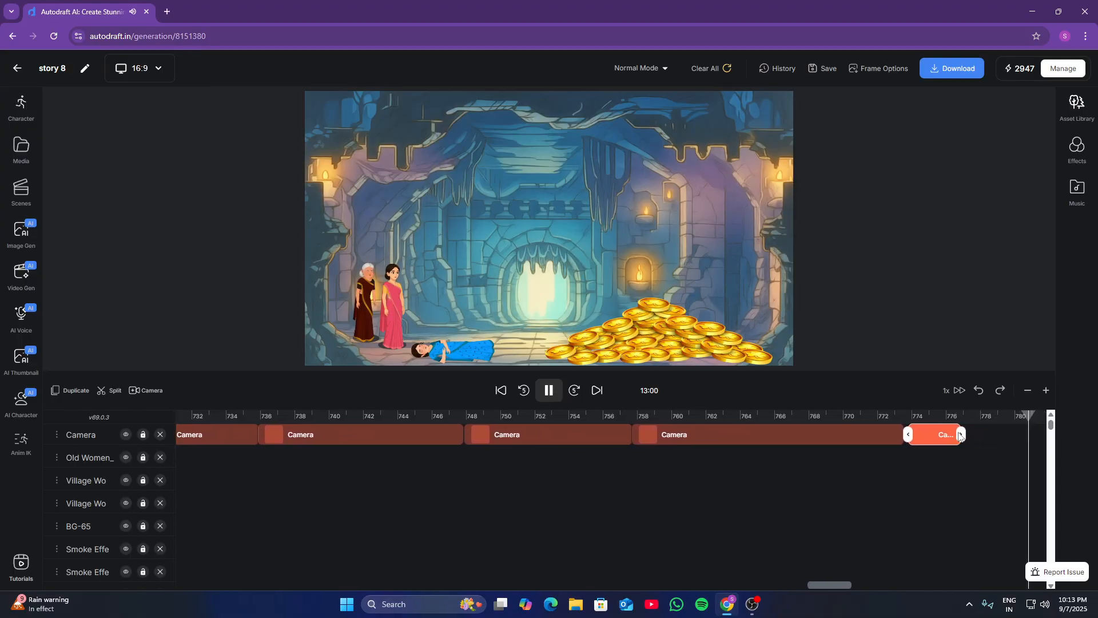
{"action": "left_click_drag", "start_coordinate": [967, 434], "coordinate": [1080, 451]}
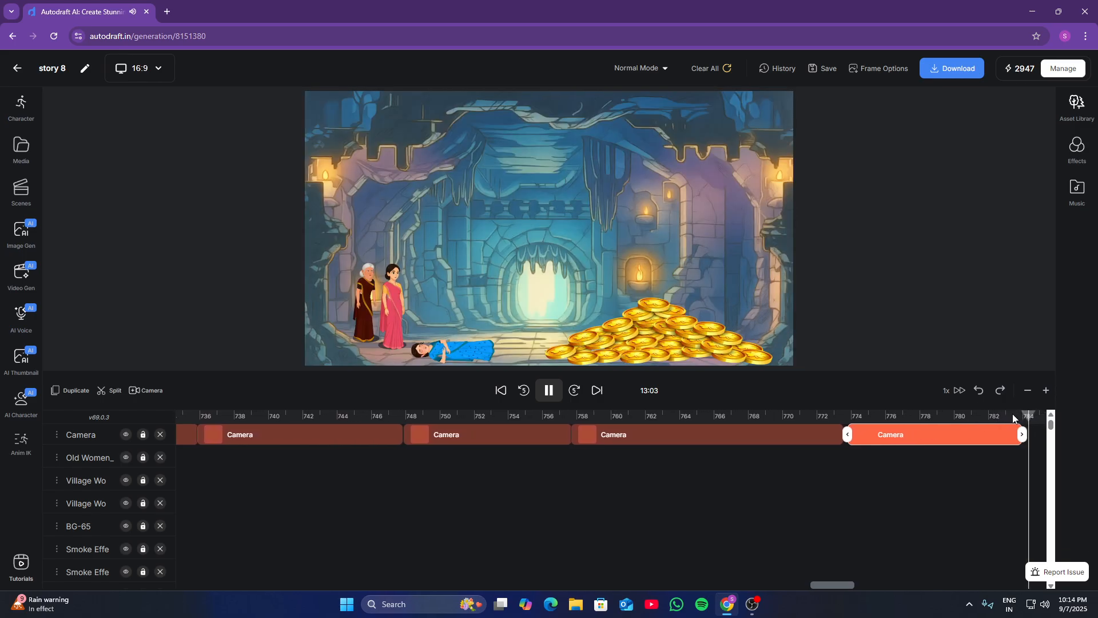
{"action": "left_click", "coordinate": [1013, 414]}
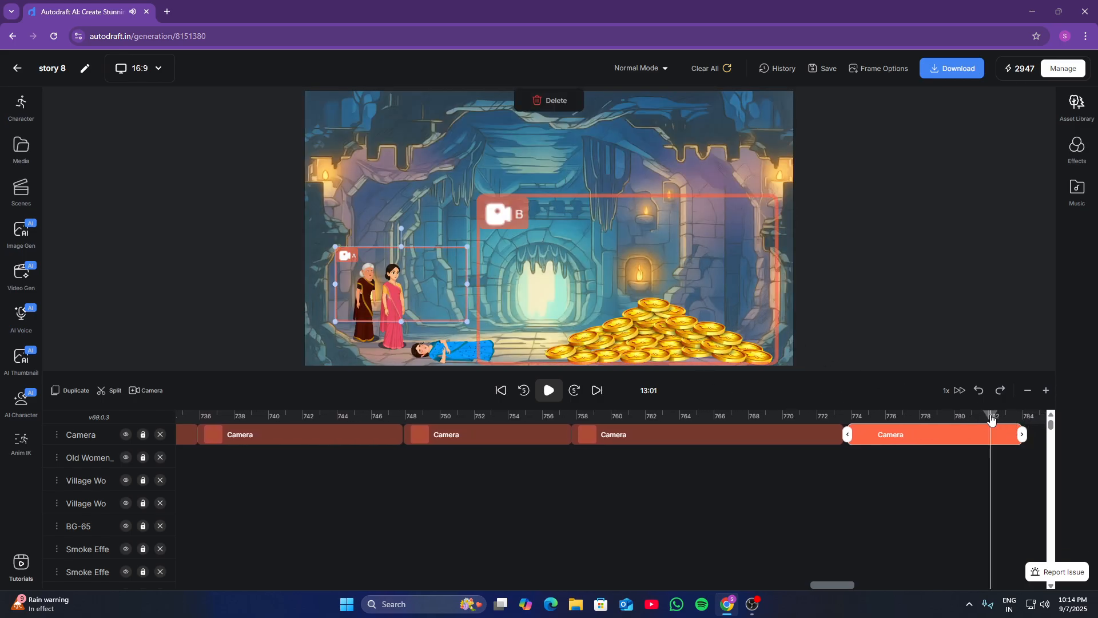
{"action": "left_click_drag", "start_coordinate": [1010, 440], "coordinate": [992, 448]}
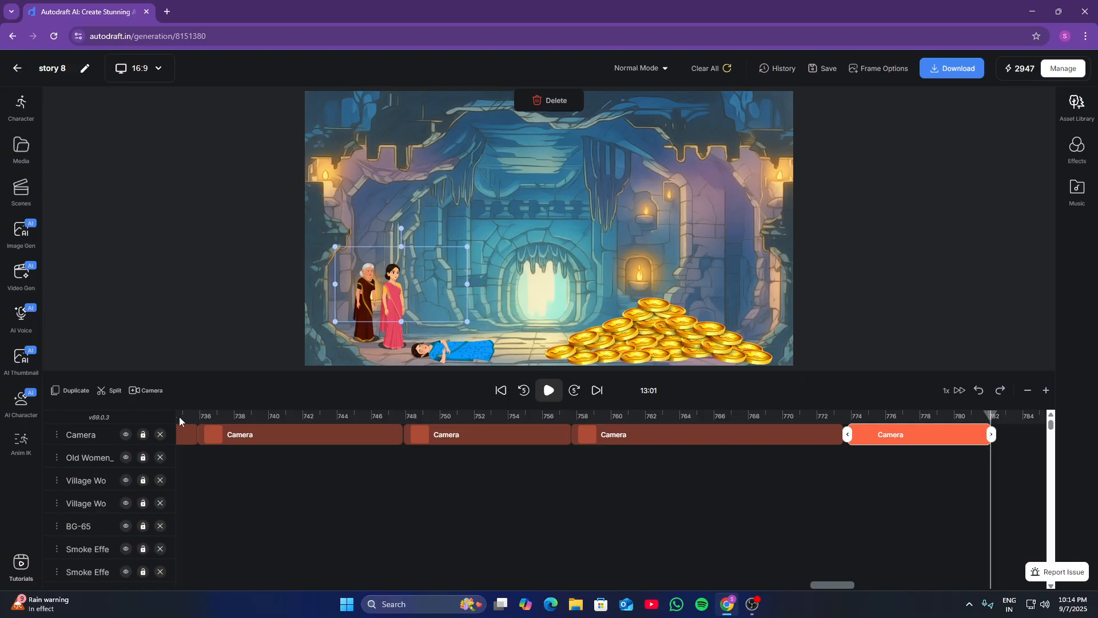
Add a camera clip at 13:01, with enlarged frame A around the gold coins and enlarged frame B around all three women
{"action": "key", "text": "c"}
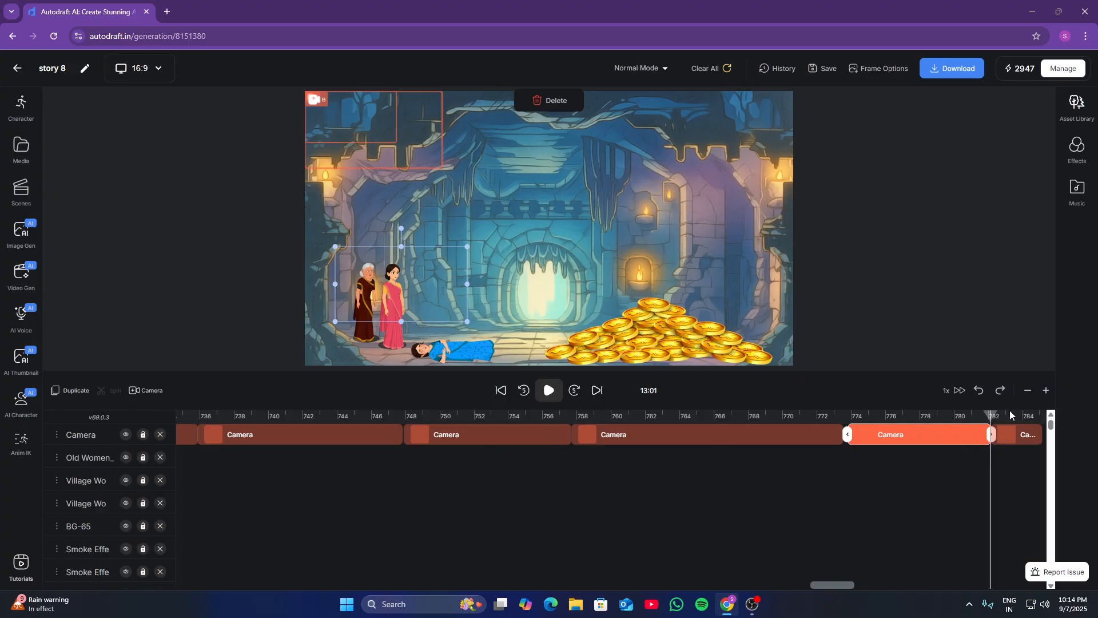
{"action": "left_click", "coordinate": [1010, 416]}
{"action": "left_click", "coordinate": [413, 156]}
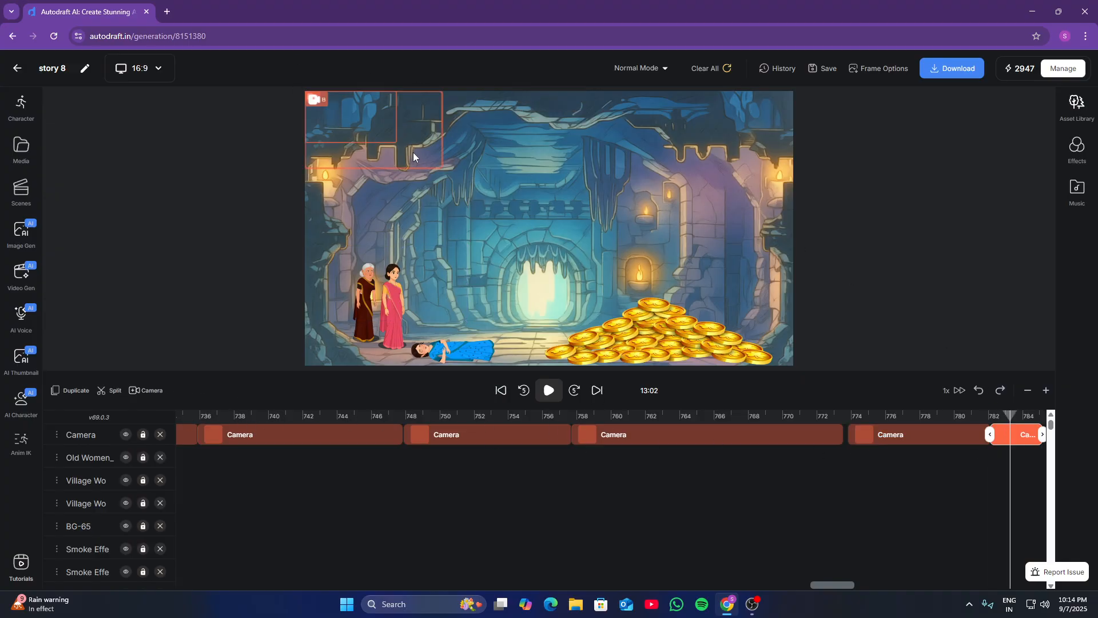
{"action": "left_click_drag", "start_coordinate": [359, 116], "coordinate": [739, 328]}
{"action": "left_click_drag", "start_coordinate": [475, 190], "coordinate": [501, 334]}
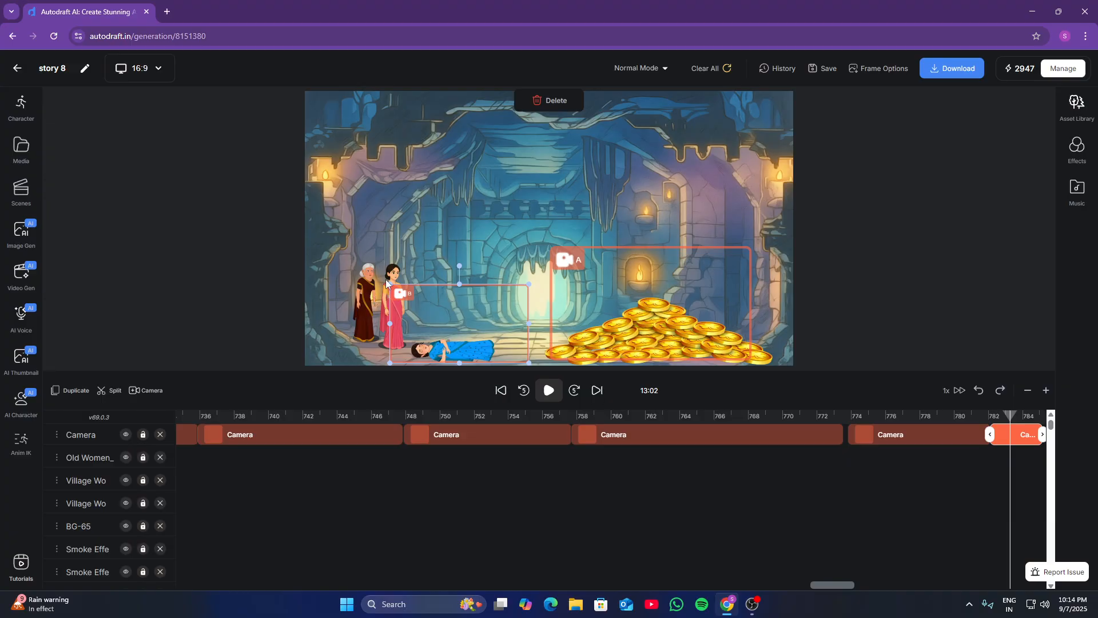
{"action": "left_click_drag", "start_coordinate": [387, 280], "coordinate": [324, 259]}
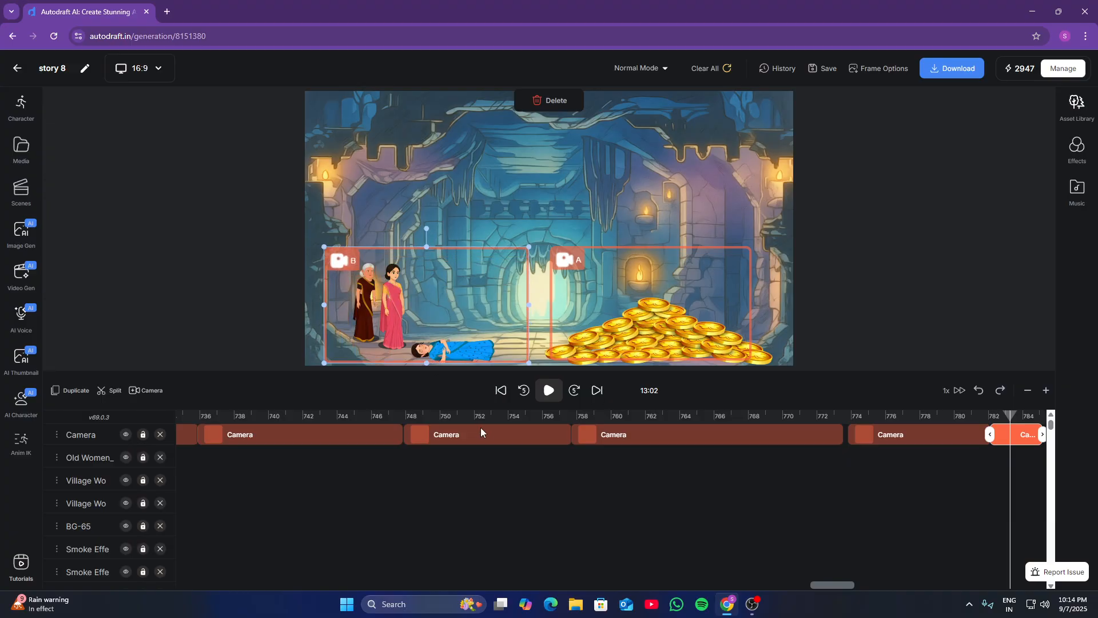
Play back the pan from the coins to the women and adjust the 13:01 camera clip to end at 13:08
{"action": "left_click", "coordinate": [549, 390]}
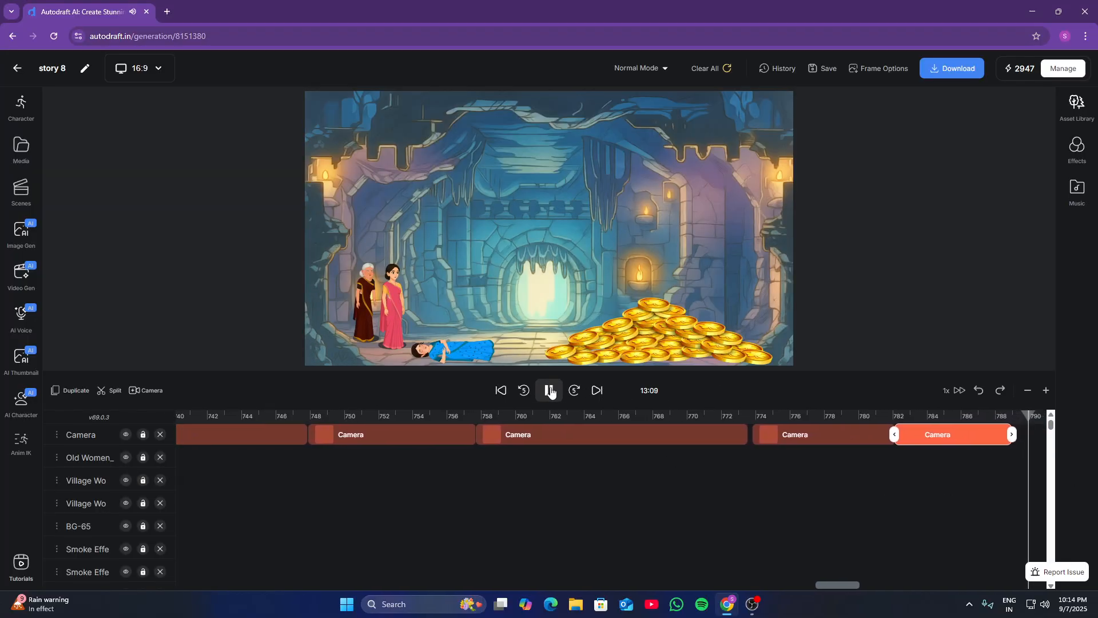
{"action": "left_click", "coordinate": [550, 392]}
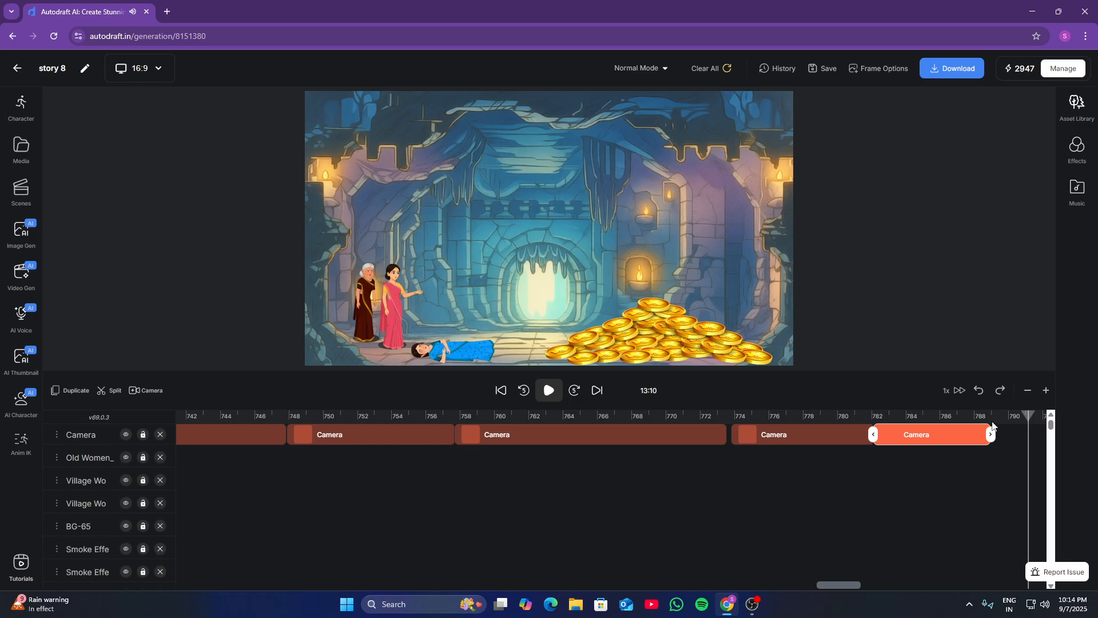
{"action": "left_click_drag", "start_coordinate": [991, 435], "coordinate": [1047, 435]}
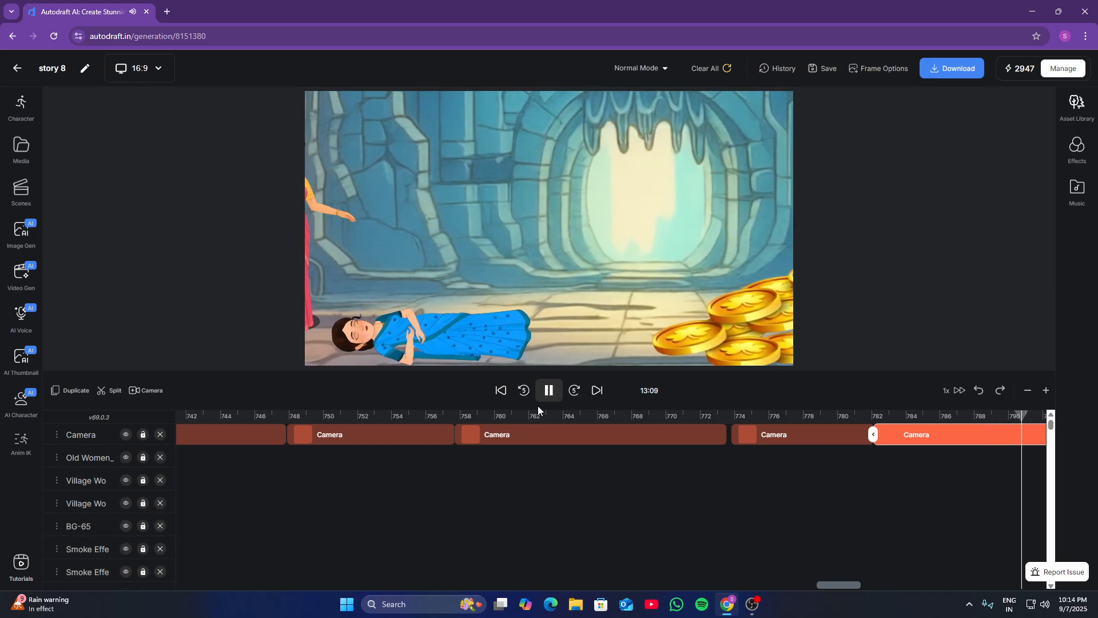
{"action": "left_click", "coordinate": [996, 416]}
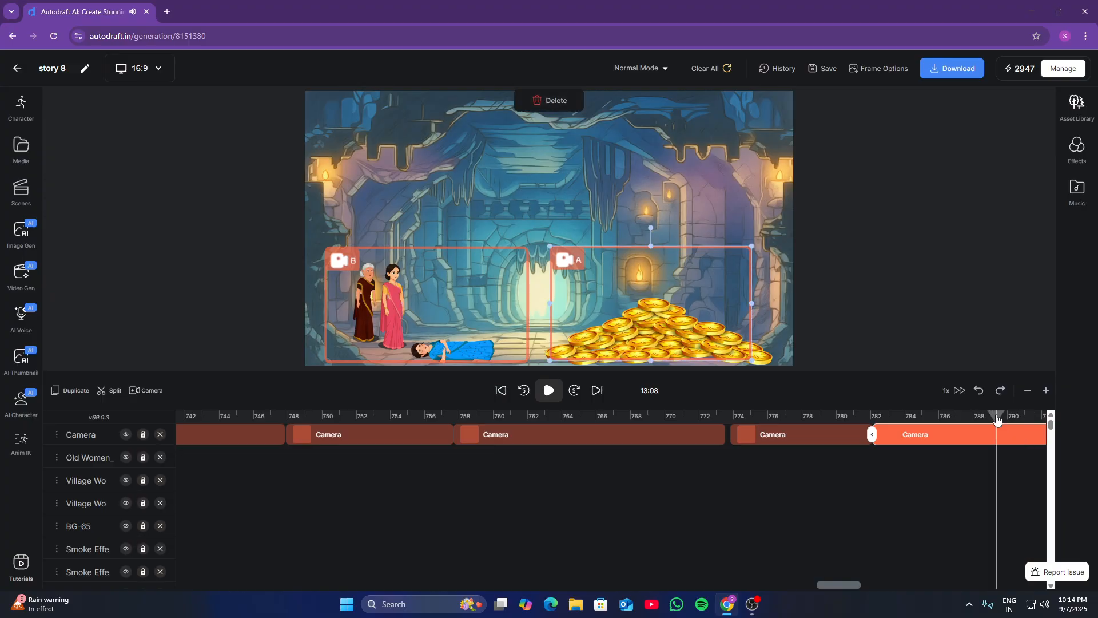
{"action": "scroll", "coordinate": [965, 435], "scroll_direction": "right", "scroll_amount": 3}
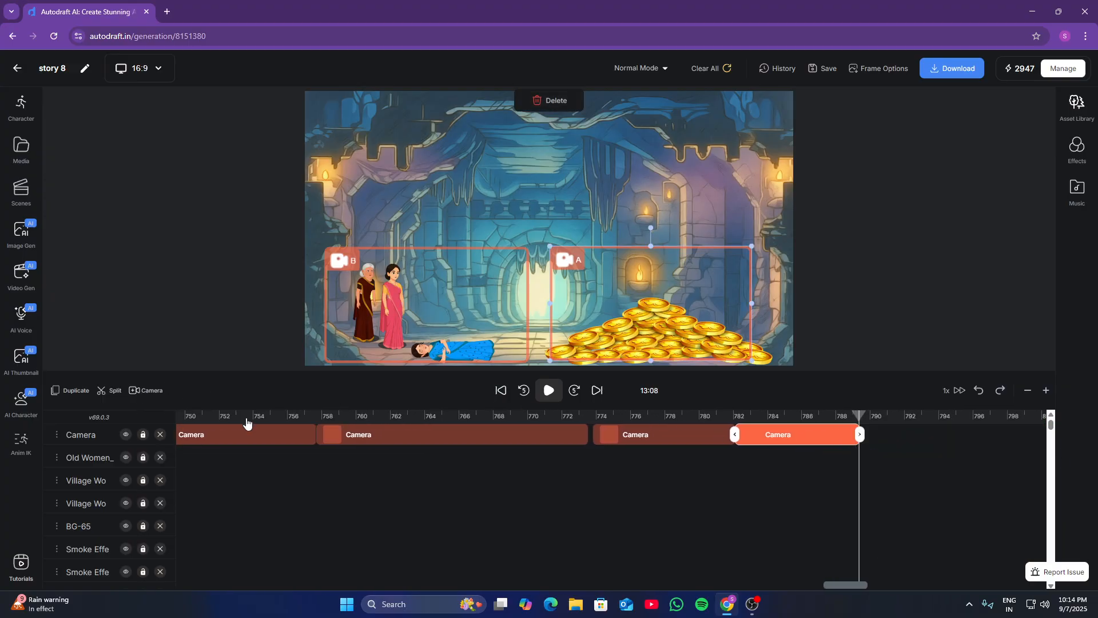
Add a camera clip at 13:08, with frame A on the two standing women and enlarged frame B spanning all three women
{"action": "left_click", "coordinate": [867, 431]}
{"action": "left_click", "coordinate": [878, 414]}
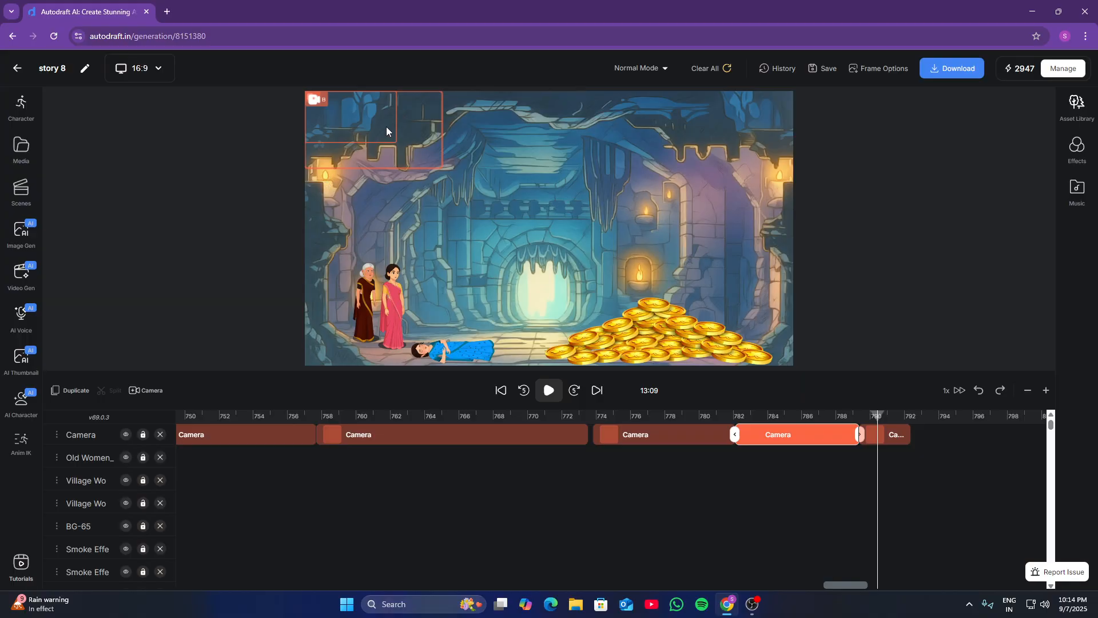
{"action": "left_click_drag", "start_coordinate": [386, 132], "coordinate": [468, 184]}
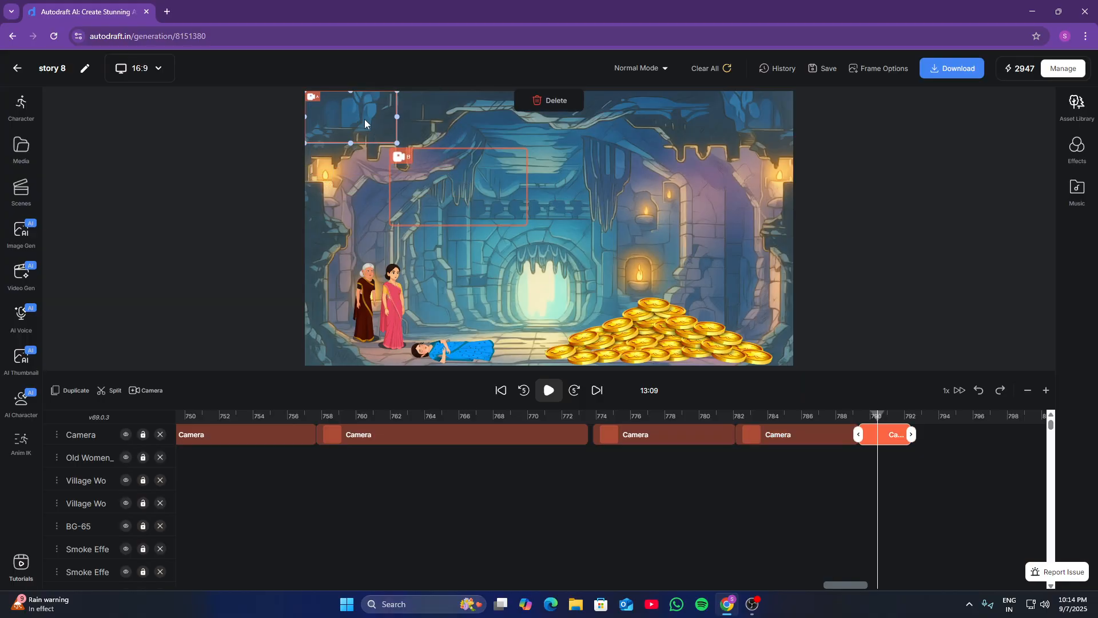
{"action": "left_click_drag", "start_coordinate": [365, 123], "coordinate": [404, 278]}
{"action": "left_click_drag", "start_coordinate": [470, 208], "coordinate": [409, 287]}
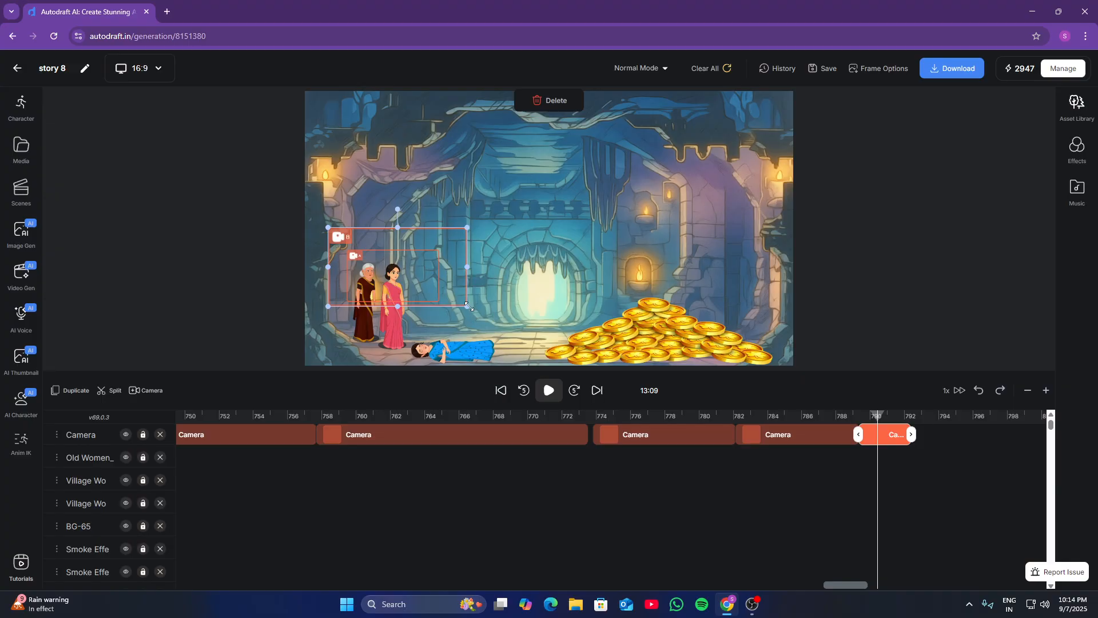
{"action": "left_click_drag", "start_coordinate": [468, 307], "coordinate": [617, 366]}
{"action": "left_click_drag", "start_coordinate": [600, 324], "coordinate": [611, 301]}
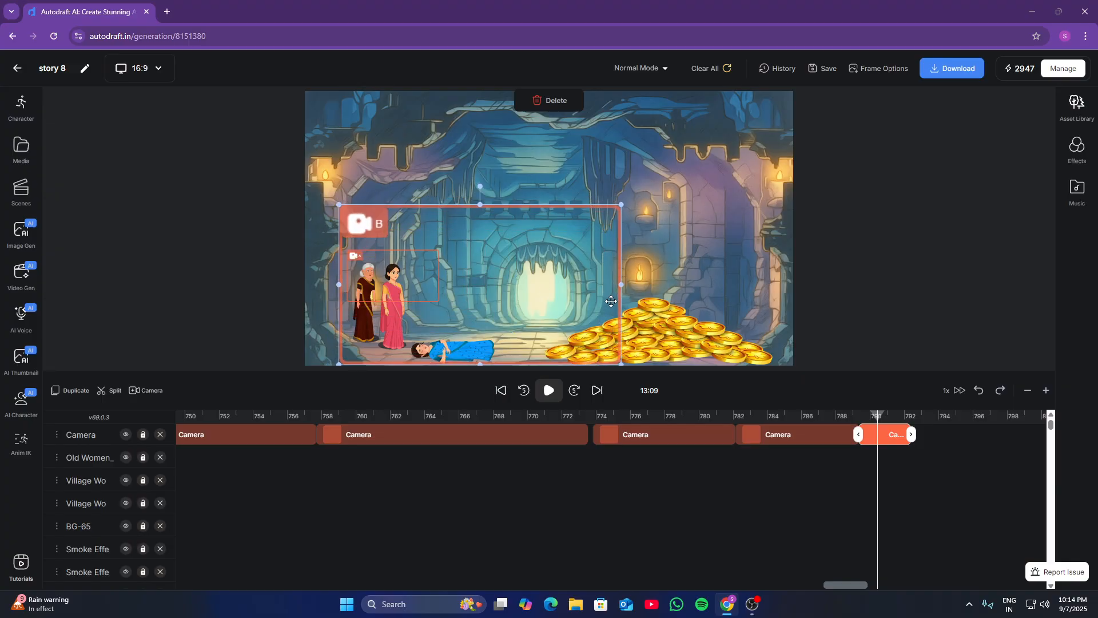
Play back the standing women's dialogue and fit the 13:08 camera clip to the end of their scene at 13:18
{"action": "key", "text": "space"}
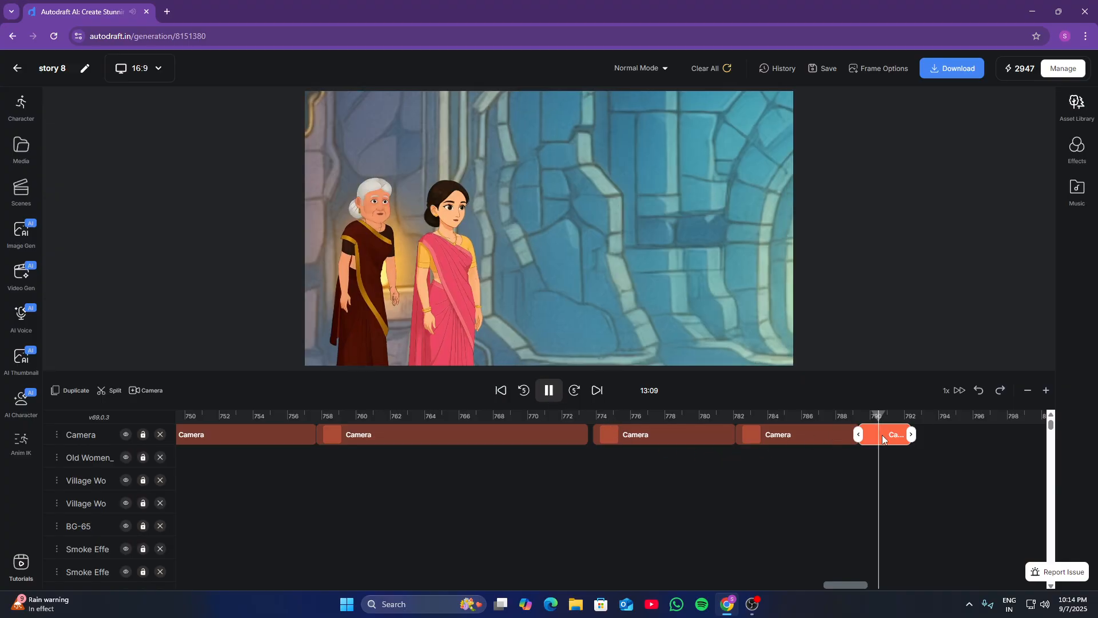
{"action": "left_click_drag", "start_coordinate": [964, 441], "coordinate": [1032, 435]}
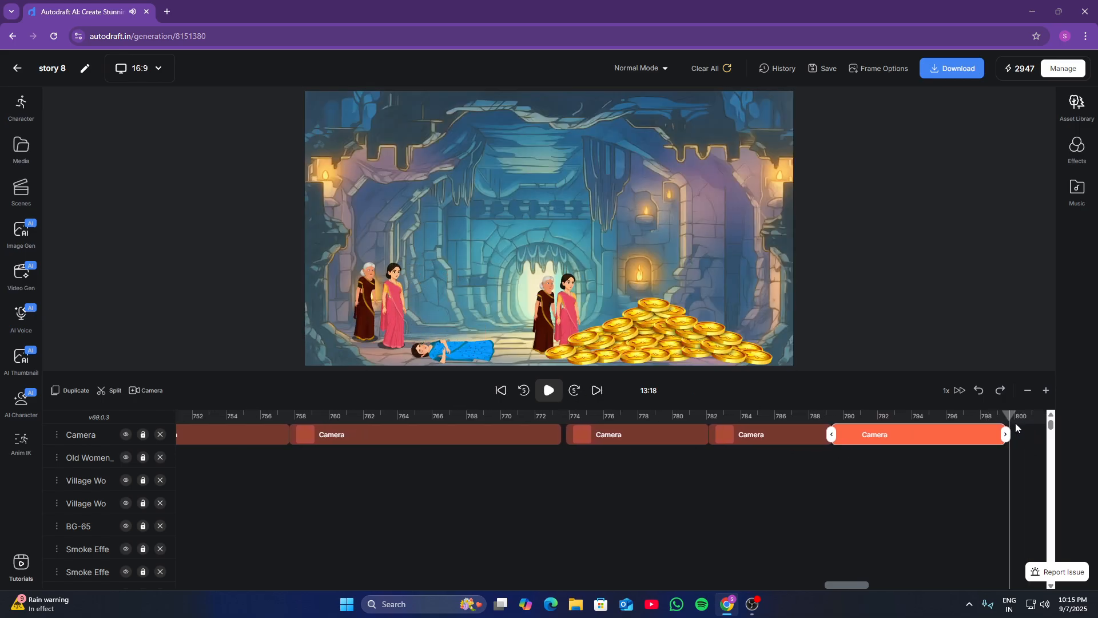
{"action": "left_click_drag", "start_coordinate": [1050, 429], "coordinate": [1050, 446]}
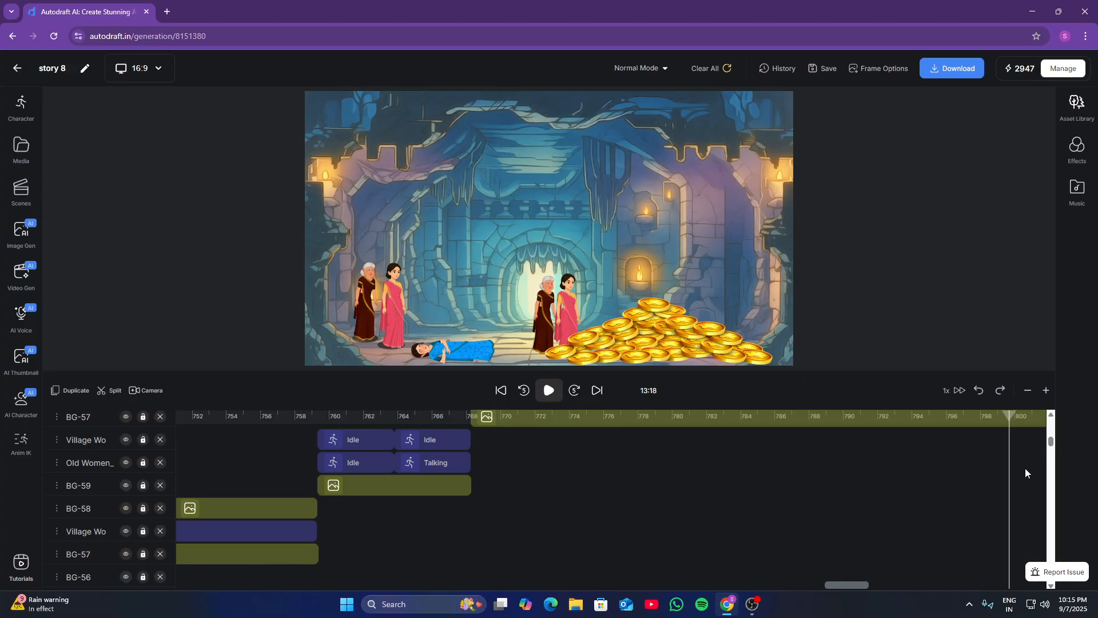
{"action": "scroll", "coordinate": [1024, 470], "scroll_direction": "up", "scroll_amount": 3}
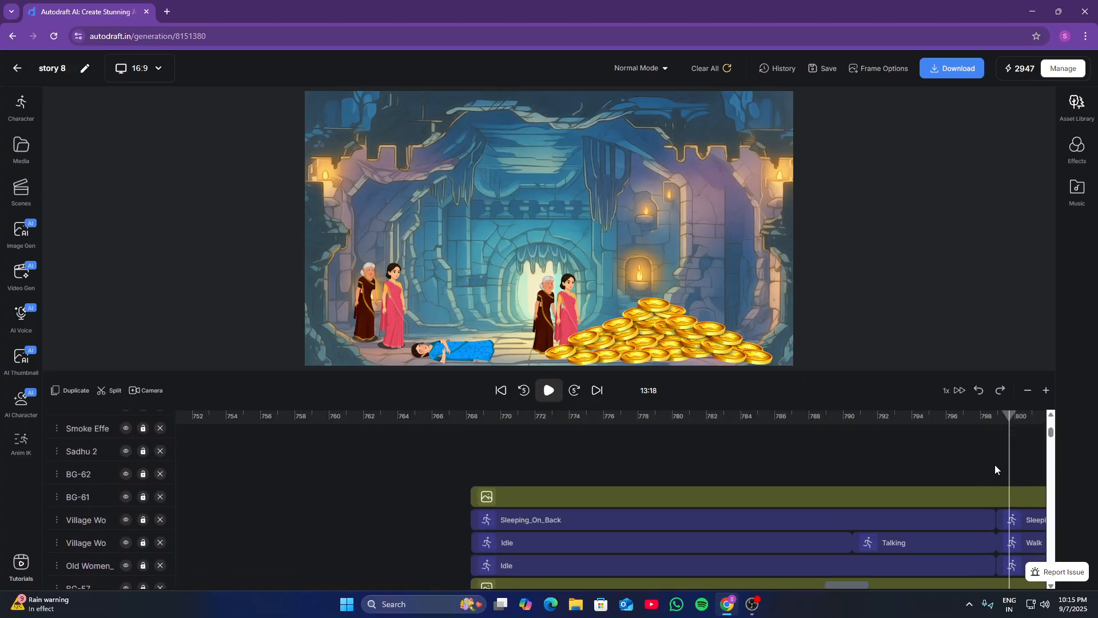
{"action": "left_click", "coordinate": [994, 466]}
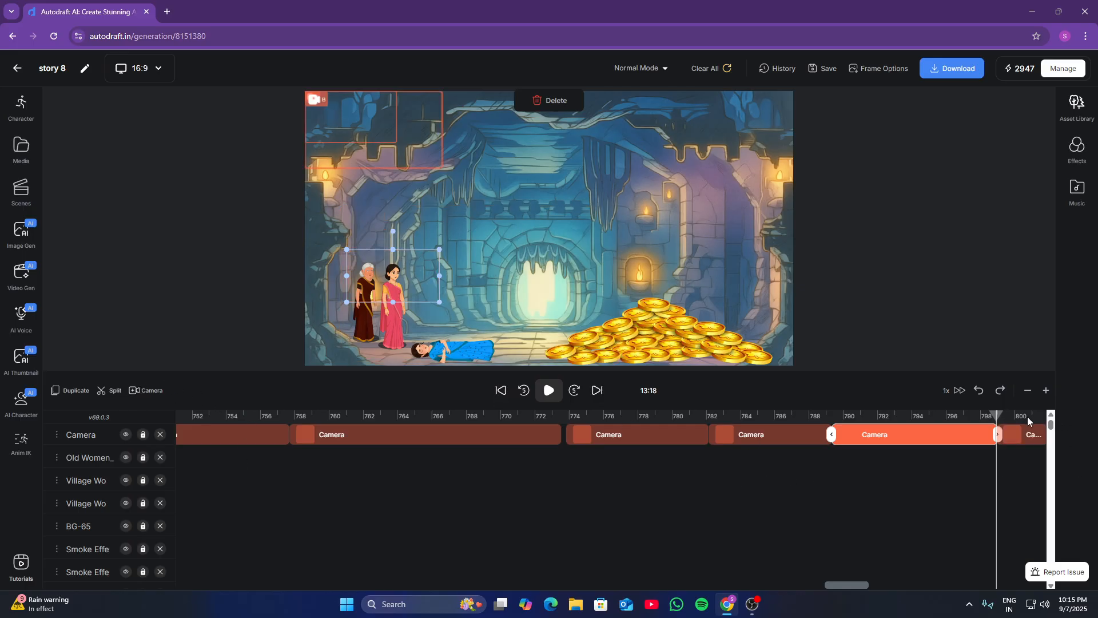
Frame the 13:18 camera clip with enlarged A on the two standing women and enlarged B on the women near the gold coins
{"action": "left_click", "coordinate": [405, 129]}
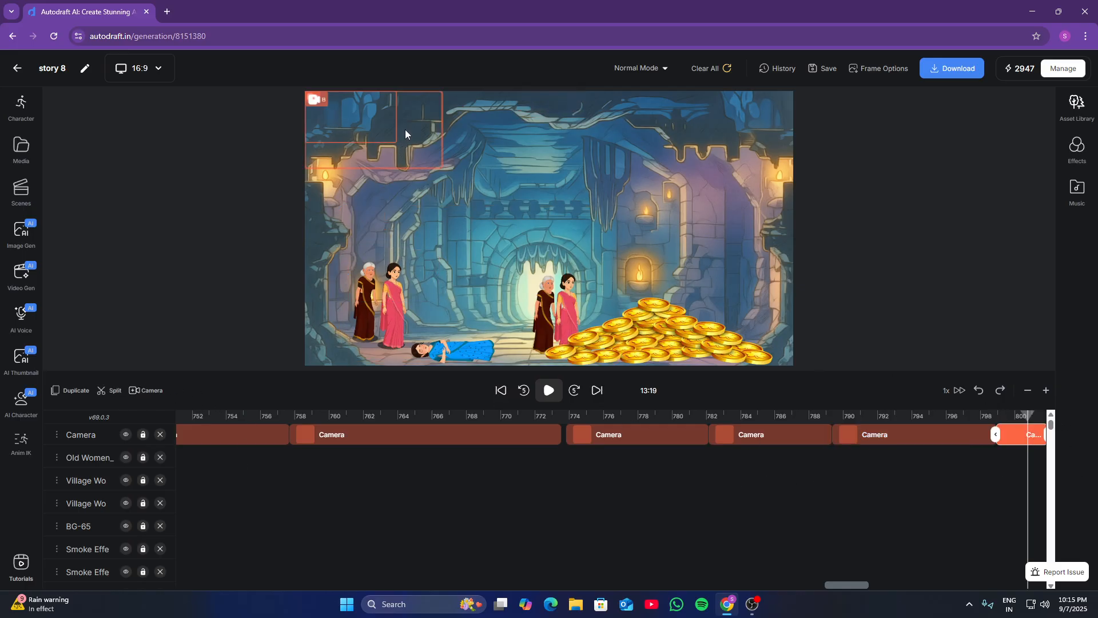
{"action": "left_click_drag", "start_coordinate": [421, 135], "coordinate": [516, 133]}
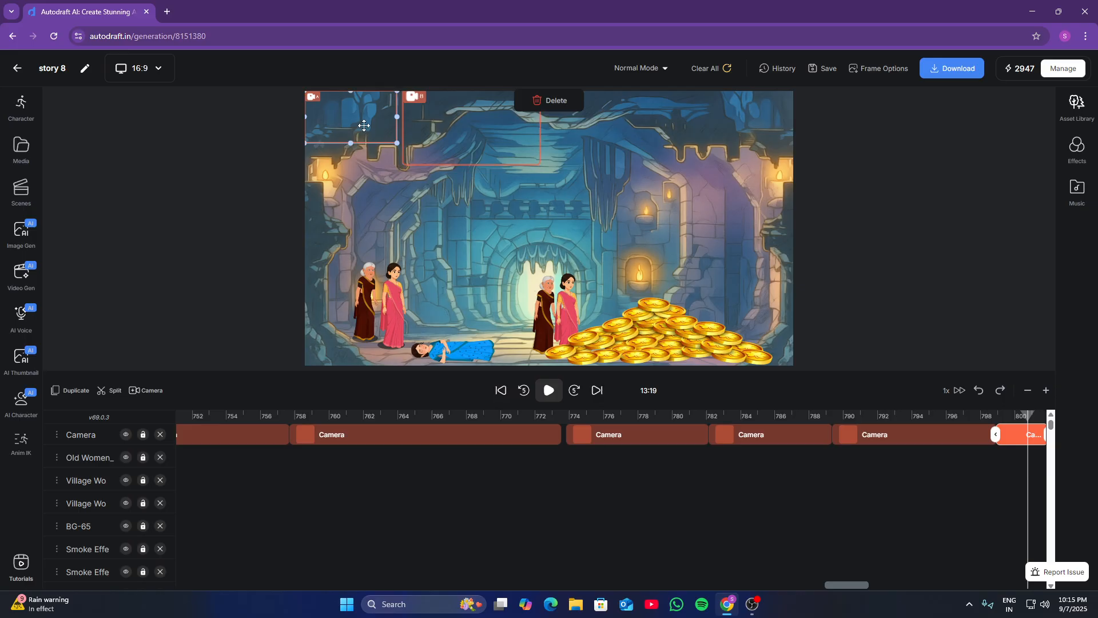
{"action": "left_click_drag", "start_coordinate": [363, 125], "coordinate": [390, 287]}
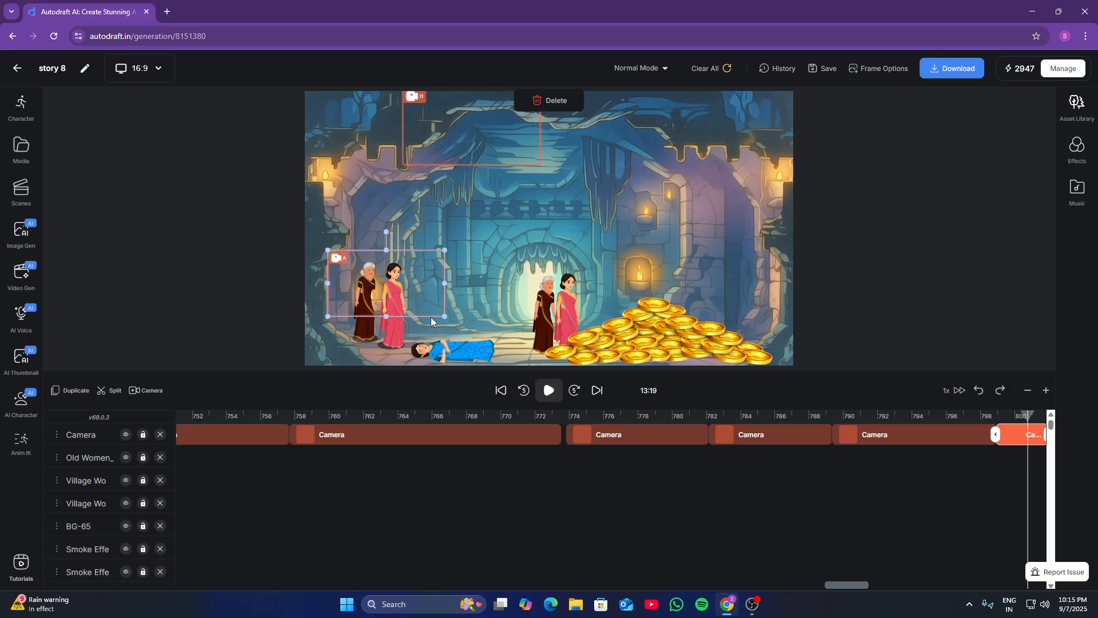
{"action": "left_click_drag", "start_coordinate": [450, 150], "coordinate": [515, 304]}
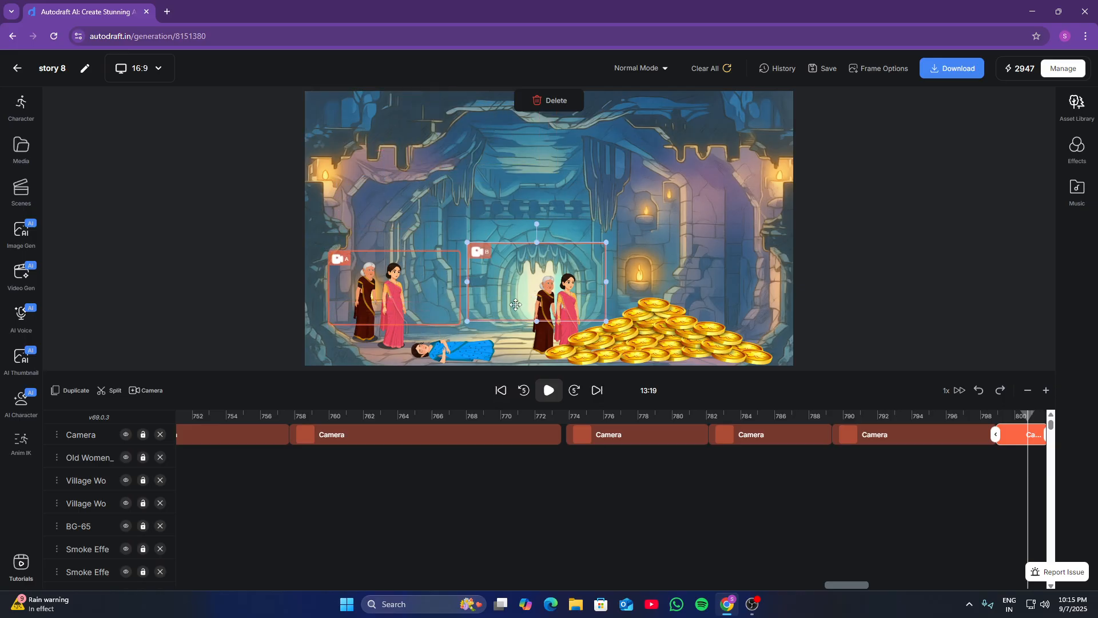
{"action": "left_click_drag", "start_coordinate": [608, 321], "coordinate": [705, 318]}
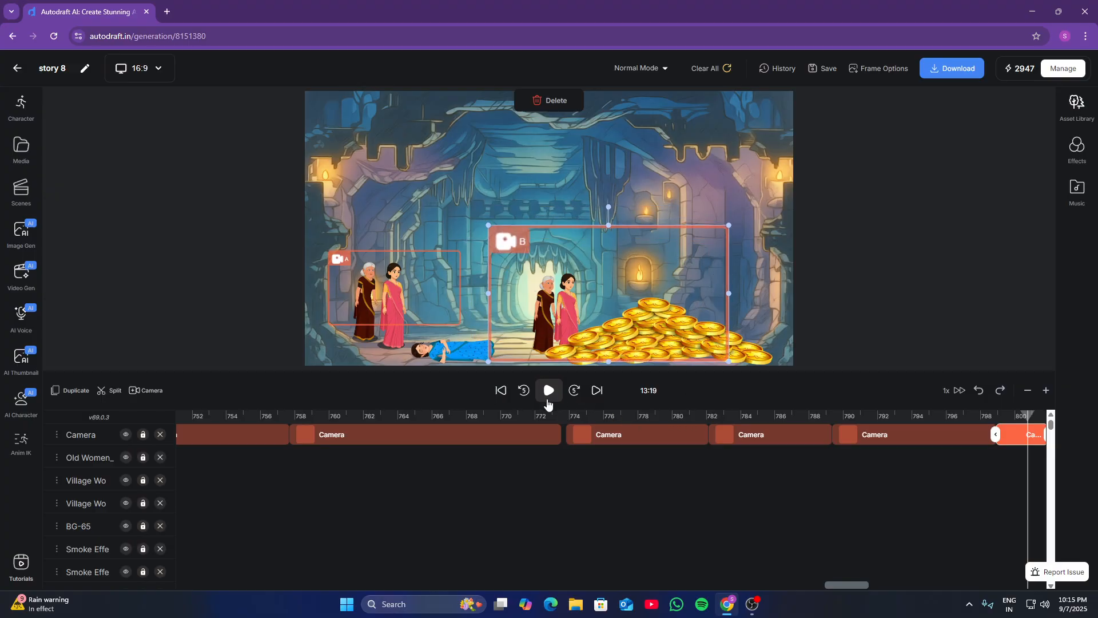
Play back the two women's walk toward the coins and extend the 13:18 camera clip to end at 13:29
{"action": "left_click", "coordinate": [547, 402]}
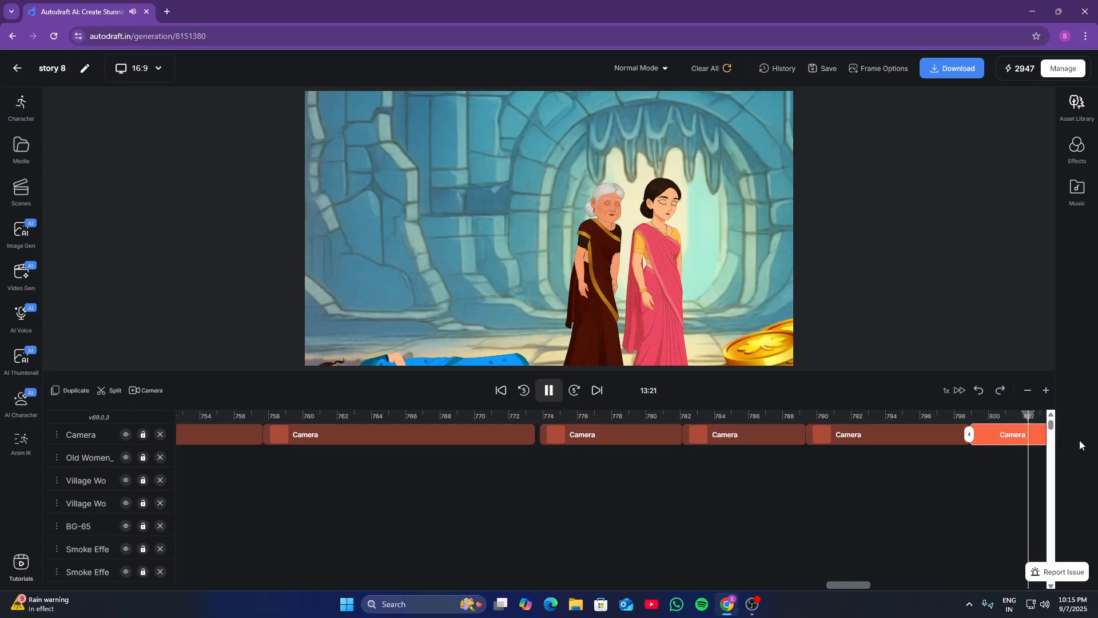
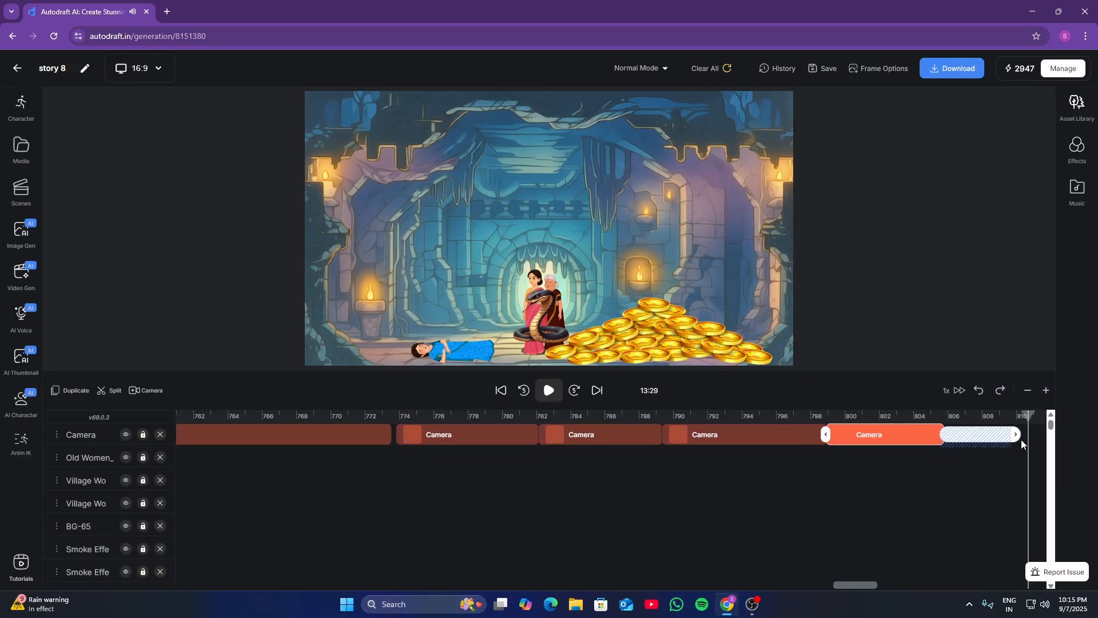
{"action": "left_click_drag", "start_coordinate": [1021, 439], "coordinate": [1024, 438]}
{"action": "left_click", "coordinate": [559, 391]}
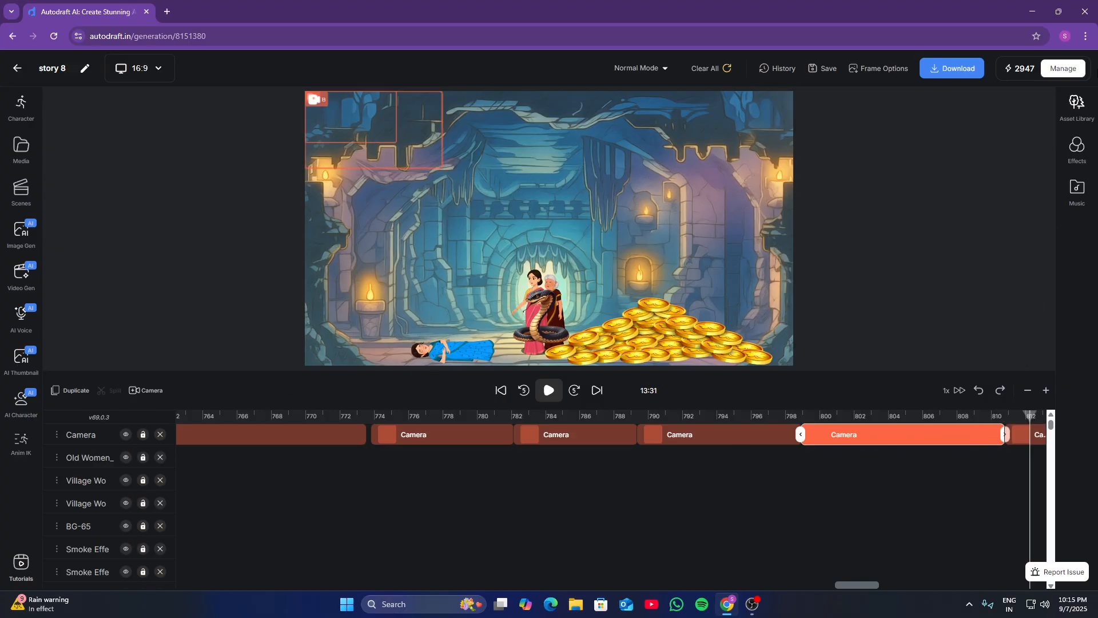
Frame the 13:29 camera clip with enlarged A around the women and snake and enlarged B also including the woman lying down
{"action": "left_click", "coordinate": [389, 125]}
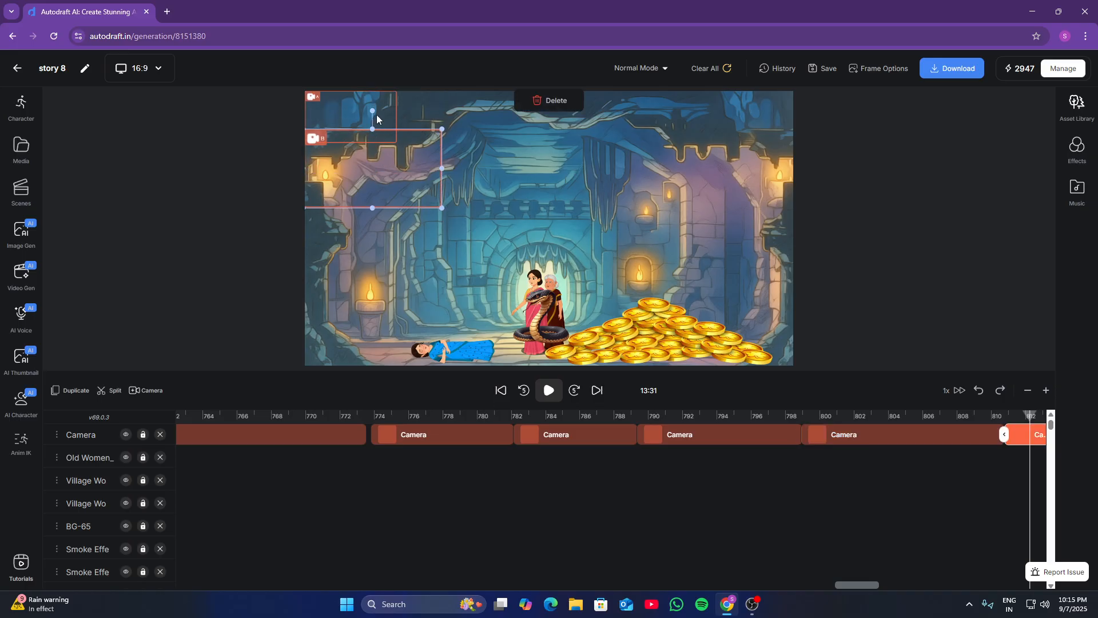
{"action": "left_click_drag", "start_coordinate": [372, 118], "coordinate": [553, 270]}
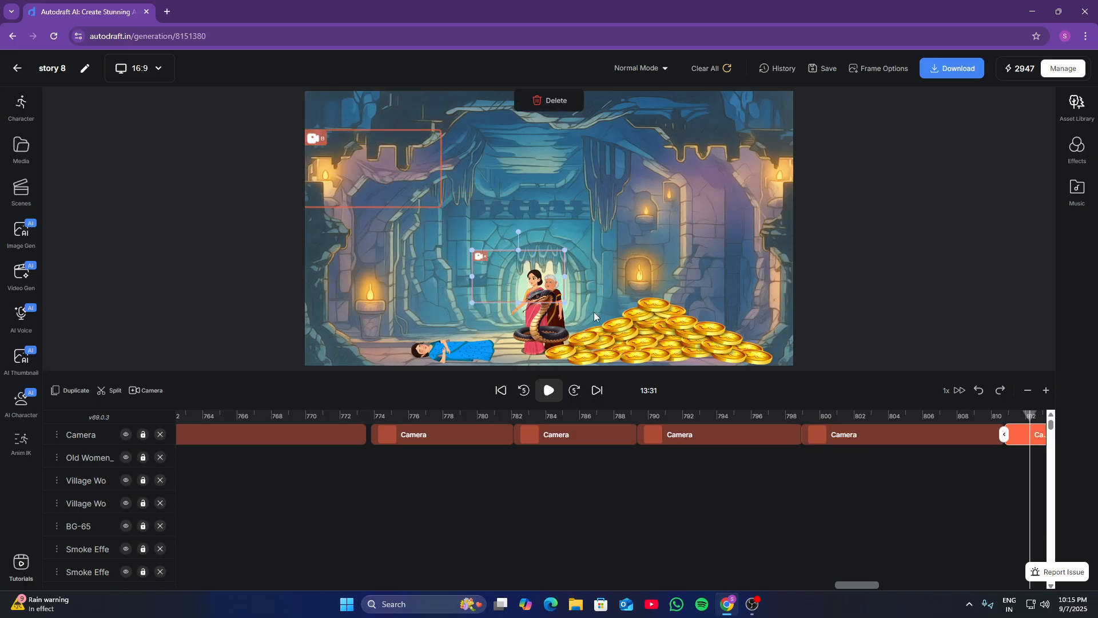
{"action": "left_click_drag", "start_coordinate": [572, 313], "coordinate": [591, 325]}
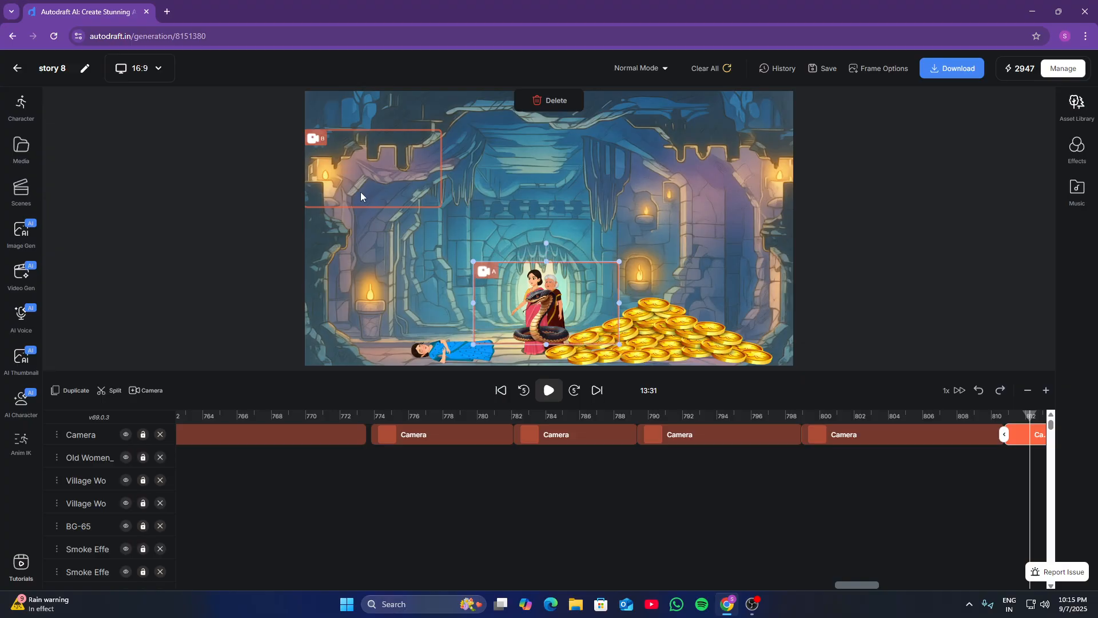
{"action": "left_click_drag", "start_coordinate": [360, 196], "coordinate": [465, 292]}
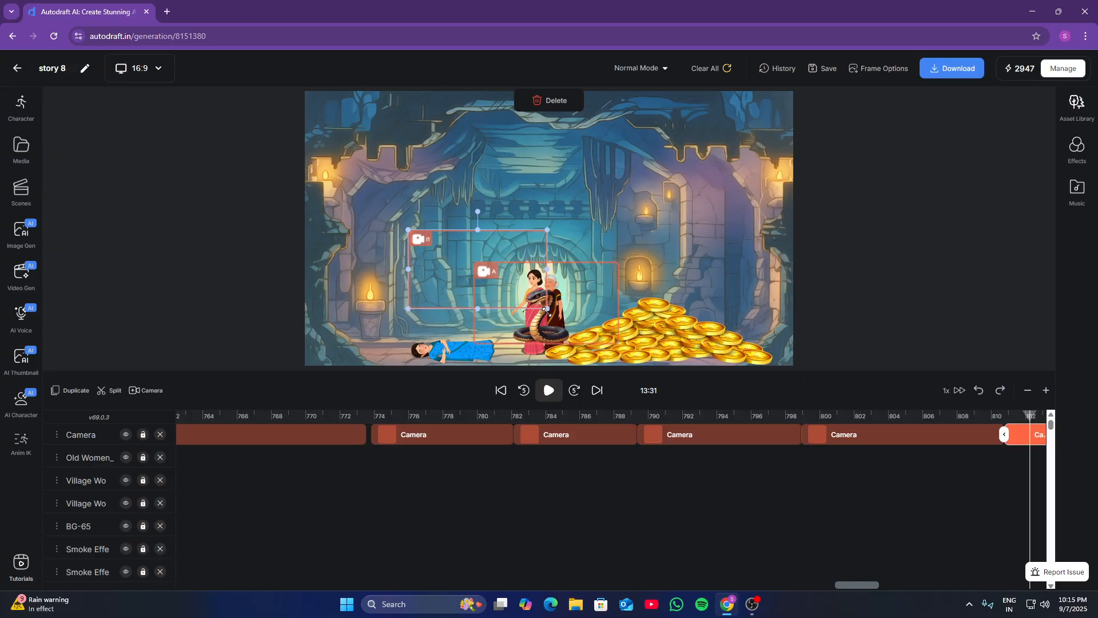
{"action": "left_click_drag", "start_coordinate": [546, 311], "coordinate": [599, 350]}
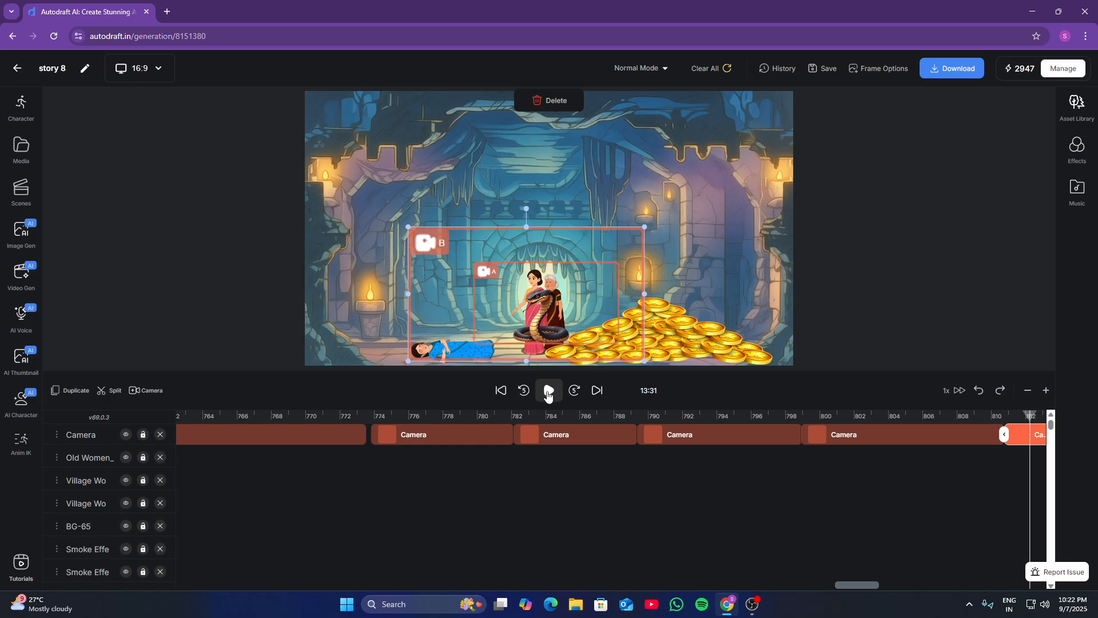
Extend the 13:29 camera clip past 13:41 while playing the blue-saree woman's awakening, and replay the move from 13:31
{"action": "left_click", "coordinate": [547, 393]}
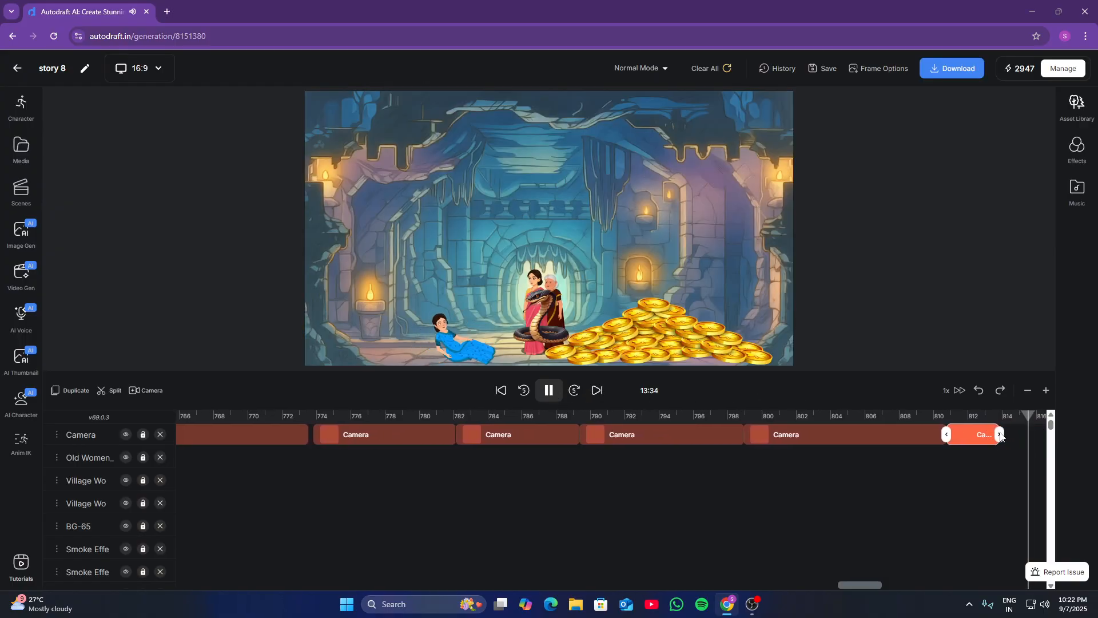
{"action": "left_click_drag", "start_coordinate": [1000, 436], "coordinate": [1059, 438]}
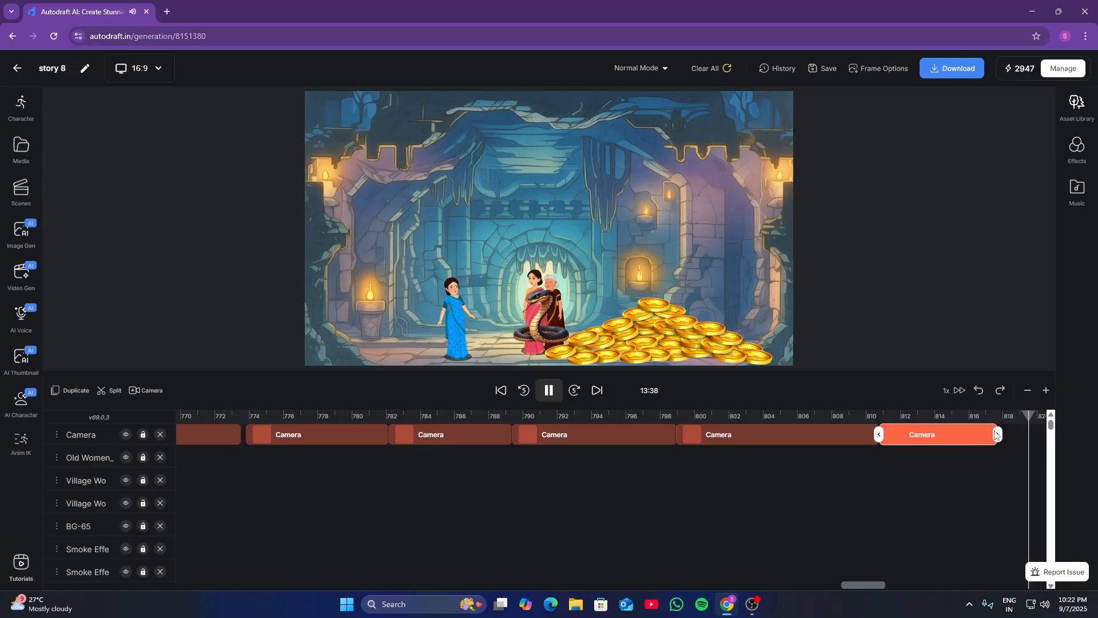
{"action": "left_click_drag", "start_coordinate": [996, 435], "coordinate": [1033, 436]}
{"action": "left_click", "coordinate": [887, 411]}
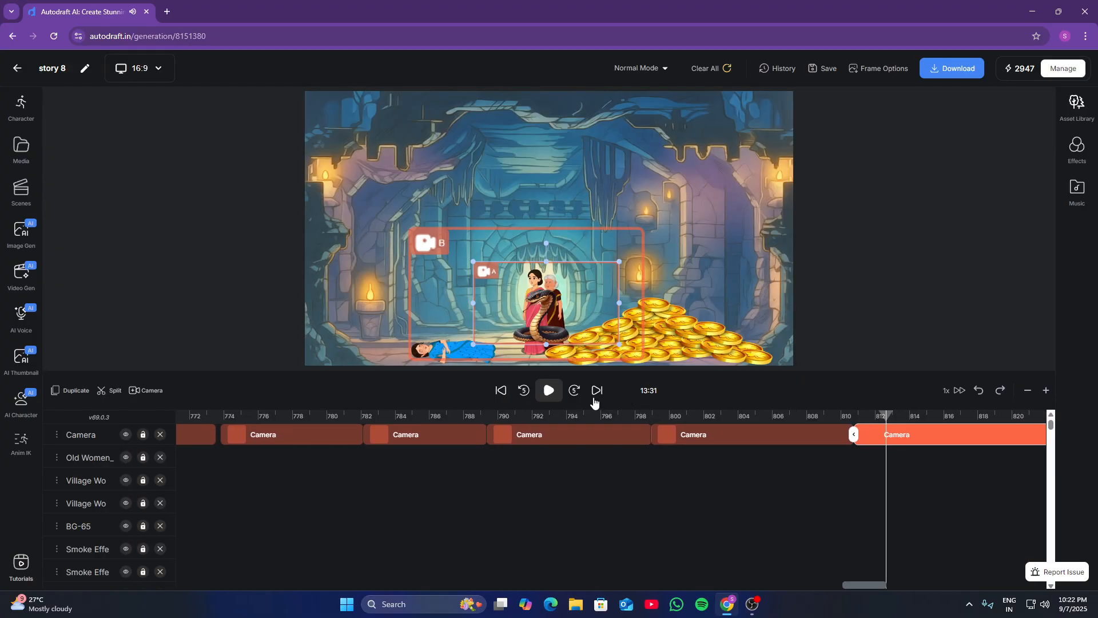
{"action": "left_click", "coordinate": [548, 391]}
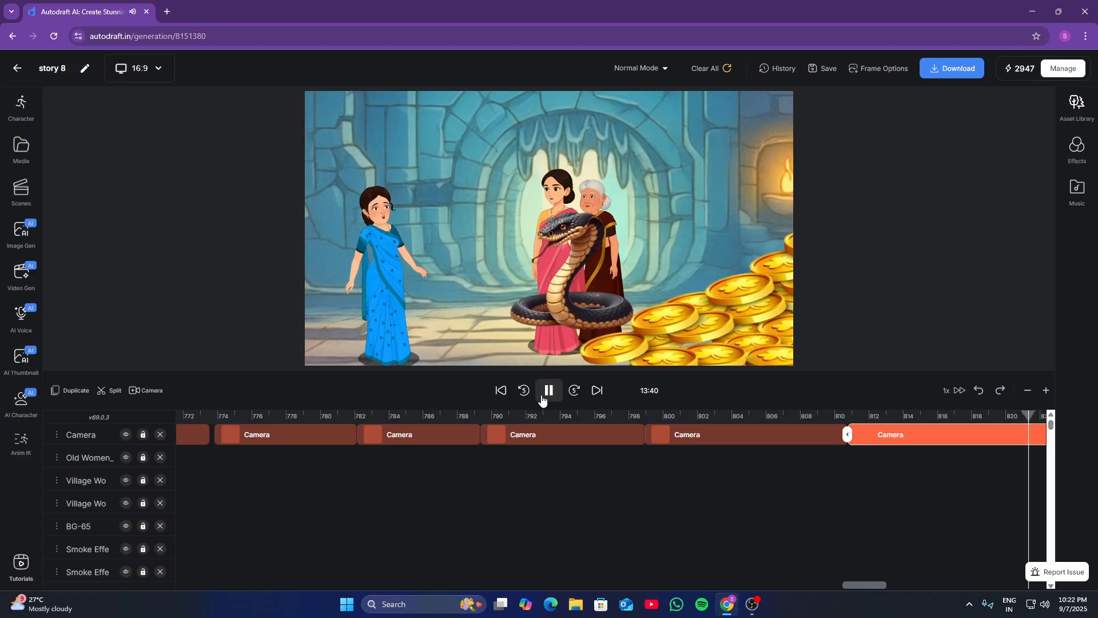
{"action": "left_click", "coordinate": [544, 395]}
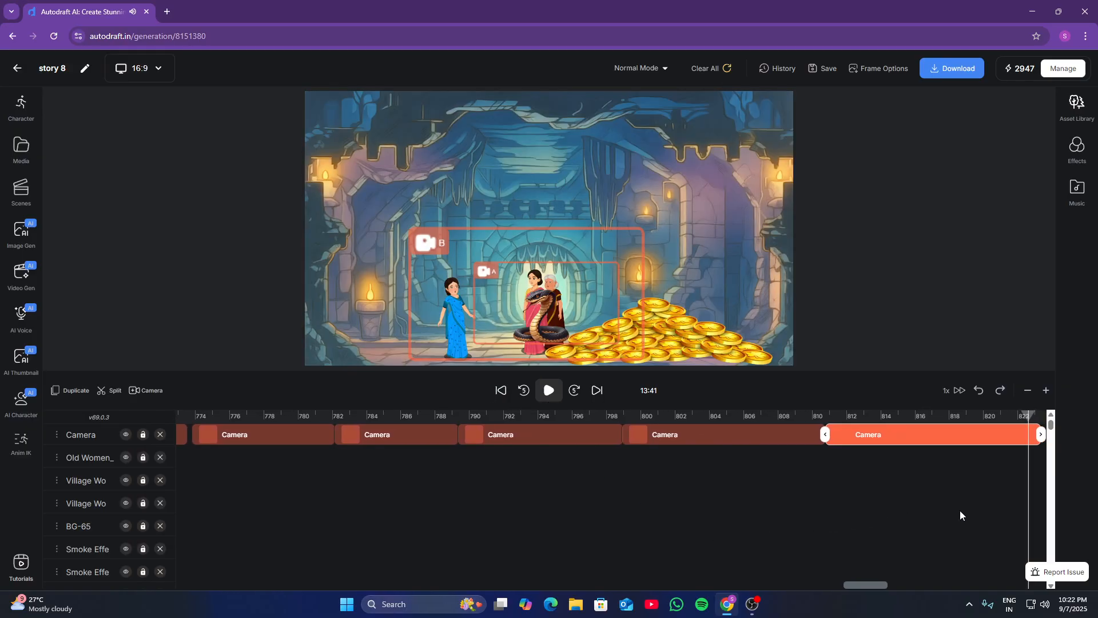
Turn off speaking for the pink-saree woman's Idle clip at 13:37 and apply the change
{"action": "scroll", "coordinate": [959, 513], "scroll_direction": "down", "scroll_amount": 2}
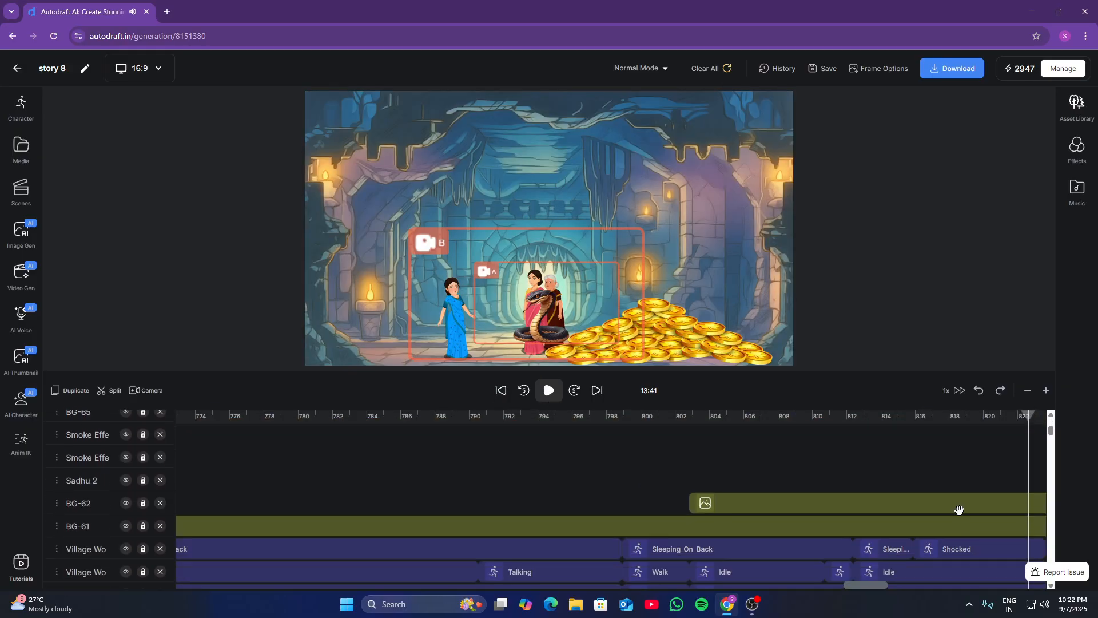
{"action": "left_click", "coordinate": [963, 562]}
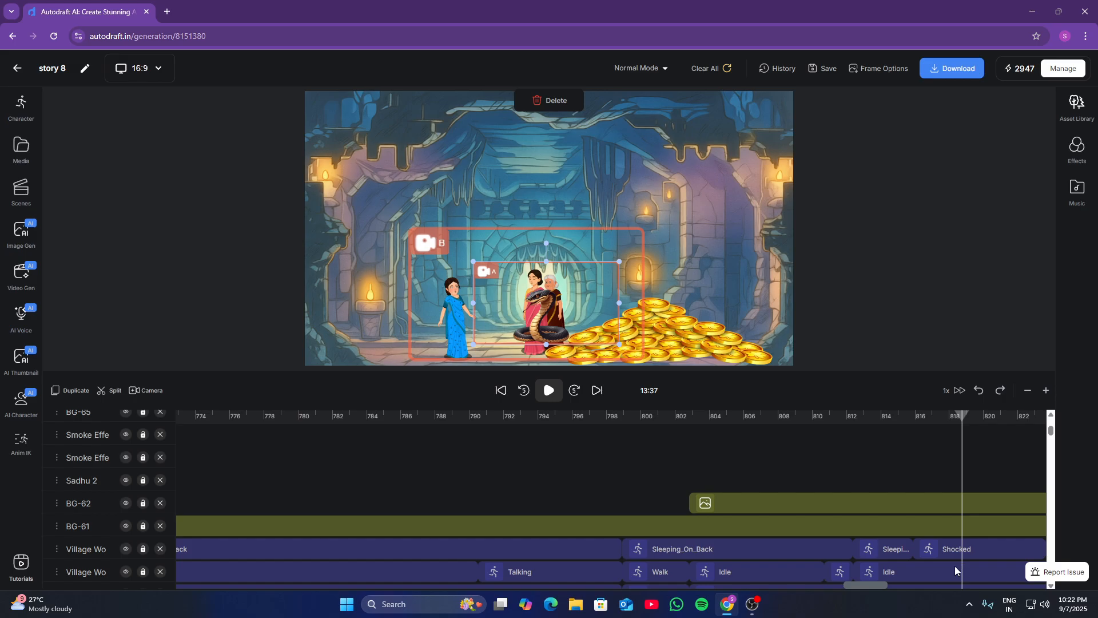
{"action": "left_click", "coordinate": [956, 569]}
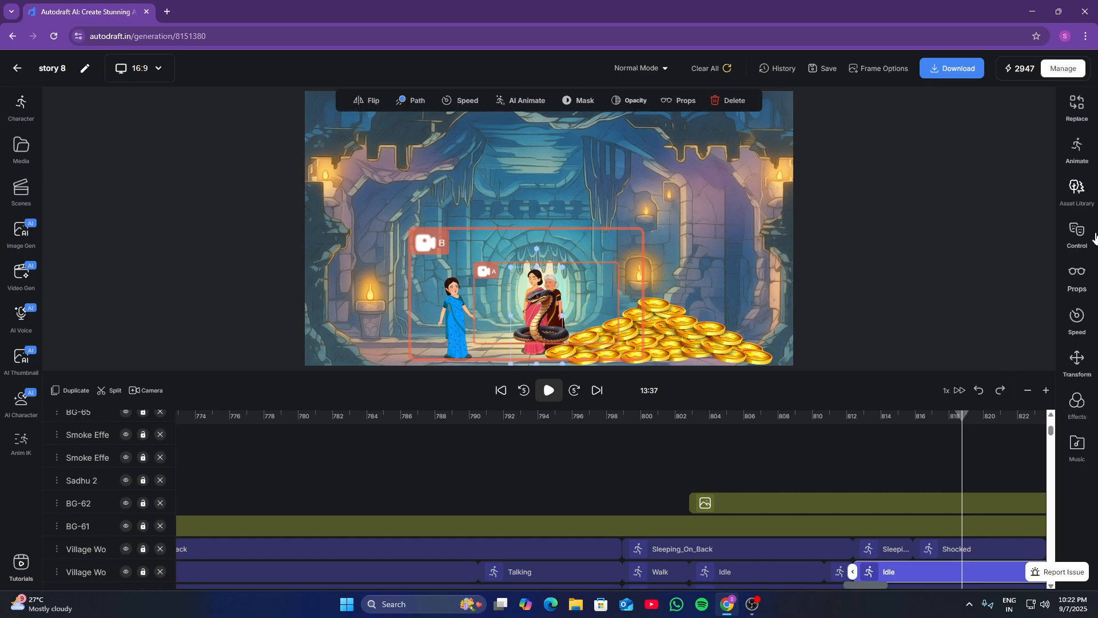
{"action": "left_click", "coordinate": [1077, 234]}
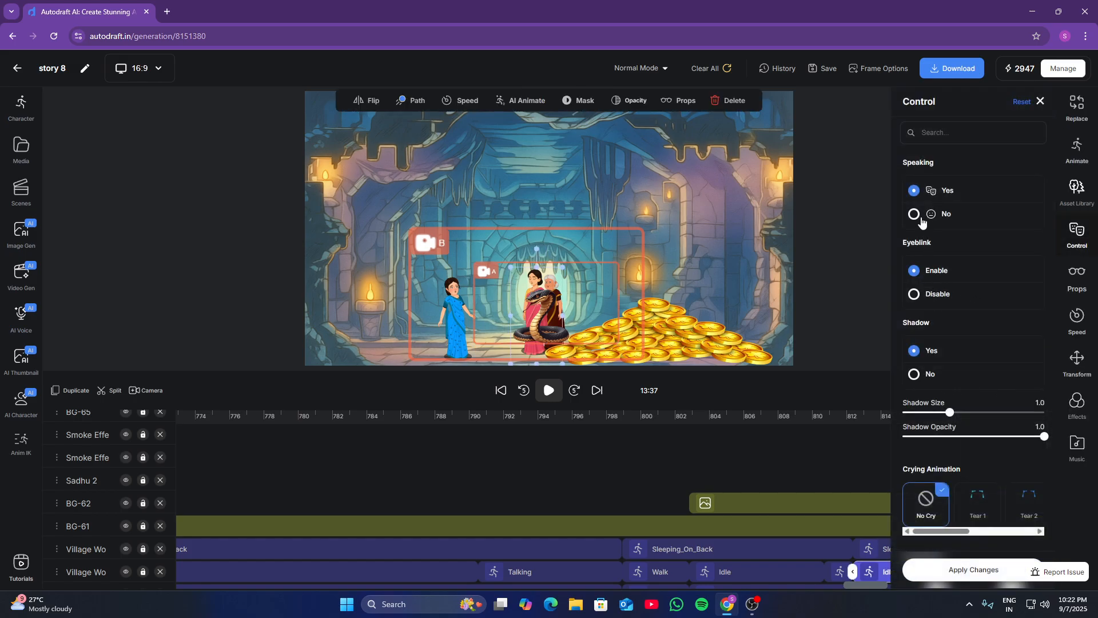
{"action": "left_click", "coordinate": [936, 576]}
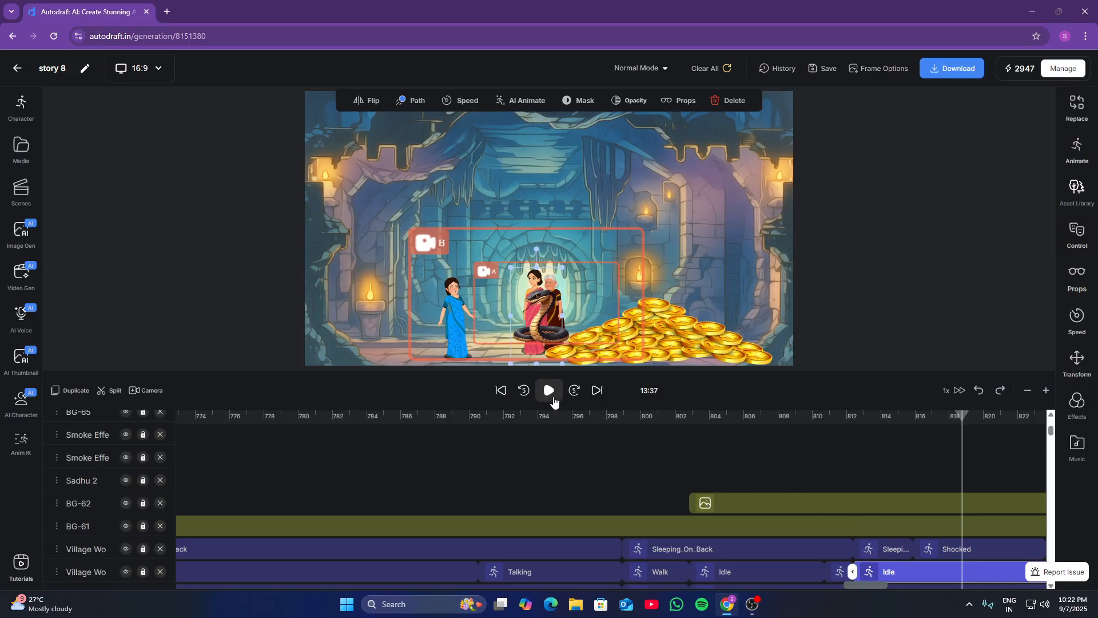
Play back to the sadhu's appearance and extend the 13:29 camera clip to the start of the smoke effect at 13:44
{"action": "left_click", "coordinate": [553, 399]}
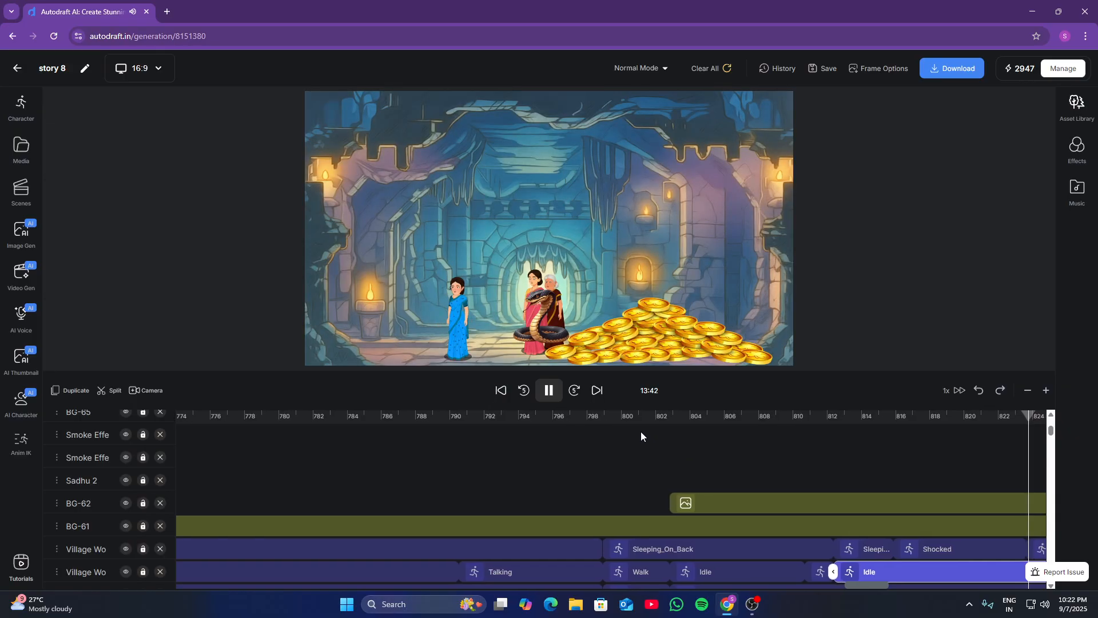
{"action": "left_click", "coordinate": [549, 391]}
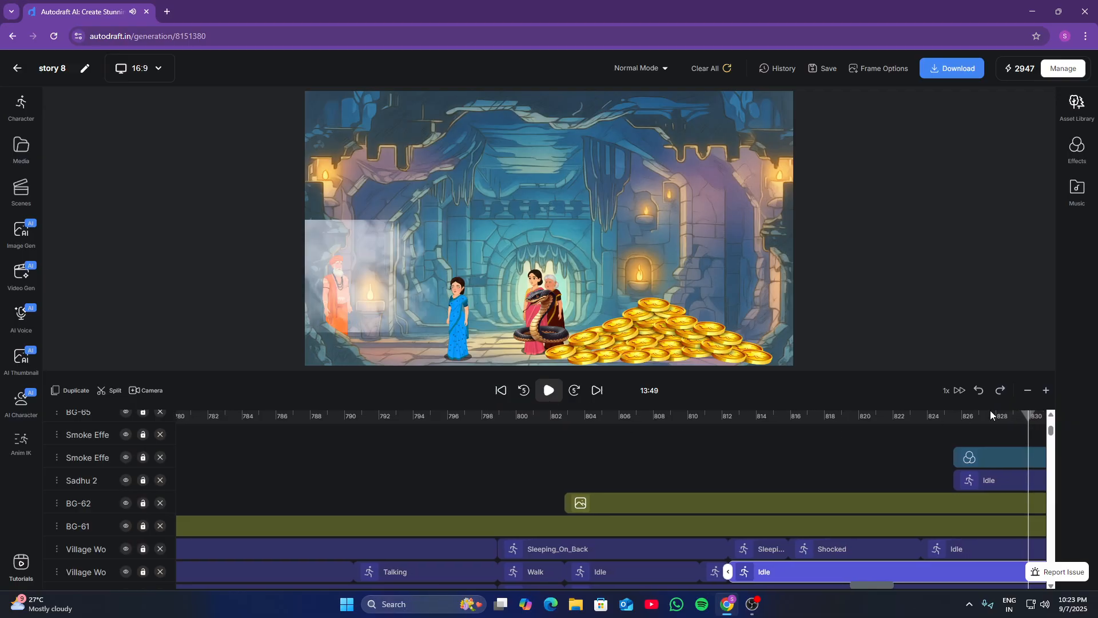
{"action": "left_click", "coordinate": [956, 438]}
{"action": "scroll", "coordinate": [955, 439], "scroll_direction": "up", "scroll_amount": 3}
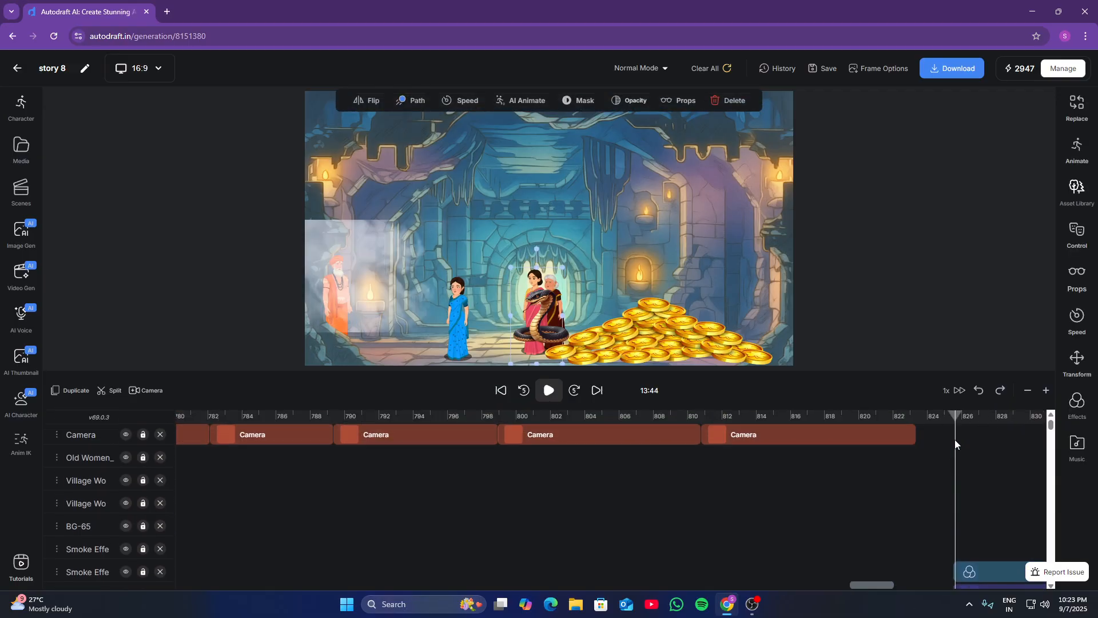
{"action": "left_click", "coordinate": [890, 436]}
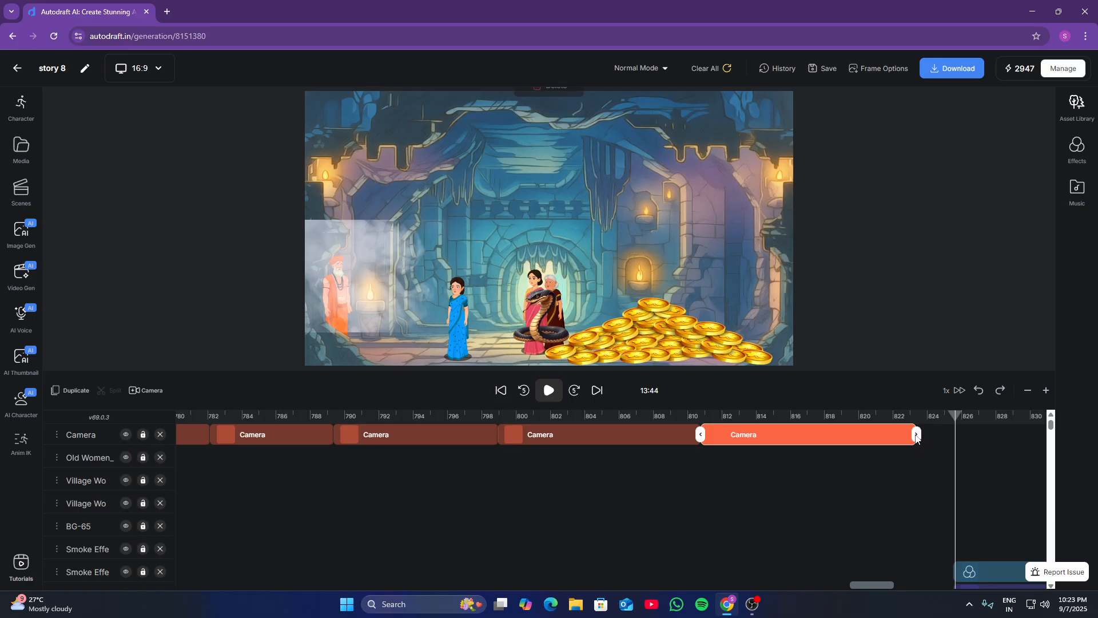
{"action": "left_click_drag", "start_coordinate": [918, 436], "coordinate": [954, 437]}
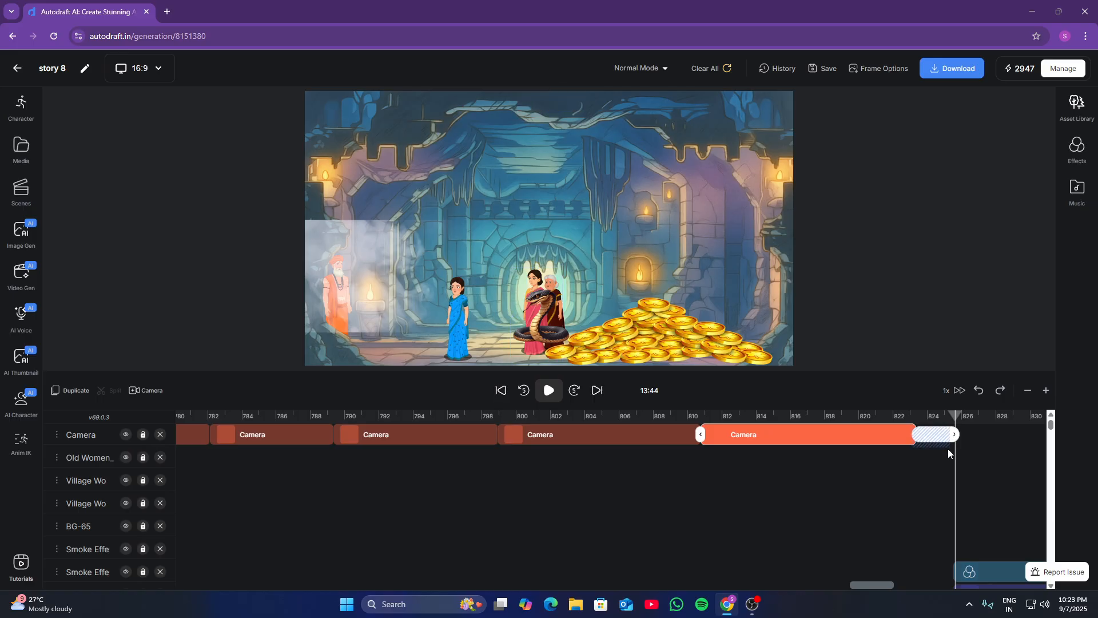
Add a camera clip at 13:44, with enlarged frame A on the sadhu and enlarged frame B spanning the sadhu and all three women
{"action": "left_click", "coordinate": [151, 390]}
{"action": "left_click", "coordinate": [985, 423]}
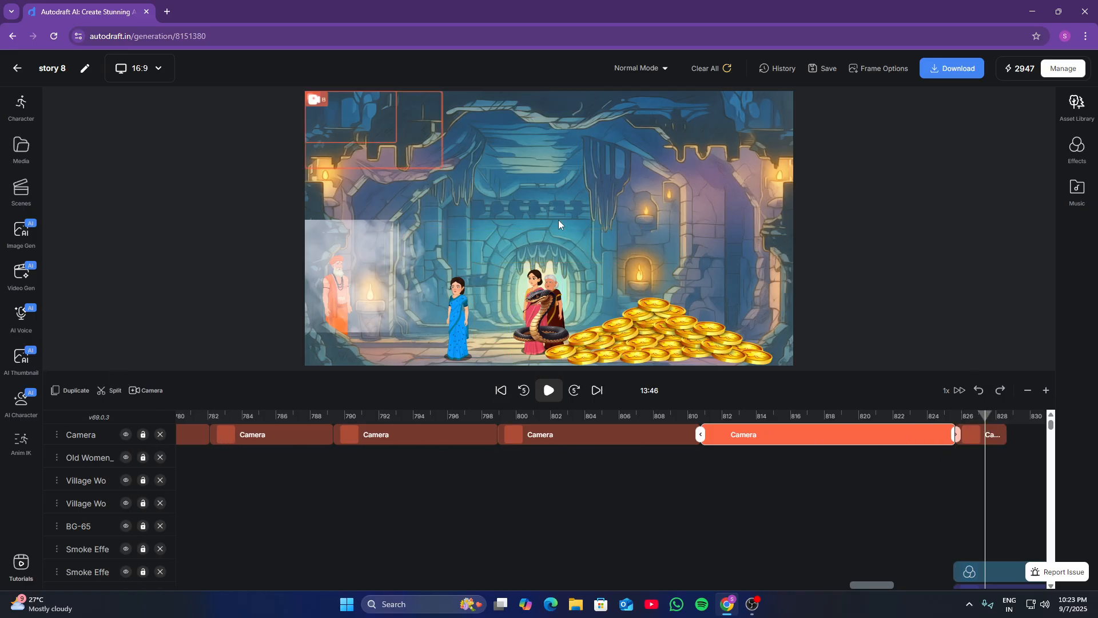
{"action": "left_click_drag", "start_coordinate": [376, 125], "coordinate": [387, 146]}
{"action": "left_click_drag", "start_coordinate": [336, 112], "coordinate": [397, 286]}
{"action": "left_click_drag", "start_coordinate": [399, 186], "coordinate": [413, 269]}
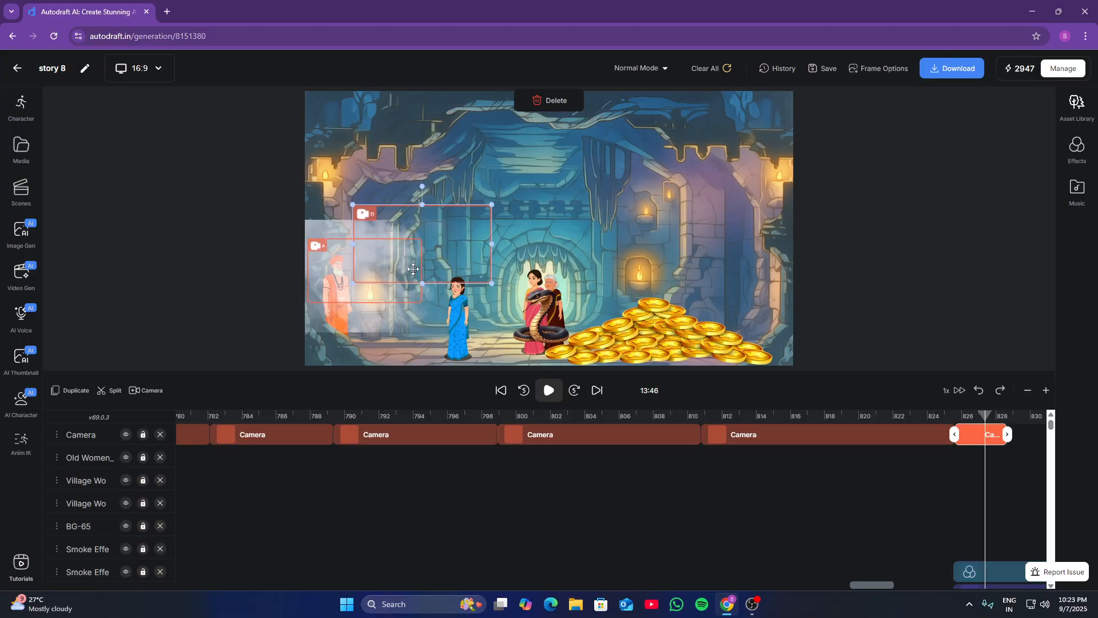
{"action": "left_click", "coordinate": [562, 338]}
{"action": "left_click", "coordinate": [479, 277]}
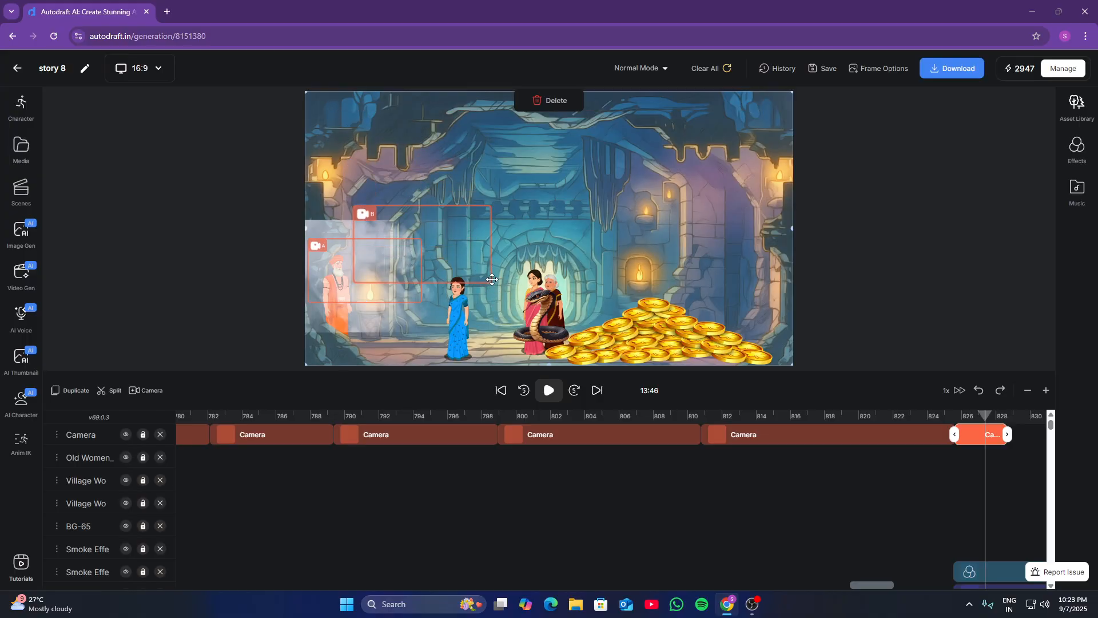
{"action": "left_click_drag", "start_coordinate": [491, 282], "coordinate": [557, 347]}
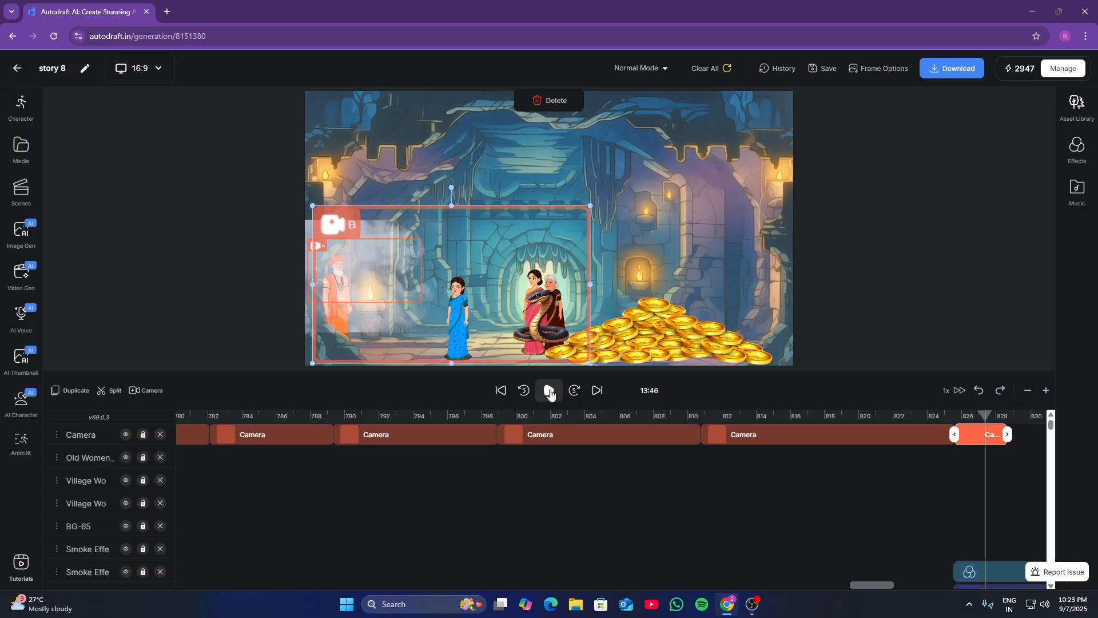
Play the sadhu's entrance from 13:46 and extend the 13:44 camera clip to 13:53
{"action": "left_click", "coordinate": [549, 391]}
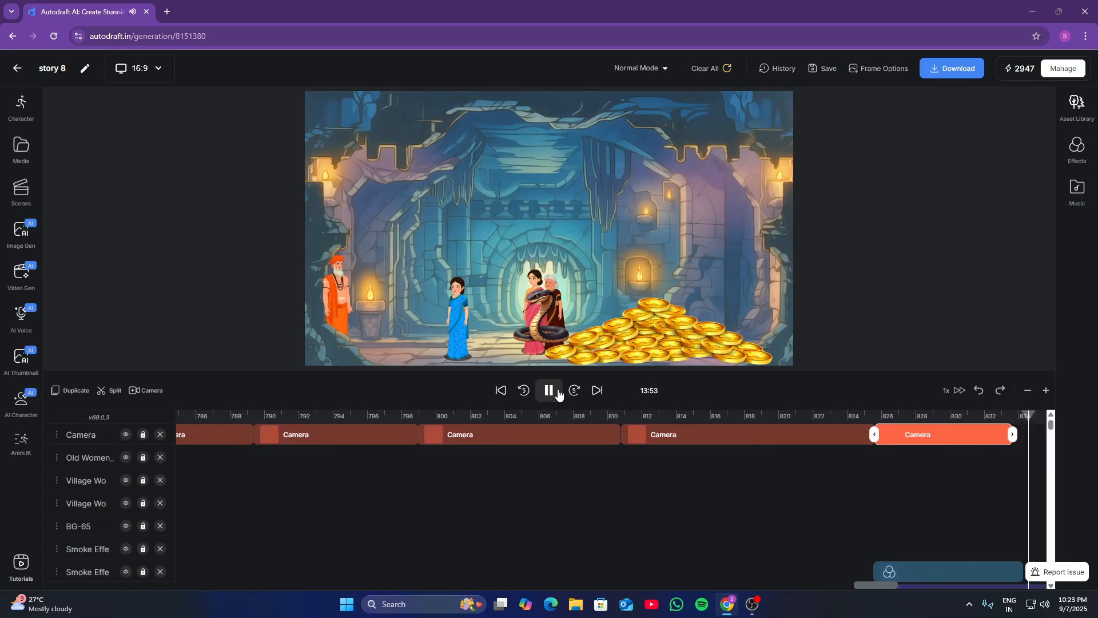
{"action": "left_click", "coordinate": [560, 395]}
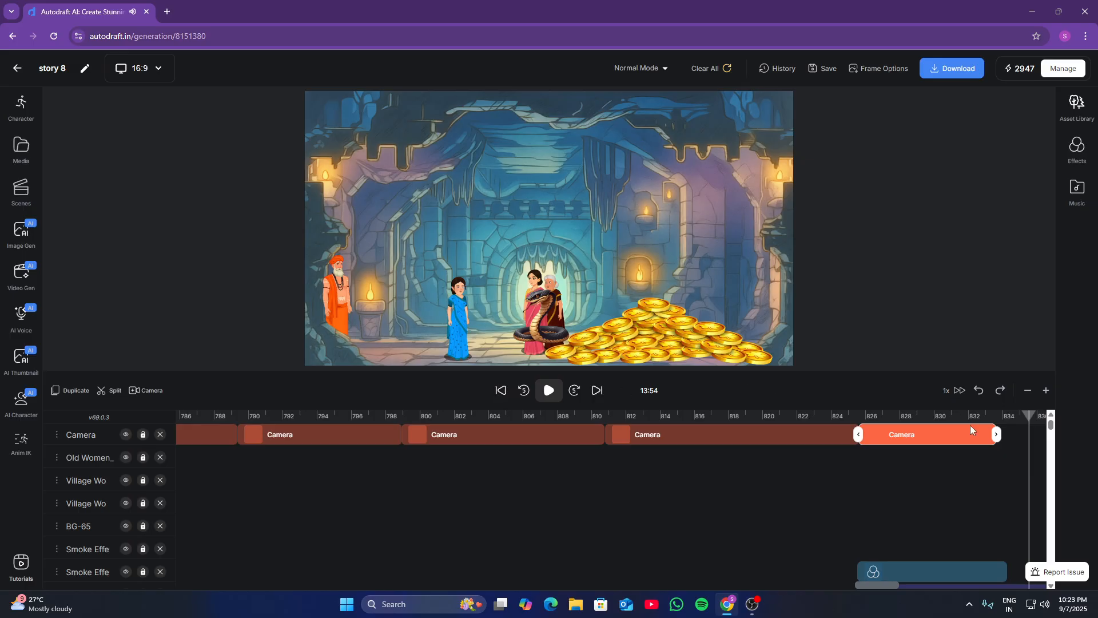
{"action": "left_click", "coordinate": [1008, 420]}
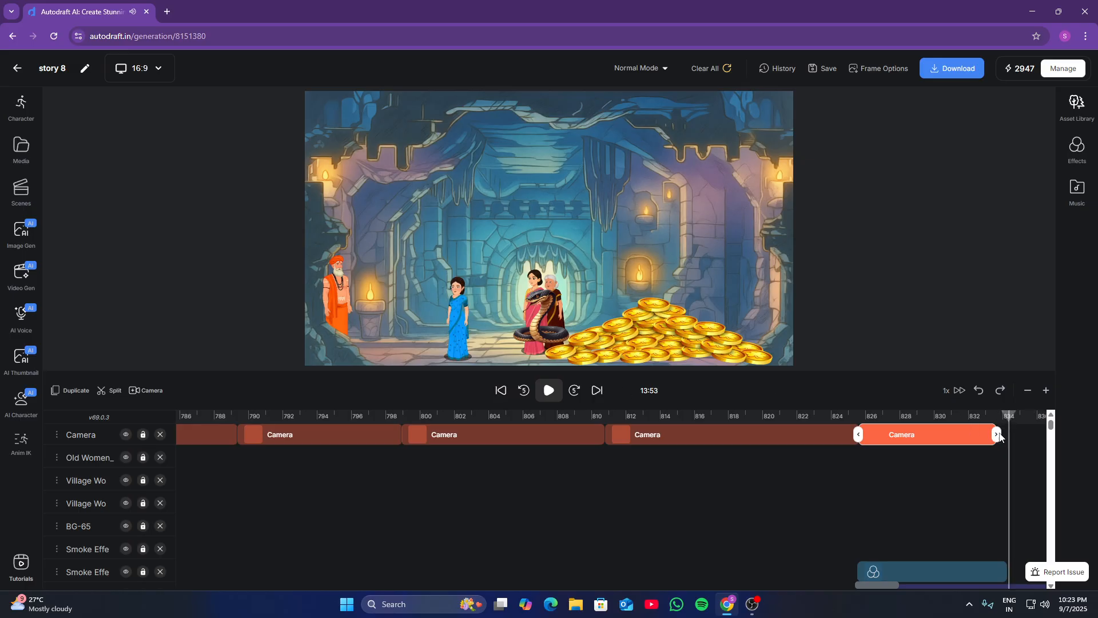
{"action": "left_click", "coordinate": [1009, 442]}
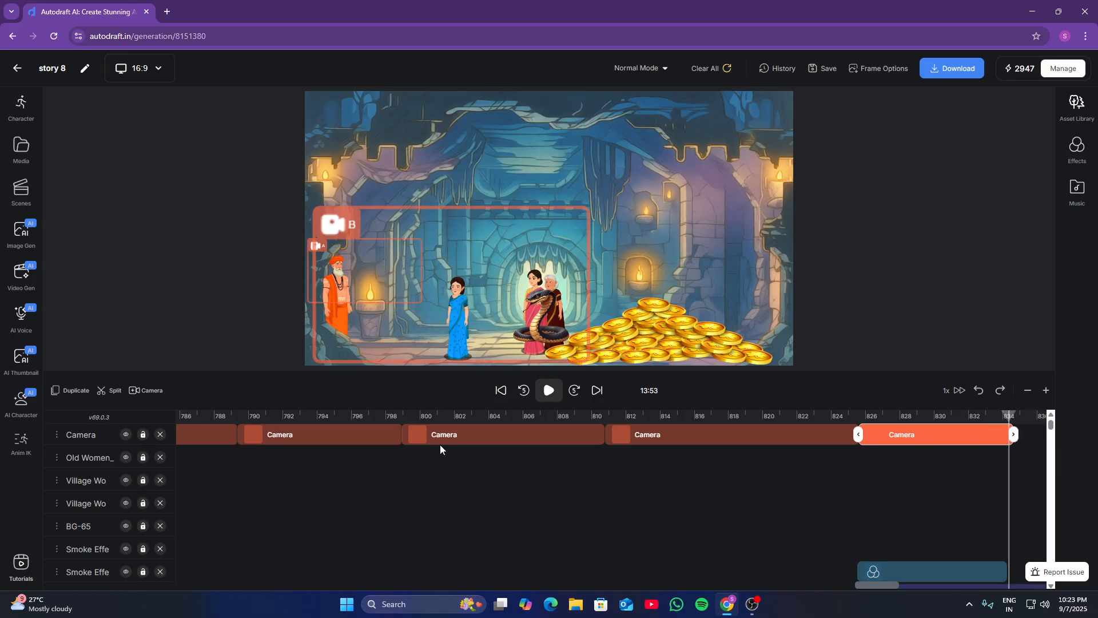
Add a camera clip at 13:53, with frame A on the pink-saree and old women and enlarged frame B spanning the sadhu and all three women
{"action": "left_click", "coordinate": [143, 391]}
{"action": "left_click", "coordinate": [1028, 420]}
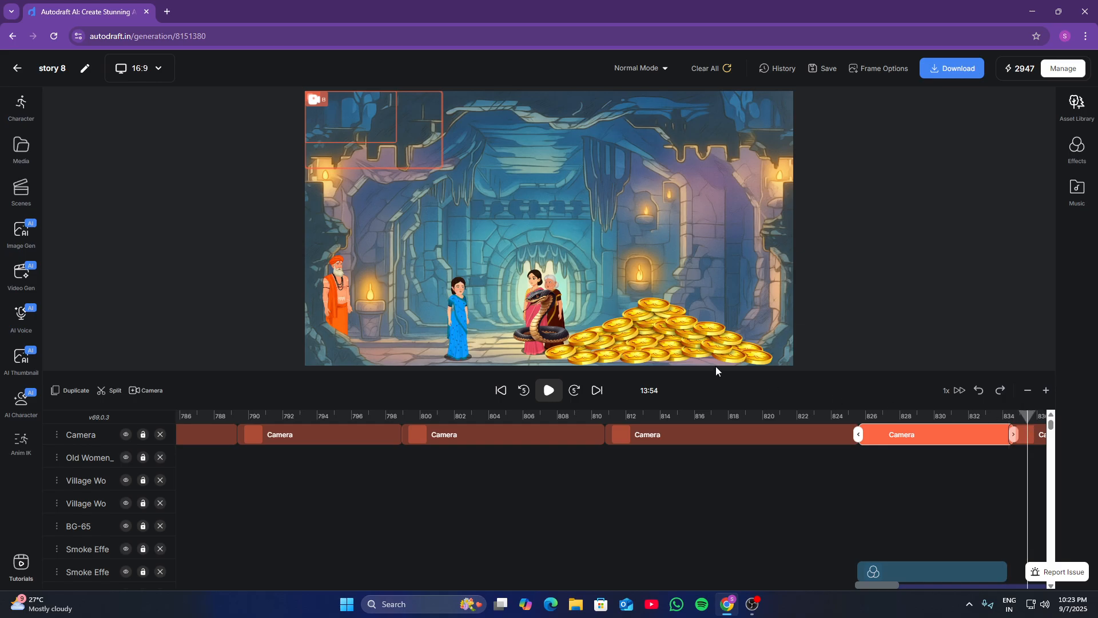
{"action": "left_click_drag", "start_coordinate": [352, 119], "coordinate": [525, 299]}
{"action": "left_click", "coordinate": [398, 289]}
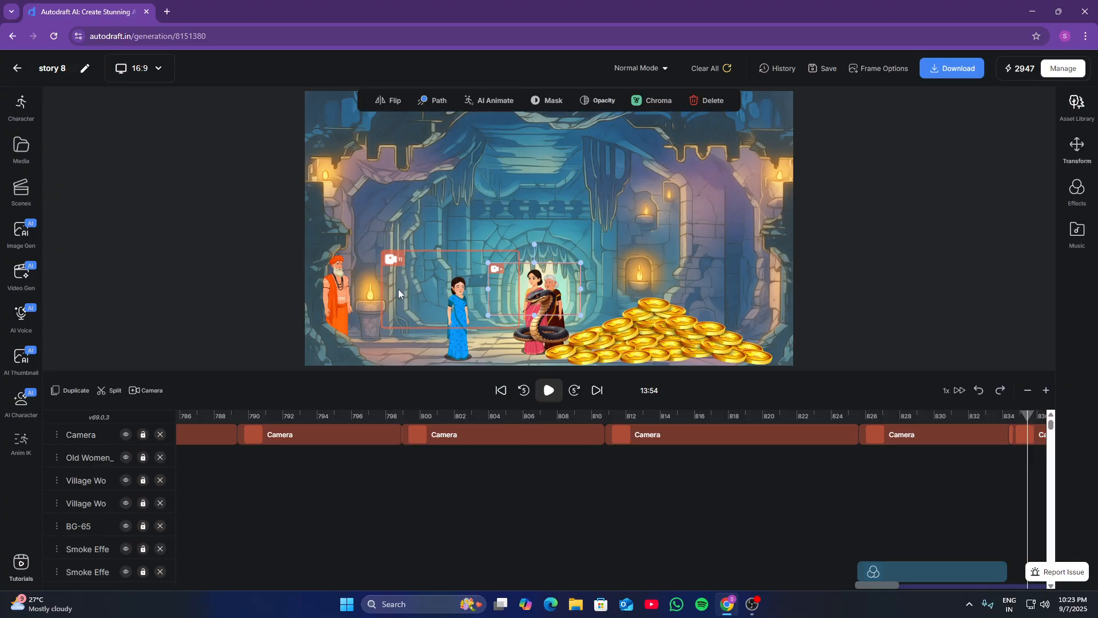
{"action": "left_click", "coordinate": [389, 259]}
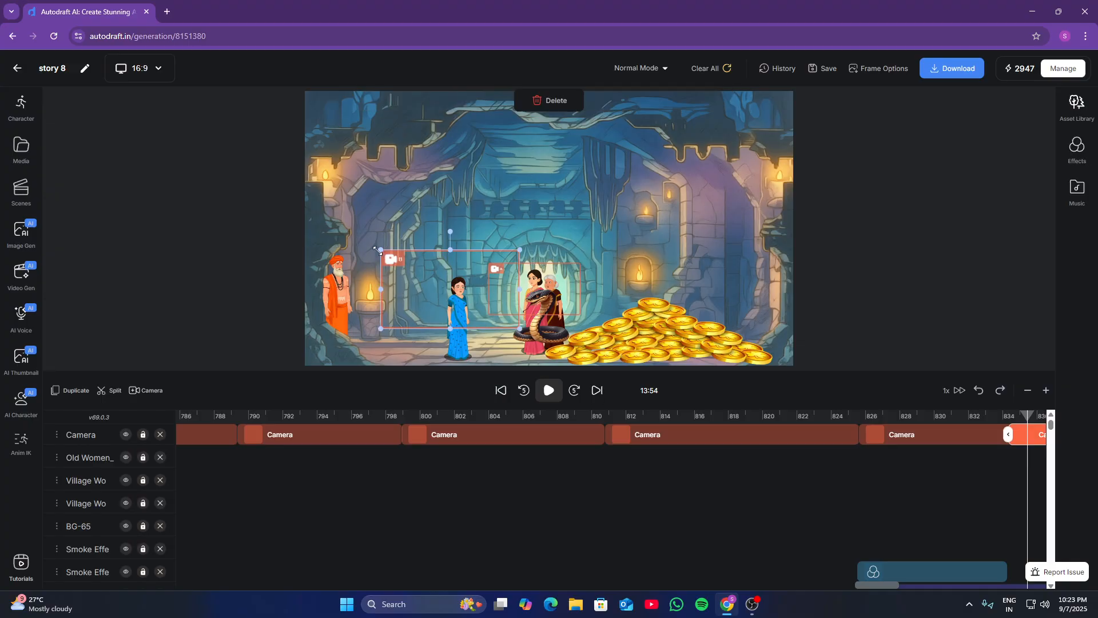
{"action": "left_click_drag", "start_coordinate": [376, 250], "coordinate": [307, 255]}
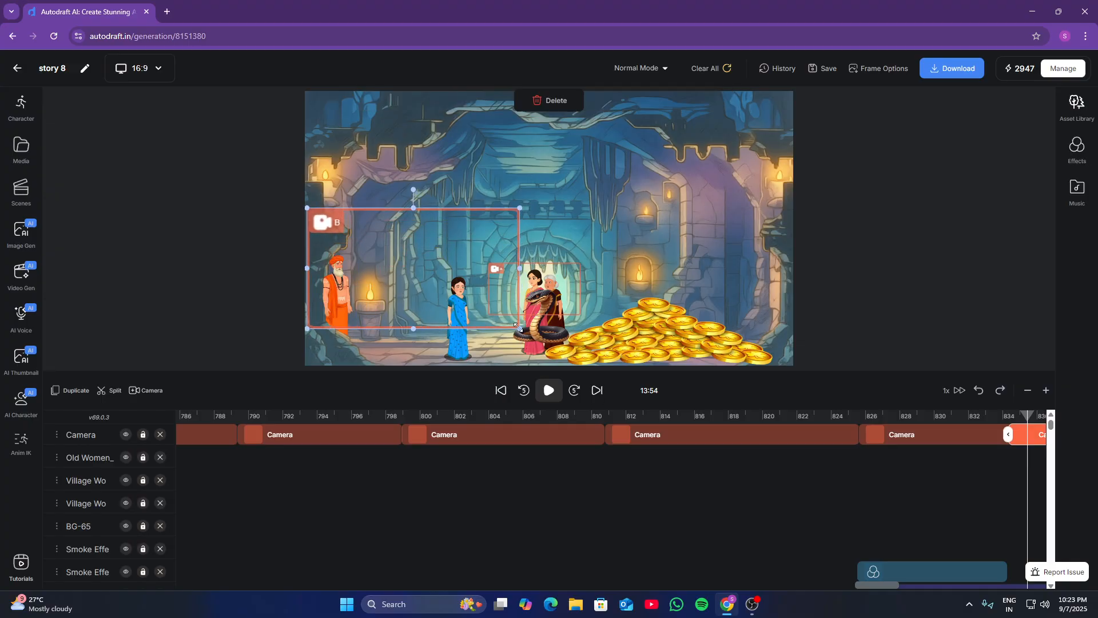
{"action": "left_click_drag", "start_coordinate": [518, 328], "coordinate": [591, 364]}
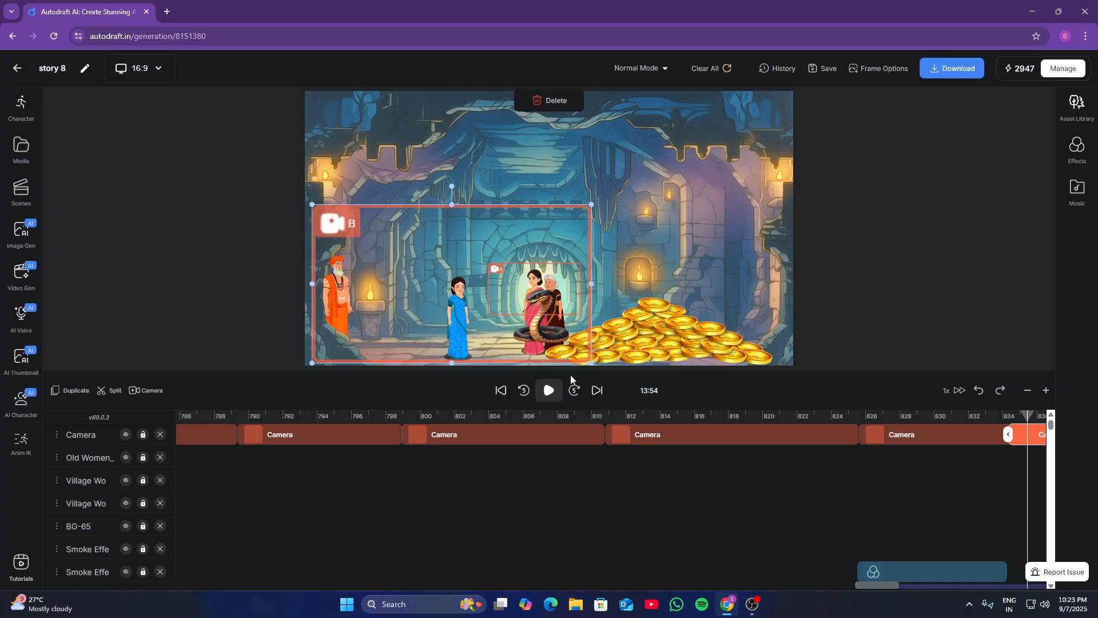
Play on from 13:54 and extend the 13:53 camera clip to 14:00
{"action": "left_click", "coordinate": [551, 393]}
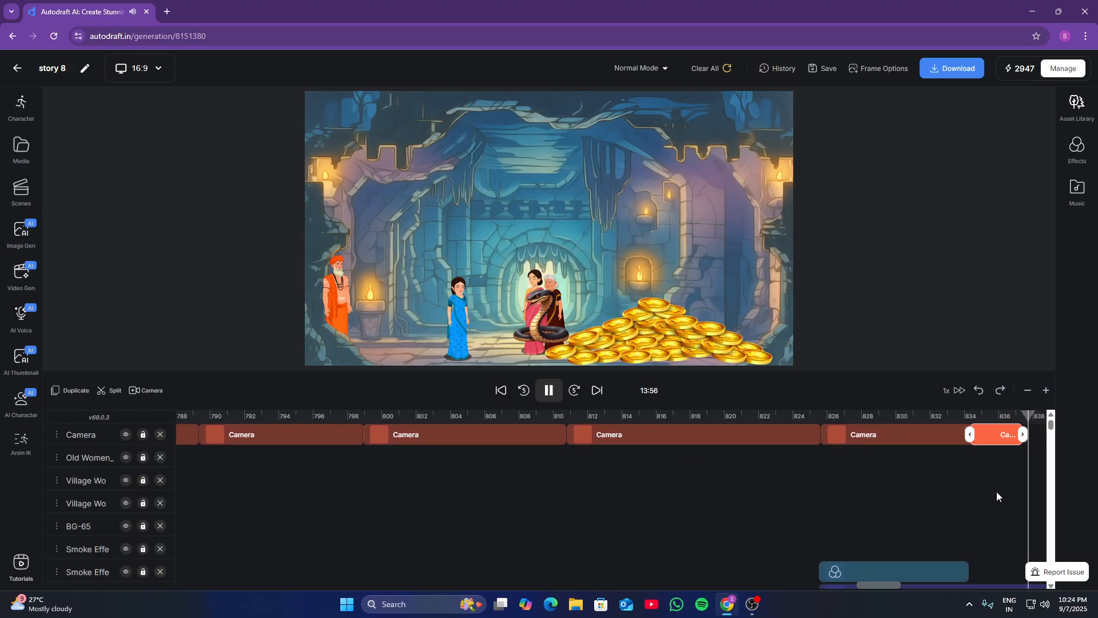
{"action": "left_click_drag", "start_coordinate": [1004, 439], "coordinate": [1056, 440]}
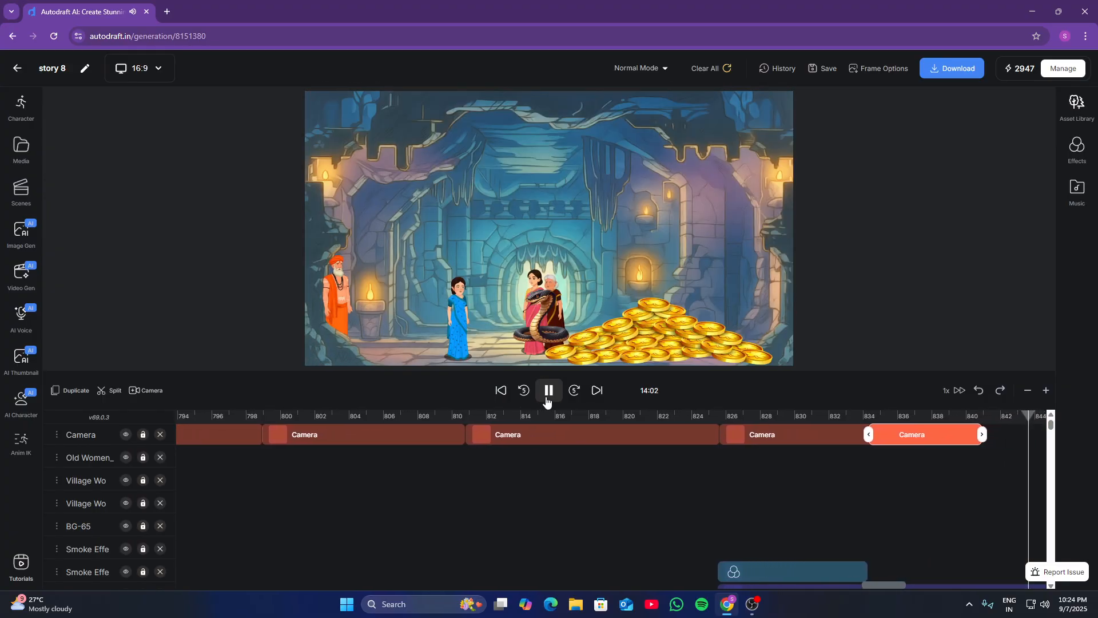
{"action": "left_click", "coordinate": [952, 421]}
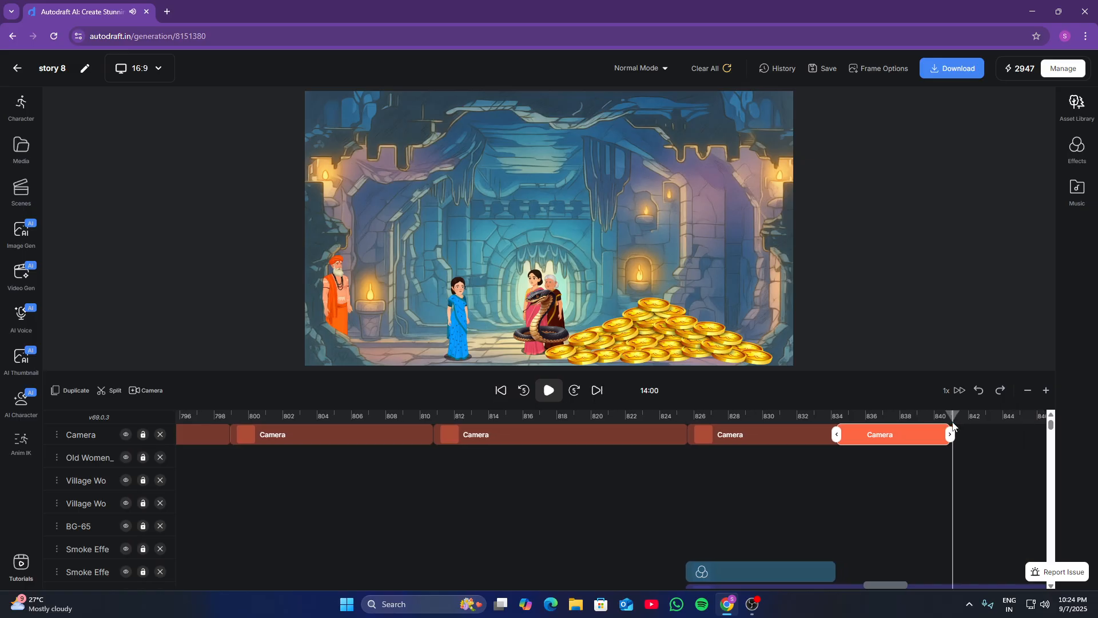
Add a camera clip at 14:00, with frame A on the blue-saree woman and enlarged frame B spanning the sadhu and all three women
{"action": "left_click", "coordinate": [155, 391]}
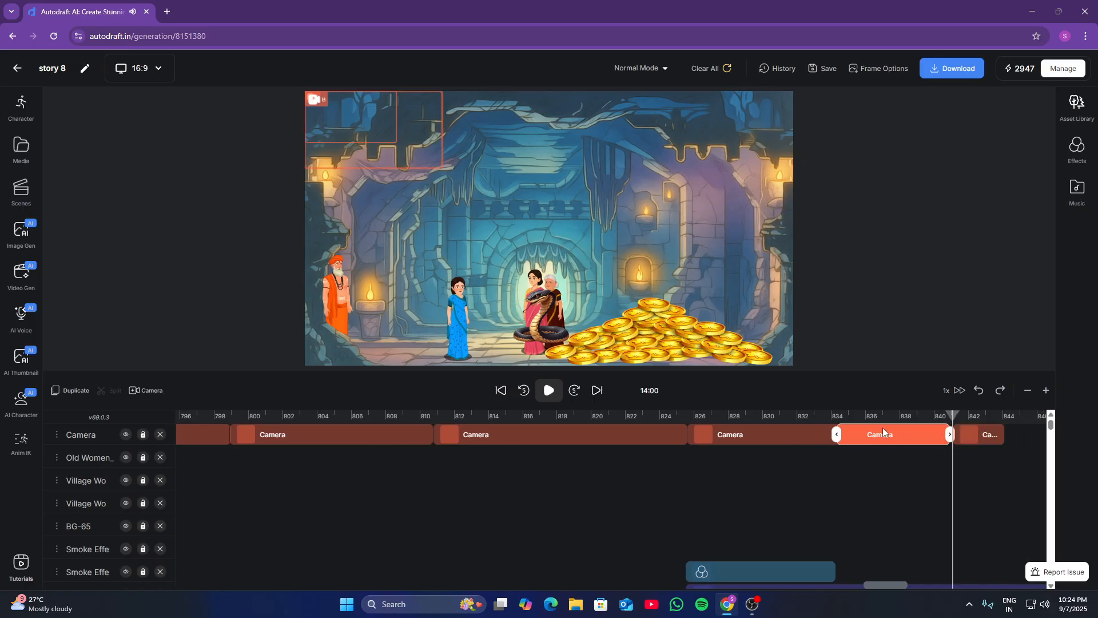
{"action": "left_click", "coordinate": [989, 417]}
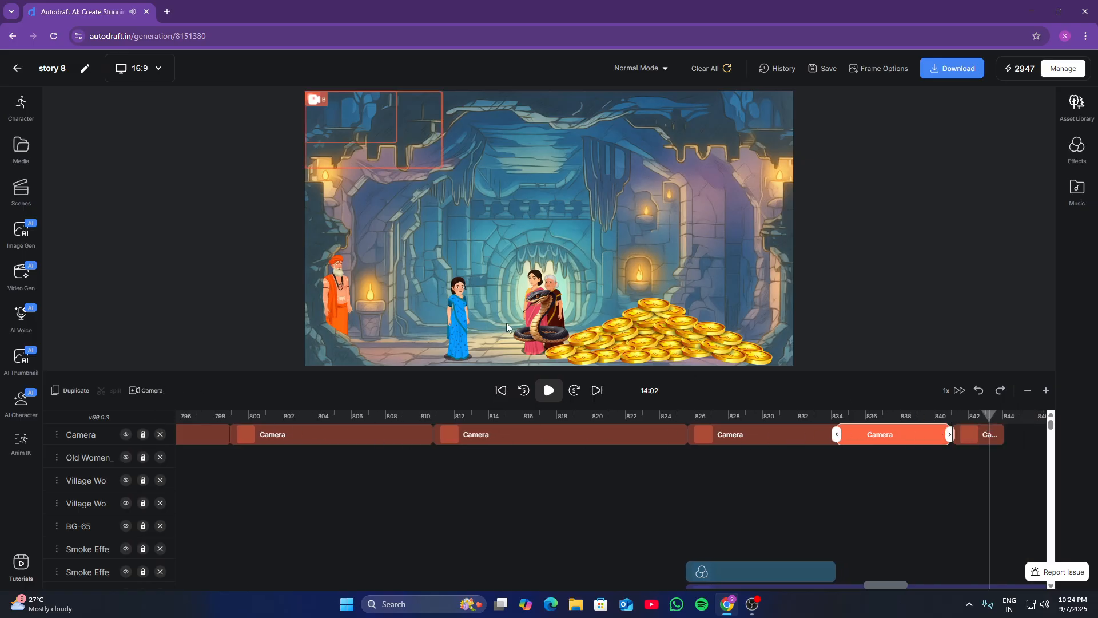
{"action": "left_click", "coordinate": [404, 158]}
{"action": "left_click_drag", "start_coordinate": [373, 130], "coordinate": [490, 272]}
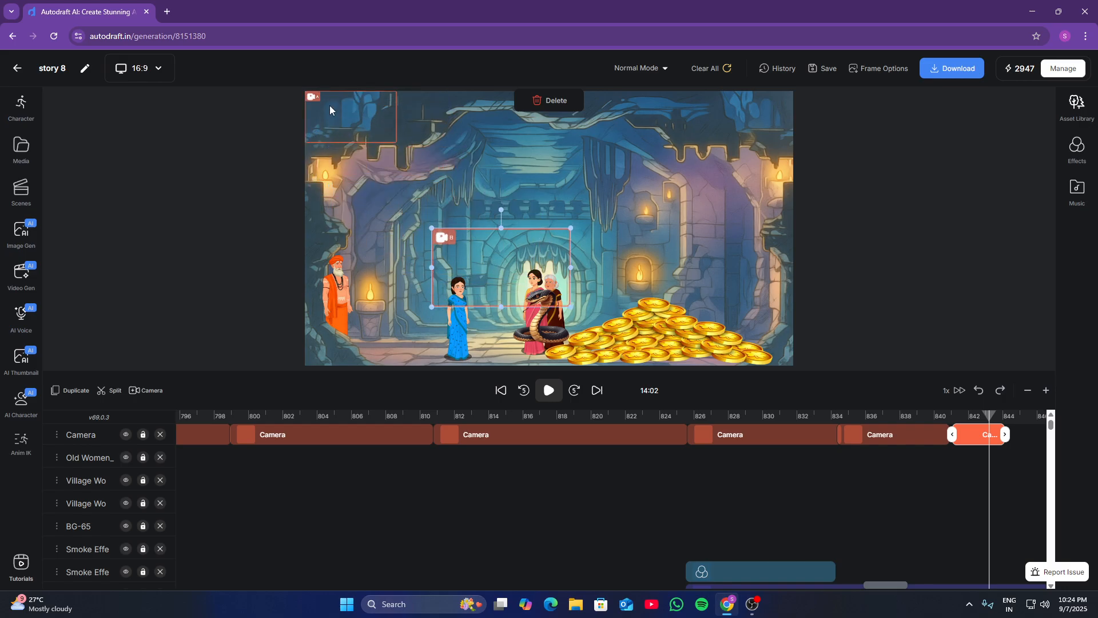
{"action": "left_click_drag", "start_coordinate": [329, 106], "coordinate": [437, 290]}
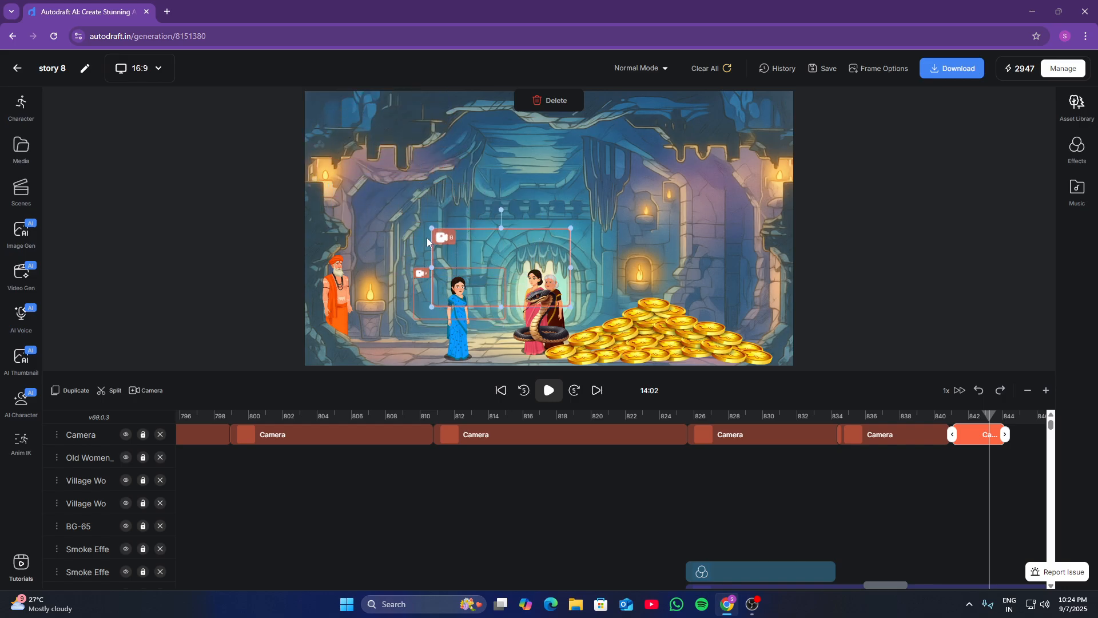
{"action": "left_click_drag", "start_coordinate": [431, 229], "coordinate": [428, 312]}
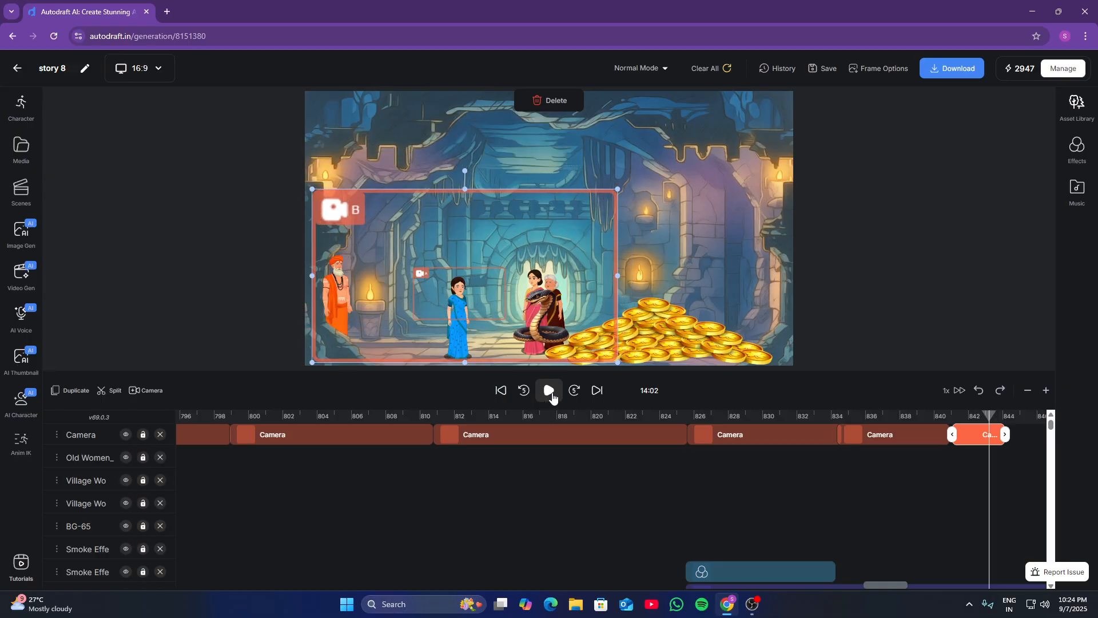
Play on from 14:02 and extend the 14:00 camera clip to the end of the narration audio at 14:06
{"action": "left_click", "coordinate": [551, 392]}
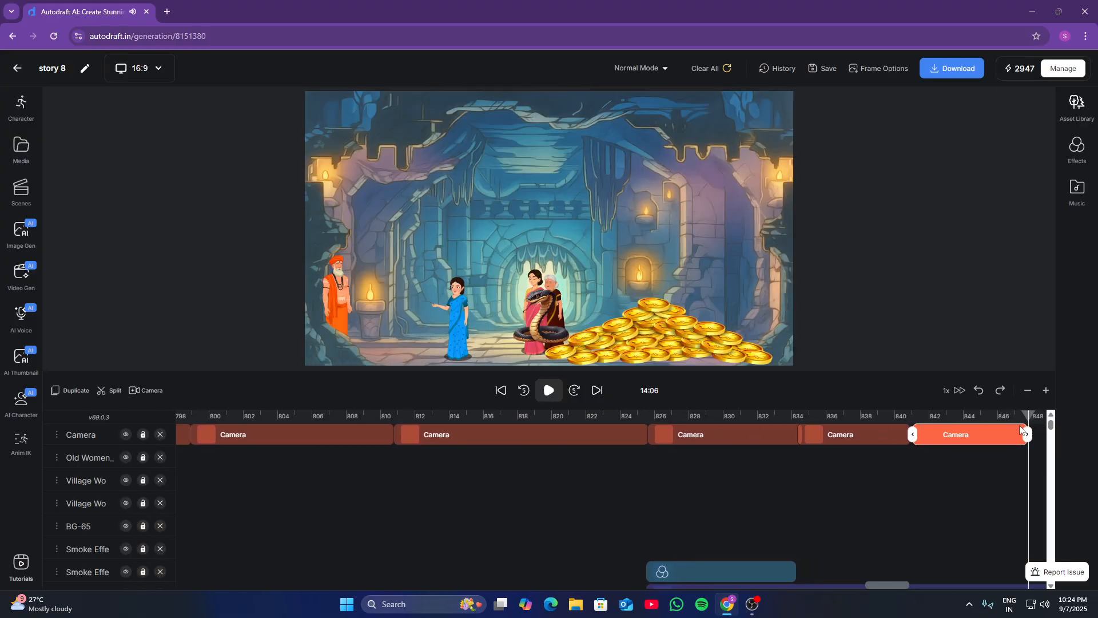
{"action": "left_click_drag", "start_coordinate": [1058, 431], "coordinate": [1060, 593]}
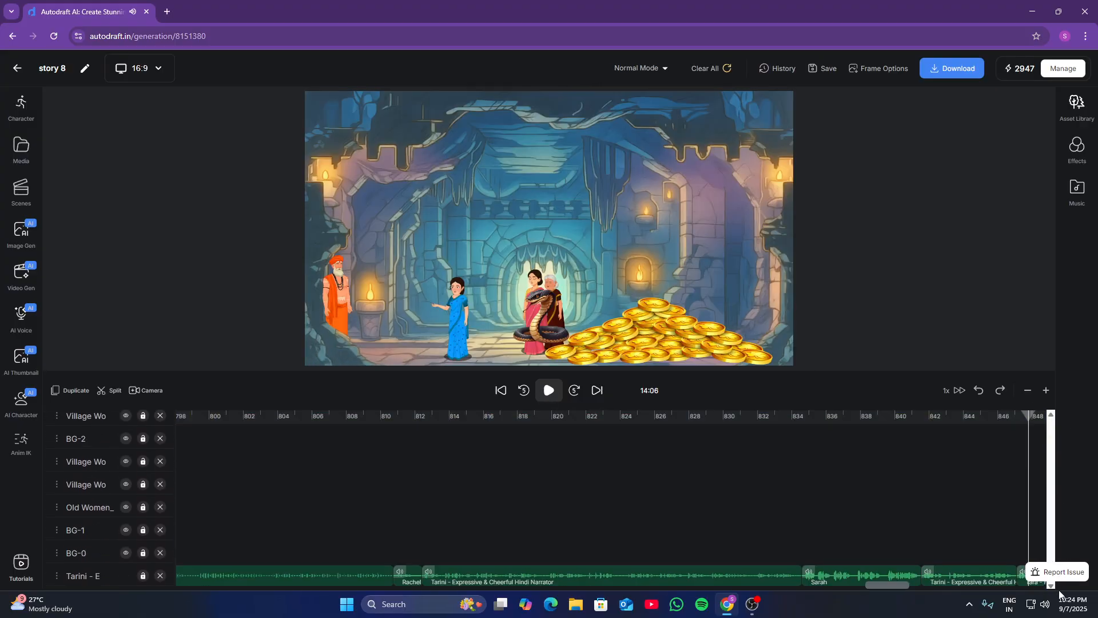
{"action": "left_click", "coordinate": [1017, 548]}
{"action": "scroll", "coordinate": [1023, 533], "scroll_direction": "up", "scroll_amount": 3}
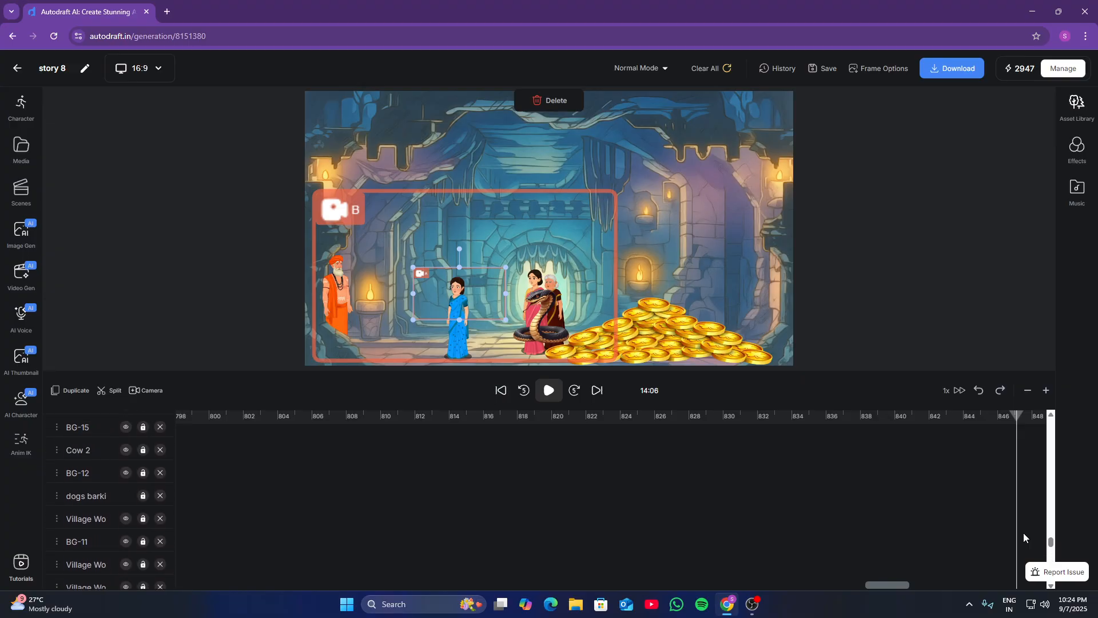
{"action": "left_click_drag", "start_coordinate": [1050, 540], "coordinate": [1017, 434]}
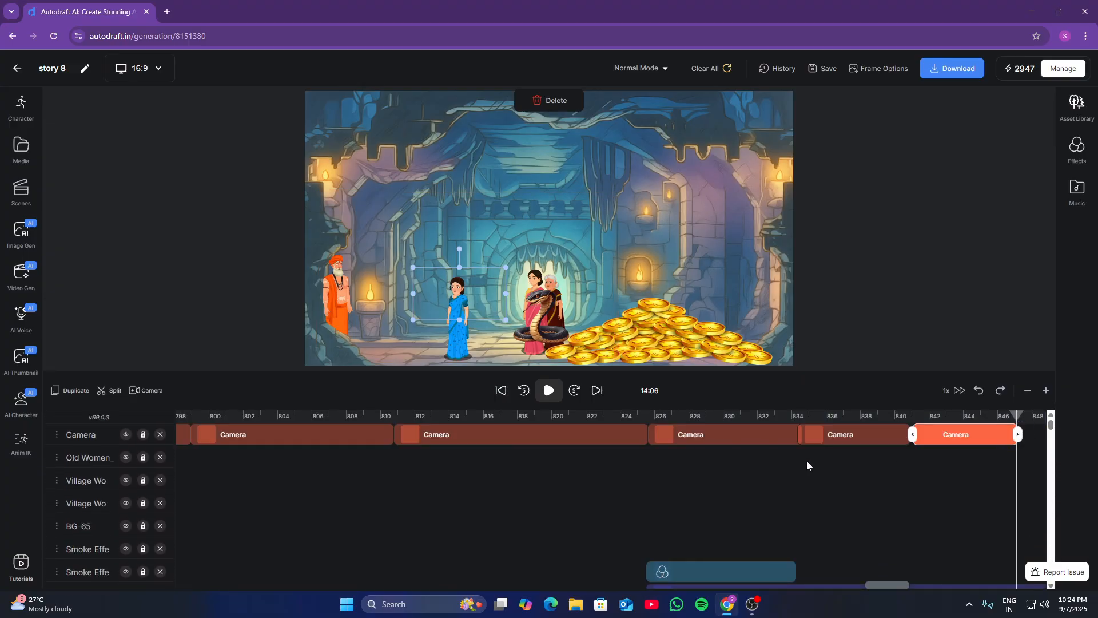
Add a camera clip at 14:06, with frame A on the blue-saree woman and enlarged frame B spanning the sadhu and all three women
{"action": "left_click", "coordinate": [145, 391]}
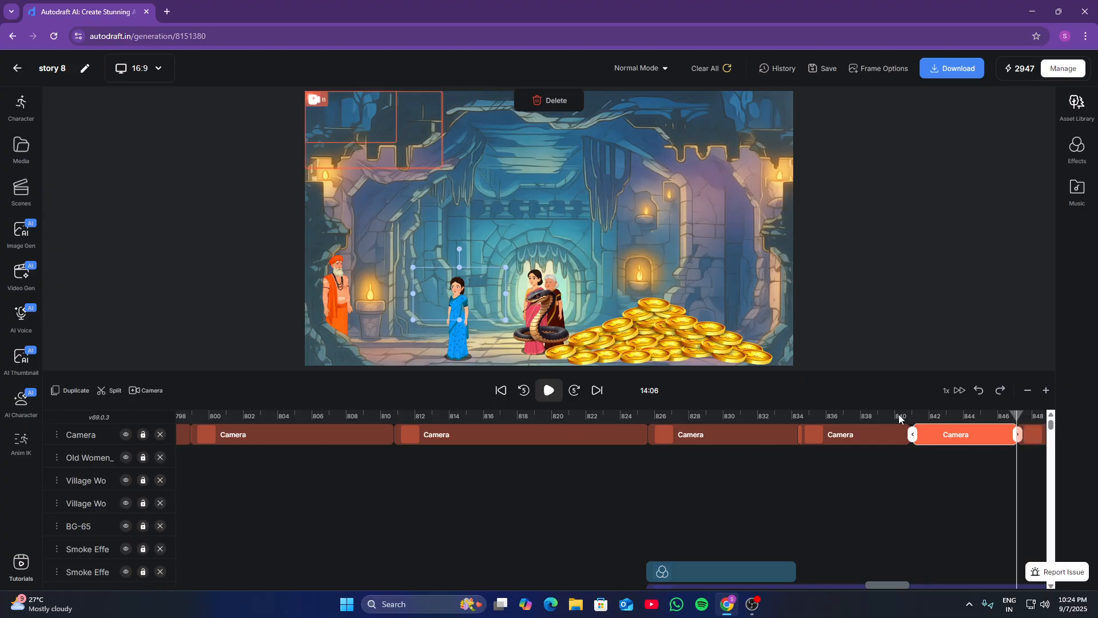
{"action": "left_click", "coordinate": [1031, 415]}
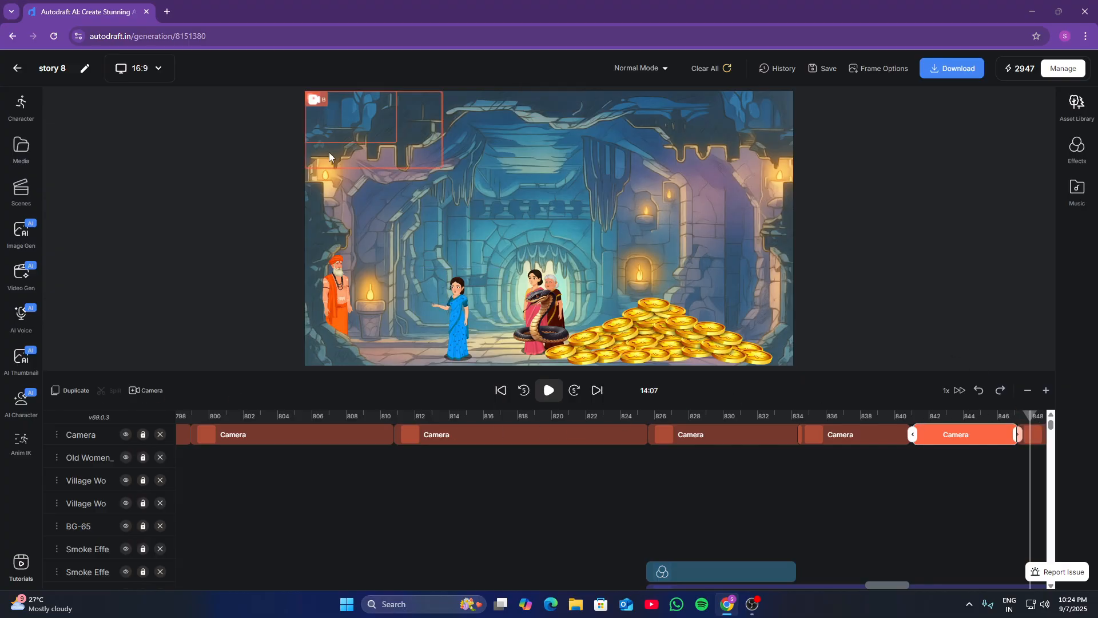
{"action": "left_click", "coordinate": [345, 126]}
{"action": "left_click_drag", "start_coordinate": [335, 125], "coordinate": [429, 318]}
{"action": "left_click_drag", "start_coordinate": [431, 206], "coordinate": [416, 258]}
{"action": "left_click_drag", "start_coordinate": [454, 311], "coordinate": [572, 361]}
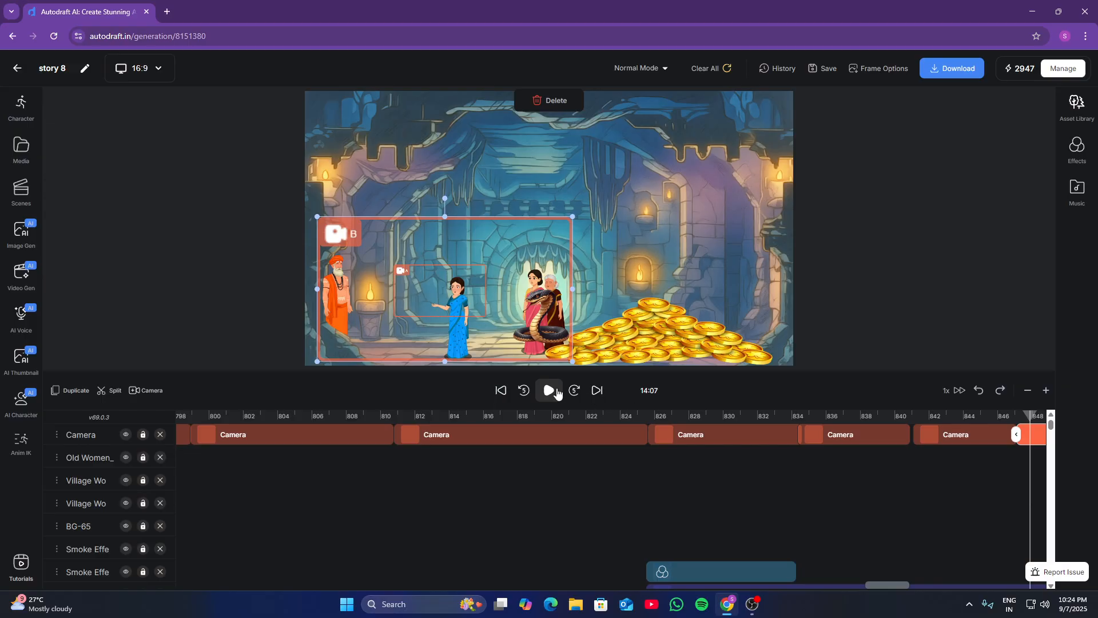
Play the blue-saree woman's dialogue, extend the 14:06 camera clip to about 14:12, and check its end against the character animation clips
{"action": "left_click", "coordinate": [560, 392]}
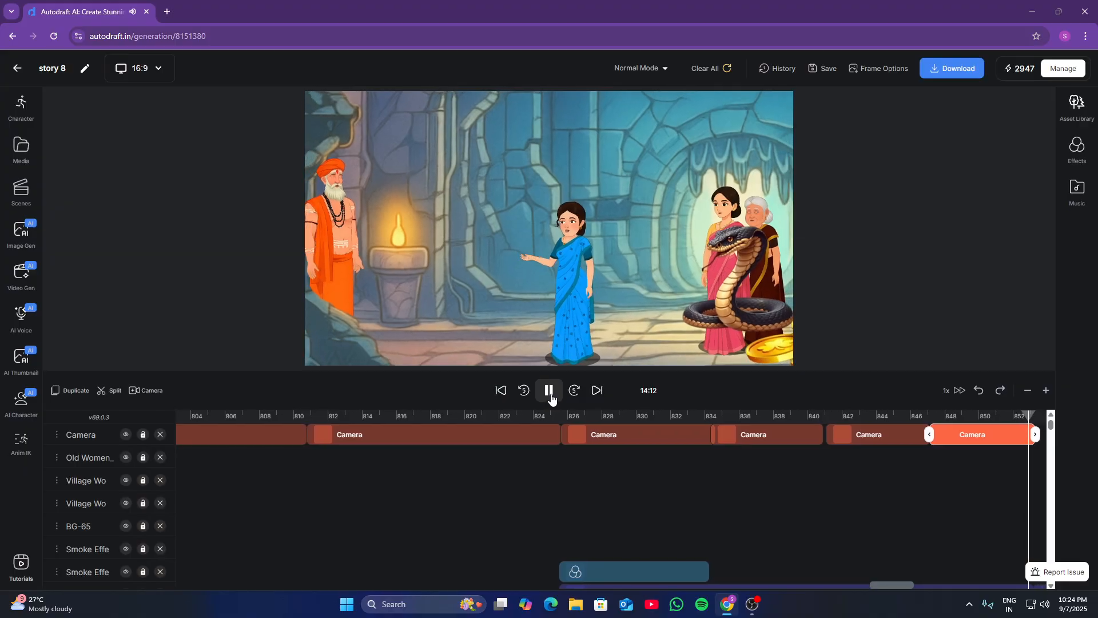
{"action": "left_click", "coordinate": [550, 392]}
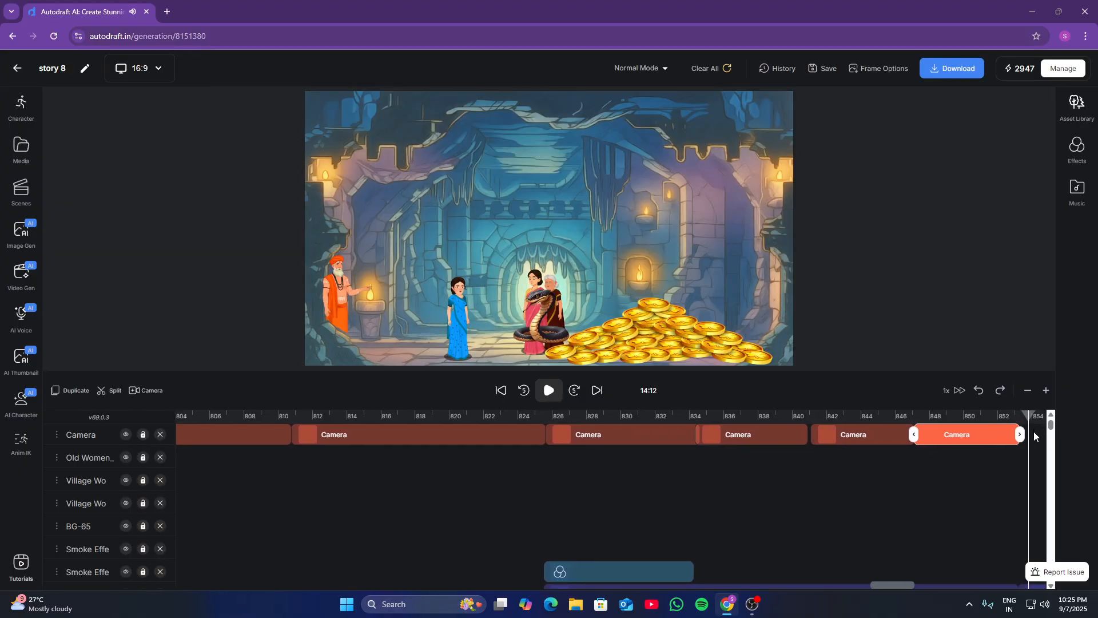
{"action": "scroll", "coordinate": [1034, 431], "scroll_direction": "down", "scroll_amount": 3}
{"action": "scroll", "coordinate": [1041, 437], "scroll_direction": "up", "scroll_amount": 1}
{"action": "scroll", "coordinate": [1041, 436], "scroll_direction": "up", "scroll_amount": 1}
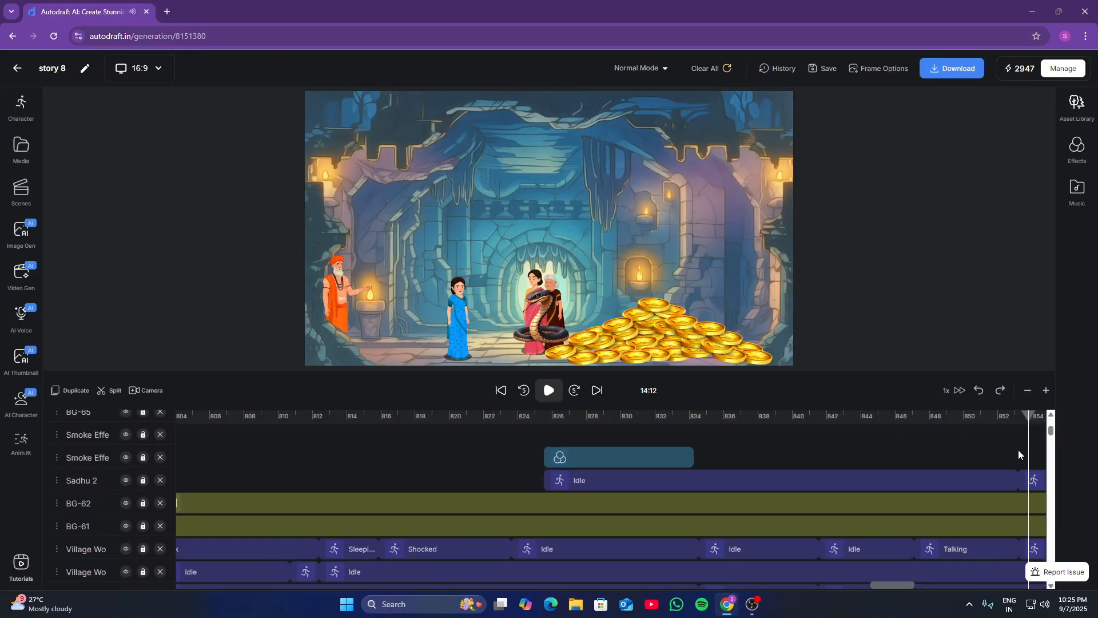
Add a camera clip at 14:12, placing frame A close on the sadhu and enlarging frame B around the sadhu and the three women
{"action": "scroll", "coordinate": [1023, 454], "scroll_direction": "up", "scroll_amount": 3}
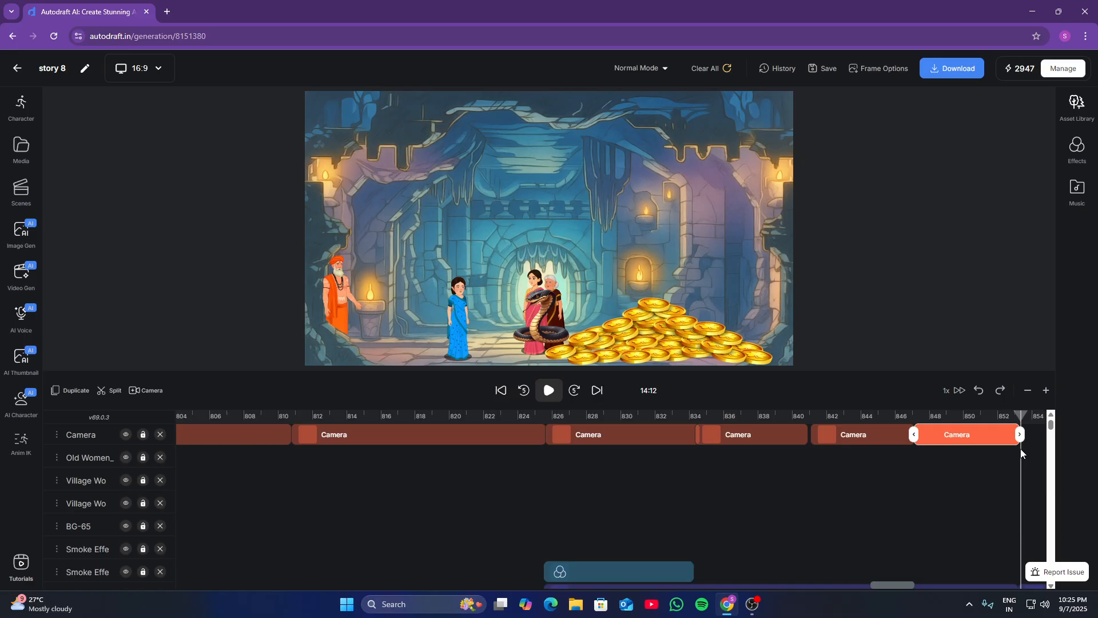
{"action": "left_click", "coordinate": [138, 390]}
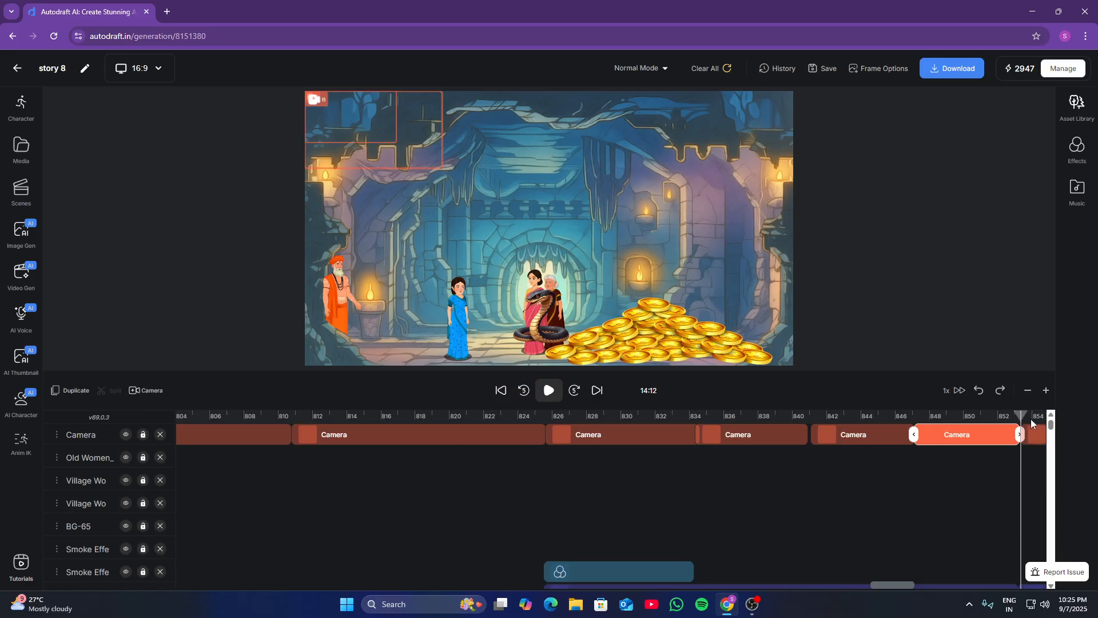
{"action": "left_click", "coordinate": [1031, 418]}
{"action": "left_click", "coordinate": [425, 145]}
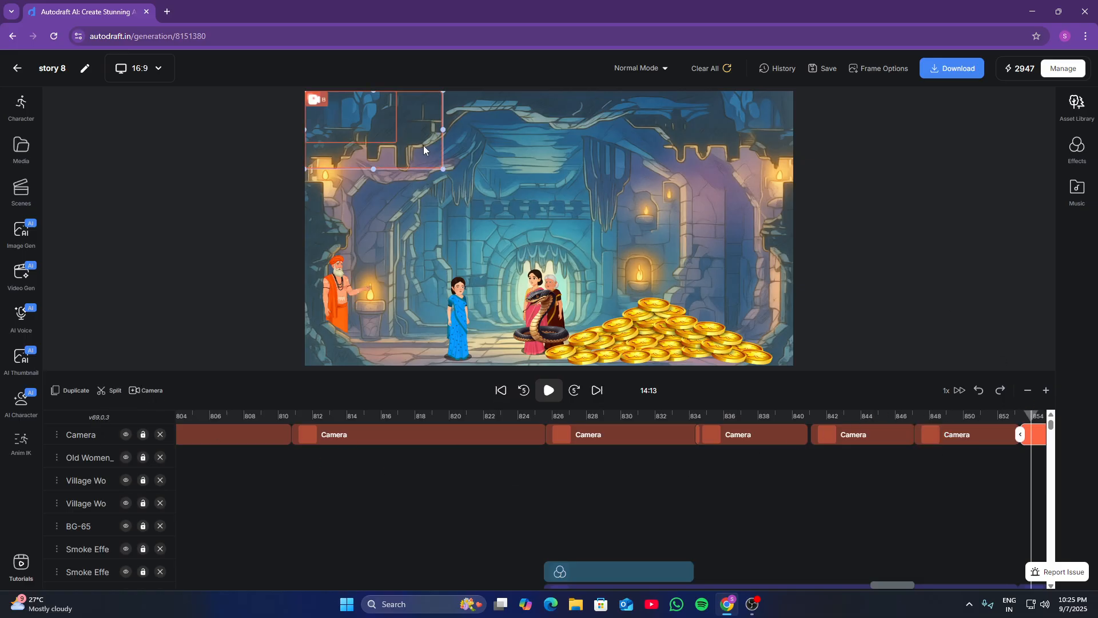
{"action": "left_click_drag", "start_coordinate": [309, 129], "coordinate": [314, 280]}
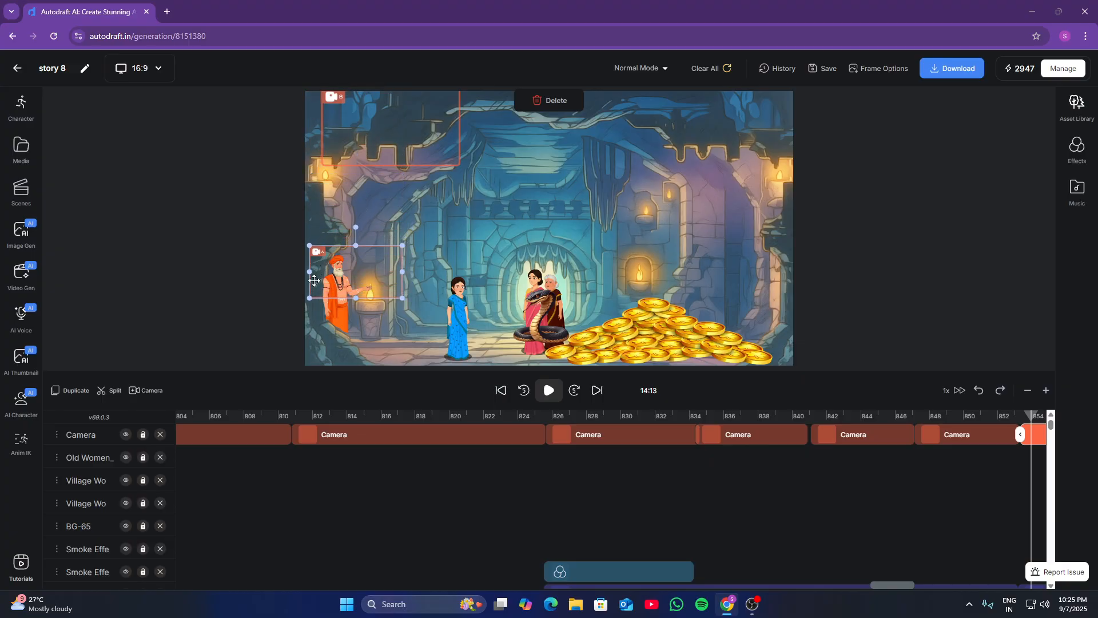
{"action": "left_click_drag", "start_coordinate": [430, 156], "coordinate": [586, 329]}
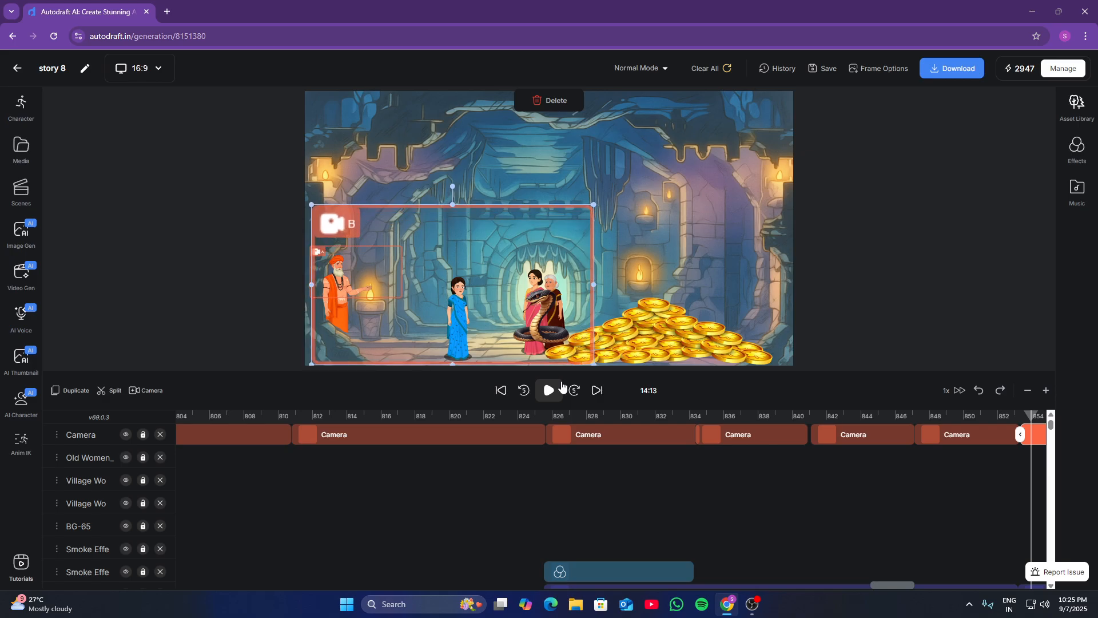
Preview the new camera move and flip the blue-sari woman's Idle clip that starts at about 853 s
{"action": "left_click", "coordinate": [548, 391]}
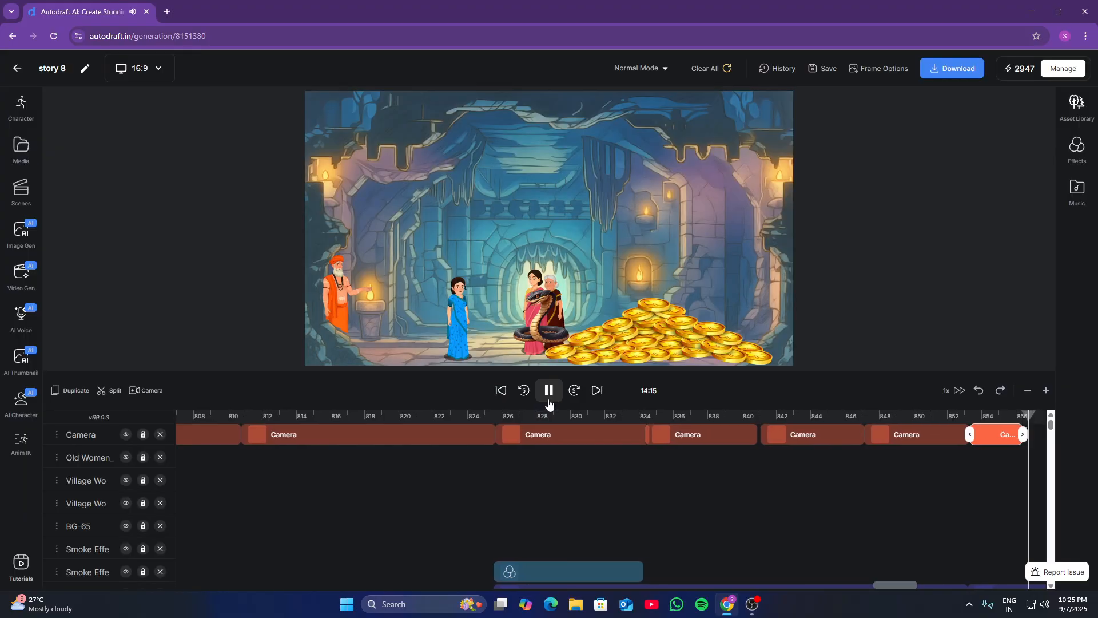
{"action": "left_click", "coordinate": [549, 394]}
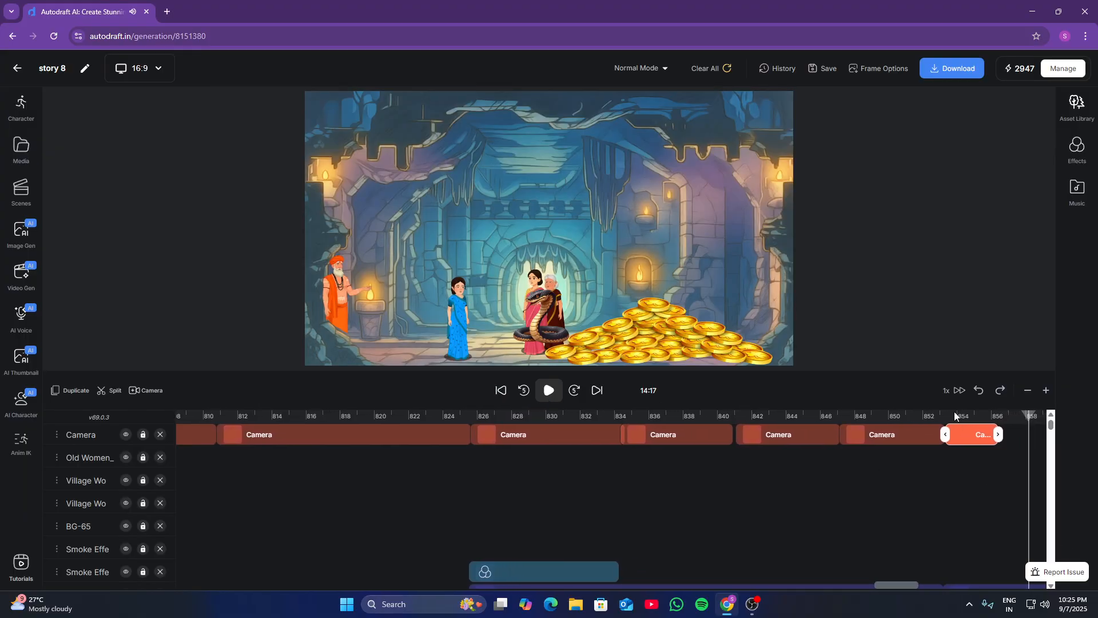
{"action": "left_click", "coordinate": [994, 426]}
{"action": "scroll", "coordinate": [1012, 478], "scroll_direction": "down", "scroll_amount": 2}
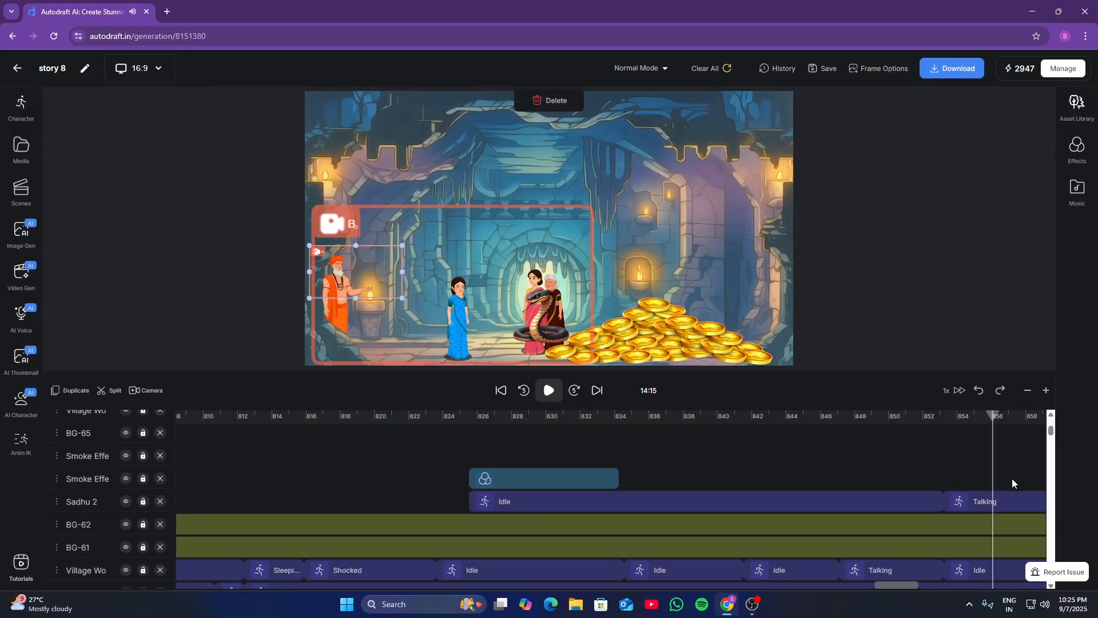
{"action": "left_click", "coordinate": [987, 550]}
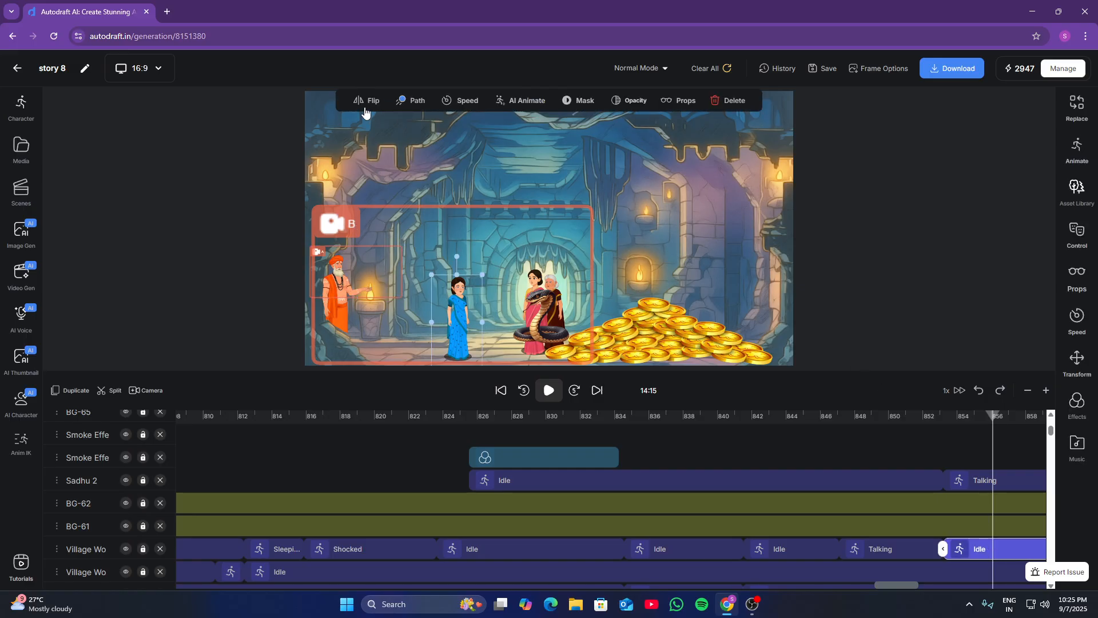
Play the scene and extend the sadhu's camera clip to 14:24, matching the end of his Talking clip
{"action": "key", "text": "space"}
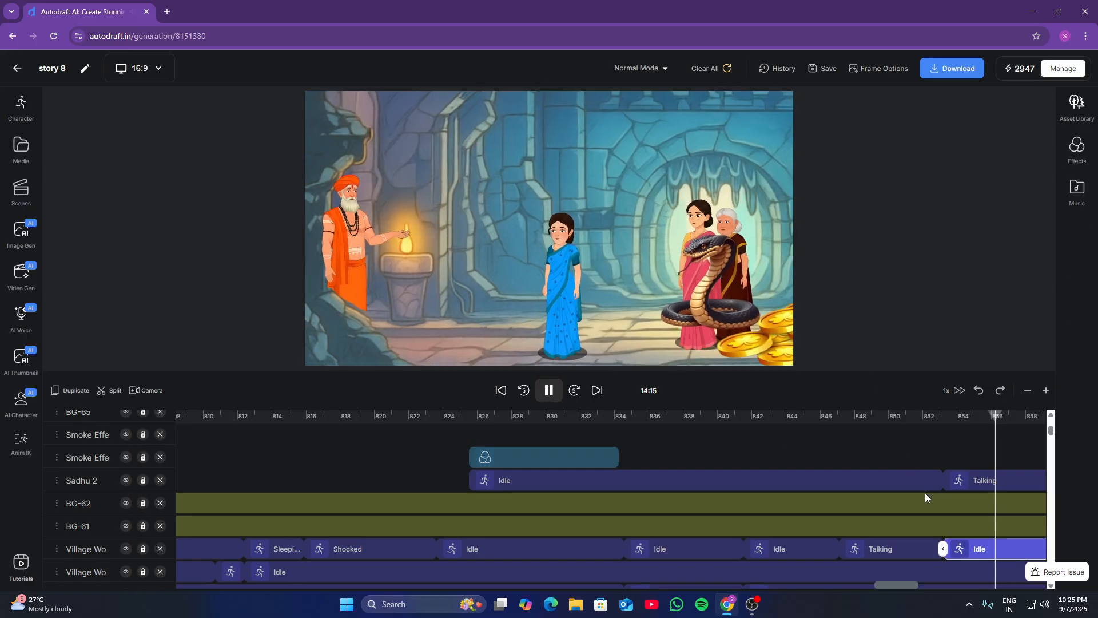
{"action": "scroll", "coordinate": [938, 483], "scroll_direction": "up", "scroll_amount": 2}
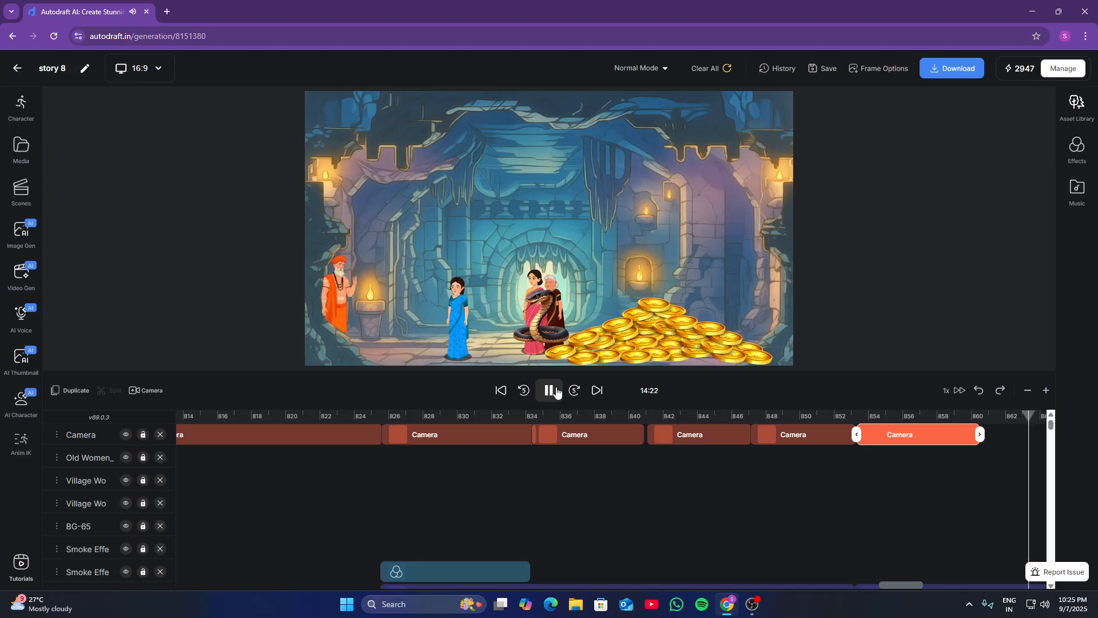
{"action": "left_click", "coordinate": [553, 391]}
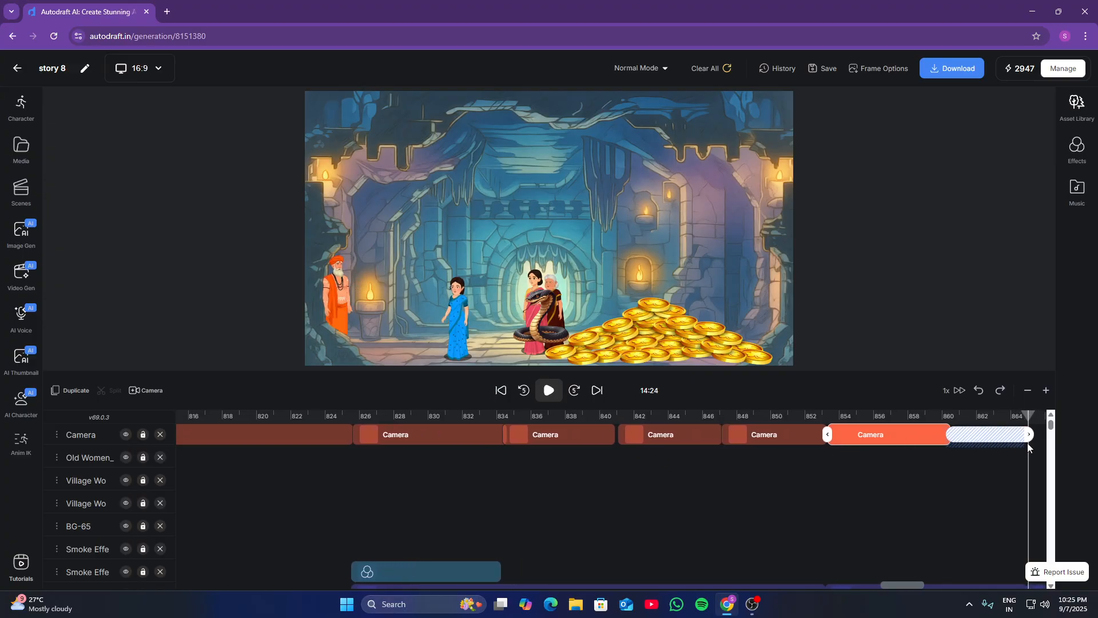
{"action": "scroll", "coordinate": [1007, 483], "scroll_direction": "down", "scroll_amount": 1}
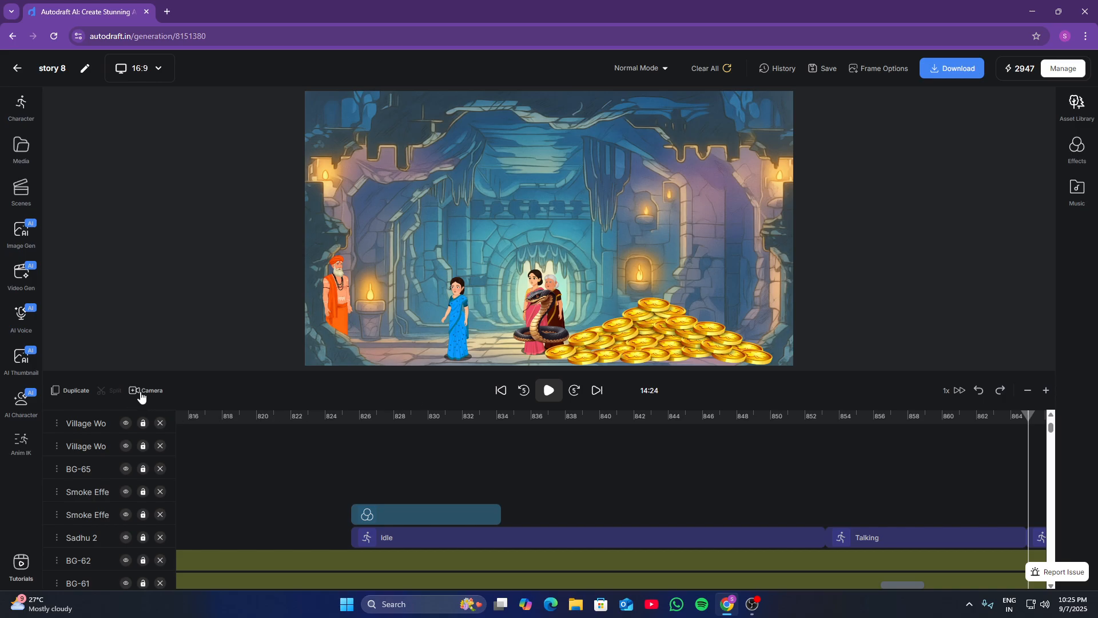
Add a camera clip at 14:24 with frame A on the blue-sari woman and a larger frame B around all the characters
{"action": "scroll", "coordinate": [1007, 470], "scroll_direction": "up", "scroll_amount": 1}
{"action": "left_click", "coordinate": [1023, 436]}
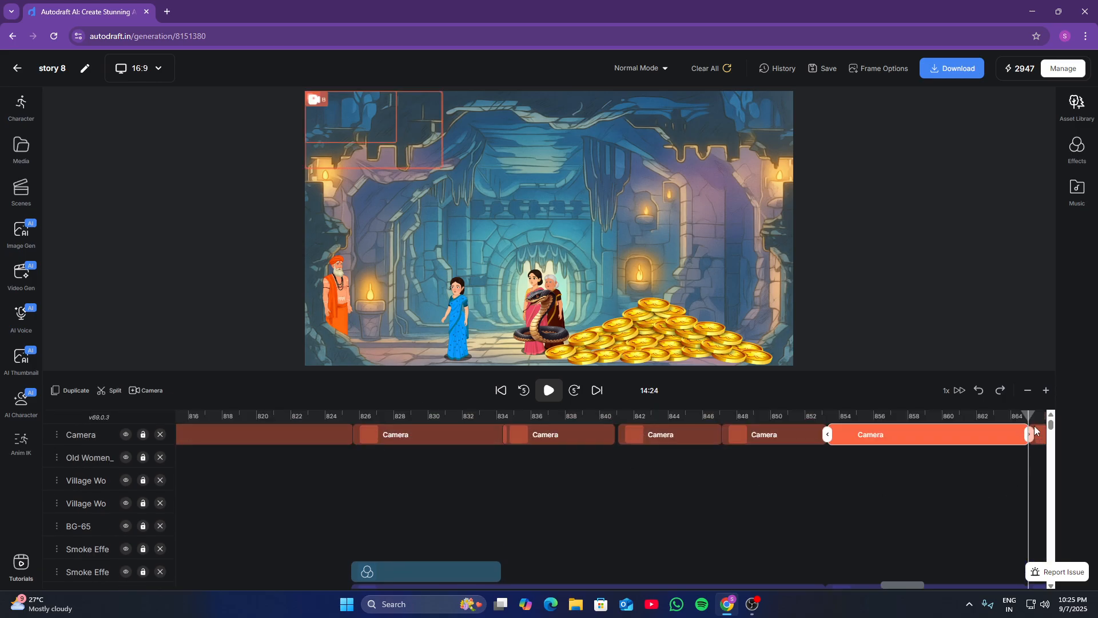
{"action": "left_click", "coordinate": [1037, 434]}
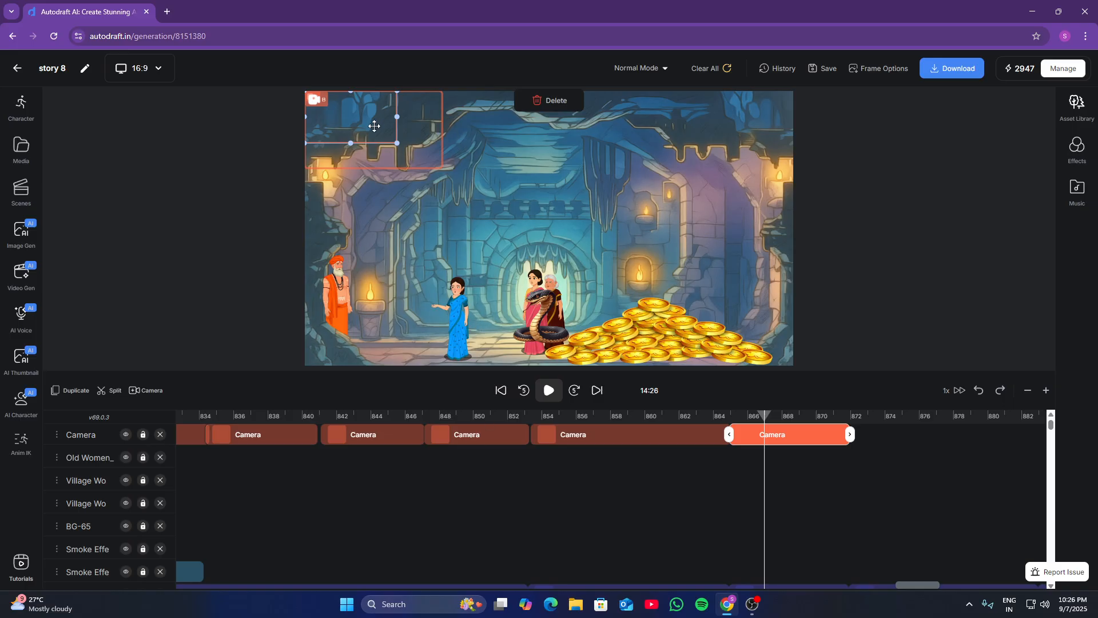
{"action": "left_click_drag", "start_coordinate": [375, 126], "coordinate": [469, 306]}
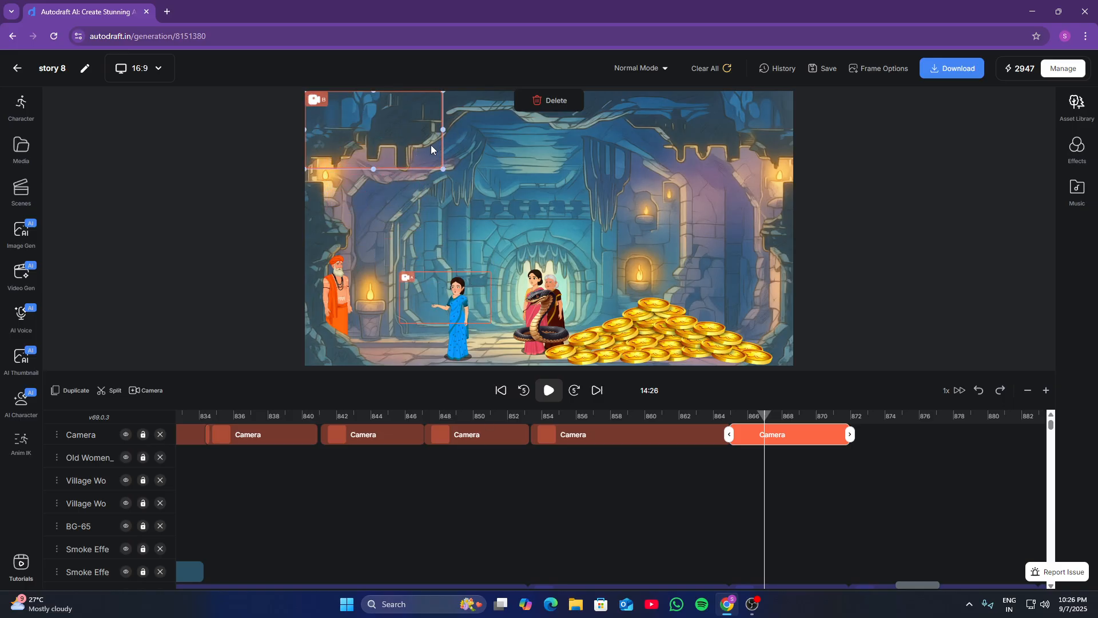
{"action": "left_click_drag", "start_coordinate": [435, 153], "coordinate": [606, 326]}
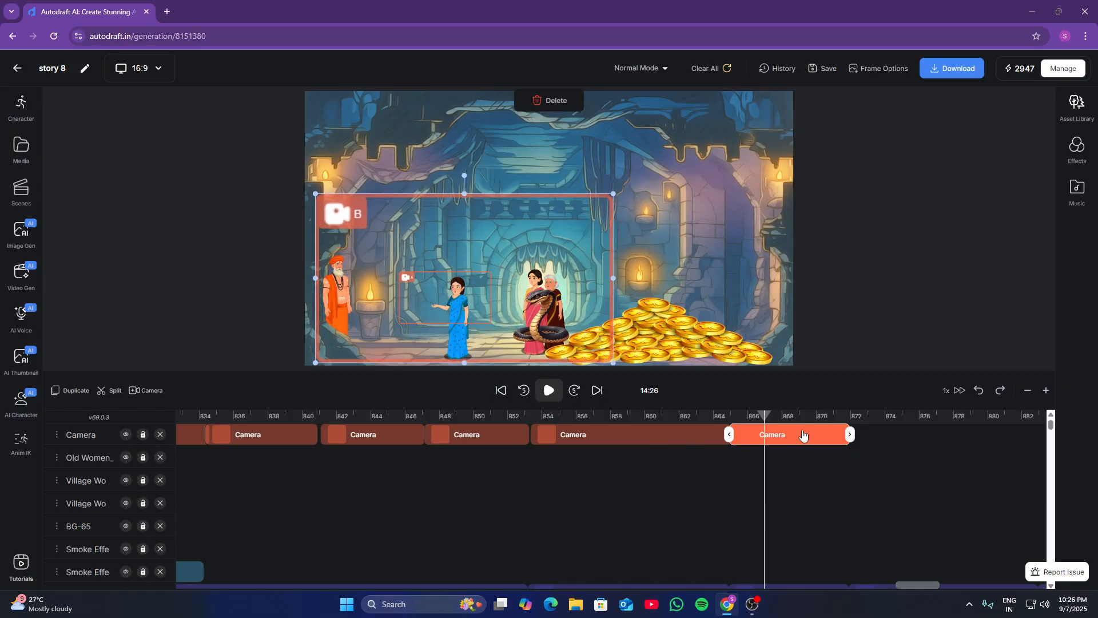
Play through the blue-sari woman's camera clip and set its end to 14:30
{"action": "key", "text": "space"}
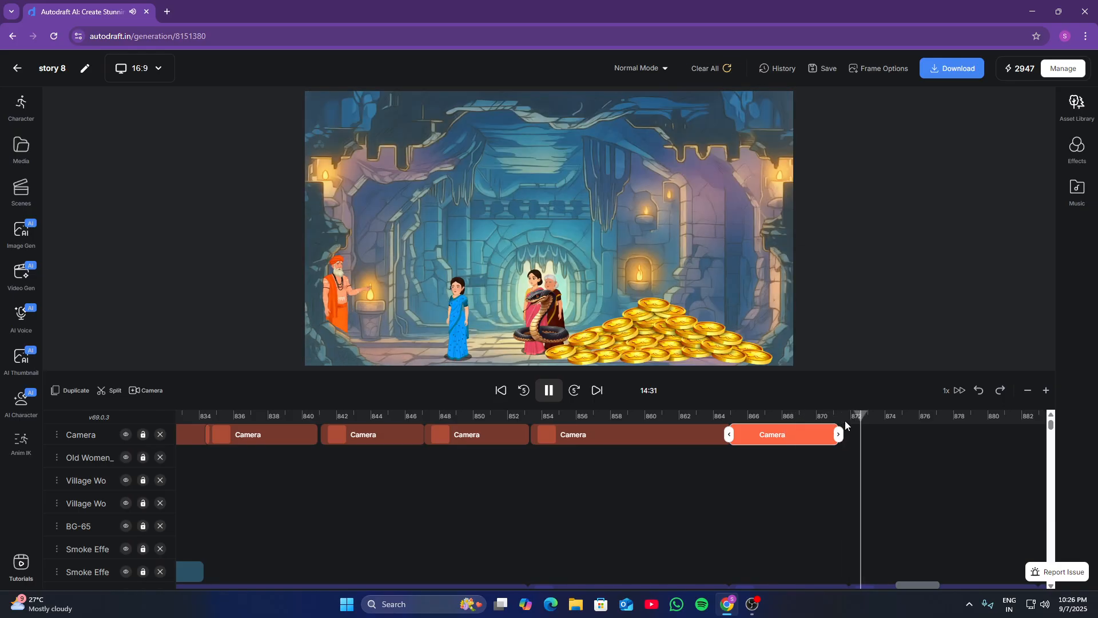
{"action": "left_click", "coordinate": [845, 421]}
{"action": "left_click_drag", "start_coordinate": [837, 435], "coordinate": [849, 435]}
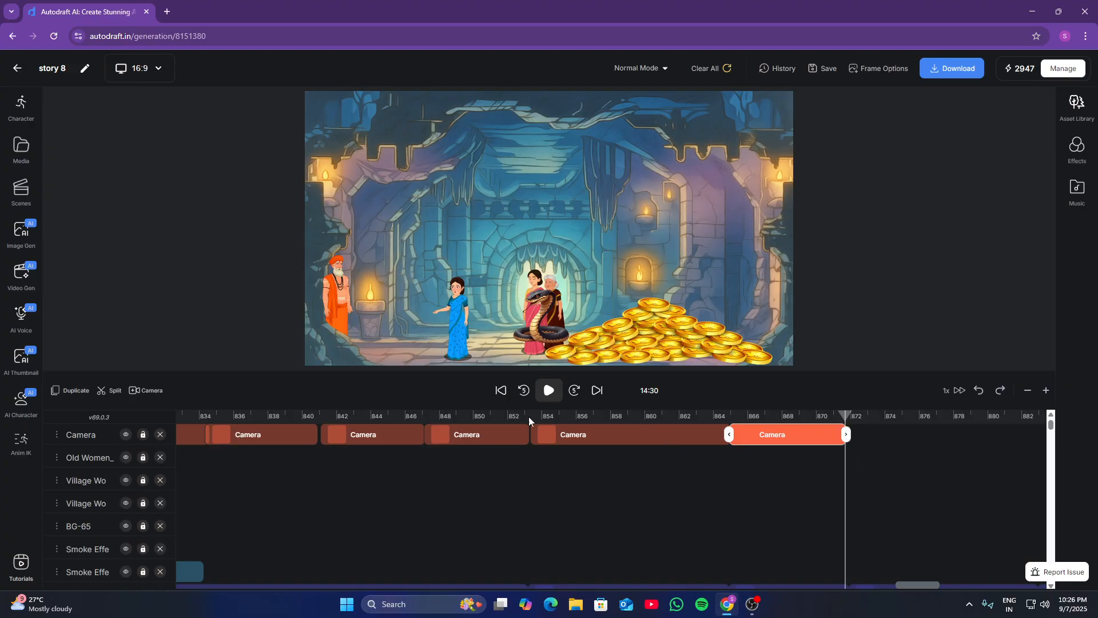
Place a copy of the sadhu's camera clip at 14:30 and play it
{"action": "left_click", "coordinate": [538, 434]}
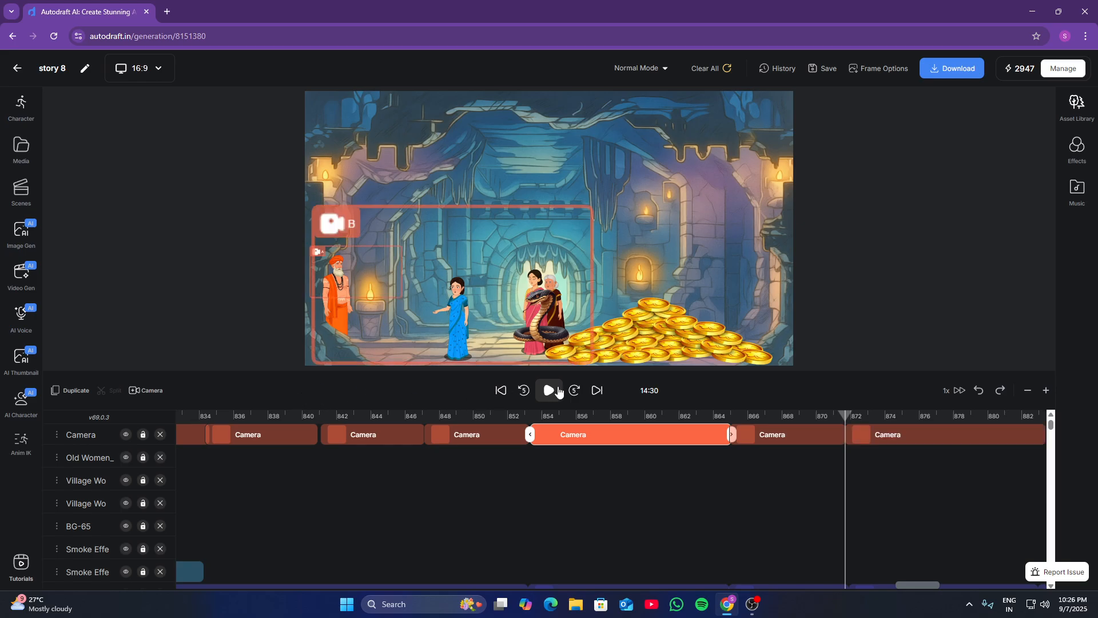
{"action": "left_click", "coordinate": [549, 390]}
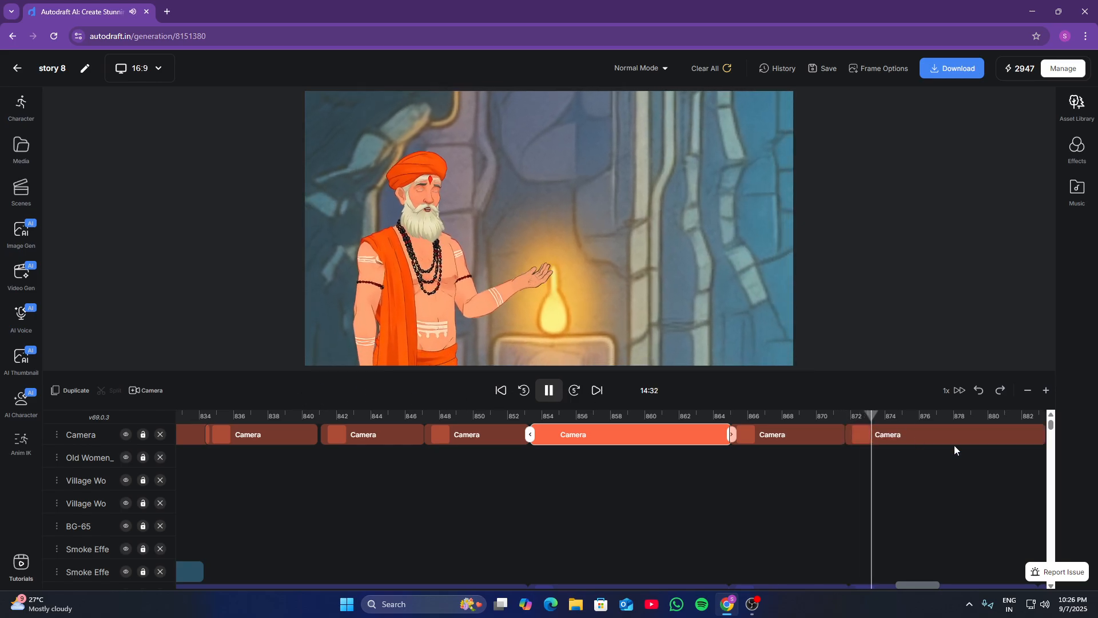
{"action": "left_click", "coordinate": [957, 454]}
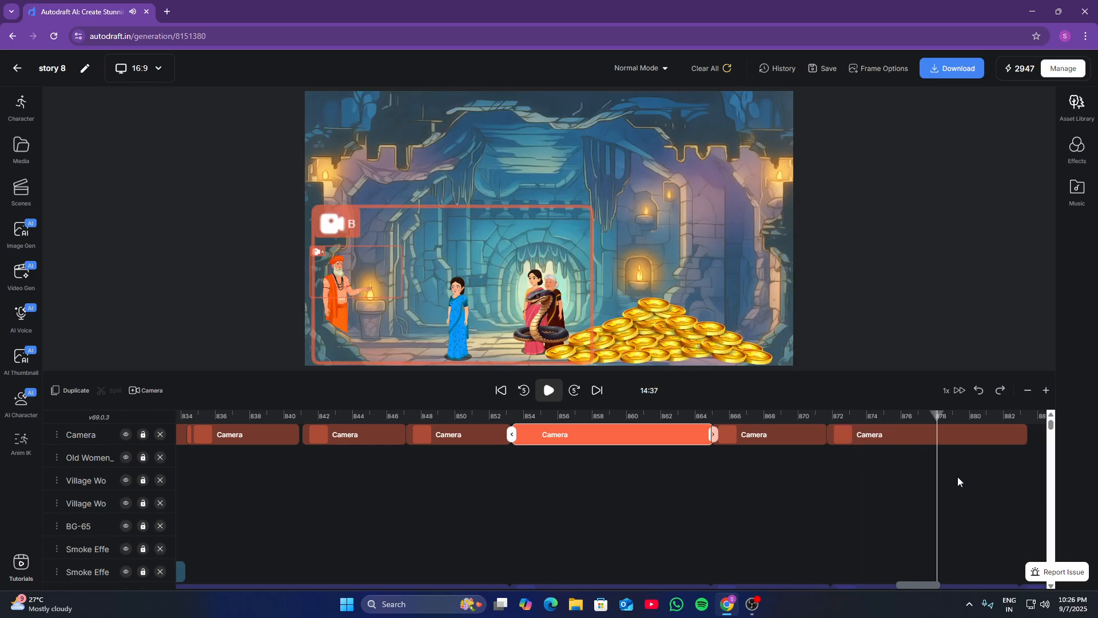
Trim the copied camera clip to end at about 14:42 and check the frames around its end
{"action": "left_click", "coordinate": [802, 518]}
{"action": "left_click", "coordinate": [806, 526]}
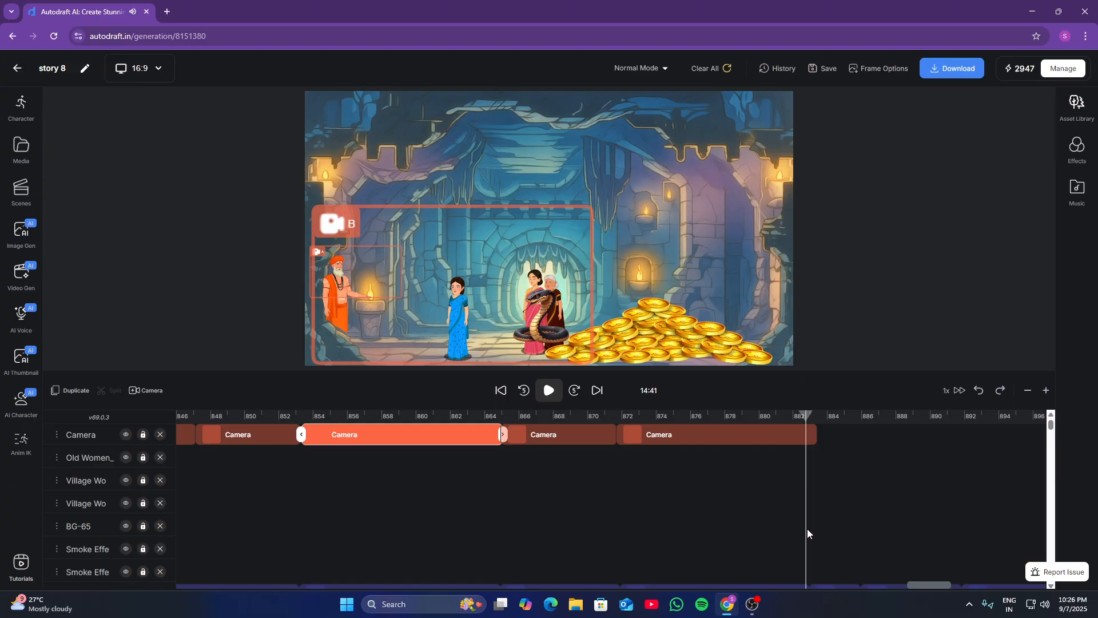
{"action": "left_click", "coordinate": [798, 432]}
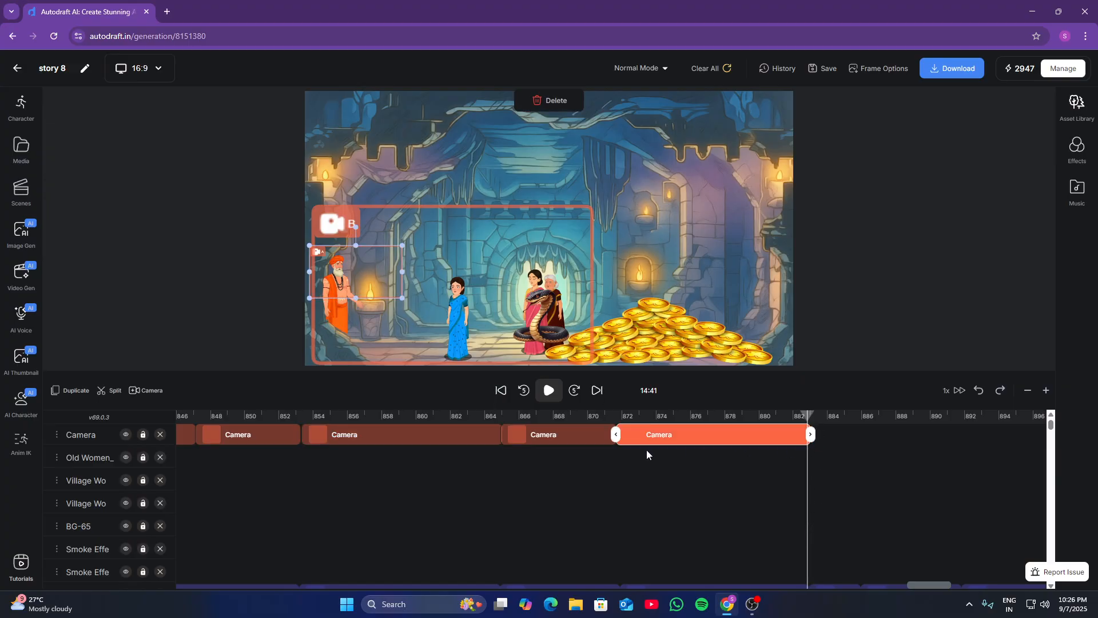
{"action": "left_click", "coordinate": [558, 401]}
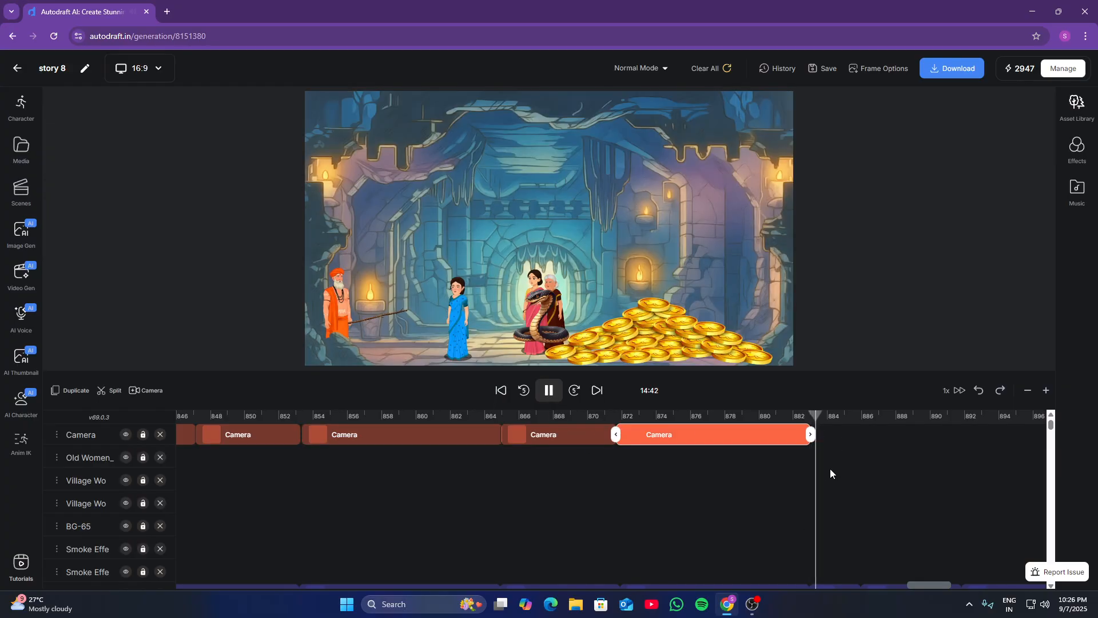
{"action": "left_click", "coordinate": [811, 417]}
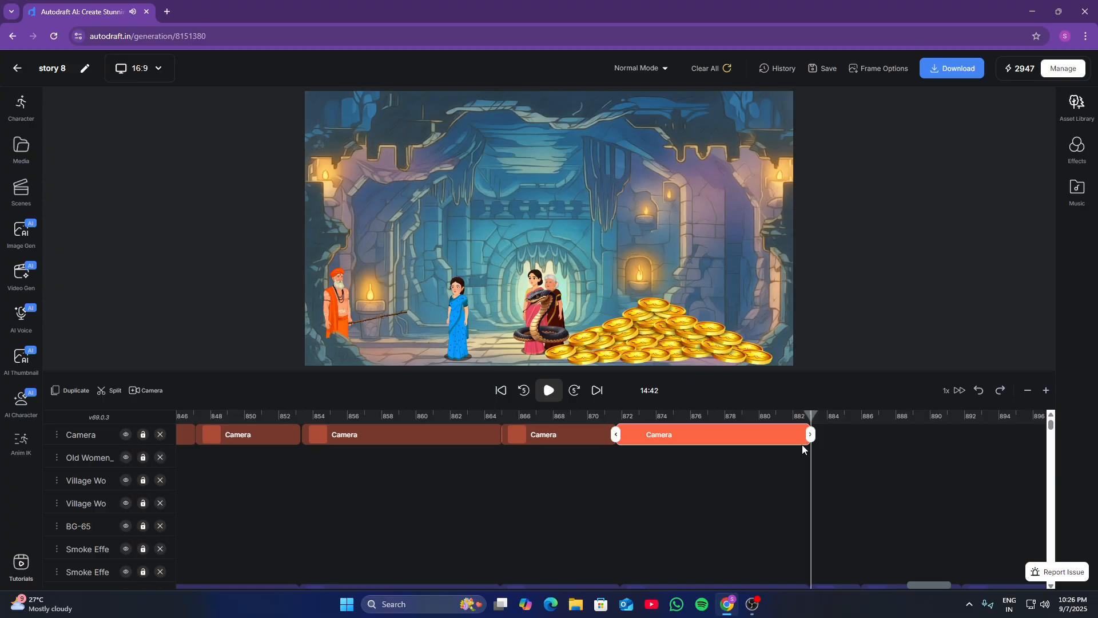
{"action": "left_click", "coordinate": [803, 419]}
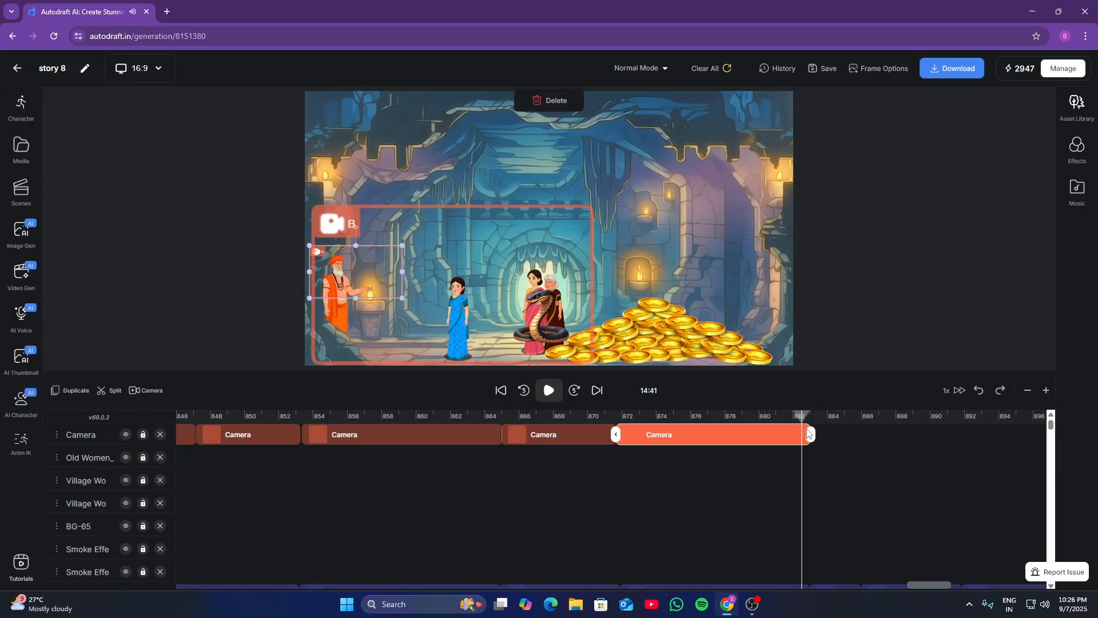
{"action": "left_click", "coordinate": [825, 419]}
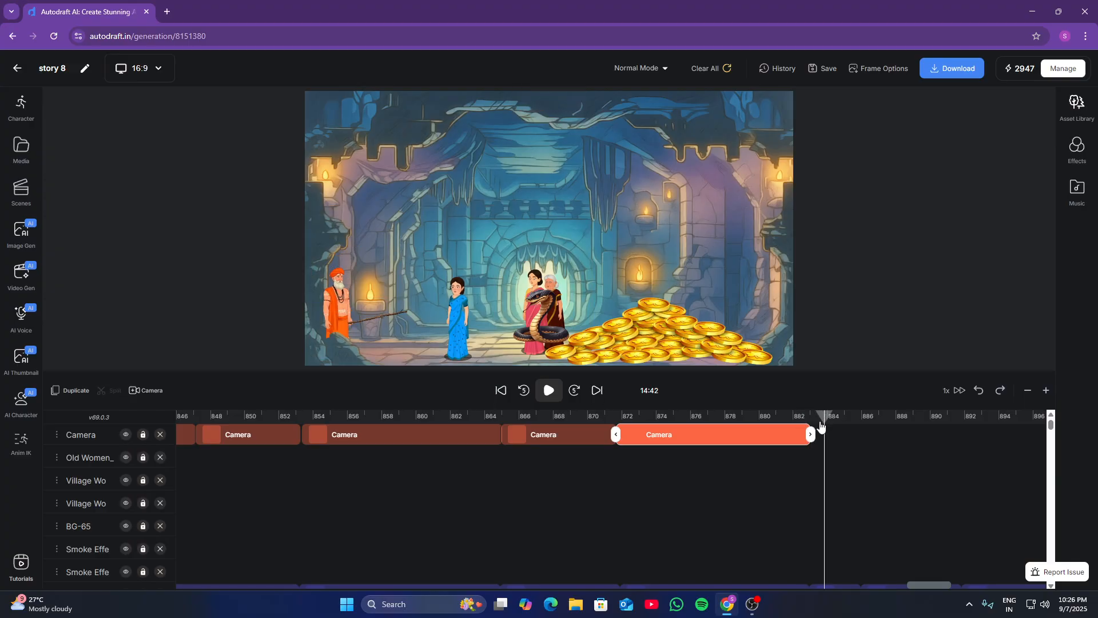
Add a camera clip at 14:42 with frame A close on the sadhu and frame B enlarged around the sadhu and the women
{"action": "left_click", "coordinate": [812, 421]}
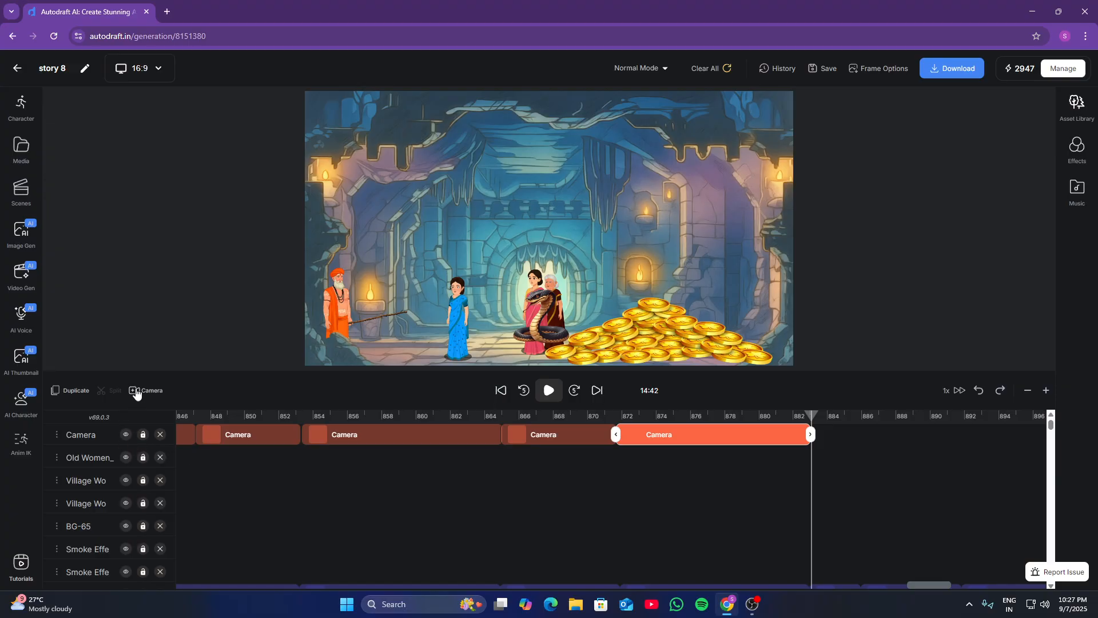
{"action": "left_click", "coordinate": [845, 420]}
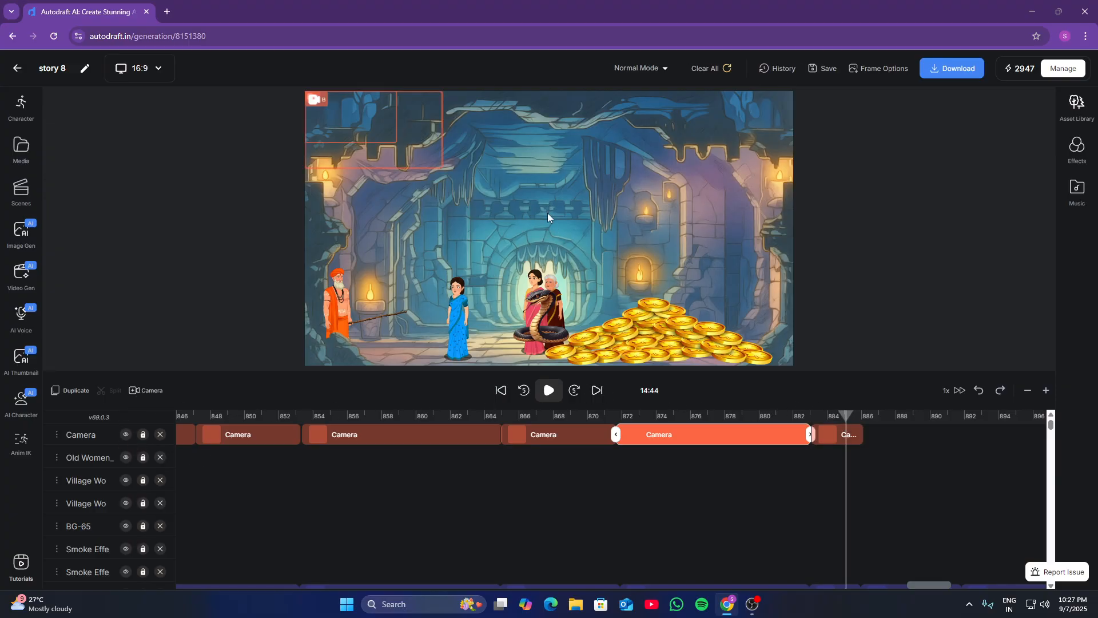
{"action": "left_click", "coordinate": [386, 127]}
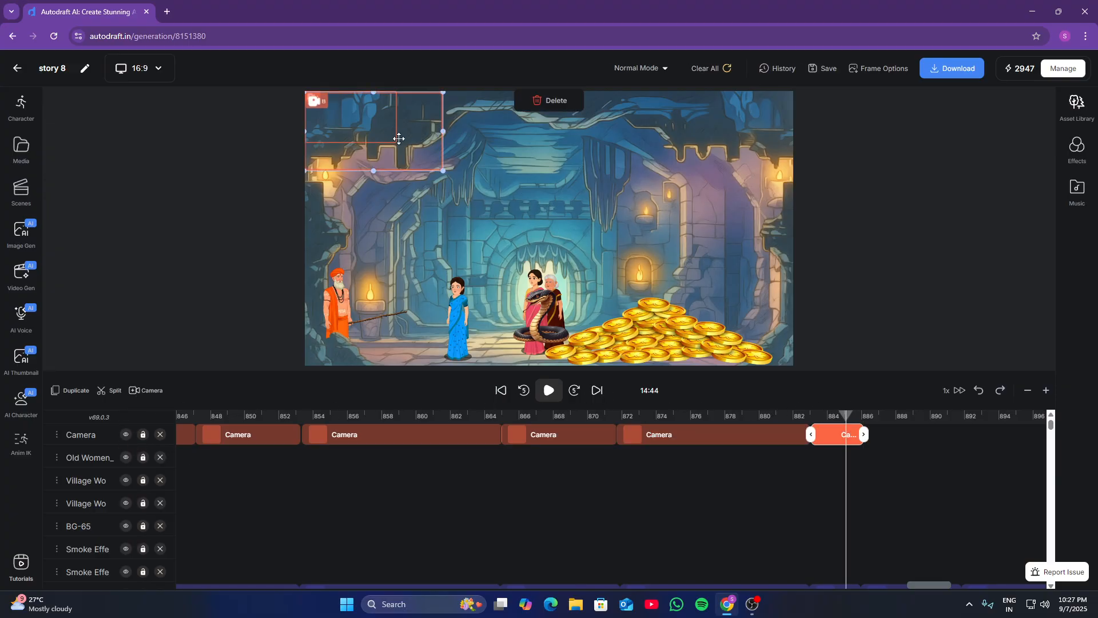
{"action": "left_click_drag", "start_coordinate": [326, 126], "coordinate": [334, 286]}
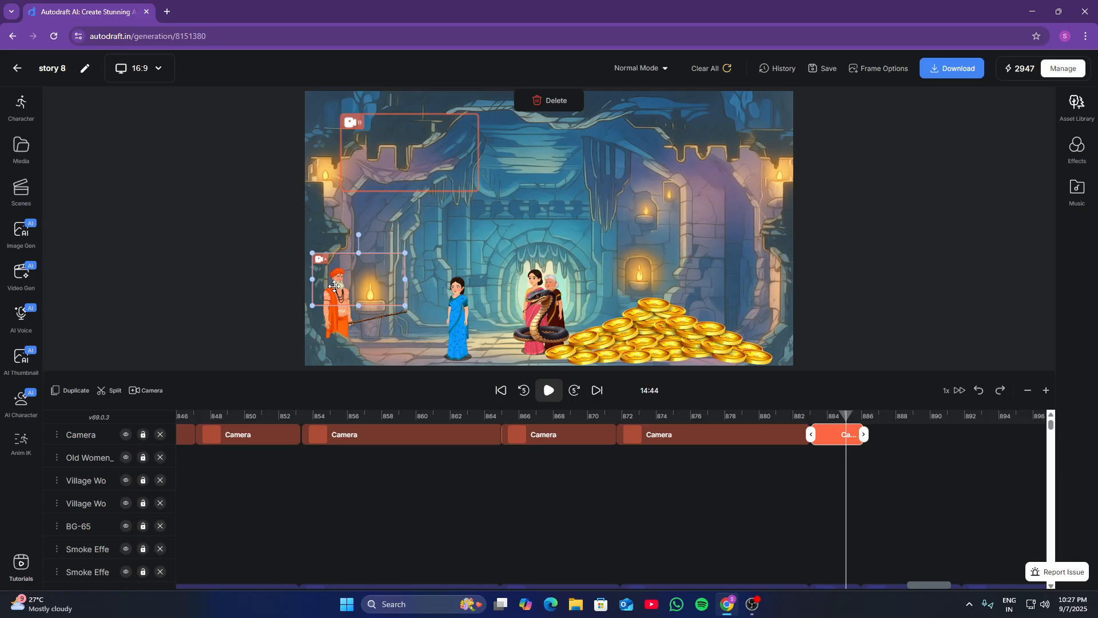
{"action": "left_click_drag", "start_coordinate": [355, 186], "coordinate": [366, 320]}
{"action": "left_click_drag", "start_coordinate": [447, 311], "coordinate": [564, 336]}
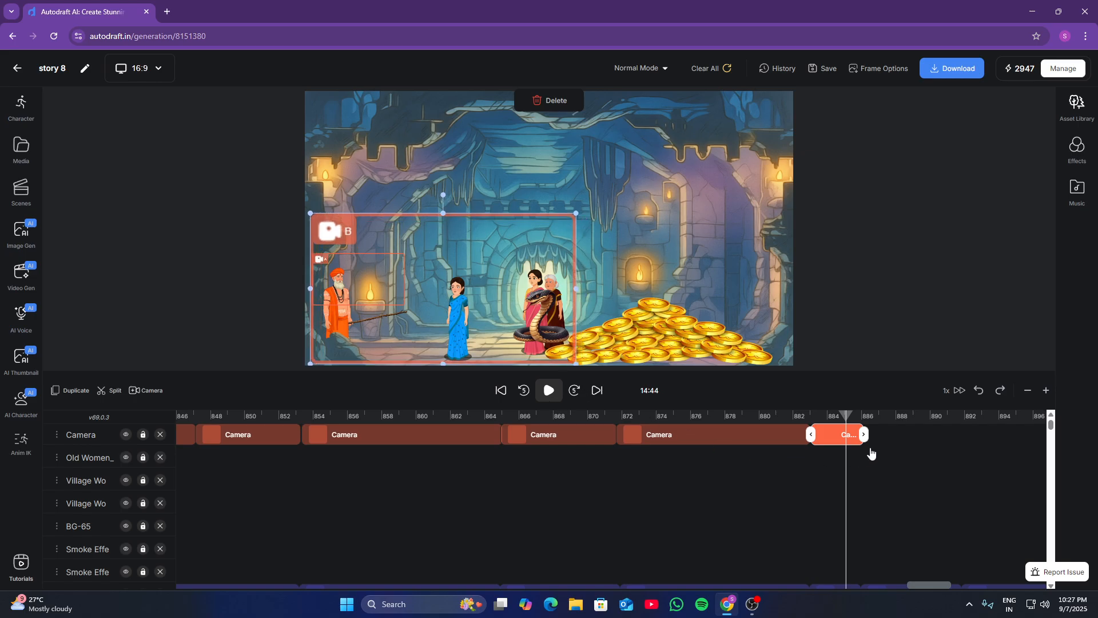
Play the scene and extend the newest camera clip to about 14:51
{"action": "key", "text": "space"}
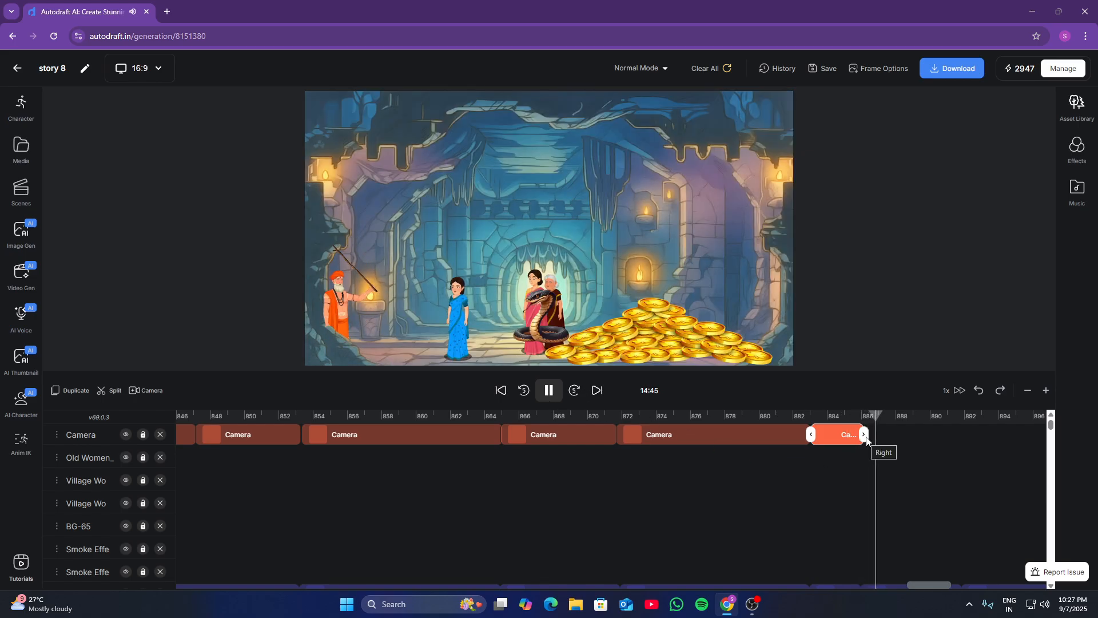
{"action": "left_click_drag", "start_coordinate": [865, 435], "coordinate": [967, 438]}
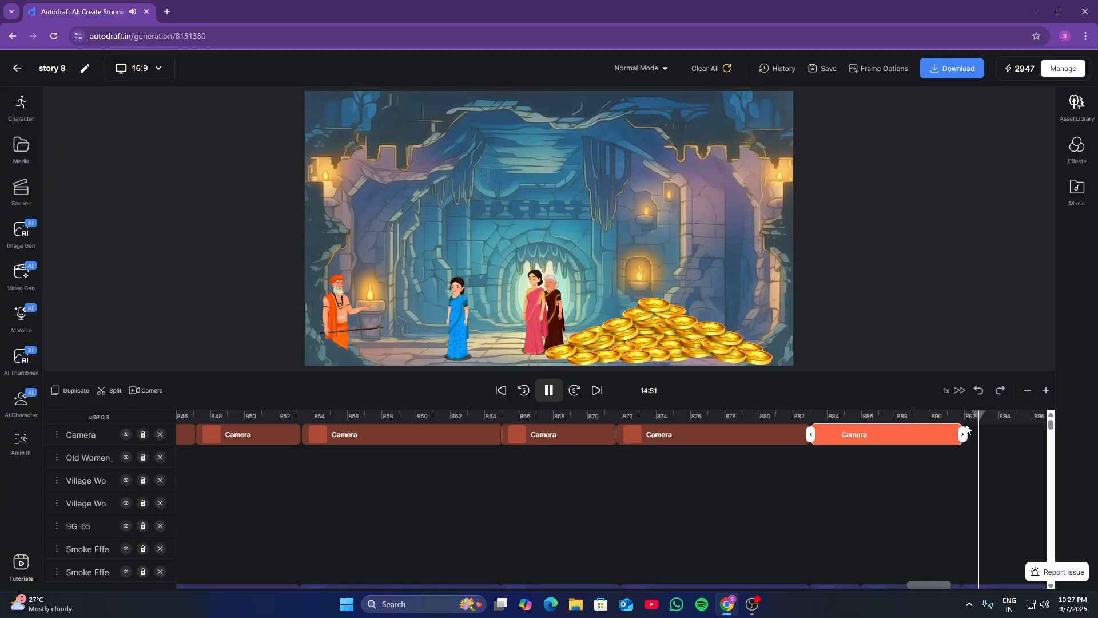
Add a camera clip at 14:50, directly after the previous camera clip and near the start of the sadhu's next talking clip
{"action": "left_click", "coordinate": [967, 428]}
{"action": "scroll", "coordinate": [966, 484], "scroll_direction": "down", "scroll_amount": 2}
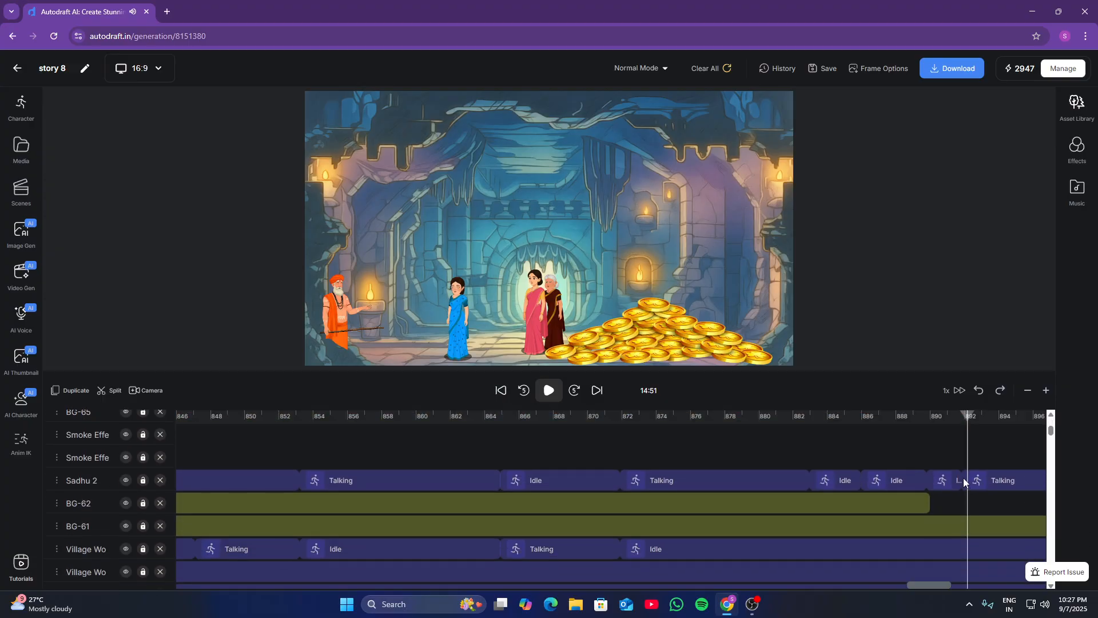
{"action": "left_click", "coordinate": [963, 465]}
{"action": "scroll", "coordinate": [962, 463], "scroll_direction": "up", "scroll_amount": 2}
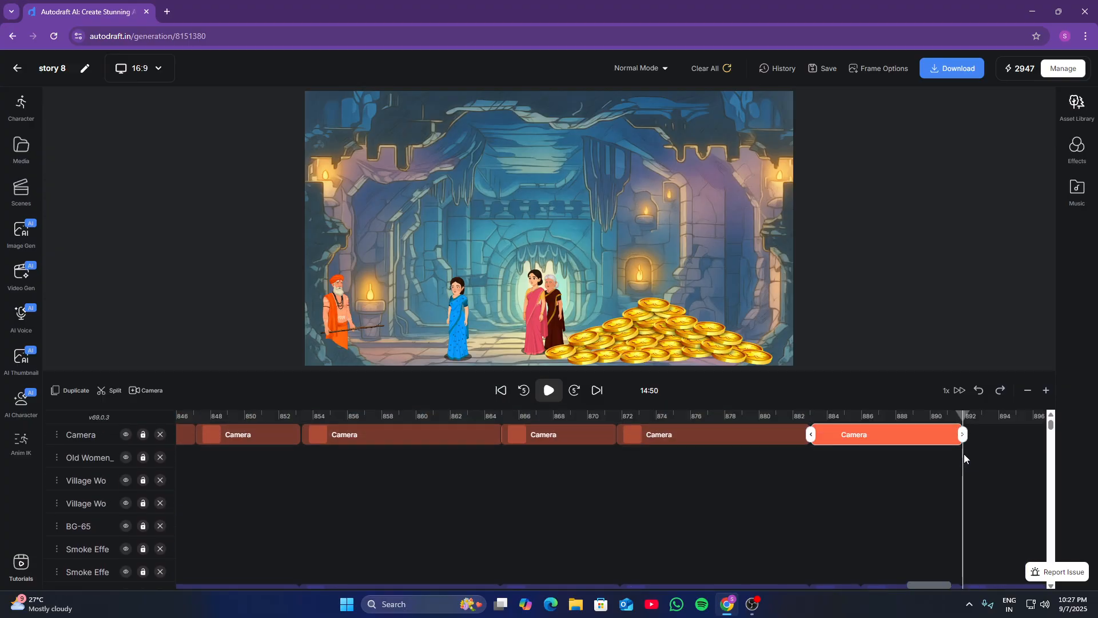
{"action": "left_click", "coordinate": [133, 389]}
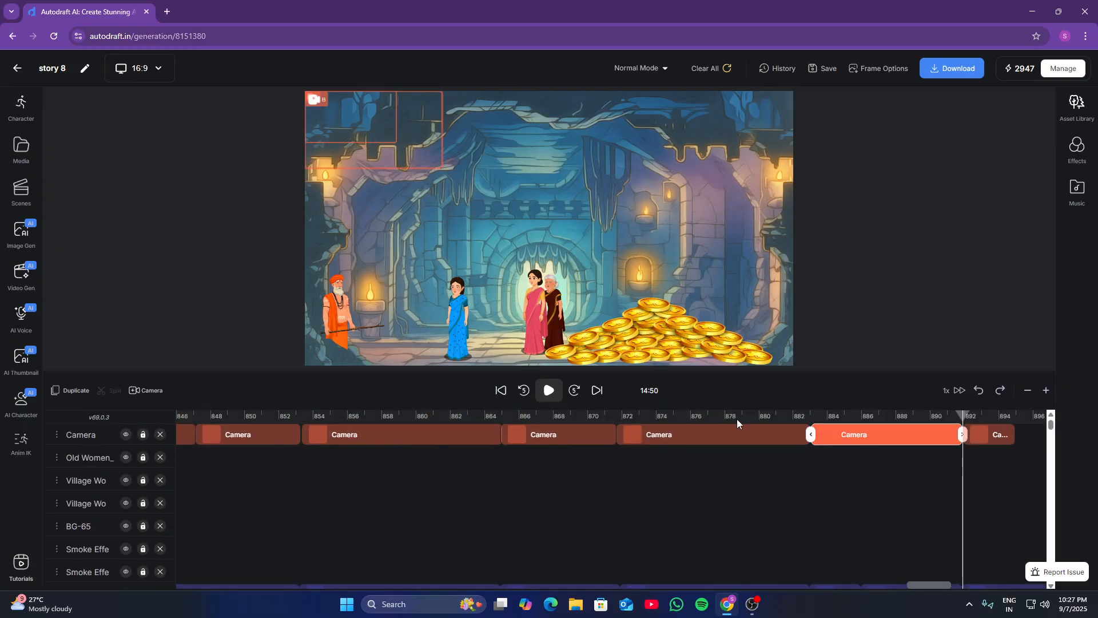
{"action": "left_click", "coordinate": [983, 421]}
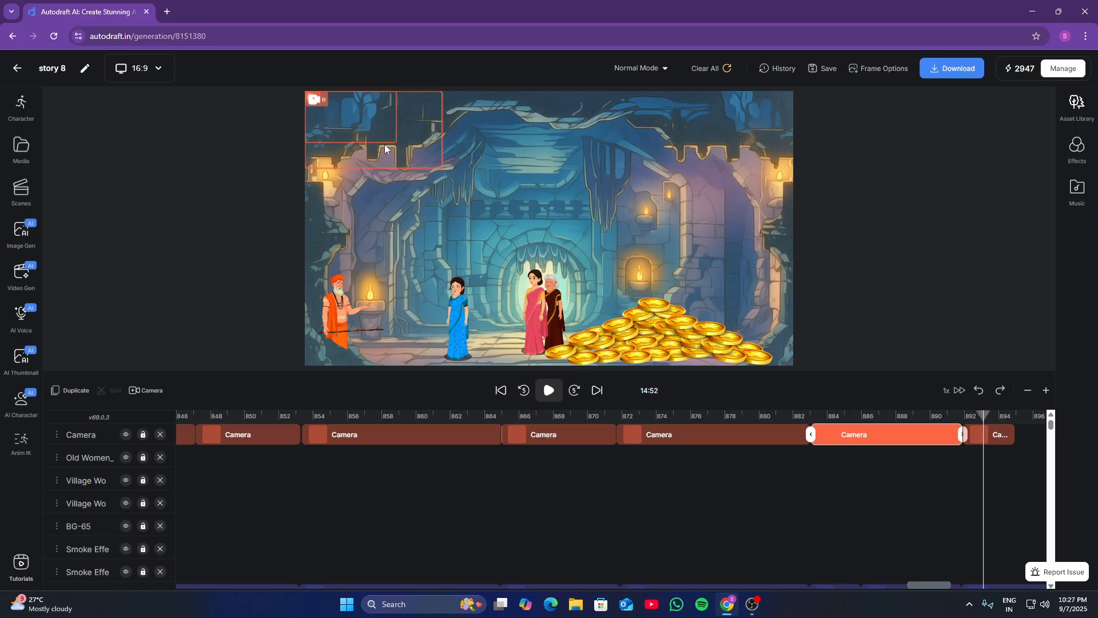
Place the new camera clip's frame A over the sadhu and enlarge frame B around the sadhu and the three women
{"action": "left_click", "coordinate": [359, 139]}
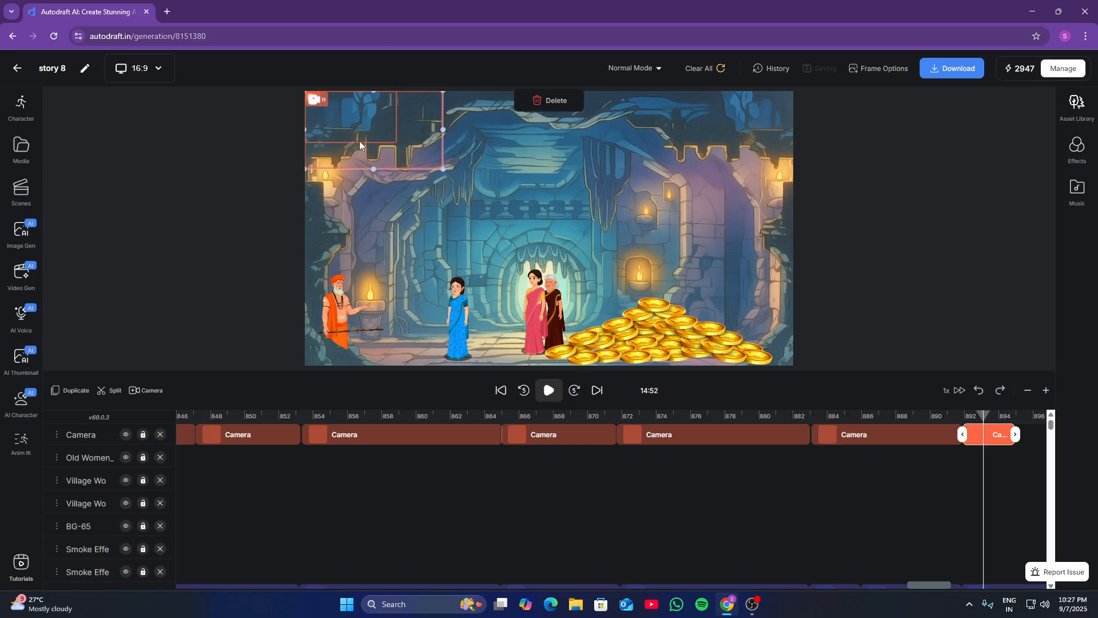
{"action": "left_click_drag", "start_coordinate": [338, 121], "coordinate": [345, 294]}
{"action": "left_click_drag", "start_coordinate": [401, 169], "coordinate": [341, 288]}
{"action": "left_click_drag", "start_coordinate": [446, 309], "coordinate": [593, 328]}
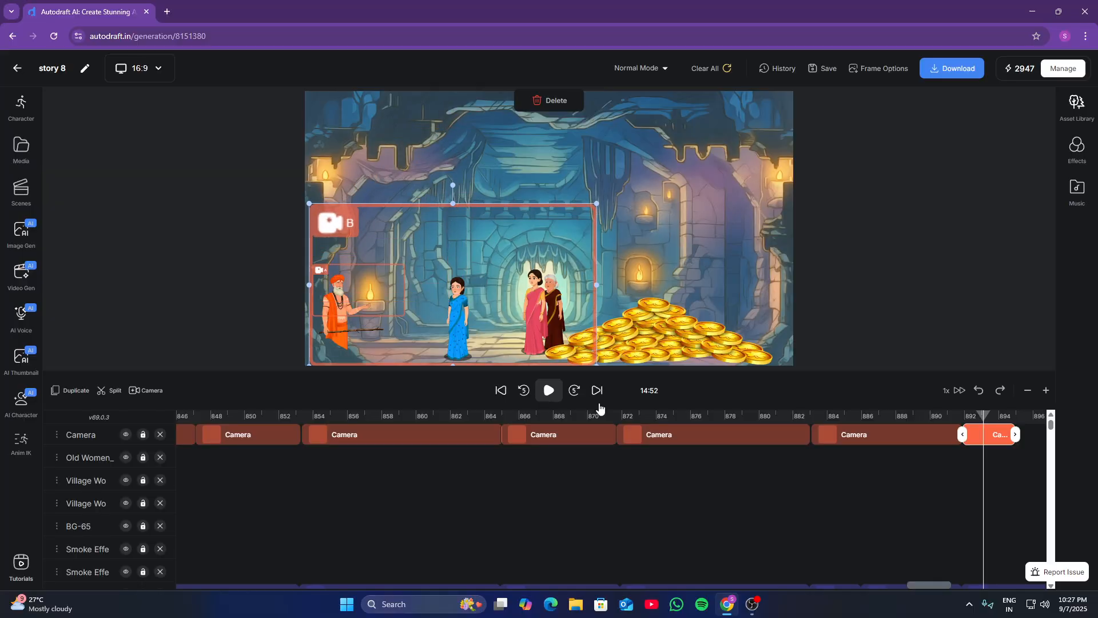
Play the scene and extend the newest camera clip to 15:05, where the sadhu's smoke effect begins
{"action": "key", "text": "space"}
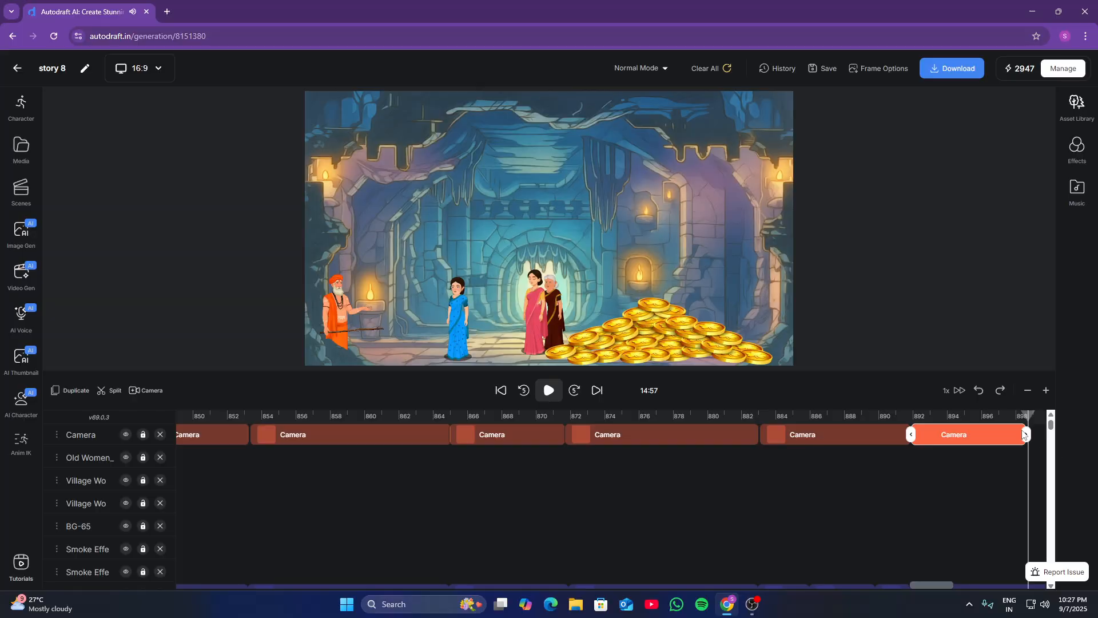
{"action": "left_click_drag", "start_coordinate": [1024, 435], "coordinate": [1060, 445]}
{"action": "left_click", "coordinate": [551, 400]}
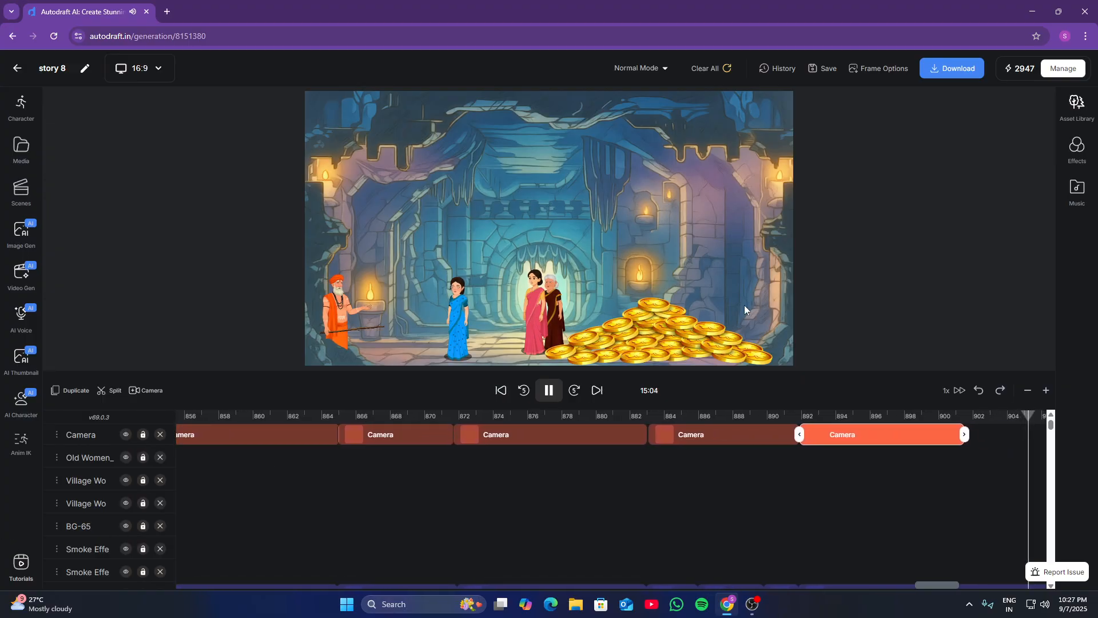
{"action": "left_click", "coordinate": [883, 496]}
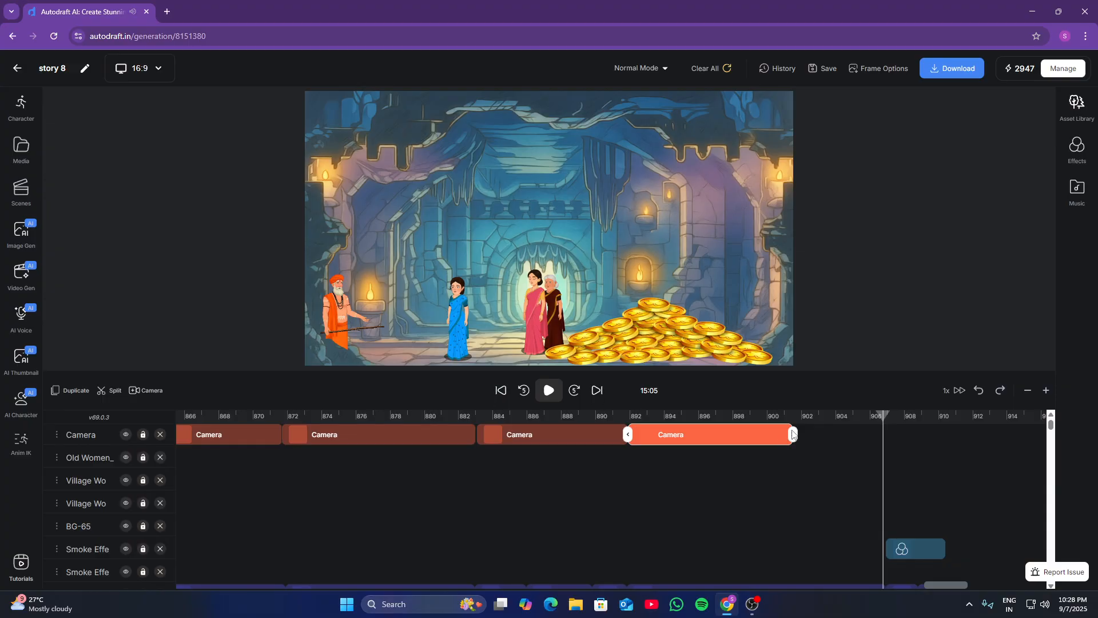
{"action": "left_click_drag", "start_coordinate": [793, 434], "coordinate": [887, 436]}
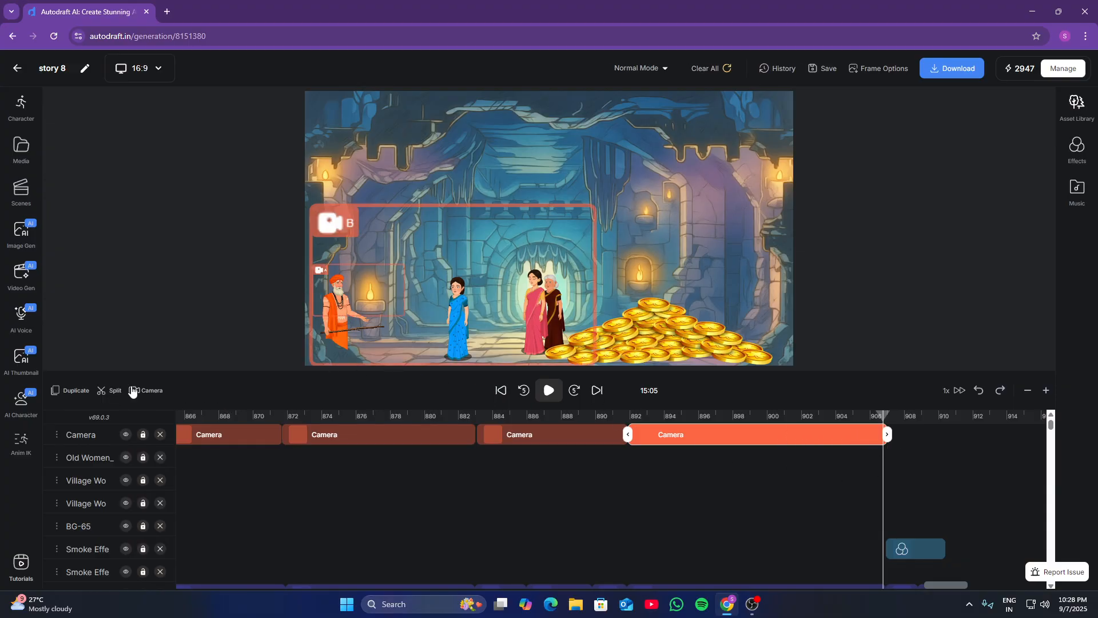
Add a camera clip at 15:05 with frames A and B both placed around the sadhu, and preview it
{"action": "left_click", "coordinate": [906, 416]}
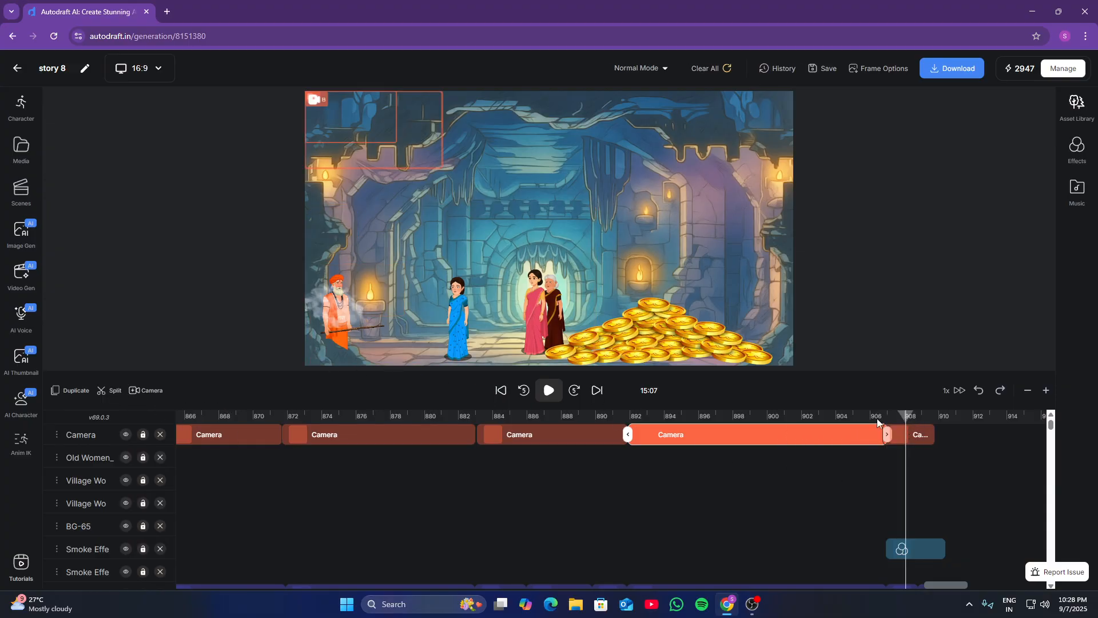
{"action": "left_click", "coordinate": [352, 136]}
{"action": "left_click_drag", "start_coordinate": [329, 134], "coordinate": [331, 306]}
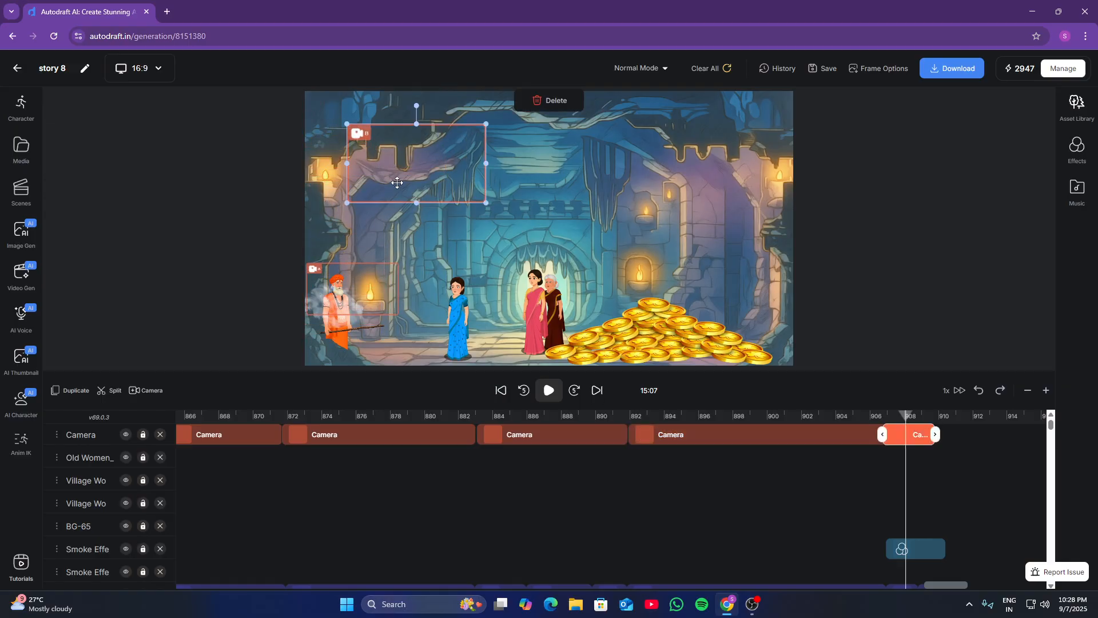
{"action": "left_click_drag", "start_coordinate": [389, 201], "coordinate": [355, 311]}
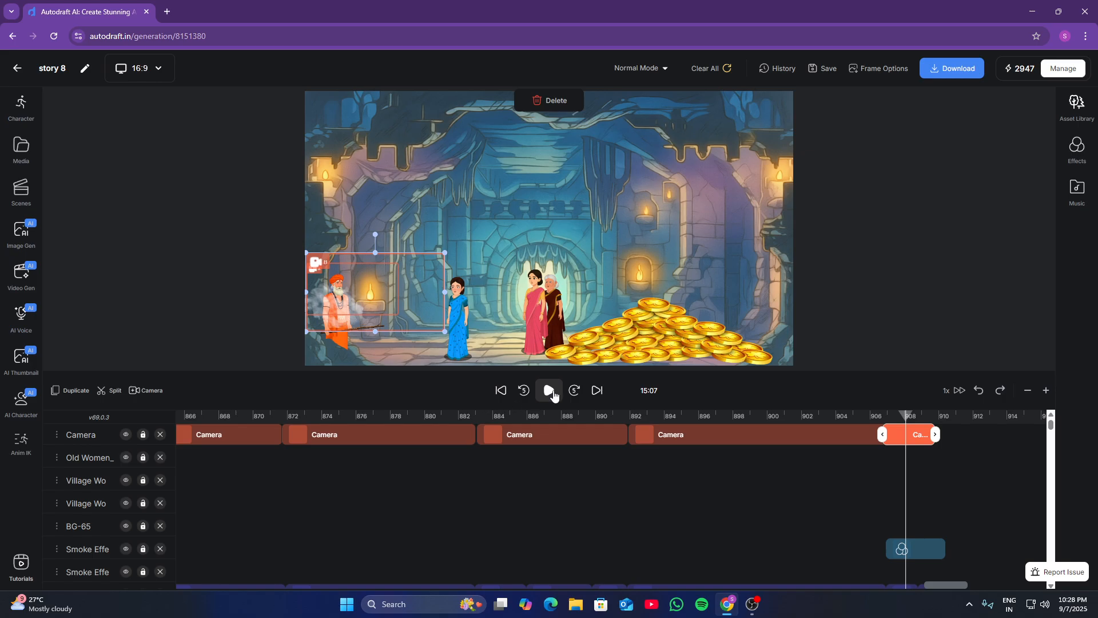
{"action": "left_click", "coordinate": [560, 395]}
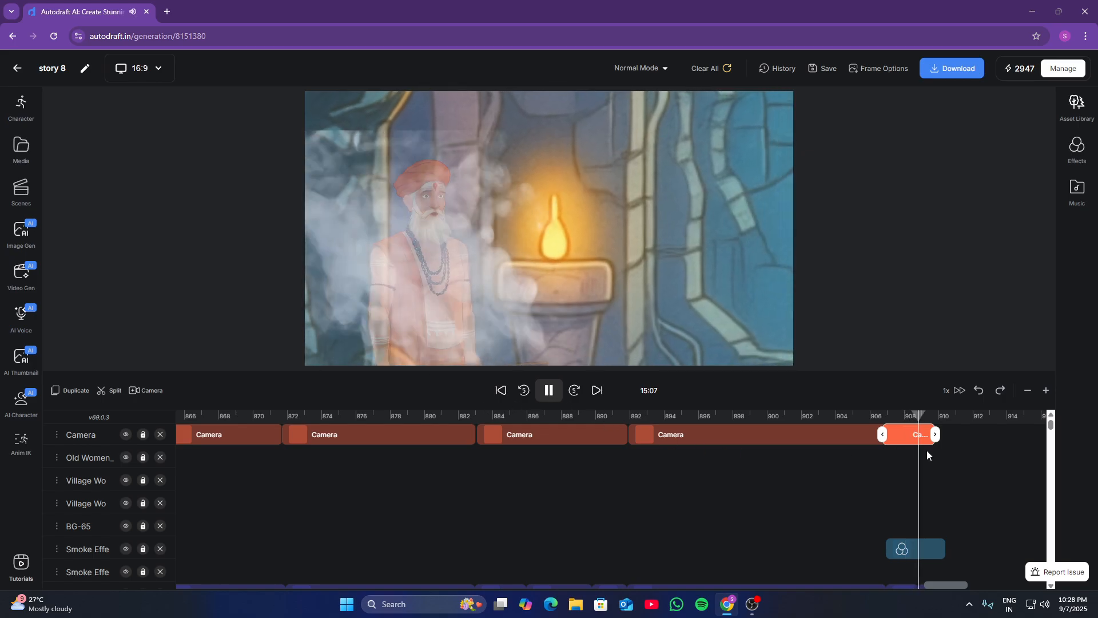
Set Speaking to No for the sadhu's idle clip at 15:07, apply the change and preview it
{"action": "left_click", "coordinate": [909, 414]}
{"action": "scroll", "coordinate": [939, 519], "scroll_direction": "down", "scroll_amount": 1}
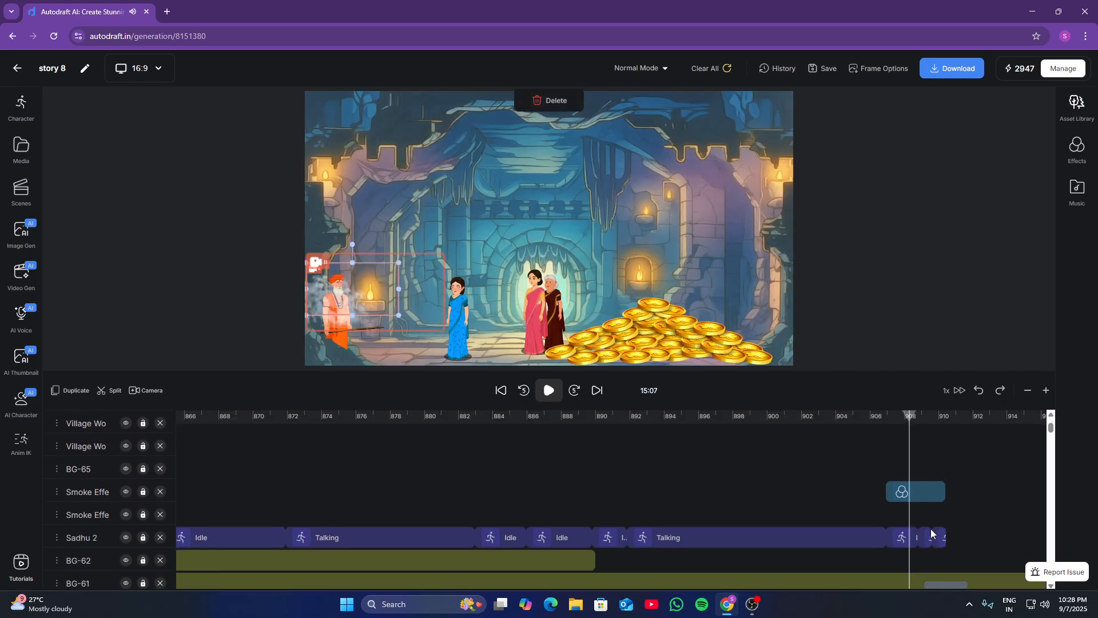
{"action": "left_click", "coordinate": [910, 537]}
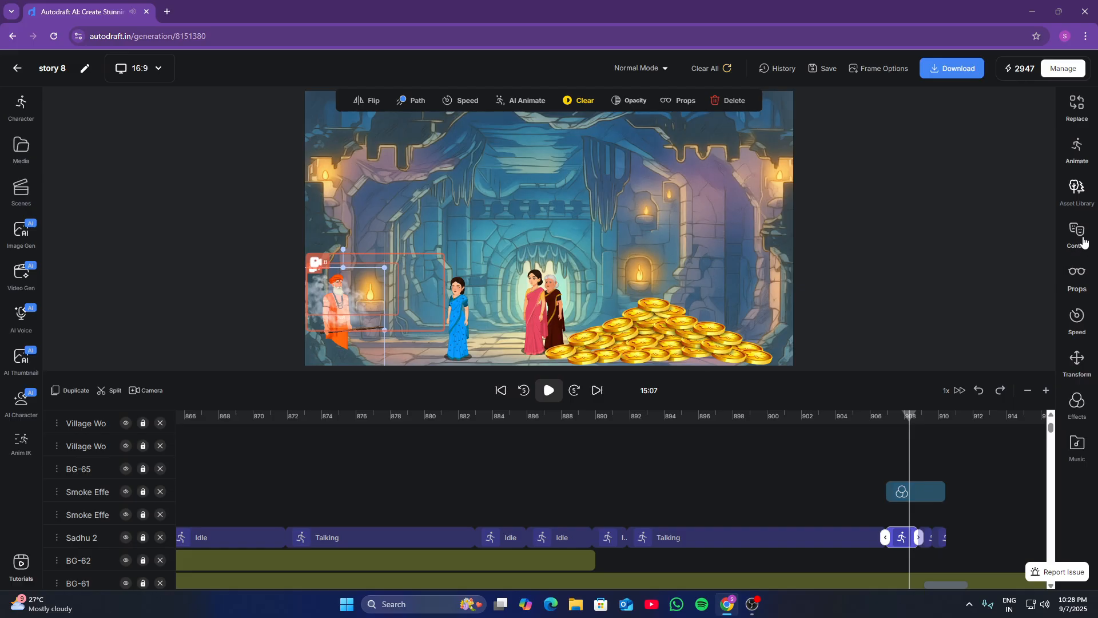
{"action": "left_click", "coordinate": [1078, 235]}
{"action": "left_click", "coordinate": [957, 214]}
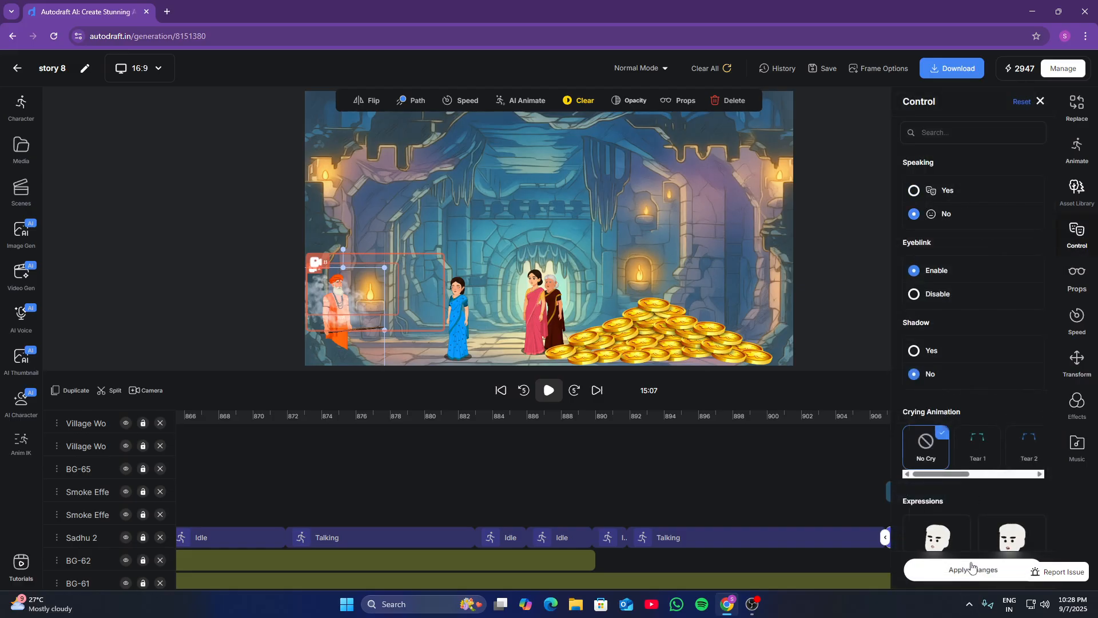
{"action": "left_click", "coordinate": [971, 569]}
{"action": "left_click", "coordinate": [547, 389]}
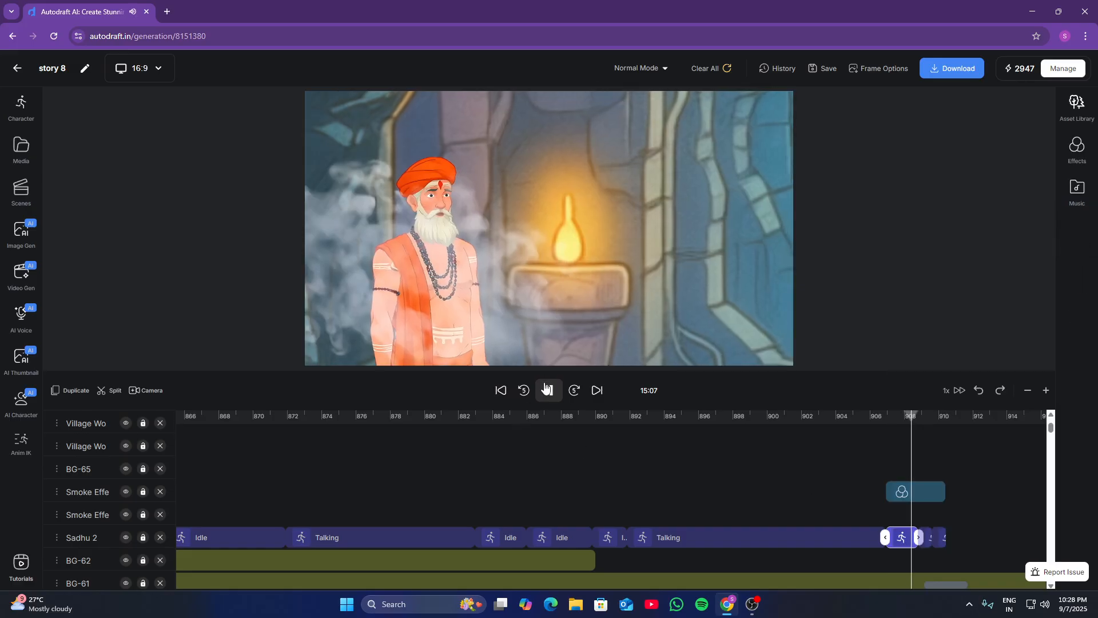
Set Speaking to No for the sadhu's next short idle clip within the smoke effect and apply the change
{"action": "left_click", "coordinate": [924, 522]}
{"action": "left_click", "coordinate": [930, 536]}
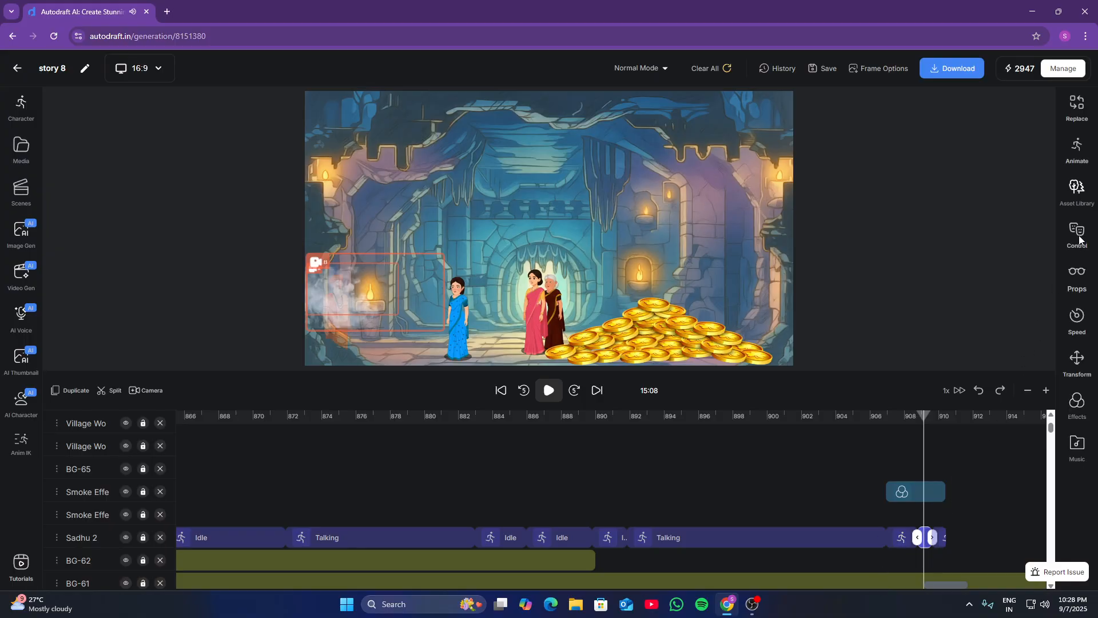
{"action": "left_click", "coordinate": [1073, 145]}
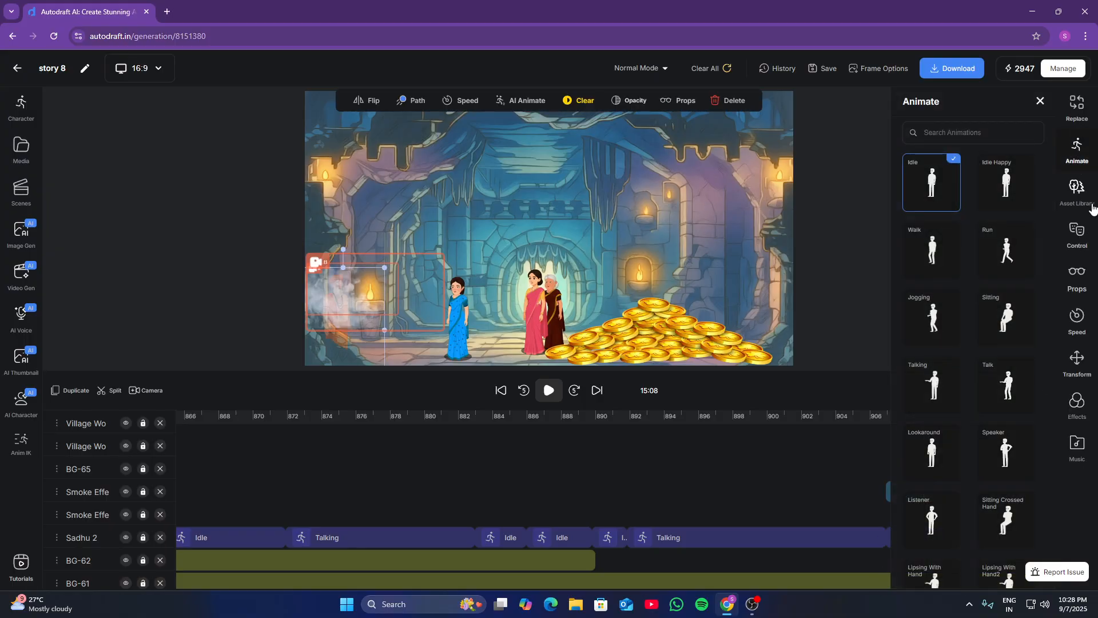
{"action": "left_click", "coordinate": [1077, 234]}
{"action": "left_click", "coordinate": [962, 219]}
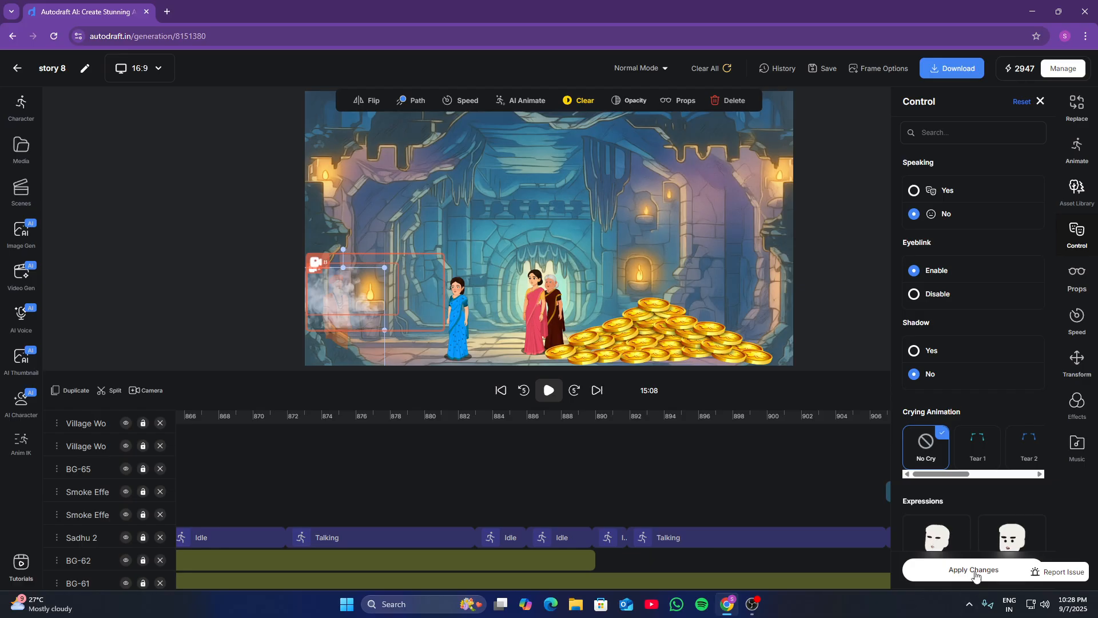
{"action": "left_click", "coordinate": [975, 569]}
Set Speaking to No for the sadhu's last short clip at the end of the smoke effect and apply it
{"action": "left_click", "coordinate": [935, 509]}
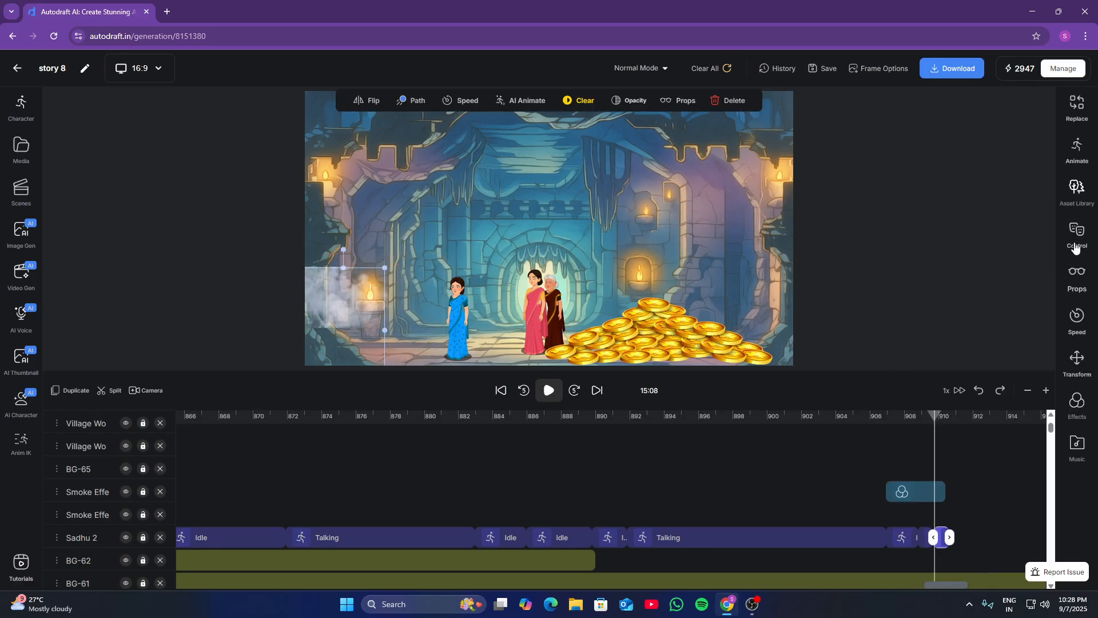
{"action": "left_click", "coordinate": [1075, 243]}
{"action": "left_click", "coordinate": [913, 214]}
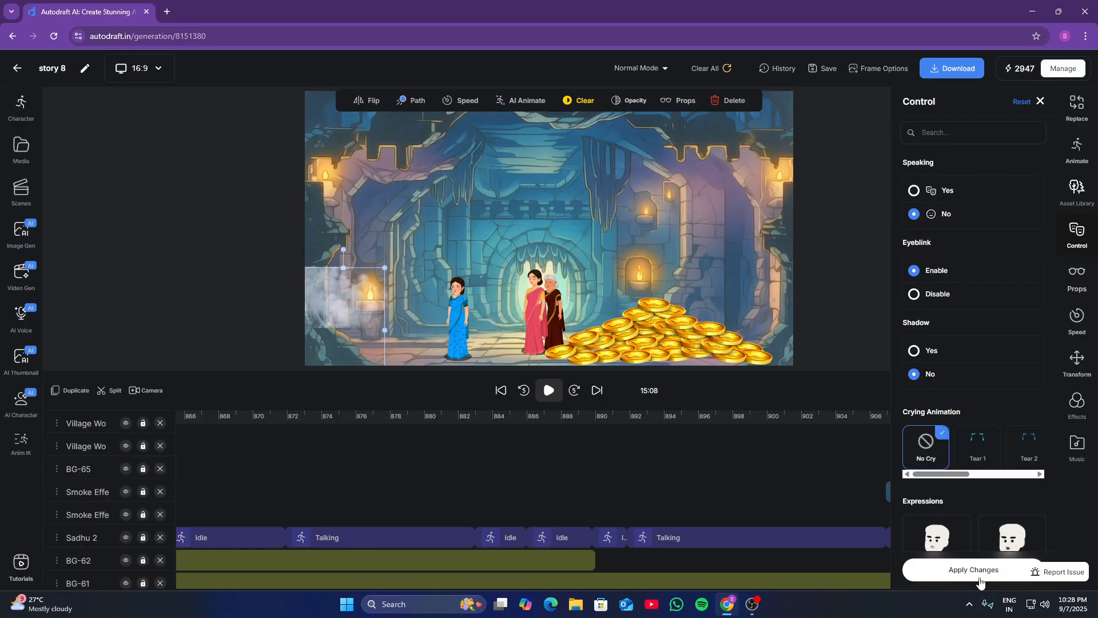
{"action": "left_click", "coordinate": [978, 578]}
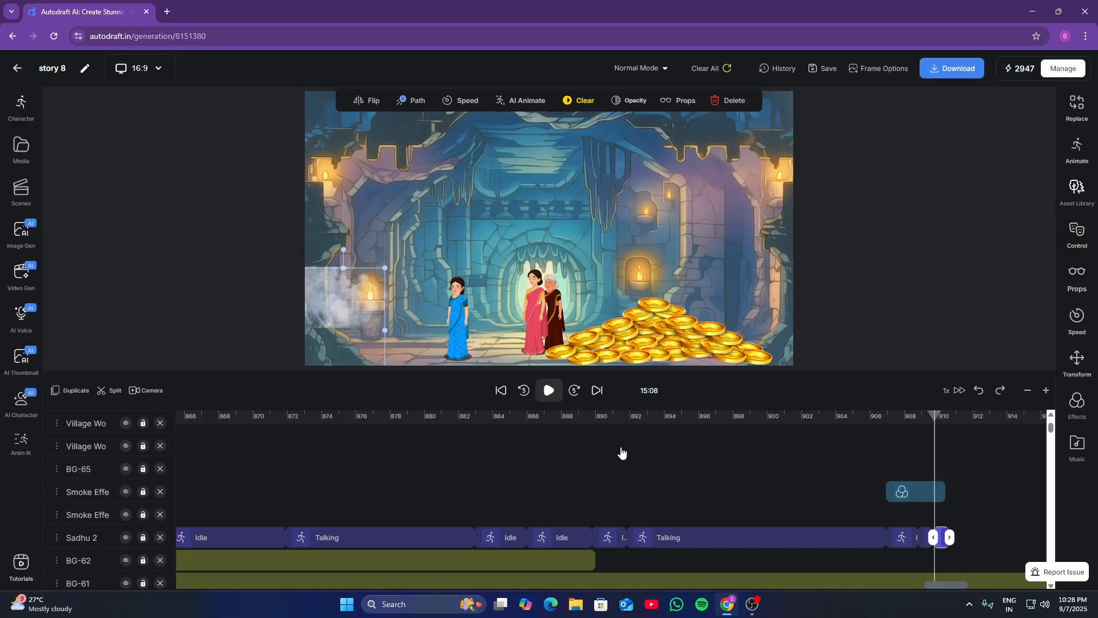
Play past the smoke effect and add a camera clip at 15:09, where the woman in the pink sari starts talking
{"action": "key", "text": "space"}
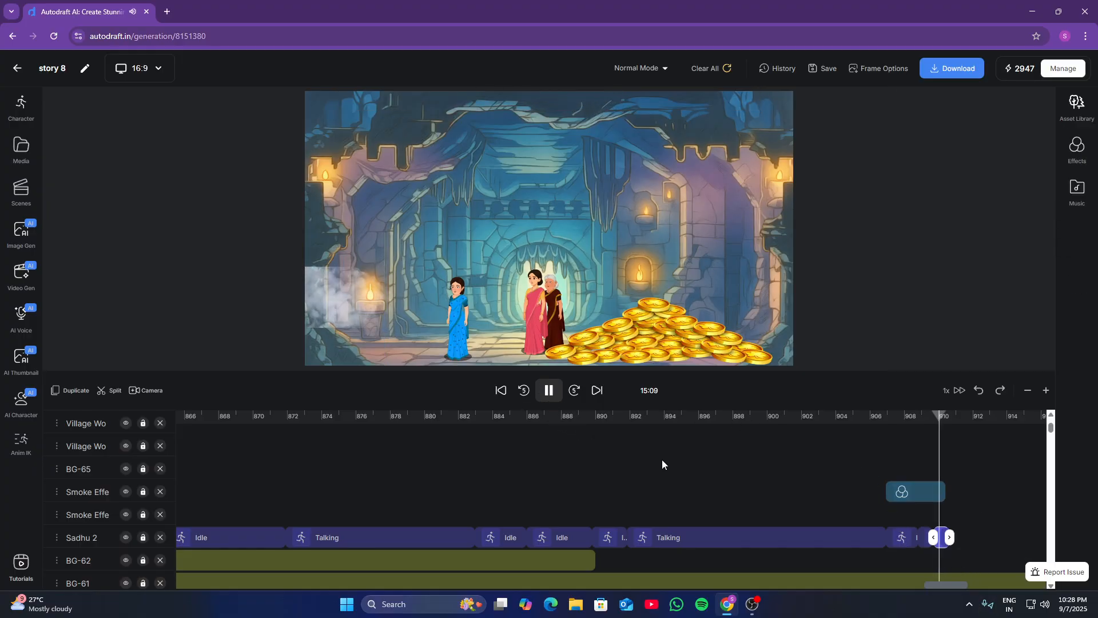
{"action": "left_click", "coordinate": [946, 467]}
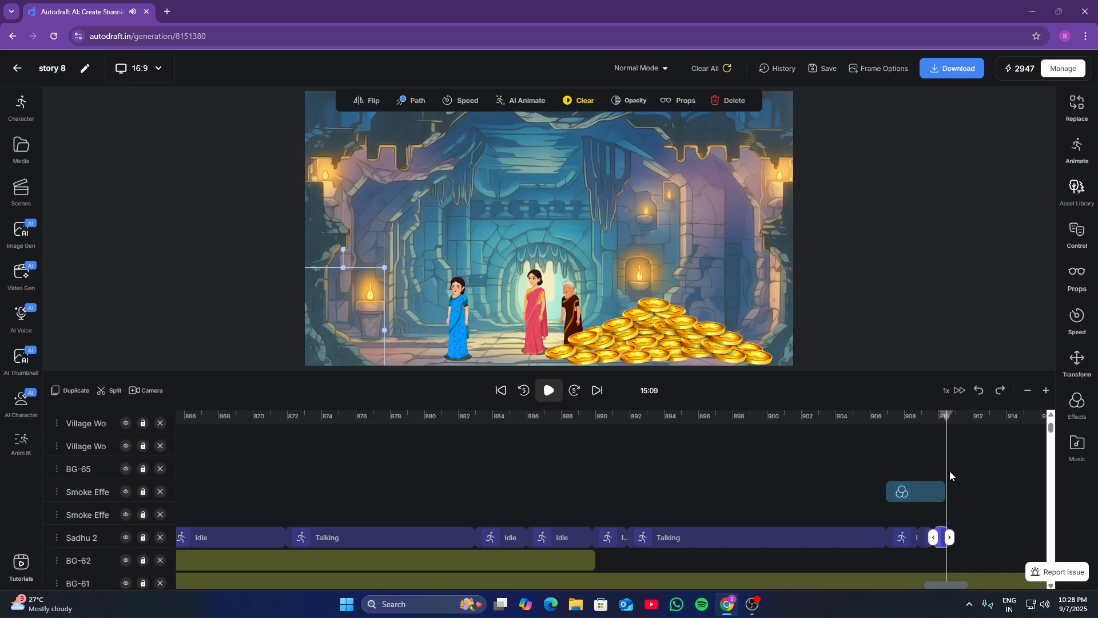
{"action": "left_click", "coordinate": [949, 472]}
{"action": "scroll", "coordinate": [954, 482], "scroll_direction": "up", "scroll_amount": 2}
{"action": "scroll", "coordinate": [958, 478], "scroll_direction": "down", "scroll_amount": 3}
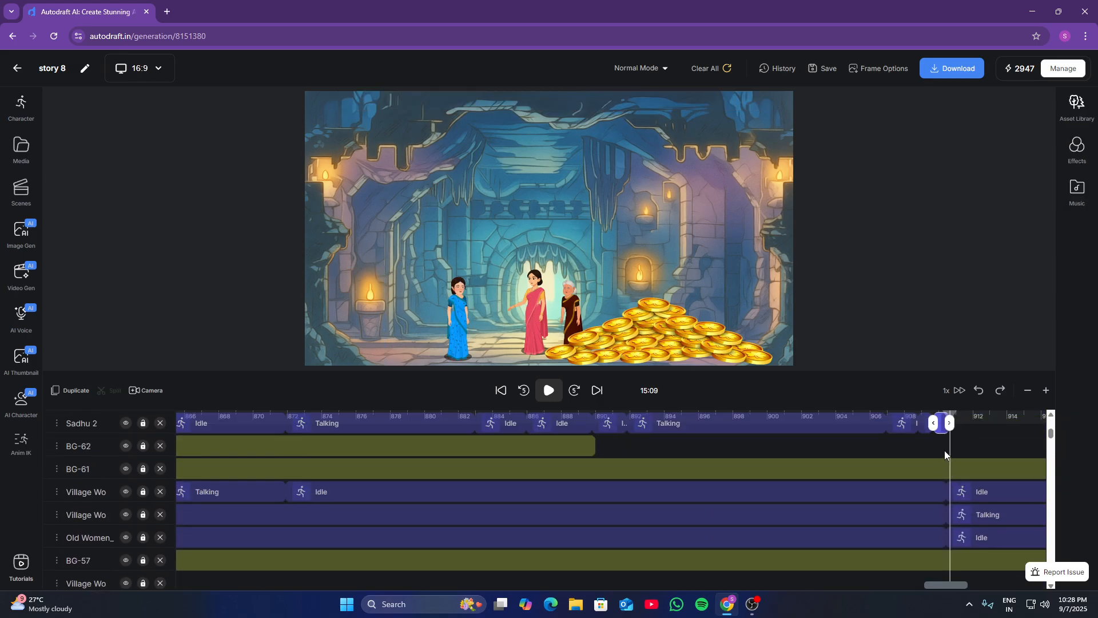
{"action": "left_click", "coordinate": [947, 451]}
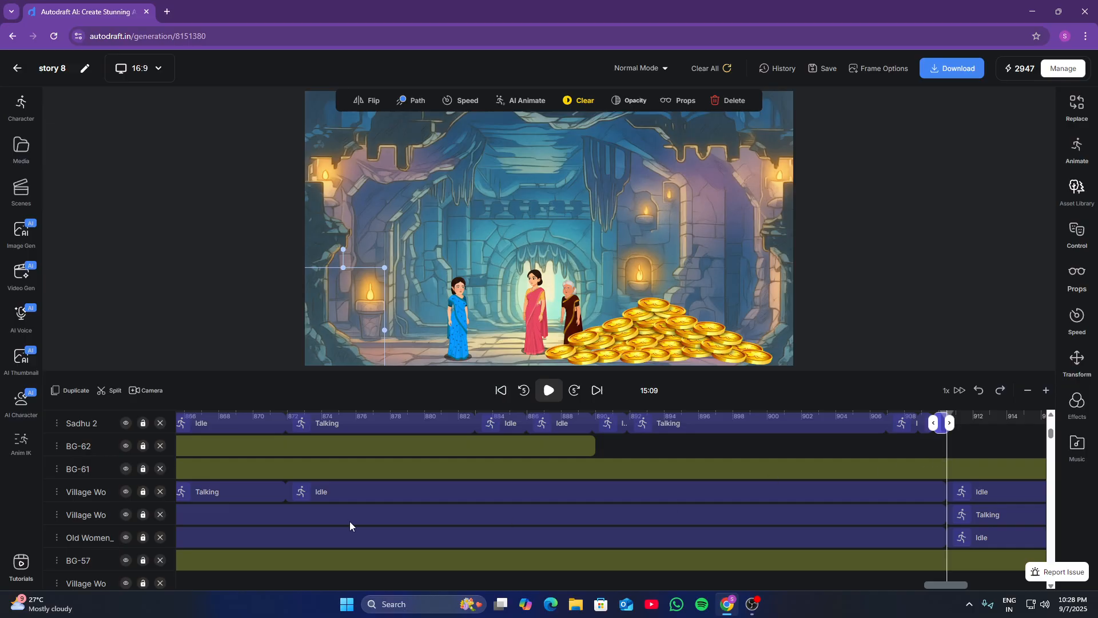
{"action": "left_click", "coordinate": [142, 393]}
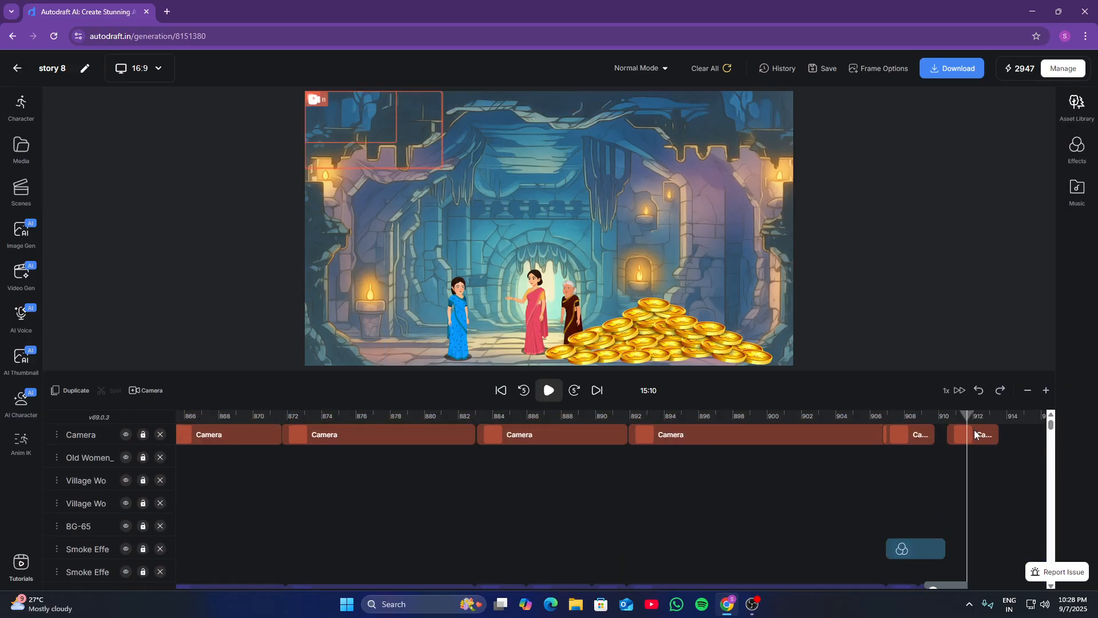
{"action": "left_click", "coordinate": [974, 434]}
Shrink frame A around the woman in the pink sari, enlarge frame B around all three women, and preview the clip
{"action": "left_click_drag", "start_coordinate": [354, 137], "coordinate": [449, 318]}
{"action": "left_click_drag", "start_coordinate": [413, 157], "coordinate": [520, 315]}
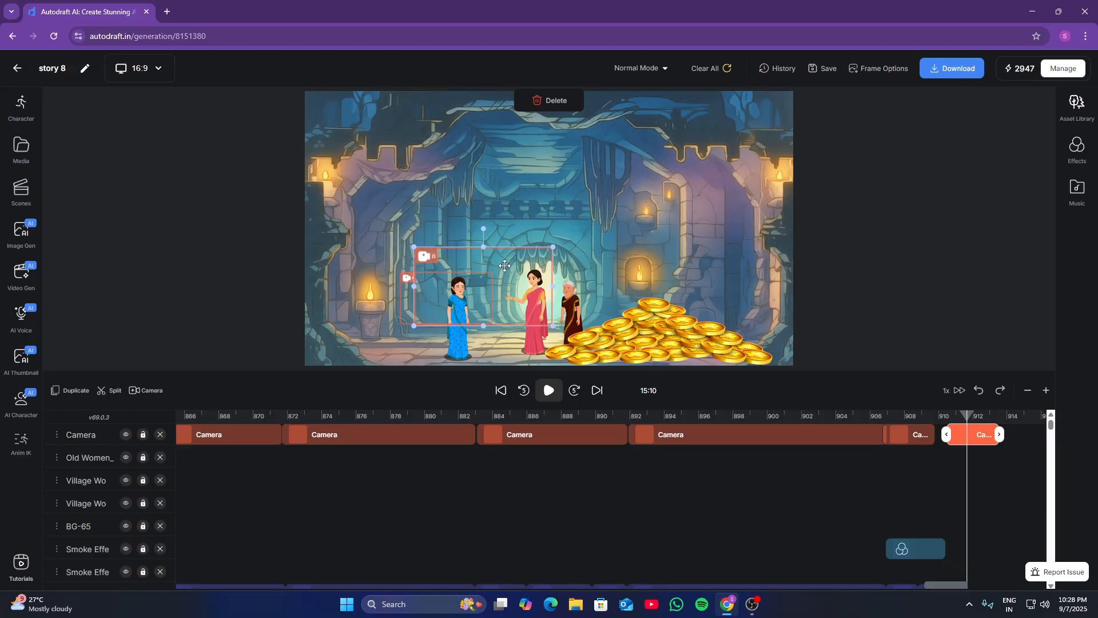
{"action": "left_click_drag", "start_coordinate": [504, 266], "coordinate": [497, 202]}
{"action": "left_click_drag", "start_coordinate": [493, 294], "coordinate": [547, 294]}
{"action": "left_click_drag", "start_coordinate": [465, 262], "coordinate": [490, 276]}
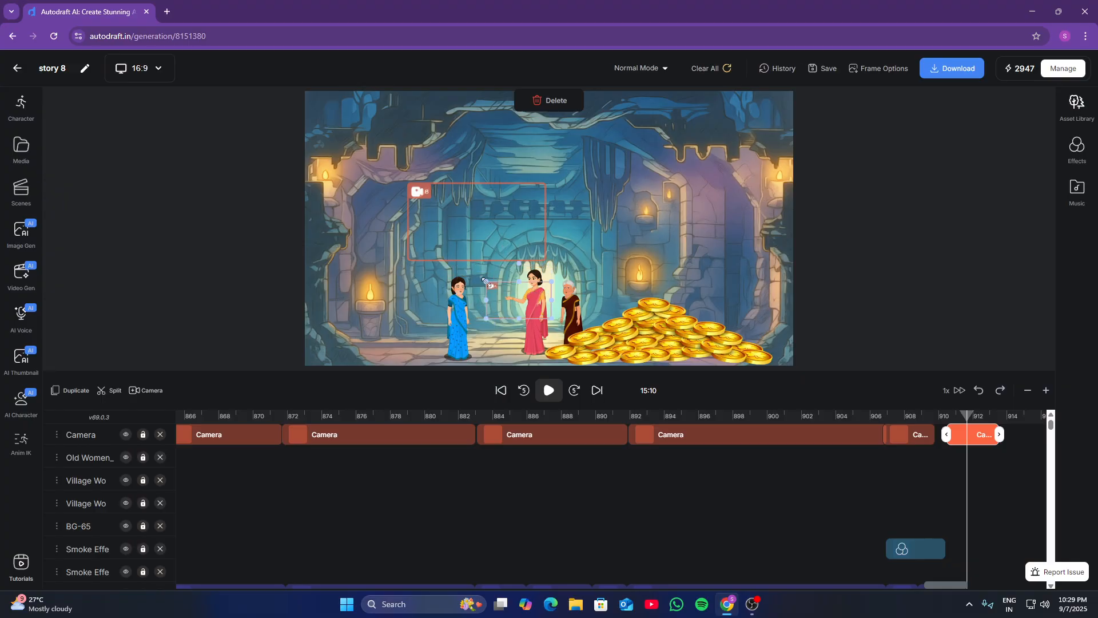
{"action": "left_click_drag", "start_coordinate": [496, 228], "coordinate": [531, 294]}
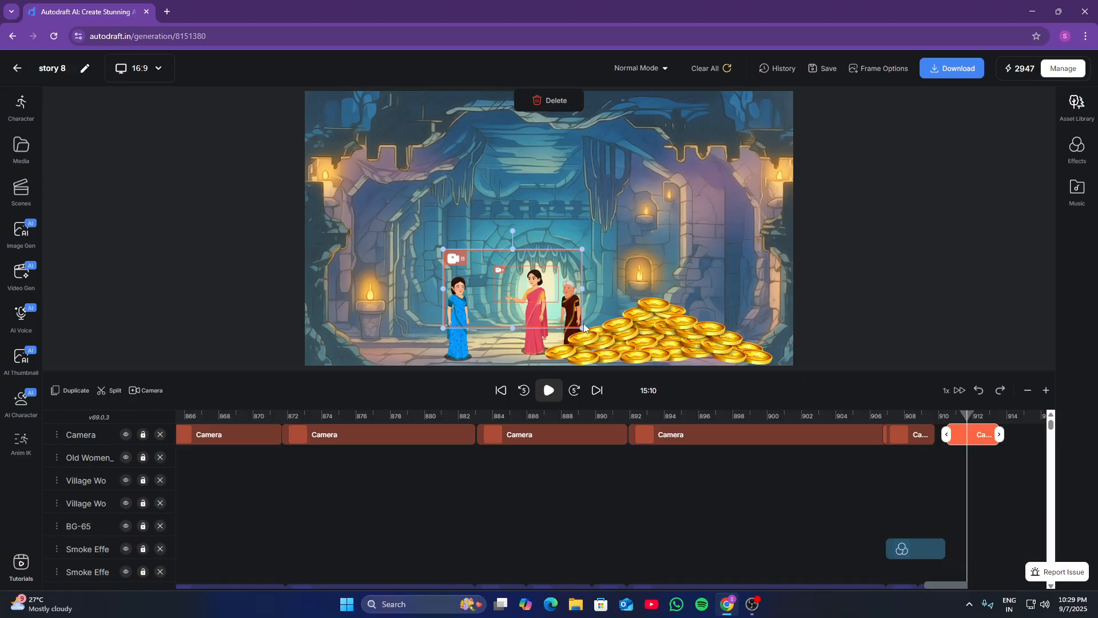
{"action": "left_click_drag", "start_coordinate": [582, 325], "coordinate": [610, 351]}
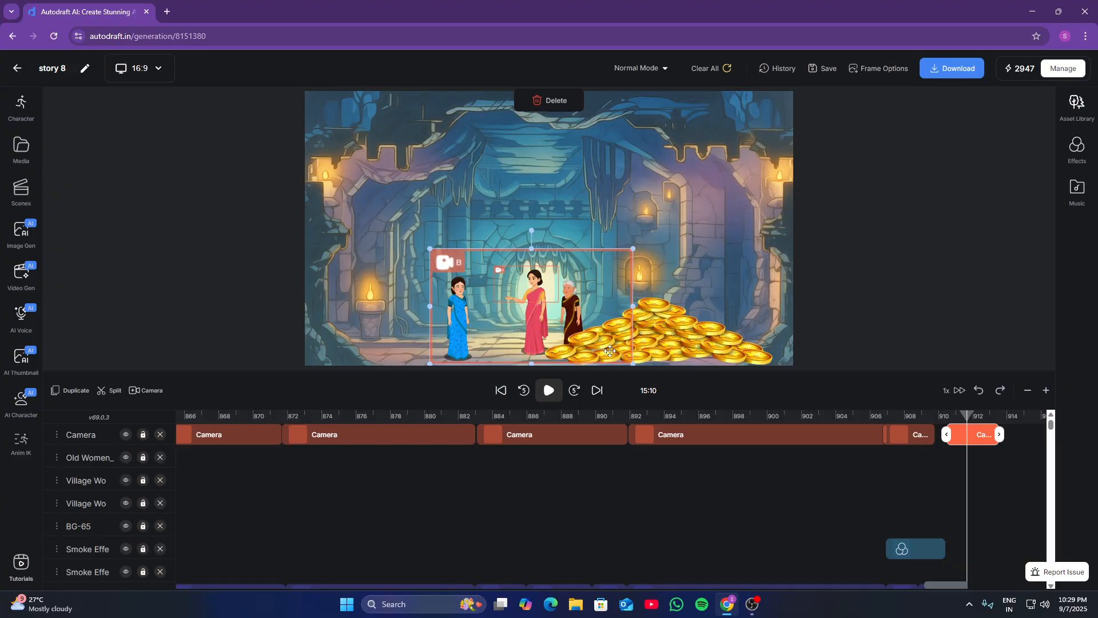
{"action": "left_click", "coordinate": [562, 393]}
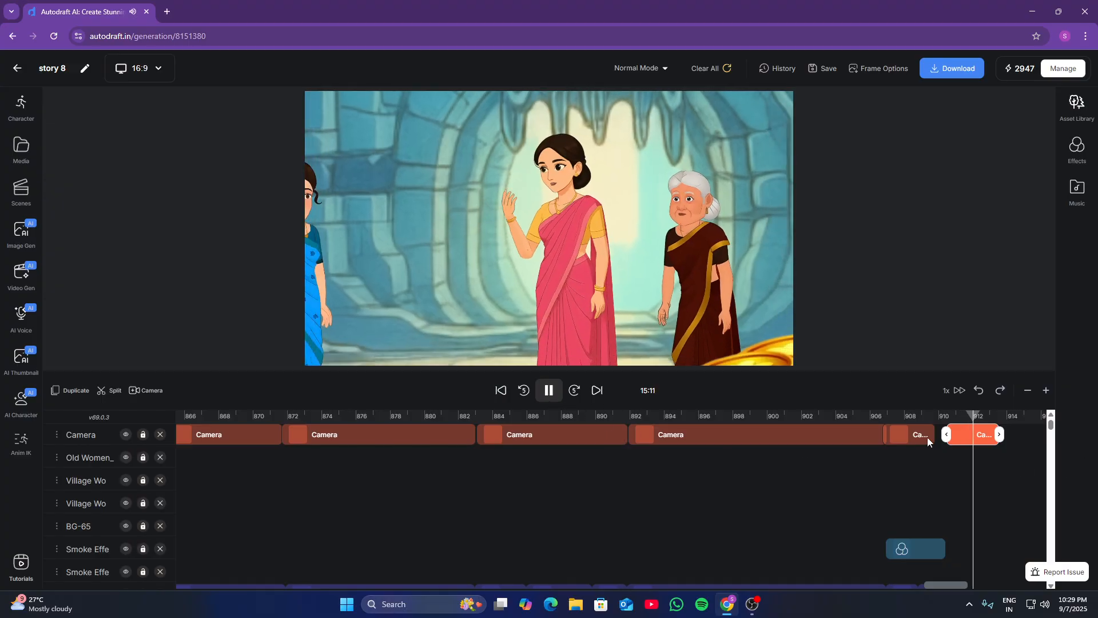
Extend the sadhu's last camera clip to meet the women's camera clip, and lengthen the women's clip to about 15:14
{"action": "left_click", "coordinate": [928, 437]}
{"action": "left_click_drag", "start_coordinate": [945, 437], "coordinate": [1024, 434]}
{"action": "left_click", "coordinate": [984, 435]}
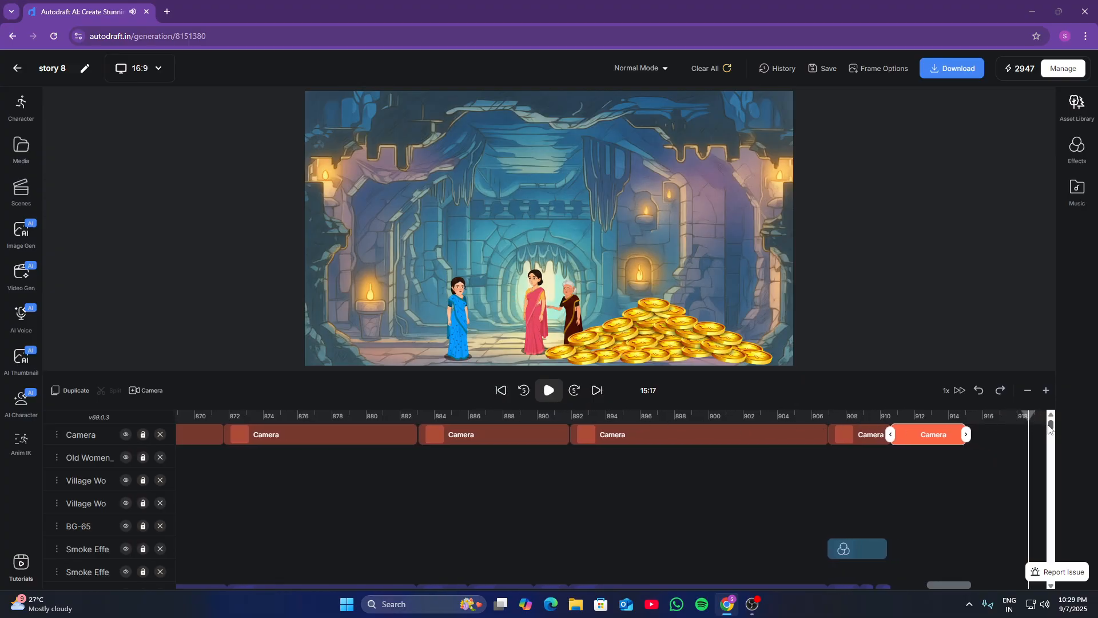
Extend the women's camera clip to 15:17, where the next voice line begins, and add a new camera clip there
{"action": "left_click_drag", "start_coordinate": [1050, 427], "coordinate": [1054, 588]}
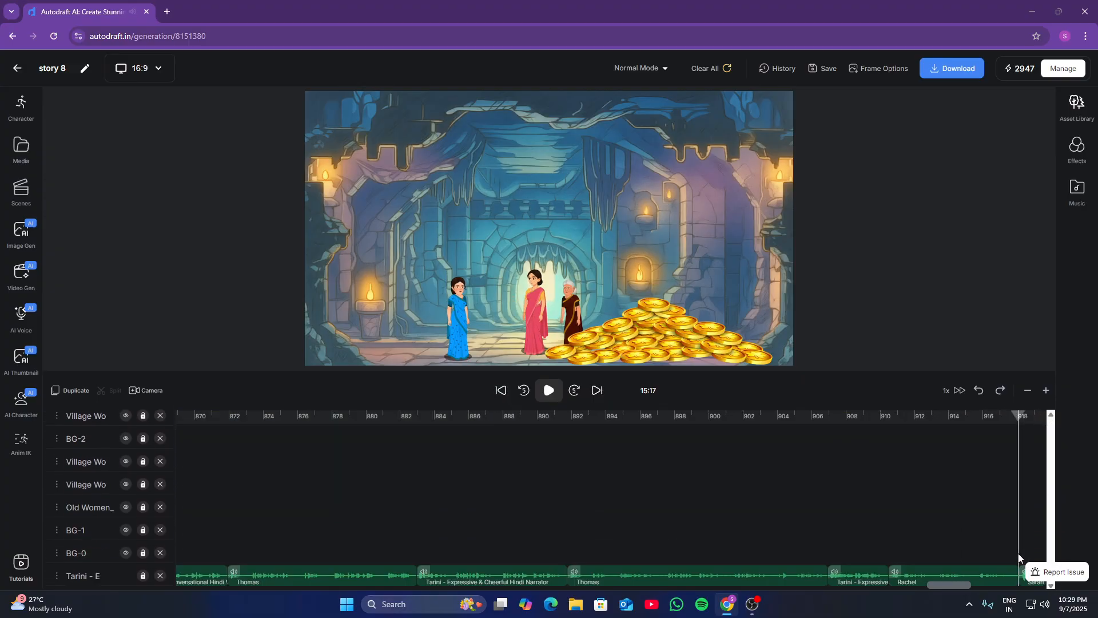
{"action": "scroll", "coordinate": [1011, 510], "scroll_direction": "up", "scroll_amount": 3}
{"action": "left_click_drag", "start_coordinate": [1057, 549], "coordinate": [1065, 430]}
{"action": "scroll", "coordinate": [1049, 430], "scroll_direction": "up", "scroll_amount": 1}
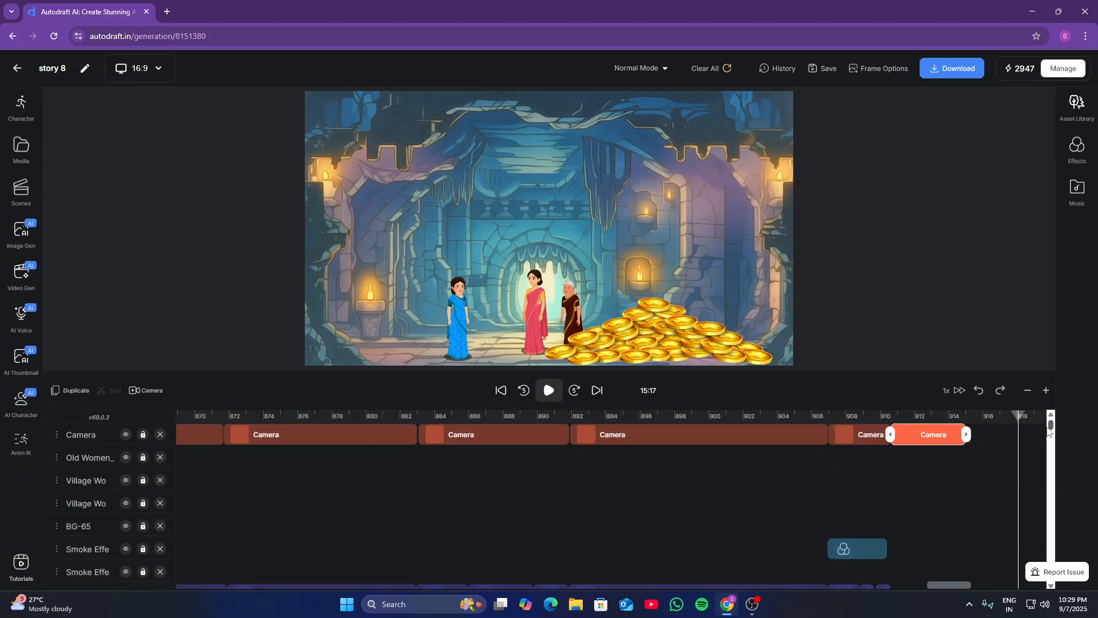
{"action": "left_click_drag", "start_coordinate": [966, 436], "coordinate": [1019, 436]}
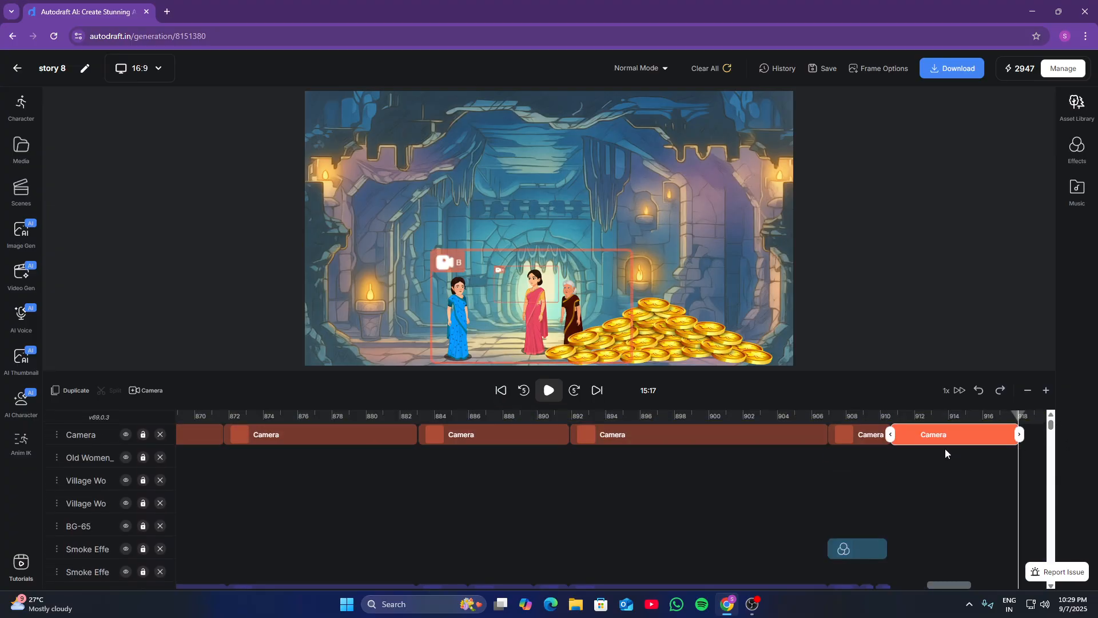
{"action": "left_click", "coordinate": [148, 391]}
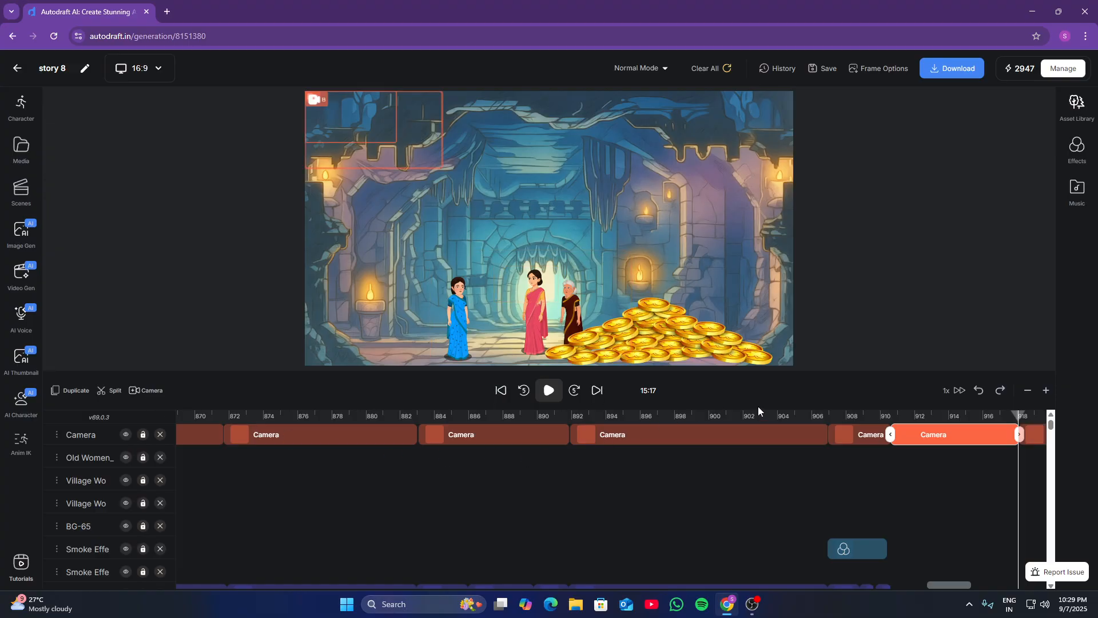
Place frame A over the pink-sari and elderly women, enlarge frame B around all three women, and preview the new clip
{"action": "left_click", "coordinate": [1034, 420]}
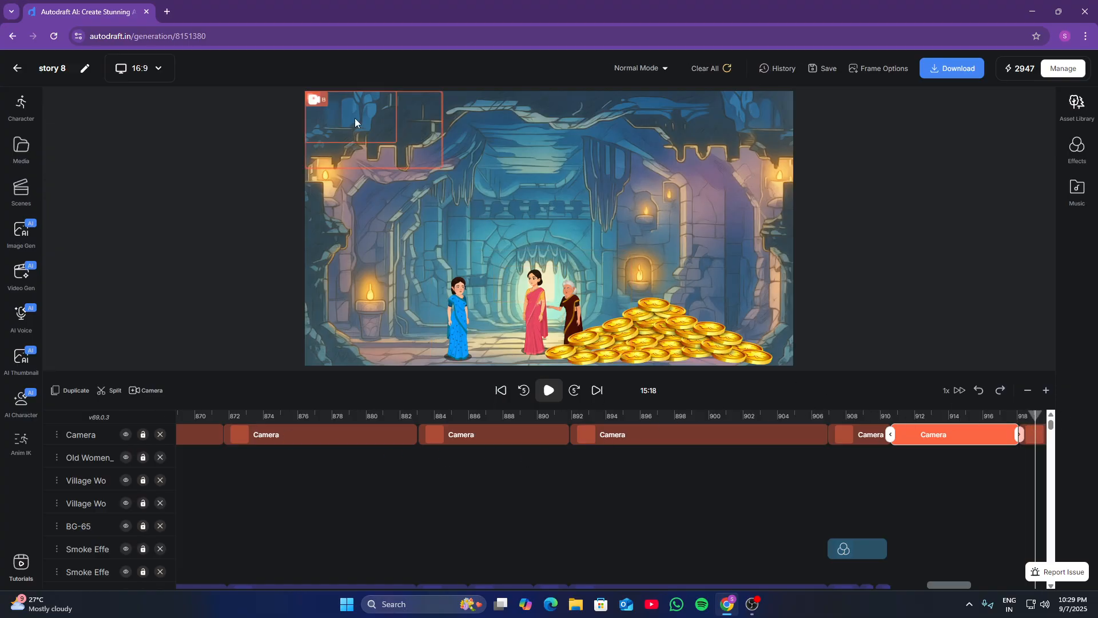
{"action": "left_click", "coordinate": [396, 129]}
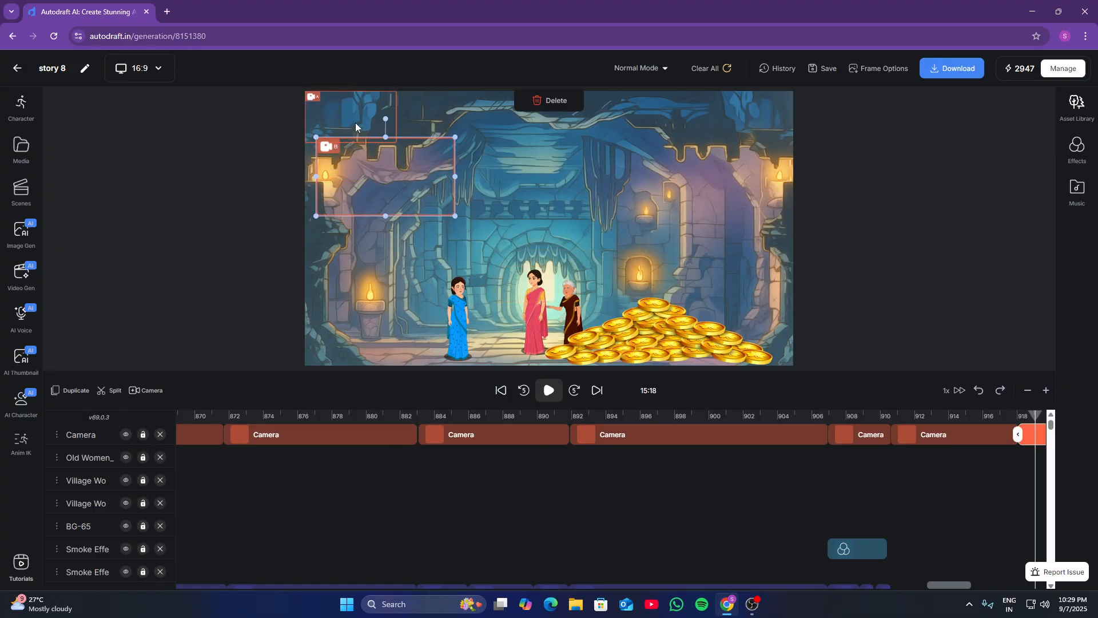
{"action": "left_click_drag", "start_coordinate": [358, 131], "coordinate": [554, 295]}
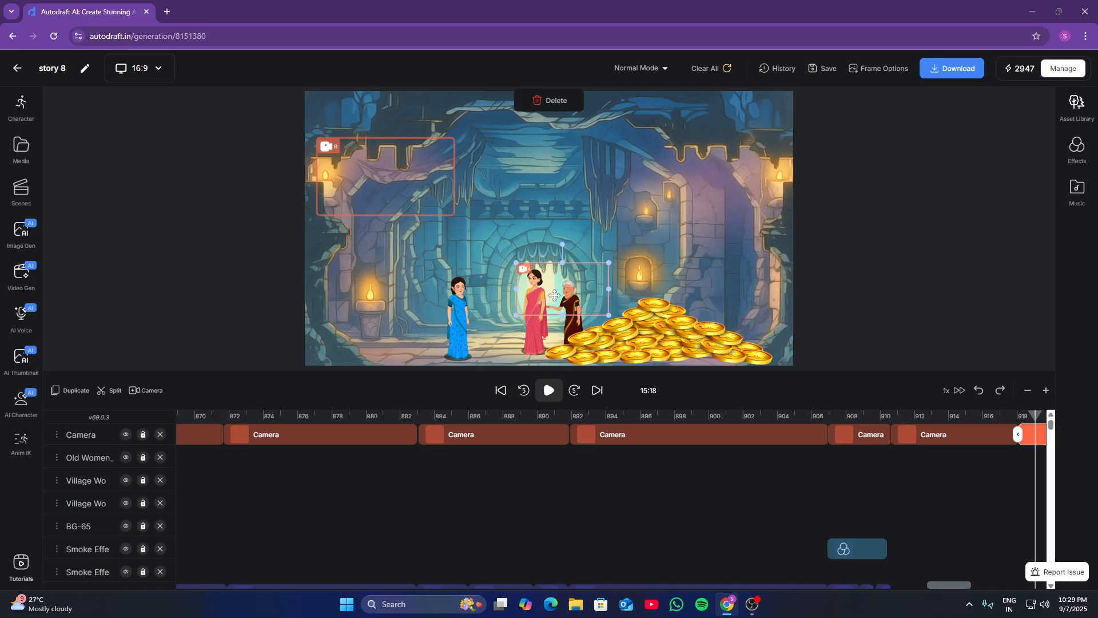
{"action": "left_click", "coordinate": [394, 156]}
{"action": "left_click_drag", "start_coordinate": [394, 157], "coordinate": [517, 268]}
{"action": "left_click_drag", "start_coordinate": [565, 306], "coordinate": [662, 362]}
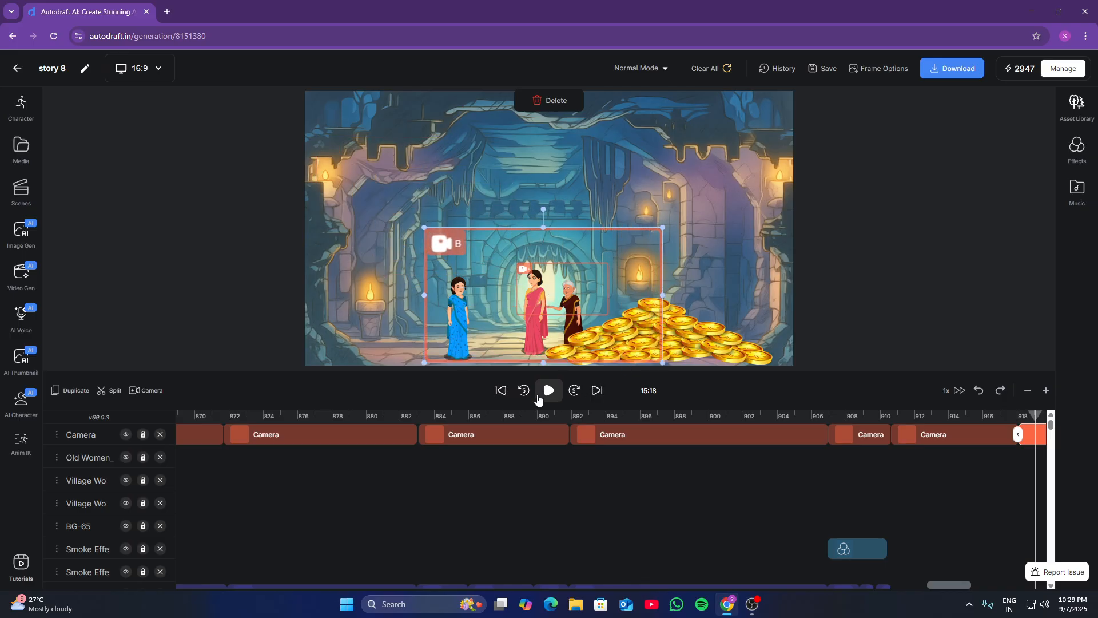
{"action": "left_click", "coordinate": [538, 397]}
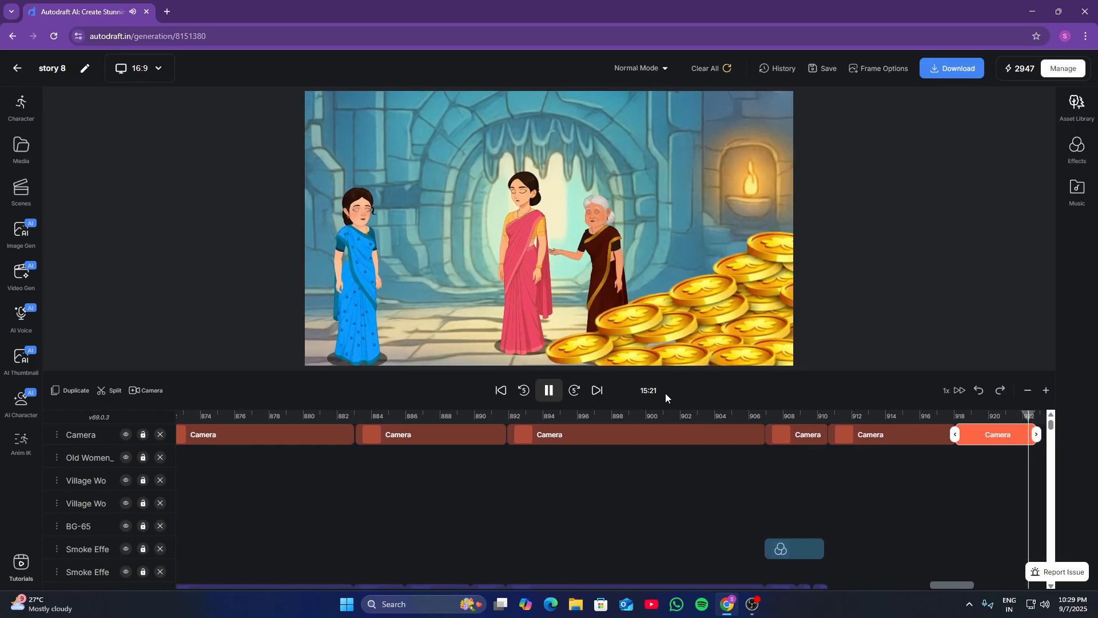
Move the playhead to the start of the next voice line at 15:21 and add a camera clip there
{"action": "left_click_drag", "start_coordinate": [1054, 428], "coordinate": [1073, 595]}
{"action": "left_click", "coordinate": [1025, 560]}
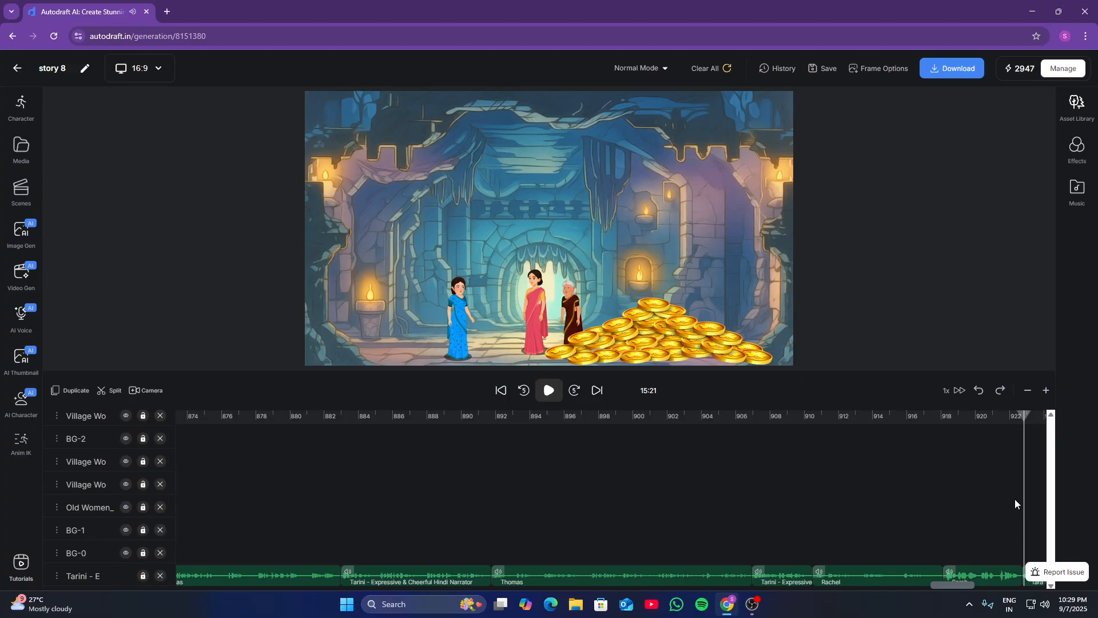
{"action": "scroll", "coordinate": [1015, 503], "scroll_direction": "up", "scroll_amount": 5}
{"action": "left_click_drag", "start_coordinate": [1052, 549], "coordinate": [1045, 402]}
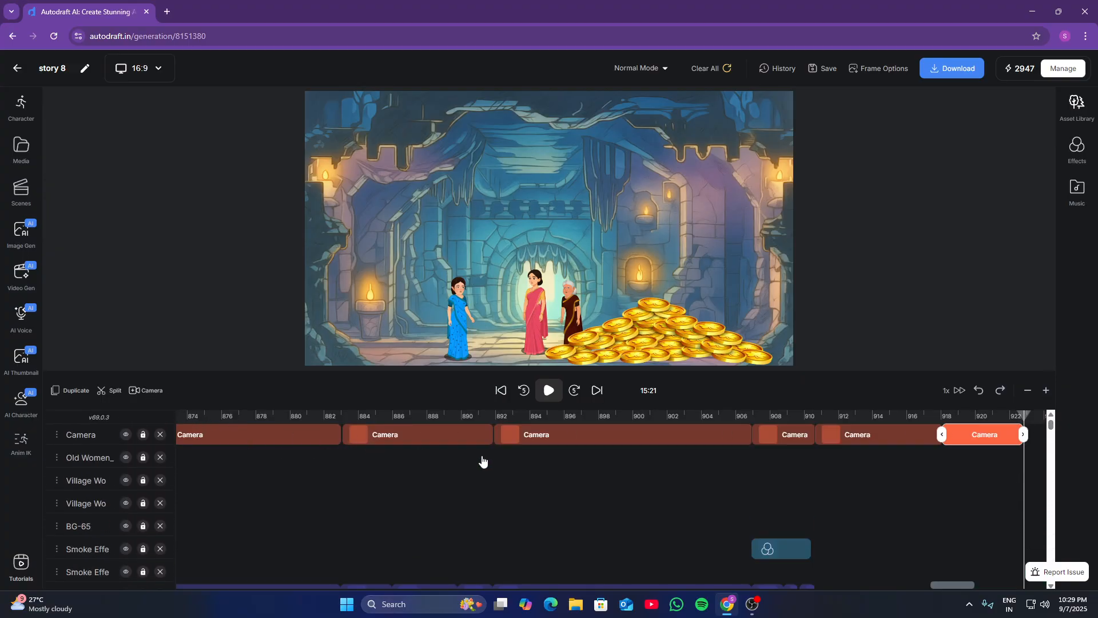
{"action": "left_click", "coordinate": [1005, 430]}
Place frame A around the woman in the blue sari, enlarge frame B around all three women, and preview the clip
{"action": "left_click", "coordinate": [1038, 421]}
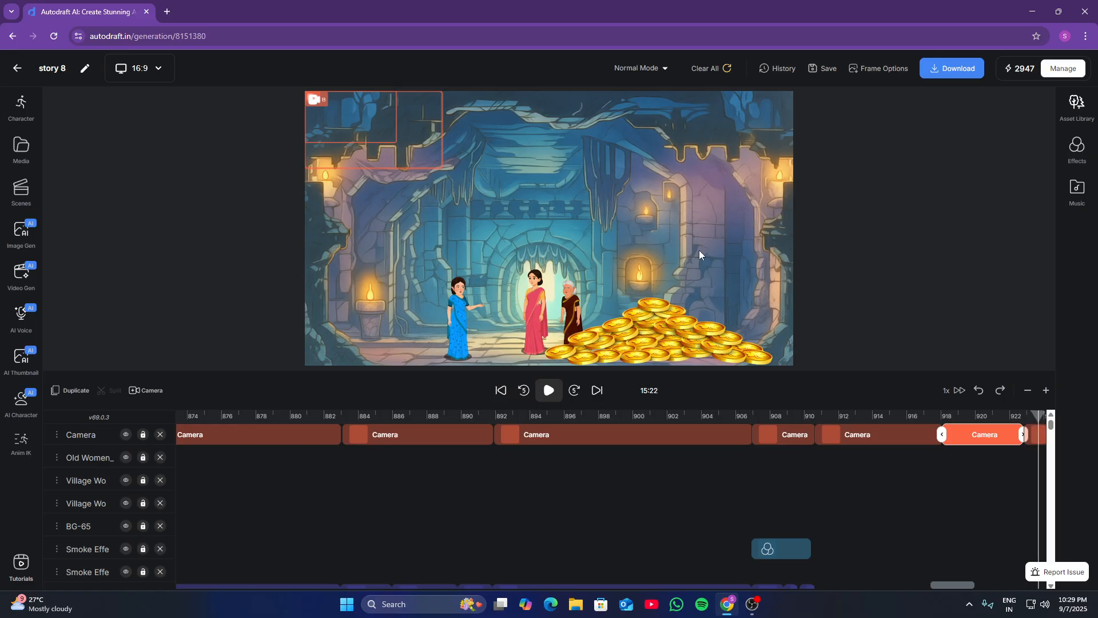
{"action": "left_click", "coordinate": [379, 135]}
{"action": "left_click_drag", "start_coordinate": [379, 135], "coordinate": [489, 314]}
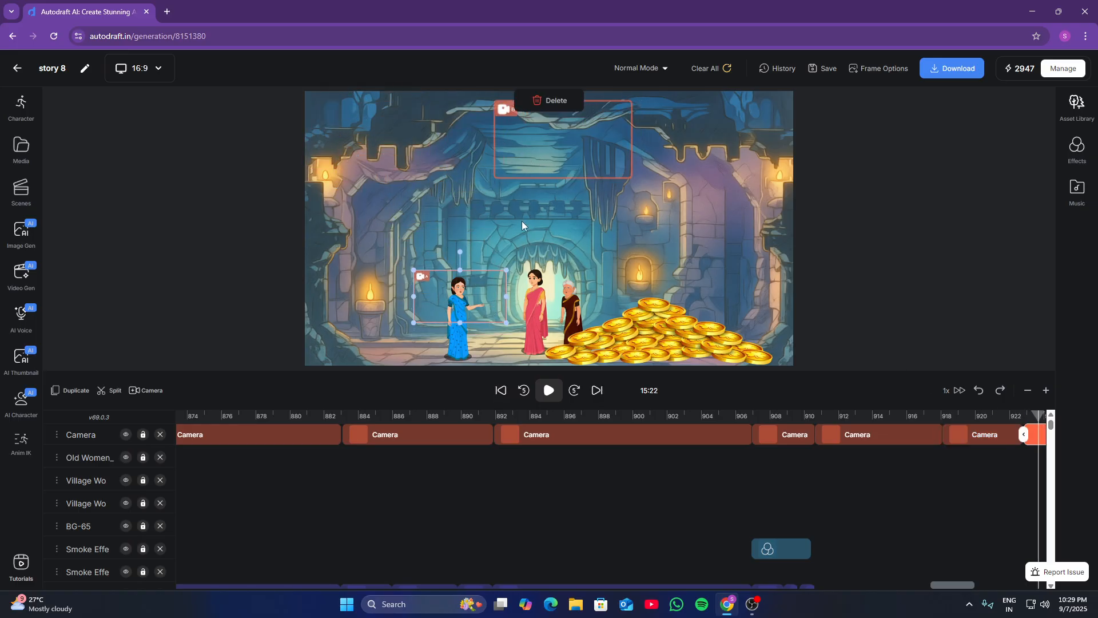
{"action": "left_click", "coordinate": [535, 157]}
{"action": "left_click_drag", "start_coordinate": [535, 152], "coordinate": [446, 294]}
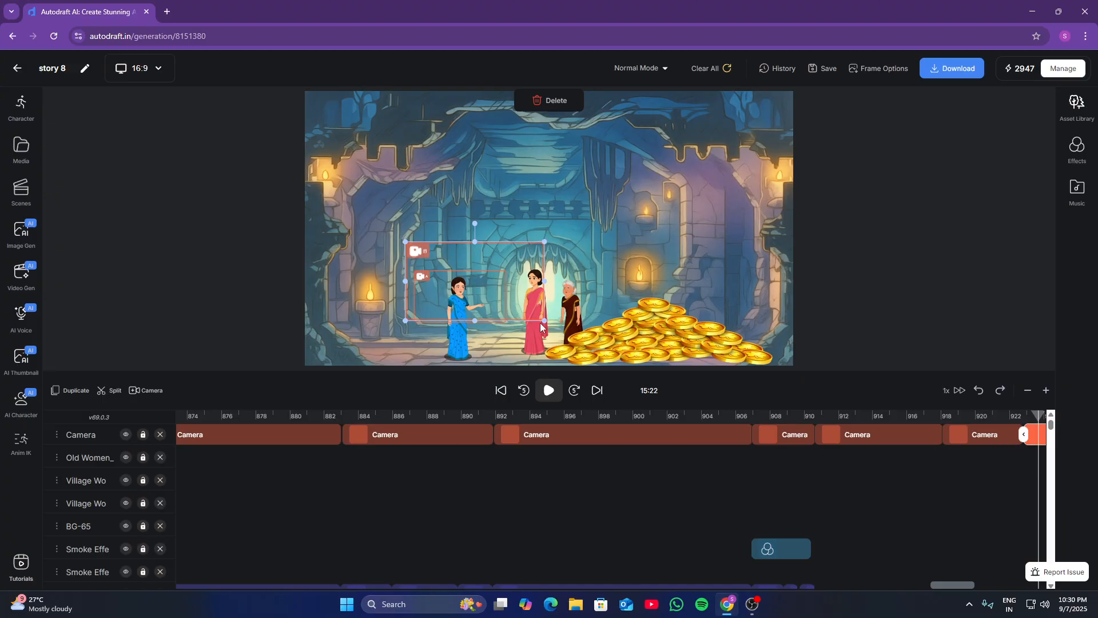
{"action": "left_click_drag", "start_coordinate": [544, 321], "coordinate": [598, 349]}
{"action": "left_click", "coordinate": [552, 400]}
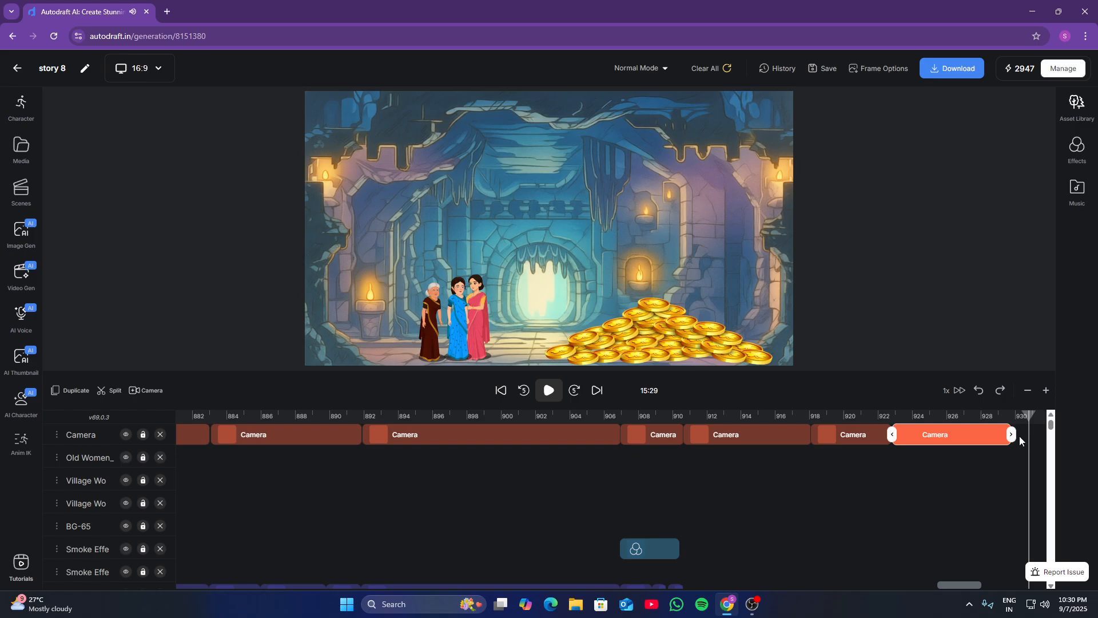
Extend the camera clip to the end of the cave scene at 15:33 and add a camera clip for the house scene
{"action": "left_click_drag", "start_coordinate": [1011, 435], "coordinate": [1044, 436]}
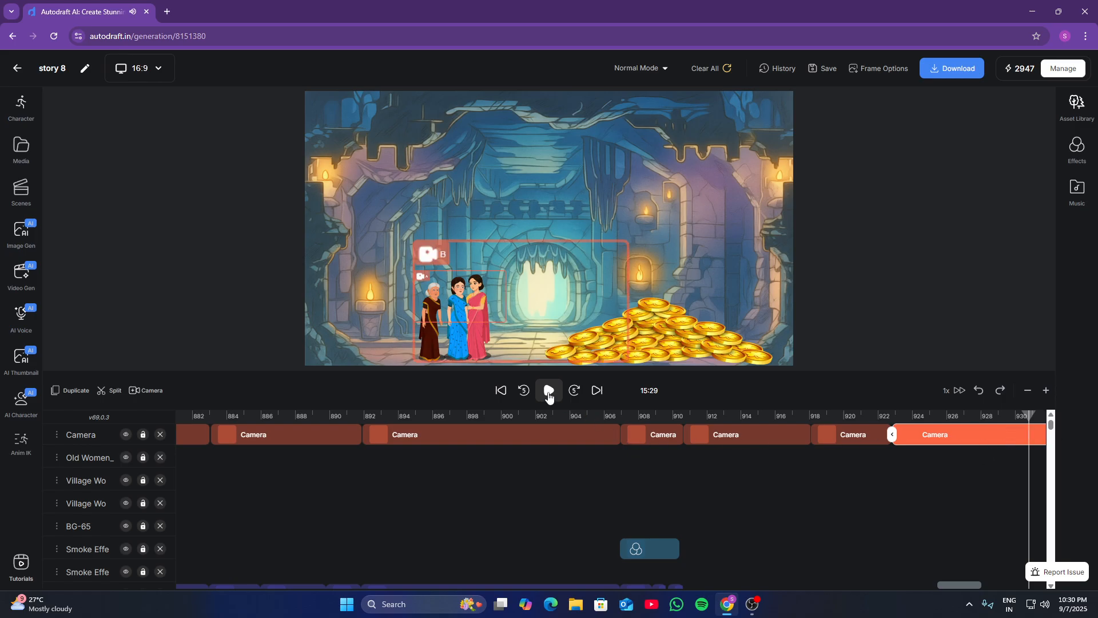
{"action": "left_click", "coordinate": [548, 391]}
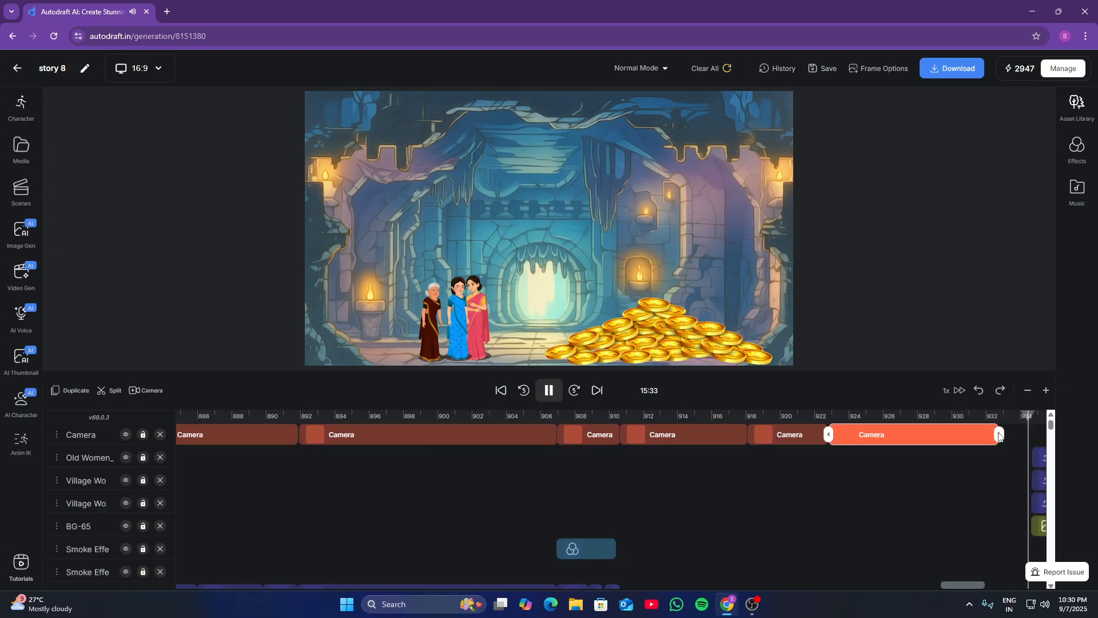
{"action": "mouse_move", "coordinate": [999, 436]}
{"action": "left_mouse_down"}
{"action": "mouse_move", "coordinate": [1021, 434]}
{"action": "mouse_move", "coordinate": [1005, 426]}
{"action": "left_mouse_up"}
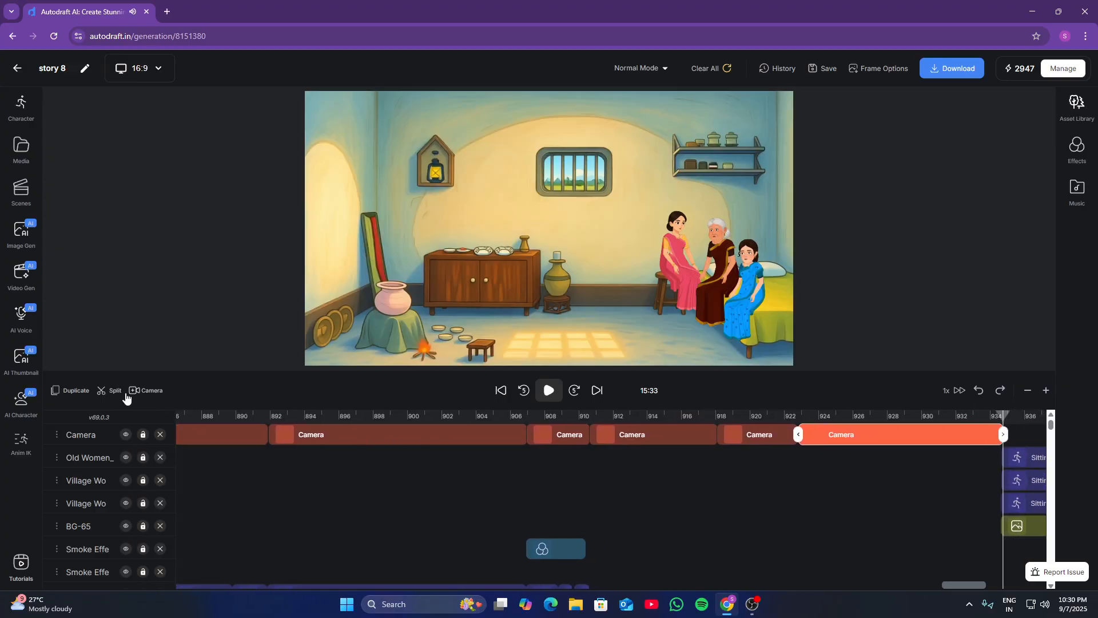
{"action": "left_click", "coordinate": [152, 394]}
Place the house clip's frame A over the elderly and blue-sari women, and enlarge frame B around all three seated women
{"action": "left_click", "coordinate": [1024, 423]}
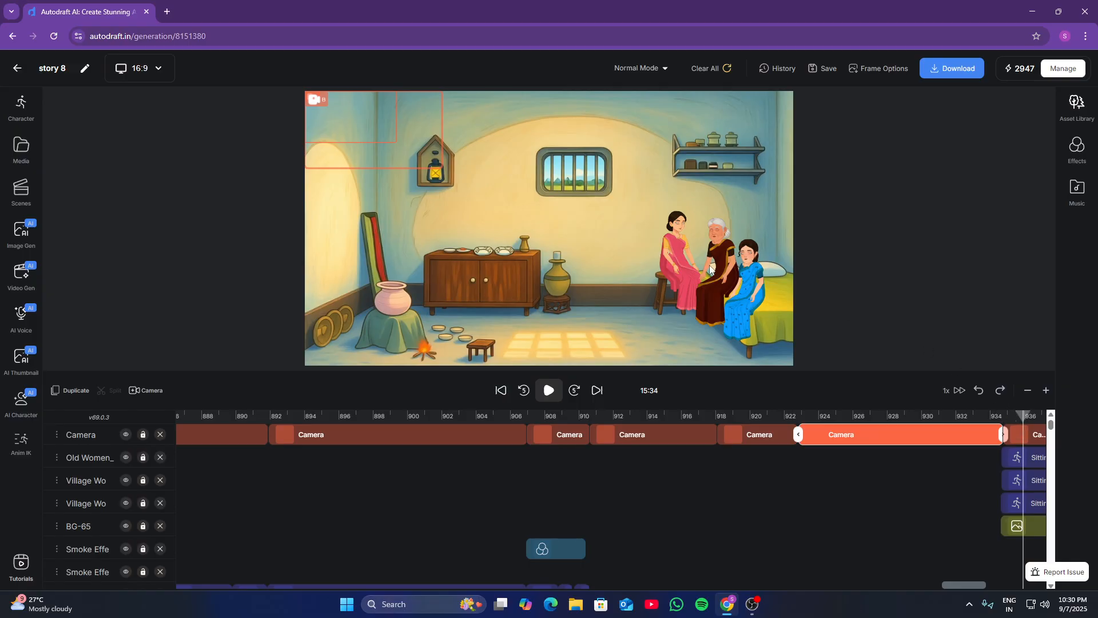
{"action": "left_click", "coordinate": [360, 151]}
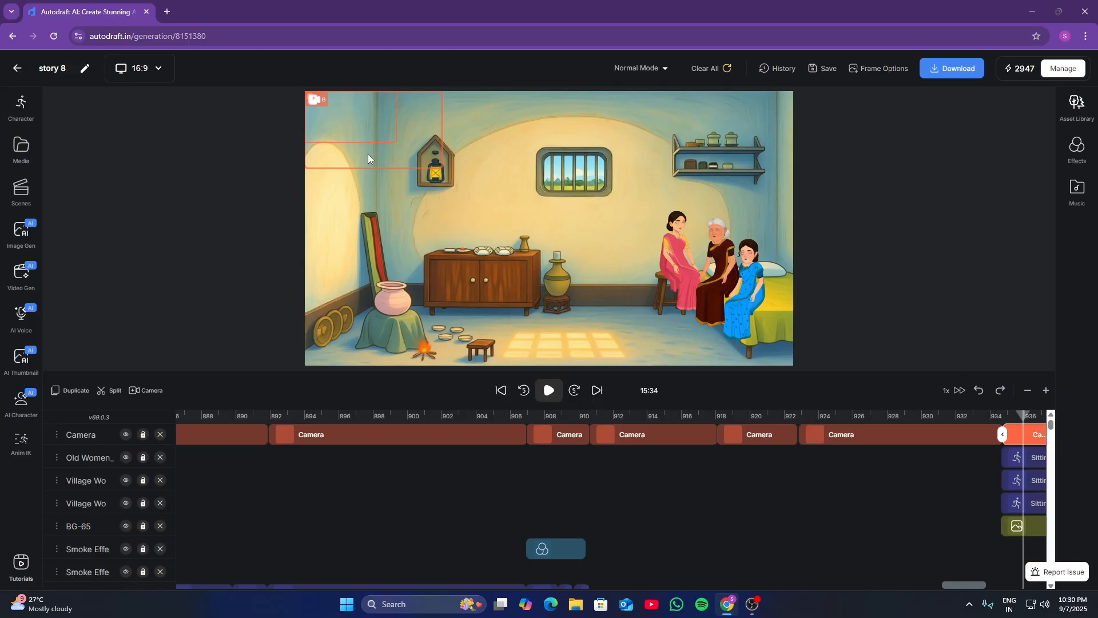
{"action": "left_click_drag", "start_coordinate": [366, 155], "coordinate": [659, 245]}
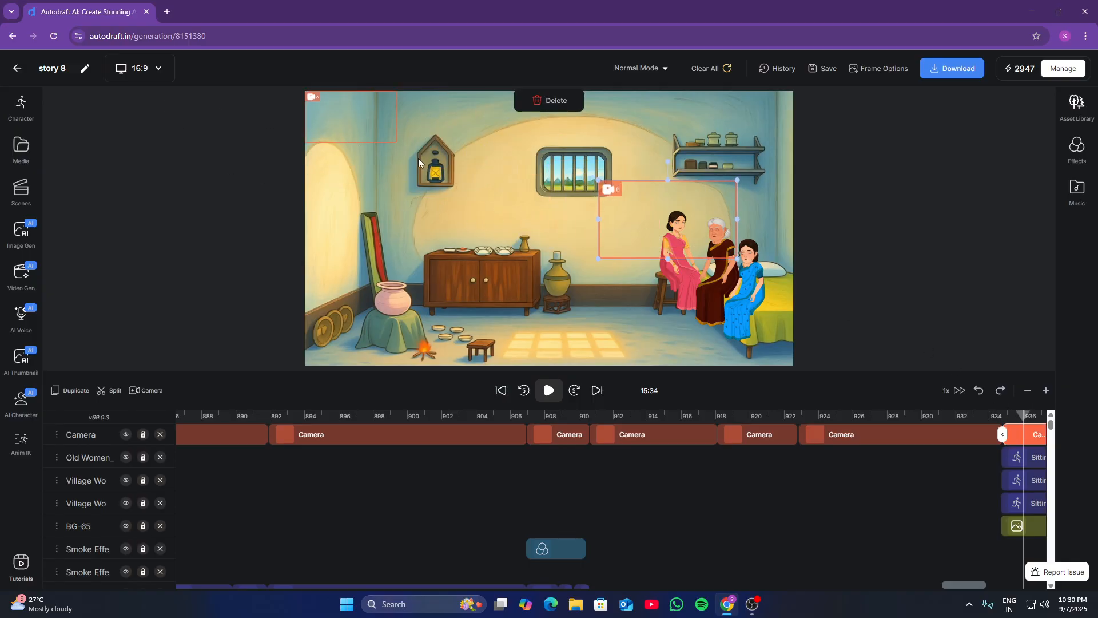
{"action": "left_click_drag", "start_coordinate": [343, 117], "coordinate": [747, 313]}
{"action": "left_click", "coordinate": [653, 212]}
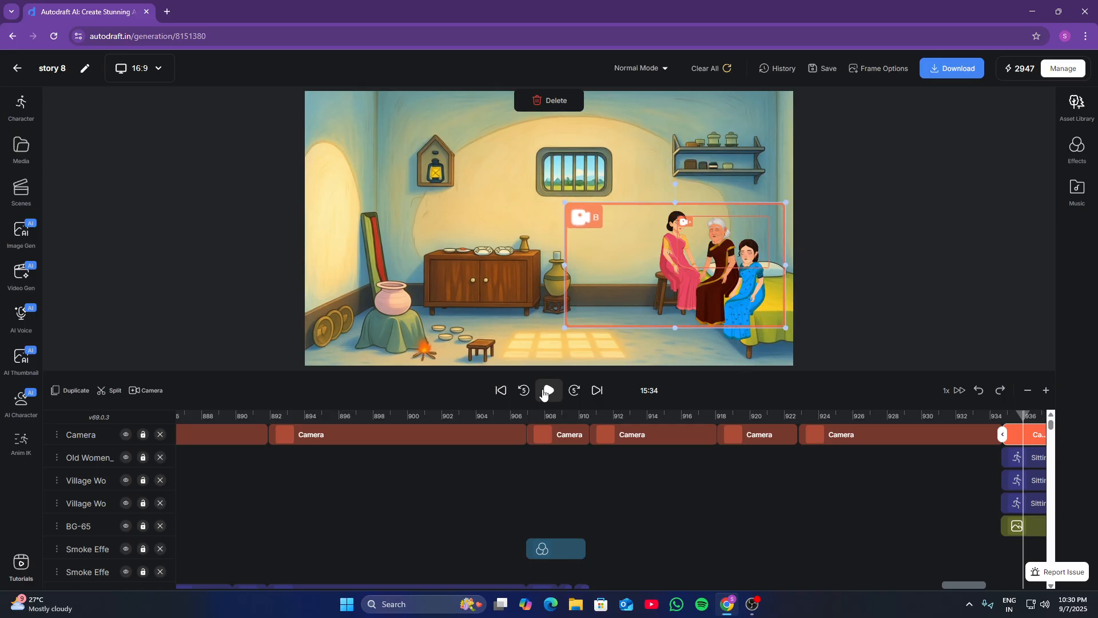
Play through to the end of the house scene and extend its camera clip to 15:45
{"action": "left_click", "coordinate": [545, 393]}
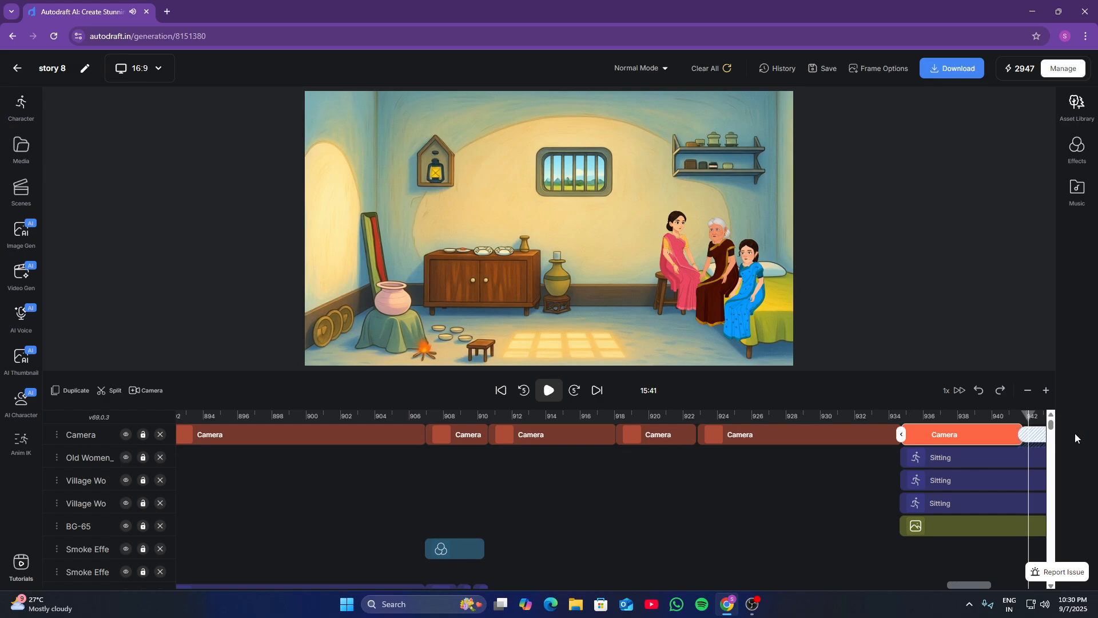
{"action": "left_click", "coordinate": [543, 397]}
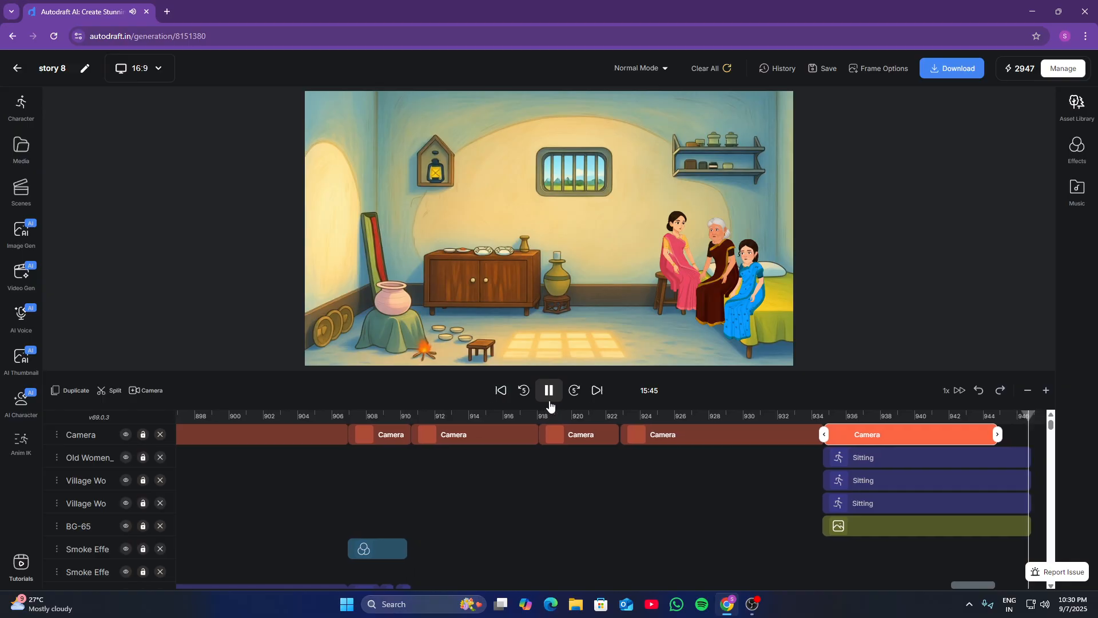
{"action": "left_click_drag", "start_coordinate": [996, 435], "coordinate": [1030, 434]}
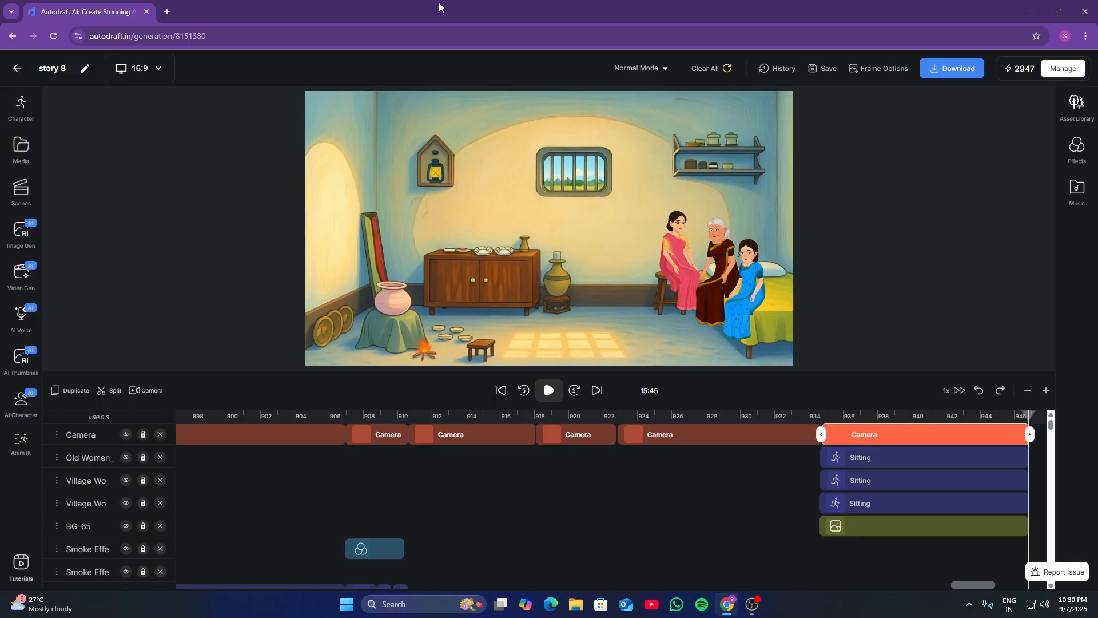
Review the camera clips back through the cave scene, return to the start of the timeline, and play the opening
{"action": "left_click", "coordinate": [568, 478]}
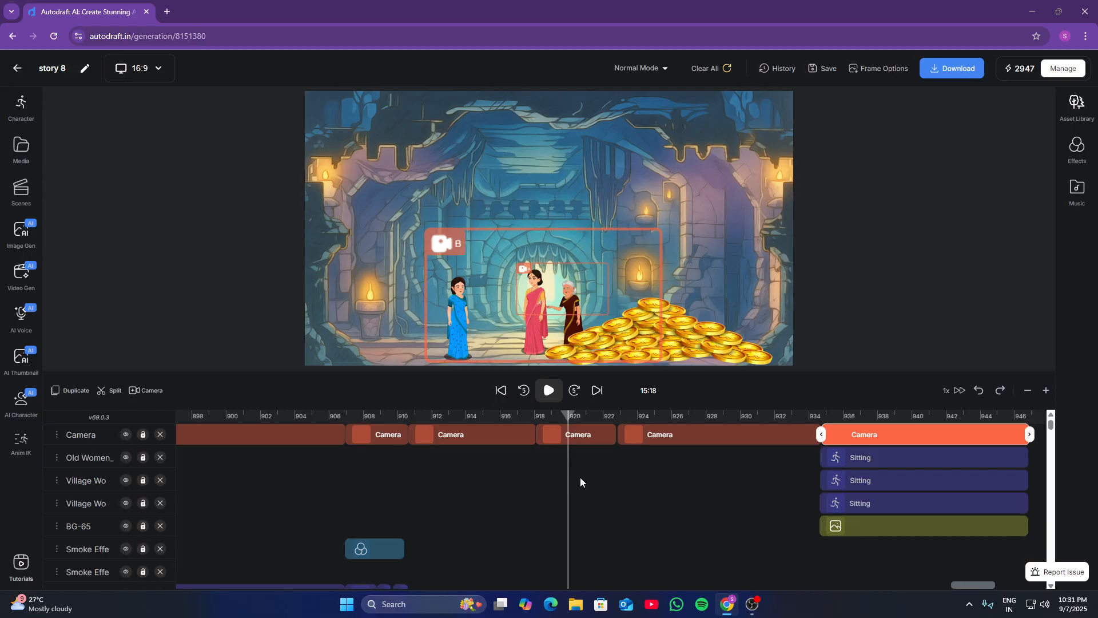
{"action": "left_click", "coordinate": [427, 499]}
{"action": "scroll", "coordinate": [427, 496], "scroll_direction": "left", "scroll_amount": 4}
{"action": "left_click", "coordinate": [379, 498]}
{"action": "scroll", "coordinate": [380, 499], "scroll_direction": "left", "scroll_amount": 7}
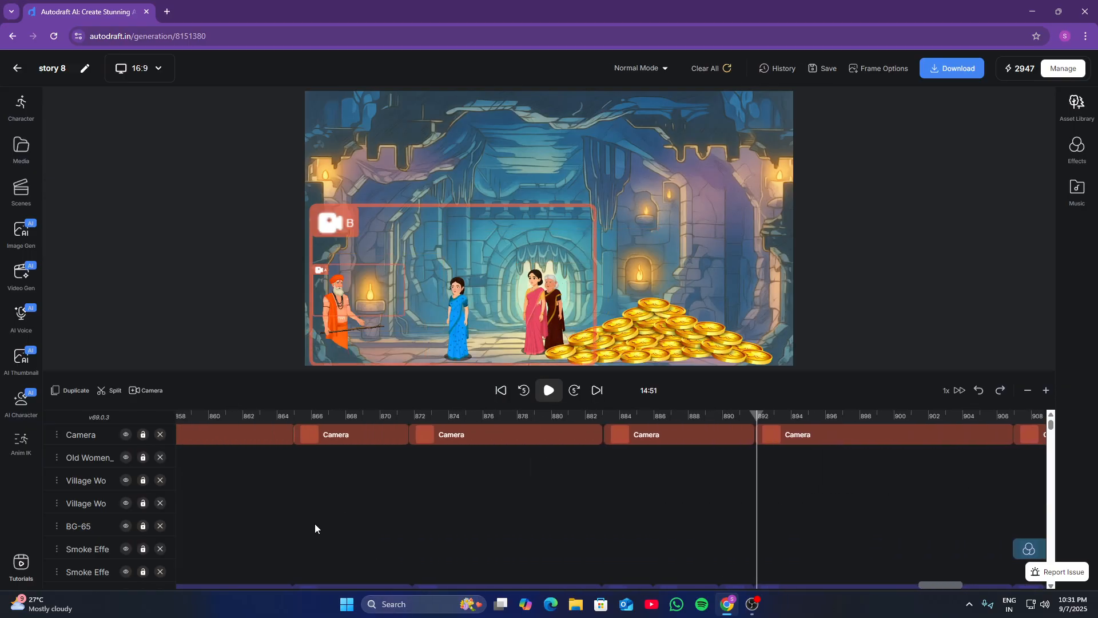
{"action": "left_click", "coordinate": [315, 523]}
{"action": "scroll", "coordinate": [314, 523], "scroll_direction": "left", "scroll_amount": 13}
{"action": "left_click_drag", "start_coordinate": [902, 585], "coordinate": [198, 585]}
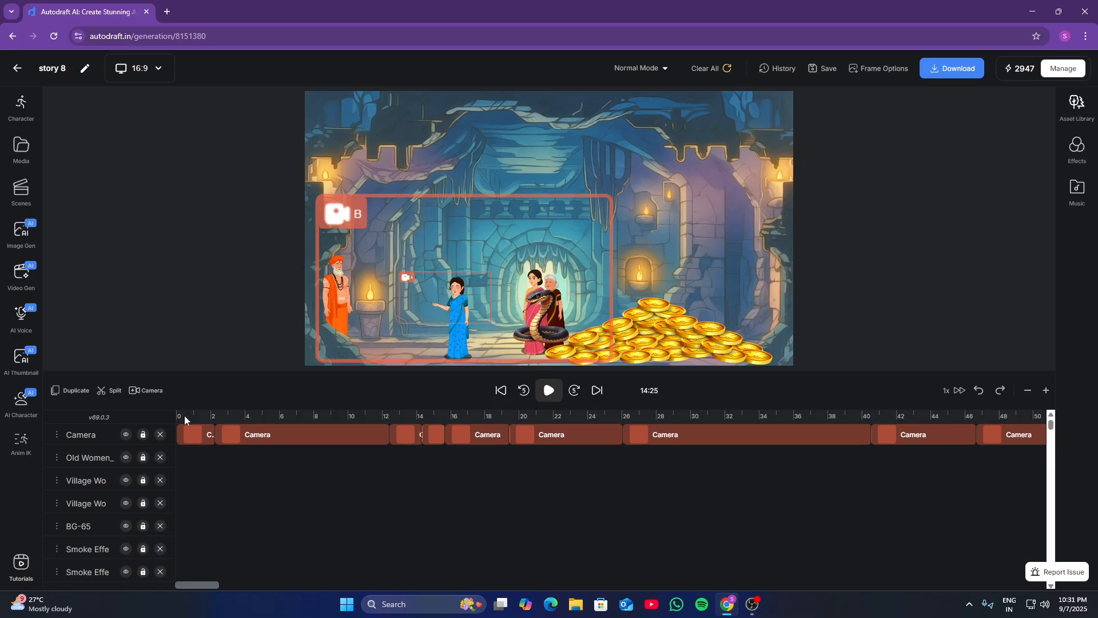
{"action": "left_click", "coordinate": [184, 416]}
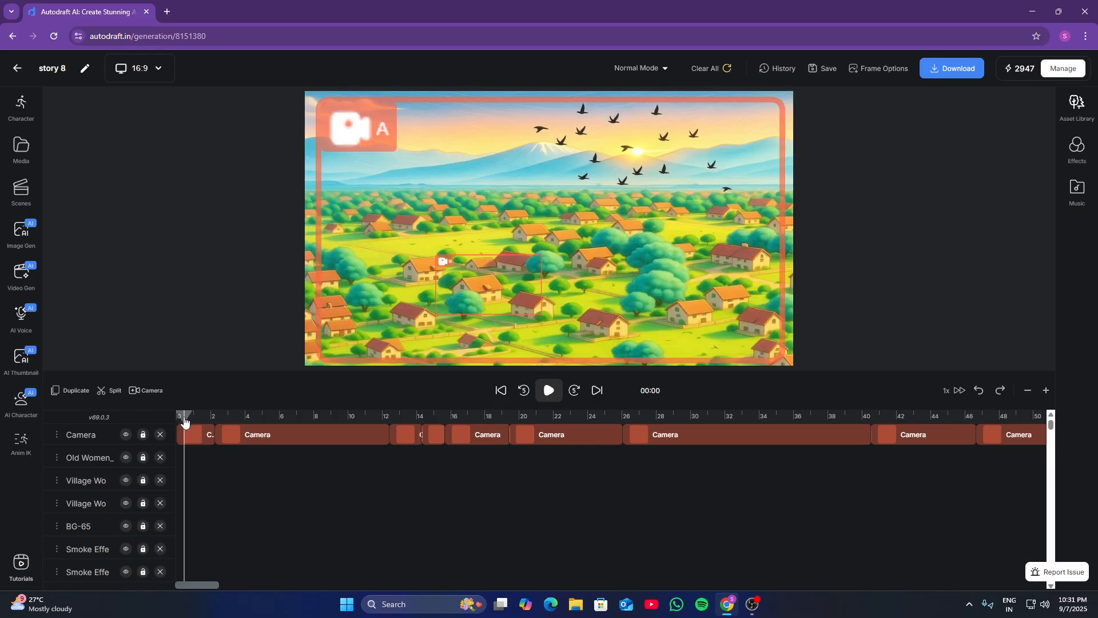
{"action": "left_click", "coordinate": [547, 391]}
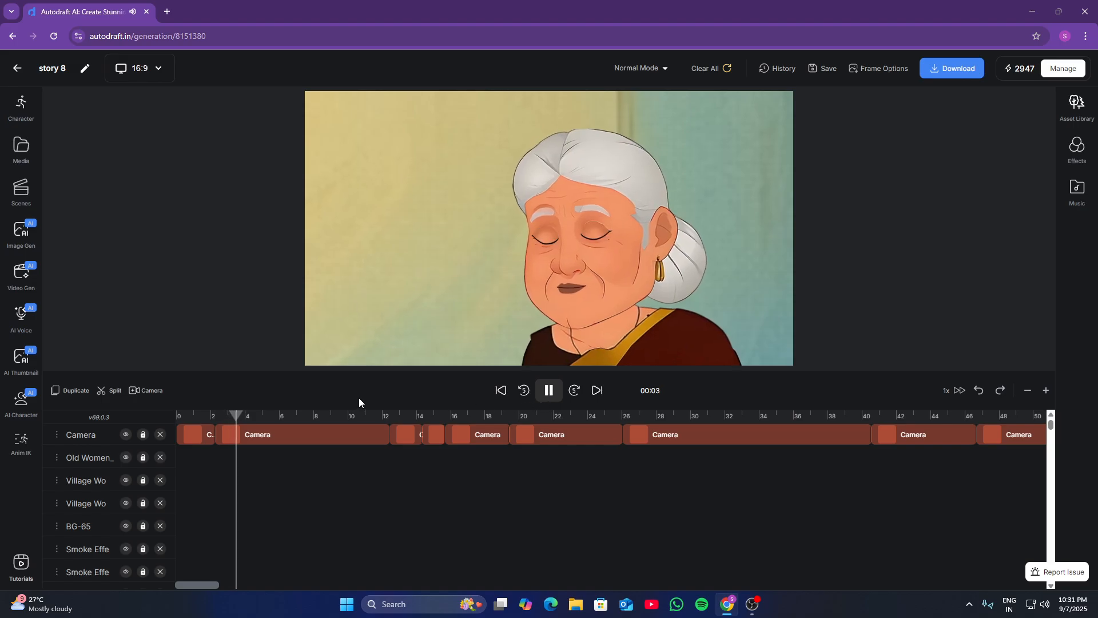
Check the camera framing at several points of the early house scenes, up to 00:54
{"action": "left_click", "coordinate": [352, 415]}
{"action": "left_click_drag", "start_coordinate": [372, 422], "coordinate": [647, 423]}
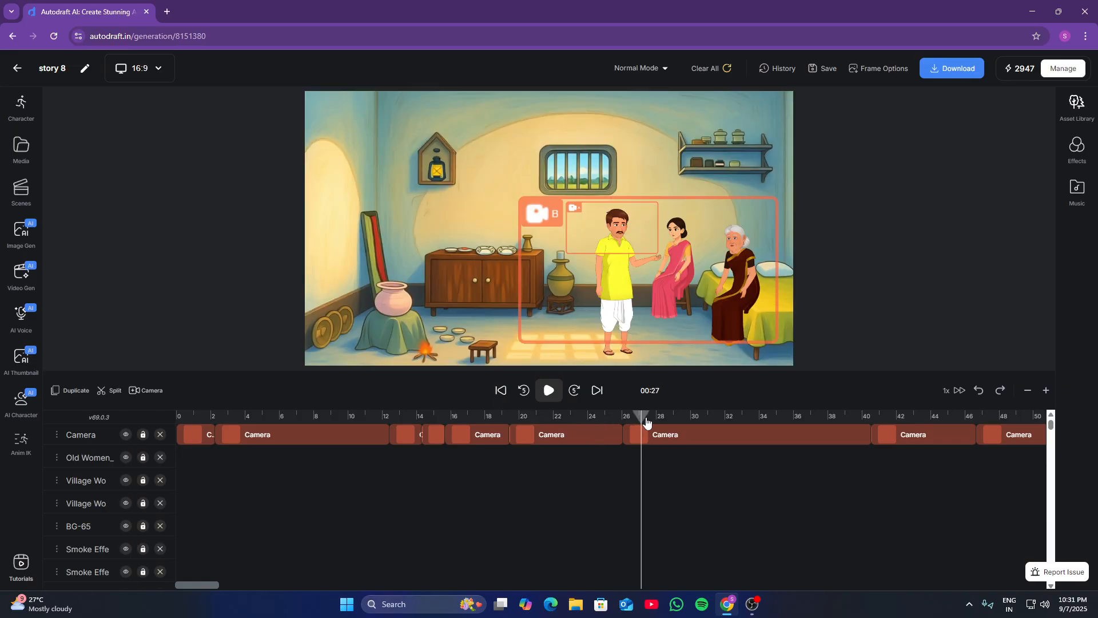
{"action": "left_click", "coordinate": [712, 422]}
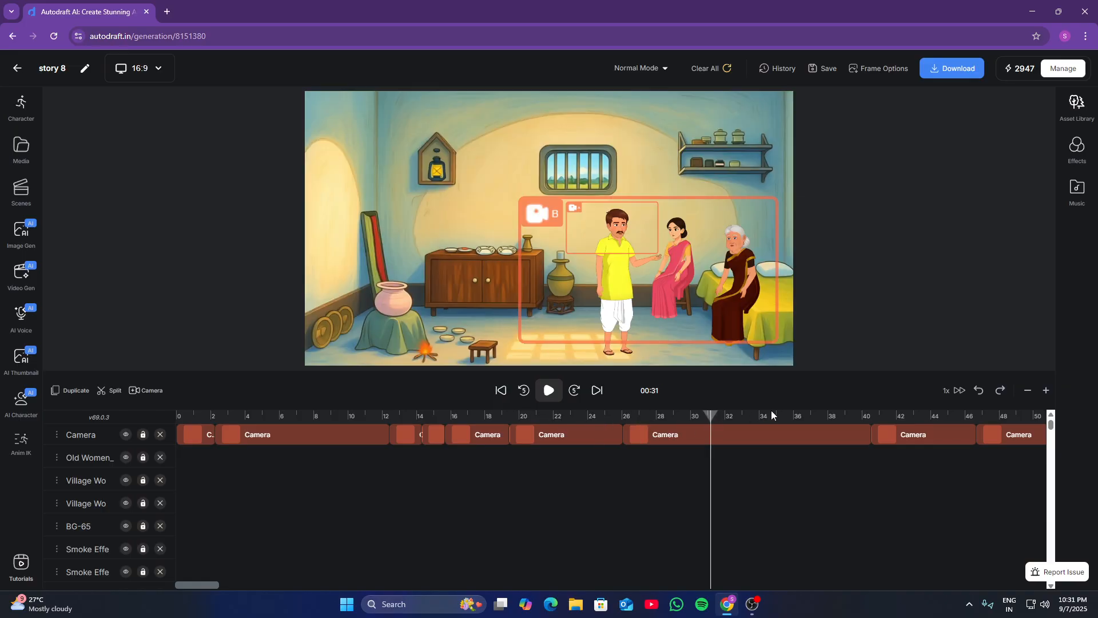
{"action": "left_click", "coordinate": [897, 419]}
{"action": "scroll", "coordinate": [706, 413], "scroll_direction": "right", "scroll_amount": 10}
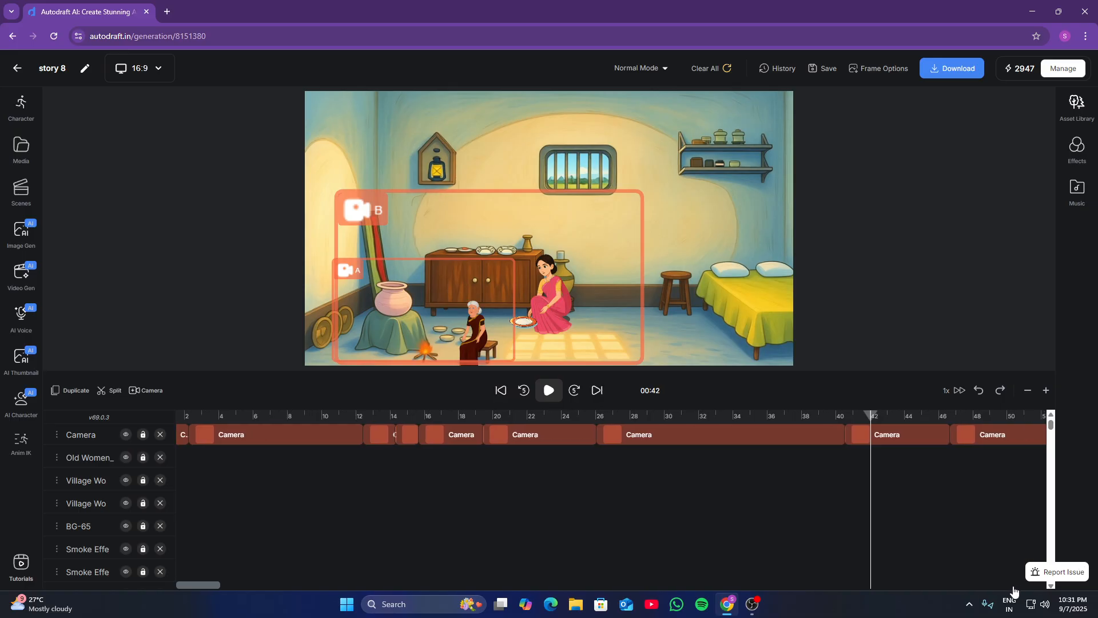
{"action": "left_click", "coordinate": [706, 414]}
{"action": "scroll", "coordinate": [789, 407], "scroll_direction": "right", "scroll_amount": 5}
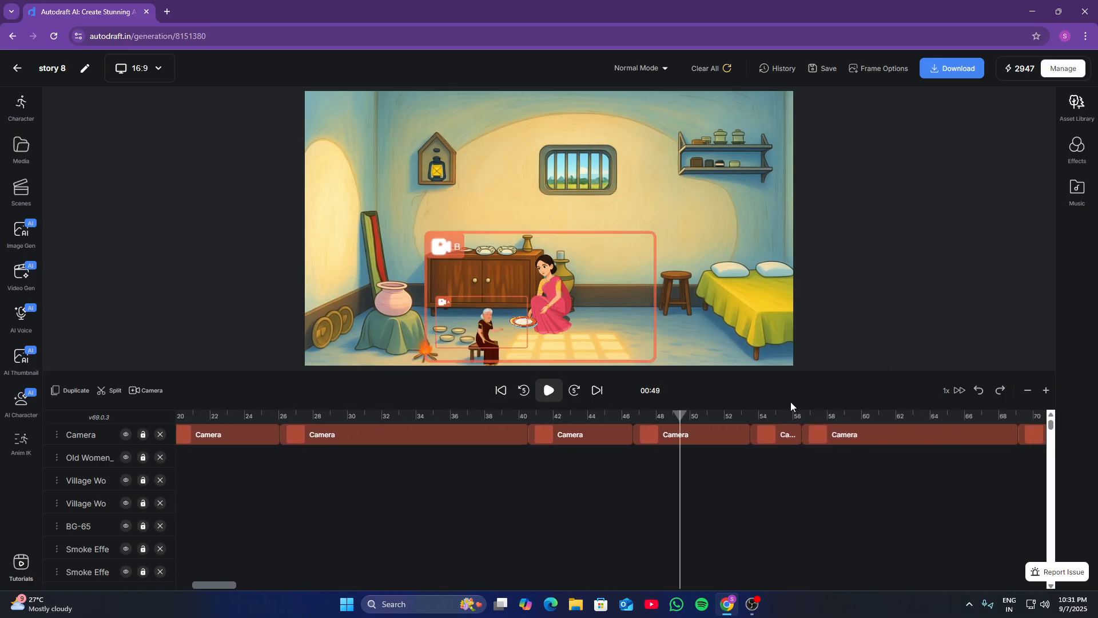
{"action": "left_click", "coordinate": [626, 417]}
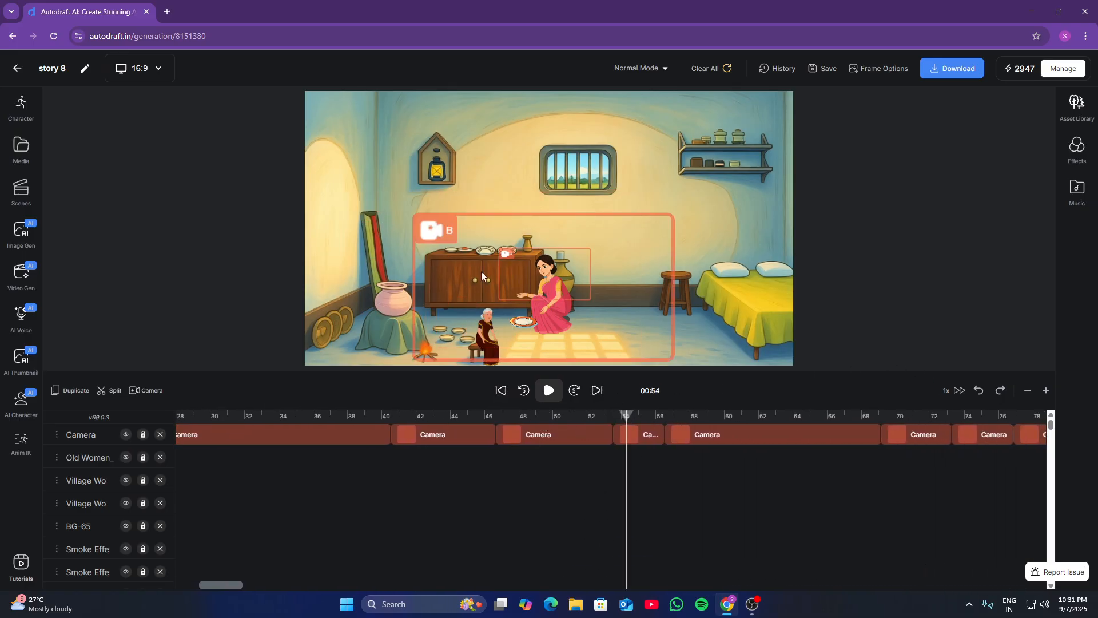
Check the camera framing at several points from the house scene at 00:59 through the village well scene to 01:30
{"action": "left_click", "coordinate": [712, 433]}
{"action": "scroll", "coordinate": [770, 416], "scroll_direction": "right", "scroll_amount": 8}
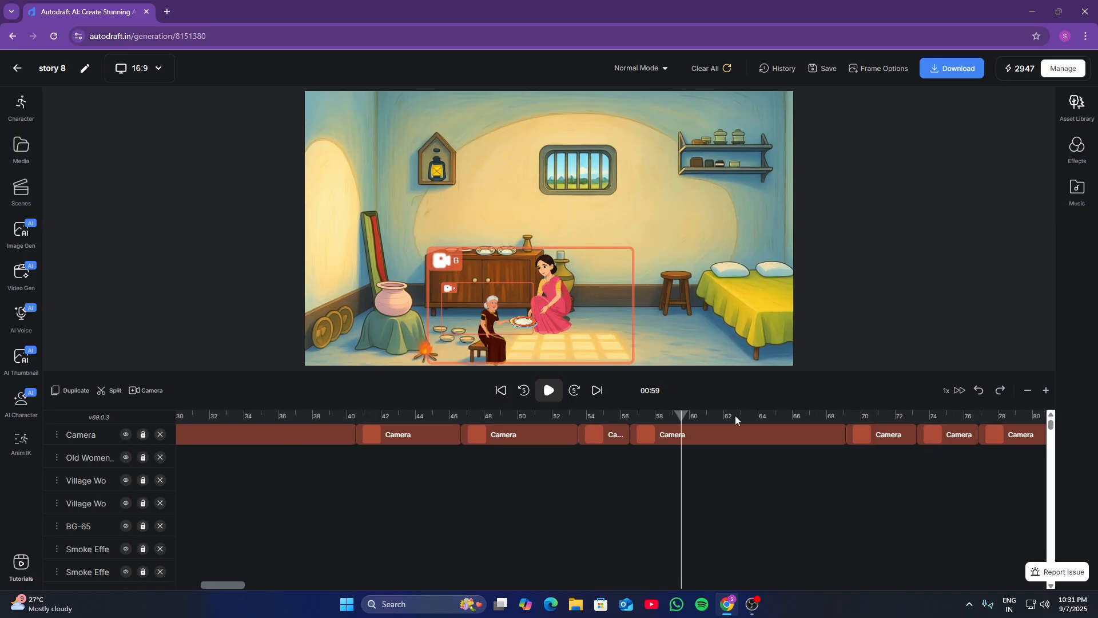
{"action": "left_click", "coordinate": [624, 417]}
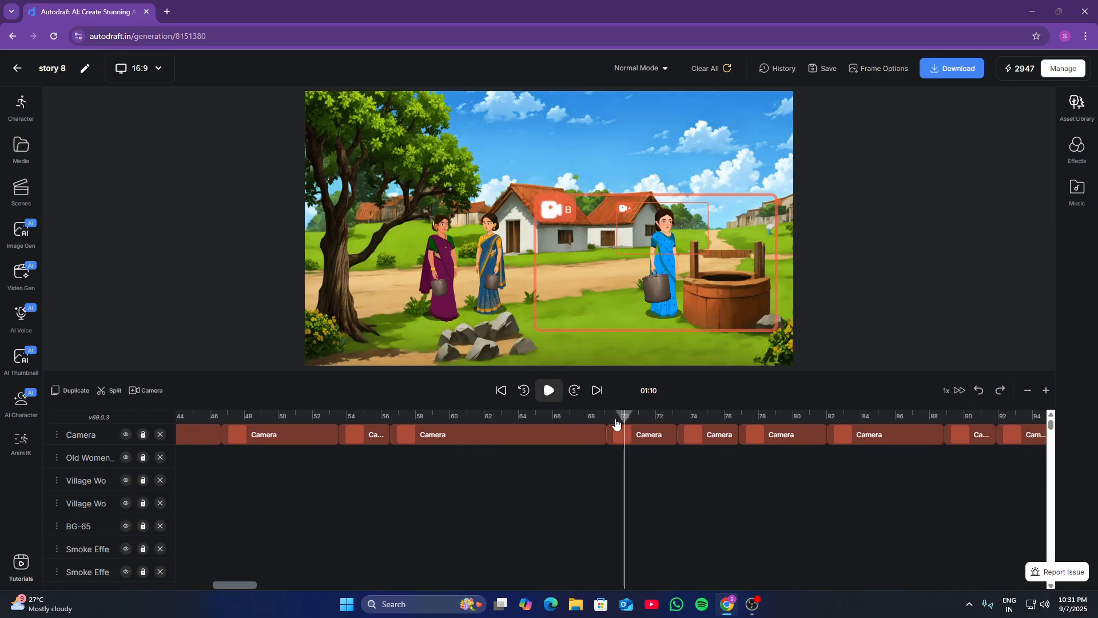
{"action": "scroll", "coordinate": [686, 418], "scroll_direction": "right", "scroll_amount": 1}
{"action": "left_click", "coordinate": [674, 417]}
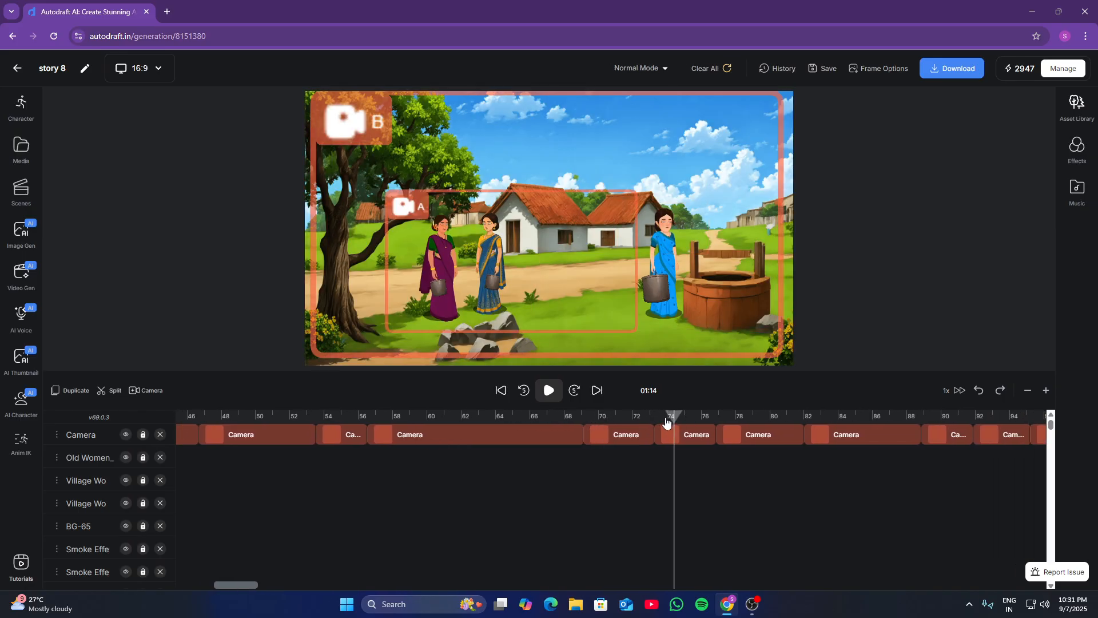
{"action": "left_click", "coordinate": [738, 416]}
{"action": "left_click", "coordinate": [827, 419]}
{"action": "scroll", "coordinate": [824, 418], "scroll_direction": "right", "scroll_amount": 5}
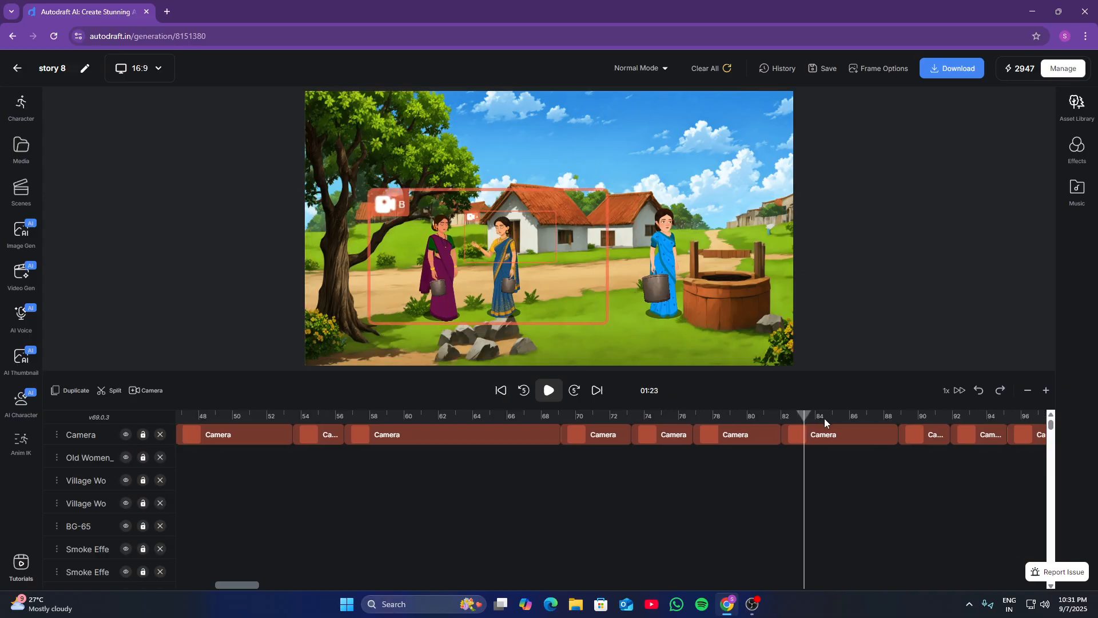
{"action": "left_click", "coordinate": [631, 419]}
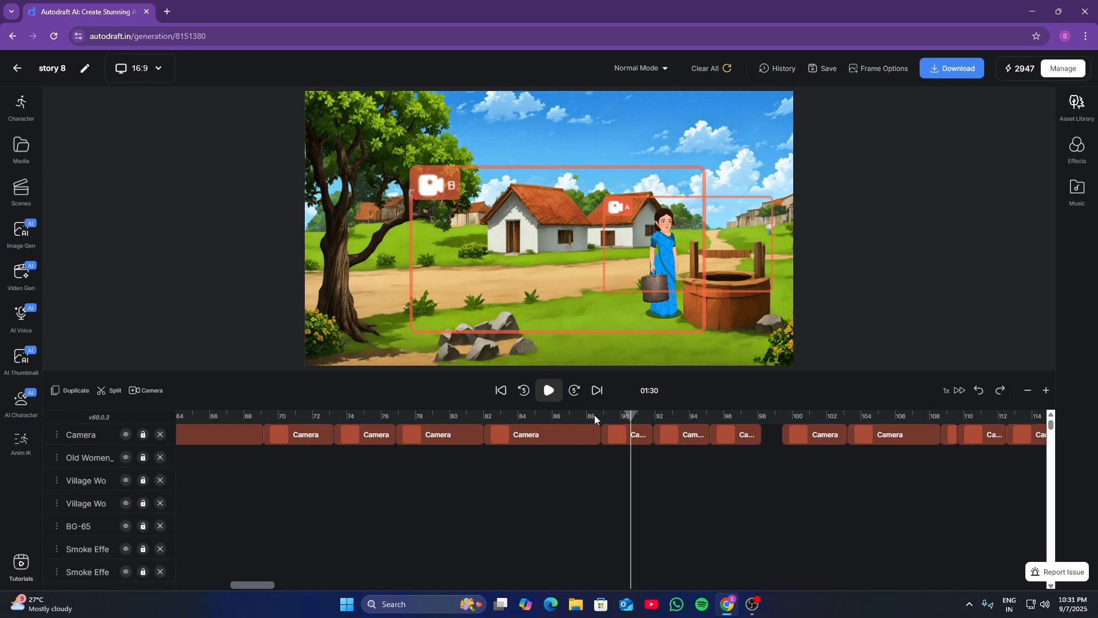
Add the footstep sound 1.mp3 audio at 01:31, where the blue-sari woman starts walking away from the well
{"action": "left_click", "coordinate": [603, 417]}
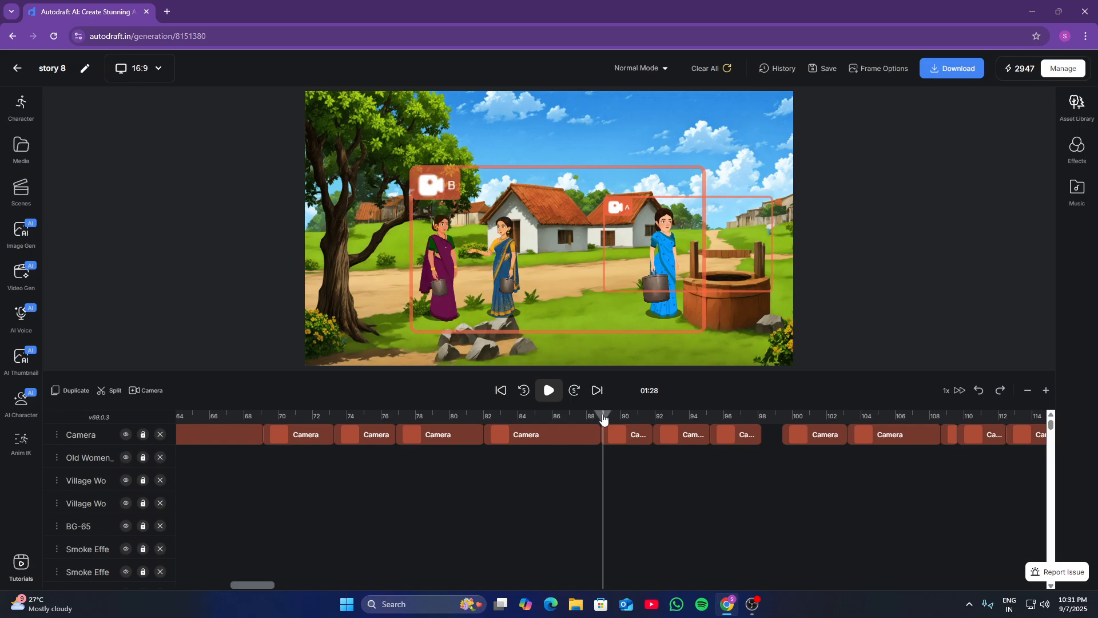
{"action": "left_click", "coordinate": [548, 390]}
{"action": "left_click", "coordinate": [671, 417]}
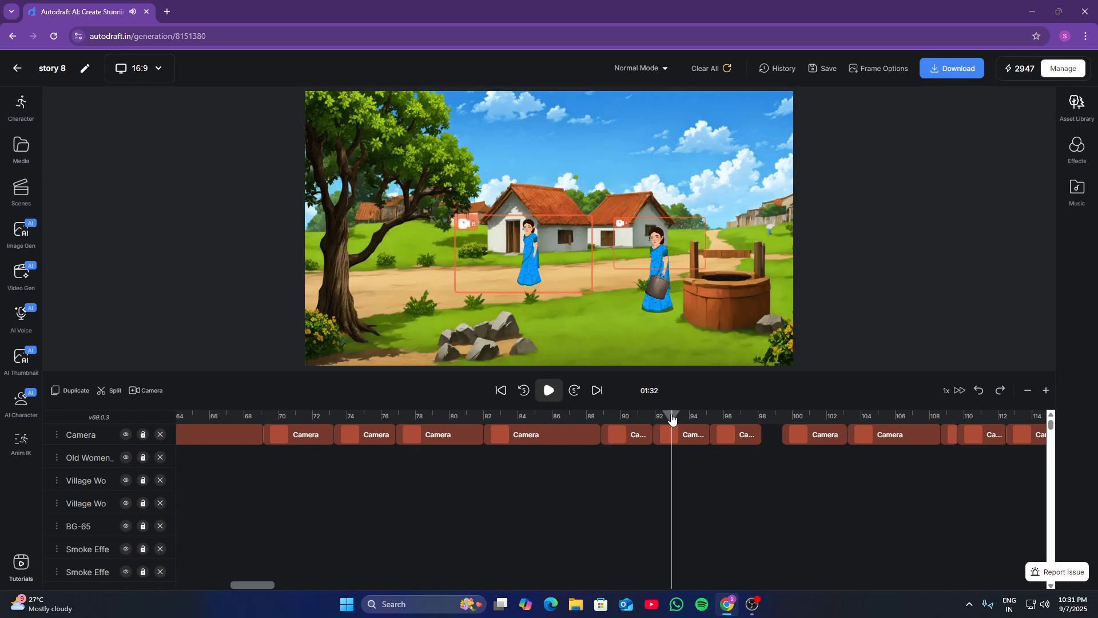
{"action": "left_click", "coordinate": [654, 419]}
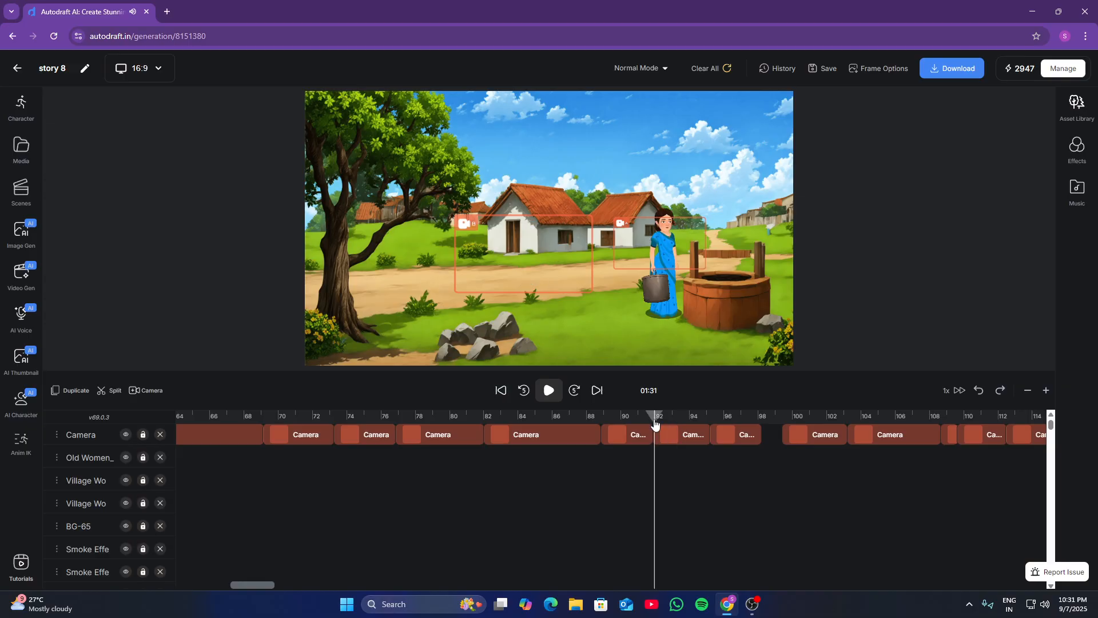
{"action": "left_click", "coordinate": [21, 153]}
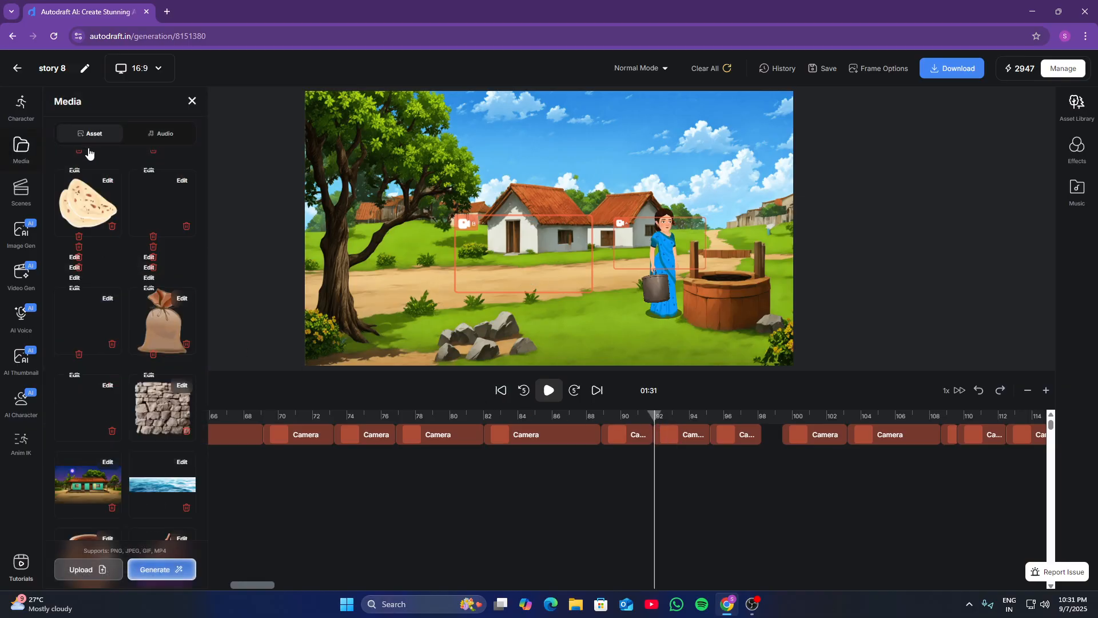
{"action": "left_click", "coordinate": [149, 137]}
{"action": "left_click", "coordinate": [142, 431]}
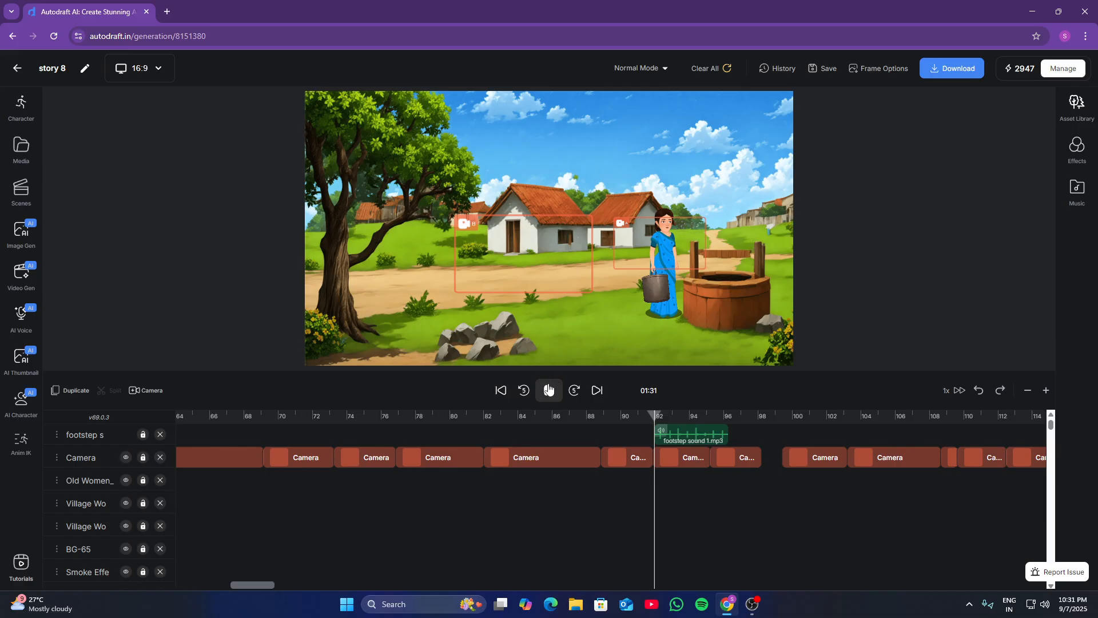
Play the walk with the footstep sound and trim the sound's end to where the well scene's last camera clip ends
{"action": "left_click", "coordinate": [548, 390]}
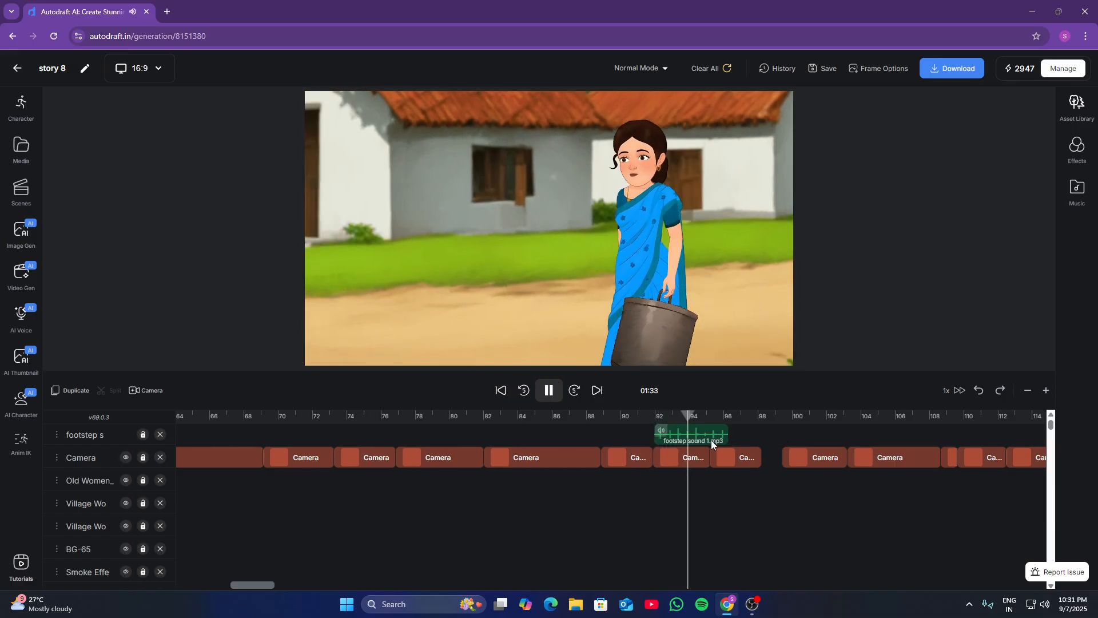
{"action": "left_click", "coordinate": [715, 442]}
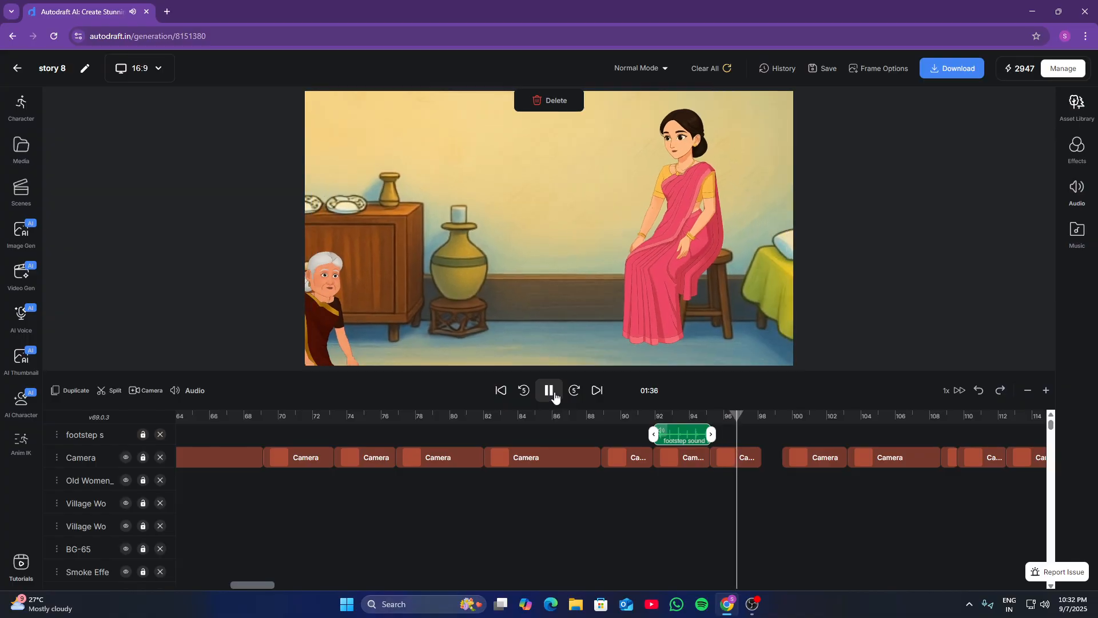
{"action": "left_click", "coordinate": [552, 393]}
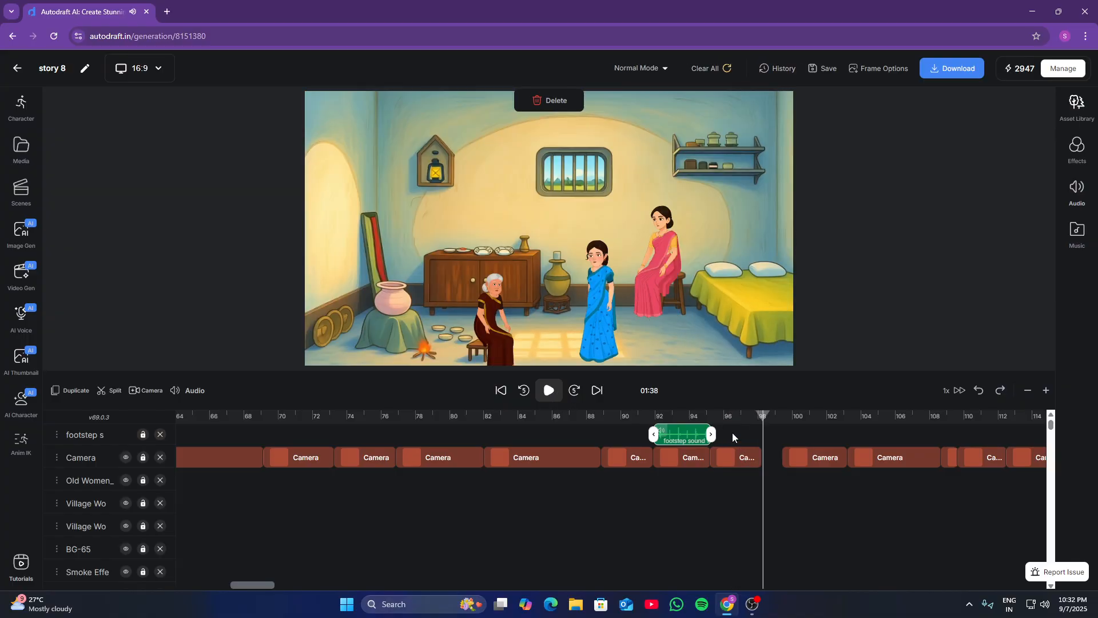
Extend the footstep sound back to its full length and paste a copy directly after it at 01:36
{"action": "left_click", "coordinate": [737, 434]}
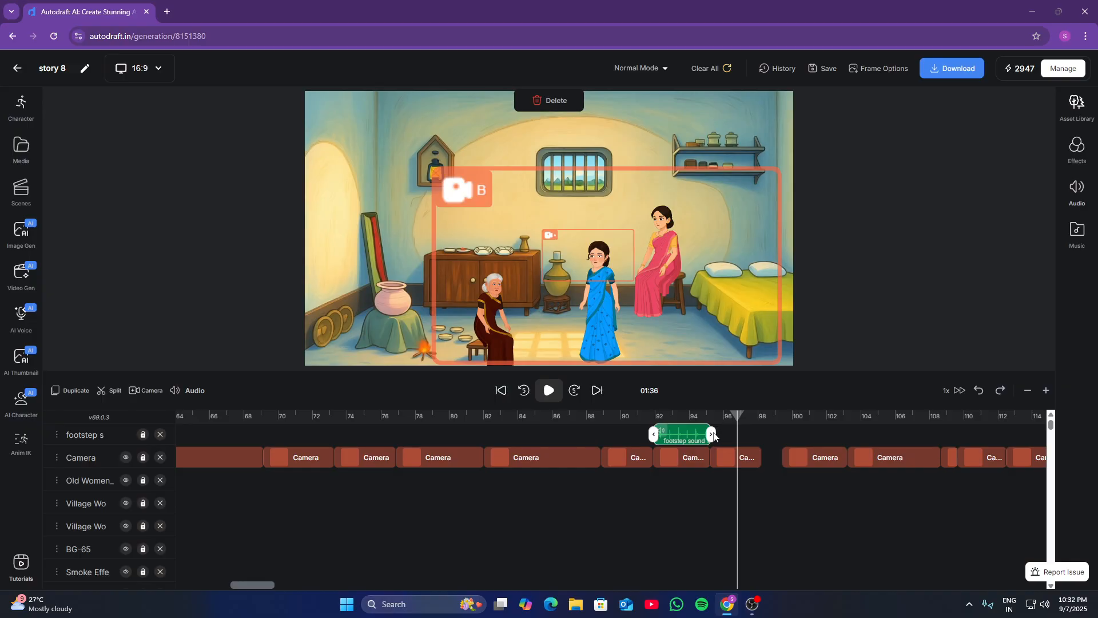
{"action": "left_click_drag", "start_coordinate": [714, 437], "coordinate": [737, 447]}
{"action": "left_click", "coordinate": [732, 421]}
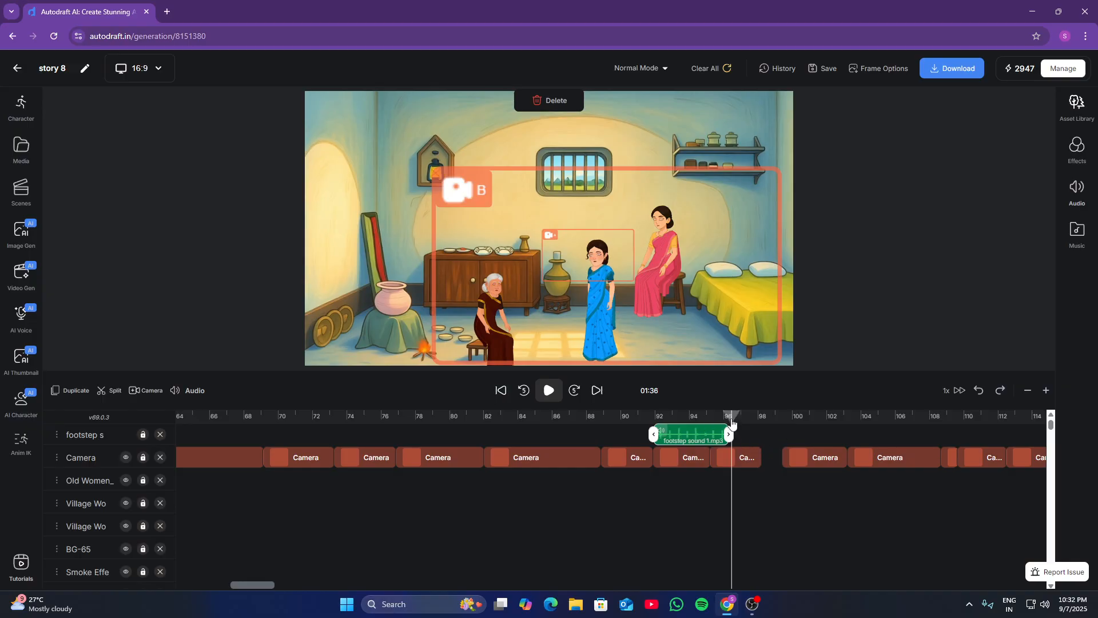
{"action": "left_click", "coordinate": [728, 423]}
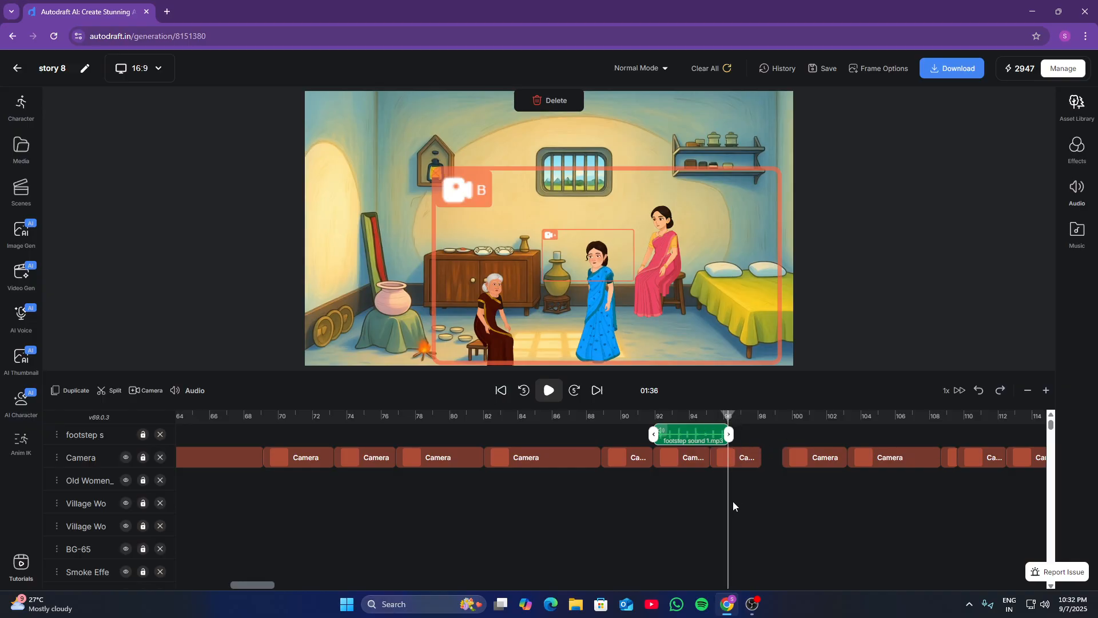
{"action": "key", "text": "ctrl+v"}
Play the copied footsteps in the house scene and trim the copy's end to 01:39, where the next camera clip starts
{"action": "left_click", "coordinate": [547, 391]}
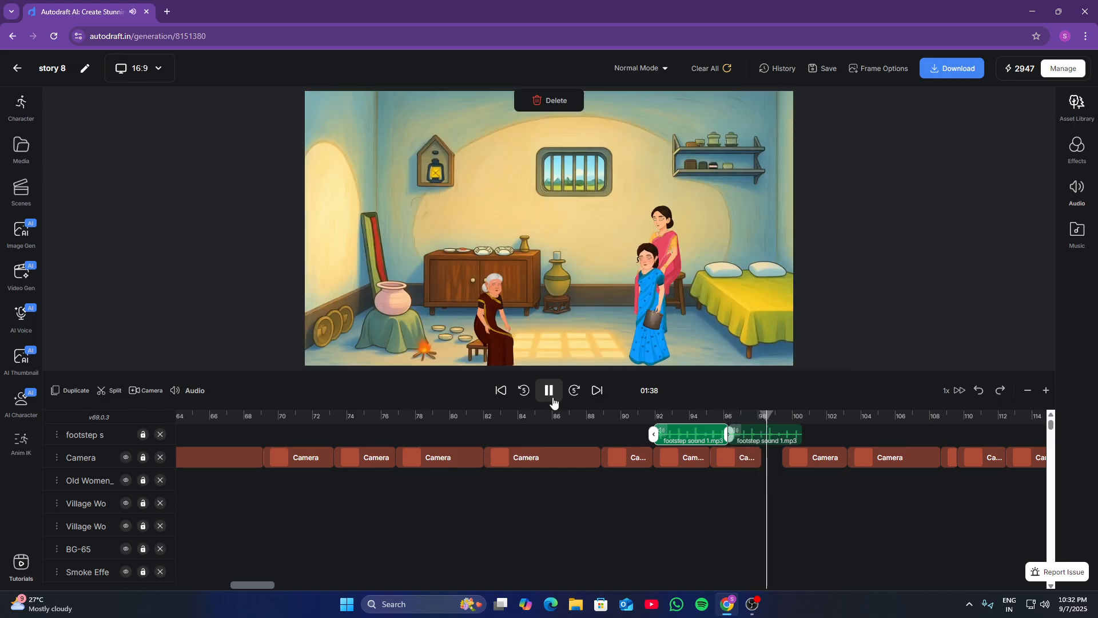
{"action": "left_click", "coordinate": [549, 393]}
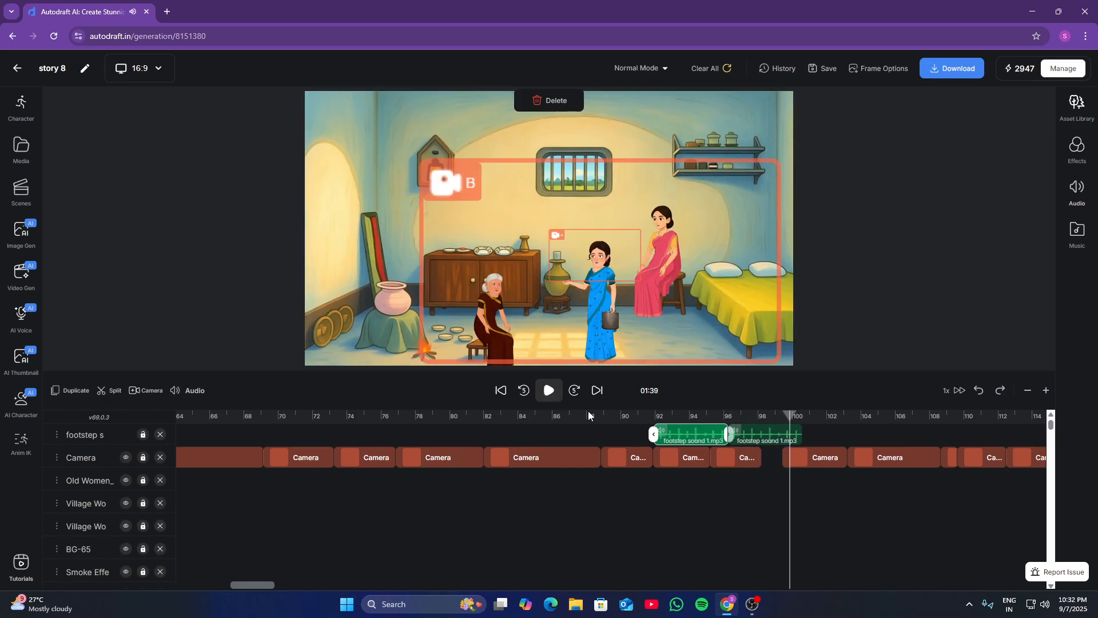
{"action": "left_click", "coordinate": [784, 416]}
{"action": "left_click", "coordinate": [796, 439]}
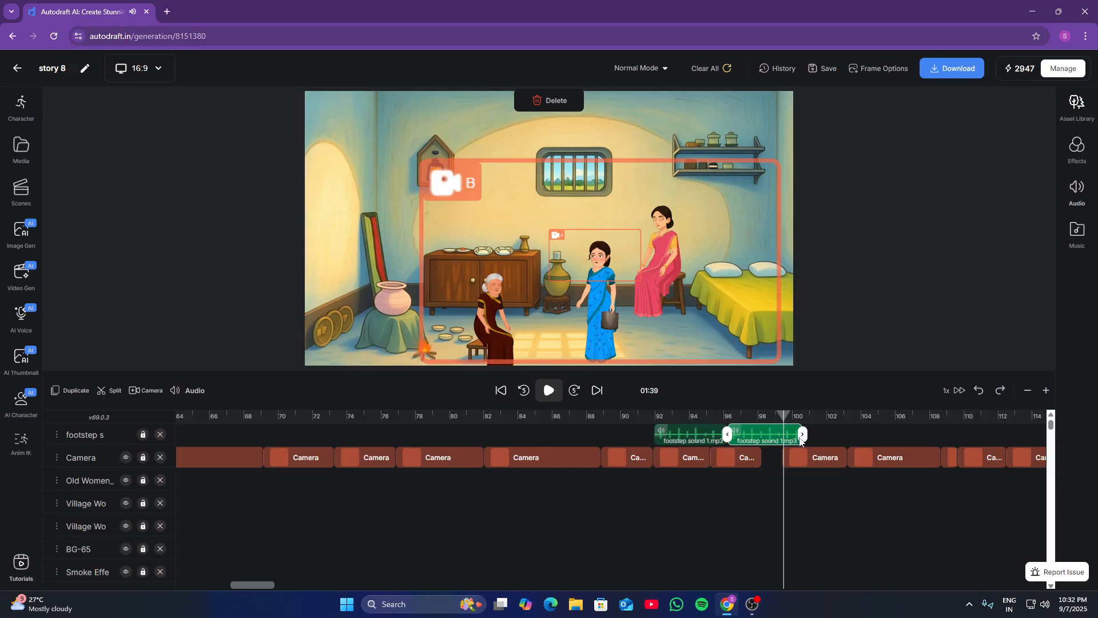
{"action": "left_click_drag", "start_coordinate": [800, 435], "coordinate": [786, 440]}
Paste another copy of the footstep sound at 01:49, near the end of the house conversation, and play it back
{"action": "left_click", "coordinate": [816, 433]}
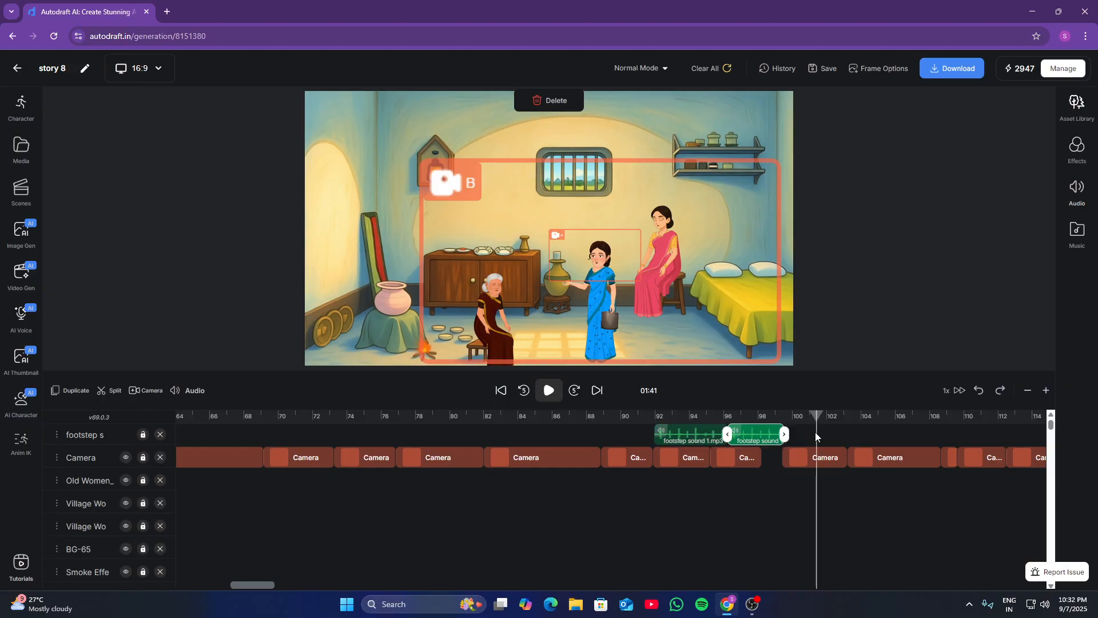
{"action": "left_click", "coordinate": [867, 436]}
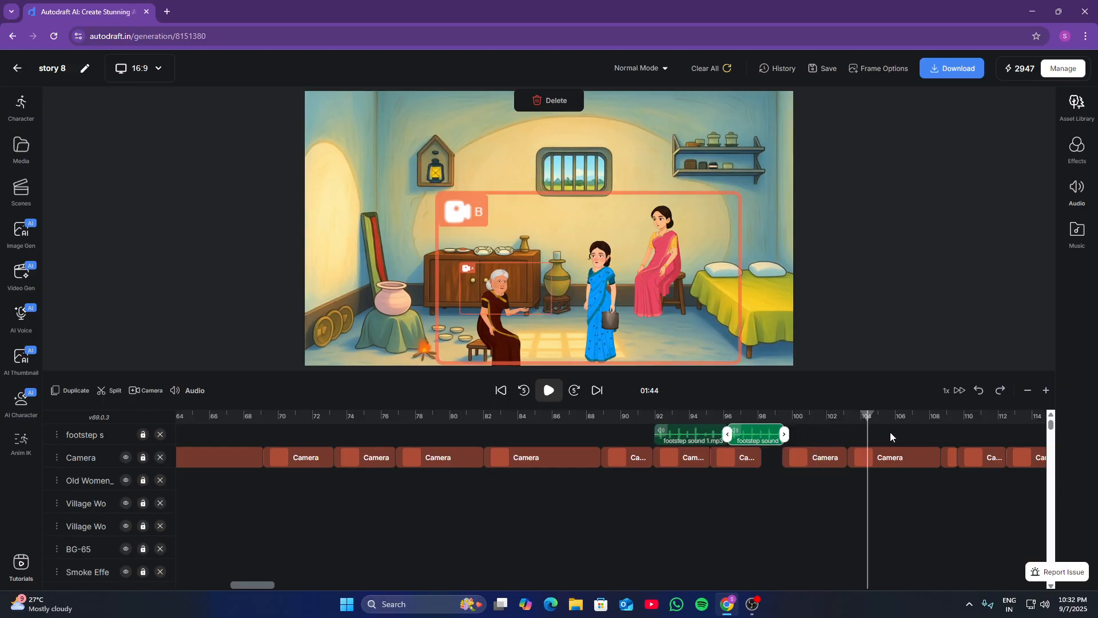
{"action": "scroll", "coordinate": [893, 434], "scroll_direction": "right", "scroll_amount": 5}
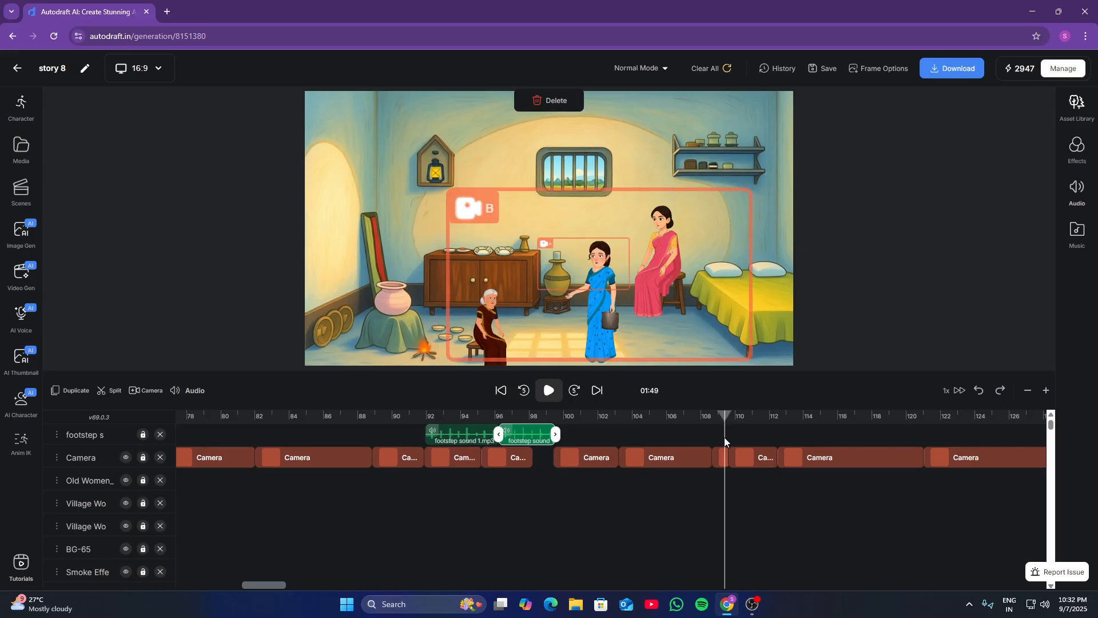
{"action": "left_click", "coordinate": [743, 444]}
{"action": "scroll", "coordinate": [745, 449], "scroll_direction": "right", "scroll_amount": 1}
{"action": "left_click", "coordinate": [709, 439]}
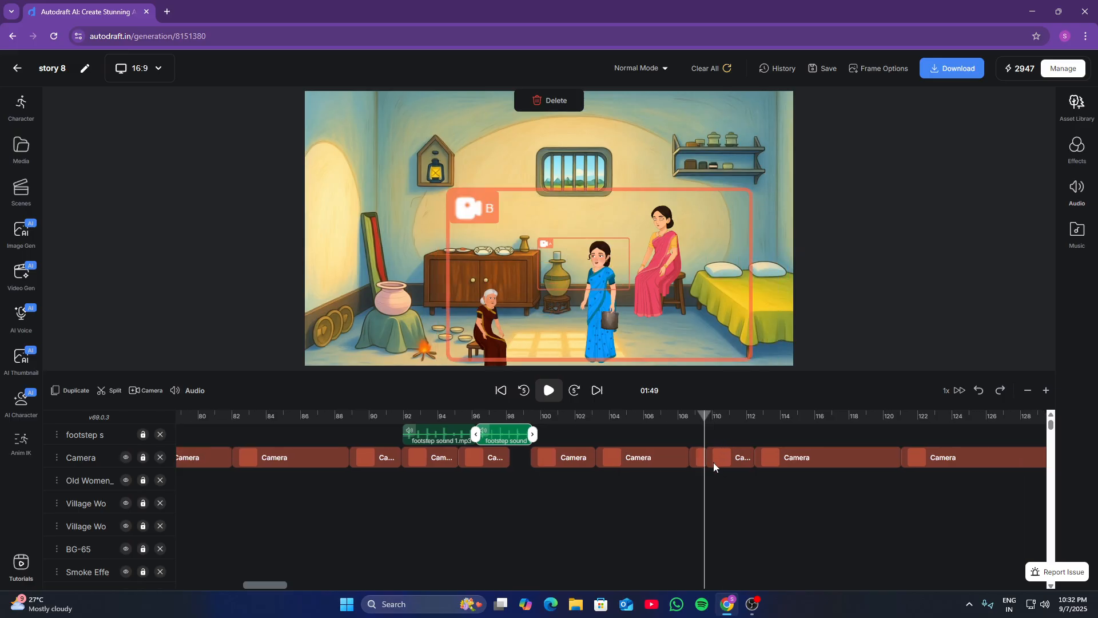
{"action": "key", "text": "ctrl+v"}
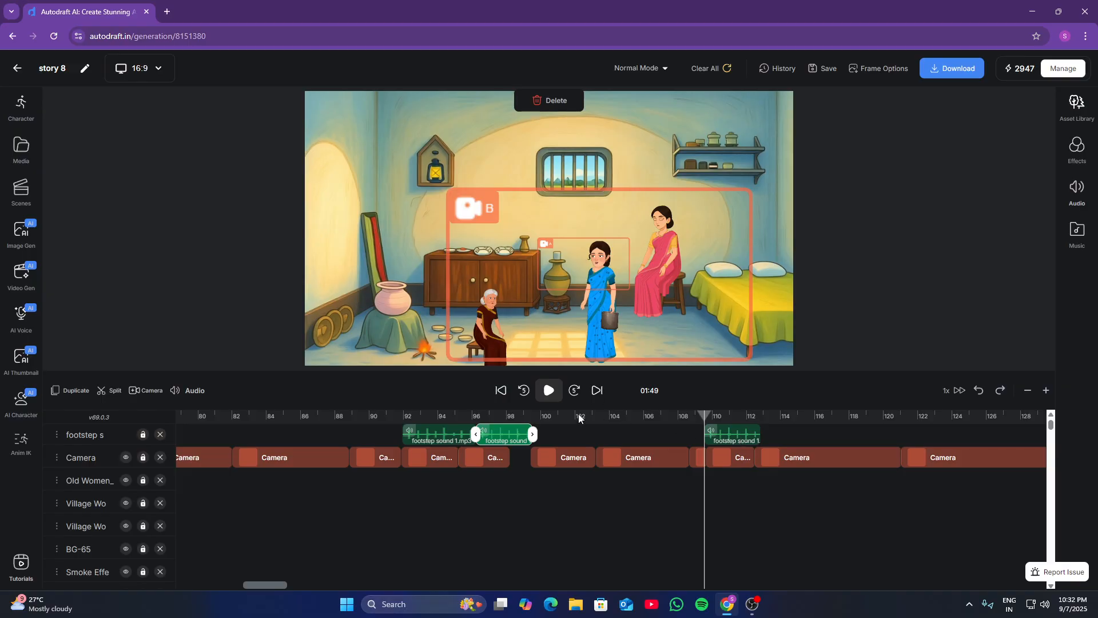
{"action": "key", "text": "space"}
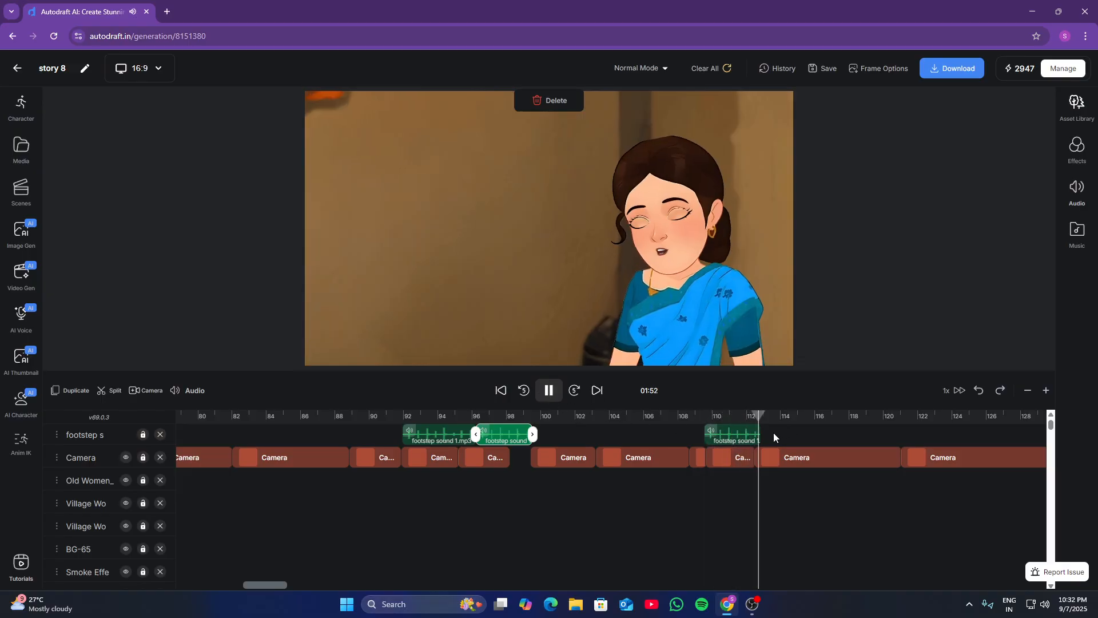
Look through the scenes from the brown room at 02:04 to the house scene after 02:30 for the next walking moment
{"action": "left_click", "coordinate": [961, 442]}
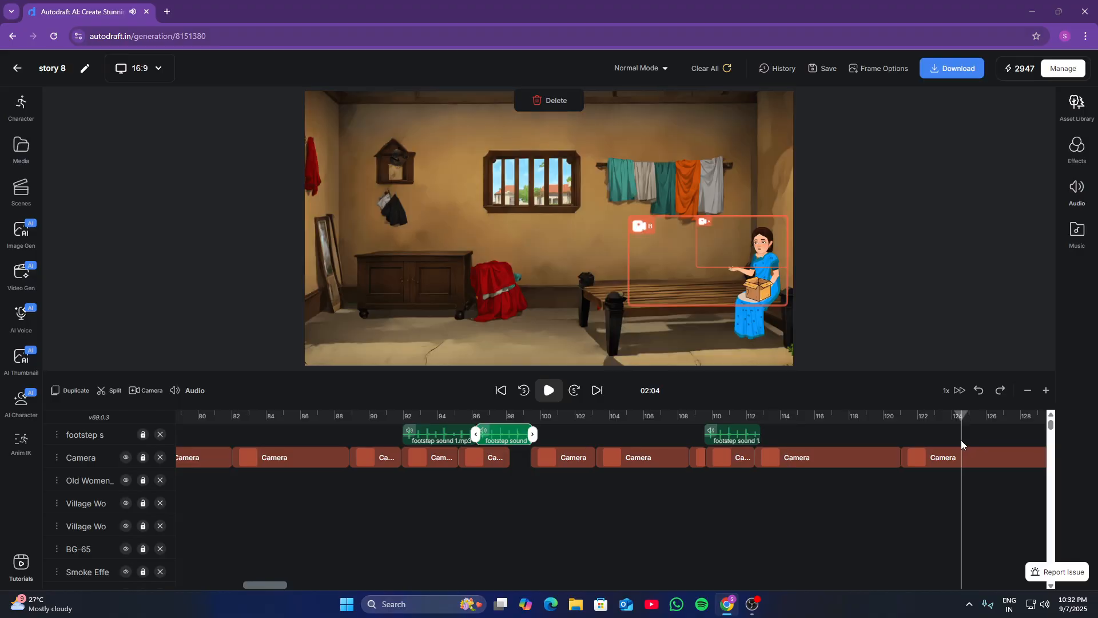
{"action": "scroll", "coordinate": [943, 438], "scroll_direction": "right", "scroll_amount": 10}
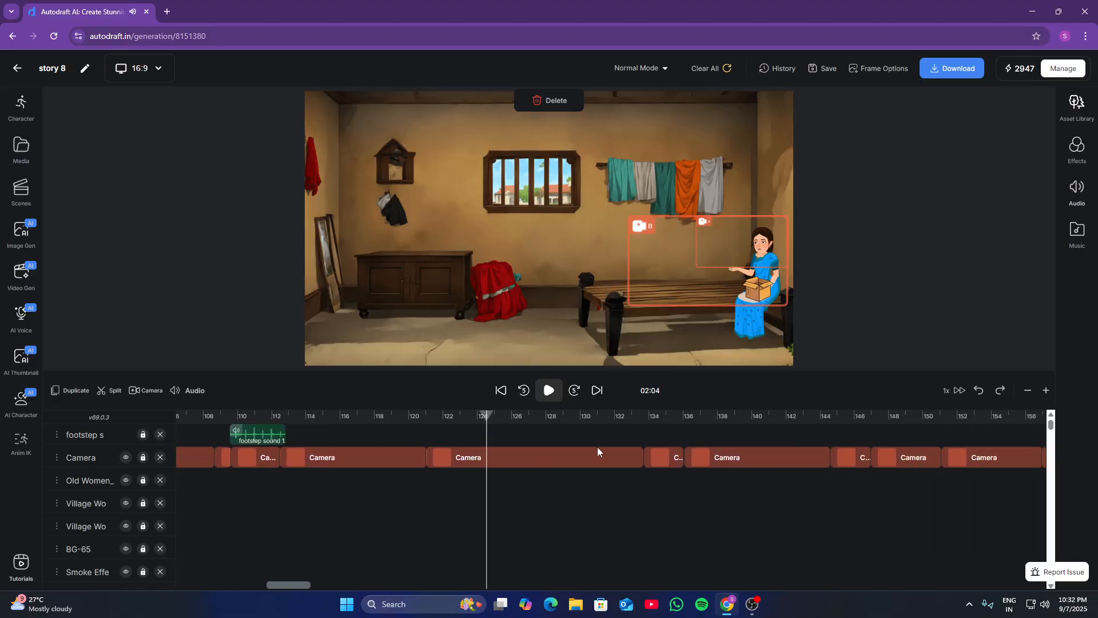
{"action": "left_click", "coordinate": [621, 438]}
{"action": "left_click", "coordinate": [727, 437]}
{"action": "scroll", "coordinate": [699, 437], "scroll_direction": "right", "scroll_amount": 5}
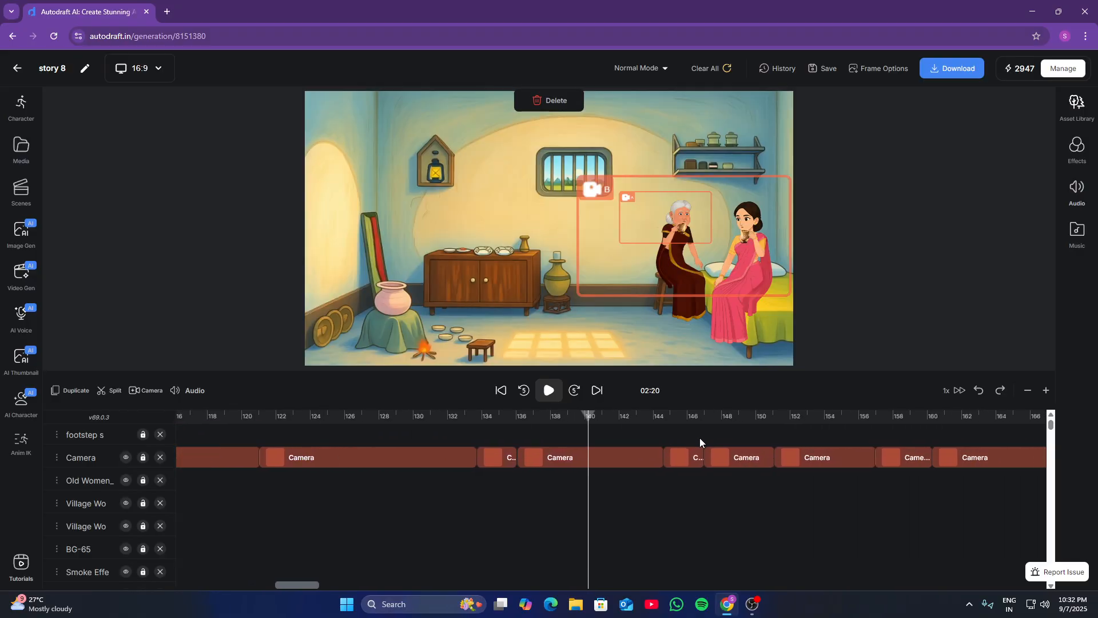
{"action": "left_click", "coordinate": [600, 441]}
{"action": "left_click", "coordinate": [672, 438]}
{"action": "scroll", "coordinate": [683, 437], "scroll_direction": "right", "scroll_amount": 1}
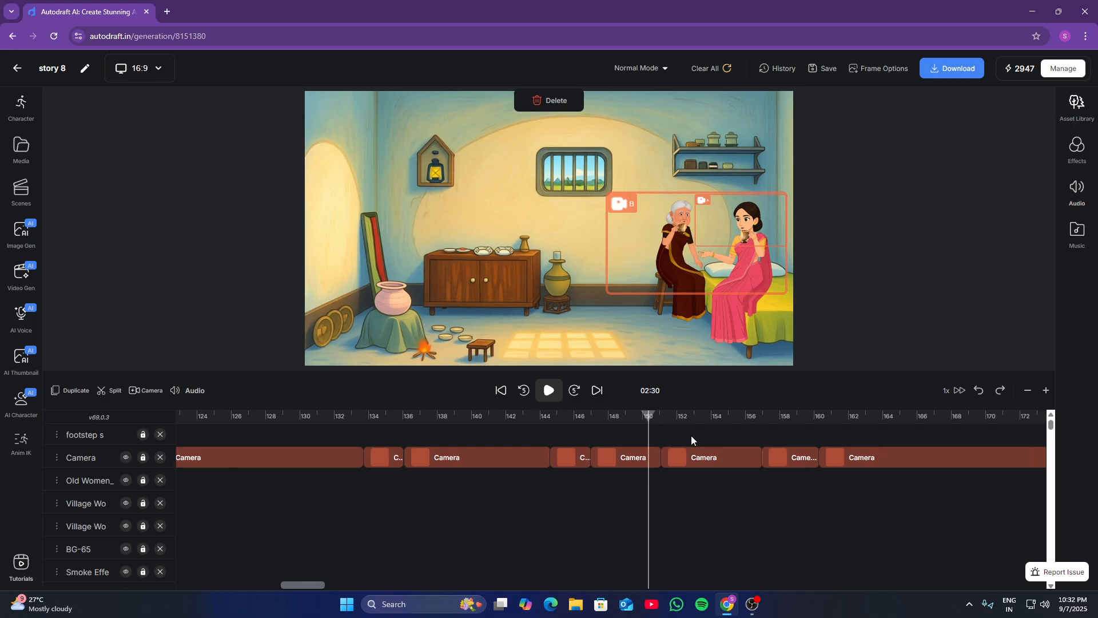
{"action": "left_click", "coordinate": [691, 435]}
{"action": "scroll", "coordinate": [704, 437], "scroll_direction": "right", "scroll_amount": 1}
{"action": "scroll", "coordinate": [686, 437], "scroll_direction": "right", "scroll_amount": 3}
Paste a footstep sound copy at 02:36, where the blue-sari woman walks into the house, and play it back
{"action": "left_click", "coordinate": [618, 437]}
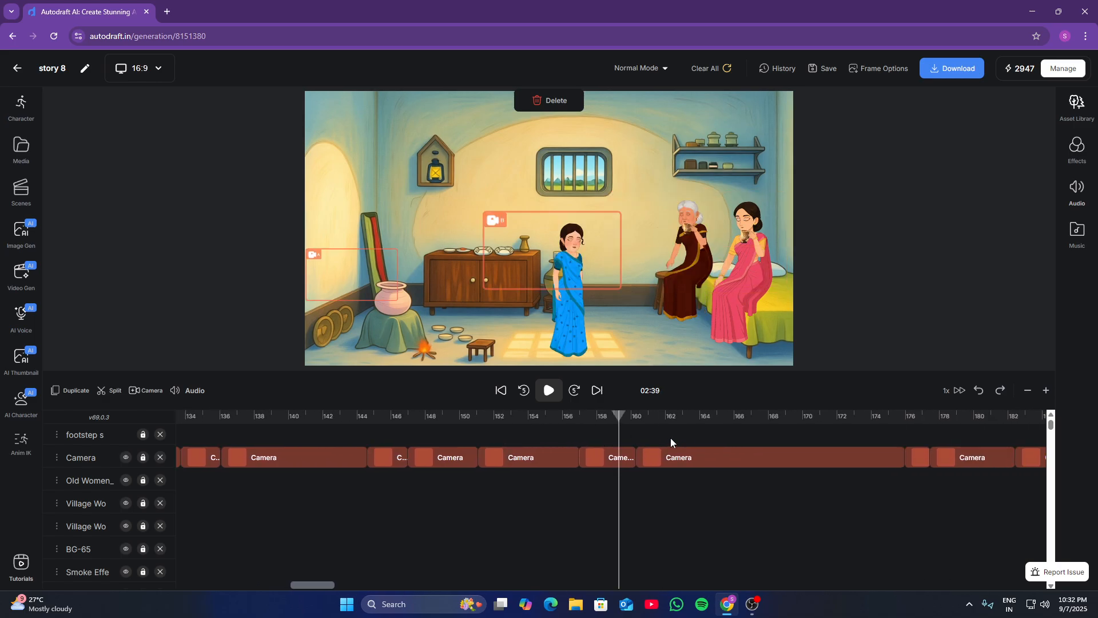
{"action": "left_click", "coordinate": [579, 433]}
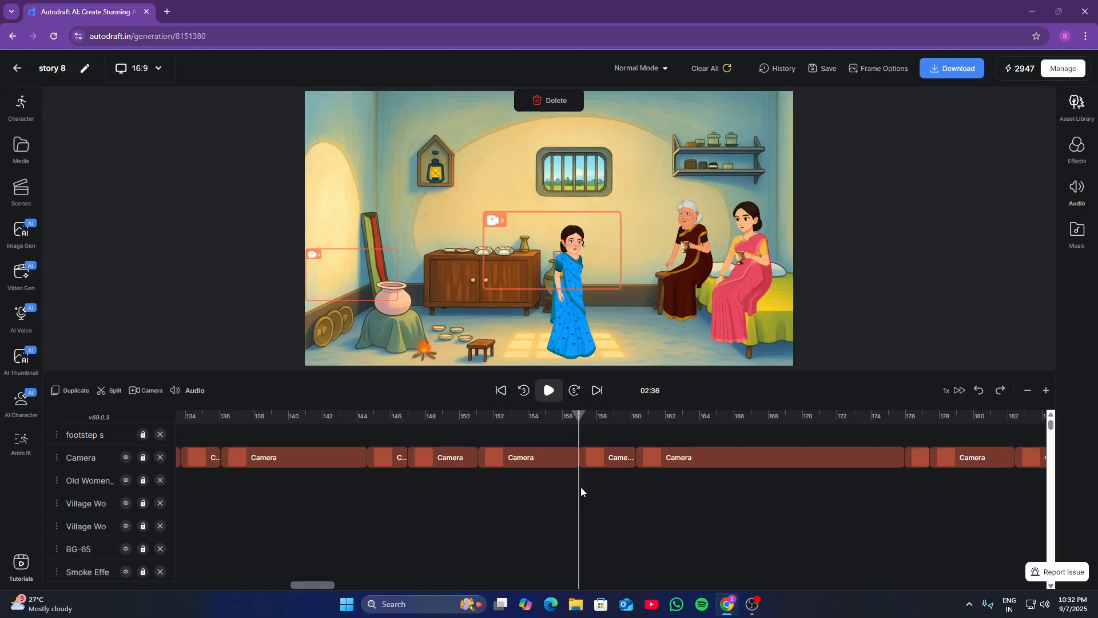
{"action": "key", "text": "ctrl+v"}
{"action": "left_click", "coordinate": [551, 400]}
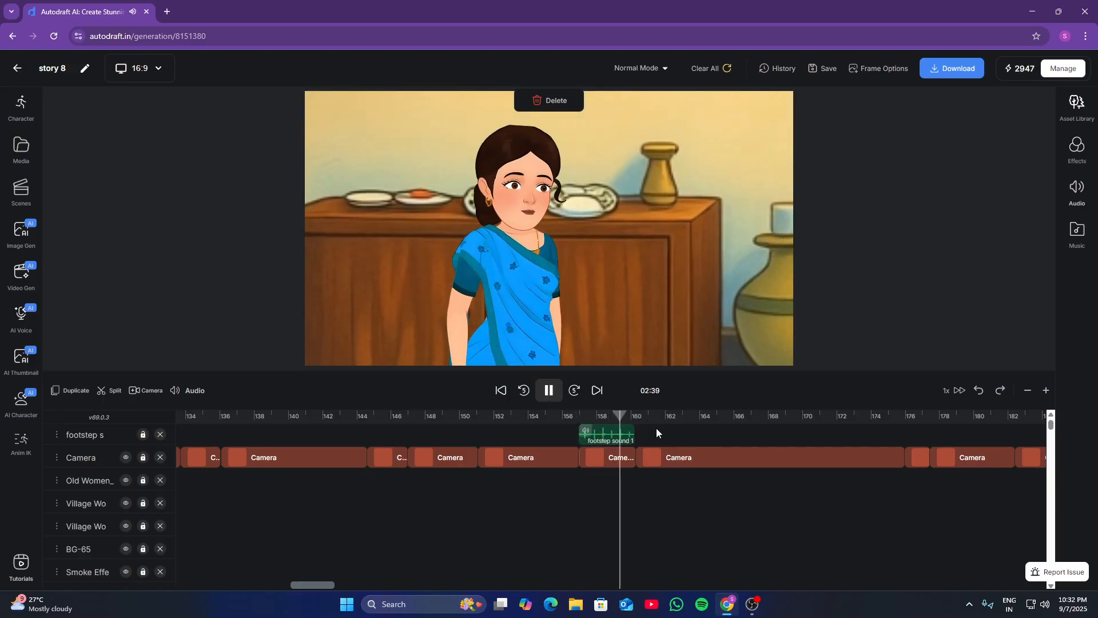
{"action": "key", "text": "space"}
Look through the scenes from the house at 02:43 to the brown room at 03:24 for the next walking moment
{"action": "scroll", "coordinate": [730, 433], "scroll_direction": "right", "scroll_amount": 5}
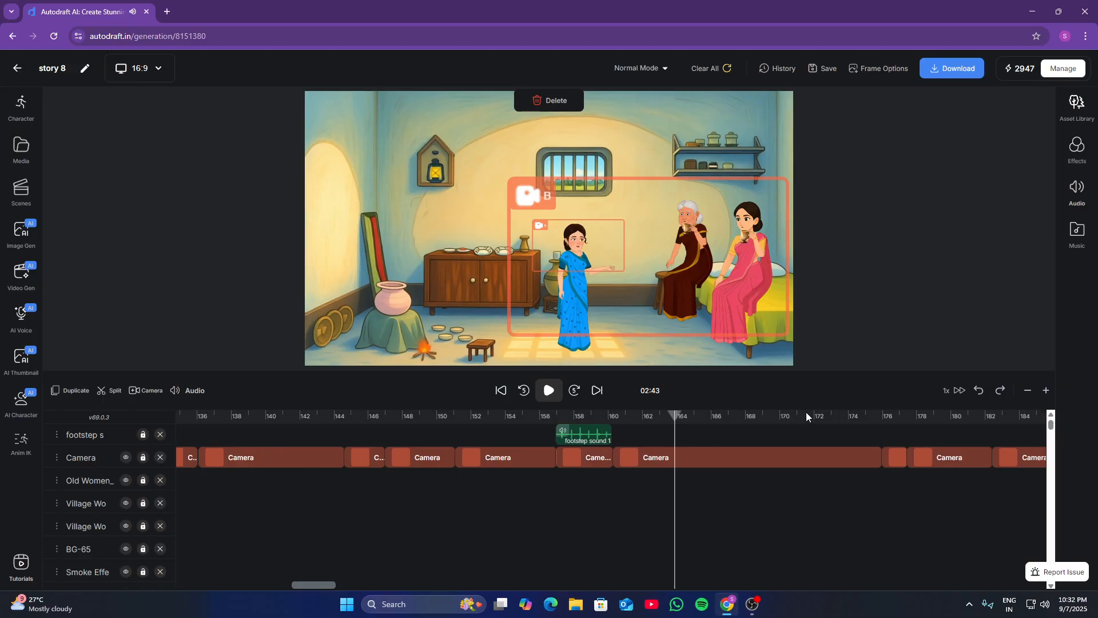
{"action": "left_click", "coordinate": [670, 432]}
{"action": "left_click", "coordinate": [708, 434]}
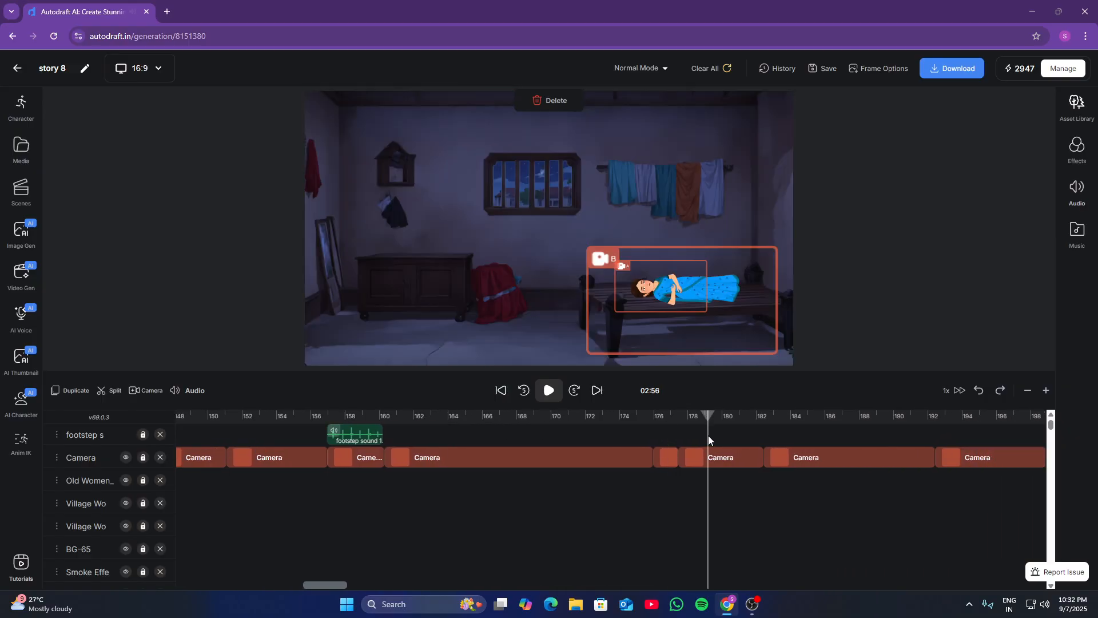
{"action": "scroll", "coordinate": [709, 434], "scroll_direction": "right", "scroll_amount": 5}
{"action": "left_click", "coordinate": [611, 439]}
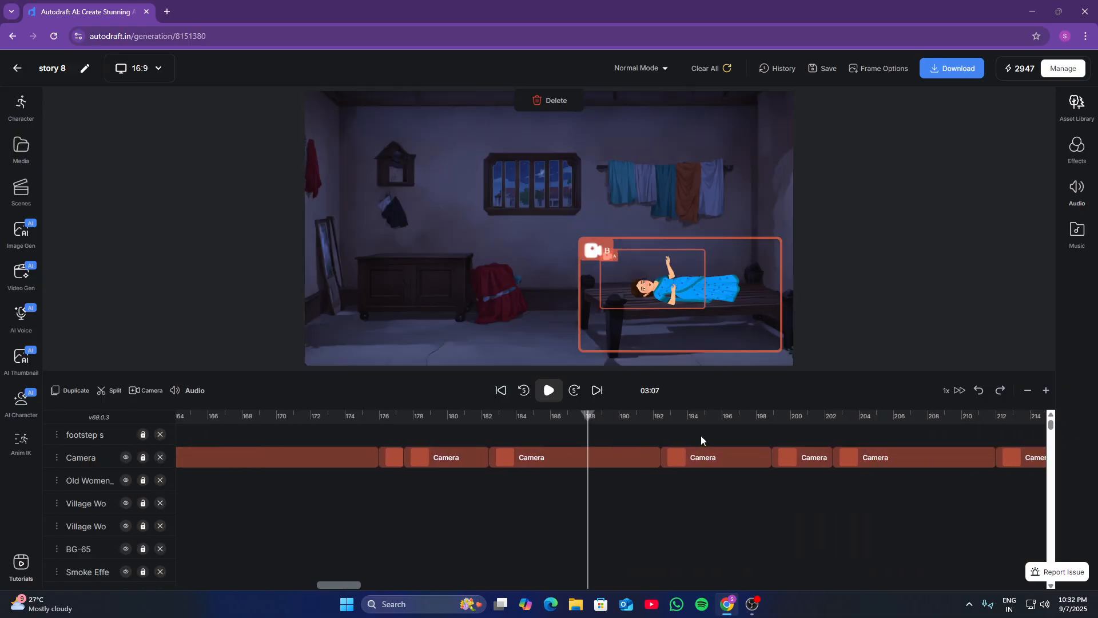
{"action": "left_click", "coordinate": [704, 436]}
{"action": "scroll", "coordinate": [698, 437], "scroll_direction": "right", "scroll_amount": 3}
{"action": "left_click", "coordinate": [593, 442]}
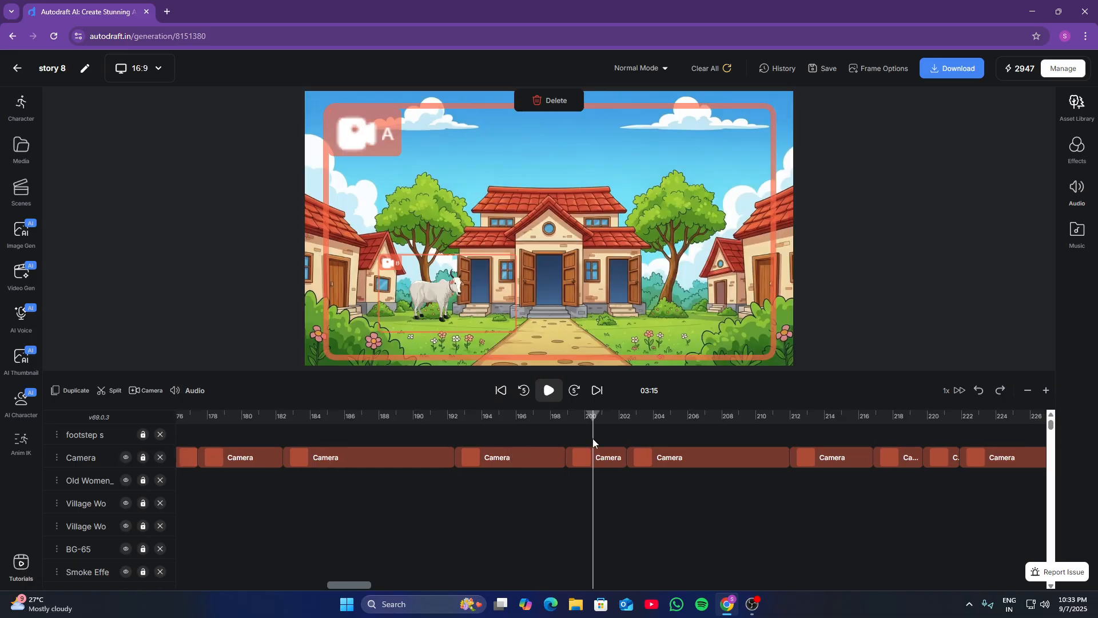
{"action": "left_click", "coordinate": [663, 442]}
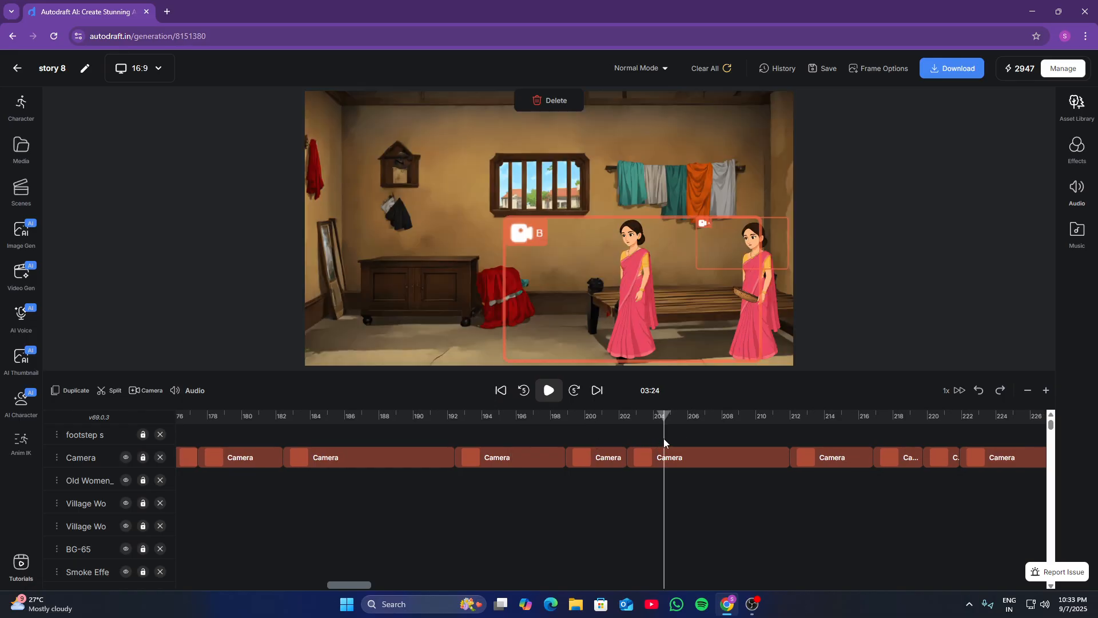
Paste two back-to-back footstep sound copies starting at 03:22, where the pink-sari woman walks into the brown room
{"action": "left_click", "coordinate": [628, 439]}
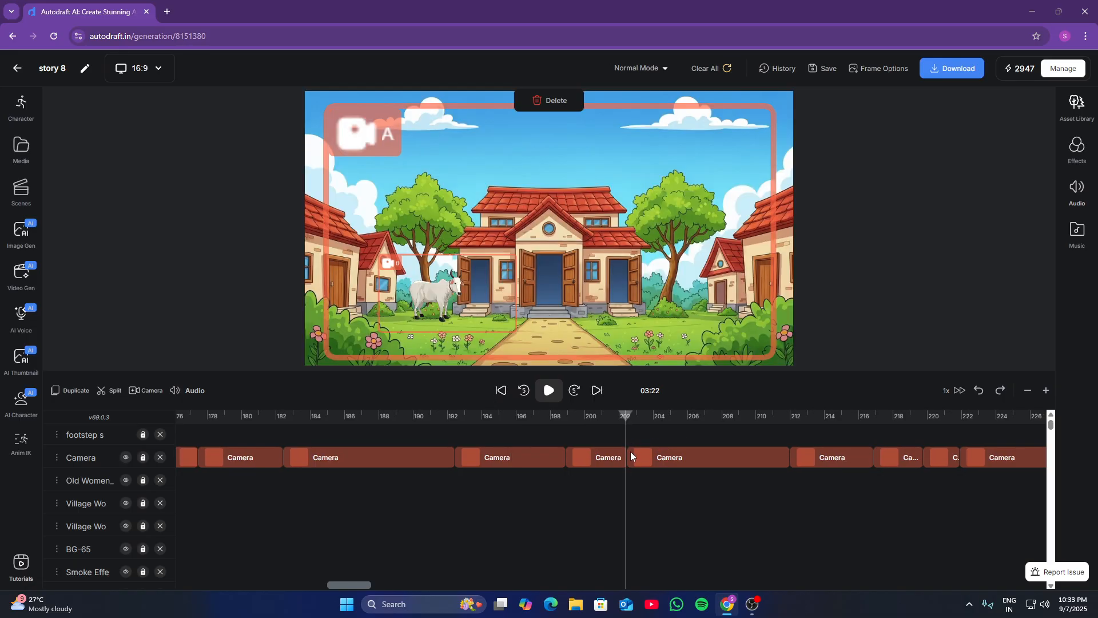
{"action": "key", "text": "ctrl+v"}
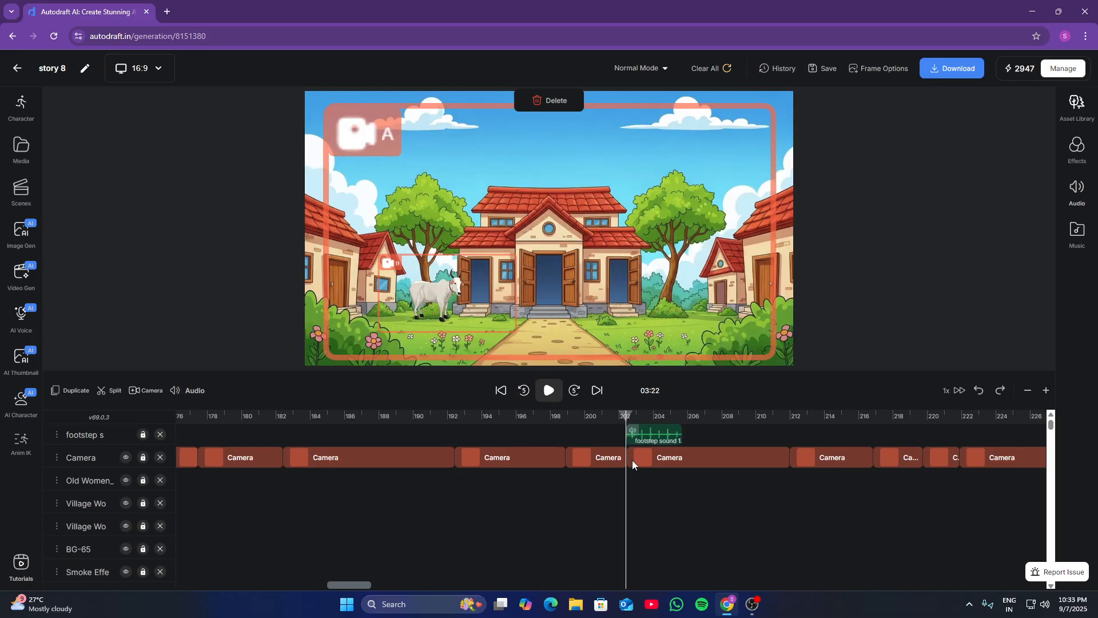
{"action": "left_click", "coordinate": [680, 419]}
{"action": "key", "text": "ctrl+v"}
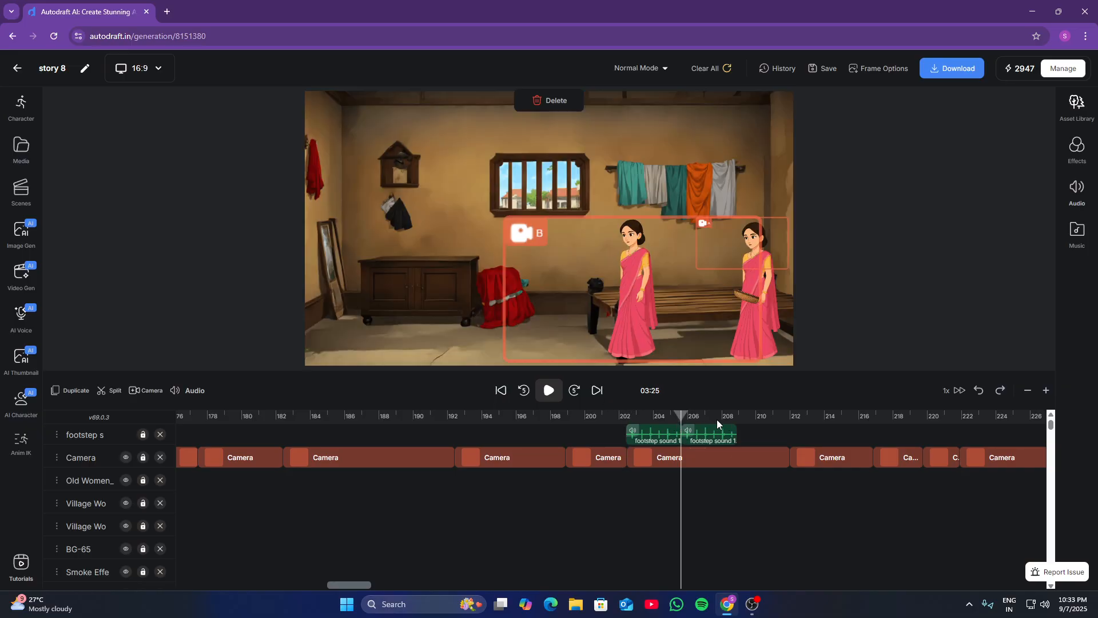
Try out a third footstep sound copy at 03:28 in the brown room and delete that copy
{"action": "left_click", "coordinate": [739, 416]}
{"action": "key", "text": "ctrl+v"}
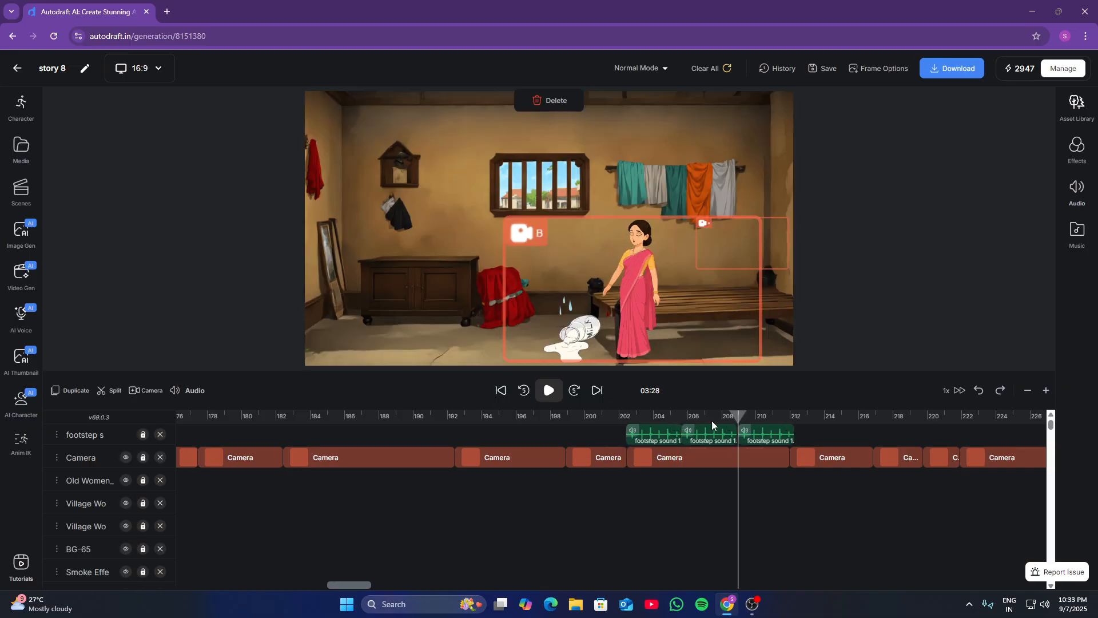
{"action": "left_click", "coordinate": [542, 397]}
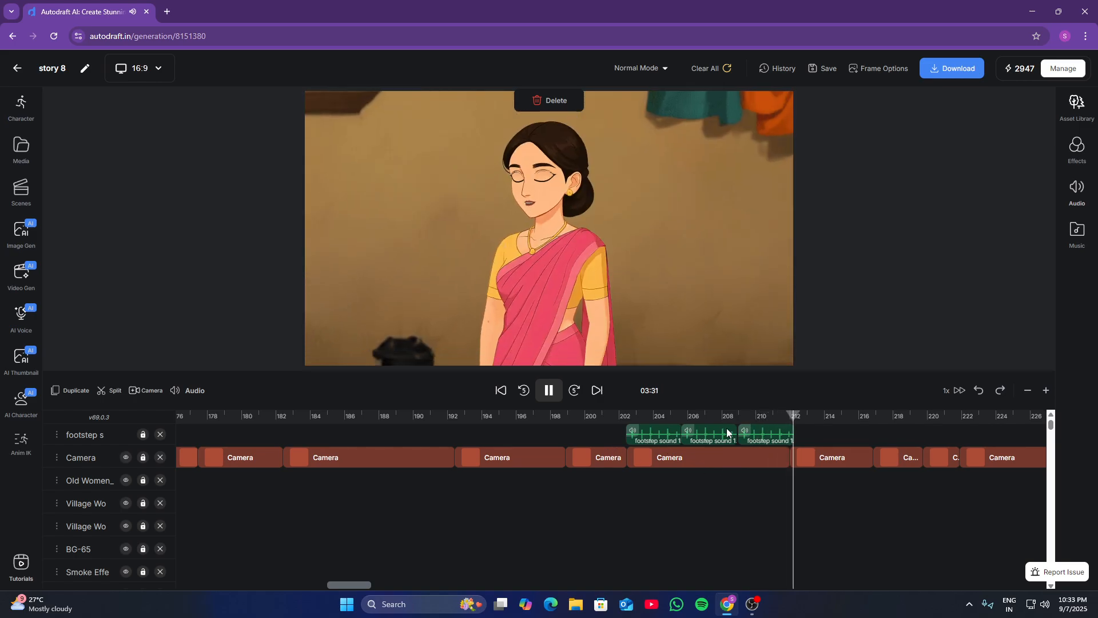
{"action": "left_click", "coordinate": [741, 417]}
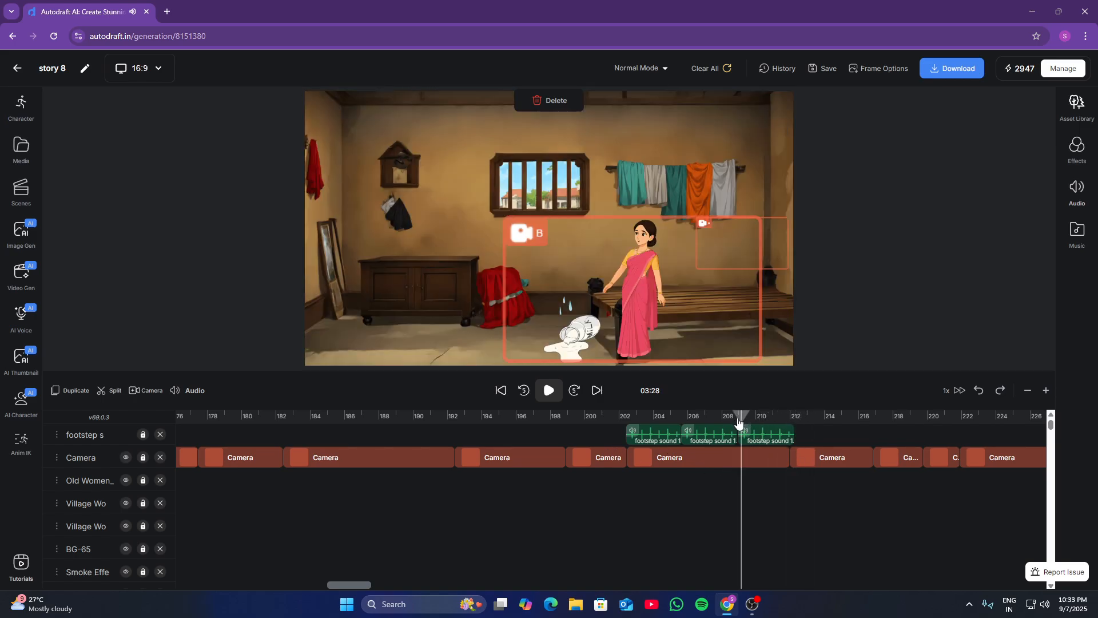
{"action": "left_click", "coordinate": [767, 432]}
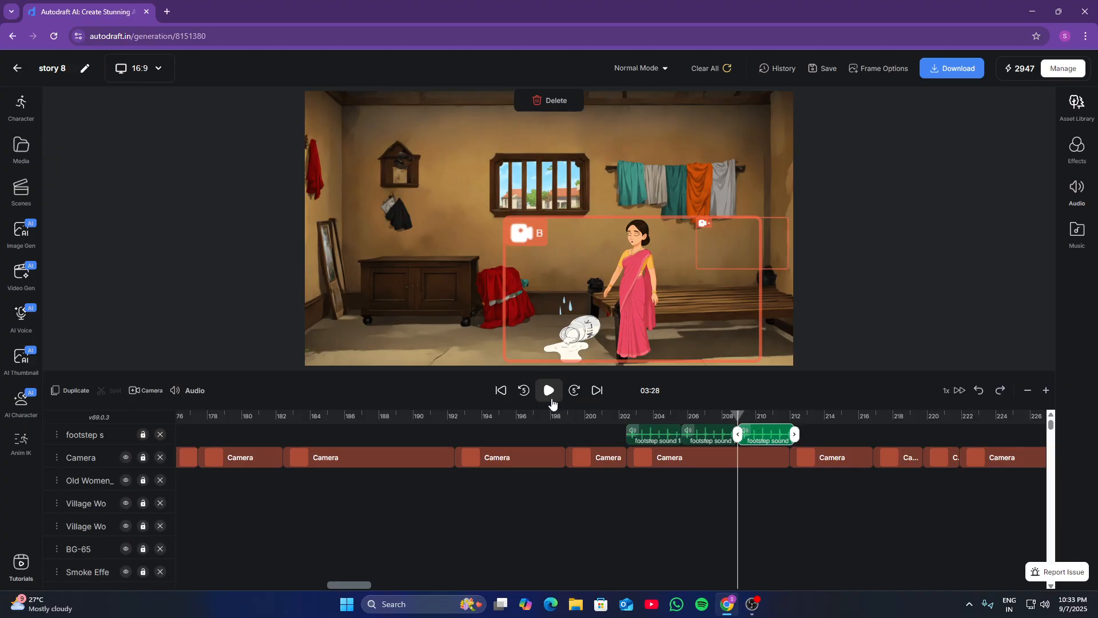
{"action": "left_click", "coordinate": [531, 111]}
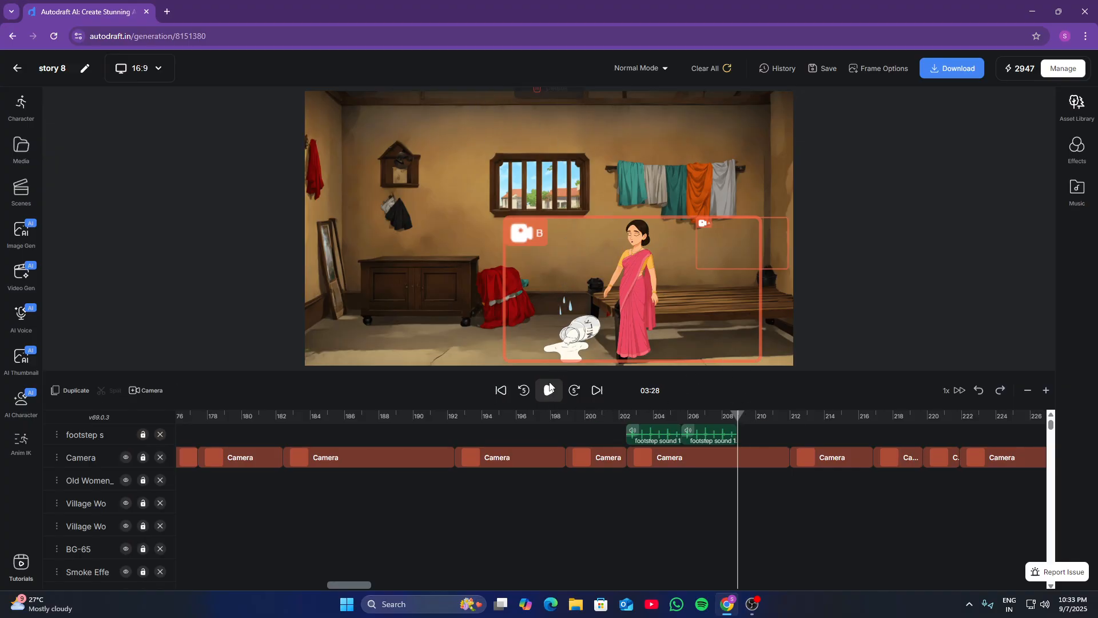
Play back the brown-room scene around 03:25 with its two footstep copies
{"action": "left_click", "coordinate": [545, 397]}
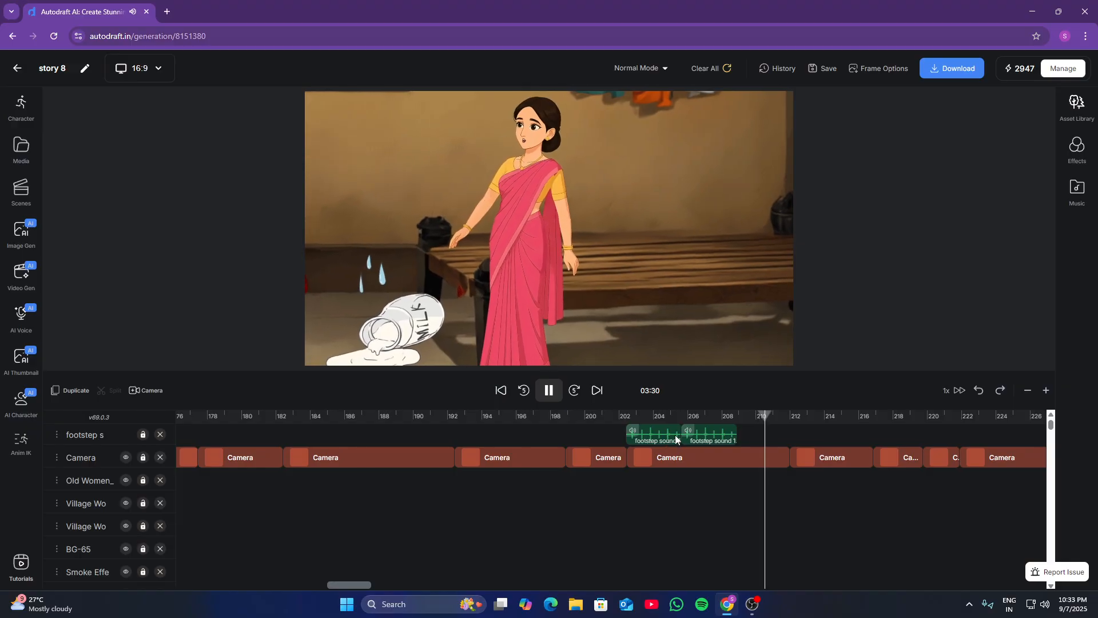
{"action": "left_click", "coordinate": [689, 416]}
{"action": "left_click", "coordinate": [548, 390]}
{"action": "left_click", "coordinate": [547, 389]}
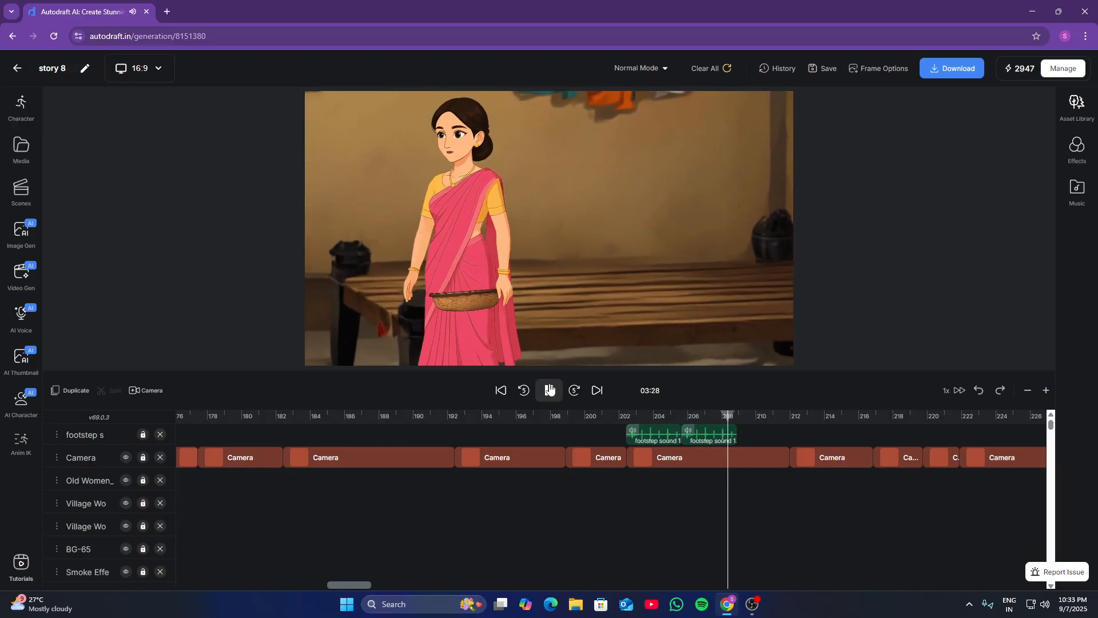
Look through the camera clips from 03:32 in the brown room to the house scene at 03:48 for the next walking moment
{"action": "left_click", "coordinate": [811, 428]}
{"action": "scroll", "coordinate": [981, 446], "scroll_direction": "right", "scroll_amount": 1}
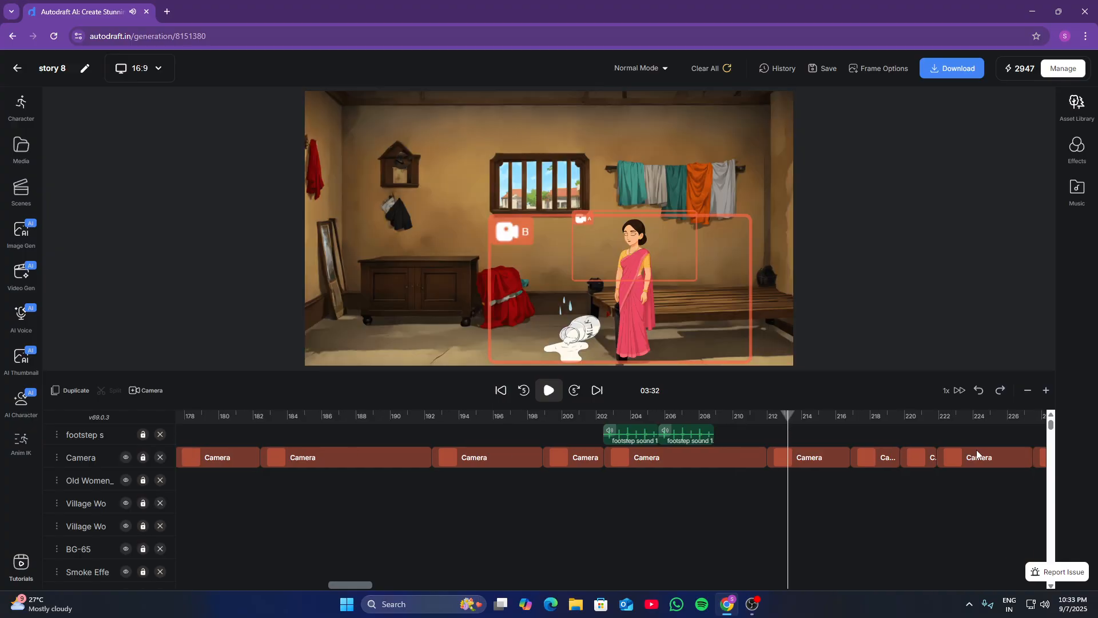
{"action": "left_click", "coordinate": [855, 438]}
{"action": "scroll", "coordinate": [850, 445], "scroll_direction": "right", "scroll_amount": 10}
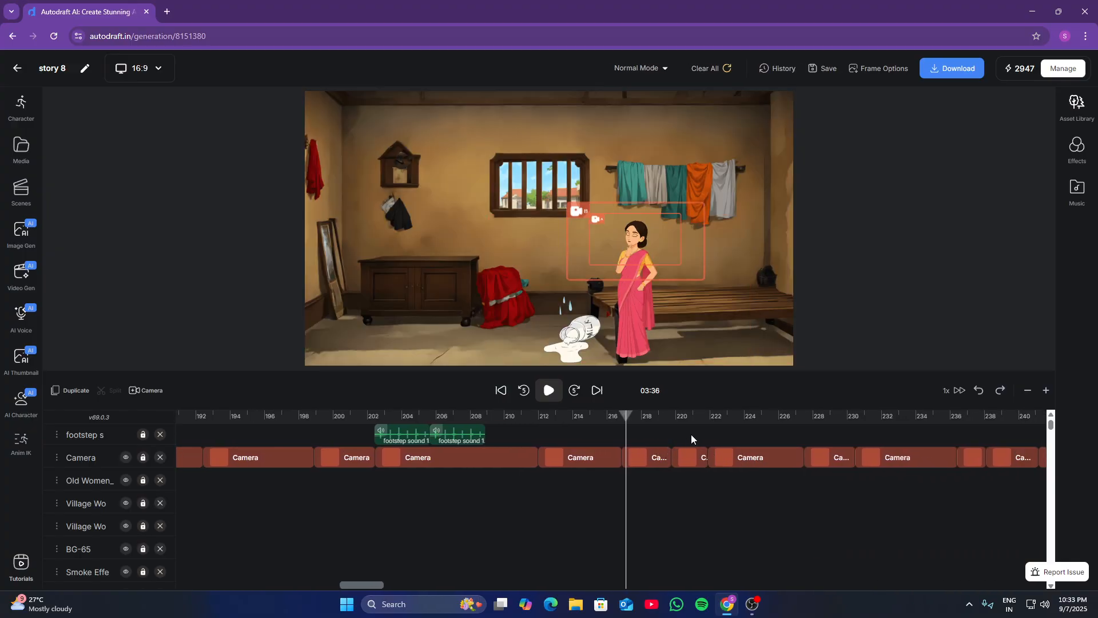
{"action": "left_click", "coordinate": [688, 438]}
{"action": "left_click", "coordinate": [745, 441]}
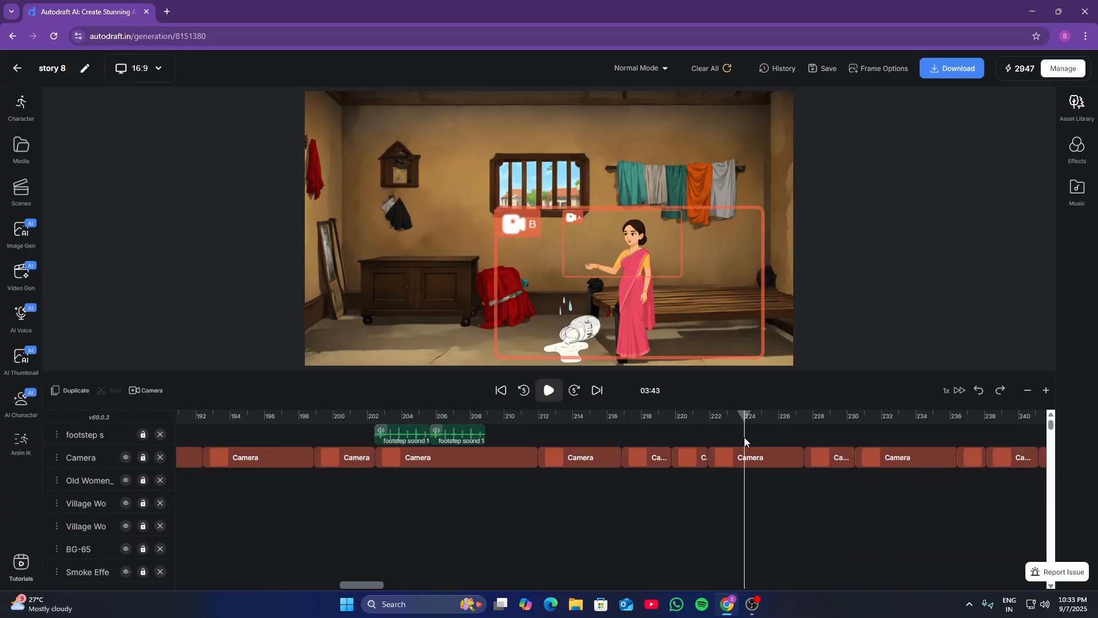
{"action": "left_click", "coordinate": [830, 439]}
{"action": "scroll", "coordinate": [815, 438], "scroll_direction": "right", "scroll_amount": 9}
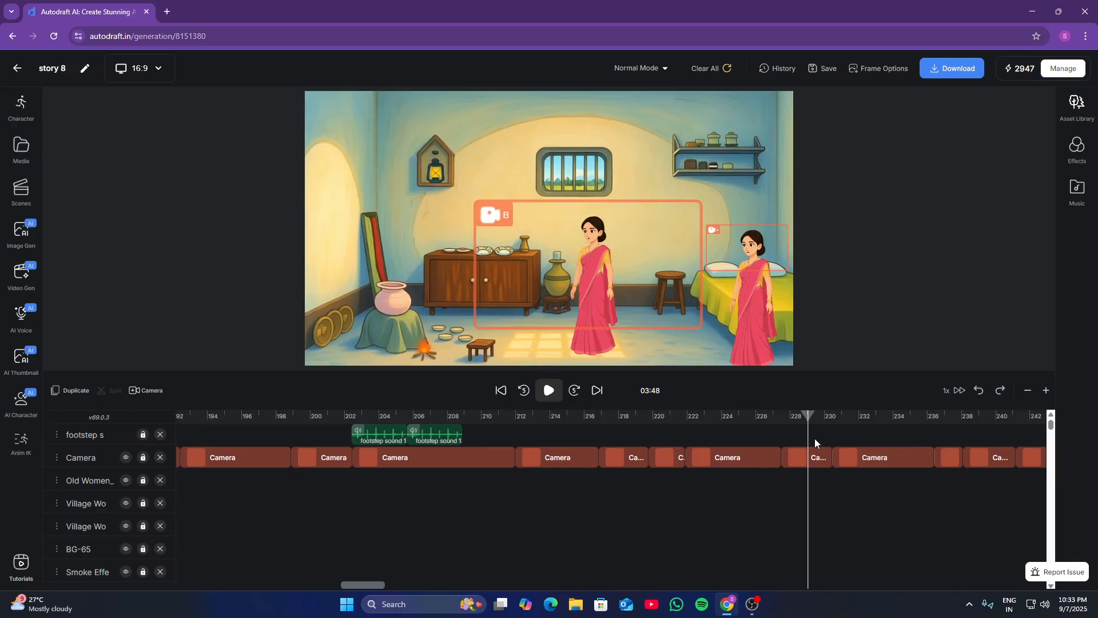
Paste a footstep sound copy at 03:47, where the pink-sari woman walks into the house, and play it back
{"action": "left_click", "coordinate": [596, 431]}
{"action": "left_click", "coordinate": [570, 436]}
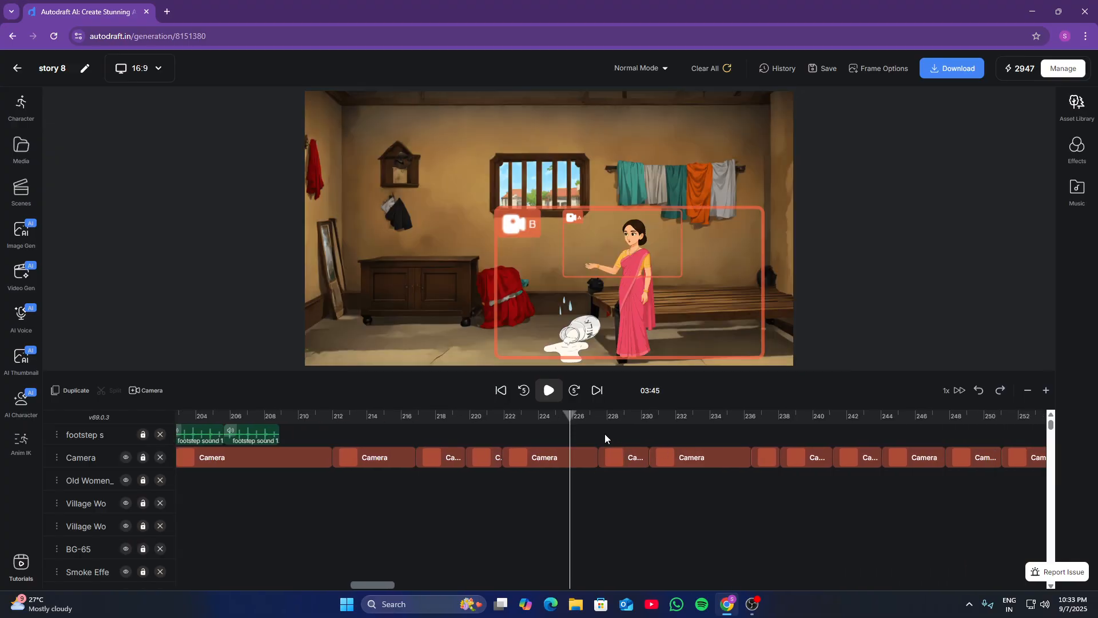
{"action": "left_click", "coordinate": [599, 439]}
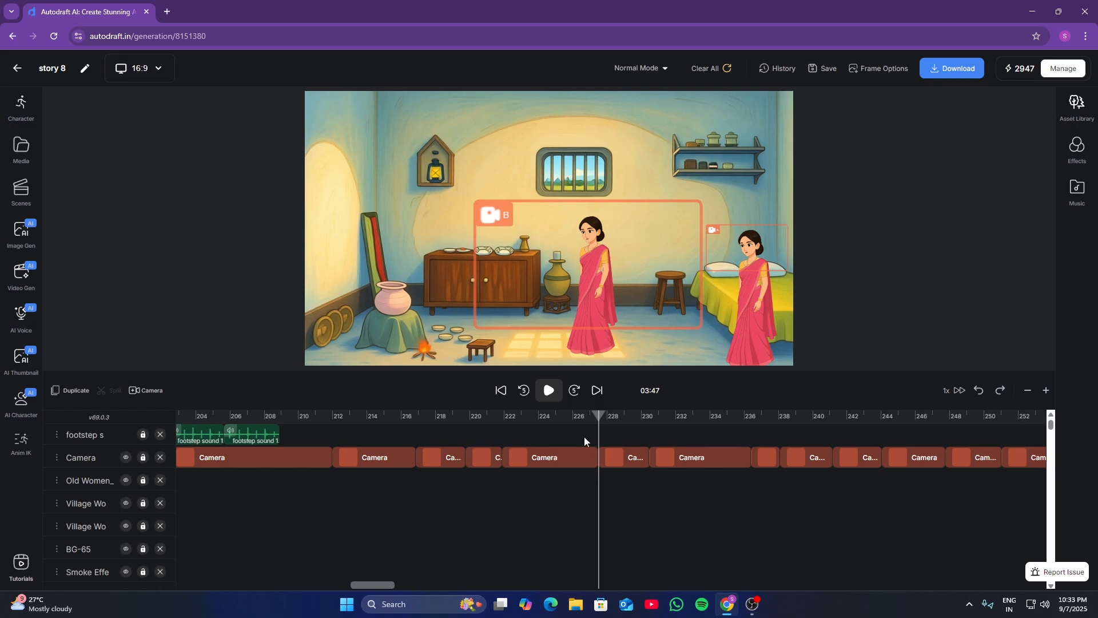
{"action": "left_click", "coordinate": [271, 433]}
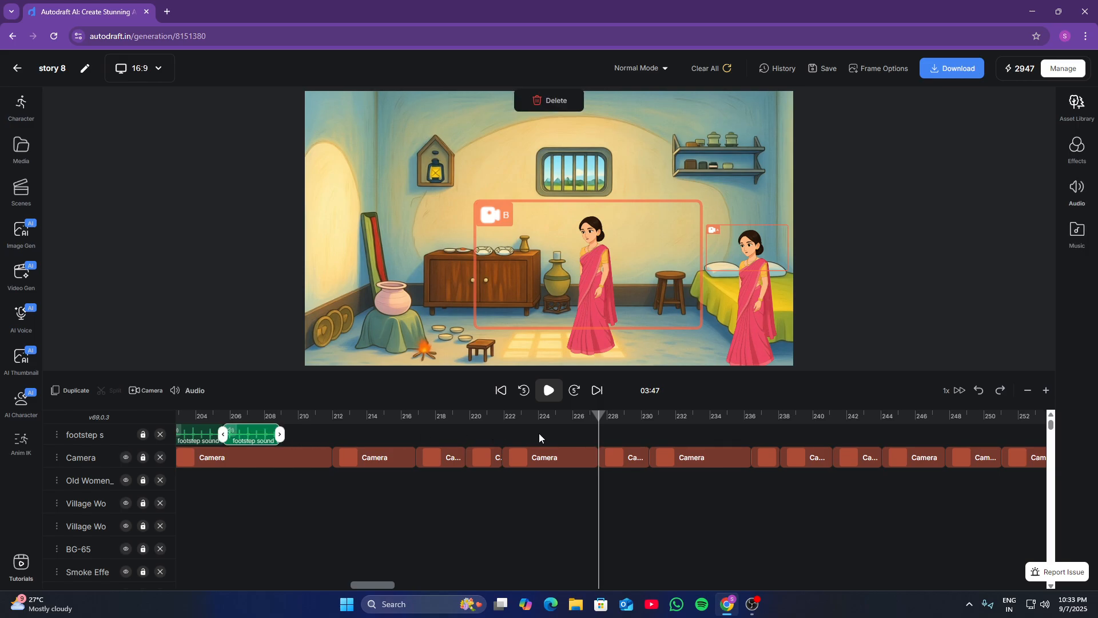
{"action": "key", "text": "ctrl+v"}
{"action": "left_click", "coordinate": [548, 391]}
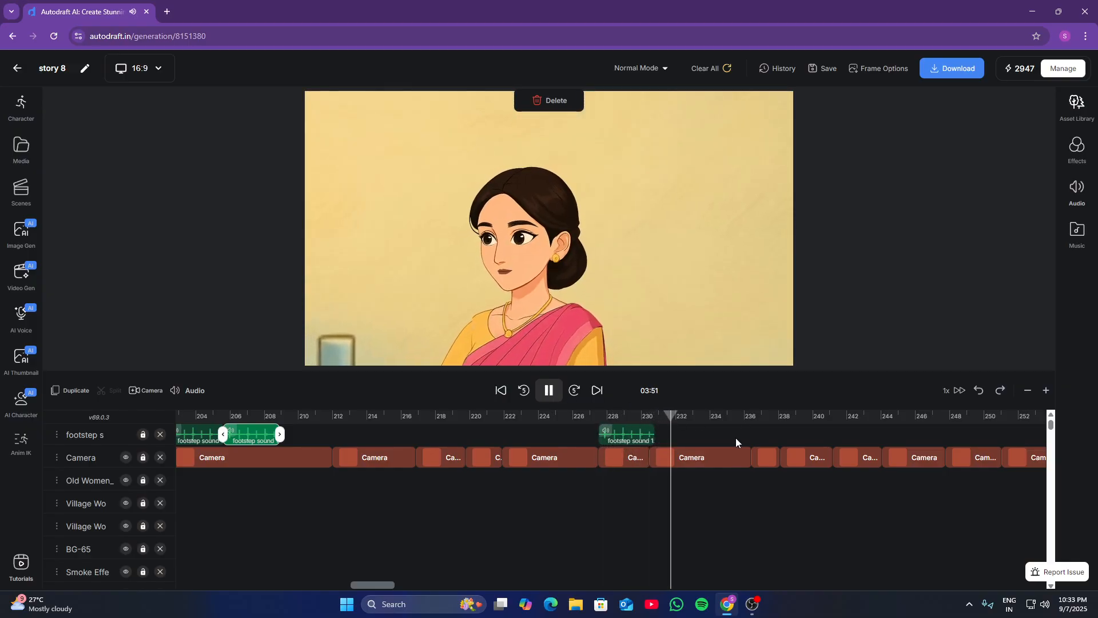
Paste back-to-back footstep copies at 03:57 and 04:01 for the blue-sari woman's walks in the house and the brown room
{"action": "left_click", "coordinate": [763, 433]}
{"action": "left_click", "coordinate": [787, 437]}
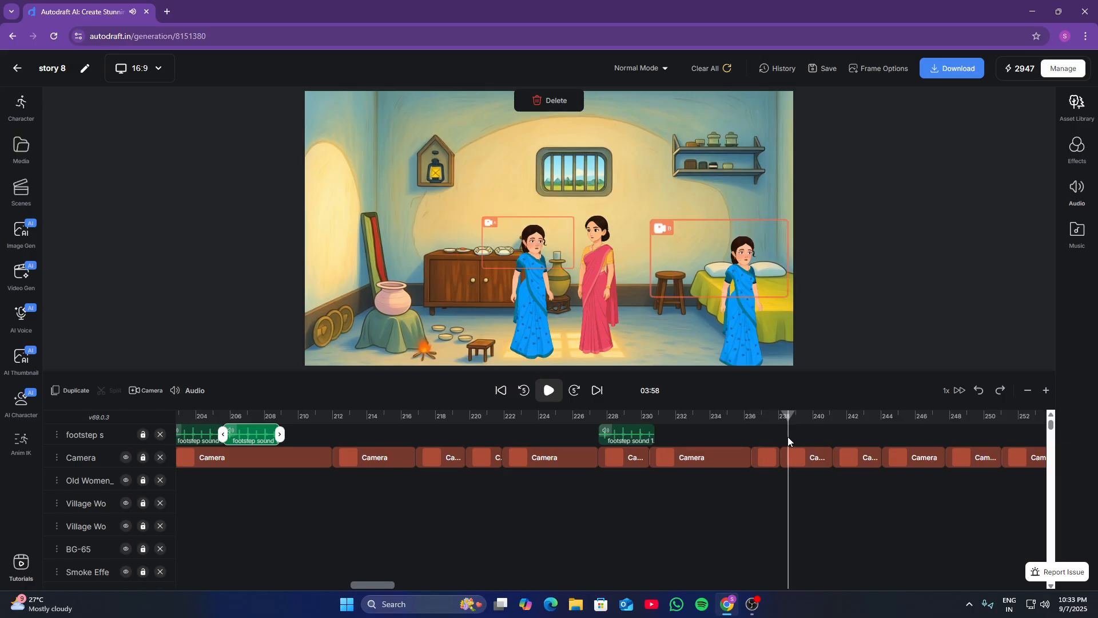
{"action": "left_click", "coordinate": [780, 435]}
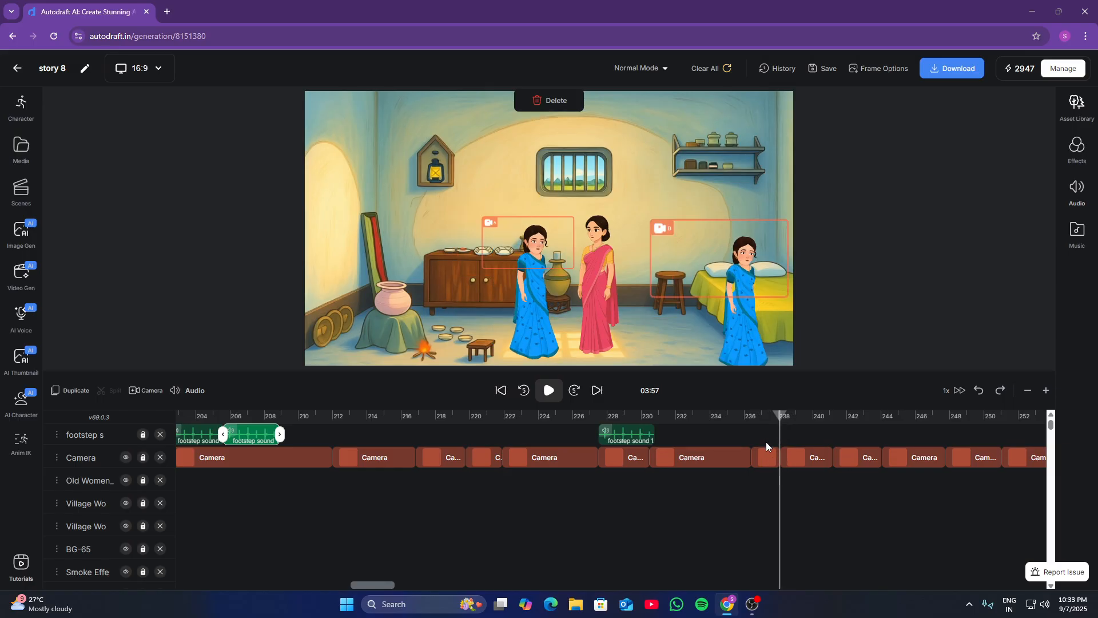
{"action": "key", "text": "ctrl+v"}
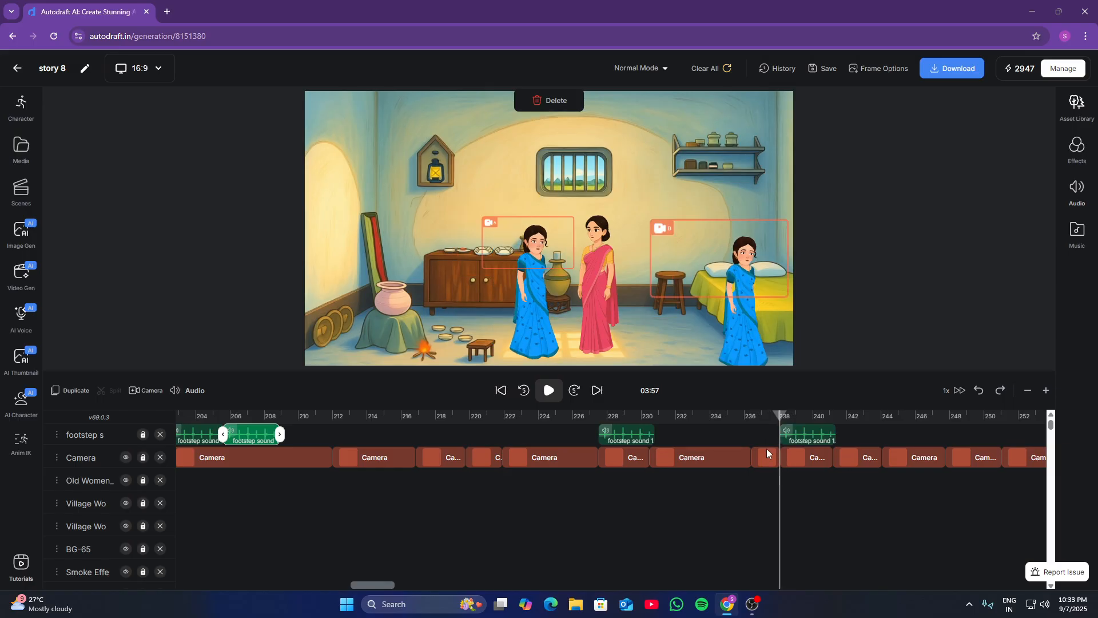
{"action": "left_click", "coordinate": [849, 439]}
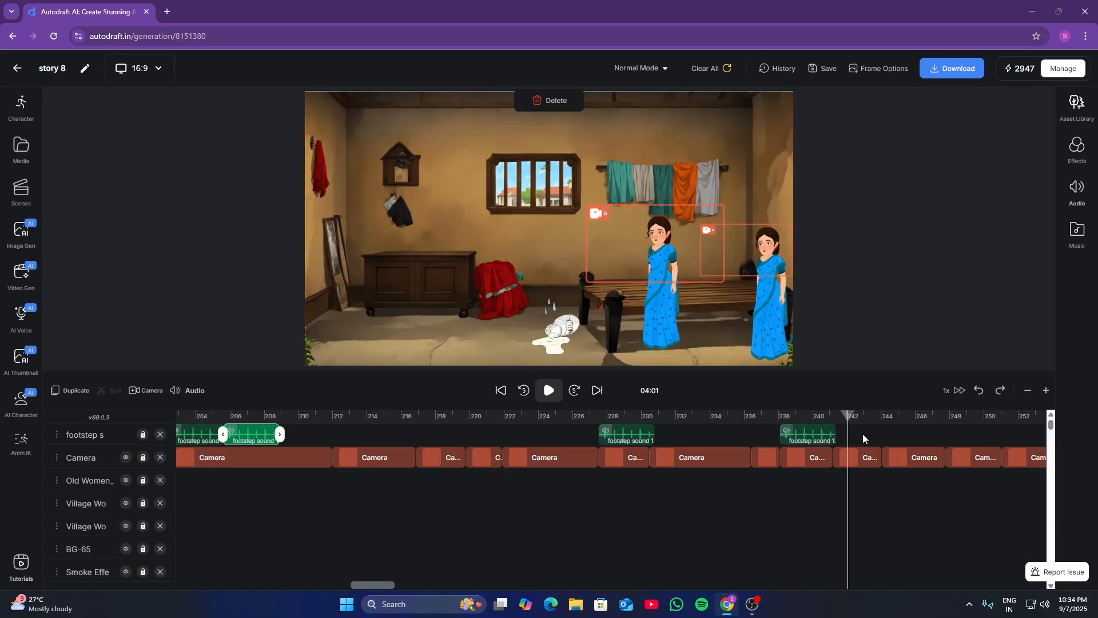
{"action": "left_click", "coordinate": [834, 416]}
{"action": "key", "text": "ctrl+v"}
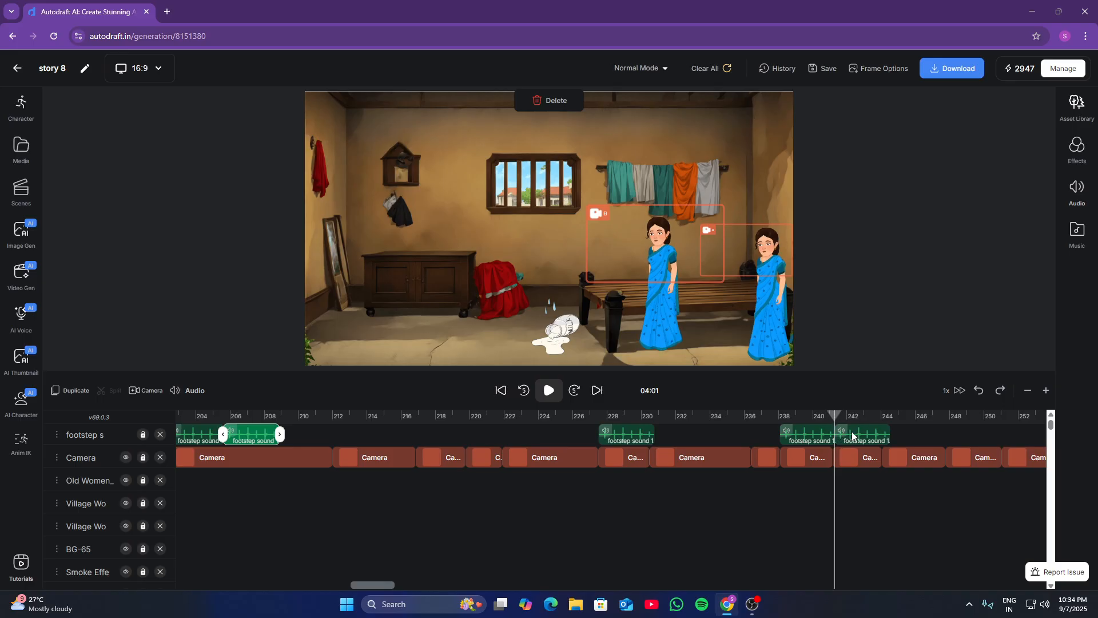
Paste a footstep sound copy at 04:04, where the pink-sari woman walks in the village yard, and play it back
{"action": "left_click", "coordinate": [898, 418]}
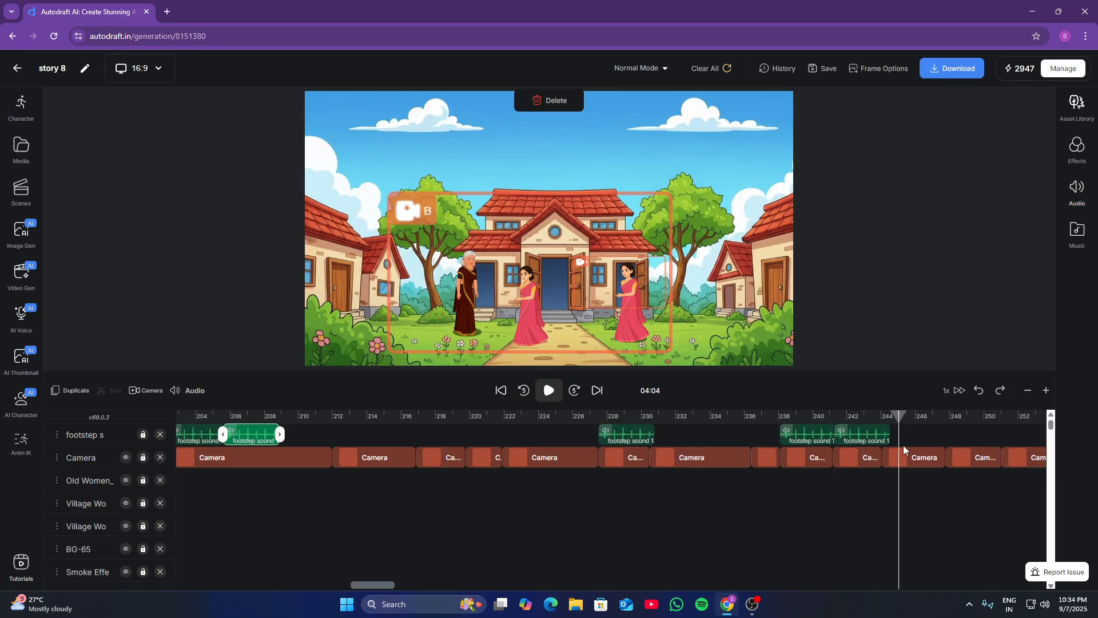
{"action": "left_click", "coordinate": [890, 417]}
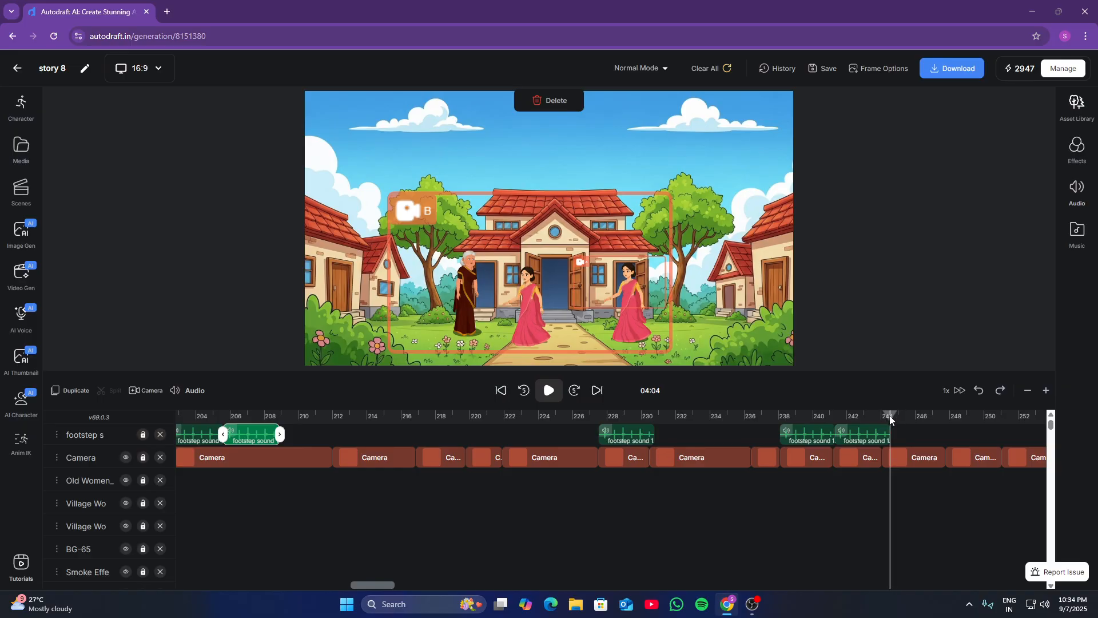
{"action": "key", "text": "ctrl+v"}
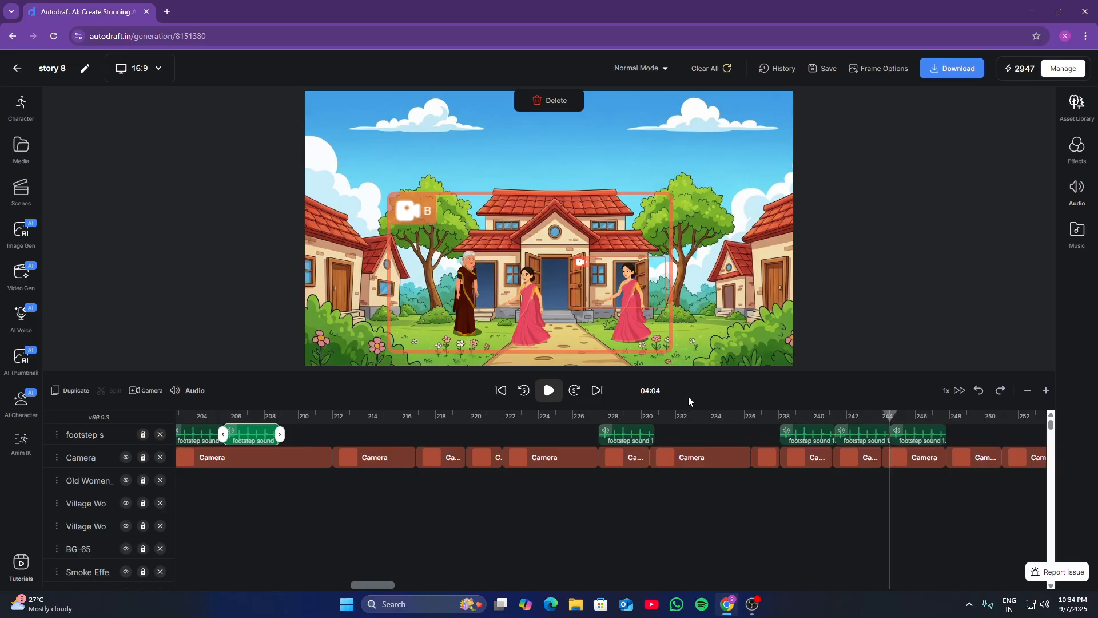
{"action": "left_click", "coordinate": [548, 390]}
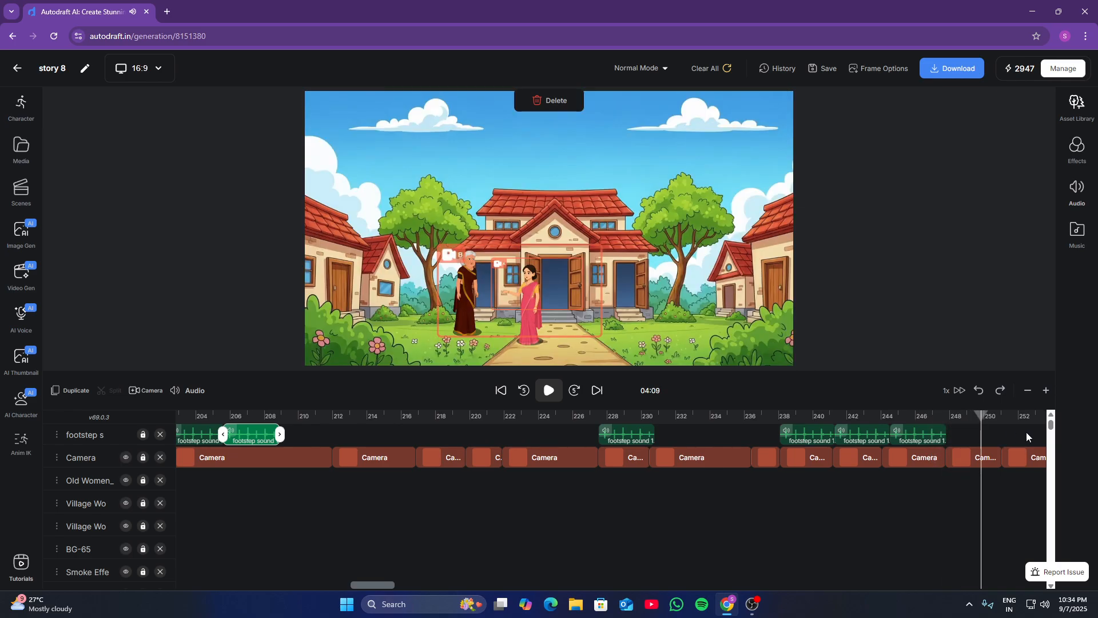
Paste a footstep sound copy at 04:10, where the old woman and pink-sari woman walk into the brown room
{"action": "left_click", "coordinate": [1027, 435]}
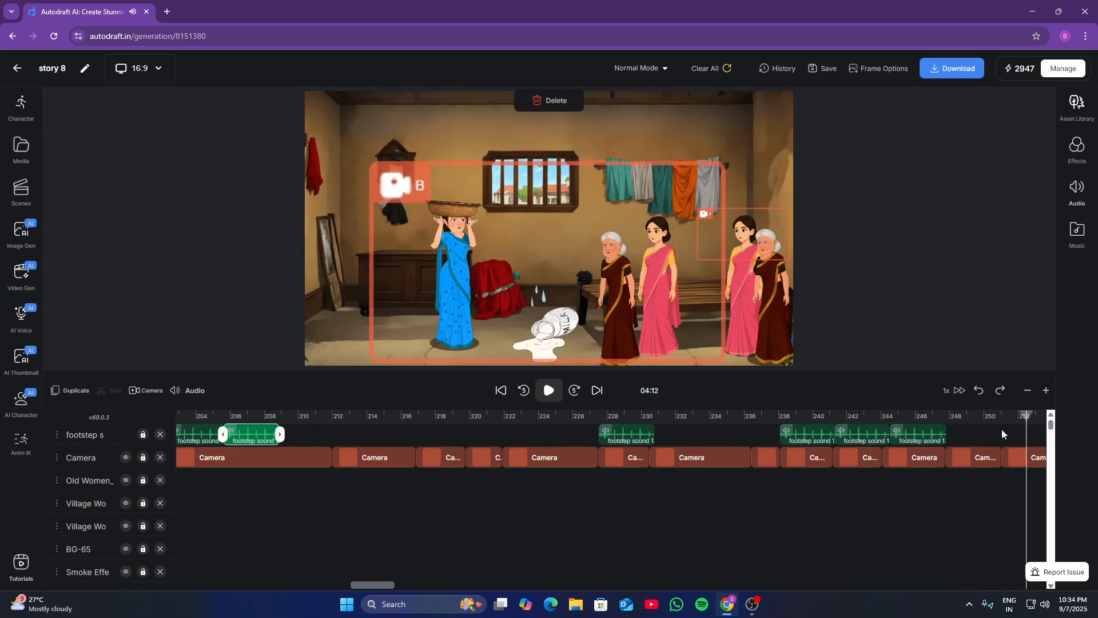
{"action": "left_click", "coordinate": [1003, 435]}
{"action": "key", "text": "super+space"}
{"action": "key", "text": "ctrl+v"}
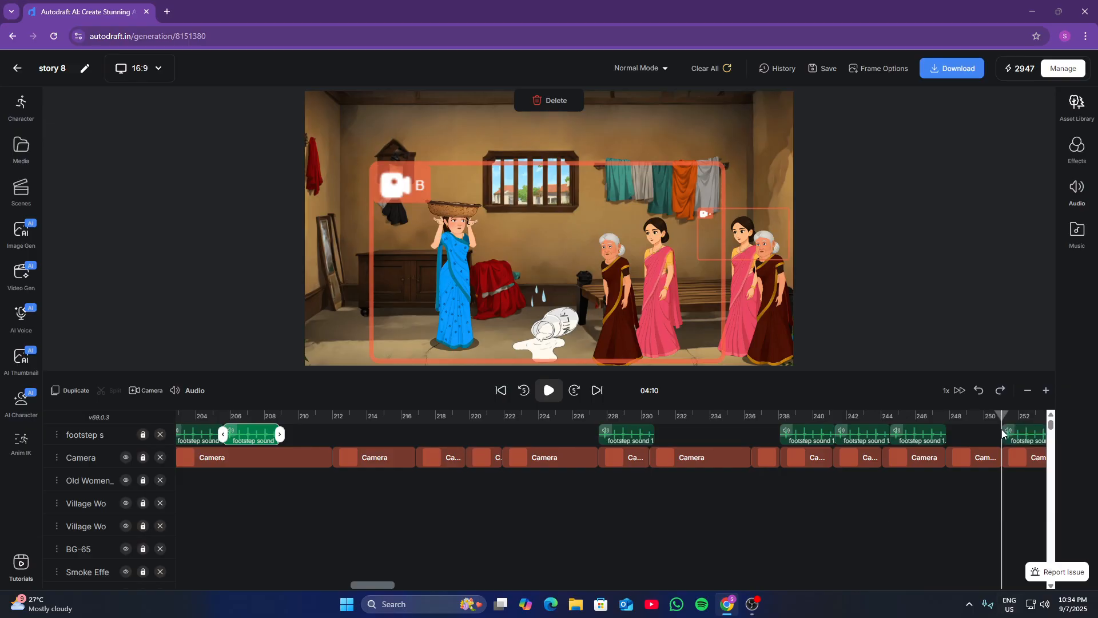
{"action": "scroll", "coordinate": [994, 414], "scroll_direction": "right", "scroll_amount": 1}
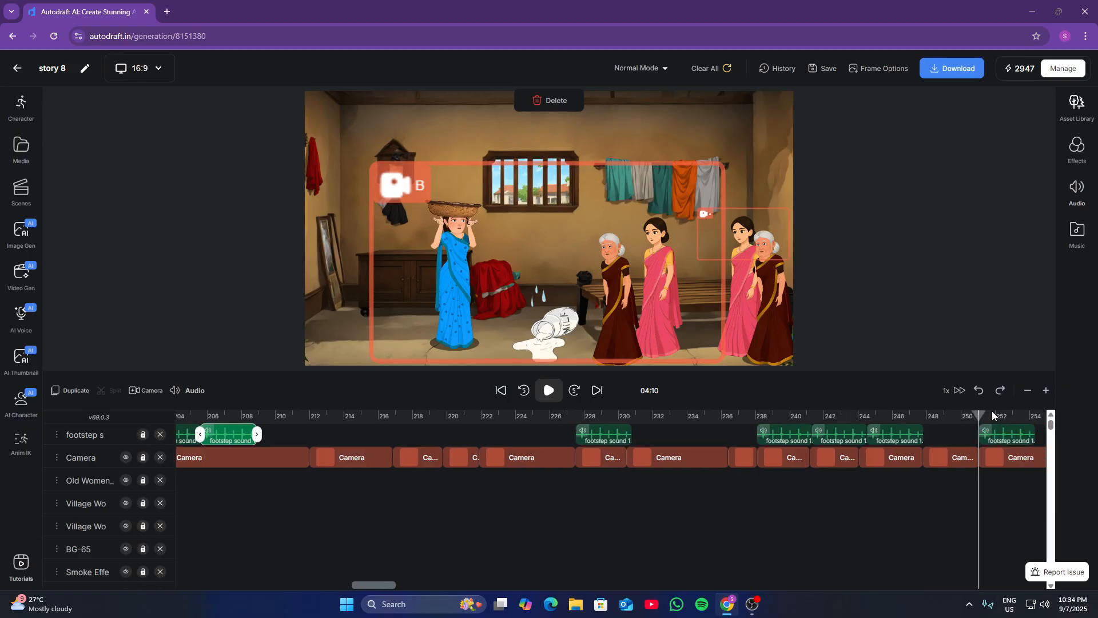
Paste a footstep sound copy at 04:14, trim its end to 04:15, and reselect the full-length footstep clip before it
{"action": "scroll", "coordinate": [993, 415], "scroll_direction": "right", "scroll_amount": 10}
{"action": "left_click", "coordinate": [764, 435]}
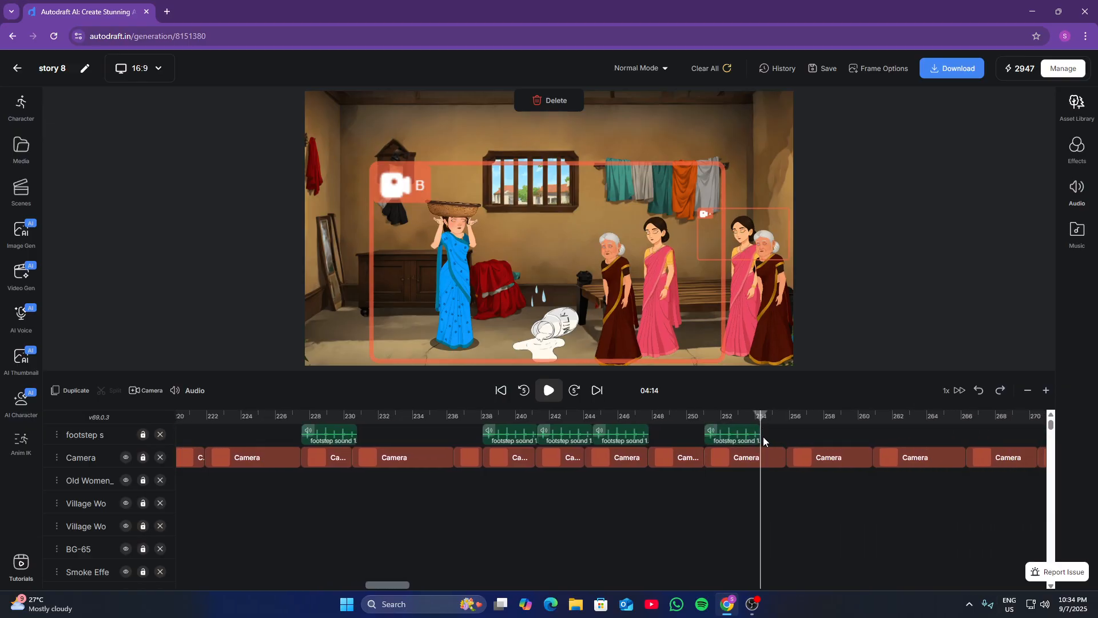
{"action": "key", "text": "ctrl+v"}
{"action": "left_click", "coordinate": [787, 418]}
{"action": "left_click", "coordinate": [789, 417]}
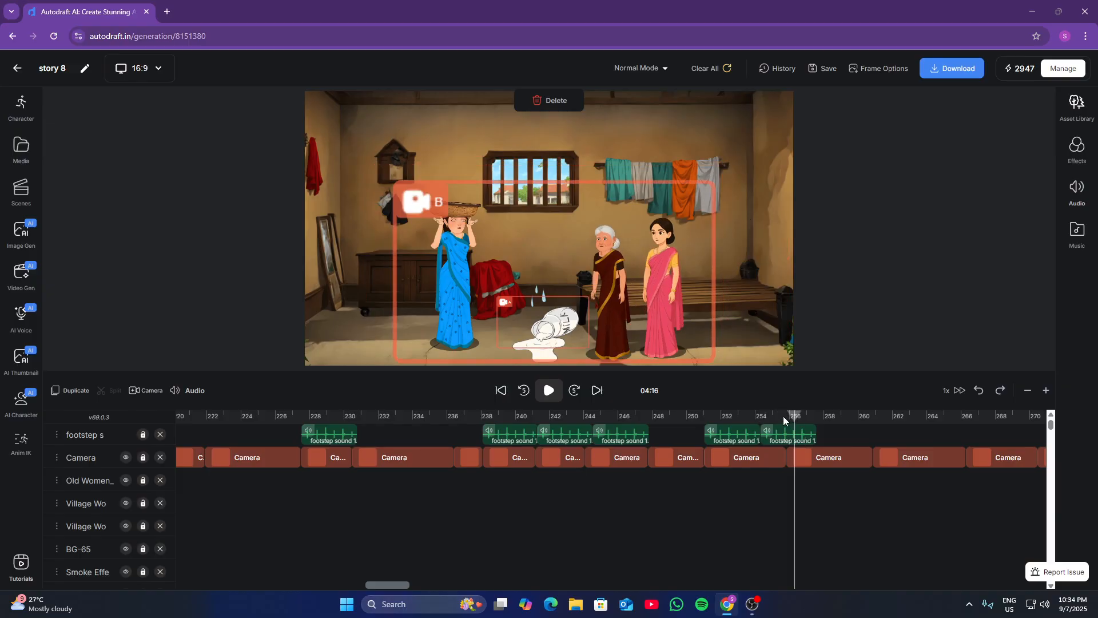
{"action": "left_click", "coordinate": [810, 441]}
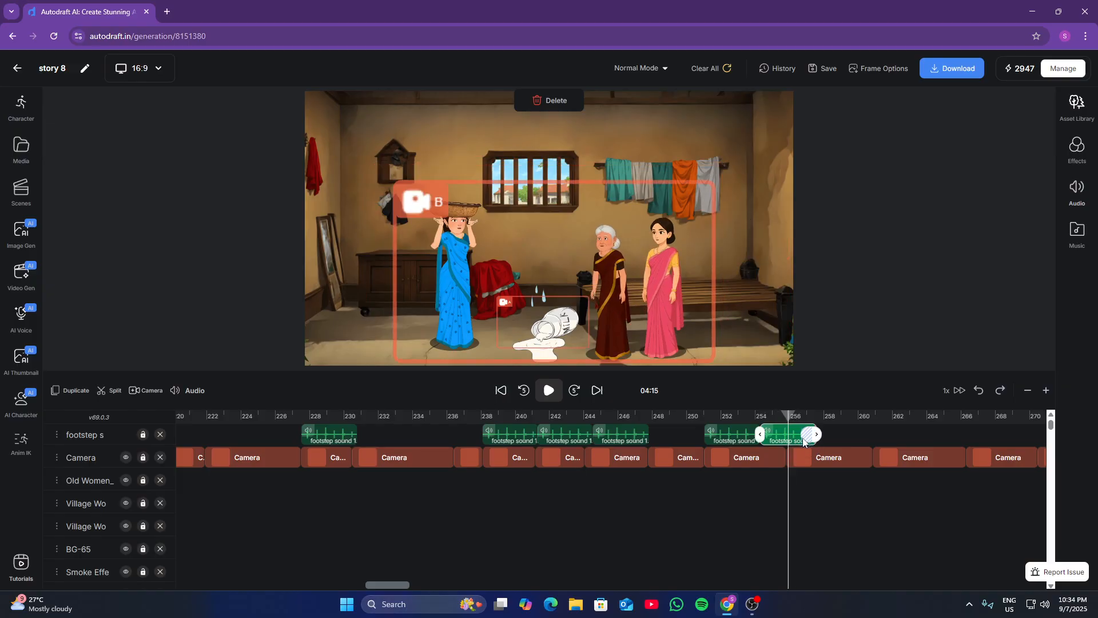
{"action": "left_click", "coordinate": [730, 437]}
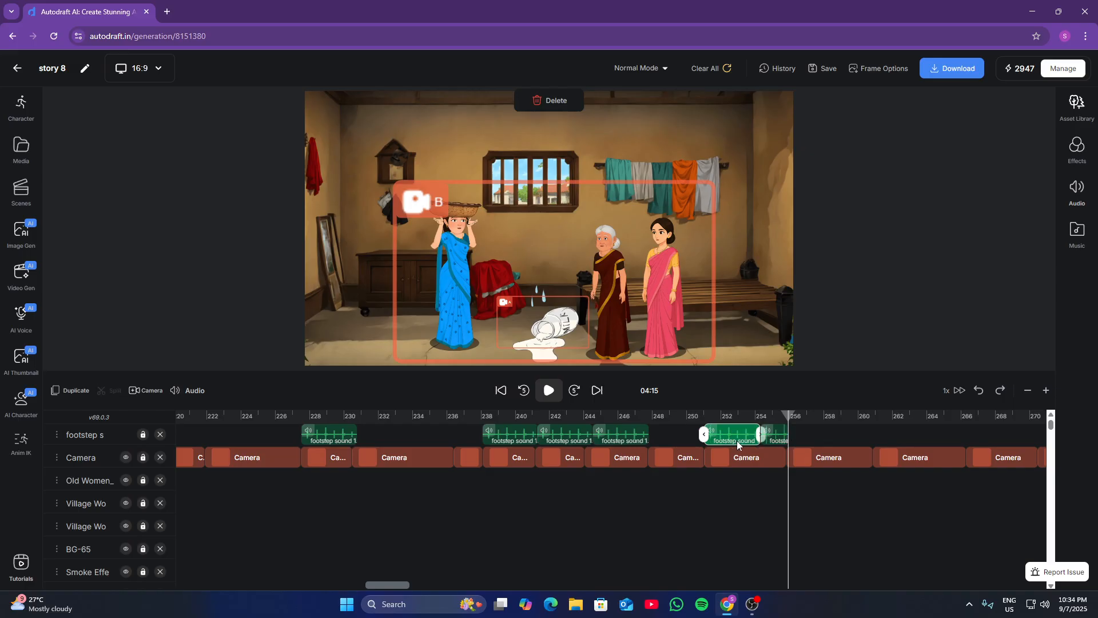
Check the brown-room conversation scenes from 04:18 to 04:42 for any walking that needs footsteps
{"action": "scroll", "coordinate": [738, 450], "scroll_direction": "right", "scroll_amount": 3}
{"action": "left_click", "coordinate": [776, 438]}
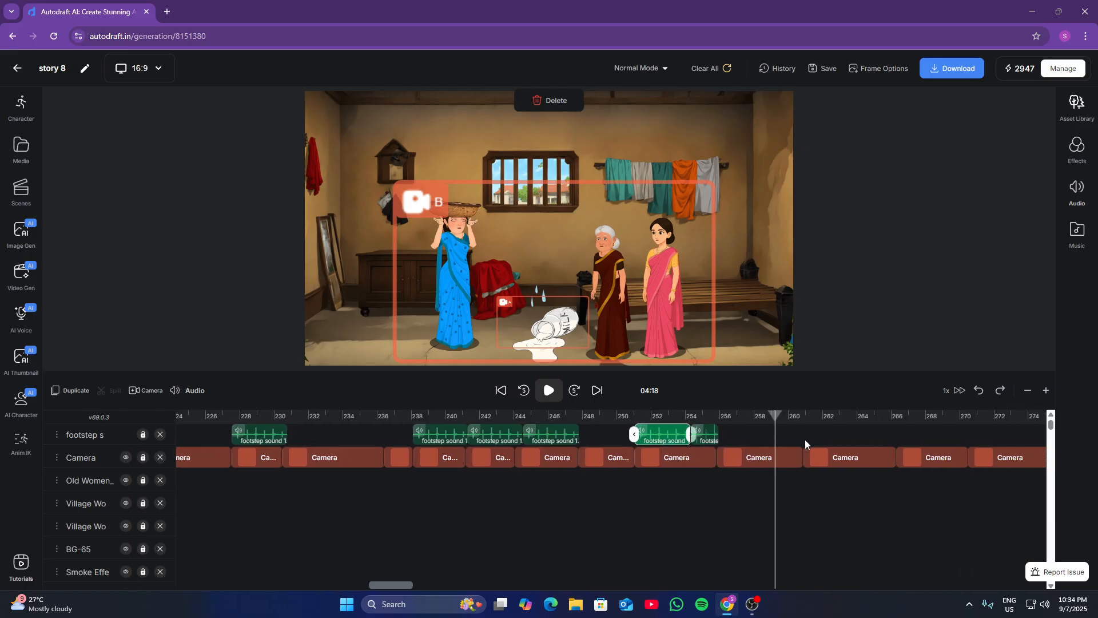
{"action": "scroll", "coordinate": [805, 440], "scroll_direction": "right", "scroll_amount": 1}
{"action": "scroll", "coordinate": [798, 438], "scroll_direction": "right", "scroll_amount": 7}
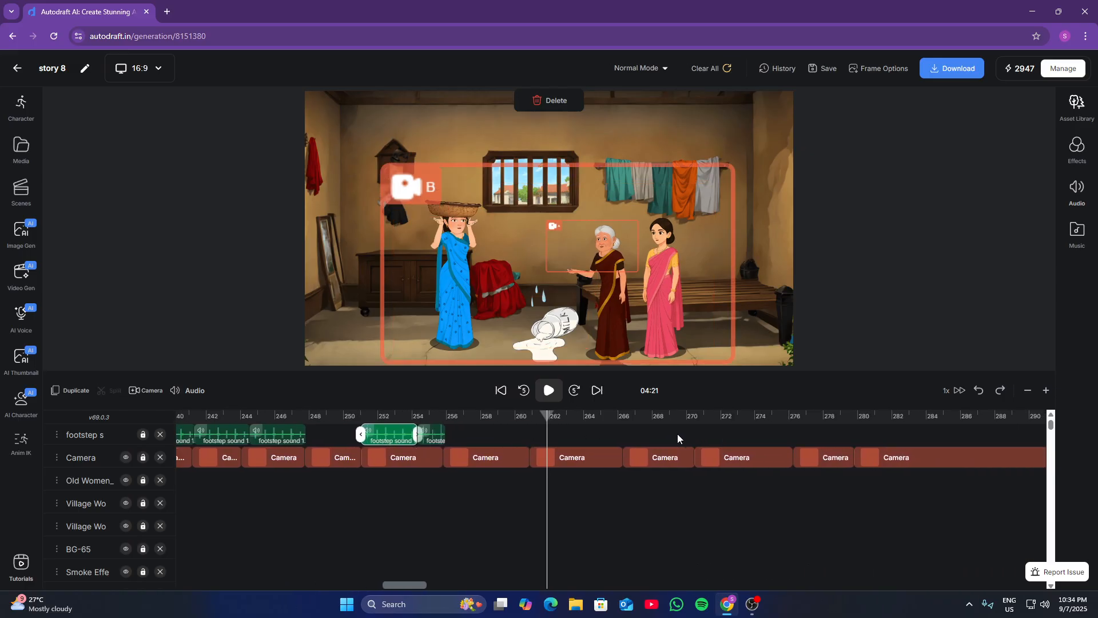
{"action": "left_click", "coordinate": [678, 433]}
{"action": "left_click", "coordinate": [747, 442]}
{"action": "scroll", "coordinate": [743, 443], "scroll_direction": "right", "scroll_amount": 7}
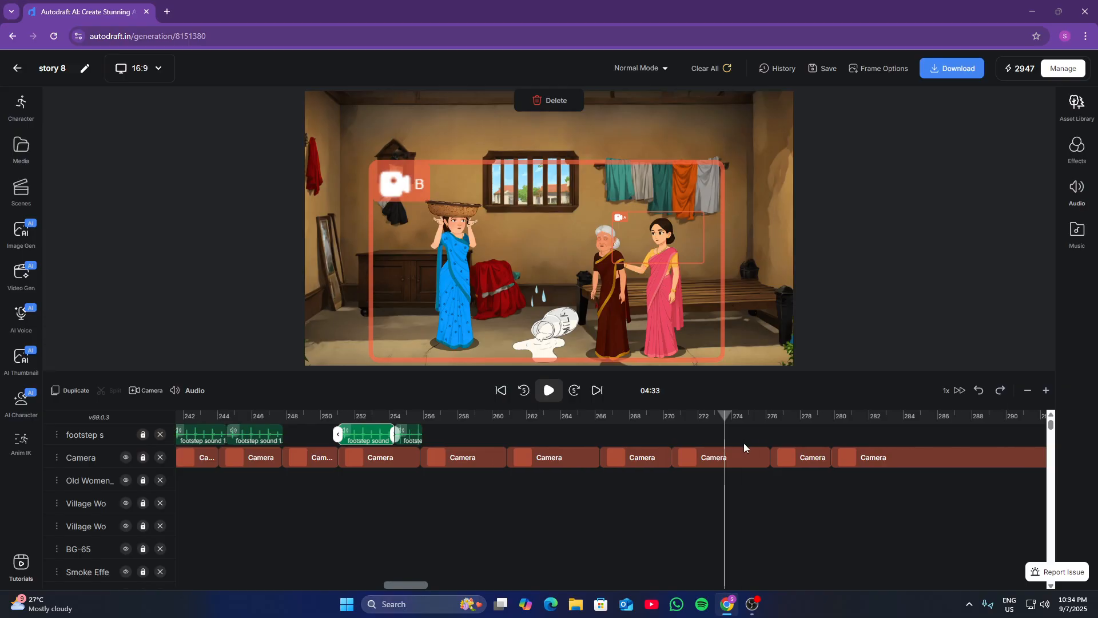
{"action": "left_click", "coordinate": [602, 445]}
{"action": "left_click", "coordinate": [673, 441]}
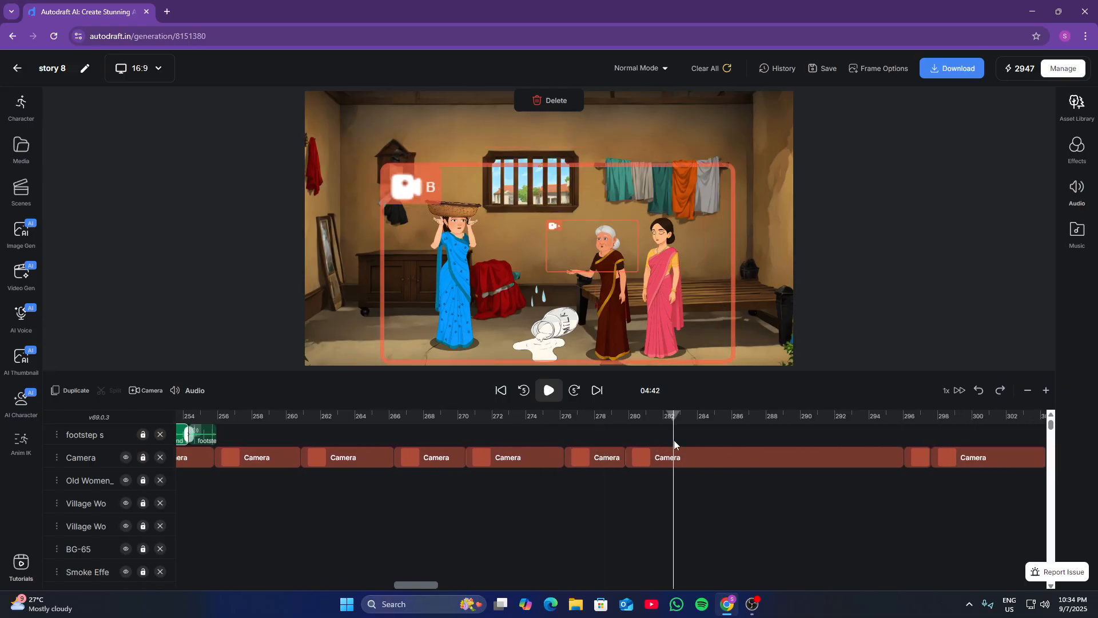
{"action": "scroll", "coordinate": [683, 444], "scroll_direction": "right", "scroll_amount": 8}
Paste back-to-back footstep sound copies at 04:57 and 05:00 for the blue-sari woman's walk in the brown room
{"action": "left_click", "coordinate": [526, 433]}
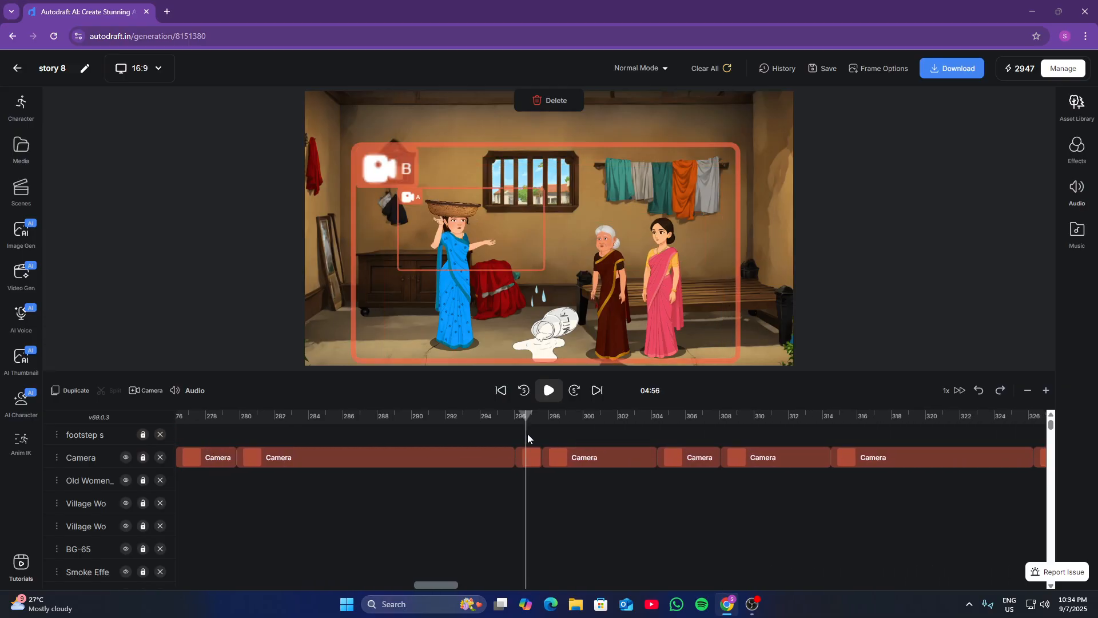
{"action": "left_click", "coordinate": [571, 437]}
{"action": "scroll", "coordinate": [588, 442], "scroll_direction": "right", "scroll_amount": 1}
{"action": "left_click", "coordinate": [523, 435]}
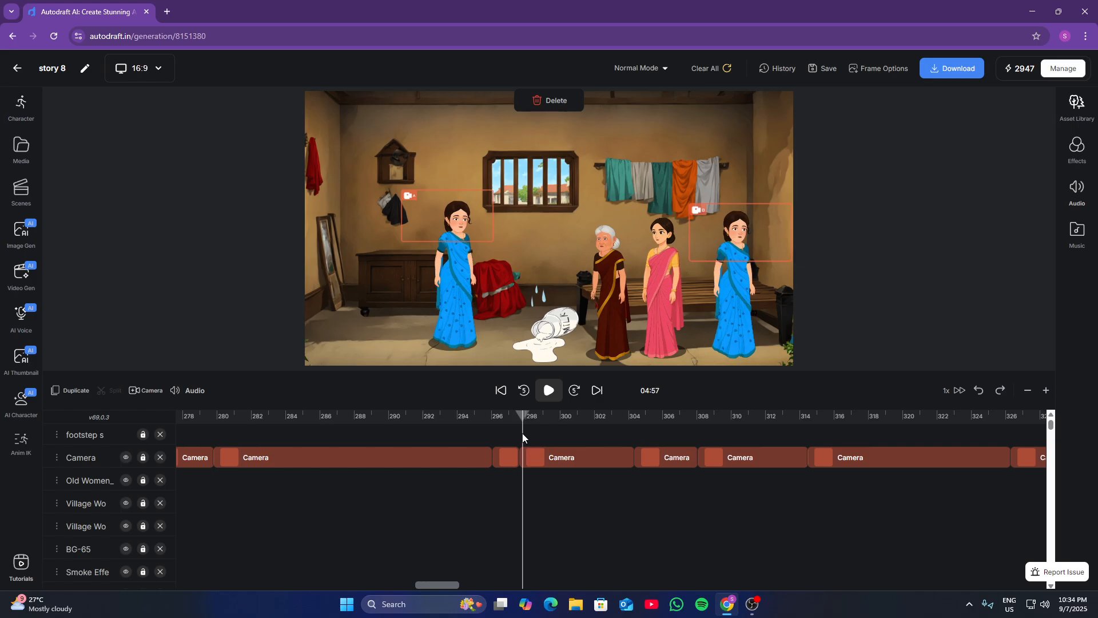
{"action": "left_click", "coordinate": [519, 438]}
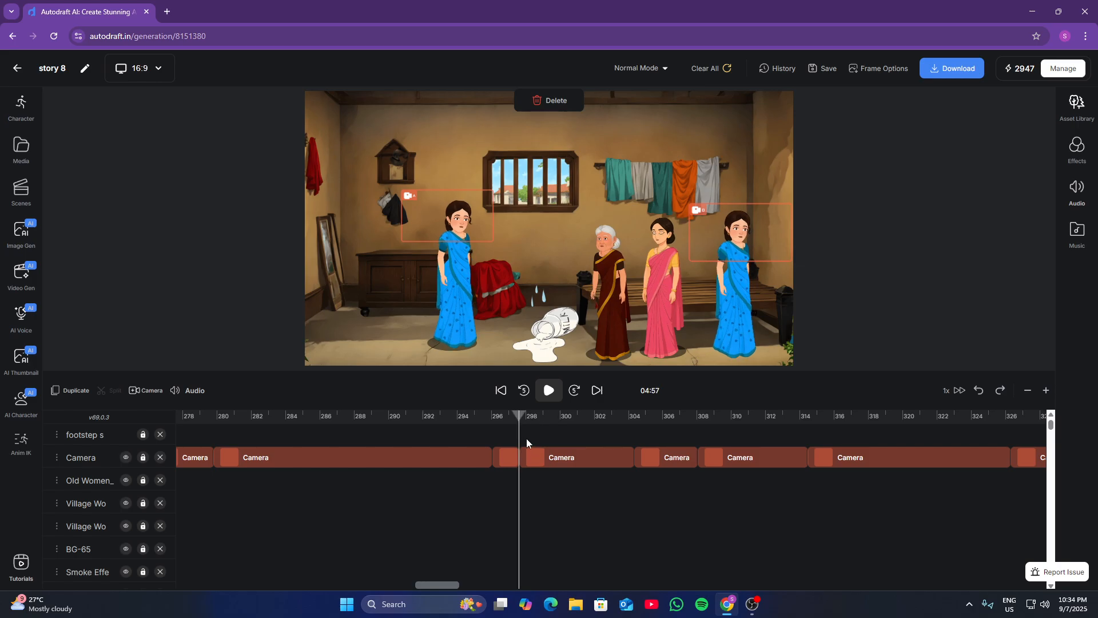
{"action": "left_click", "coordinate": [572, 422]}
{"action": "key", "text": "ctrl+v"}
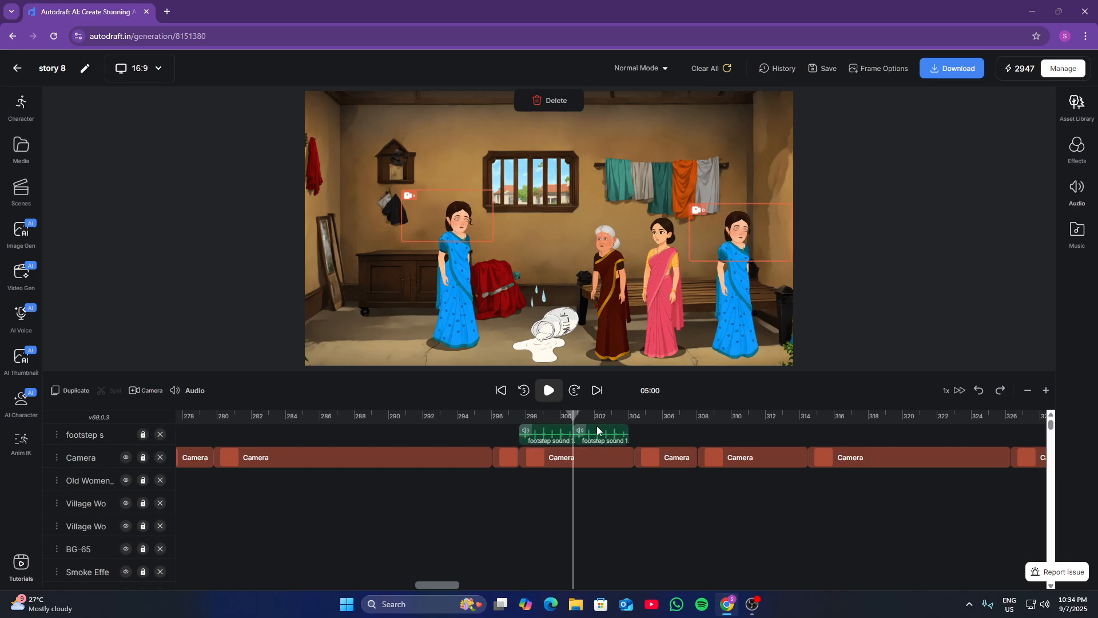
Paste back-to-back footstep sound copies at 05:14 and 05:17, where the blue-sari woman walks across the yellow room
{"action": "left_click", "coordinate": [657, 423]}
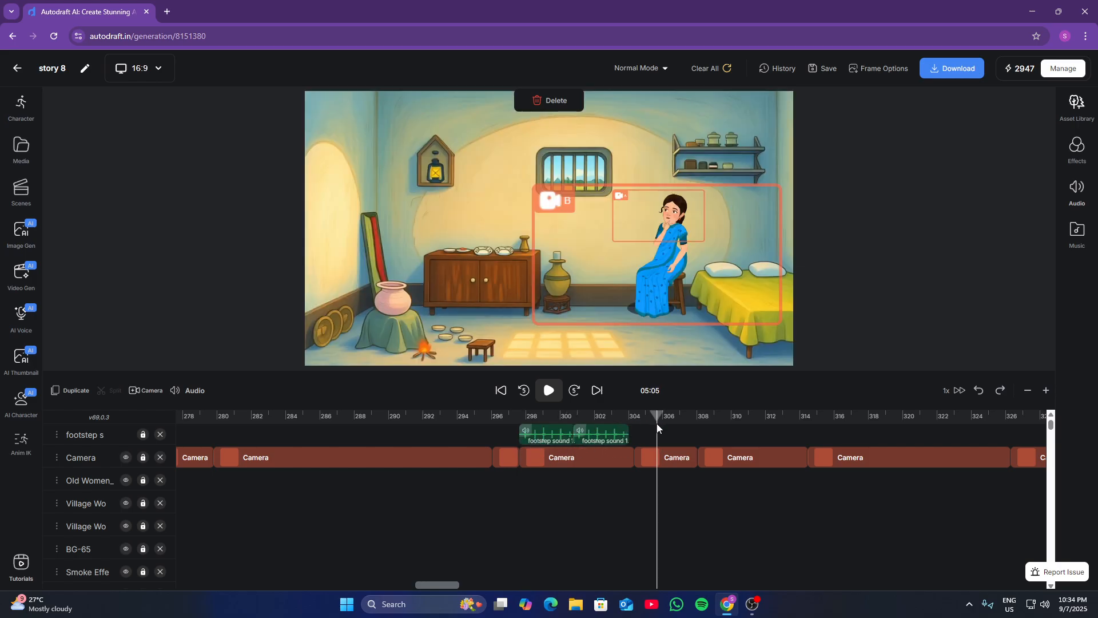
{"action": "left_click", "coordinate": [732, 441]}
{"action": "scroll", "coordinate": [732, 442], "scroll_direction": "right", "scroll_amount": 5}
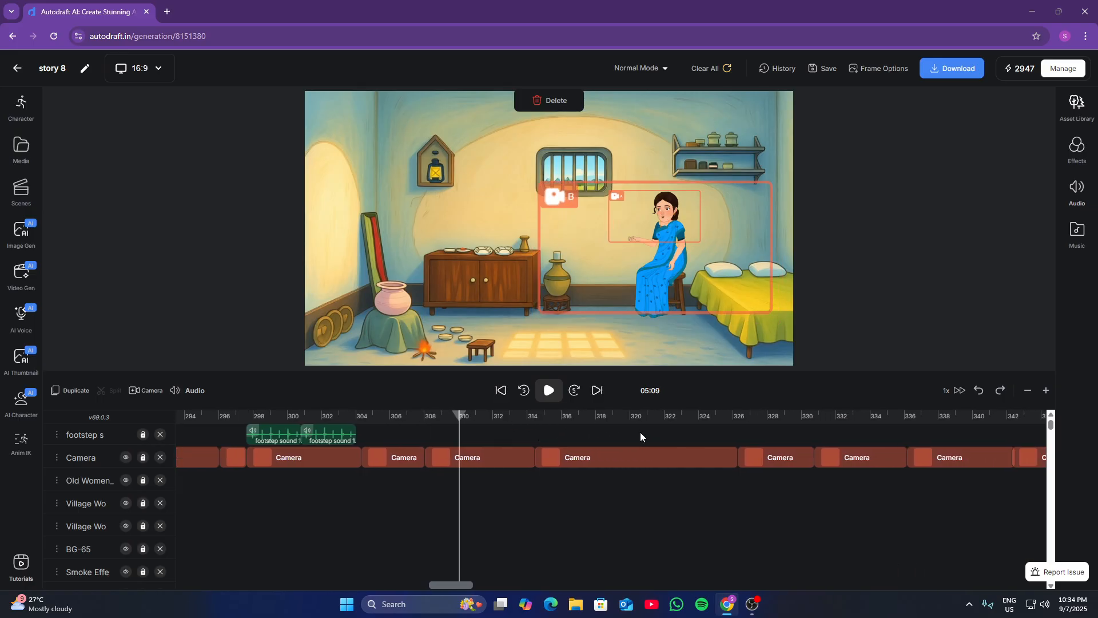
{"action": "left_click", "coordinate": [641, 437]}
{"action": "scroll", "coordinate": [599, 455], "scroll_direction": "right", "scroll_amount": 1}
{"action": "left_click", "coordinate": [512, 434]}
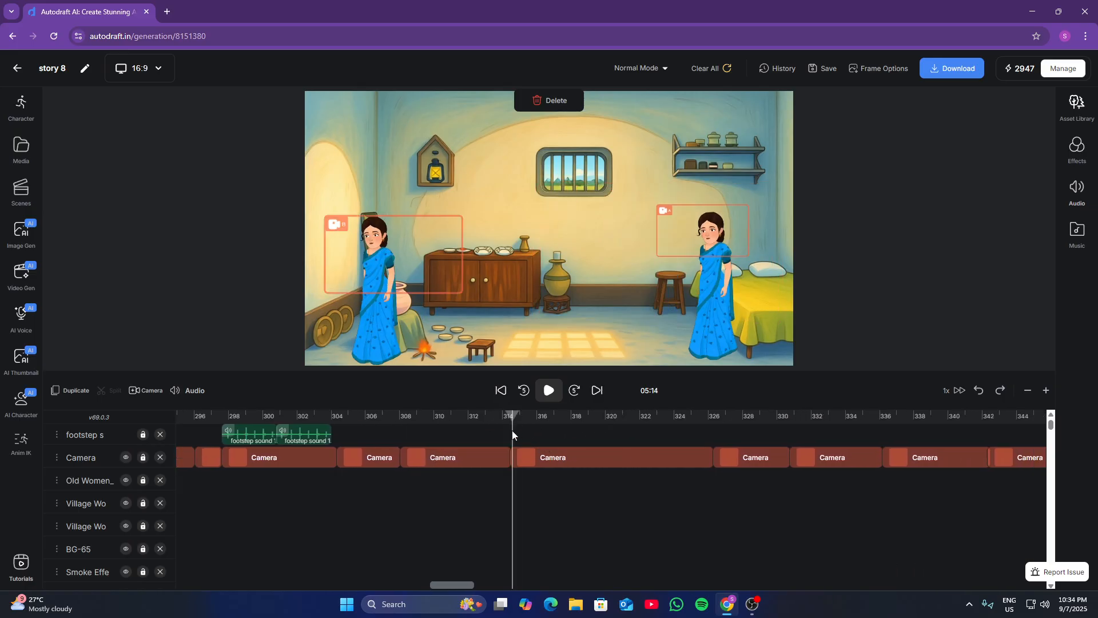
{"action": "key", "text": "ctrl+v"}
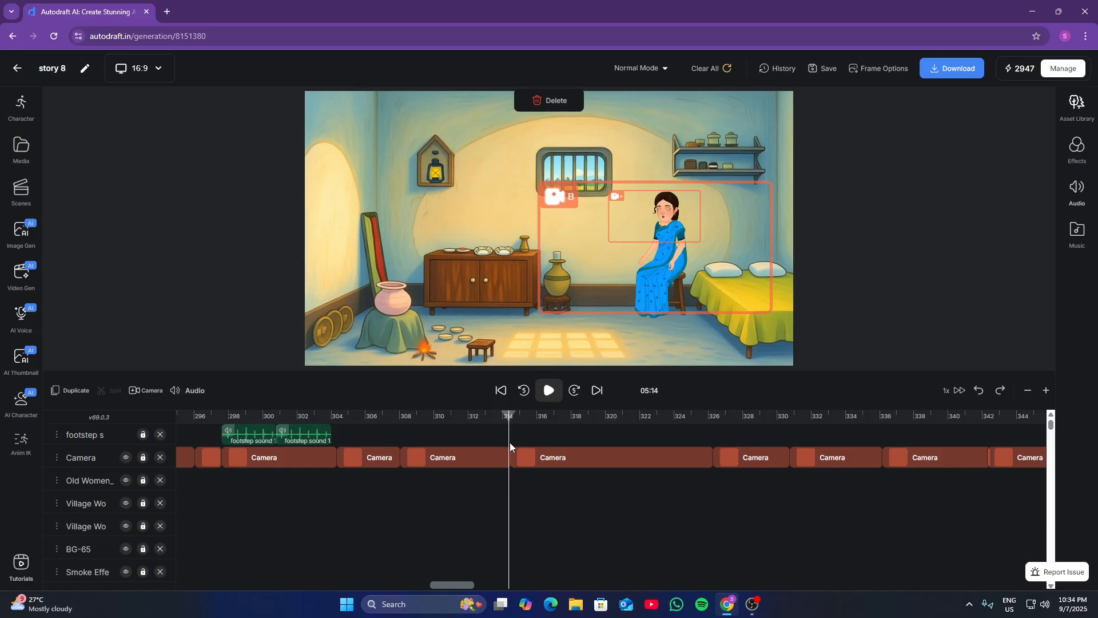
{"action": "left_click", "coordinate": [565, 421]}
{"action": "key", "text": "ctrl+v"}
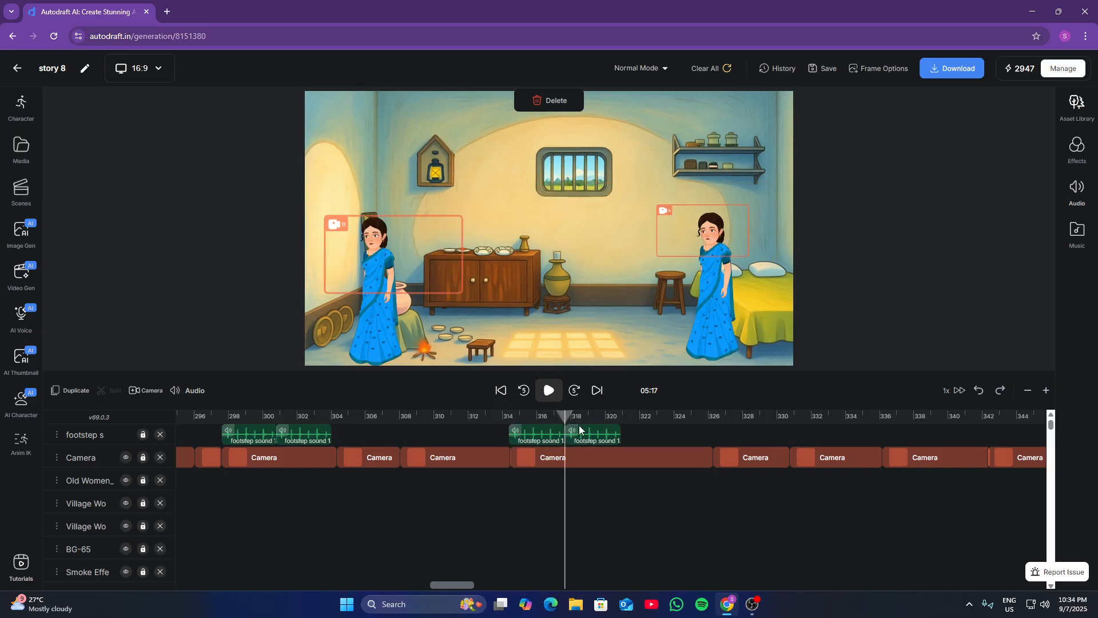
Continue the yellow-room walk with footstep copies at 05:20 and 05:24, trimming the last one's end to 05:26
{"action": "left_click", "coordinate": [624, 417]}
{"action": "key", "text": "ctrl+v"}
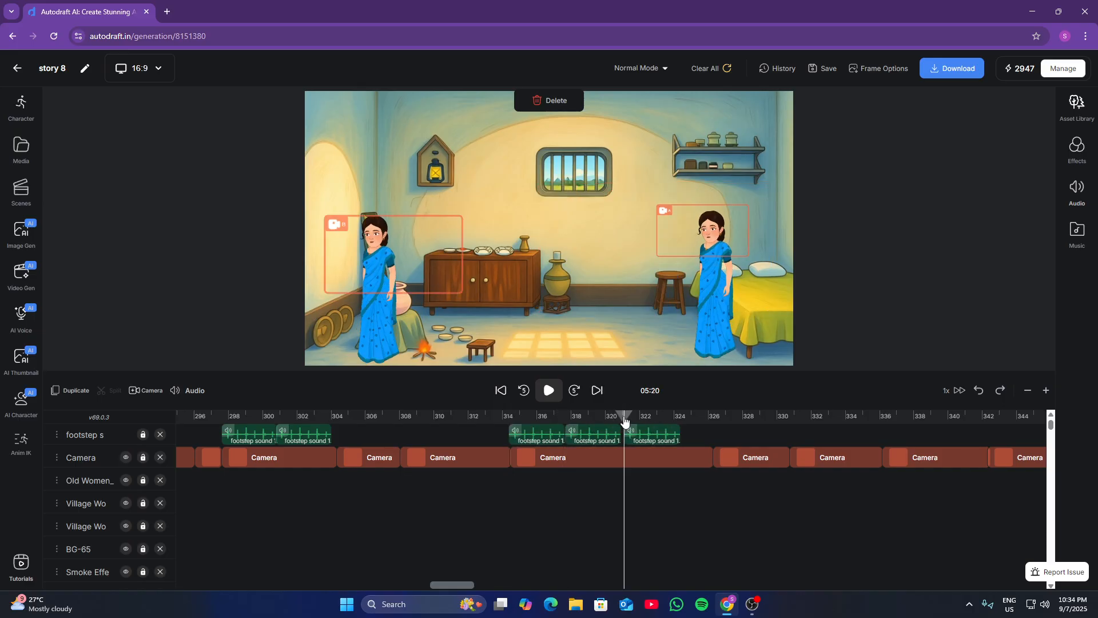
{"action": "left_click", "coordinate": [681, 414]}
{"action": "key", "text": "ctrl+v"}
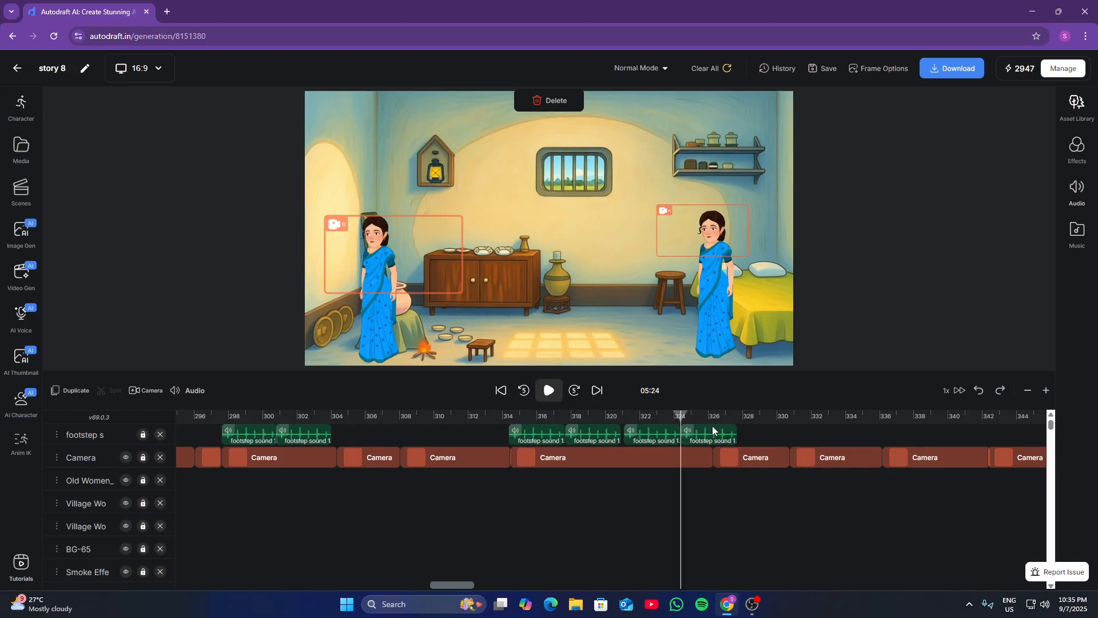
{"action": "left_click", "coordinate": [712, 430]}
{"action": "left_click_drag", "start_coordinate": [736, 435], "coordinate": [713, 436]}
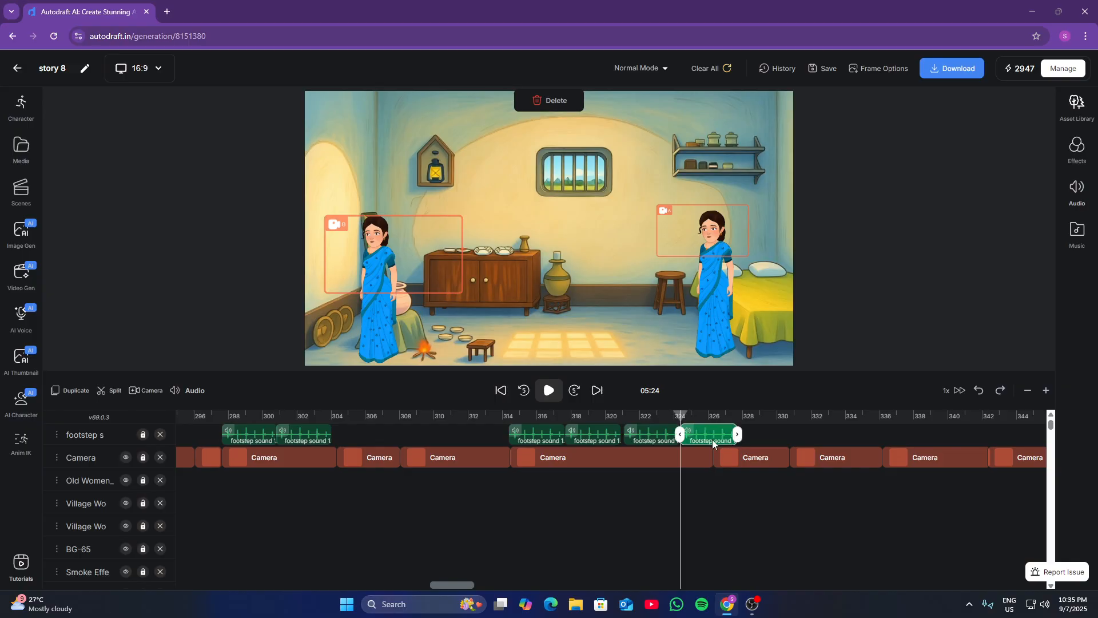
{"action": "left_click", "coordinate": [745, 422]}
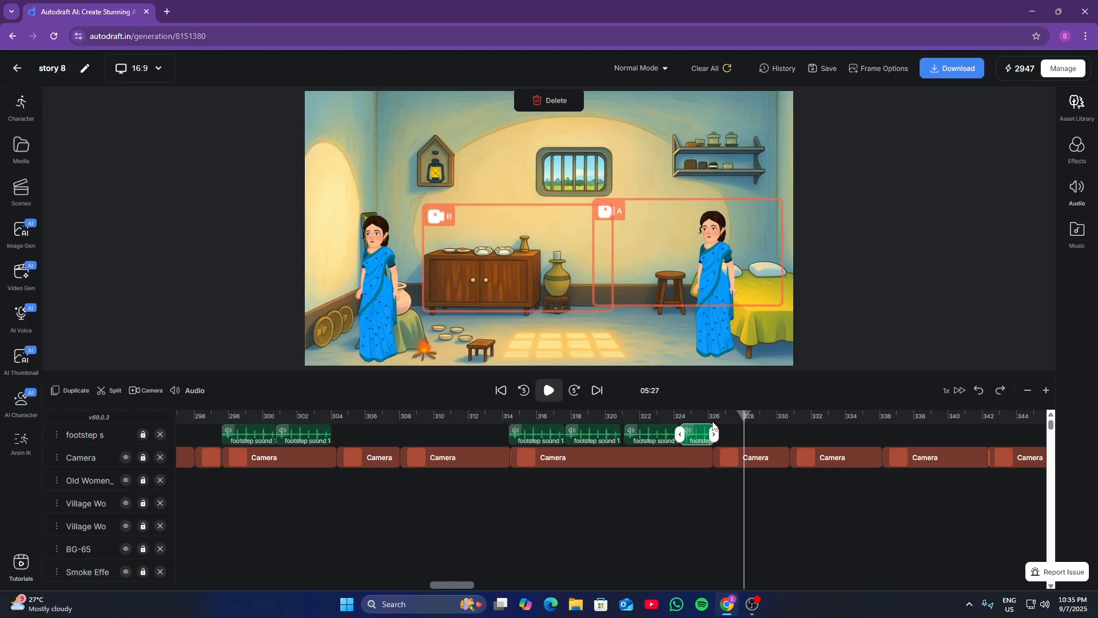
{"action": "left_click", "coordinate": [715, 419]}
Play back the yellow-room footsteps from 05:16 and extend the last footstep clip's end to 05:28
{"action": "left_click", "coordinate": [547, 418]}
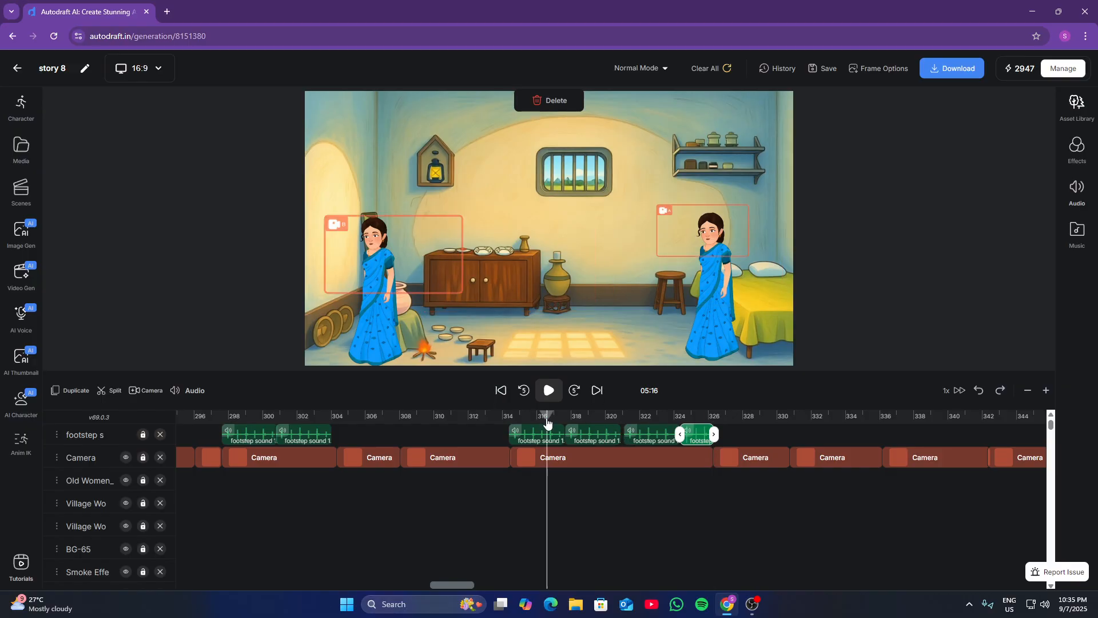
{"action": "left_click", "coordinate": [547, 401]}
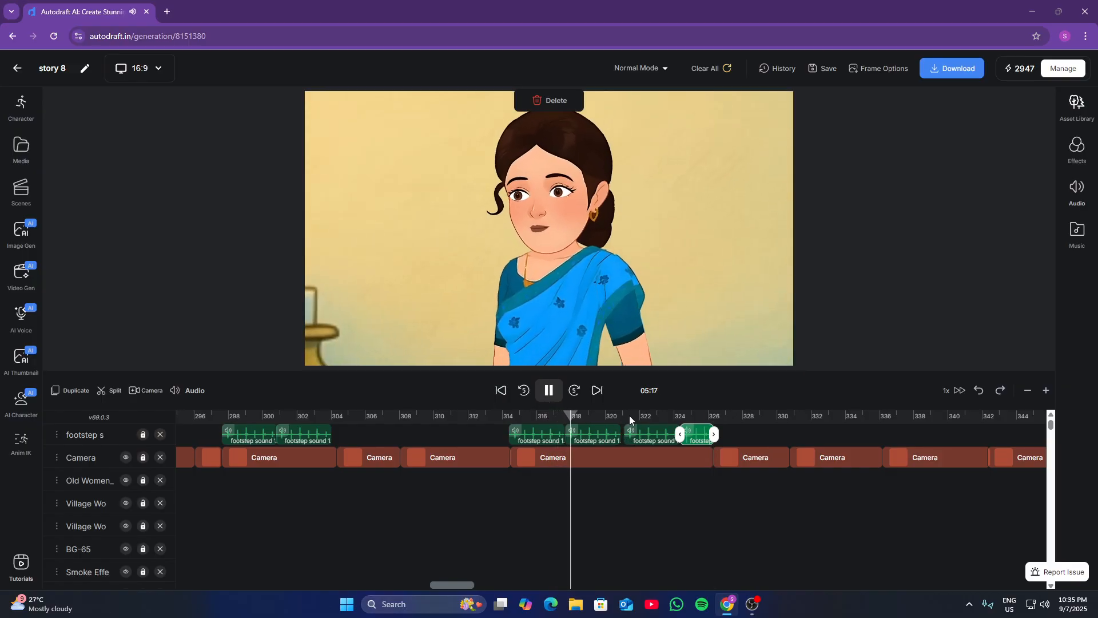
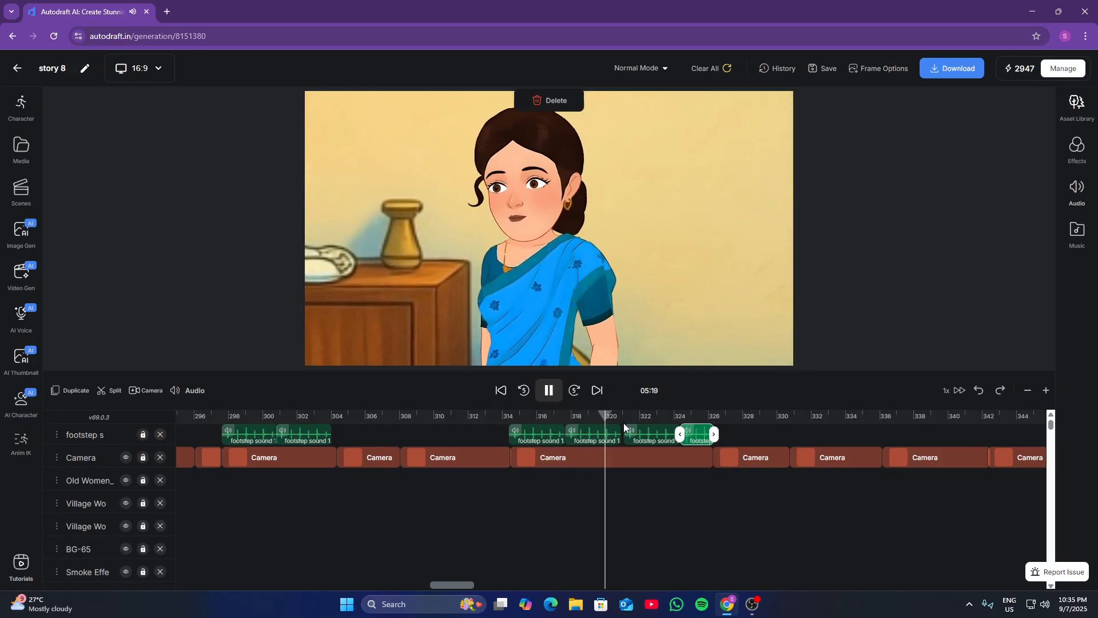
{"action": "left_click", "coordinate": [733, 428]}
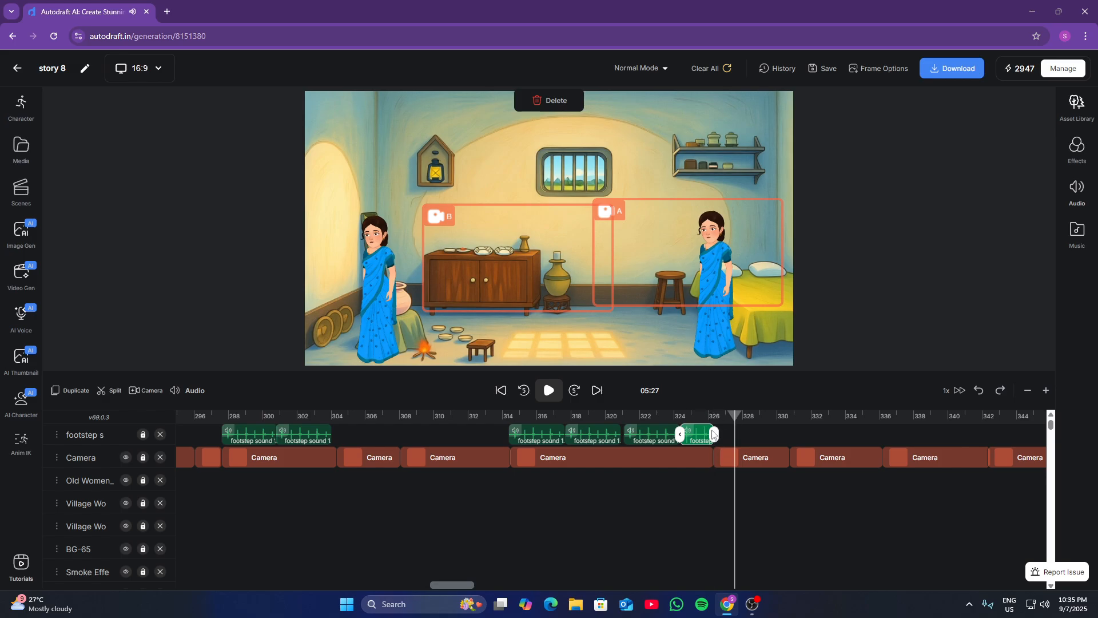
{"action": "left_click_drag", "start_coordinate": [714, 435], "coordinate": [755, 436]}
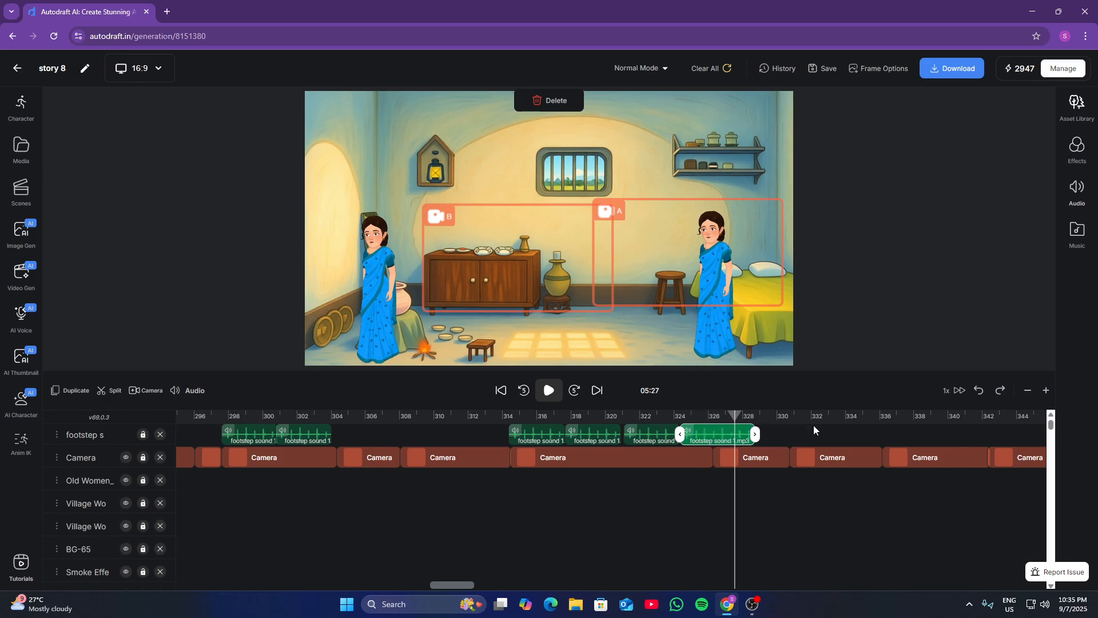
Paste a footstep sound copy at 05:28 and trim its end to about 05:30, near the end of the walking shot
{"action": "left_click", "coordinate": [756, 418]}
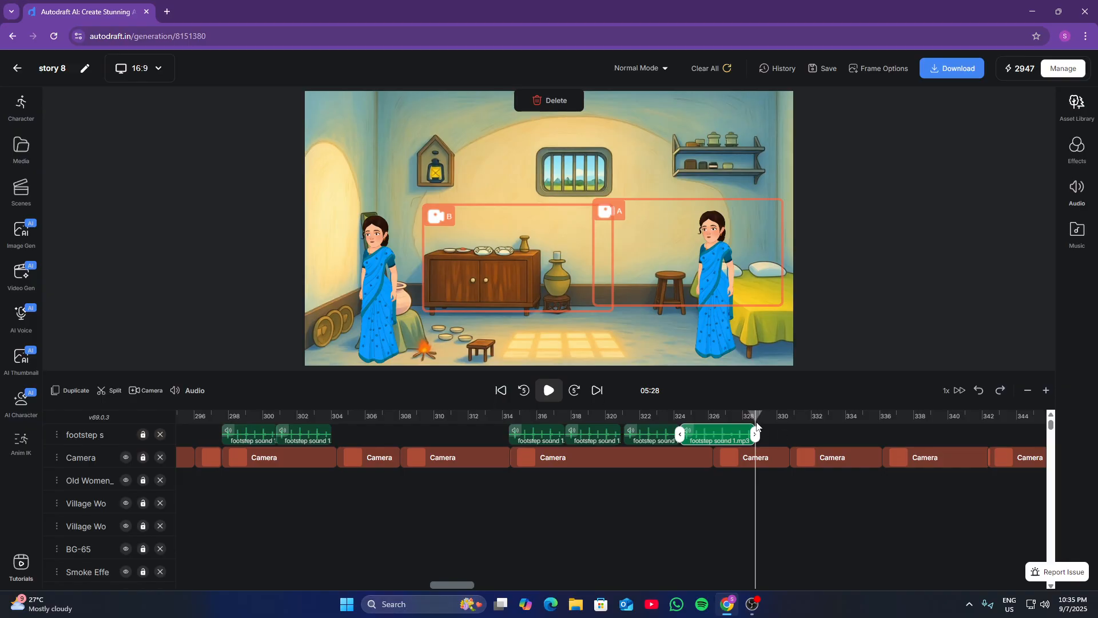
{"action": "key", "text": "ctrl+v"}
{"action": "left_click", "coordinate": [816, 437]}
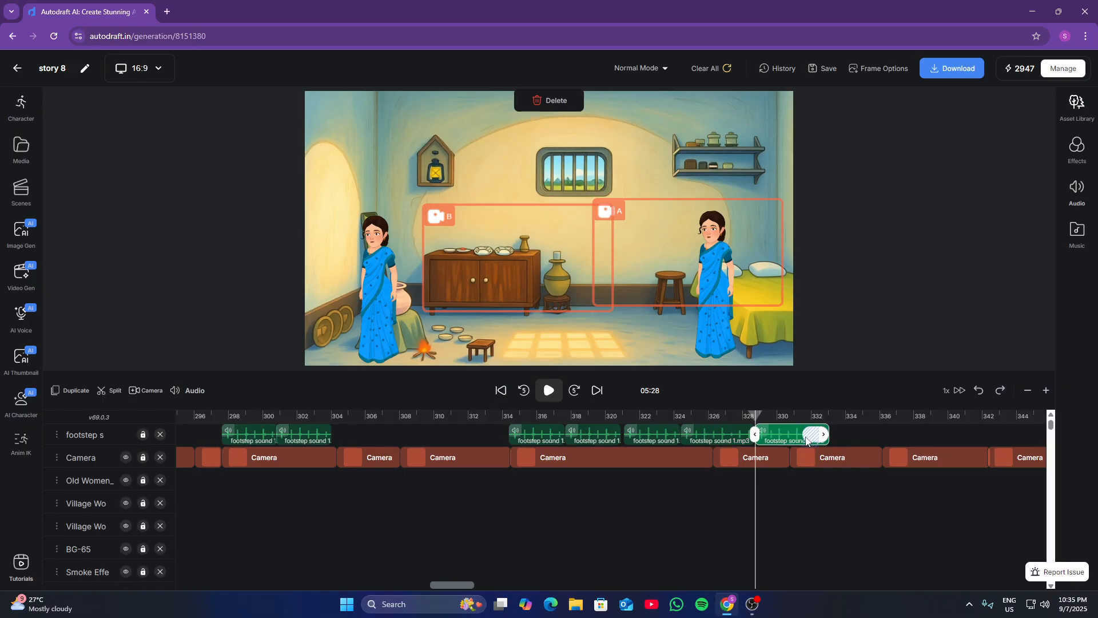
{"action": "left_click_drag", "start_coordinate": [828, 435], "coordinate": [796, 435]}
Paste back-to-back short footstep copies at 05:35 and 05:38, where the blue-sari woman walks with her bag
{"action": "left_click", "coordinate": [818, 426]}
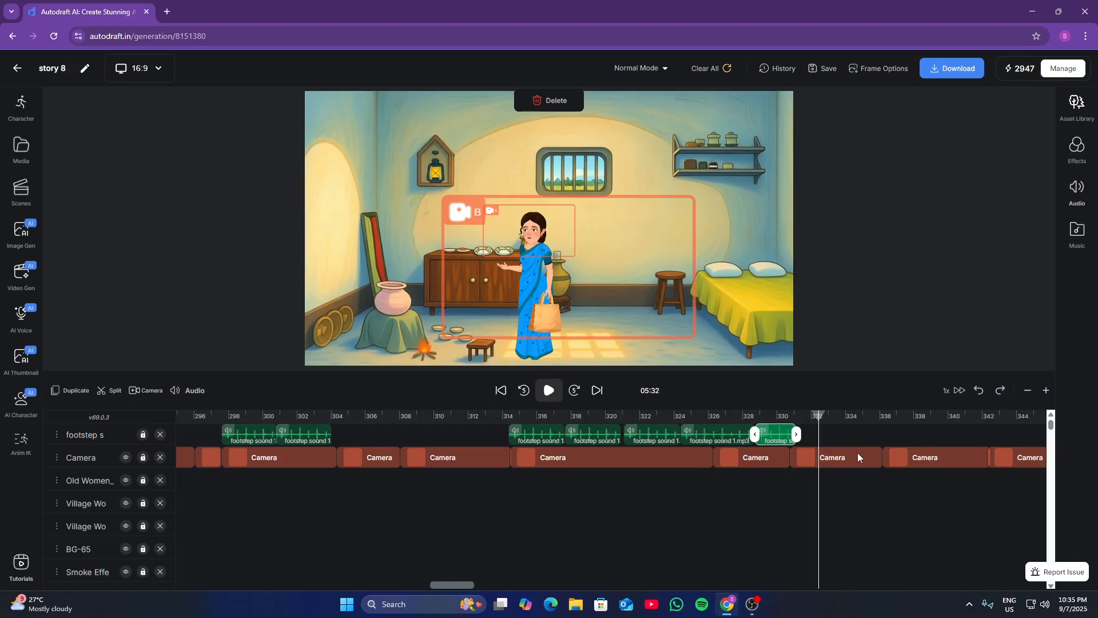
{"action": "scroll", "coordinate": [852, 439], "scroll_direction": "right", "scroll_amount": 1}
{"action": "left_click", "coordinate": [855, 436]}
{"action": "left_click", "coordinate": [884, 435]}
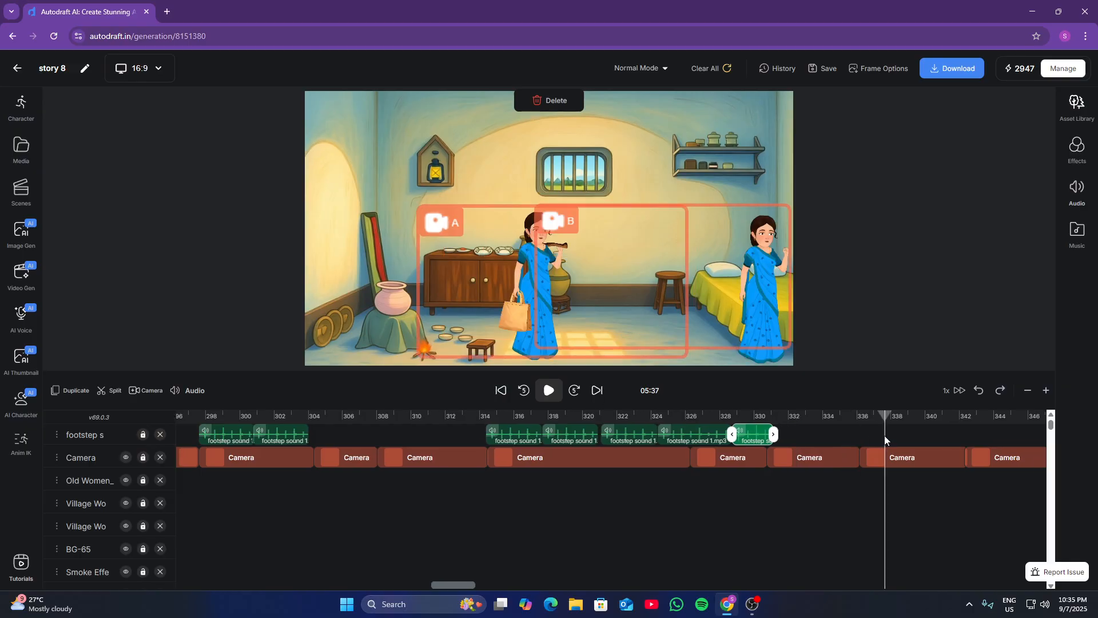
{"action": "scroll", "coordinate": [858, 434], "scroll_direction": "right", "scroll_amount": 1}
{"action": "scroll", "coordinate": [839, 437], "scroll_direction": "right", "scroll_amount": 2}
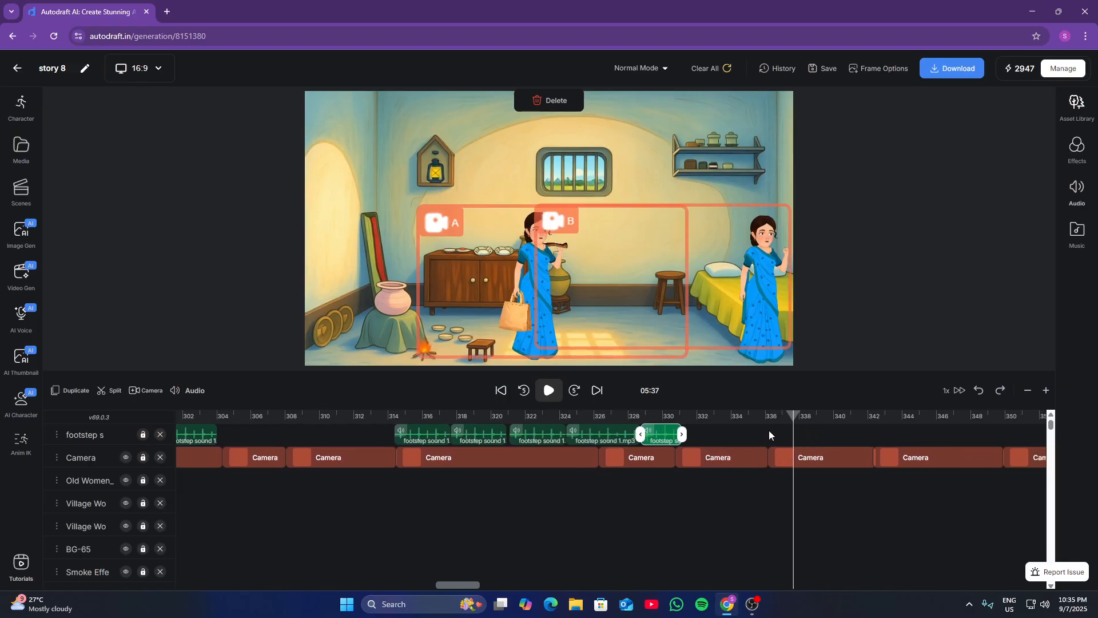
{"action": "left_click", "coordinate": [770, 433]}
{"action": "key", "text": "ctrl+v"}
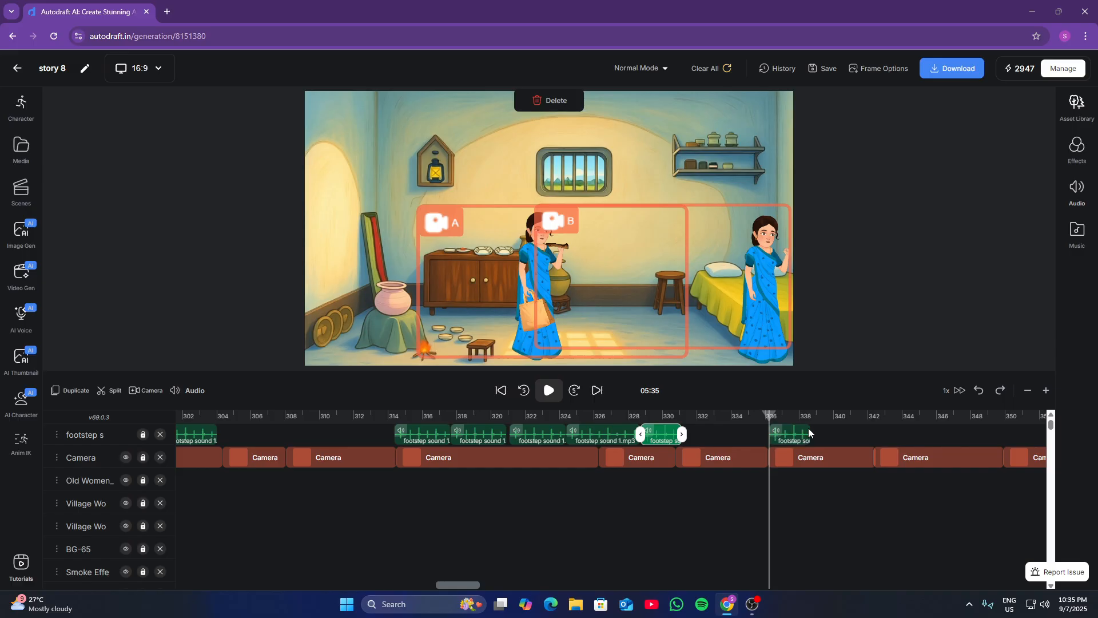
{"action": "left_click", "coordinate": [809, 419]}
{"action": "key", "text": "ctrl+v"}
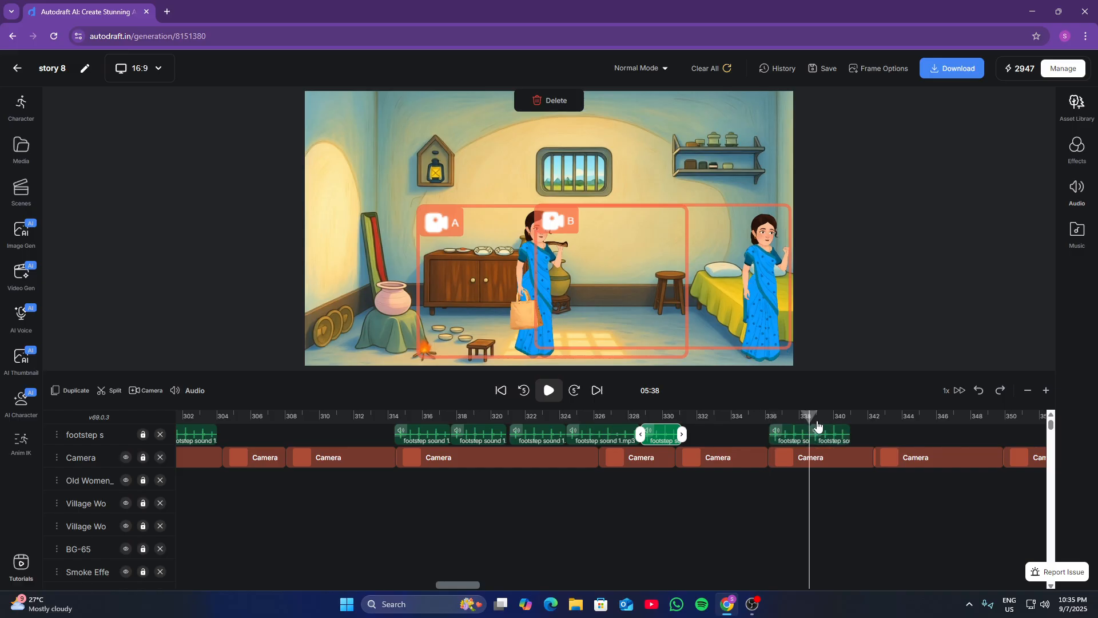
Paste a third short footstep copy at about 05:40 and trim its end to 05:42, where the scene changes
{"action": "left_click", "coordinate": [851, 414]}
{"action": "key", "text": "ctrl+v"}
{"action": "left_click", "coordinate": [878, 415]}
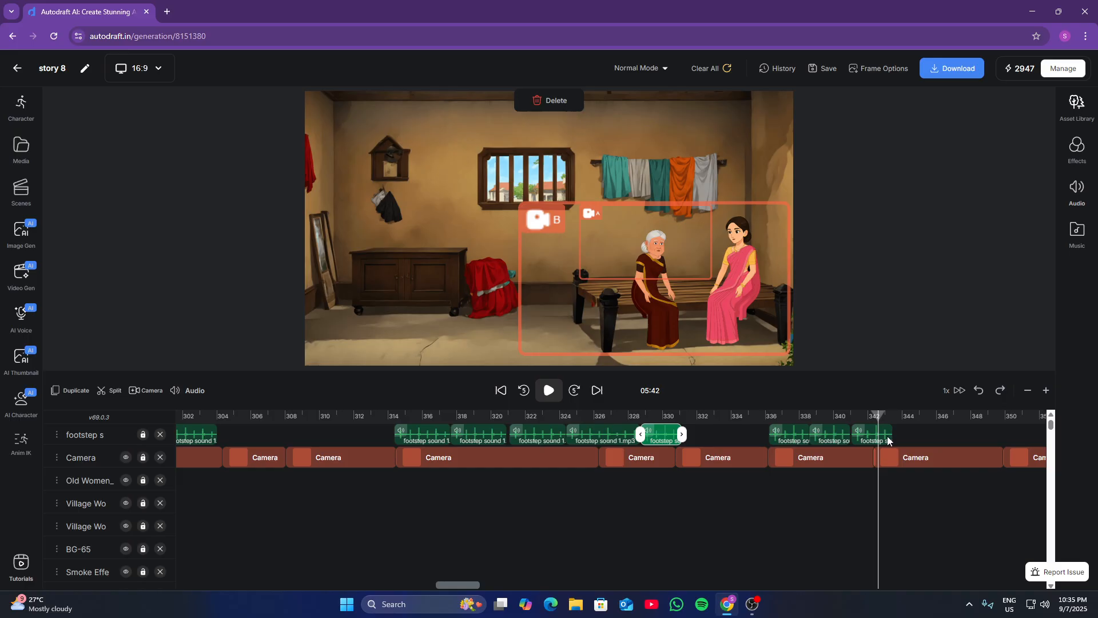
{"action": "left_click", "coordinate": [890, 438]}
{"action": "left_click_drag", "start_coordinate": [892, 438], "coordinate": [871, 445]}
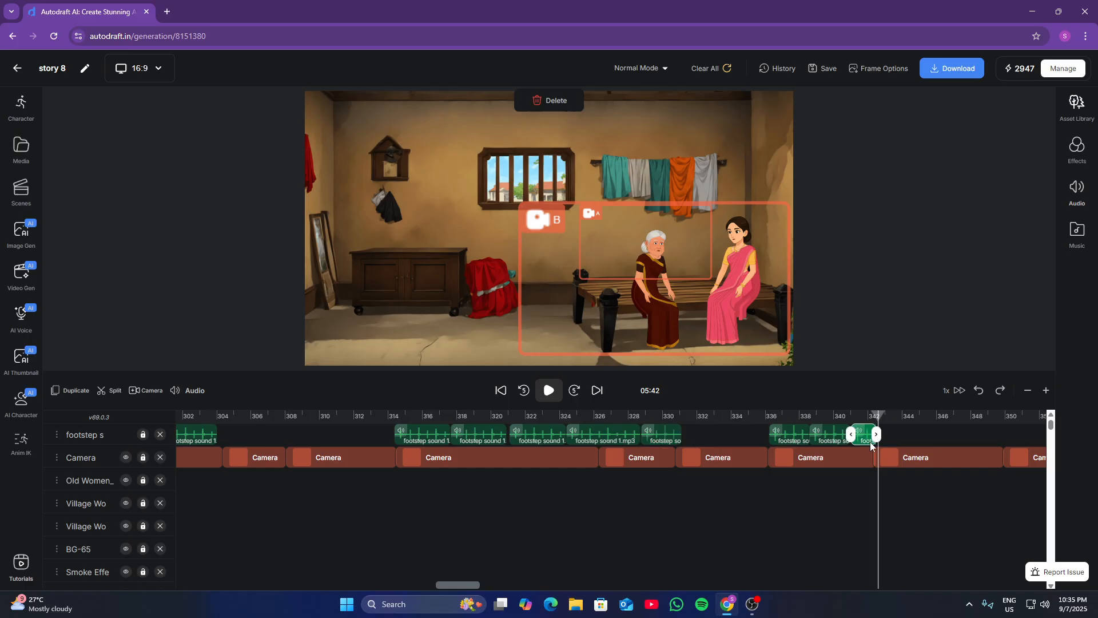
Select the middle short footstep clip and look through the scenes from 05:42 onward for the next walking shot
{"action": "left_click", "coordinate": [830, 436]}
{"action": "scroll", "coordinate": [836, 462], "scroll_direction": "right", "scroll_amount": 5}
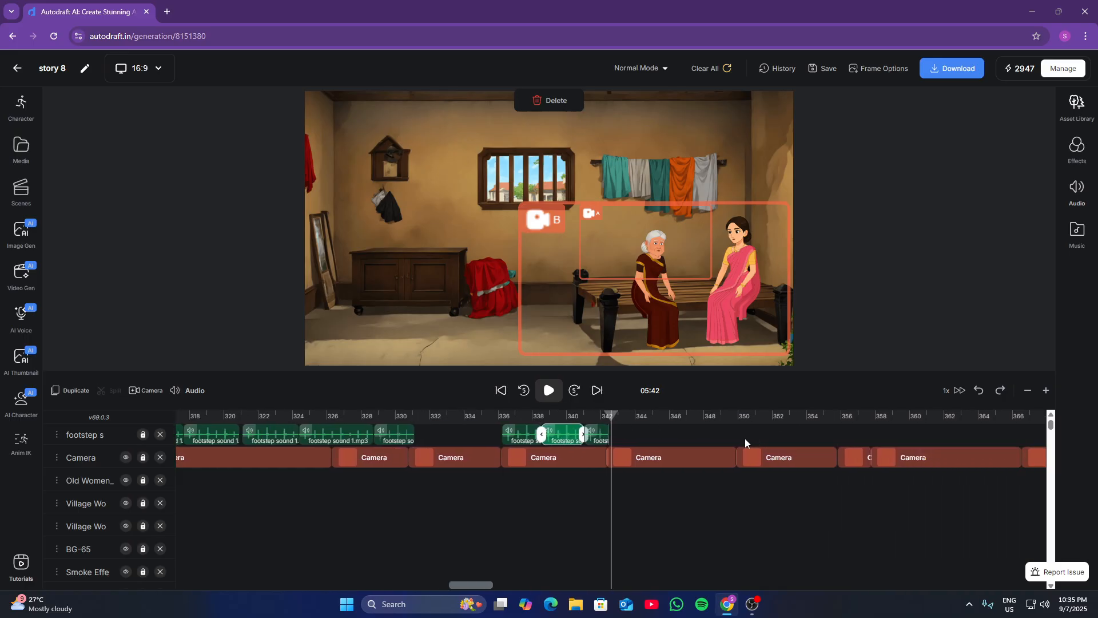
{"action": "scroll", "coordinate": [738, 442], "scroll_direction": "right", "scroll_amount": 1}
{"action": "left_click", "coordinate": [715, 440]}
{"action": "left_click", "coordinate": [792, 433]}
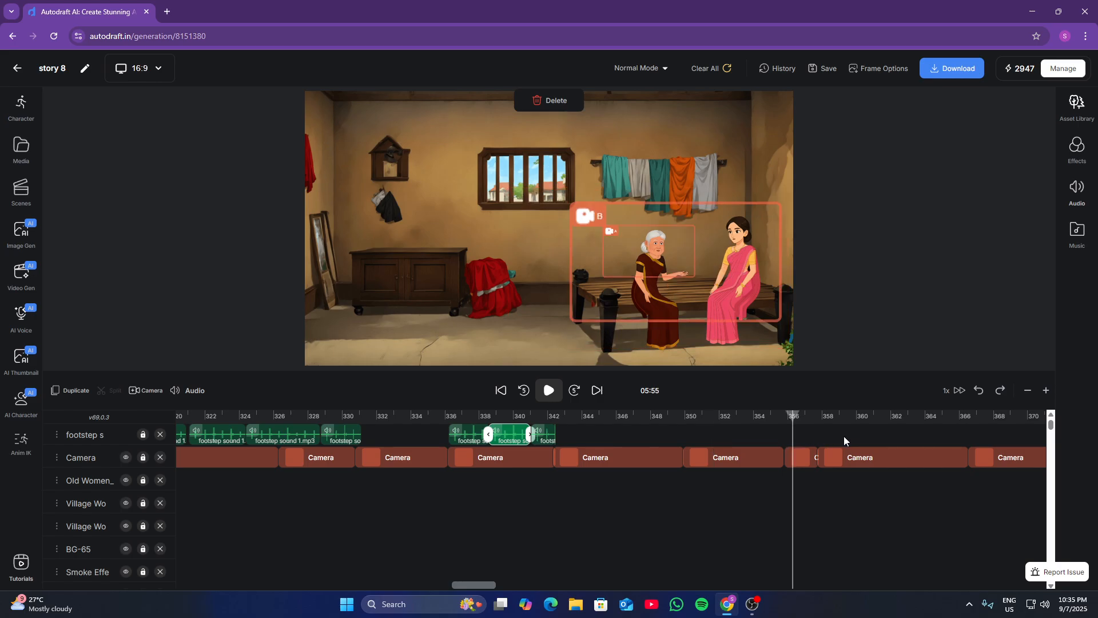
{"action": "left_click", "coordinate": [834, 439]}
{"action": "scroll", "coordinate": [813, 438], "scroll_direction": "right", "scroll_amount": 3}
{"action": "scroll", "coordinate": [811, 435], "scroll_direction": "right", "scroll_amount": 4}
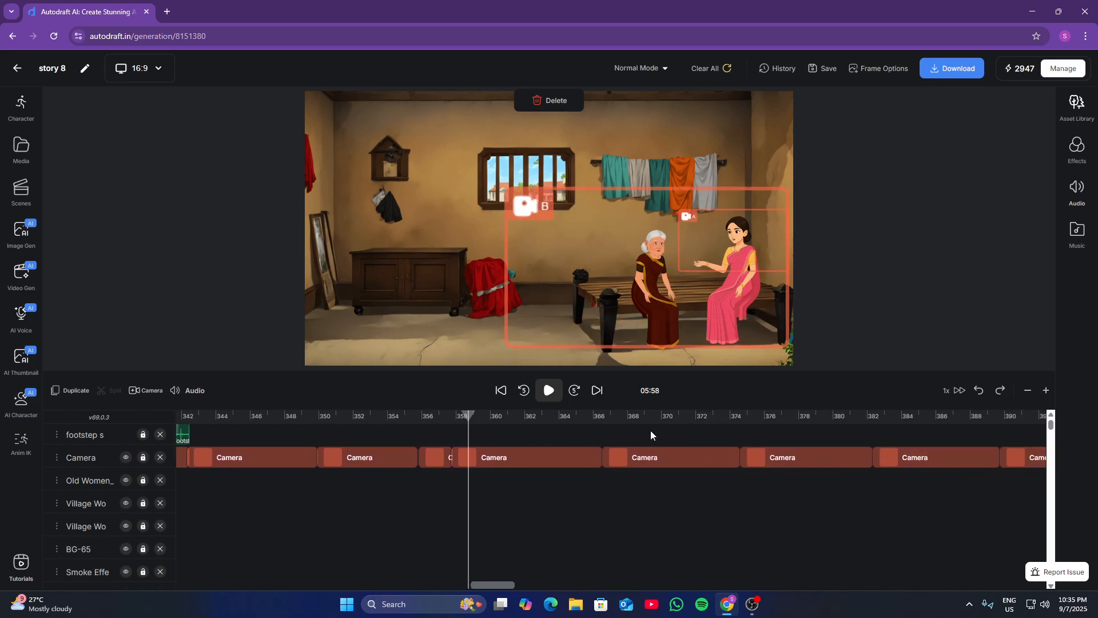
{"action": "left_click", "coordinate": [636, 435]}
{"action": "left_click", "coordinate": [803, 440]}
{"action": "scroll", "coordinate": [803, 440], "scroll_direction": "right", "scroll_amount": 12}
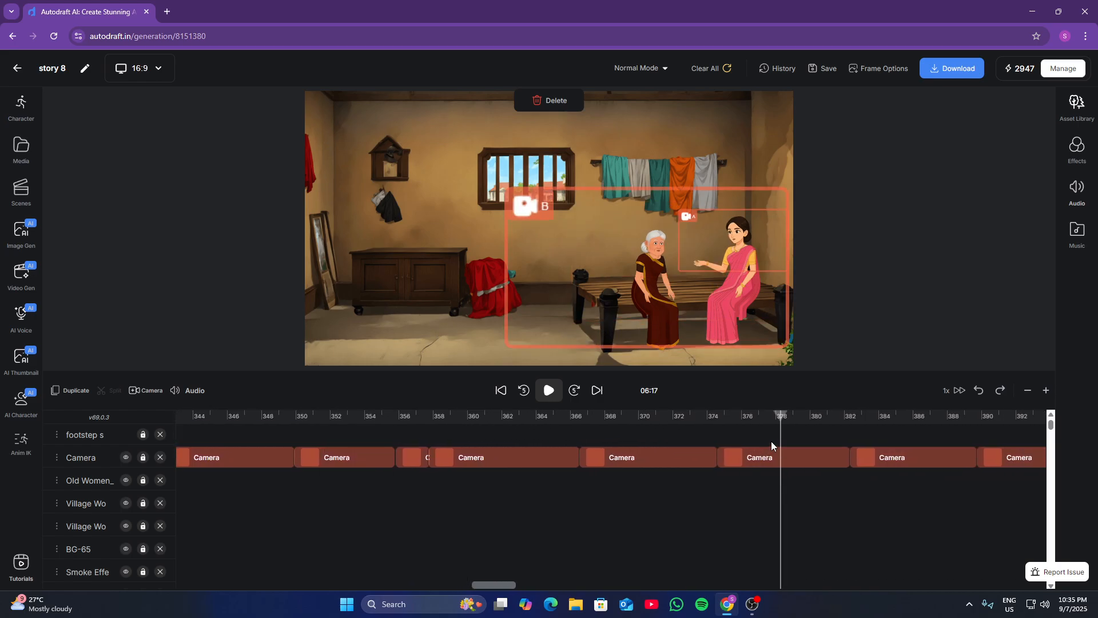
{"action": "left_click", "coordinate": [635, 439]}
{"action": "scroll", "coordinate": [676, 441], "scroll_direction": "right", "scroll_amount": 1}
{"action": "left_click", "coordinate": [712, 443]}
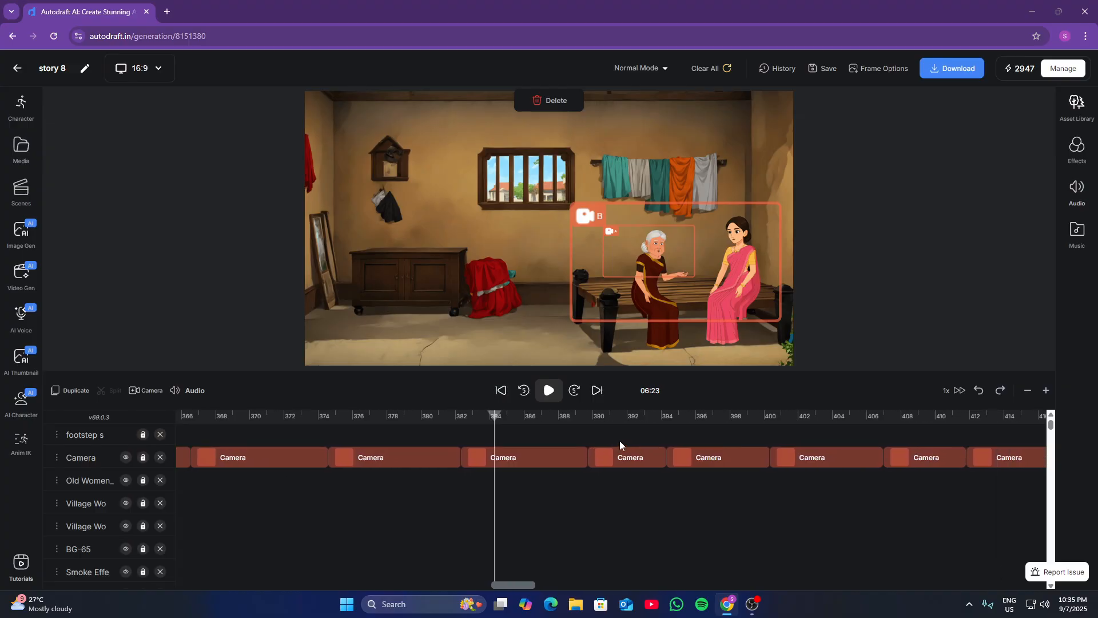
{"action": "left_click", "coordinate": [705, 439]}
{"action": "scroll", "coordinate": [686, 439], "scroll_direction": "right", "scroll_amount": 1}
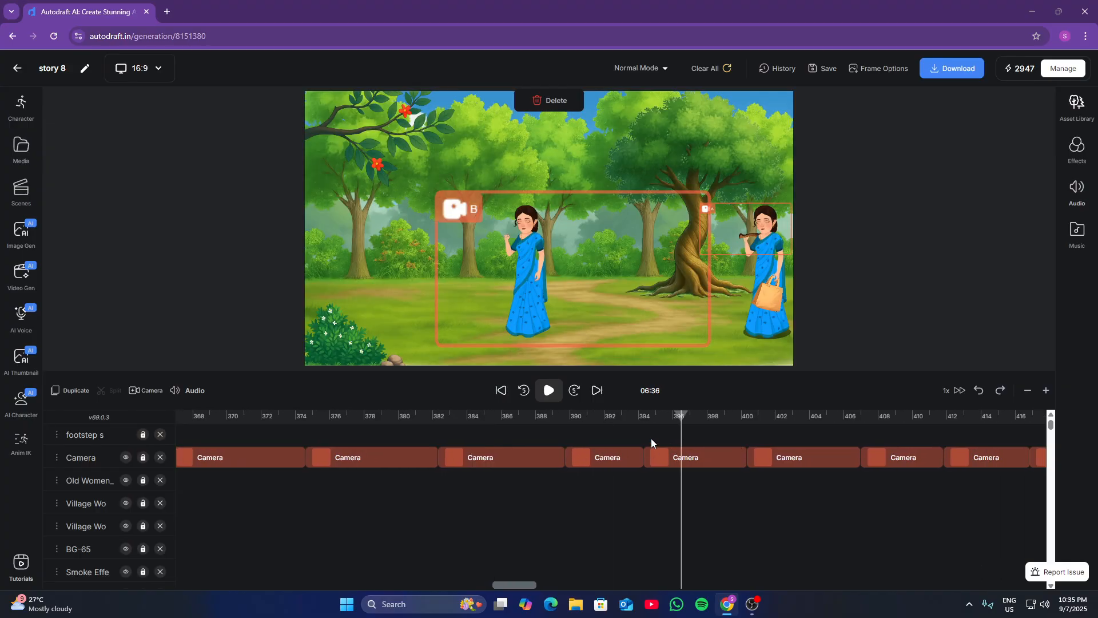
Paste four back-to-back short footstep copies from 06:33 to about 06:43, where the blue-sari woman walks through the forest
{"action": "left_click", "coordinate": [643, 438]}
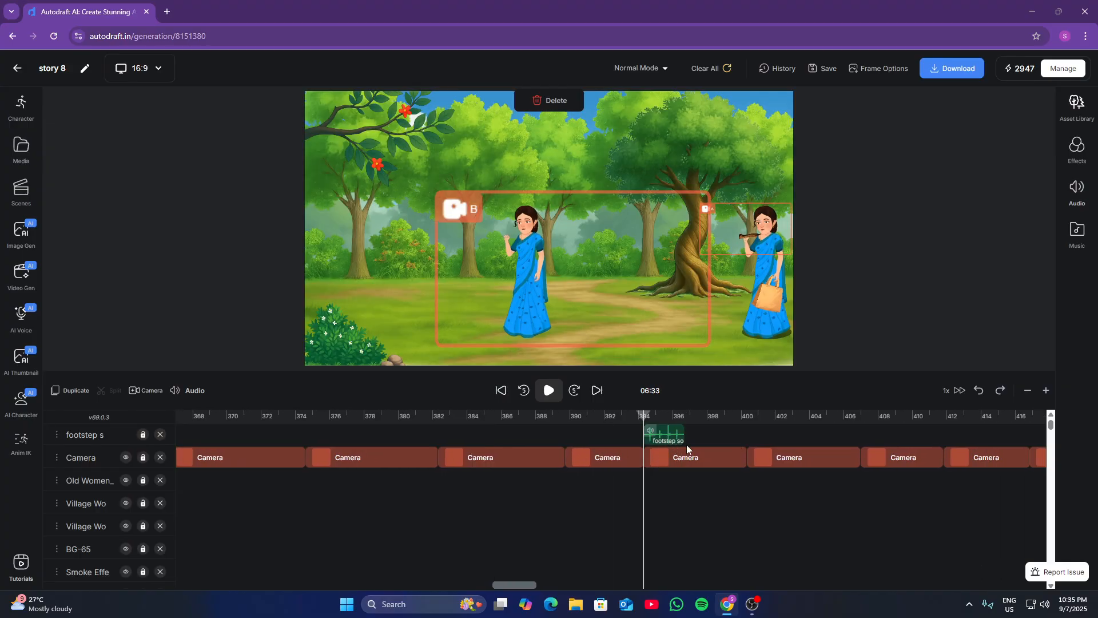
{"action": "left_click", "coordinate": [687, 429]}
{"action": "key", "text": "ctrl+v"}
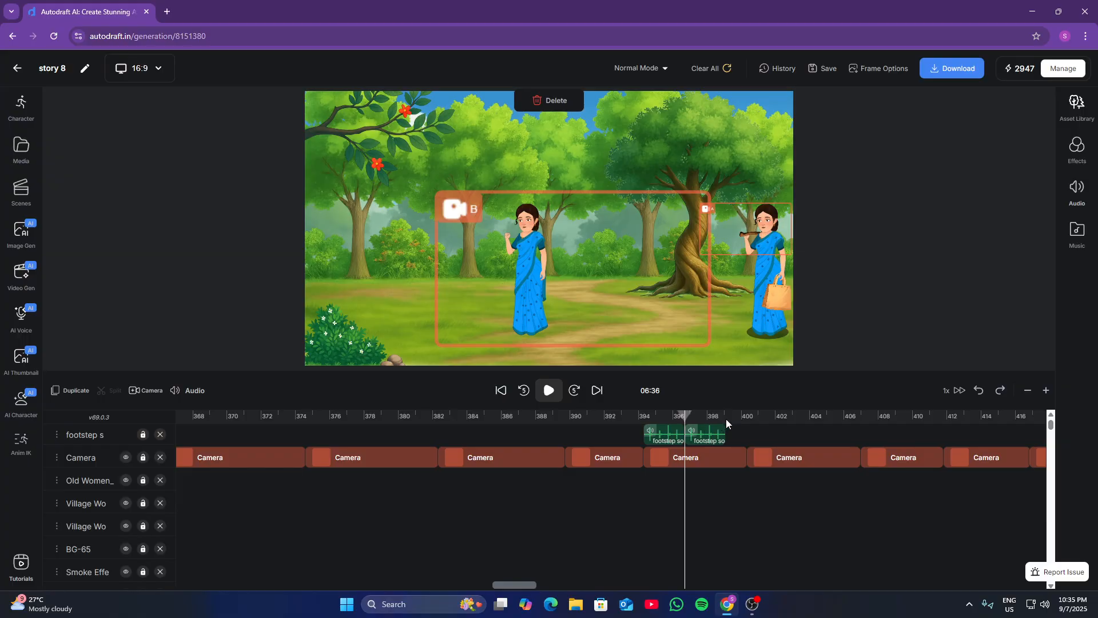
{"action": "left_click", "coordinate": [728, 420]}
{"action": "left_click", "coordinate": [766, 420]}
{"action": "key", "text": "ctrl+v"}
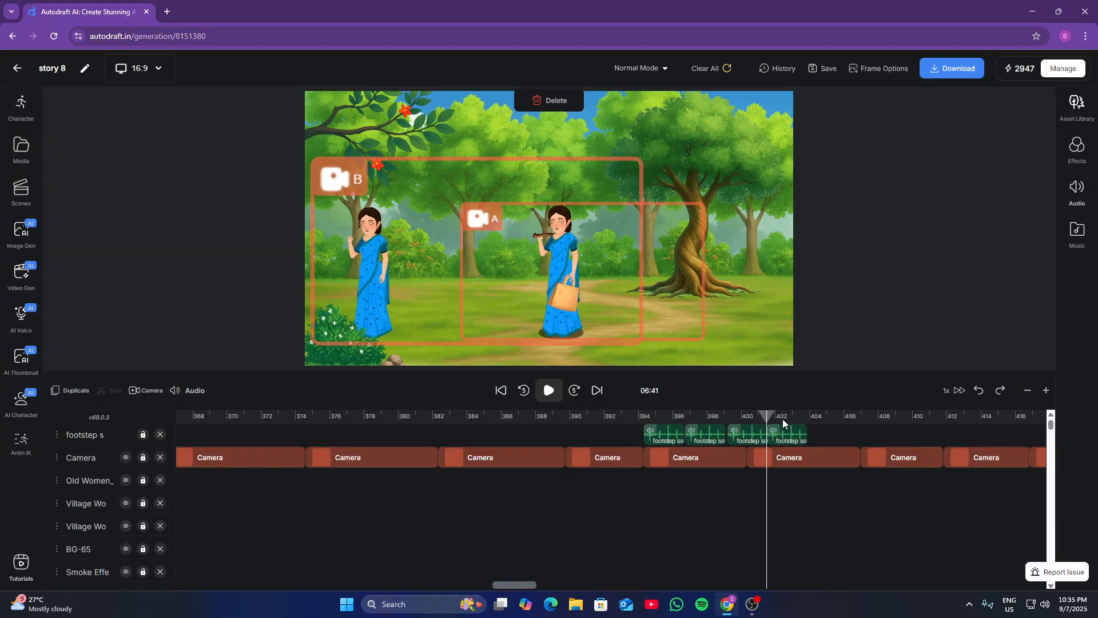
Paste two more footstep copies at about 06:43 and 06:45, trimming the last one's end to the scene change near 06:46
{"action": "left_click", "coordinate": [806, 417]}
{"action": "key", "text": "ctrl+v"}
{"action": "left_click", "coordinate": [850, 416]}
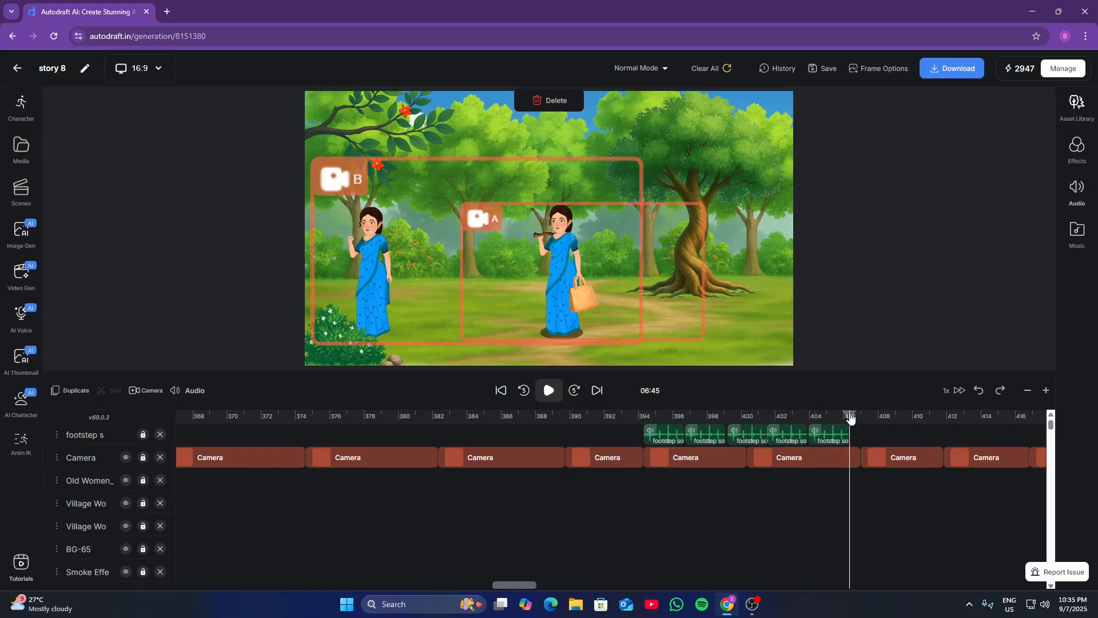
{"action": "key", "text": "ctrl+v"}
{"action": "left_click", "coordinate": [871, 414]}
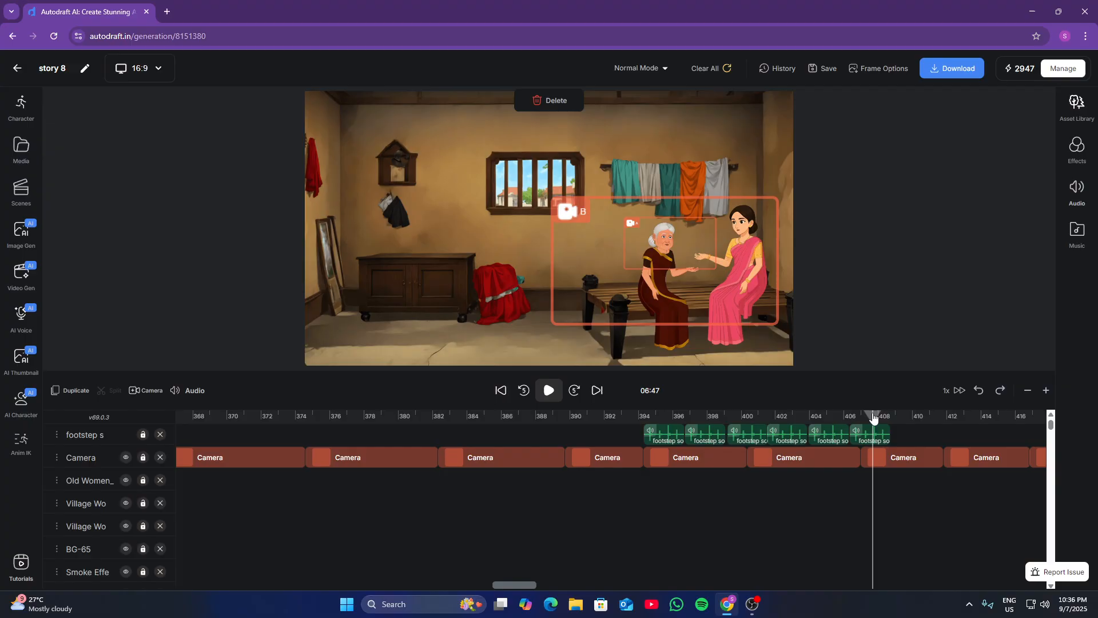
{"action": "left_click", "coordinate": [880, 442]}
{"action": "left_click_drag", "start_coordinate": [888, 435], "coordinate": [870, 429]}
Paste two back-to-back short footstep copies at 06:51 and 06:53, where the blue-sari woman walks between the trees at sunset
{"action": "left_click", "coordinate": [825, 441]}
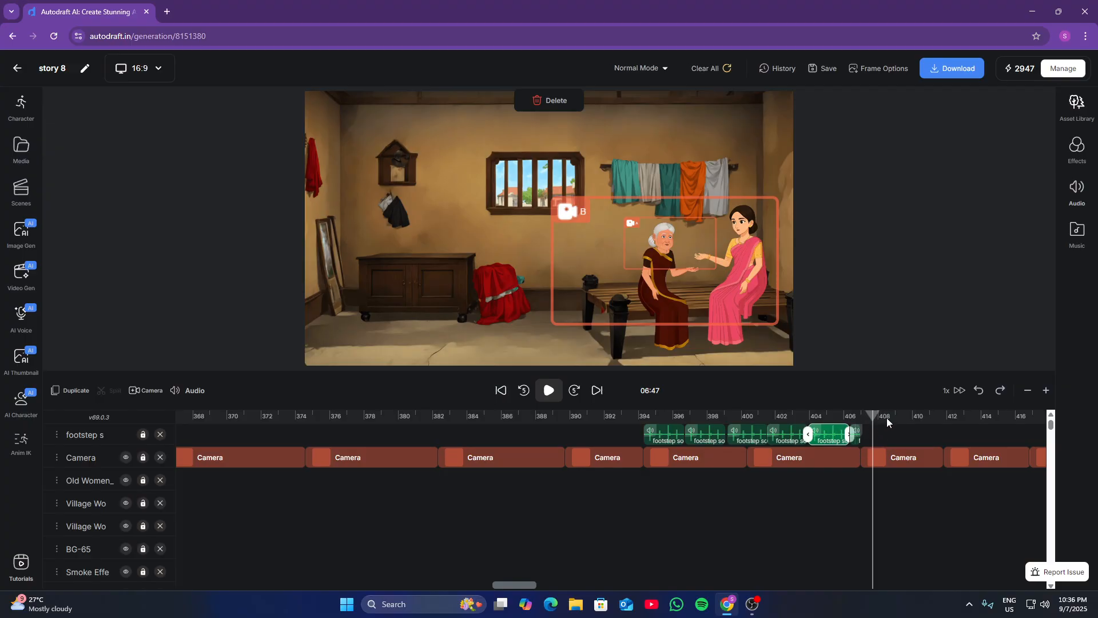
{"action": "left_click", "coordinate": [891, 416]}
{"action": "scroll", "coordinate": [892, 436], "scroll_direction": "right", "scroll_amount": 5}
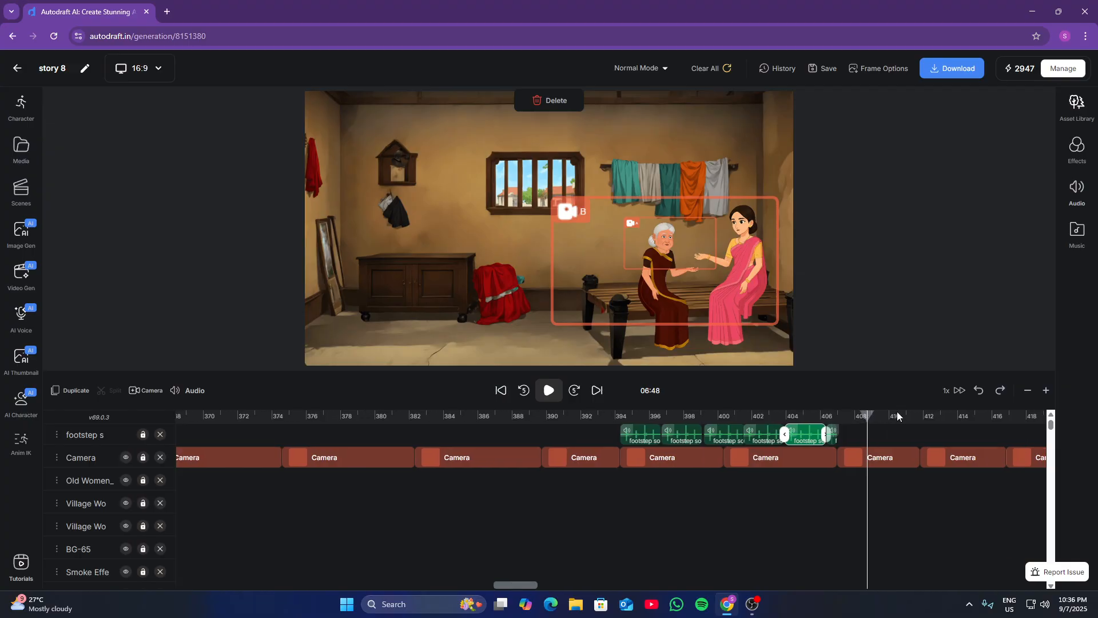
{"action": "left_click", "coordinate": [731, 425]}
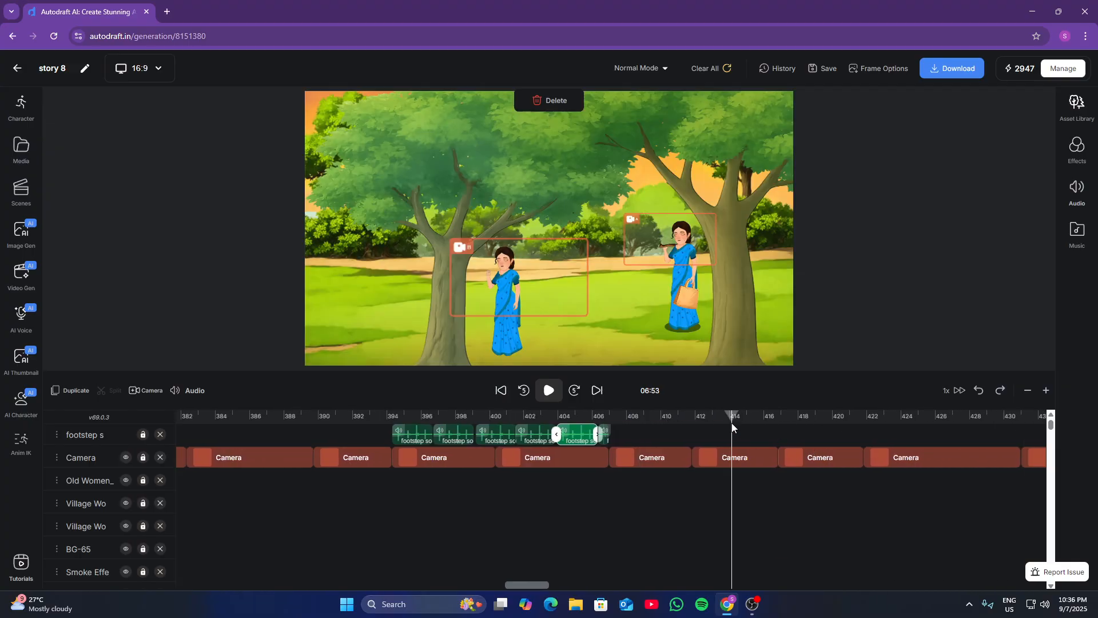
{"action": "left_click", "coordinate": [694, 419]}
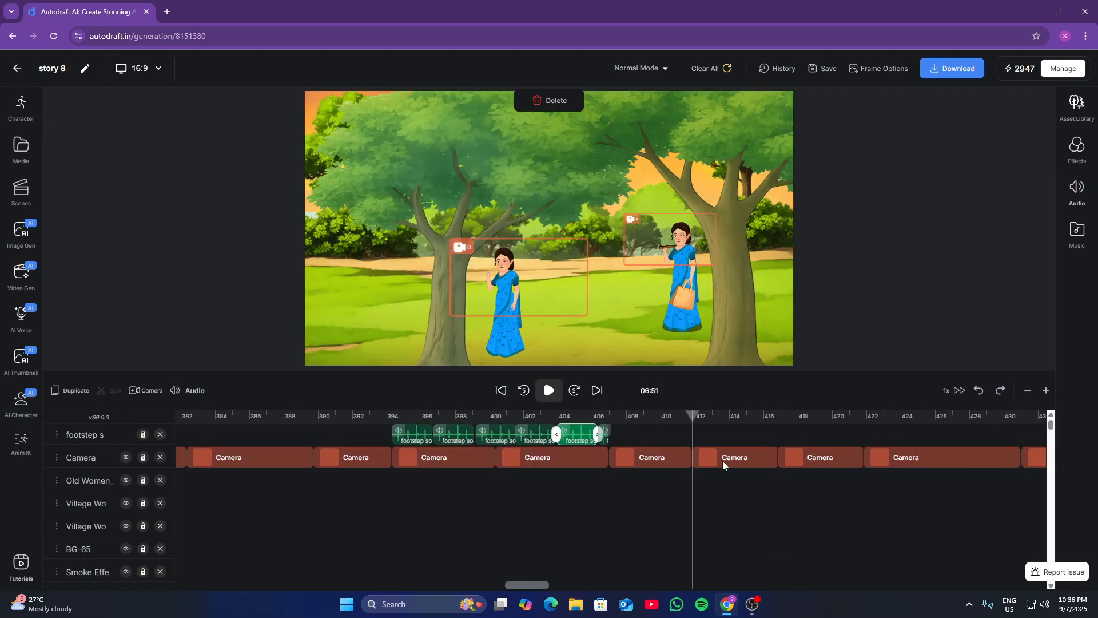
{"action": "left_click", "coordinate": [735, 426]}
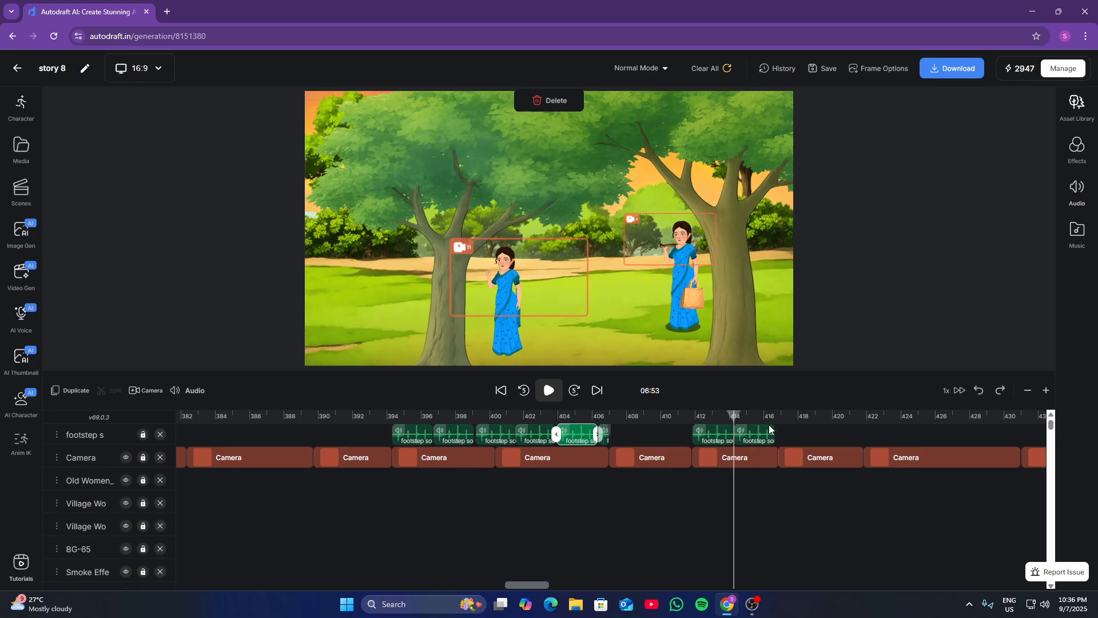
Look through the tree-cutting, resting and rabbit scenes from 06:56 onward for the next shot with someone walking
{"action": "left_click", "coordinate": [787, 423]}
{"action": "scroll", "coordinate": [804, 434], "scroll_direction": "right", "scroll_amount": 1}
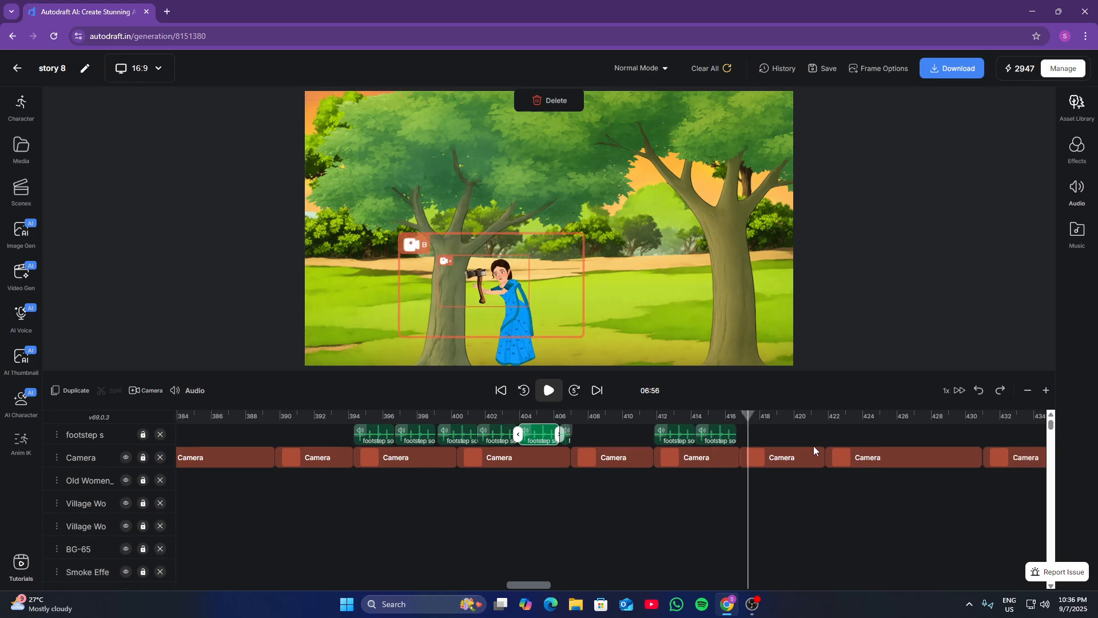
{"action": "scroll", "coordinate": [813, 445], "scroll_direction": "right", "scroll_amount": 10}
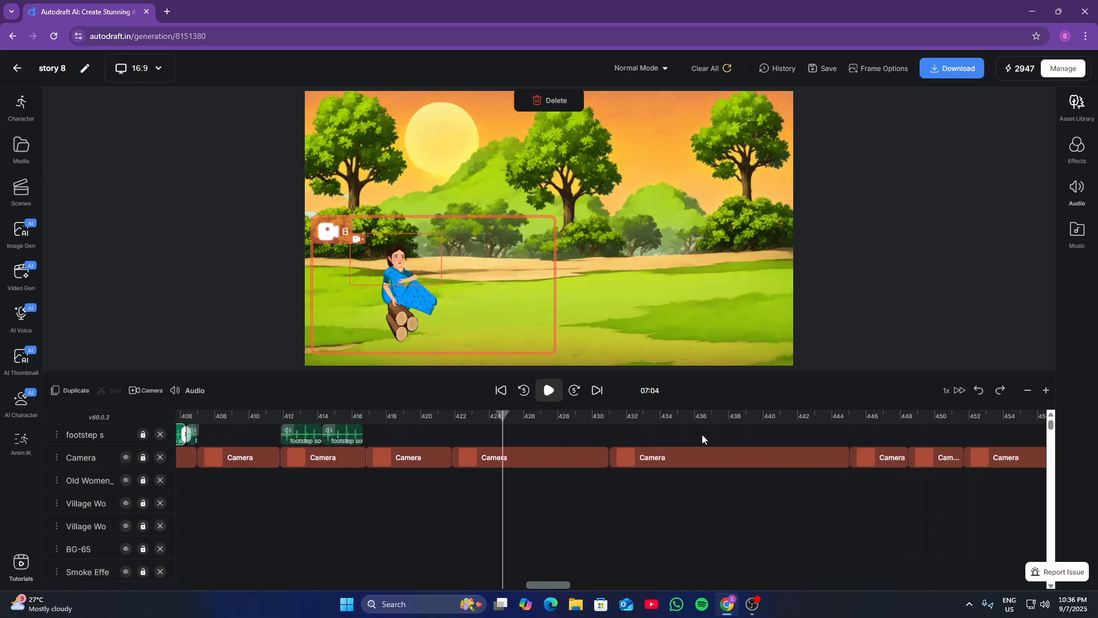
{"action": "left_click", "coordinate": [702, 434]}
{"action": "scroll", "coordinate": [730, 438], "scroll_direction": "right", "scroll_amount": 6}
{"action": "left_click", "coordinate": [674, 438]}
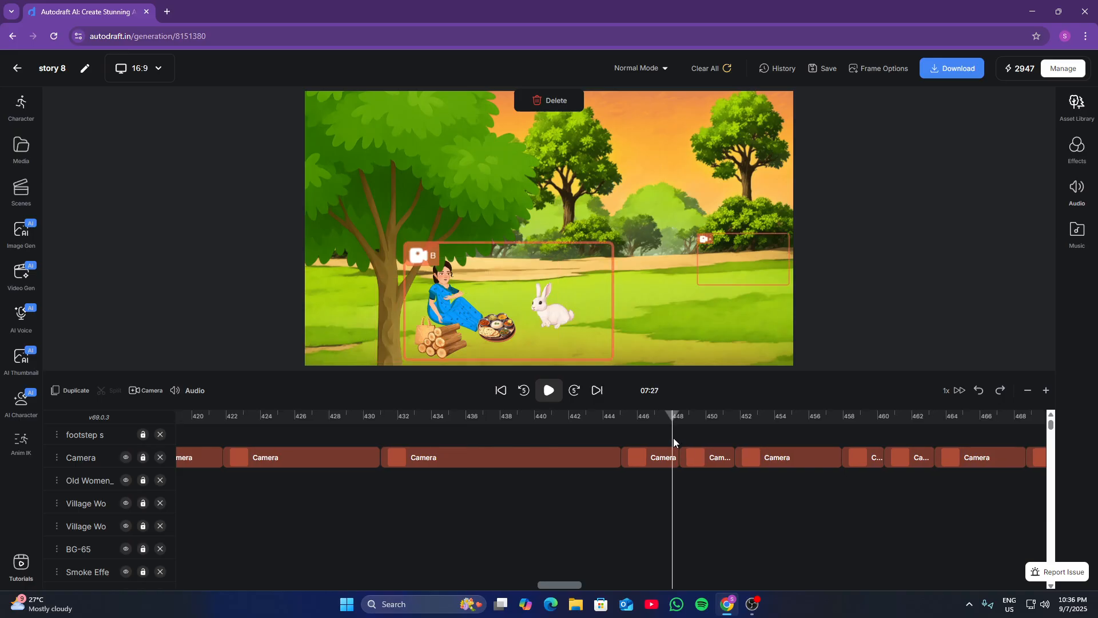
{"action": "left_click", "coordinate": [731, 444]}
{"action": "left_click", "coordinate": [766, 436]}
{"action": "scroll", "coordinate": [771, 442], "scroll_direction": "right", "scroll_amount": 1}
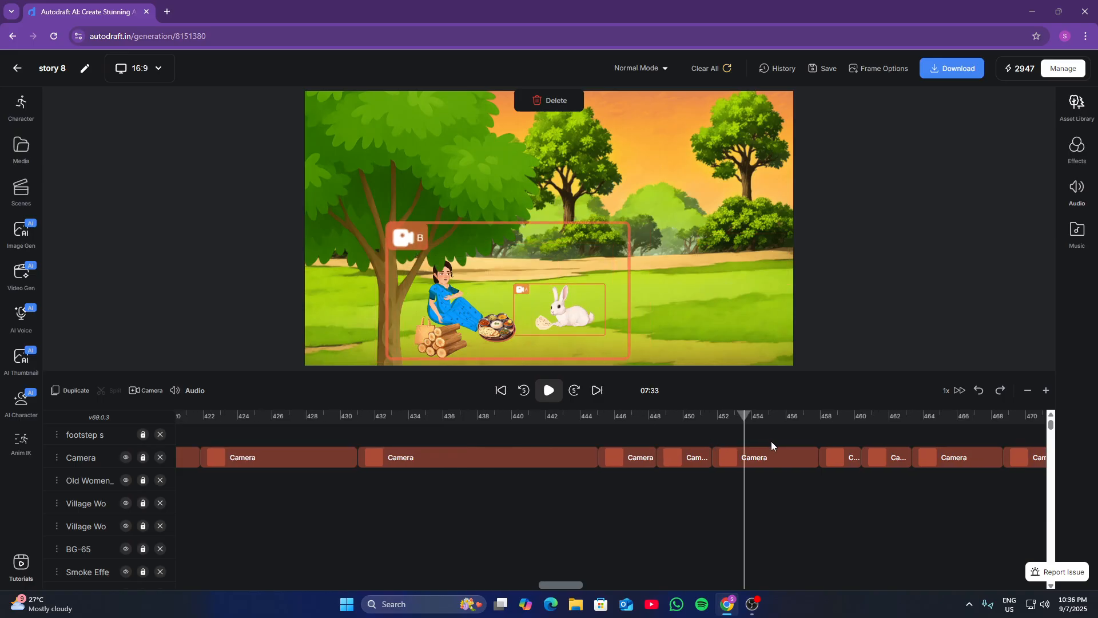
{"action": "scroll", "coordinate": [772, 442], "scroll_direction": "right", "scroll_amount": 9}
{"action": "left_click", "coordinate": [636, 437]}
{"action": "left_click", "coordinate": [690, 442]}
{"action": "left_click", "coordinate": [742, 440]}
{"action": "scroll", "coordinate": [743, 439], "scroll_direction": "right", "scroll_amount": 1}
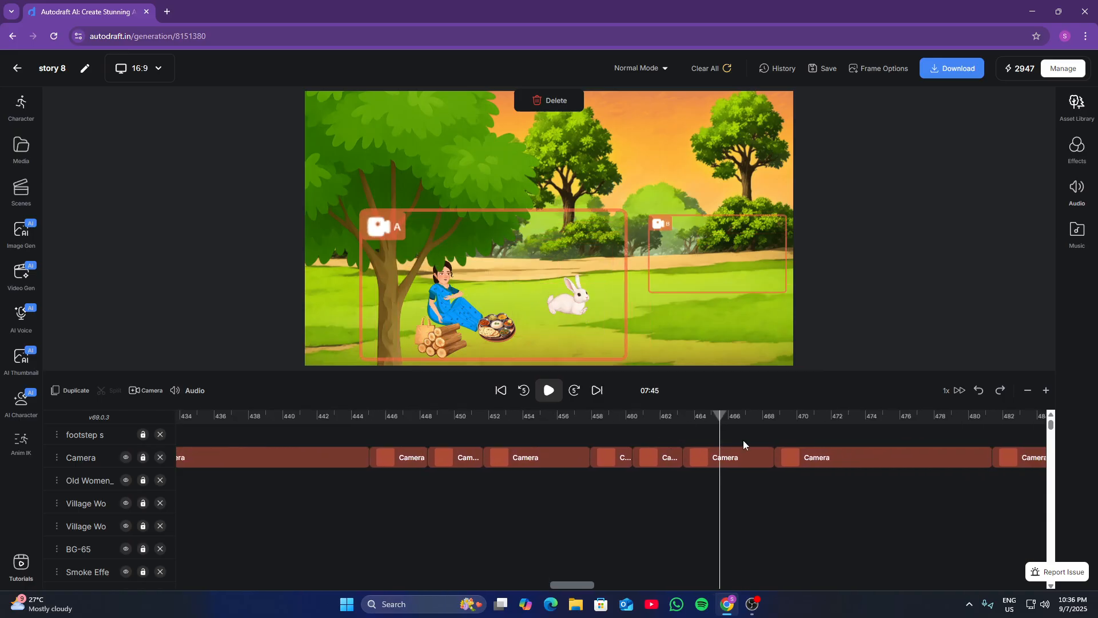
{"action": "scroll", "coordinate": [738, 440], "scroll_direction": "right", "scroll_amount": 9}
{"action": "left_click", "coordinate": [596, 437]}
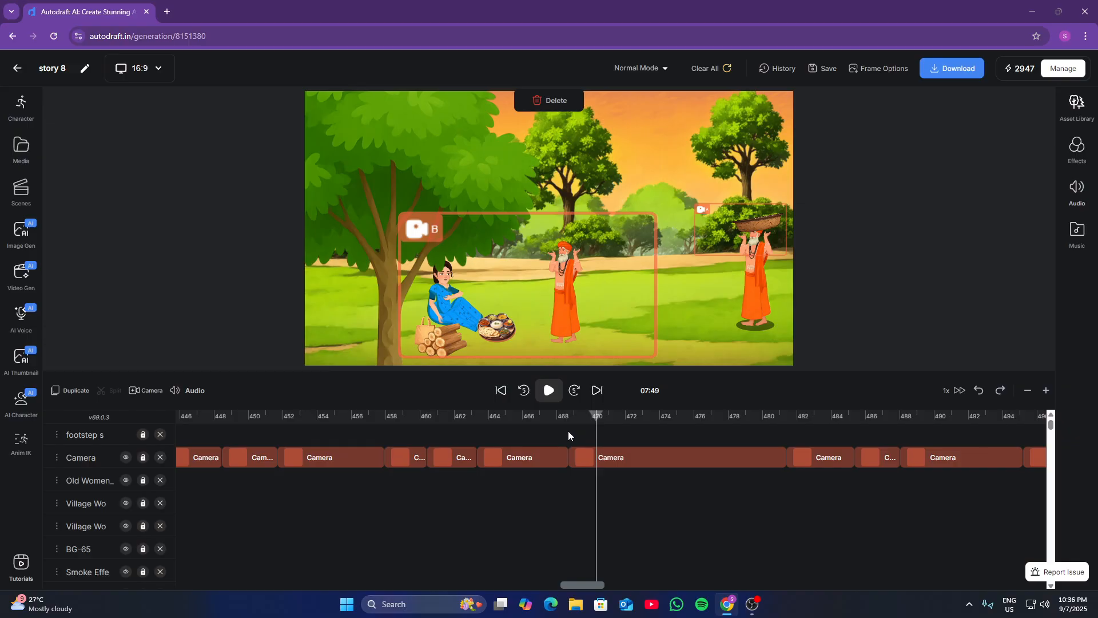
Paste five back-to-back short footstep copies from 07:48 to about 08:00, where the orange-robed man walks in with his basket
{"action": "left_click", "coordinate": [569, 435]}
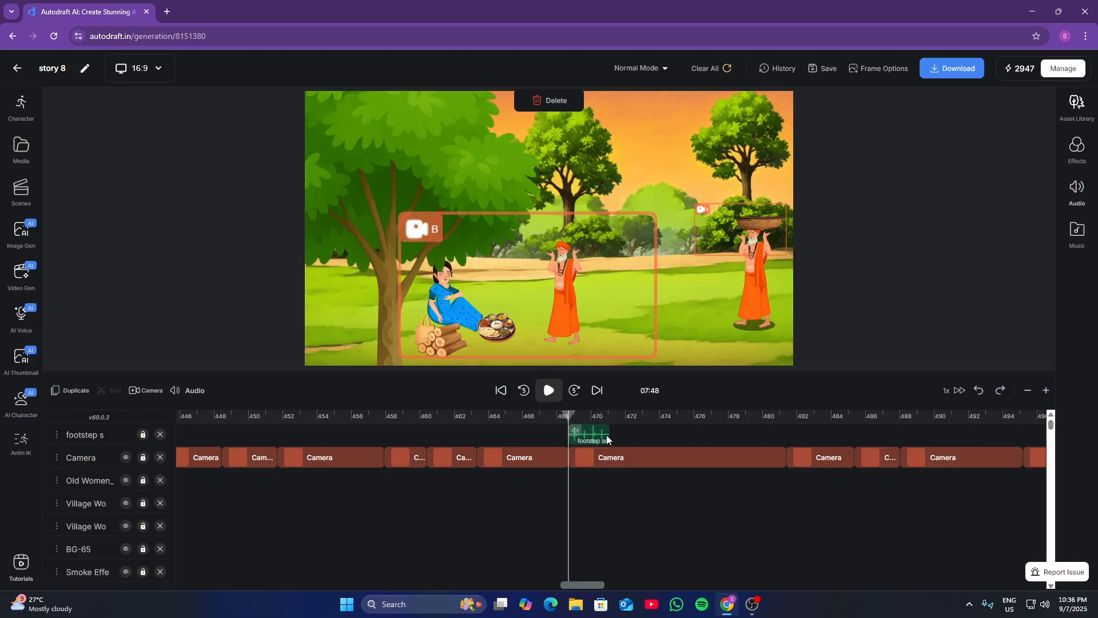
{"action": "left_click", "coordinate": [611, 418]}
{"action": "key", "text": "ctrl+v"}
{"action": "left_click", "coordinate": [650, 418]}
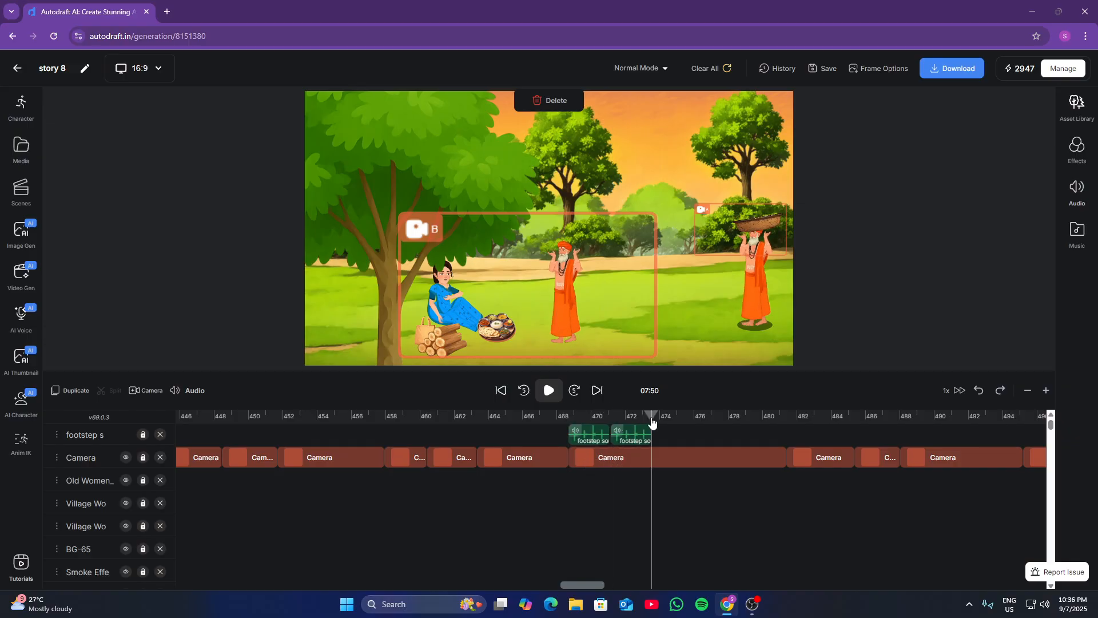
{"action": "key", "text": "ctrl+v"}
{"action": "left_click", "coordinate": [692, 418]}
{"action": "key", "text": "ctrl+v"}
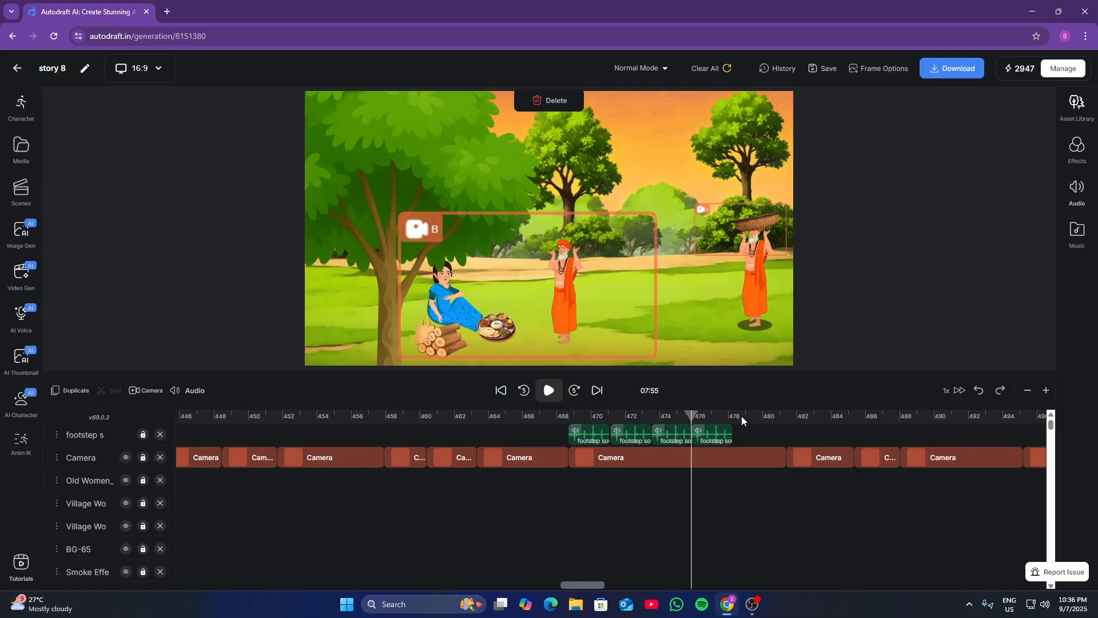
{"action": "left_click", "coordinate": [733, 417]}
{"action": "key", "text": "ctrl+v"}
{"action": "left_click", "coordinate": [775, 416]}
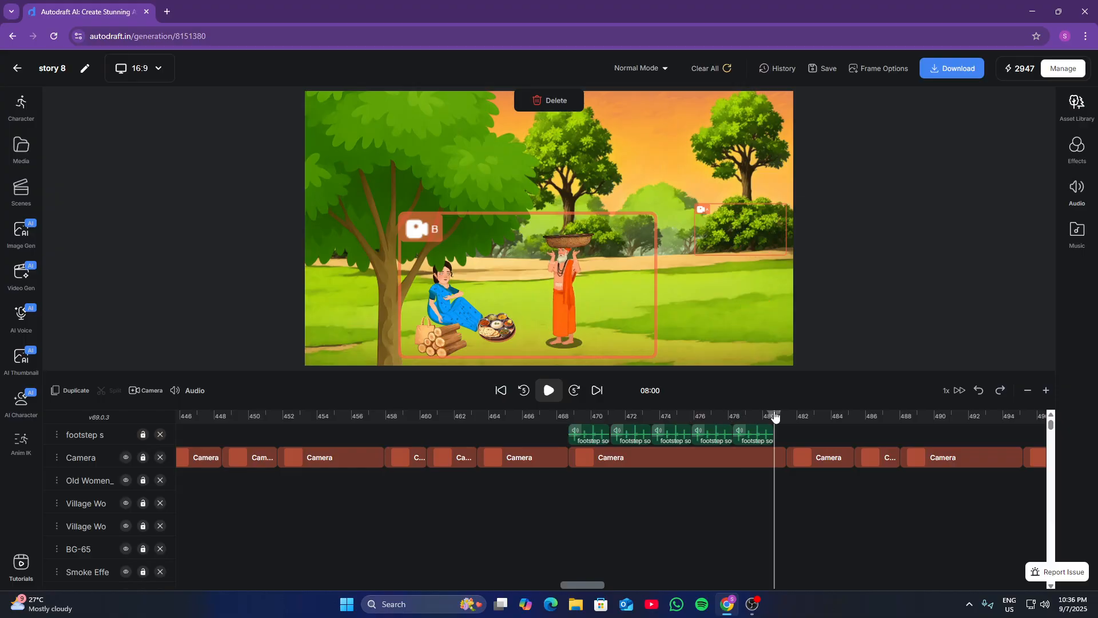
Look through the scenes with the orange-robed man and the blue-sari woman from 08:01 onward for the next walking shot
{"action": "left_click", "coordinate": [781, 434]}
{"action": "scroll", "coordinate": [782, 437], "scroll_direction": "right", "scroll_amount": 5}
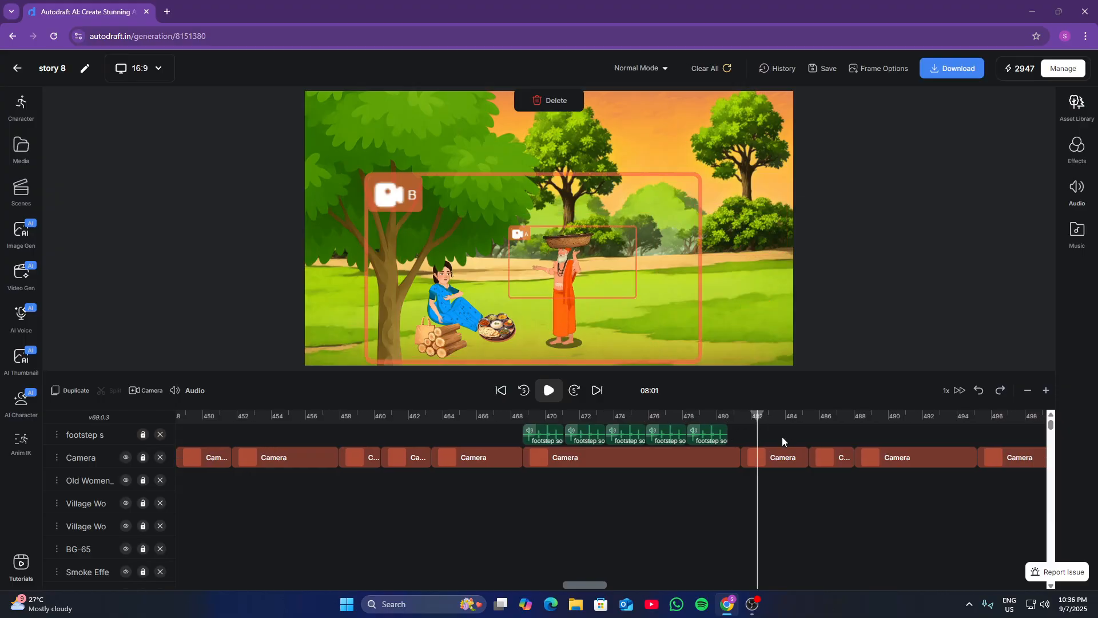
{"action": "left_click", "coordinate": [528, 435]}
{"action": "left_click", "coordinate": [624, 457]}
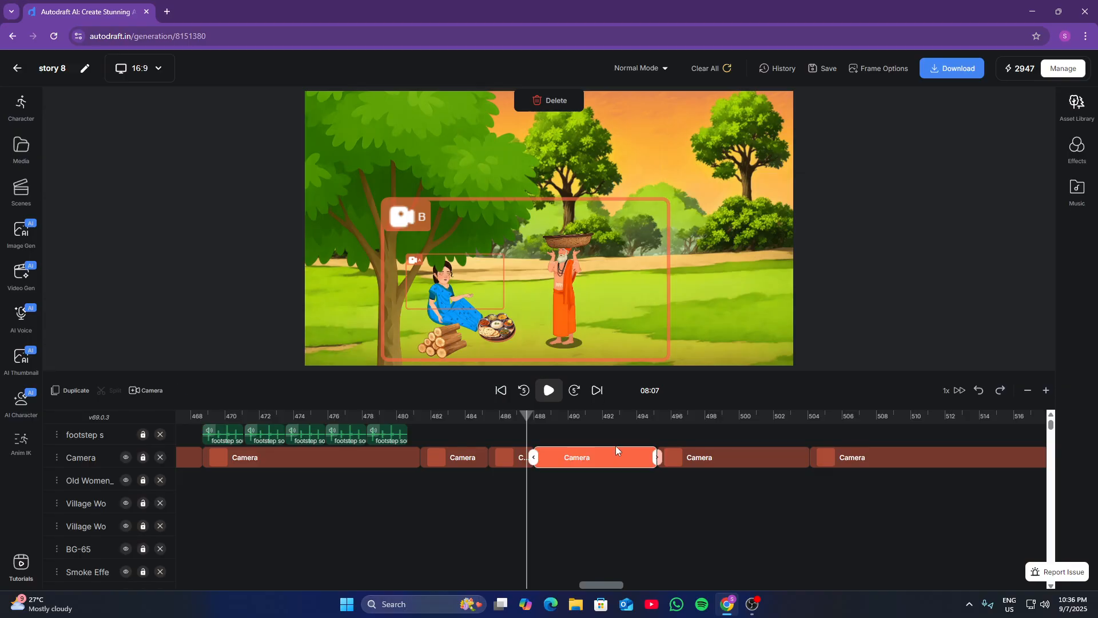
{"action": "left_click", "coordinate": [707, 440]}
{"action": "scroll", "coordinate": [711, 441], "scroll_direction": "right", "scroll_amount": 3}
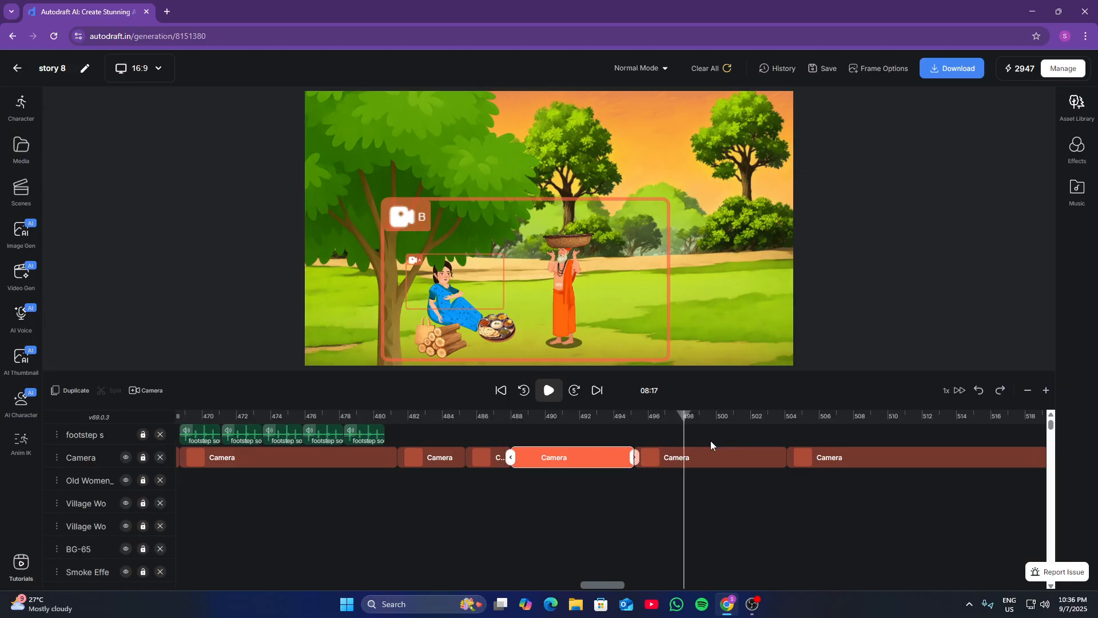
{"action": "left_click", "coordinate": [662, 432]}
{"action": "scroll", "coordinate": [783, 438], "scroll_direction": "right", "scroll_amount": 5}
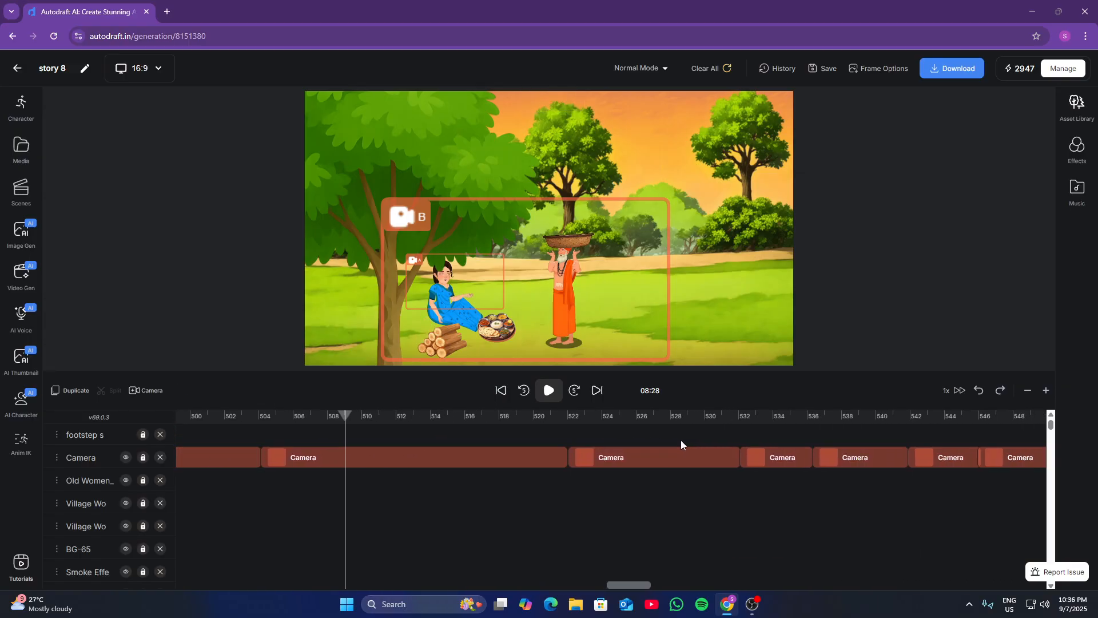
{"action": "left_click", "coordinate": [680, 441]}
{"action": "left_click", "coordinate": [777, 437]}
{"action": "key", "text": "Right"}
{"action": "scroll", "coordinate": [807, 439], "scroll_direction": "right", "scroll_amount": 5}
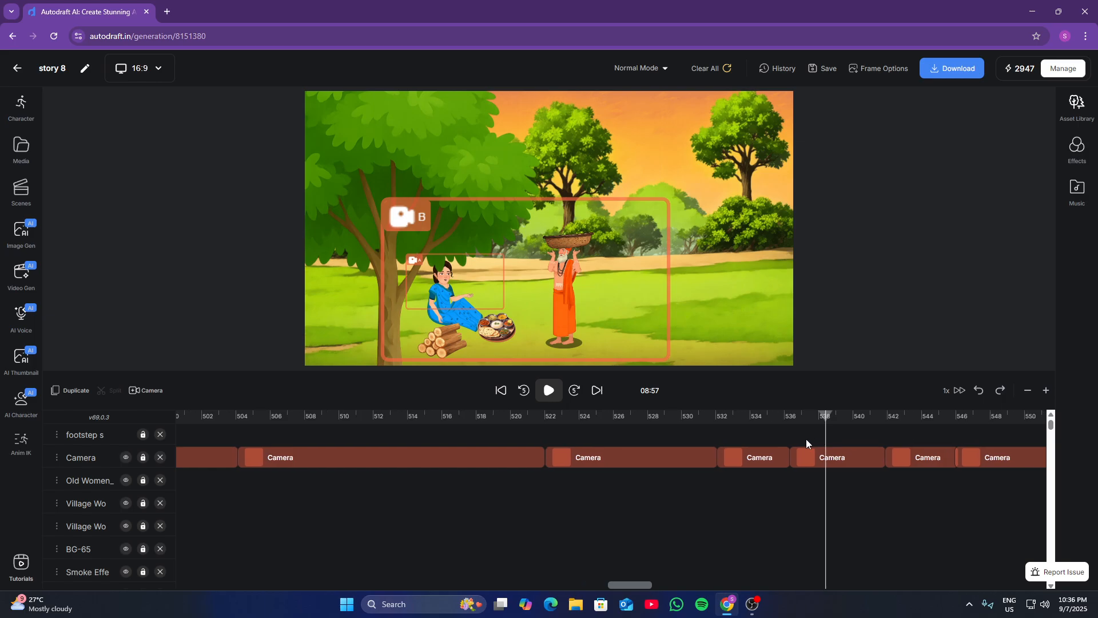
{"action": "key", "text": "Right"}
{"action": "scroll", "coordinate": [727, 438], "scroll_direction": "right", "scroll_amount": 6}
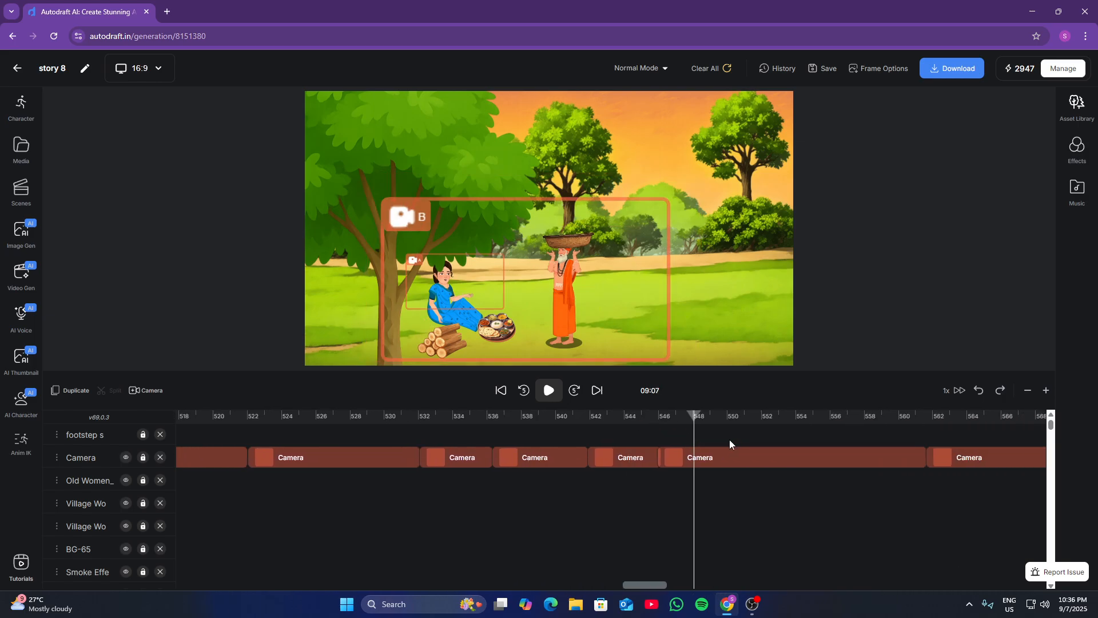
{"action": "left_click", "coordinate": [705, 432]}
{"action": "scroll", "coordinate": [828, 430], "scroll_direction": "right", "scroll_amount": 6}
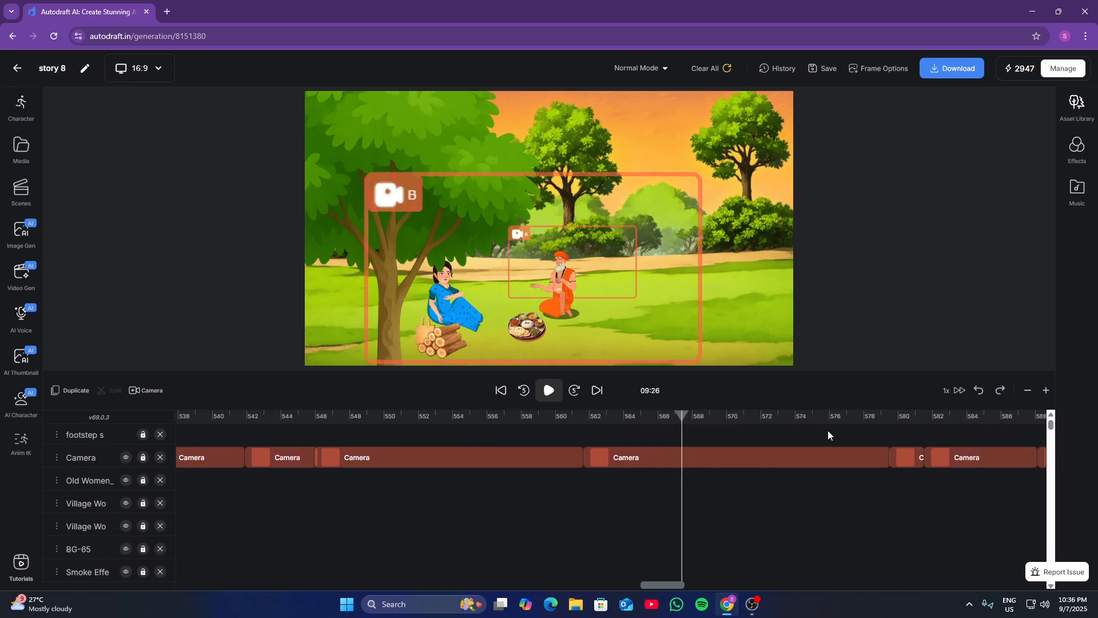
{"action": "left_click", "coordinate": [684, 430]}
{"action": "scroll", "coordinate": [725, 433], "scroll_direction": "right", "scroll_amount": 2}
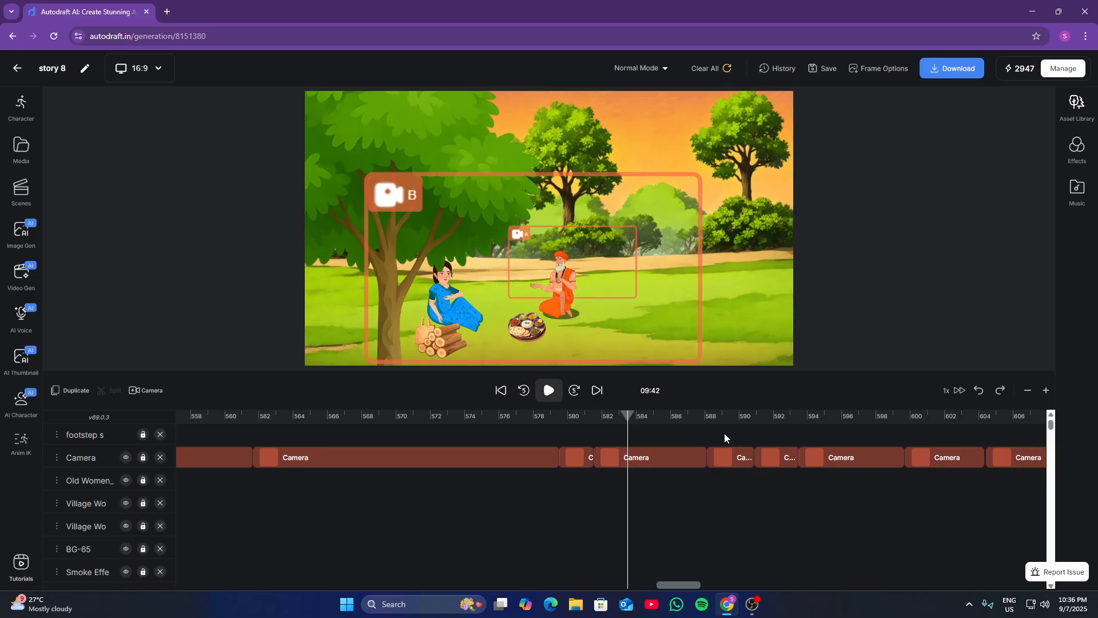
{"action": "left_click", "coordinate": [727, 432]}
{"action": "scroll", "coordinate": [761, 432], "scroll_direction": "right", "scroll_amount": 1}
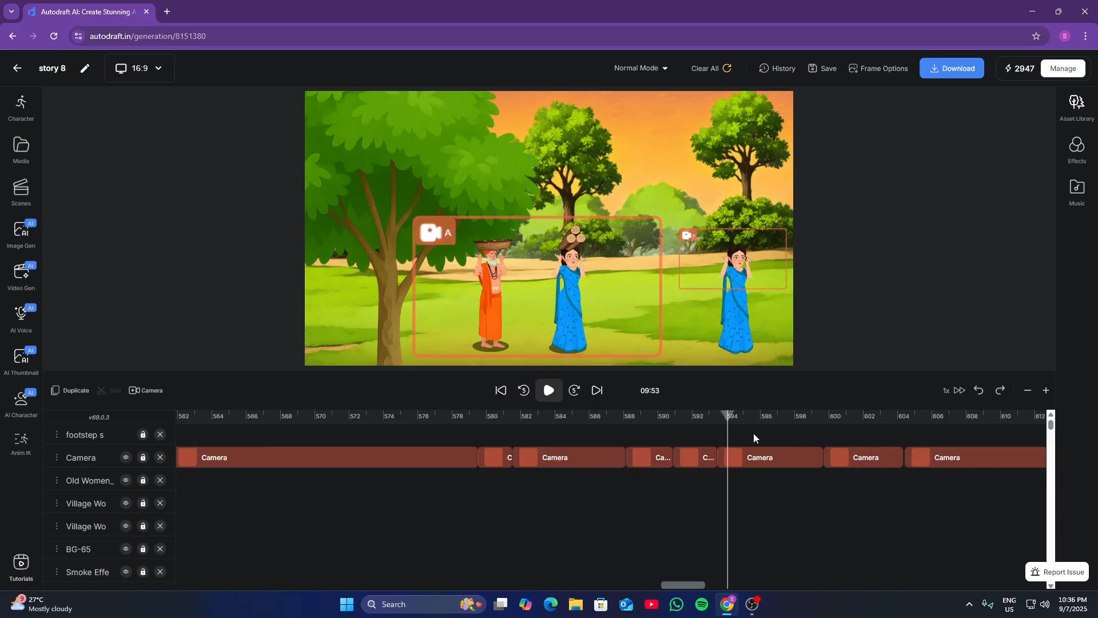
Add footstep sound 1.mp3 from the uploaded audio at 09:52, where the blue-sari woman walks through the trees at sunset
{"action": "left_click", "coordinate": [713, 431]}
{"action": "left_click", "coordinate": [719, 433]}
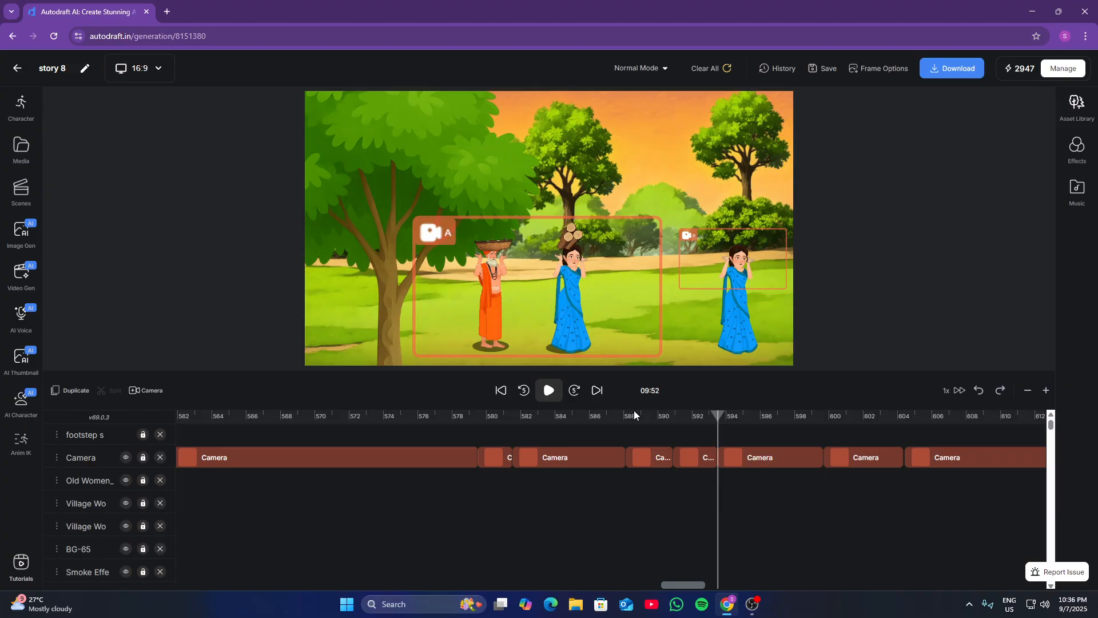
{"action": "left_click", "coordinate": [19, 152]}
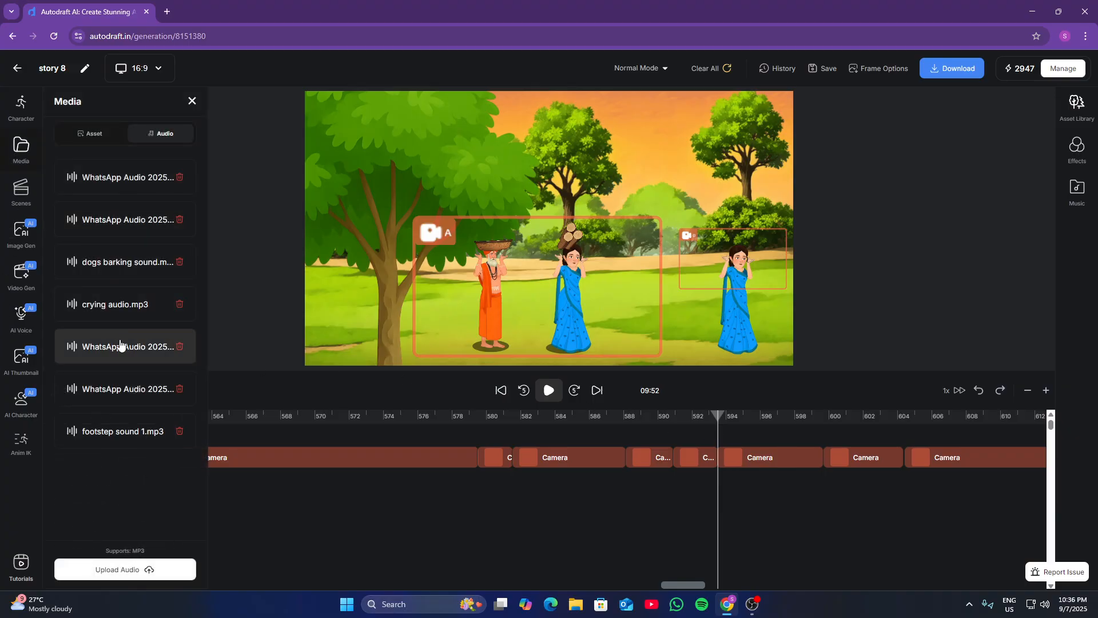
{"action": "left_click", "coordinate": [113, 433]}
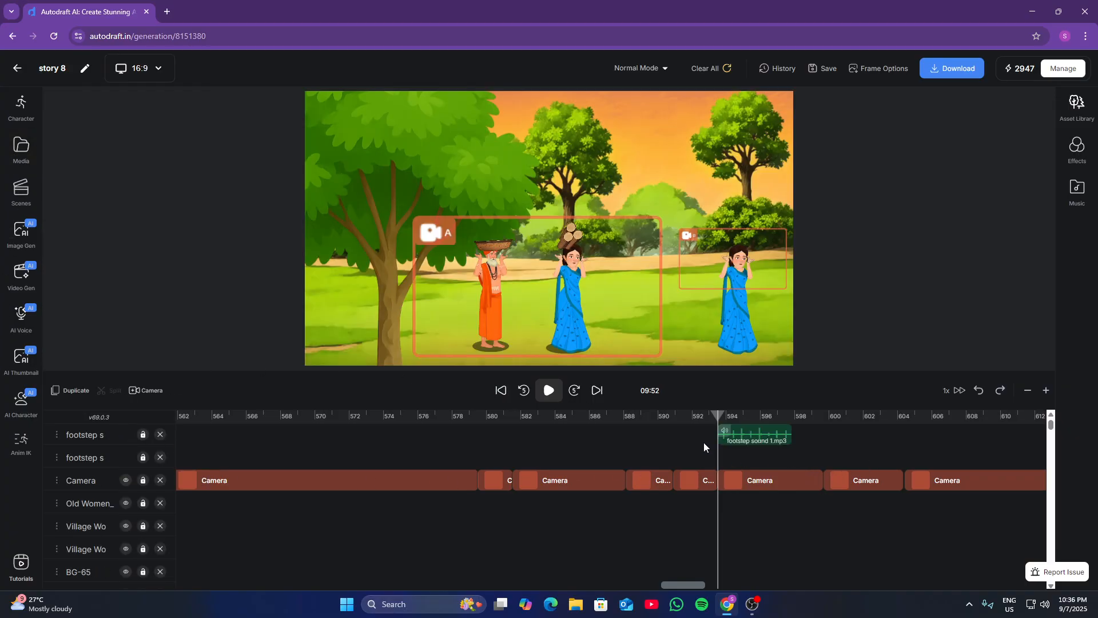
Copy the new footstep sound and paste it twice back to back, at 09:57 and 10:01
{"action": "left_click", "coordinate": [755, 436]}
{"action": "left_click", "coordinate": [795, 420]}
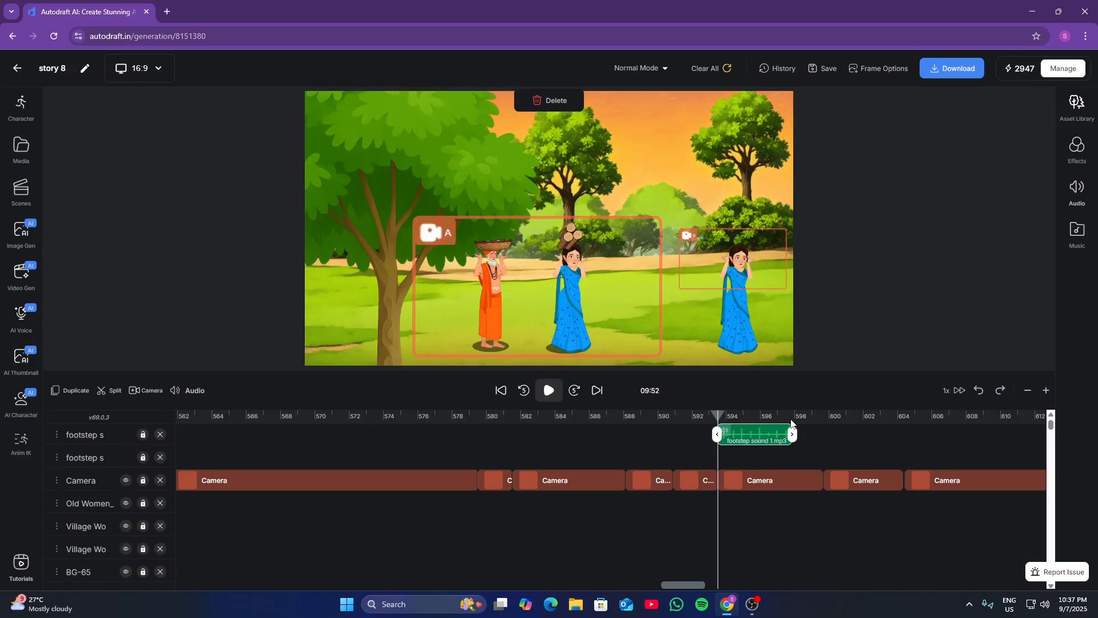
{"action": "key", "text": "ctrl+d"}
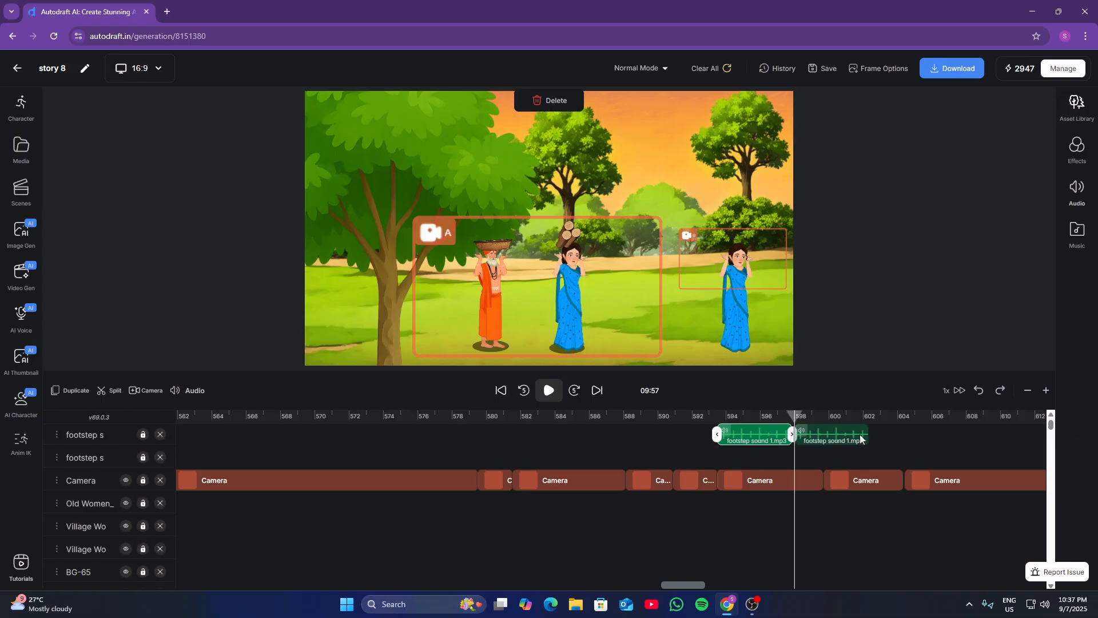
{"action": "left_click", "coordinate": [845, 416]}
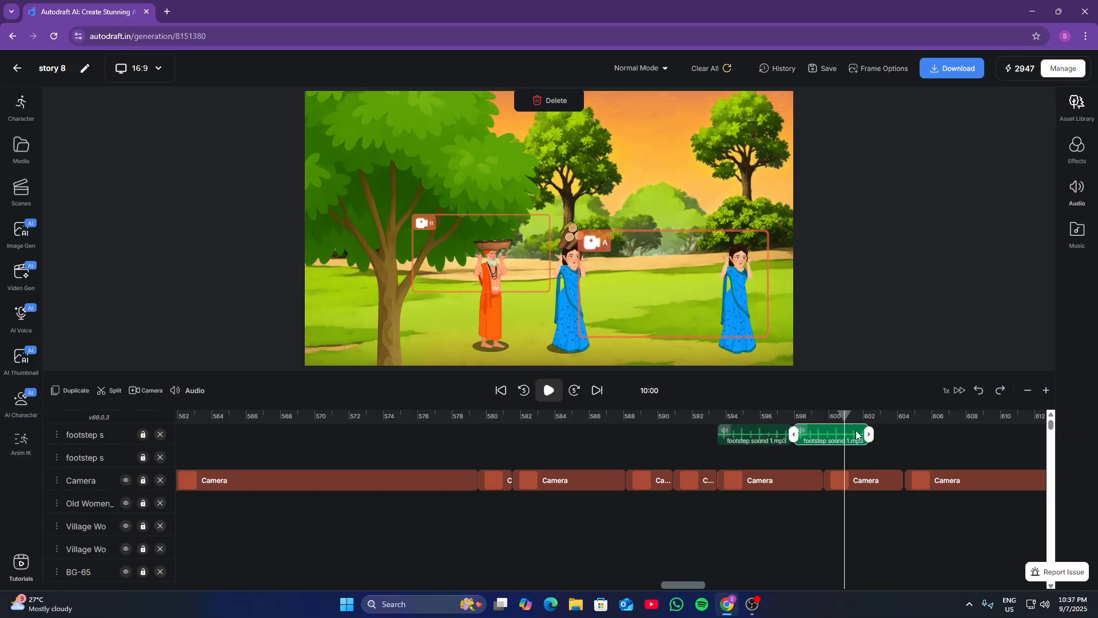
{"action": "left_click", "coordinate": [868, 417]}
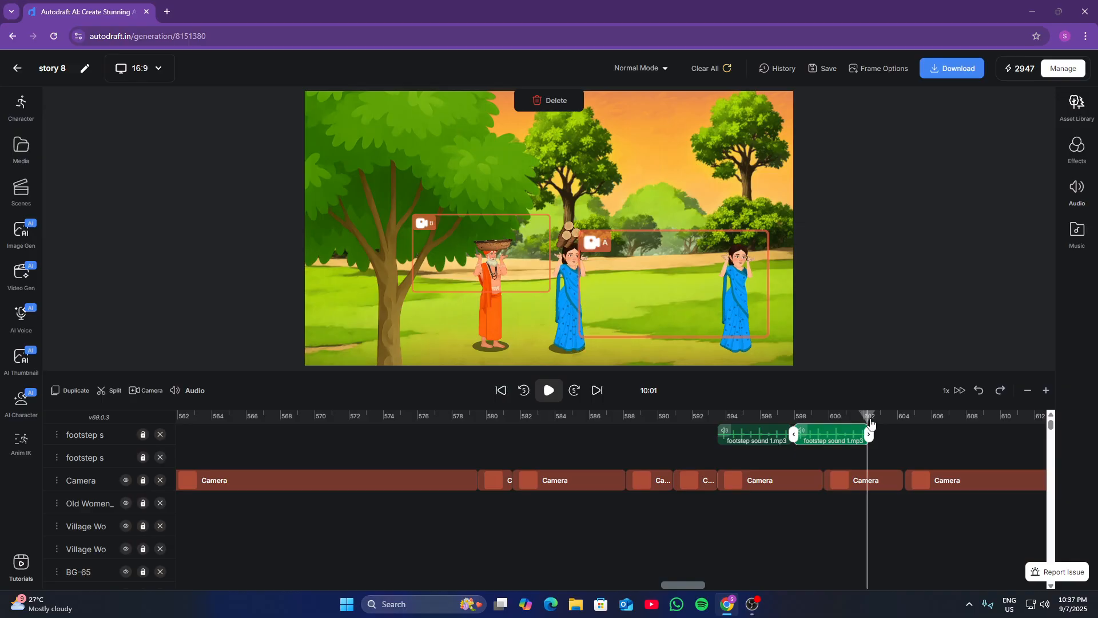
{"action": "key", "text": "ctrl+d"}
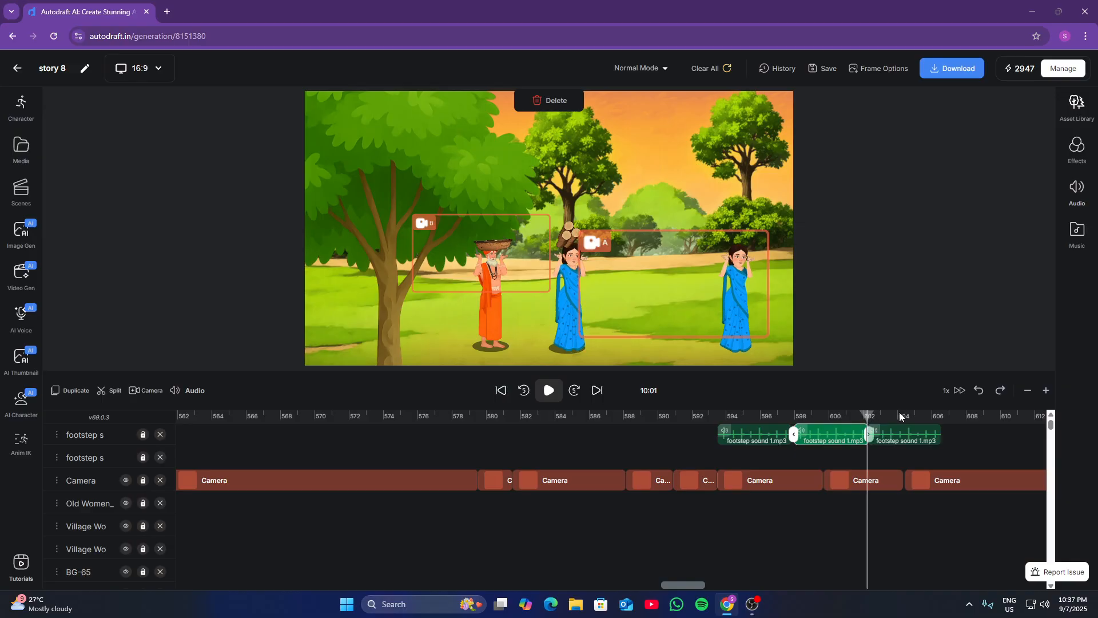
Trim the end of the third footstep clip to about 10:04, where the sunset scene gives way to the house interior
{"action": "left_click", "coordinate": [899, 412]}
{"action": "left_click", "coordinate": [915, 412]}
{"action": "left_click", "coordinate": [921, 435]}
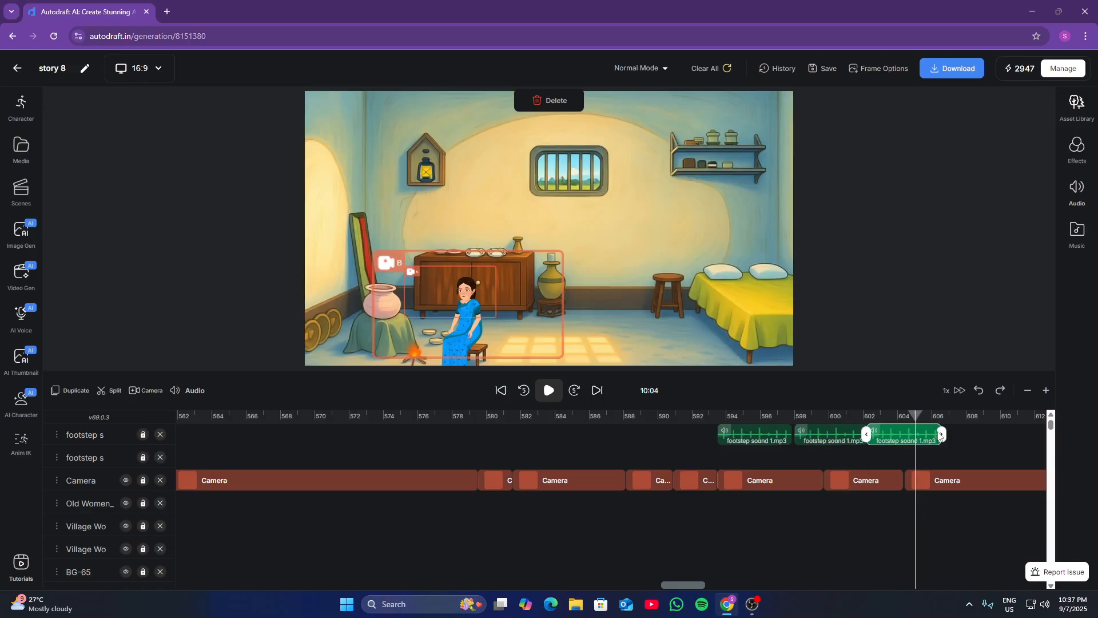
{"action": "left_click_drag", "start_coordinate": [939, 433], "coordinate": [905, 433]}
Look through the house scenes from 10:05 onward for the next shot with someone walking
{"action": "left_click", "coordinate": [939, 415]}
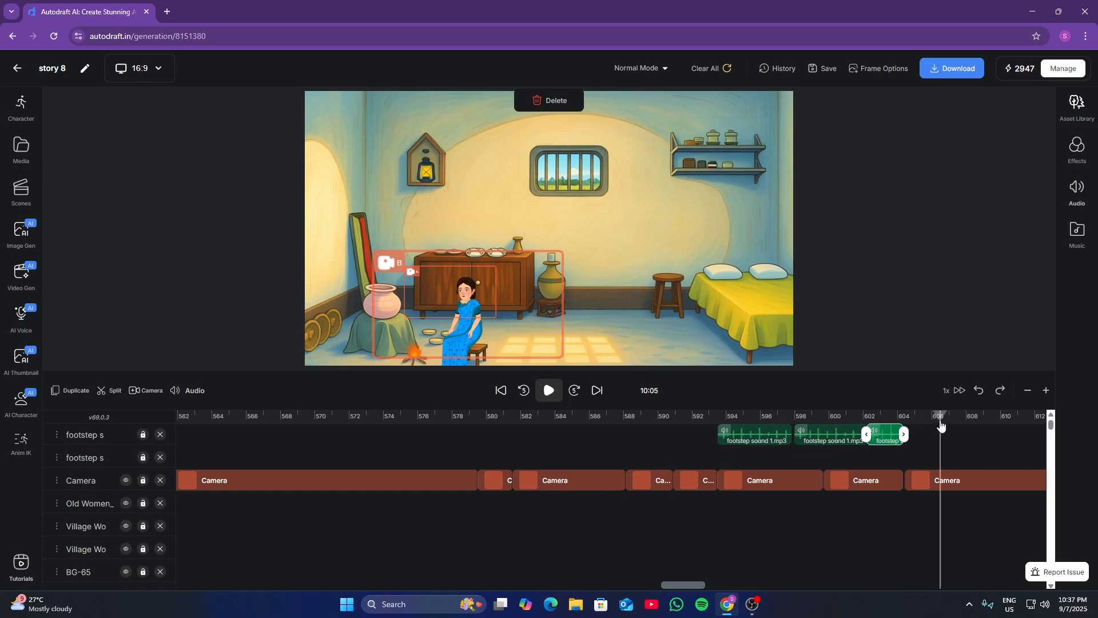
{"action": "scroll", "coordinate": [924, 428], "scroll_direction": "right", "scroll_amount": 5}
{"action": "scroll", "coordinate": [871, 445], "scroll_direction": "right", "scroll_amount": 3}
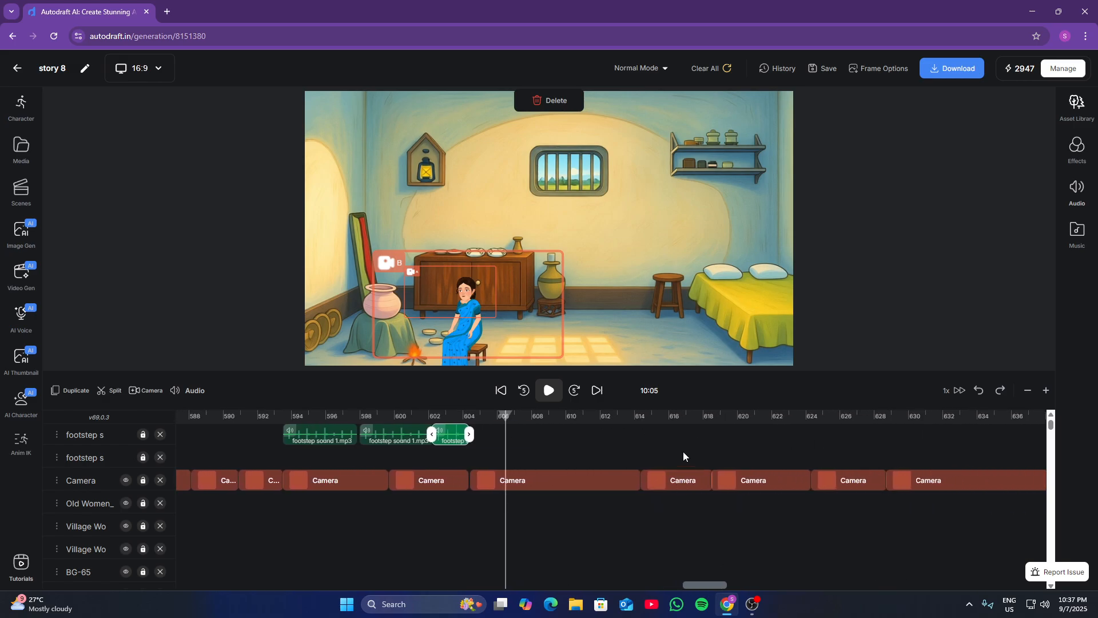
{"action": "left_click", "coordinate": [683, 452]}
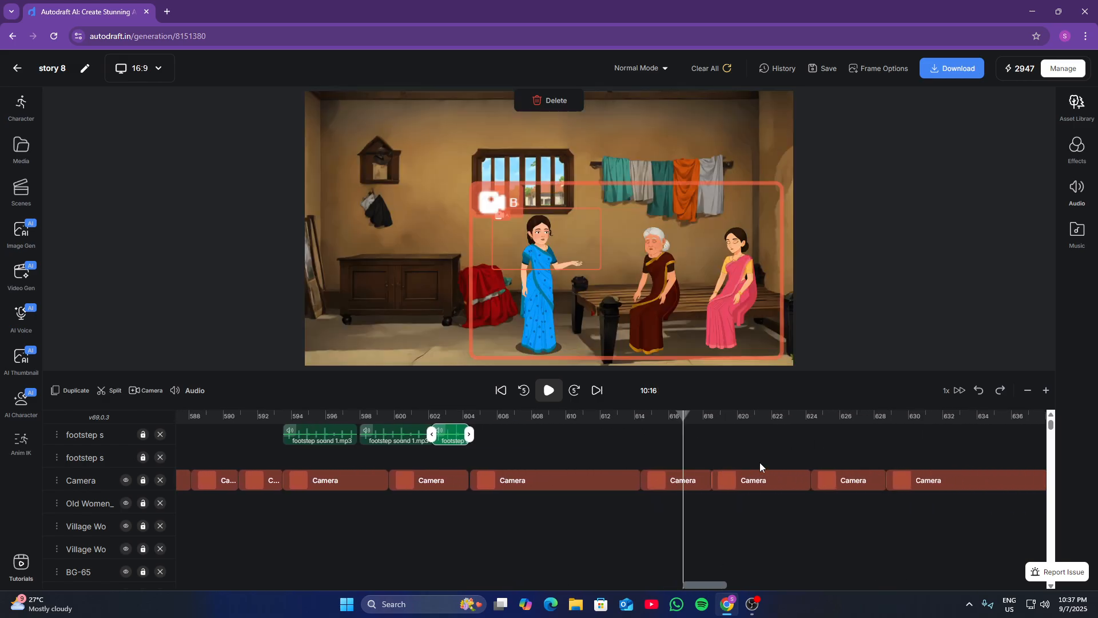
{"action": "left_click", "coordinate": [639, 442]}
{"action": "left_click", "coordinate": [548, 391]}
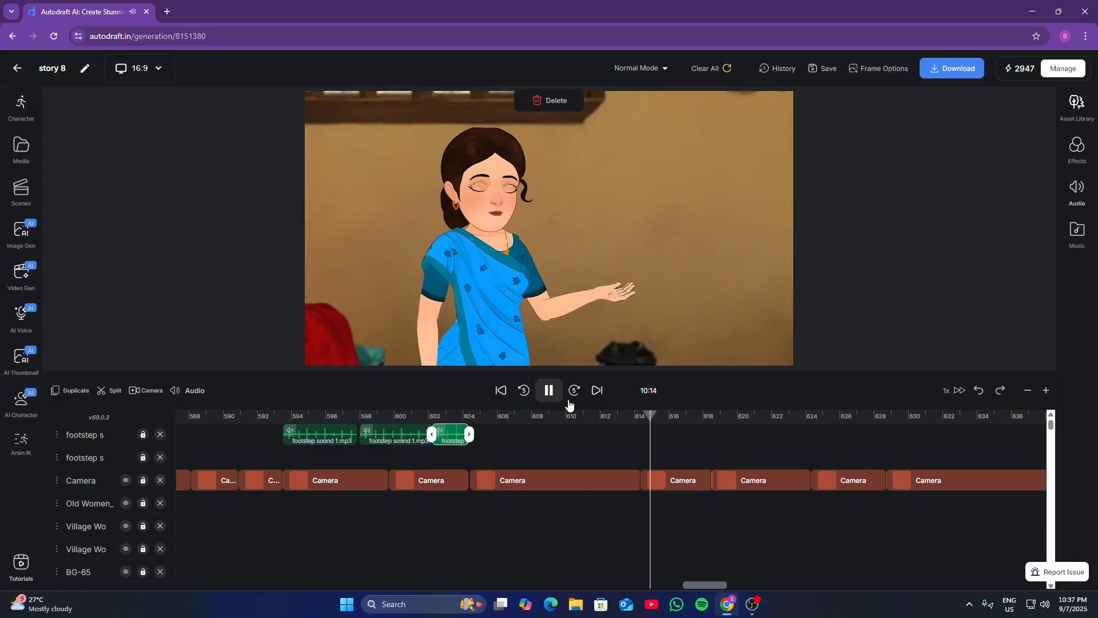
{"action": "left_click", "coordinate": [779, 455]}
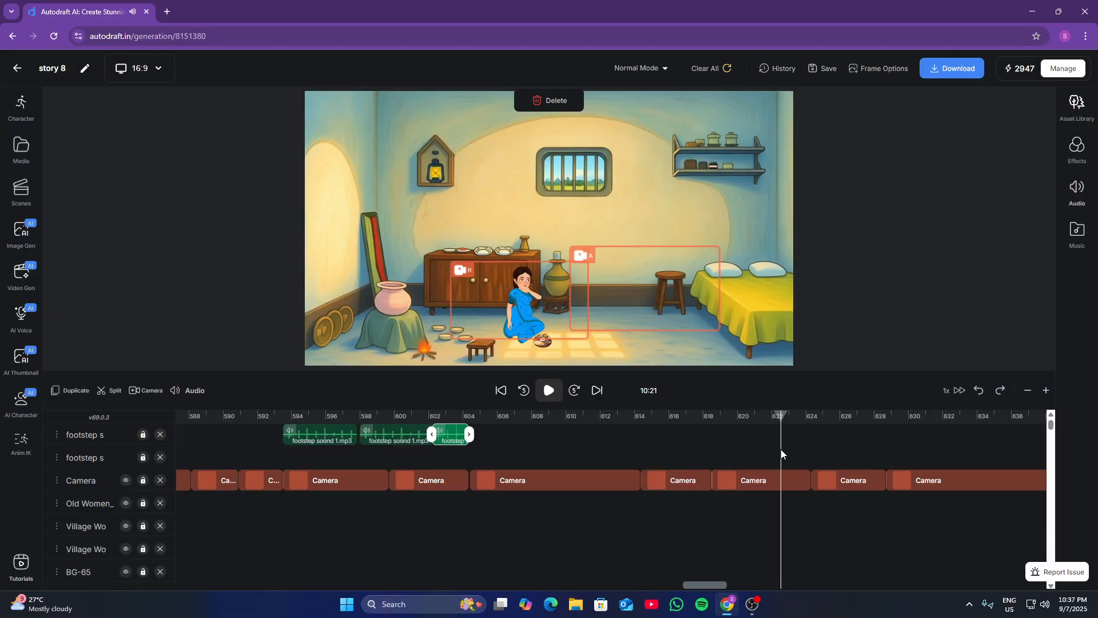
{"action": "scroll", "coordinate": [775, 450], "scroll_direction": "right", "scroll_amount": 4}
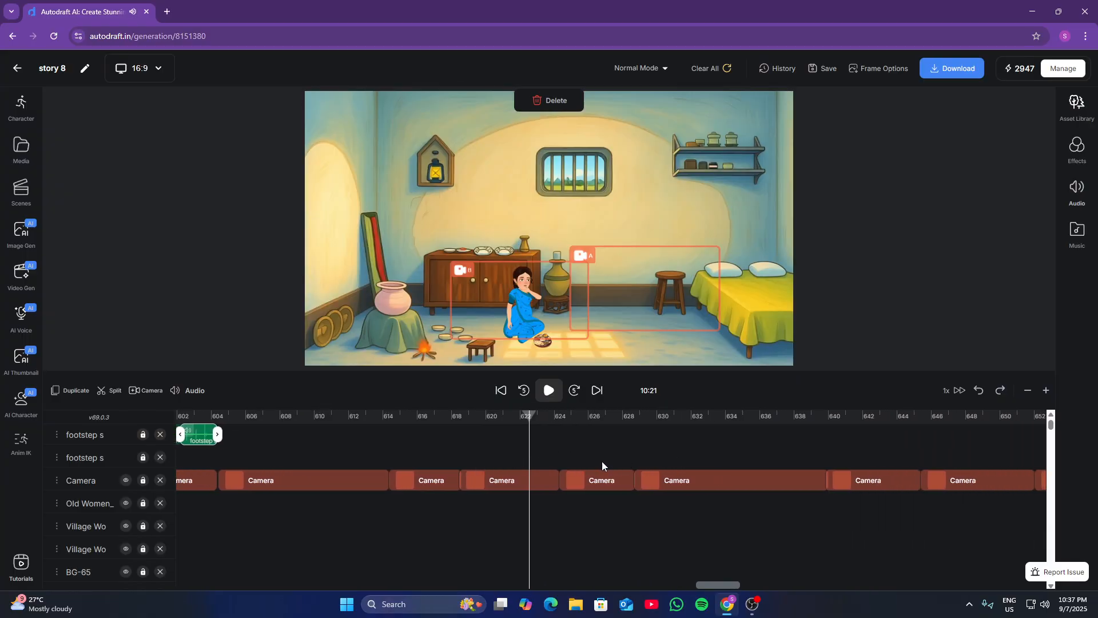
Paste two back-to-back short footstep copies from 10:23, where the blue-sari woman walks across the room
{"action": "left_click", "coordinate": [601, 461]}
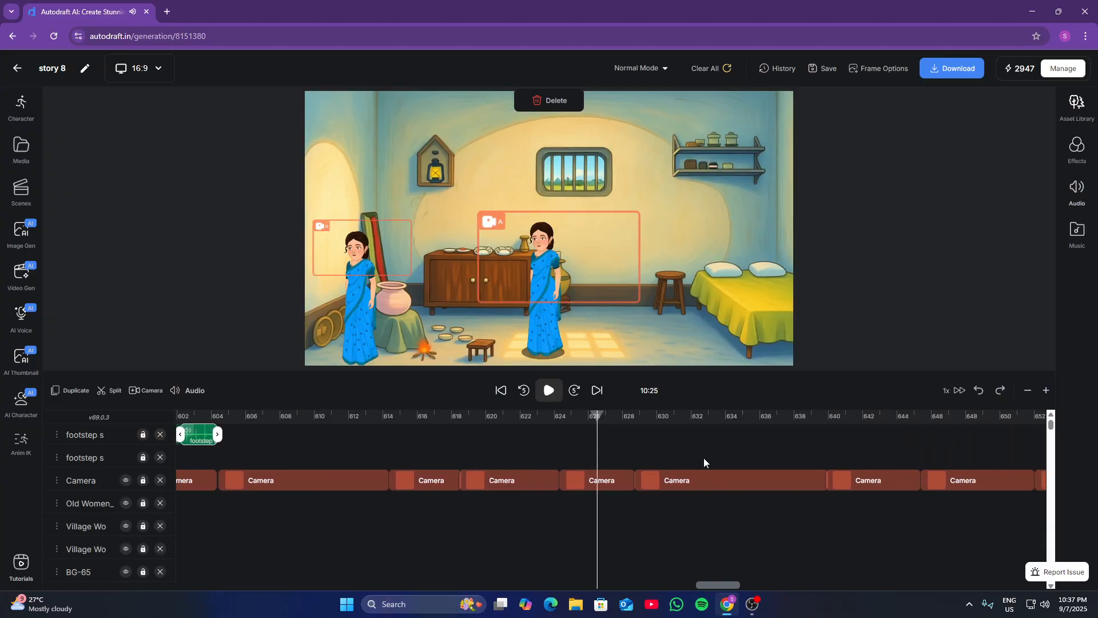
{"action": "left_click", "coordinate": [559, 455]}
{"action": "key", "text": "ctrl+v"}
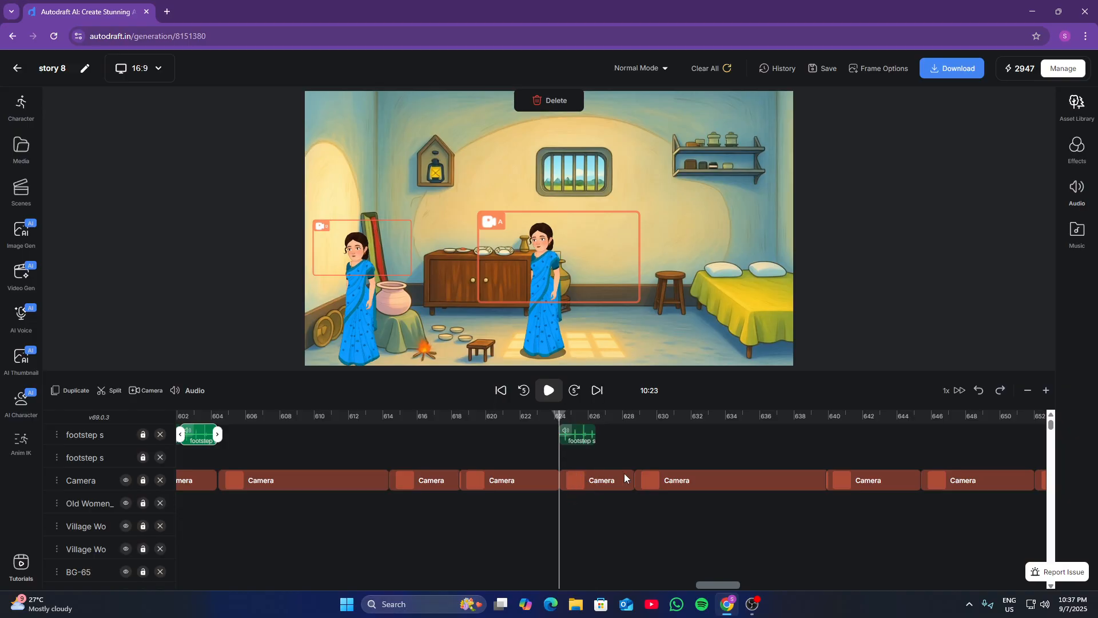
{"action": "left_click", "coordinate": [599, 427]}
Look through the bedroom, kitchen and outdoor night scenes from 10:30 onward for the next walking shot
{"action": "left_click", "coordinate": [669, 422]}
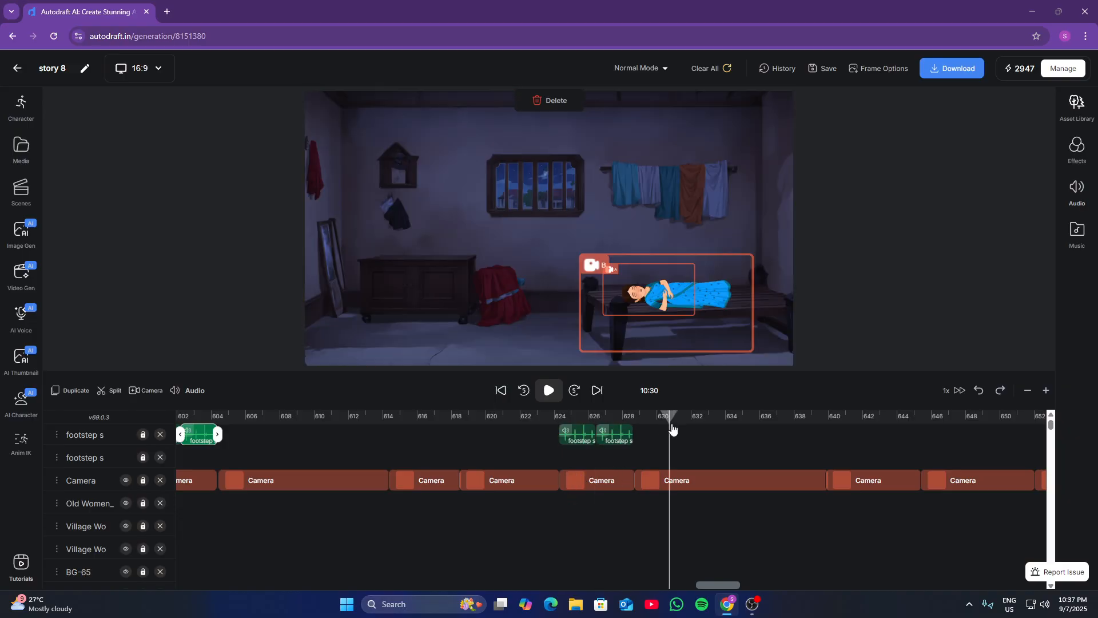
{"action": "scroll", "coordinate": [672, 446], "scroll_direction": "right", "scroll_amount": 5}
{"action": "left_click", "coordinate": [663, 446]}
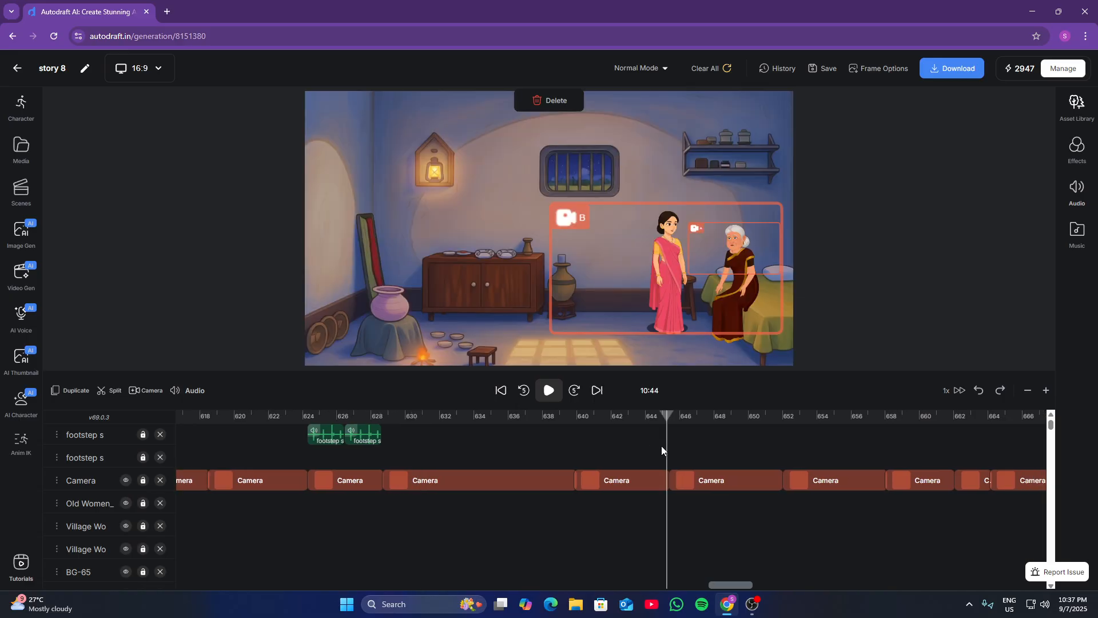
{"action": "left_click", "coordinate": [646, 452]}
{"action": "left_click", "coordinate": [728, 455]}
{"action": "scroll", "coordinate": [728, 455], "scroll_direction": "right", "scroll_amount": 1}
{"action": "scroll", "coordinate": [727, 454], "scroll_direction": "right", "scroll_amount": 4}
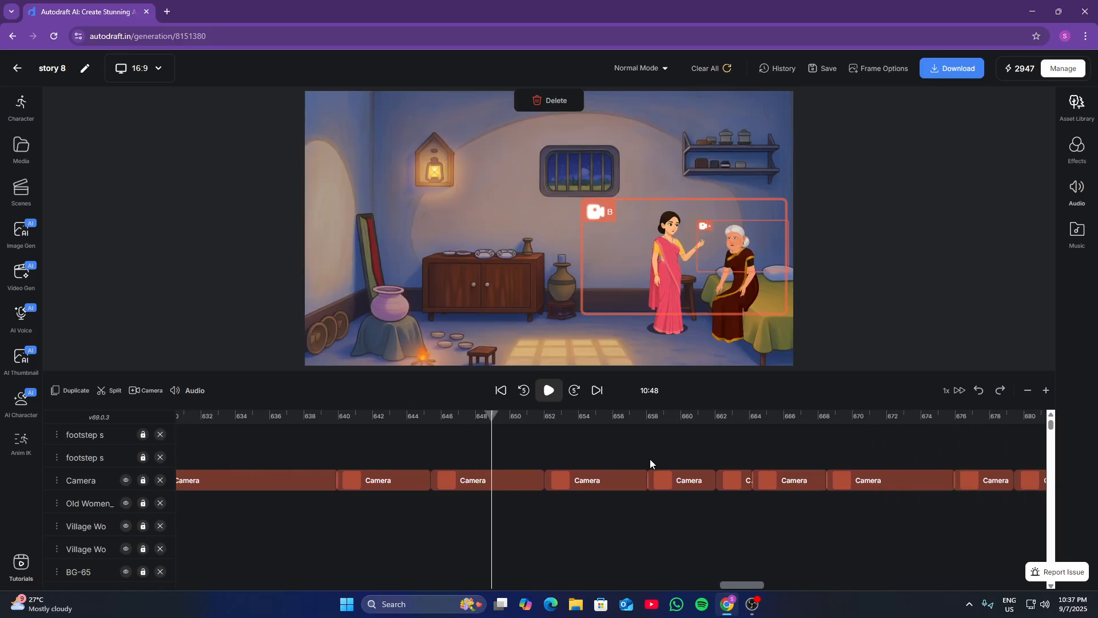
{"action": "left_click", "coordinate": [598, 459]}
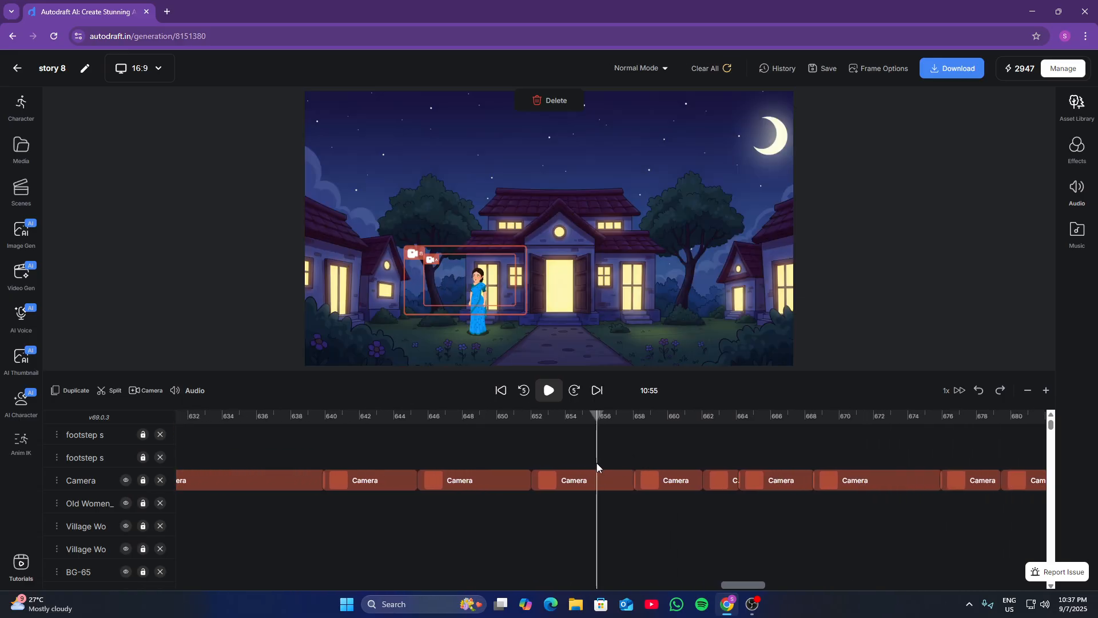
{"action": "left_click", "coordinate": [648, 447]}
{"action": "scroll", "coordinate": [666, 449], "scroll_direction": "right", "scroll_amount": 5}
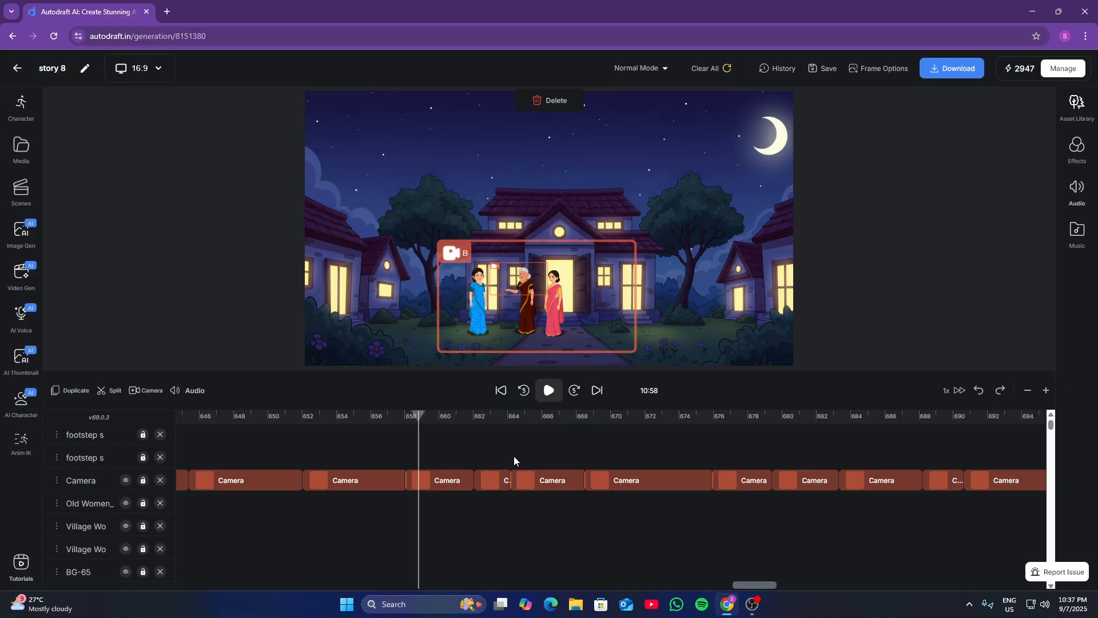
{"action": "left_click", "coordinate": [500, 456]}
{"action": "left_click", "coordinate": [532, 456]}
{"action": "left_click", "coordinate": [657, 461]}
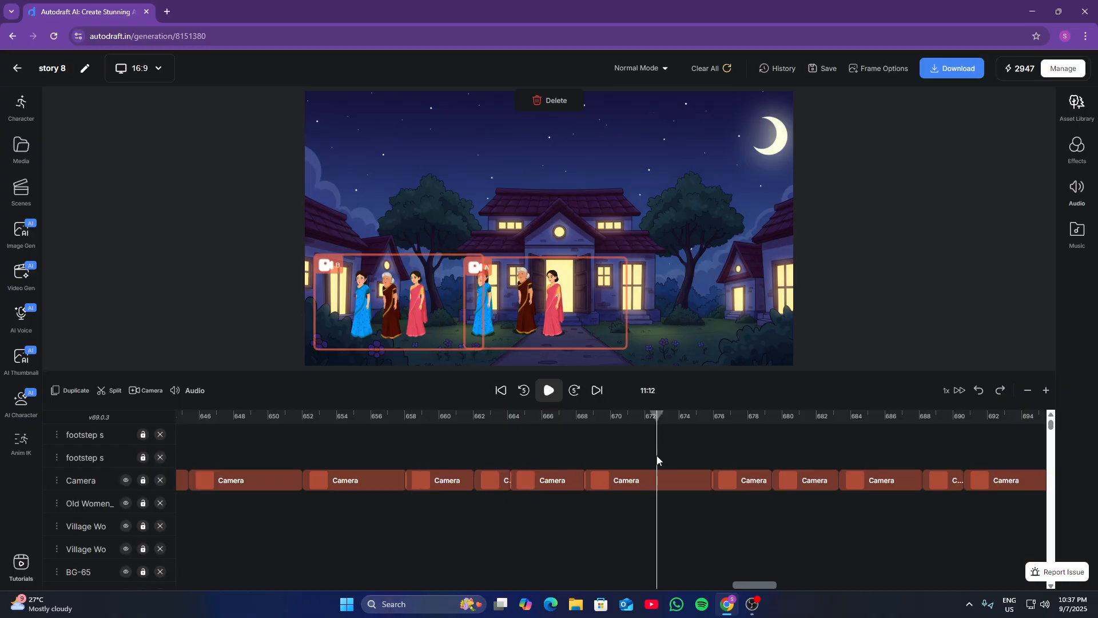
Paste four back-to-back short footstep copies from 11:07, where the three women walk outside at night, and trim the last to the shot's end
{"action": "scroll", "coordinate": [656, 460], "scroll_direction": "right", "scroll_amount": 1}
{"action": "left_click", "coordinate": [559, 455]}
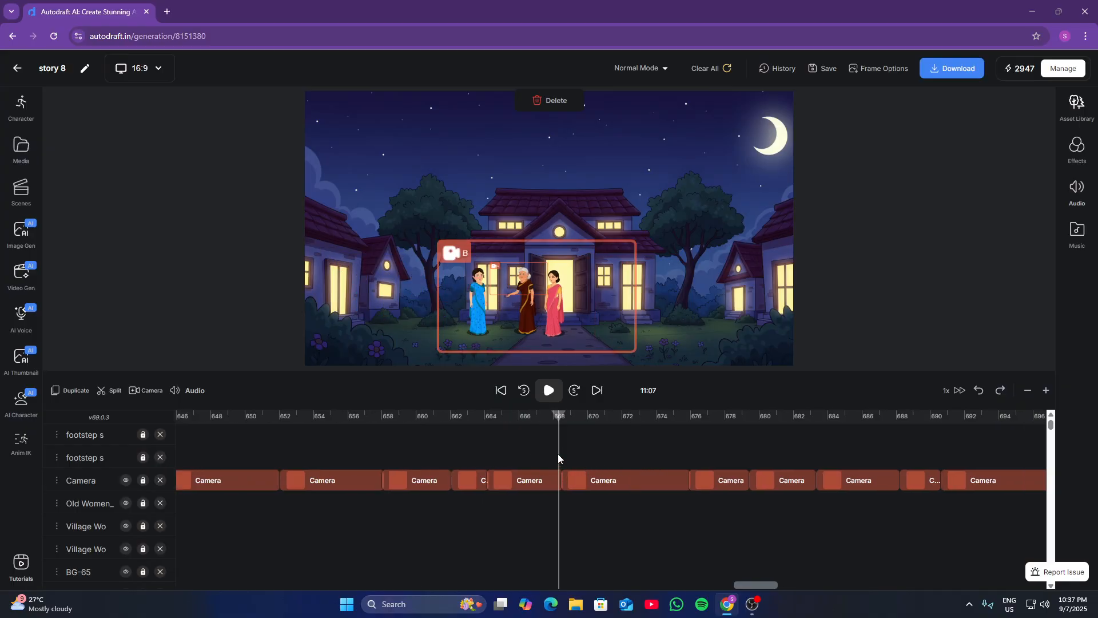
{"action": "left_click", "coordinate": [560, 459]}
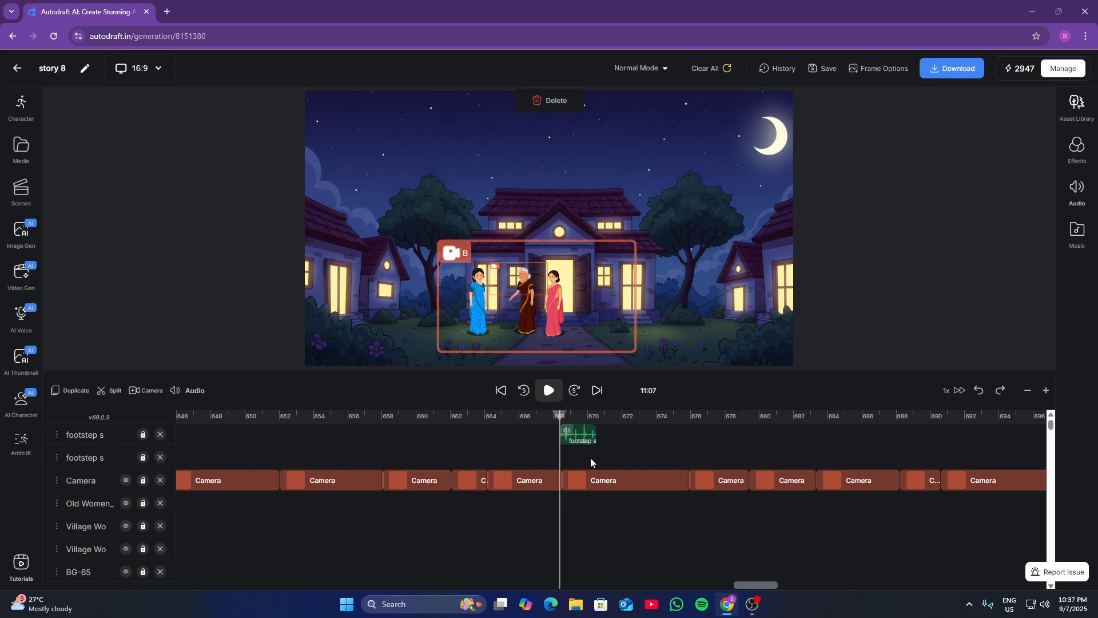
{"action": "left_click", "coordinate": [599, 421]}
{"action": "left_click", "coordinate": [633, 420]}
{"action": "key", "text": "ctrl+v"}
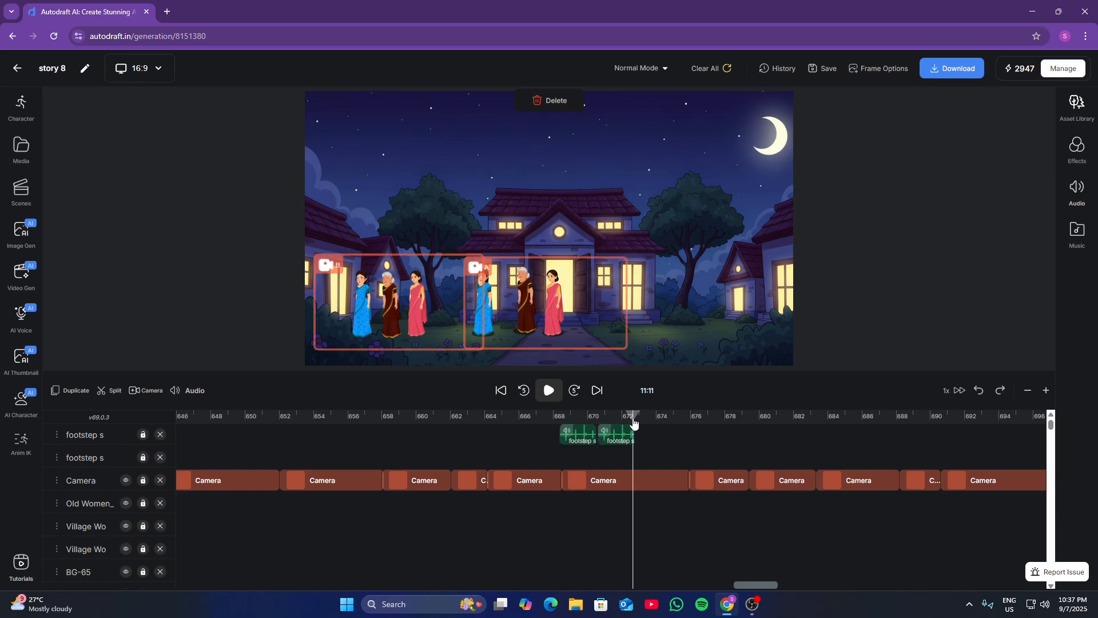
{"action": "left_click", "coordinate": [669, 412]}
{"action": "key", "text": "ctrl+v"}
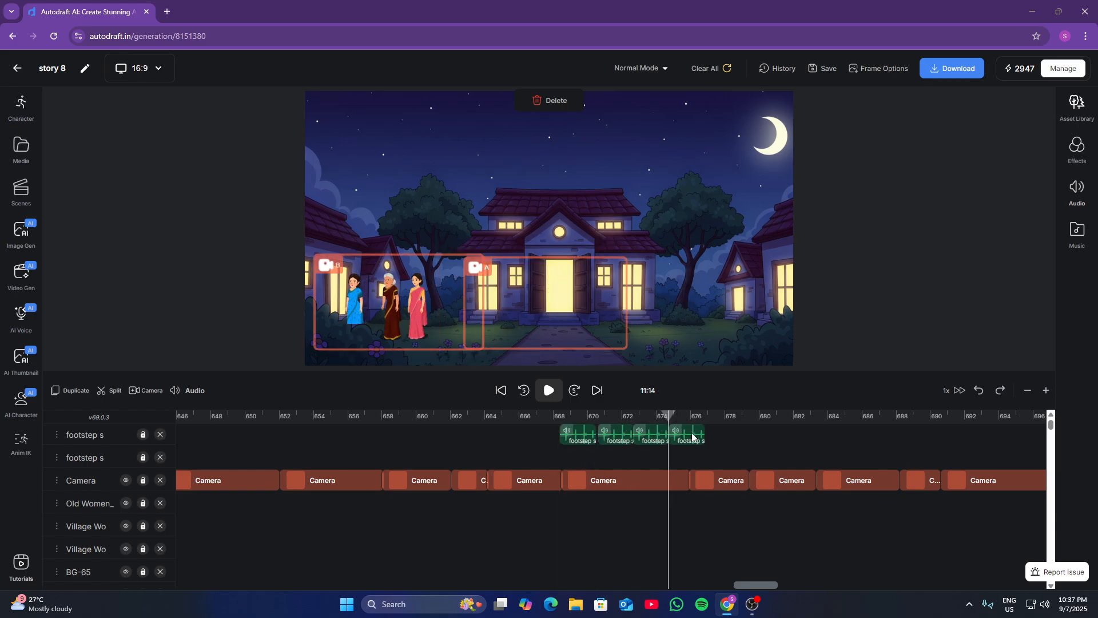
{"action": "left_click", "coordinate": [695, 438]}
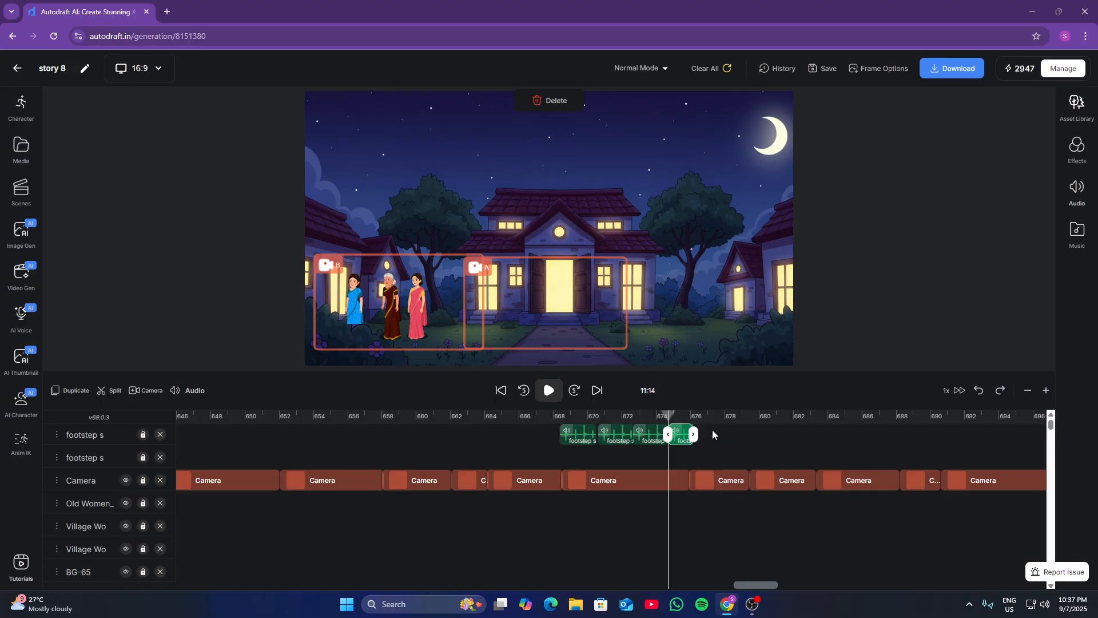
Look through the night scene and the snake cave scenes from 11:14 to 12:30 for the next walking shot
{"action": "left_click", "coordinate": [715, 430]}
{"action": "scroll", "coordinate": [718, 431], "scroll_direction": "right", "scroll_amount": 2}
{"action": "scroll", "coordinate": [722, 431], "scroll_direction": "right", "scroll_amount": 3}
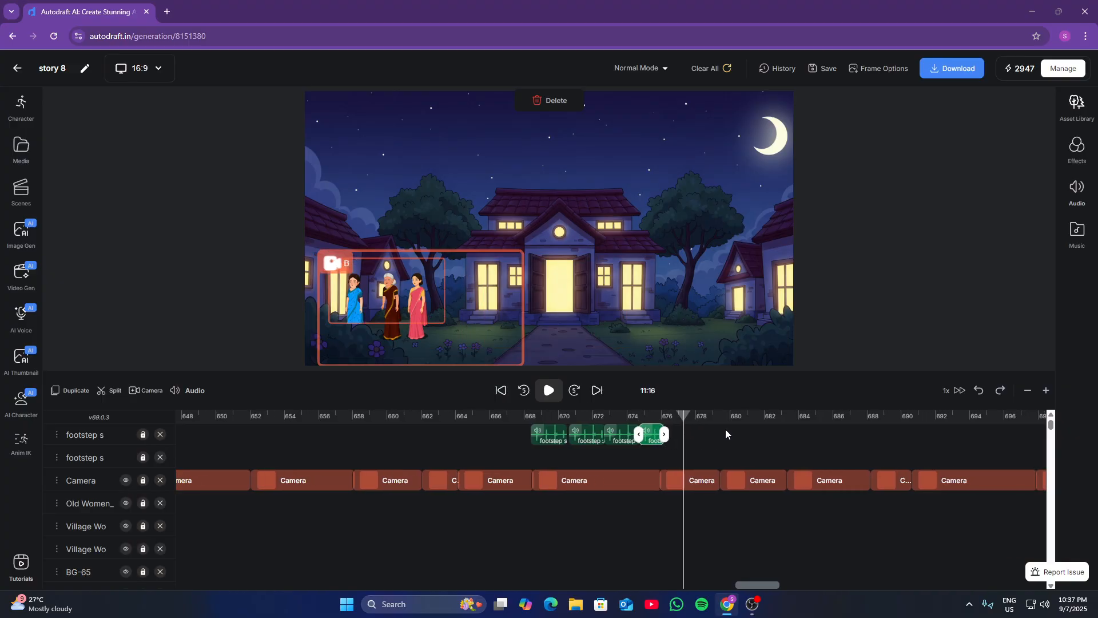
{"action": "left_click", "coordinate": [726, 433]}
{"action": "left_click", "coordinate": [623, 467]}
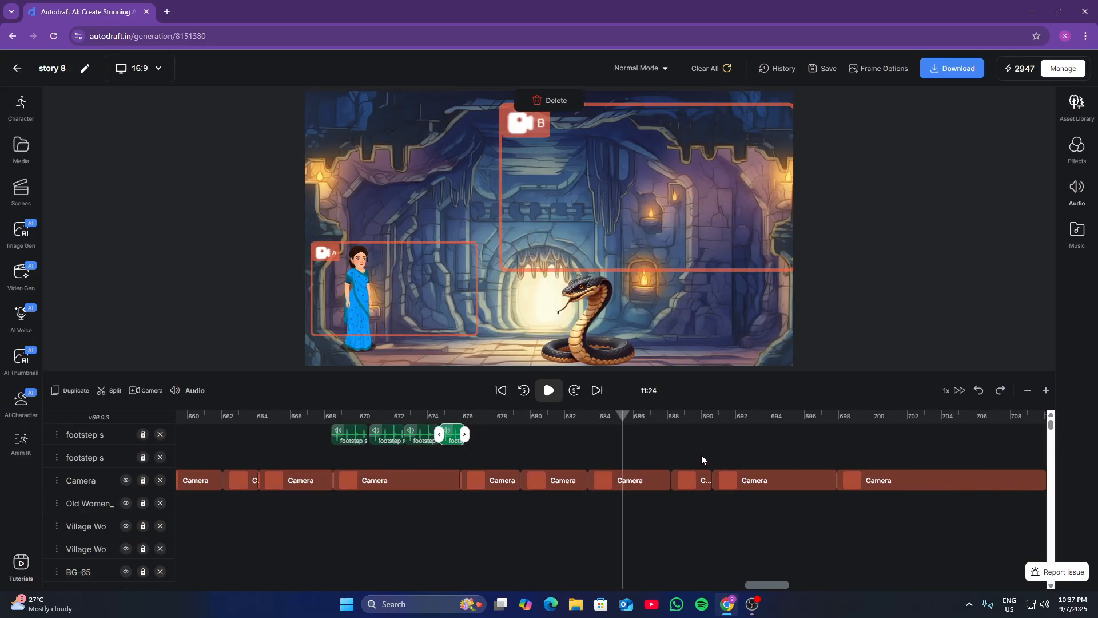
{"action": "left_click", "coordinate": [701, 456]}
{"action": "left_click", "coordinate": [735, 454]}
{"action": "scroll", "coordinate": [729, 456], "scroll_direction": "right", "scroll_amount": 1}
{"action": "scroll", "coordinate": [645, 454], "scroll_direction": "right", "scroll_amount": 10}
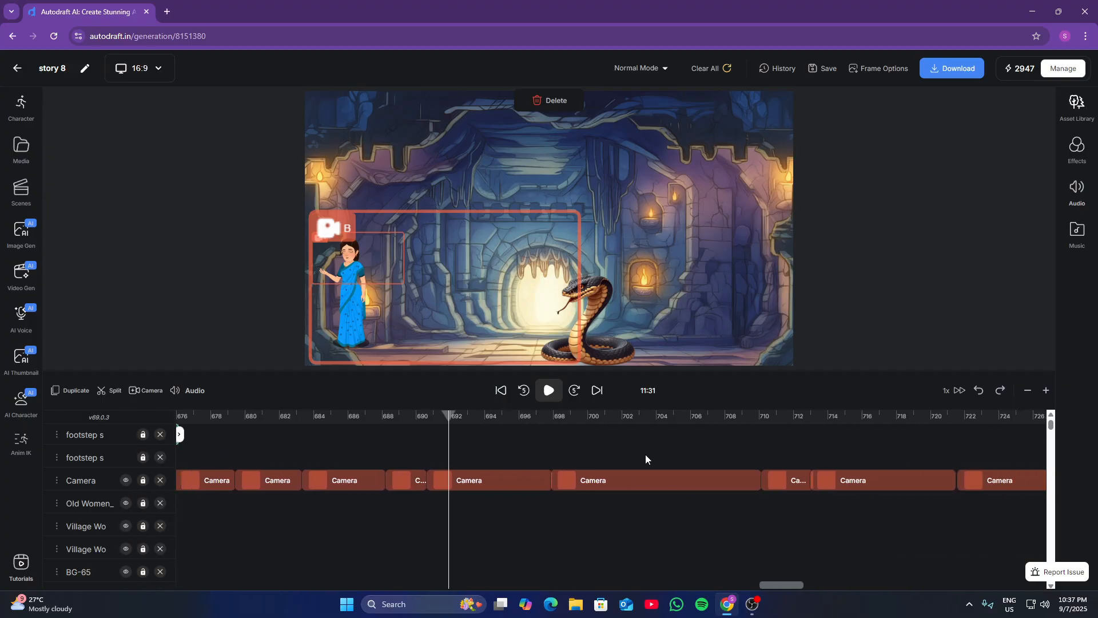
{"action": "left_click", "coordinate": [625, 455]}
{"action": "scroll", "coordinate": [698, 455], "scroll_direction": "right", "scroll_amount": 5}
{"action": "left_click", "coordinate": [616, 454]}
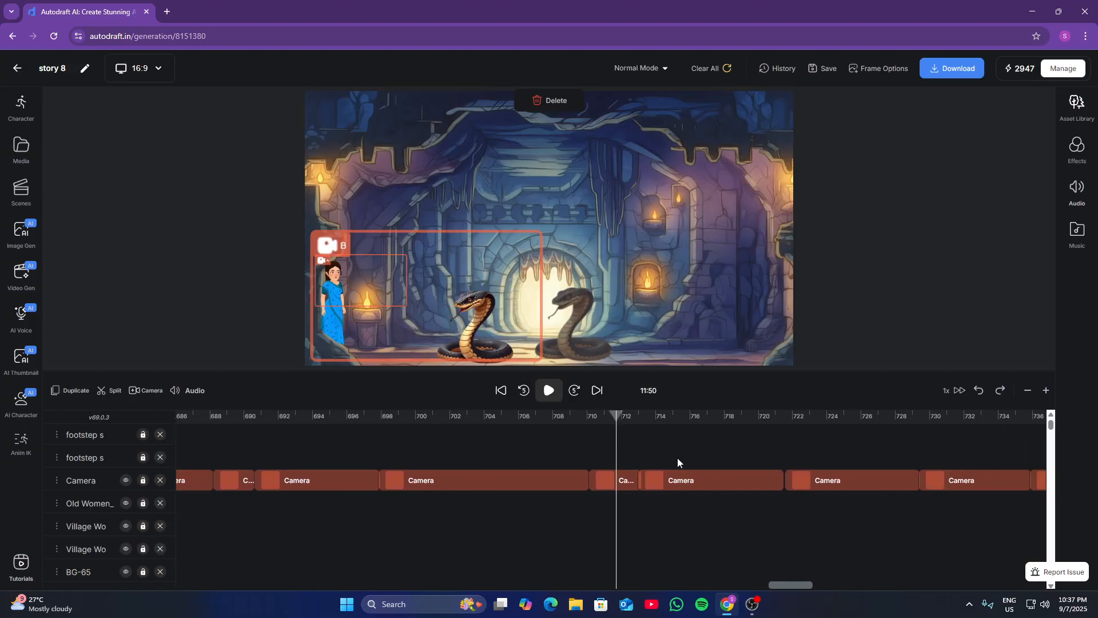
{"action": "left_click", "coordinate": [687, 456]}
{"action": "scroll", "coordinate": [695, 453], "scroll_direction": "right", "scroll_amount": 1}
{"action": "scroll", "coordinate": [676, 455], "scroll_direction": "right", "scroll_amount": 6}
{"action": "left_click", "coordinate": [680, 463]}
{"action": "scroll", "coordinate": [677, 463], "scroll_direction": "right", "scroll_amount": 2}
{"action": "left_click", "coordinate": [718, 457]}
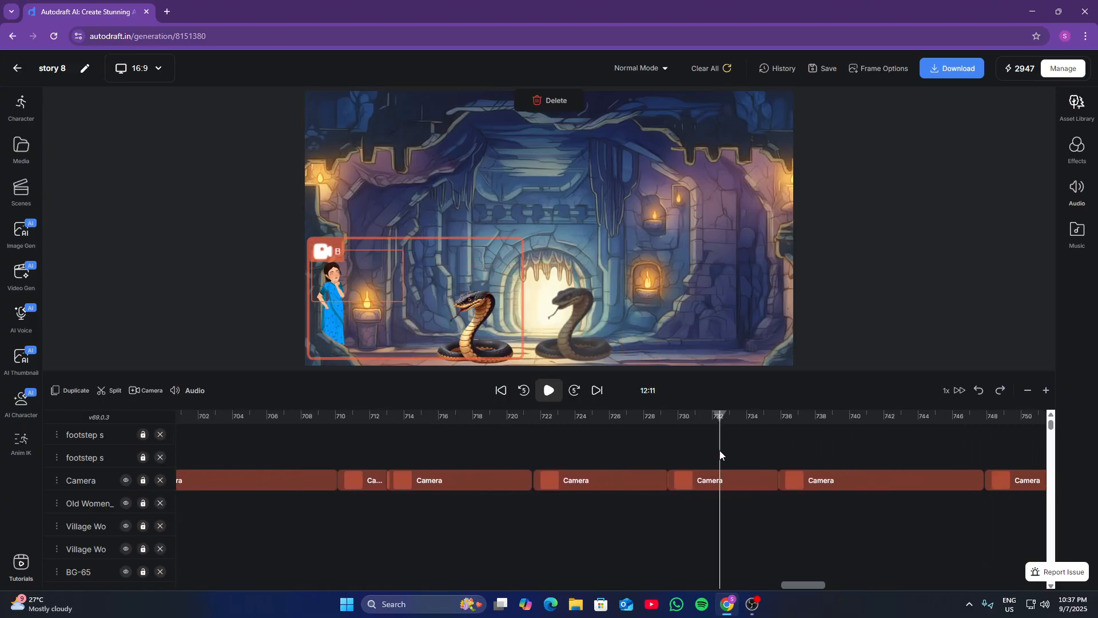
{"action": "scroll", "coordinate": [768, 449], "scroll_direction": "right", "scroll_amount": 1}
{"action": "scroll", "coordinate": [727, 455], "scroll_direction": "right", "scroll_amount": 10}
{"action": "left_click", "coordinate": [693, 463]}
{"action": "left_click", "coordinate": [779, 460]}
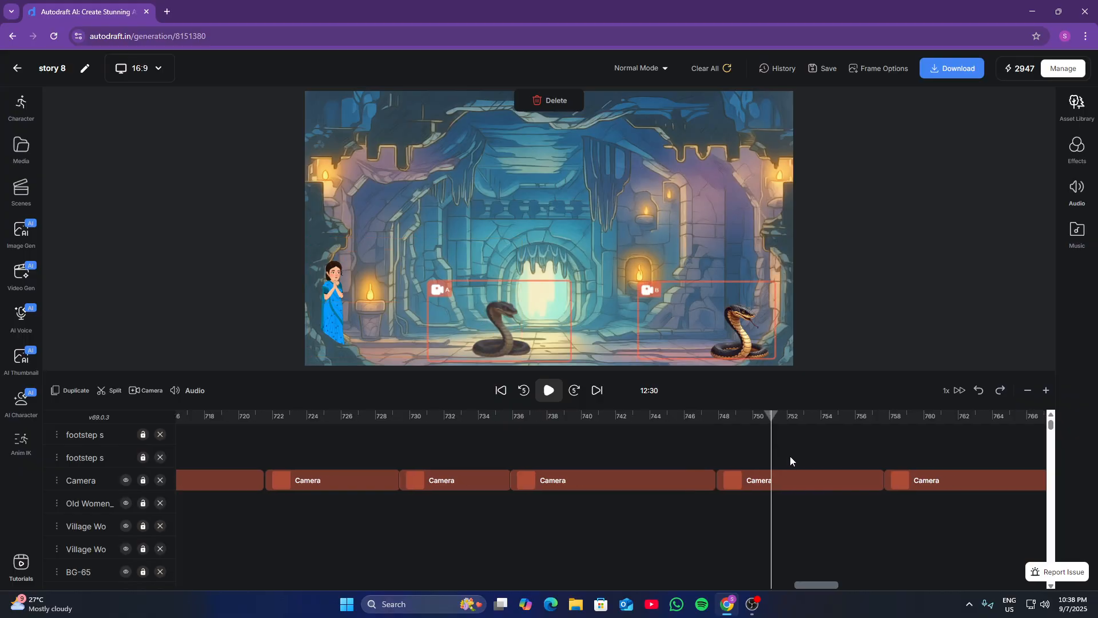
Check the outdoor night scene and the gold-pile cave scenes from 12:39 onward for characters walking
{"action": "scroll", "coordinate": [801, 453], "scroll_direction": "right", "scroll_amount": 11}
{"action": "left_click", "coordinate": [643, 454]}
{"action": "scroll", "coordinate": [687, 452], "scroll_direction": "right", "scroll_amount": 12}
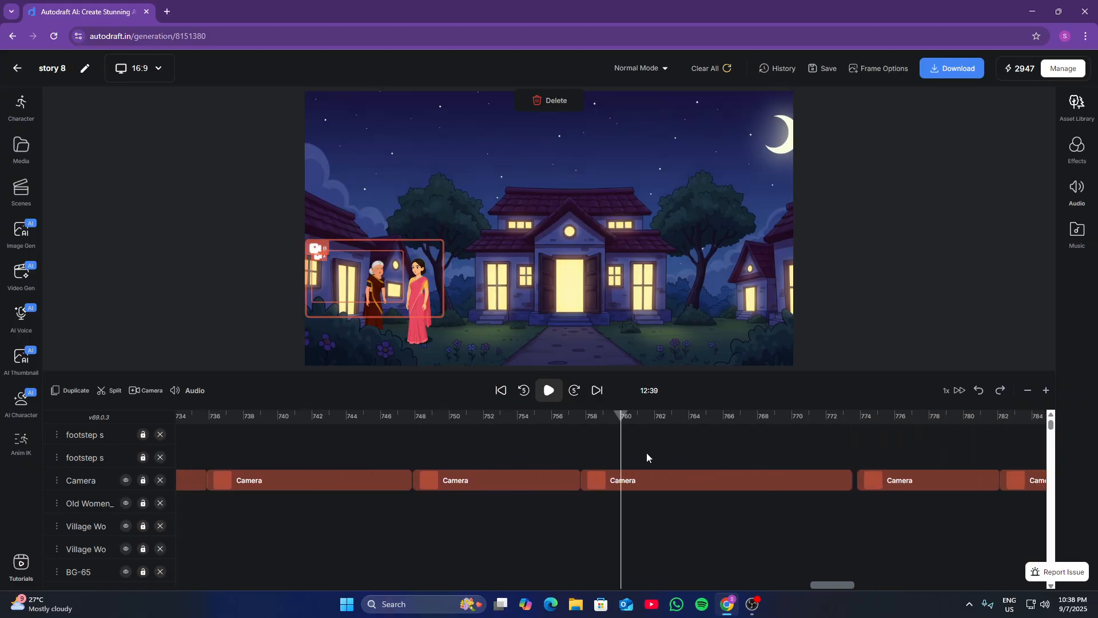
{"action": "left_click", "coordinate": [633, 452]}
{"action": "left_click", "coordinate": [753, 448]}
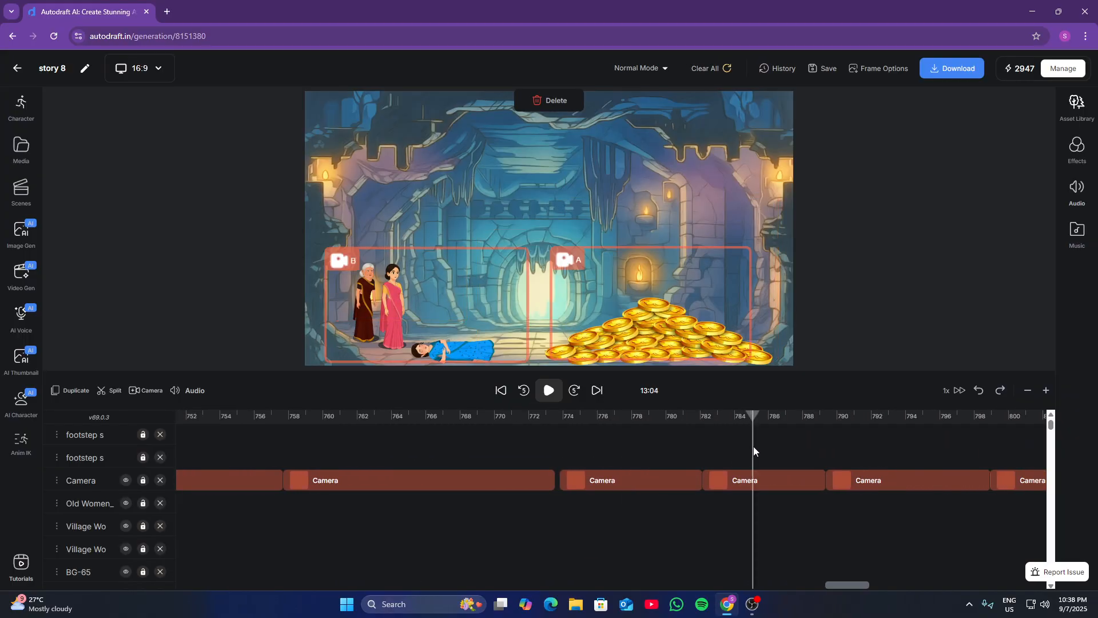
{"action": "scroll", "coordinate": [750, 446], "scroll_direction": "right", "scroll_amount": 9}
{"action": "left_click", "coordinate": [709, 458]}
{"action": "left_click", "coordinate": [795, 451]}
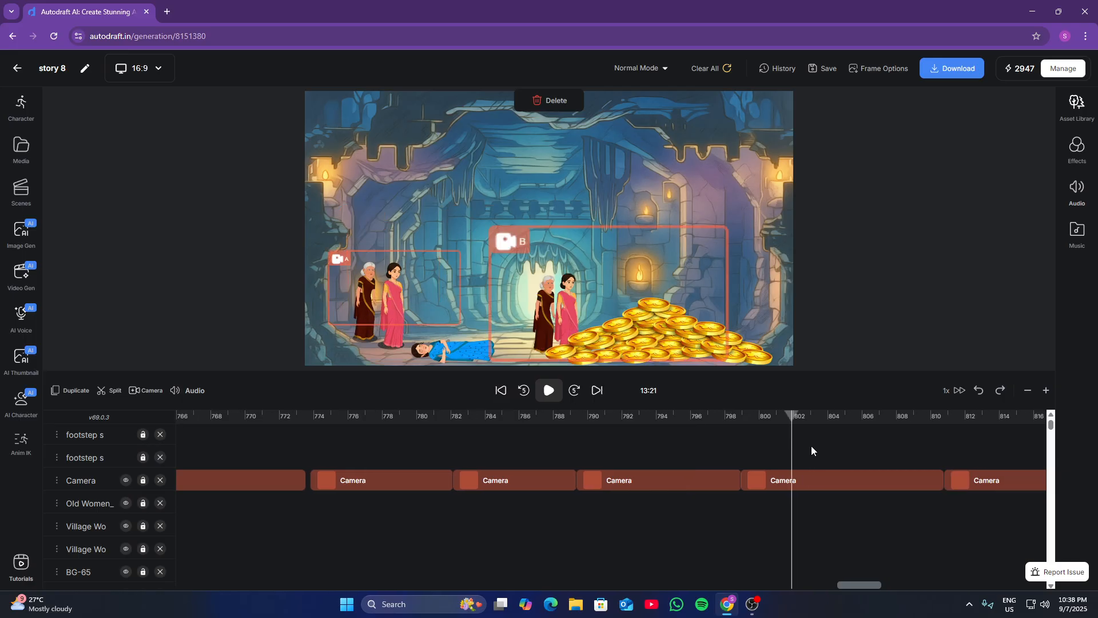
{"action": "scroll", "coordinate": [812, 447], "scroll_direction": "right", "scroll_amount": 12}
{"action": "left_click", "coordinate": [771, 452]}
{"action": "scroll", "coordinate": [829, 455], "scroll_direction": "right", "scroll_amount": 12}
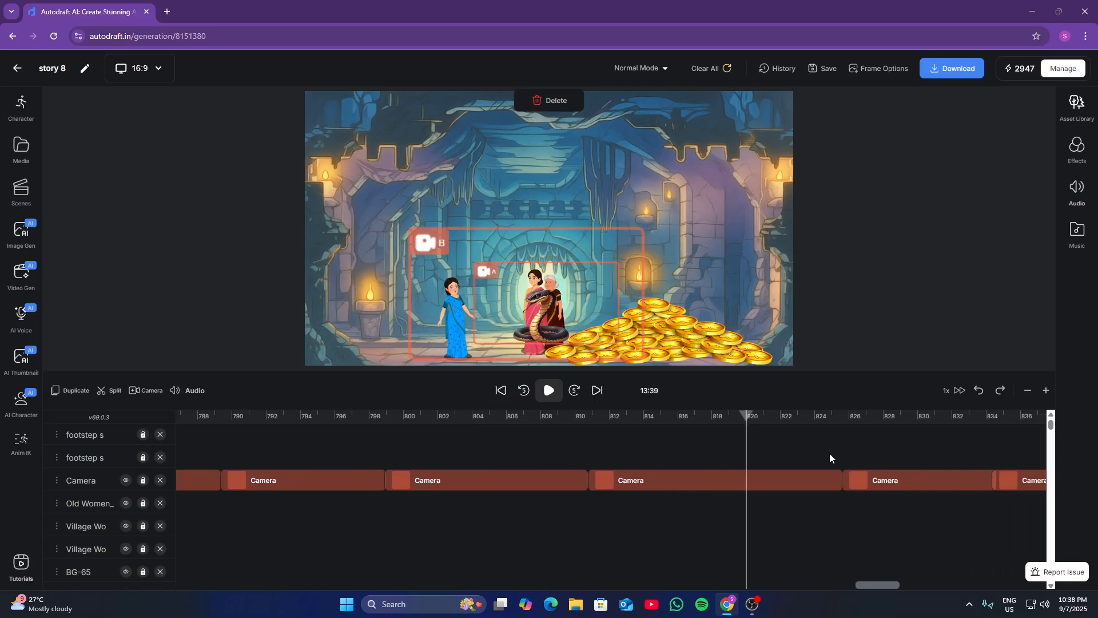
{"action": "left_click", "coordinate": [790, 452]}
{"action": "left_click", "coordinate": [875, 451]}
{"action": "scroll", "coordinate": [861, 449], "scroll_direction": "right", "scroll_amount": 10}
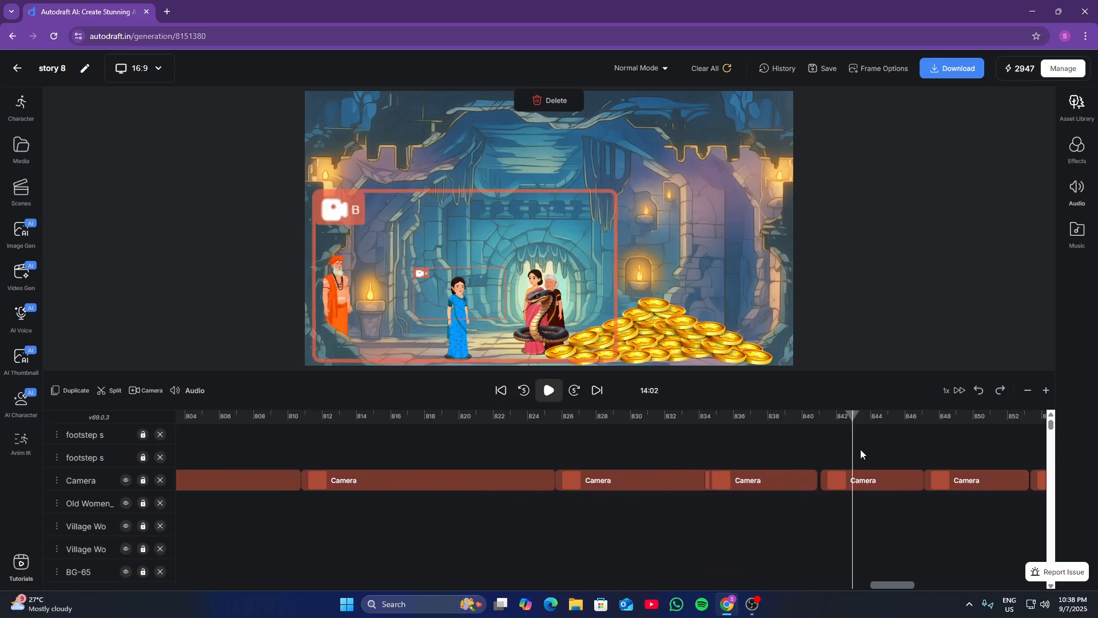
Review the cave scenes with the orange-robed sage and the final house scene, from 14:02 to the story's end at 15:45, for walking shots
{"action": "left_click", "coordinate": [792, 448]}
{"action": "left_click", "coordinate": [867, 446]}
{"action": "scroll", "coordinate": [816, 453], "scroll_direction": "right", "scroll_amount": 10}
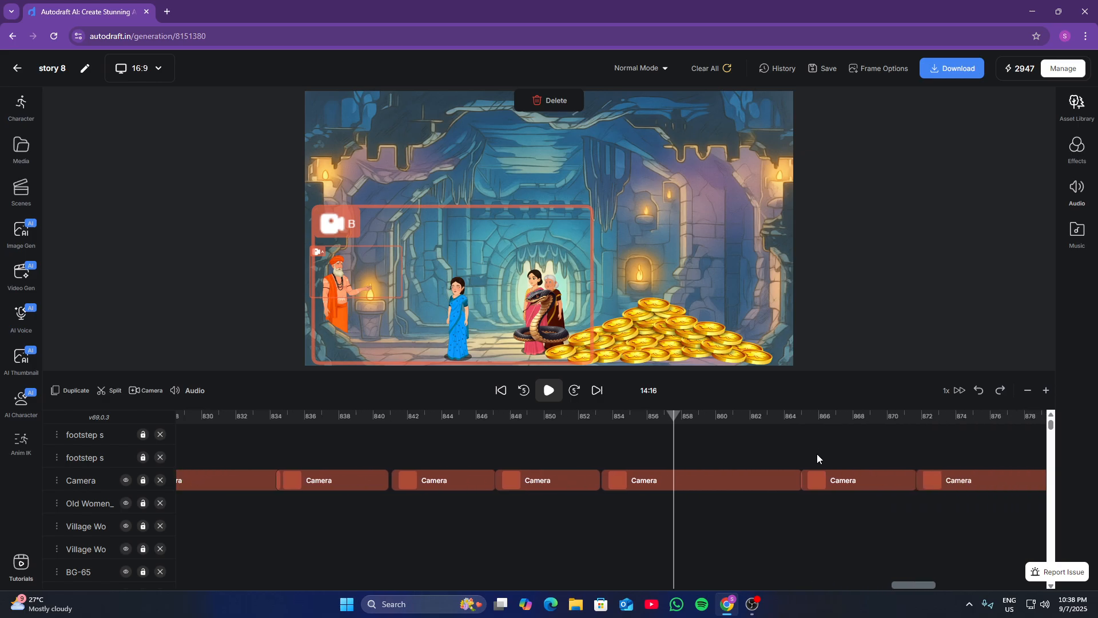
{"action": "left_click", "coordinate": [797, 455]}
{"action": "left_click", "coordinate": [855, 452]}
{"action": "scroll", "coordinate": [852, 455], "scroll_direction": "right", "scroll_amount": 13}
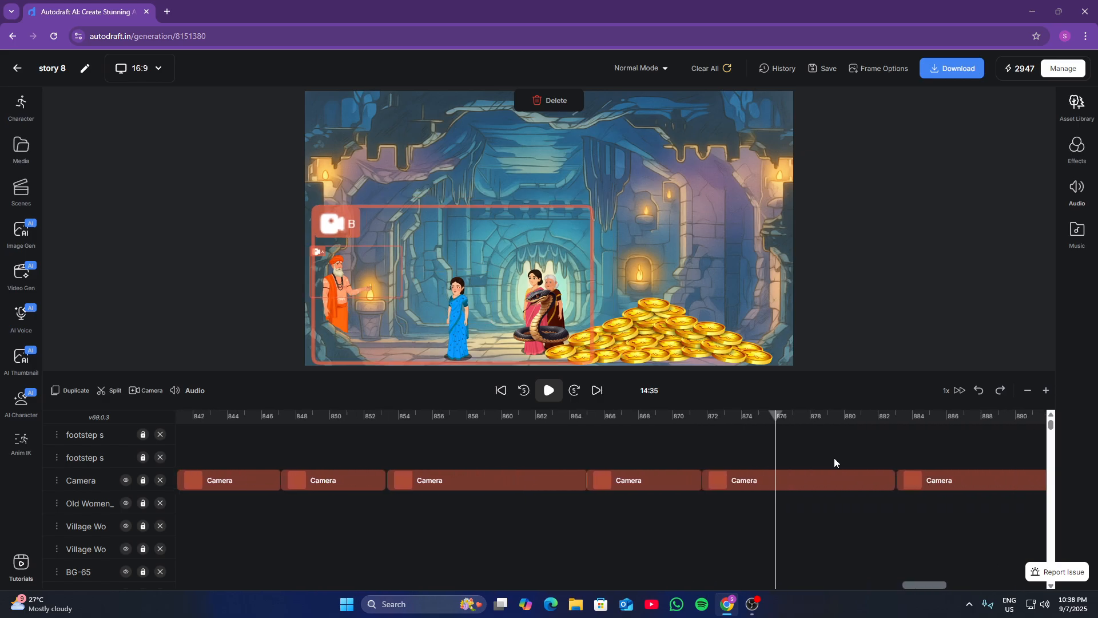
{"action": "left_click", "coordinate": [701, 462]}
{"action": "left_click", "coordinate": [791, 457]}
{"action": "scroll", "coordinate": [761, 460], "scroll_direction": "right", "scroll_amount": 13}
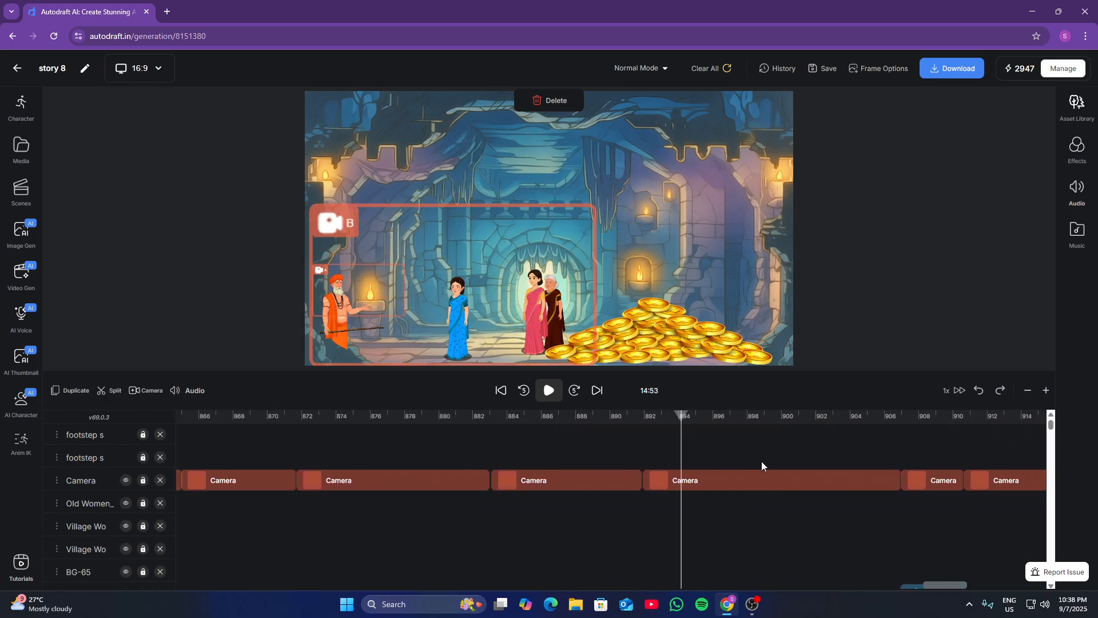
{"action": "left_click", "coordinate": [623, 452]}
{"action": "left_click", "coordinate": [674, 459]}
{"action": "scroll", "coordinate": [725, 452], "scroll_direction": "right", "scroll_amount": 4}
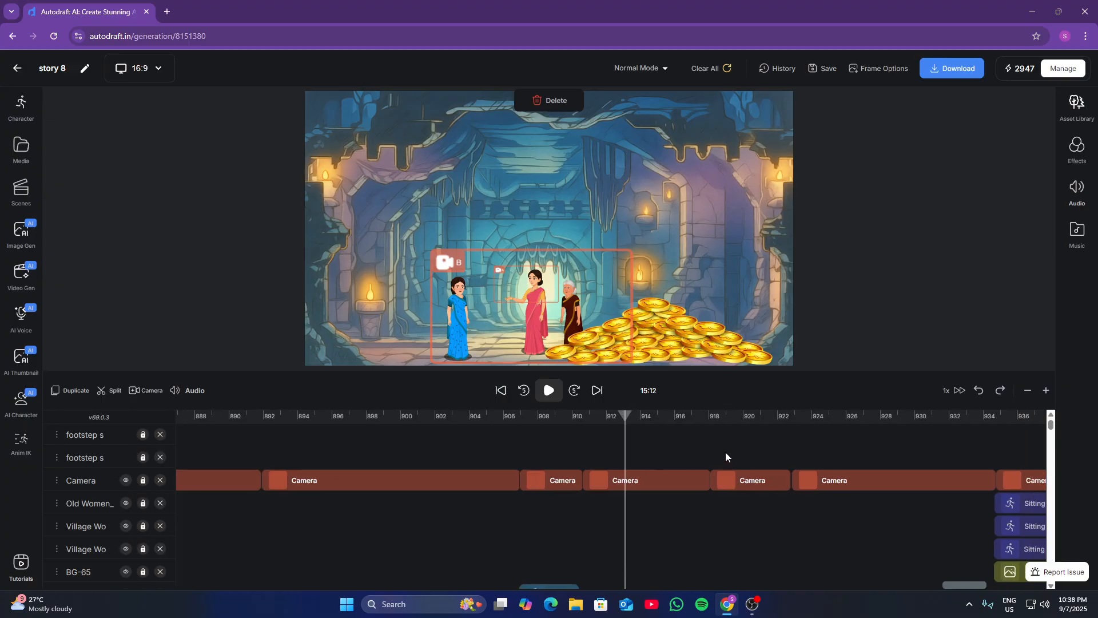
{"action": "left_click", "coordinate": [681, 453]}
{"action": "left_click", "coordinate": [799, 445]}
{"action": "scroll", "coordinate": [781, 454], "scroll_direction": "right", "scroll_amount": 10}
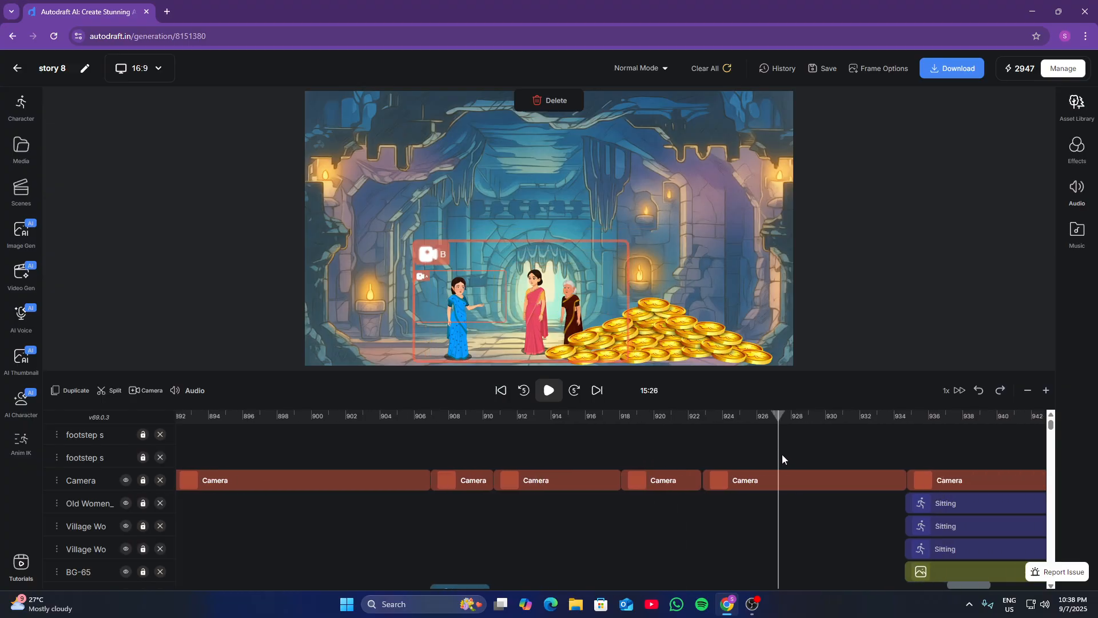
{"action": "left_click", "coordinate": [737, 456]}
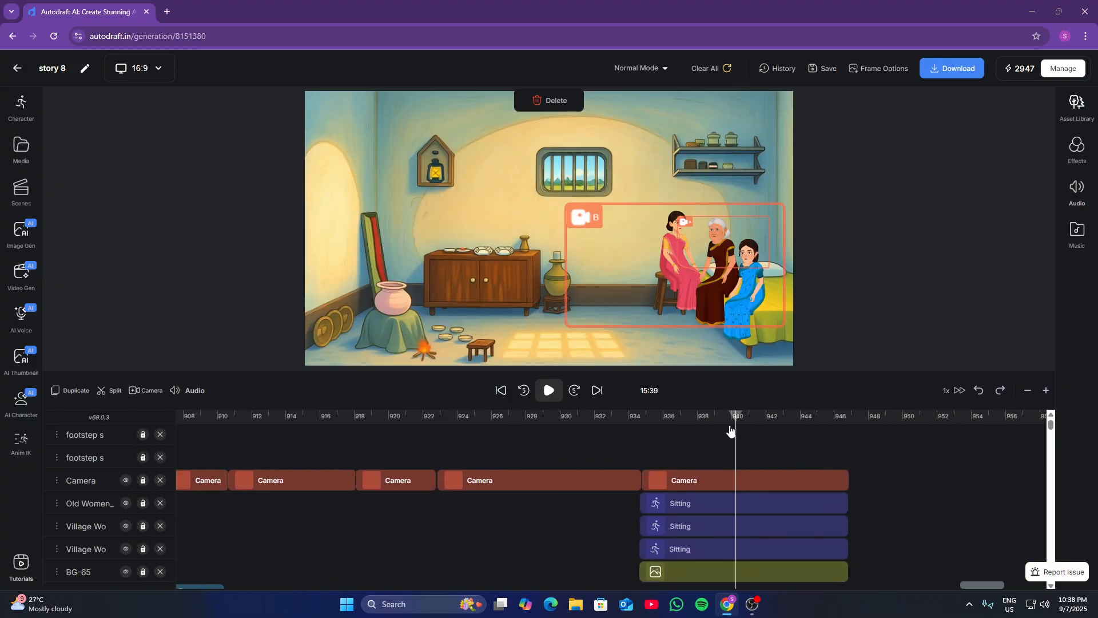
{"action": "left_click", "coordinate": [847, 453]}
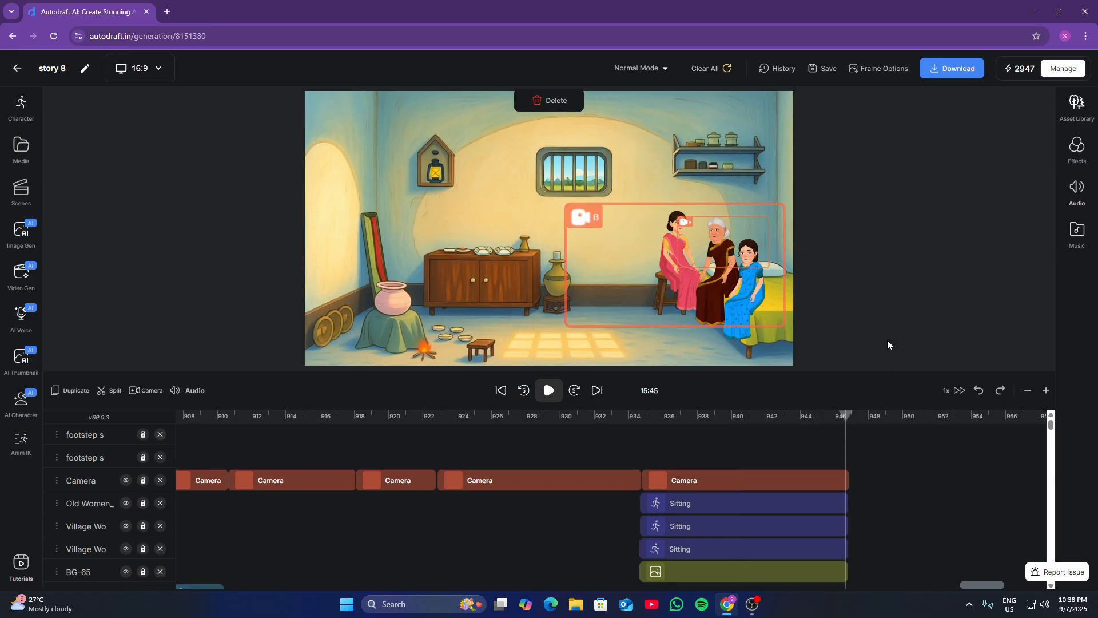
Download the finished story video with the Local method in 4K 2160p quality
{"action": "left_click", "coordinate": [951, 72]}
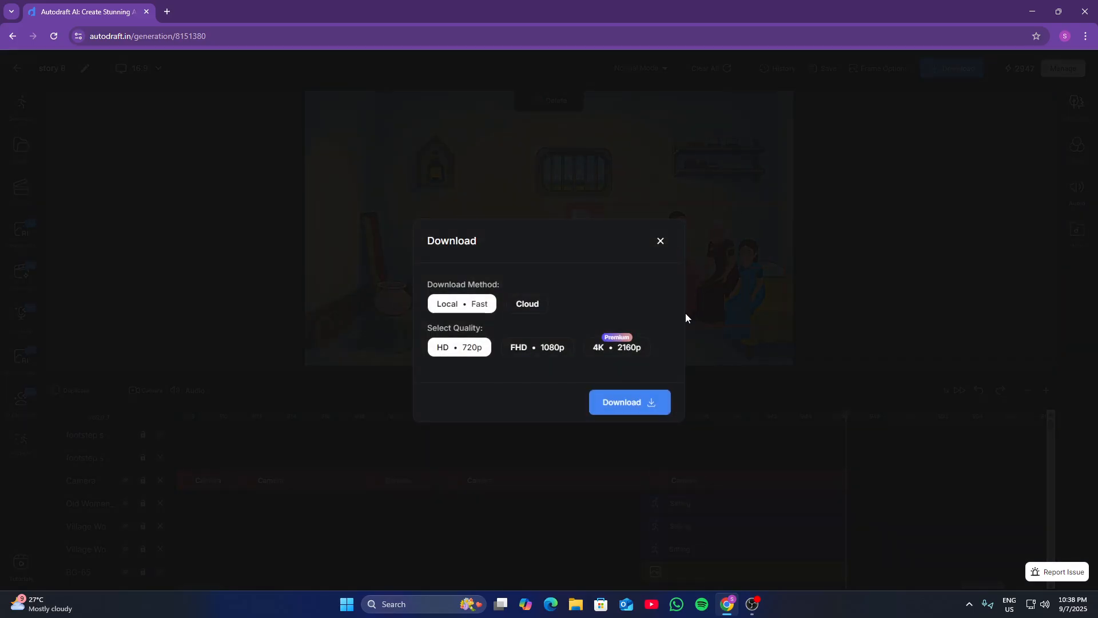
{"action": "left_click", "coordinate": [605, 350]}
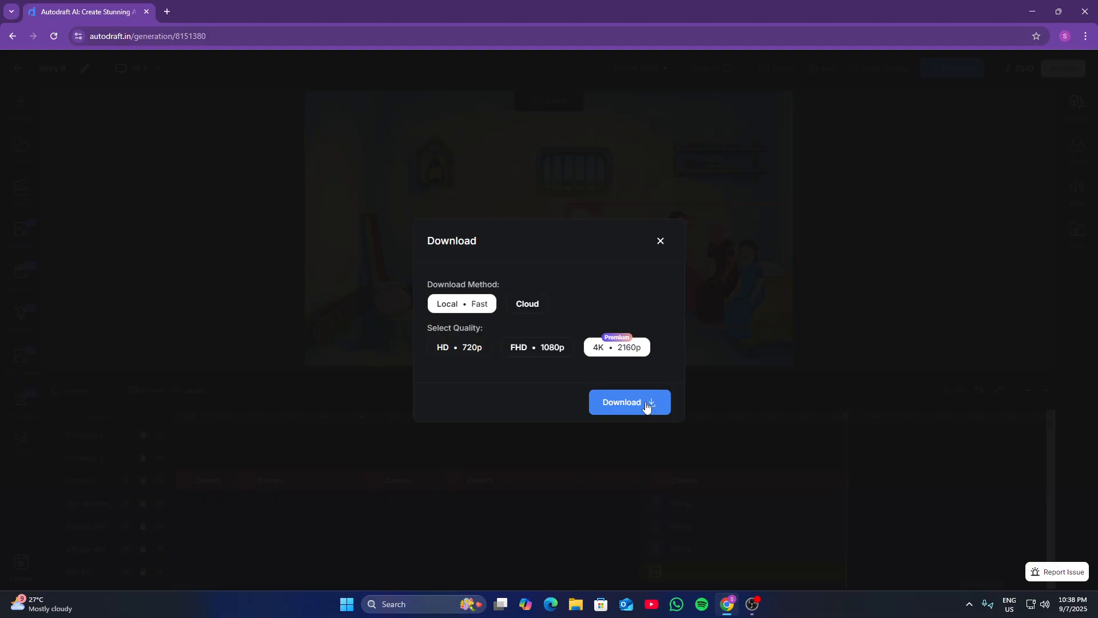
{"action": "left_click", "coordinate": [647, 406]}
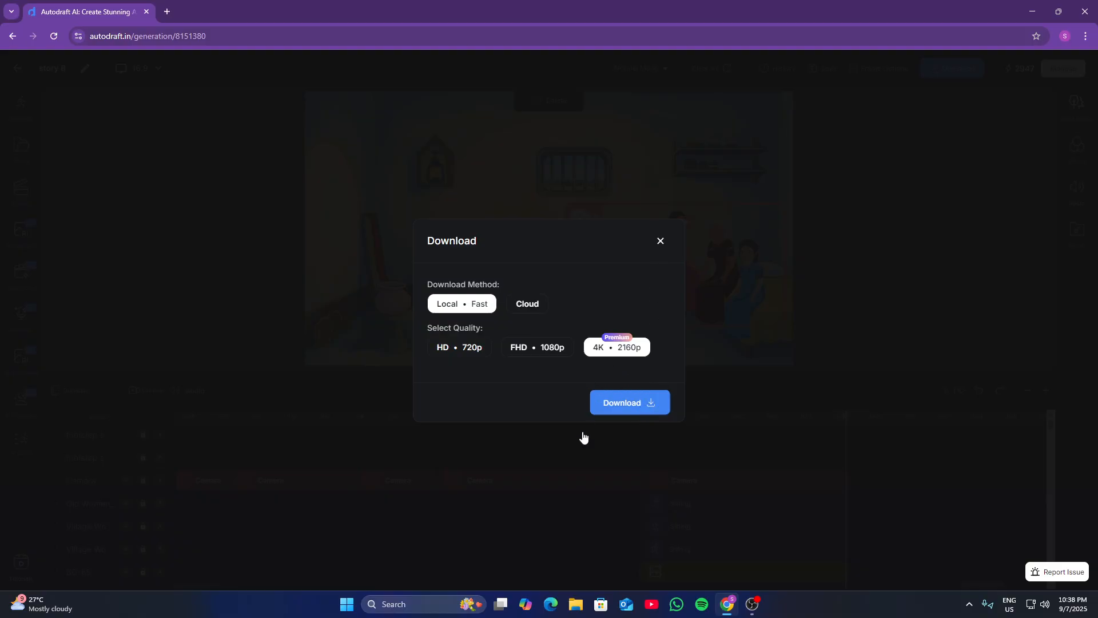